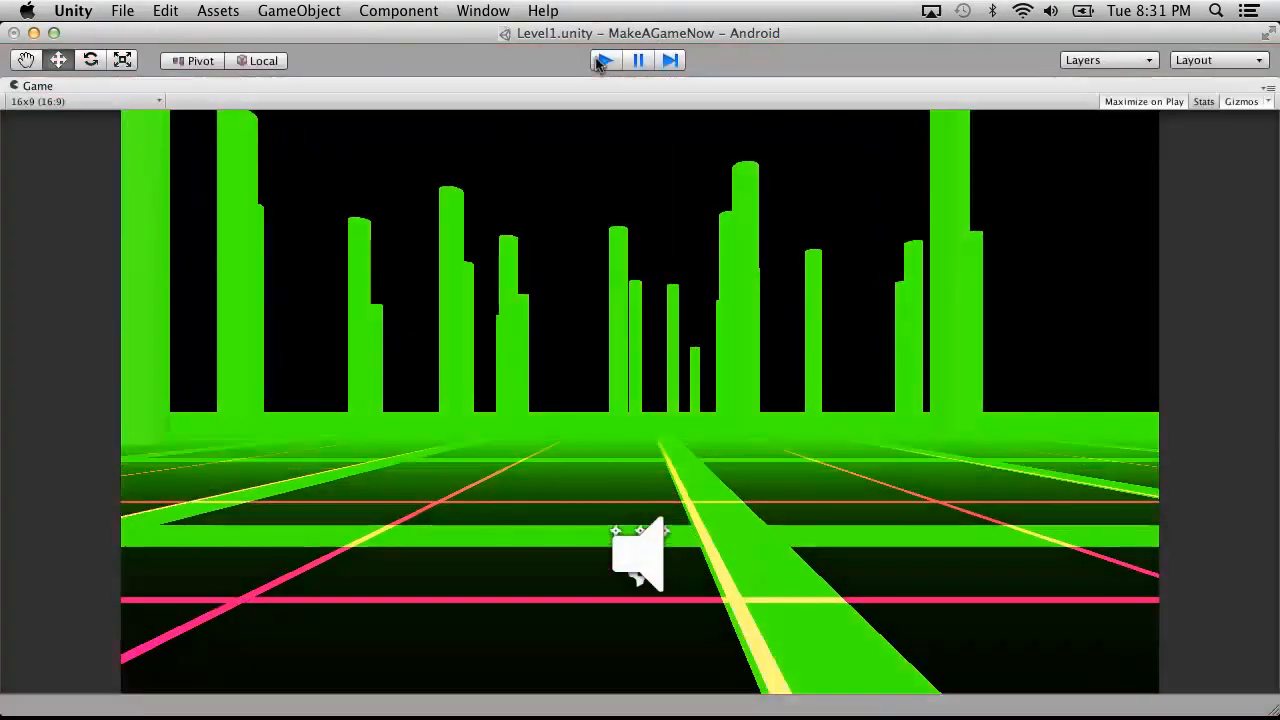
Stop the running game, play-test the Level1 scene once more and end the test
left_click(603, 61)
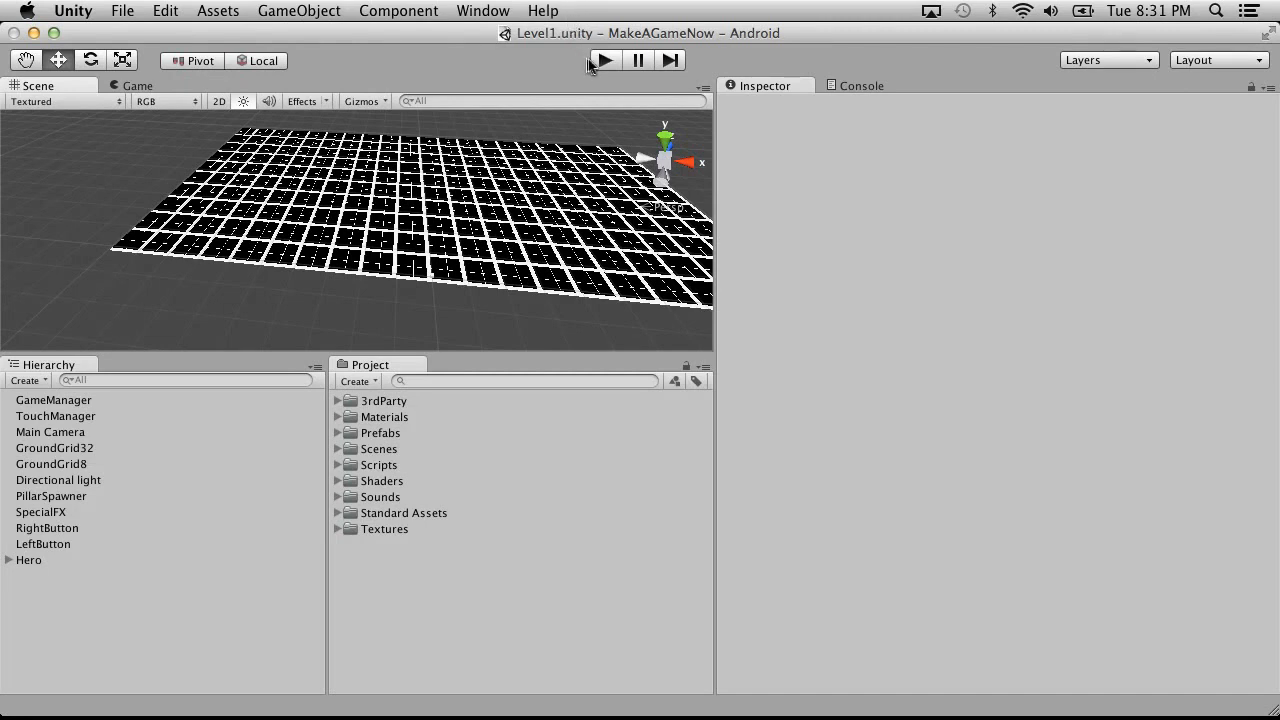
left_click(600, 61)
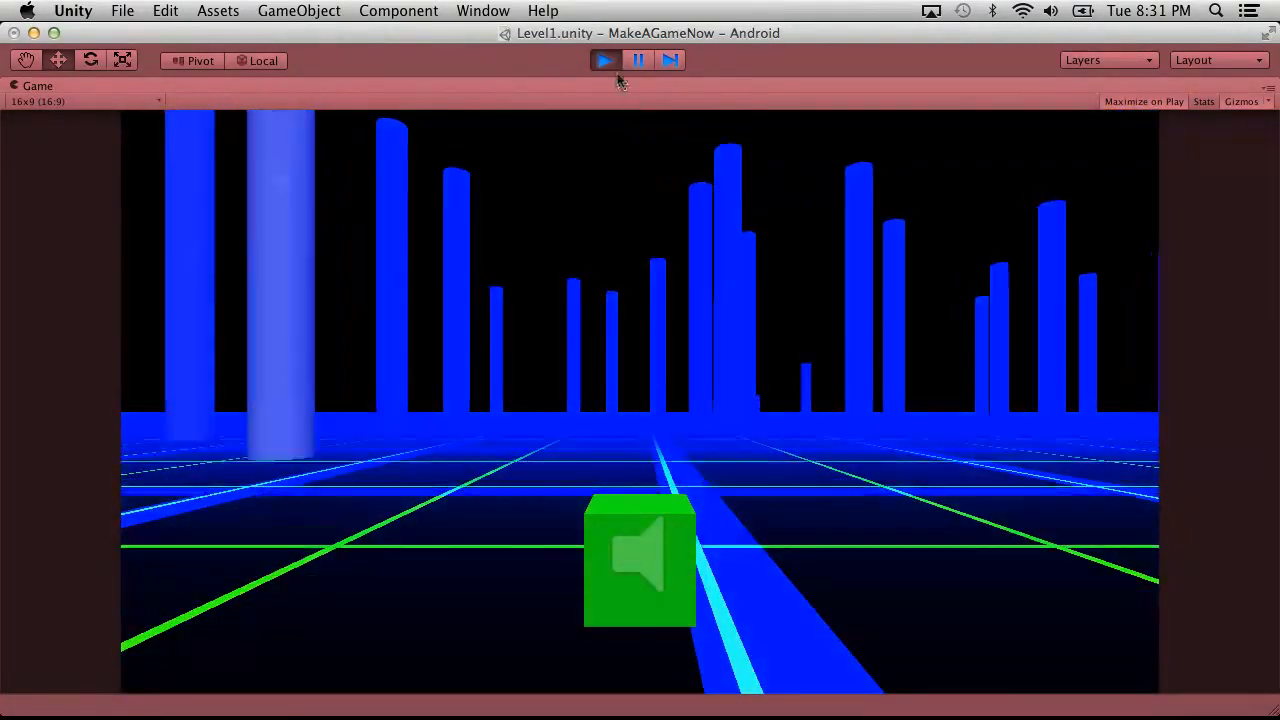
left_click(606, 61)
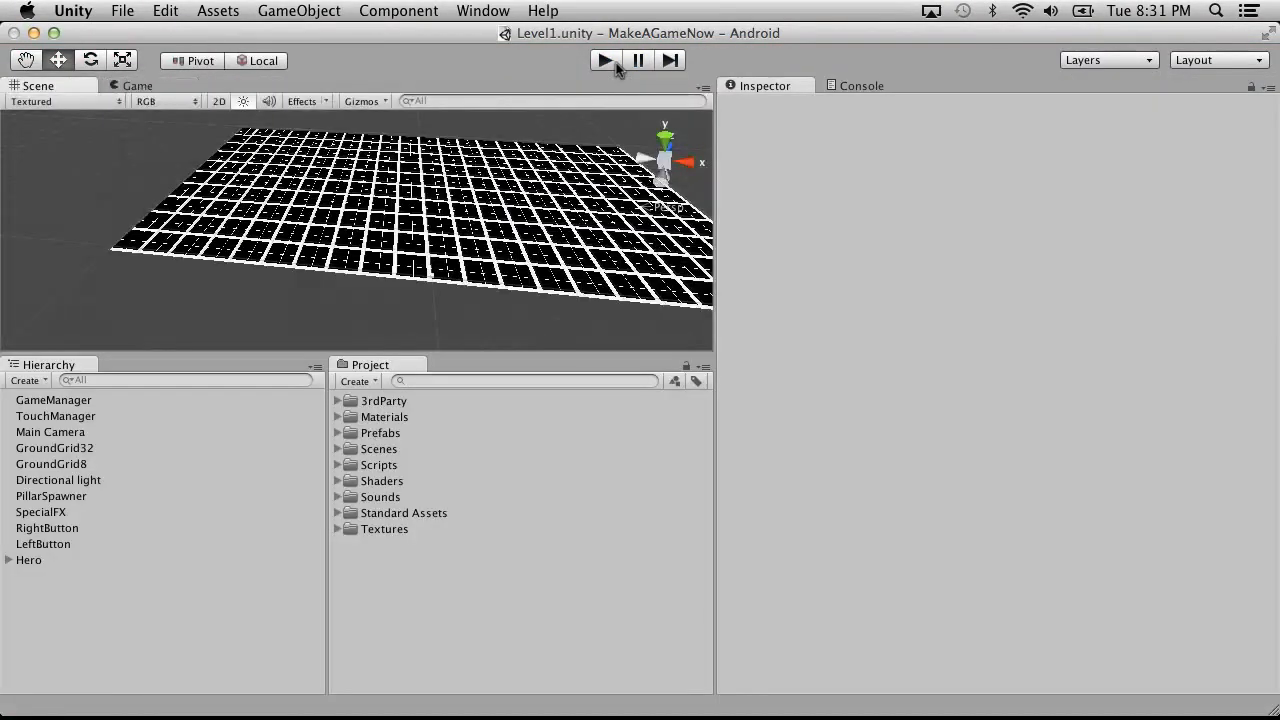
Switch to Flash Media Live Encoder, check its encoding options and encoding log, and return to Unity
key("ctrl+Right")
key("ctrl+Right")
key("ctrl+Right")
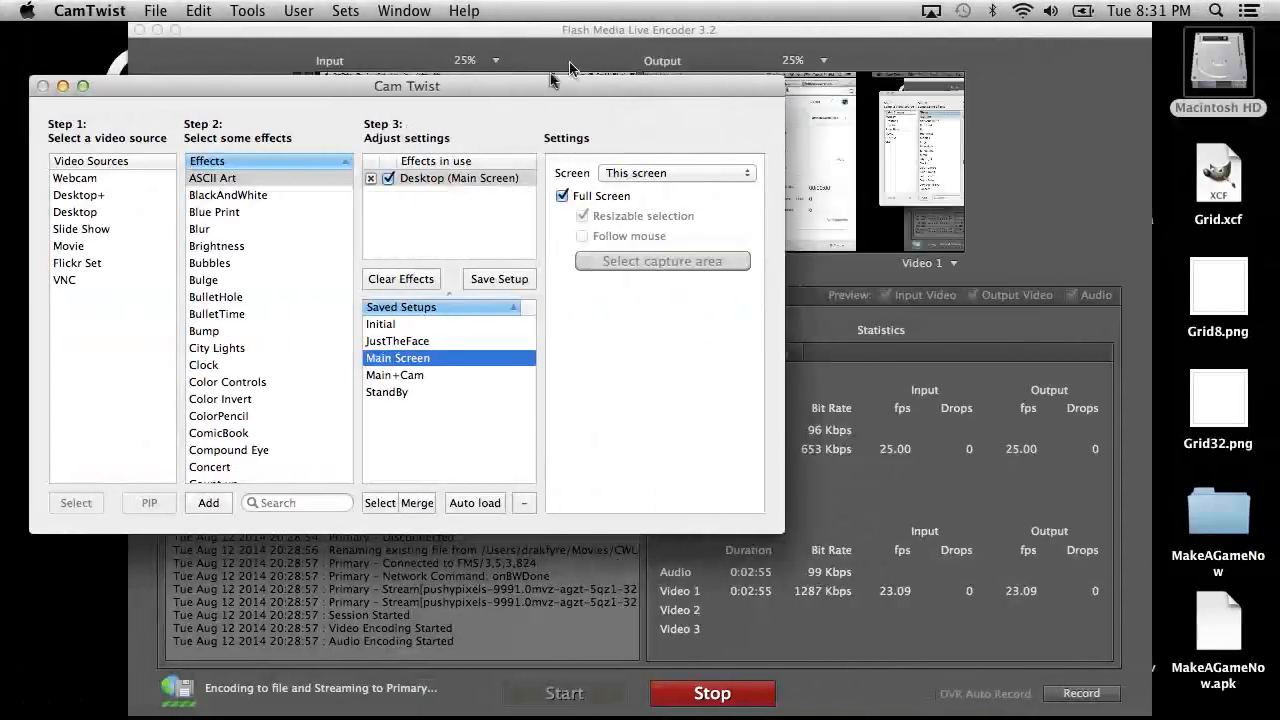
left_click(1015, 125)
left_click(191, 297)
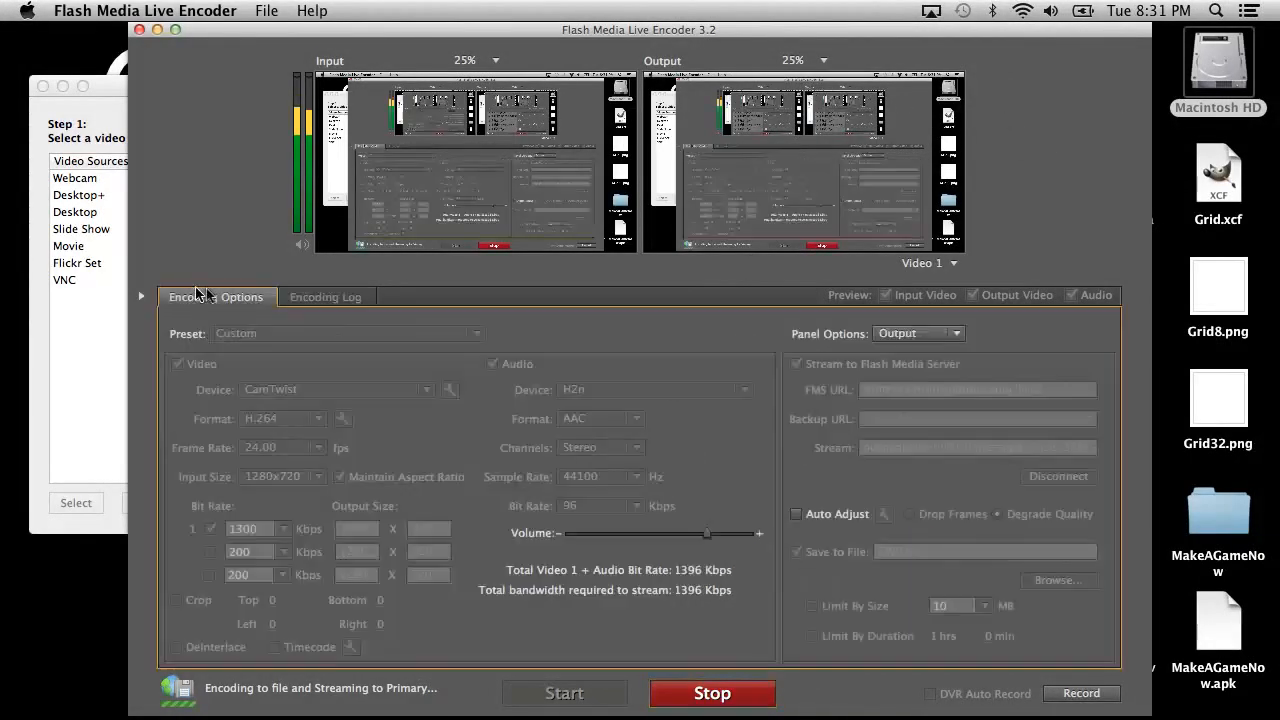
left_click(361, 300)
key("ctrl+Left")
key("ctrl+Left")
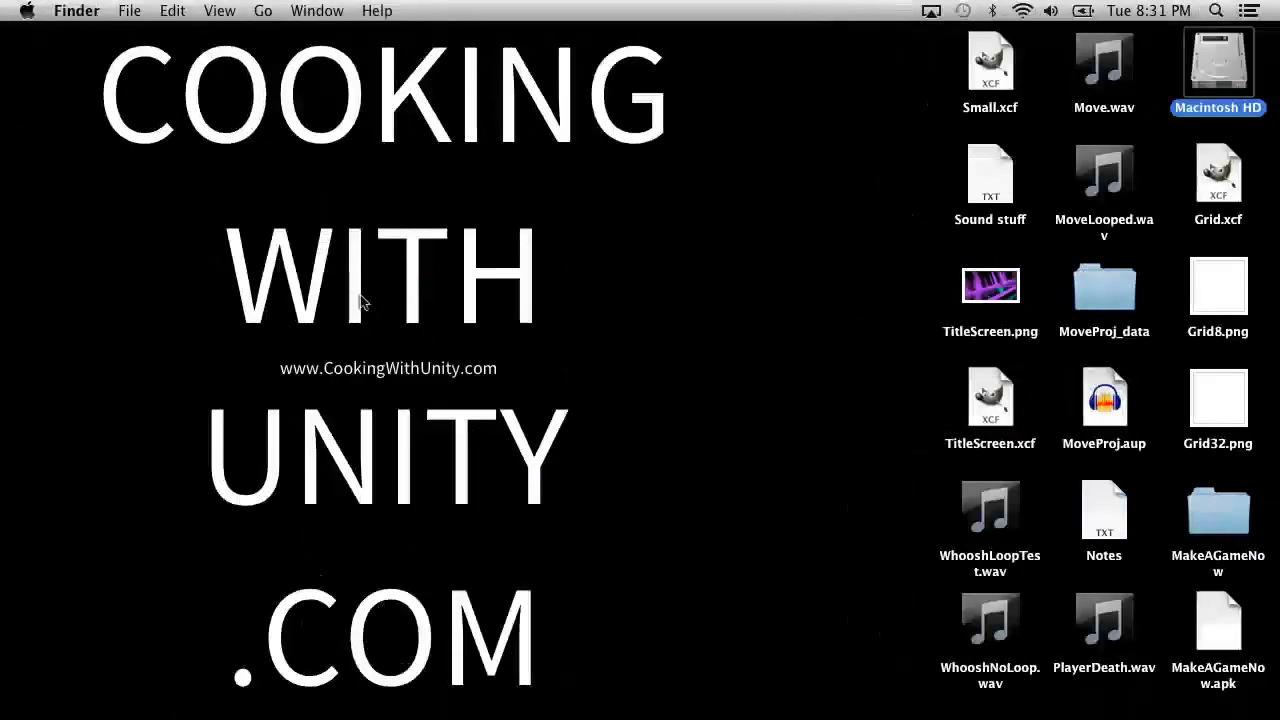
key("ctrl+Left")
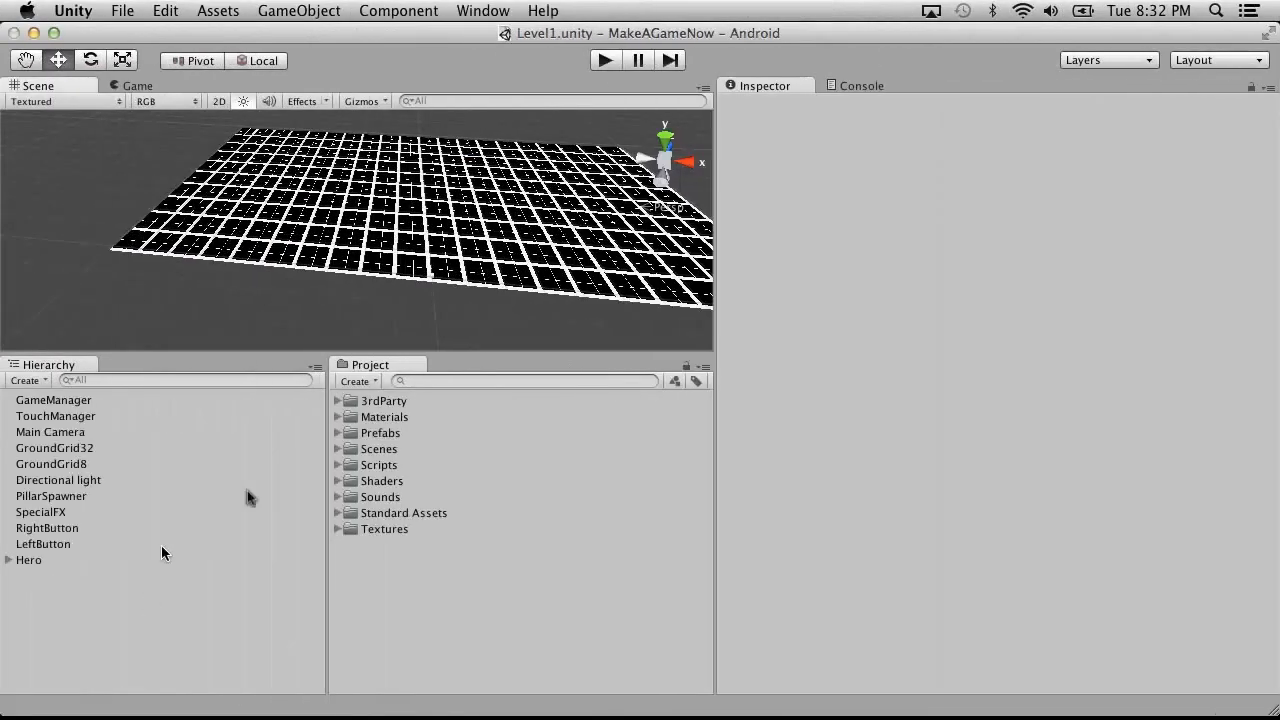
Find the GameManager script in the Scripts folder and bring up GameManager.cs in MonoDevelop
left_click(338, 465)
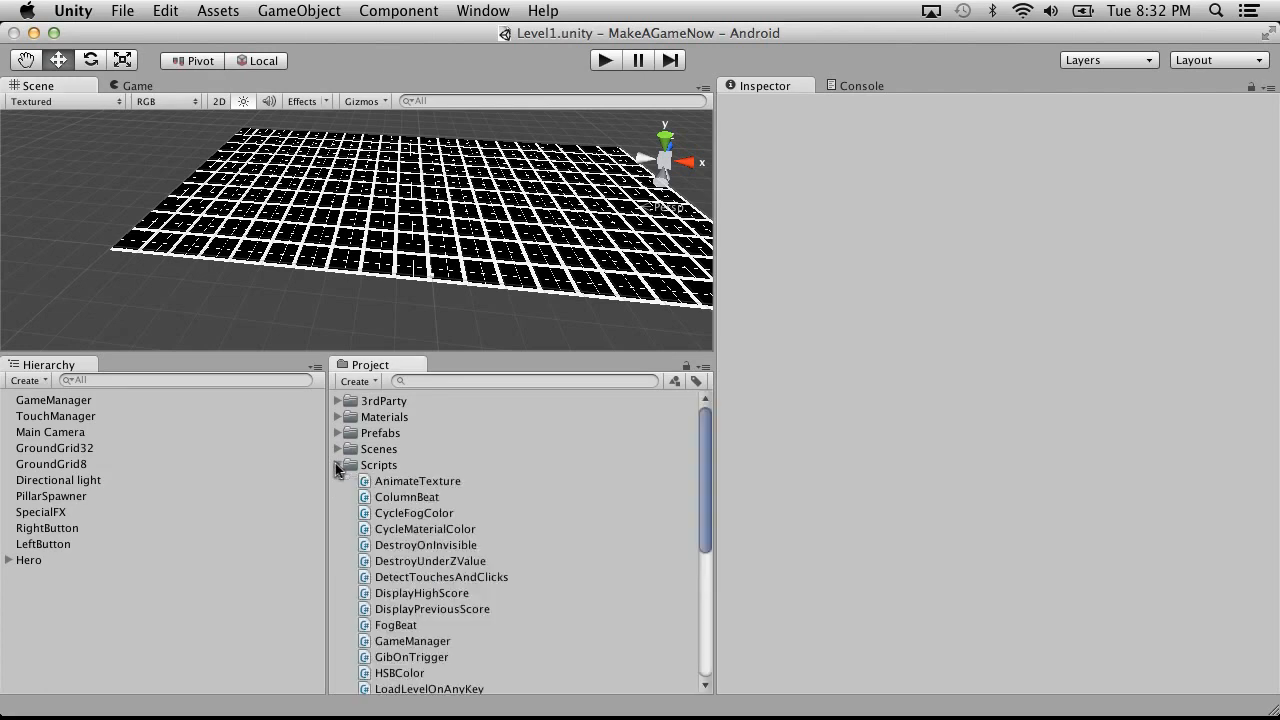
scroll(403, 609, "down", 5)
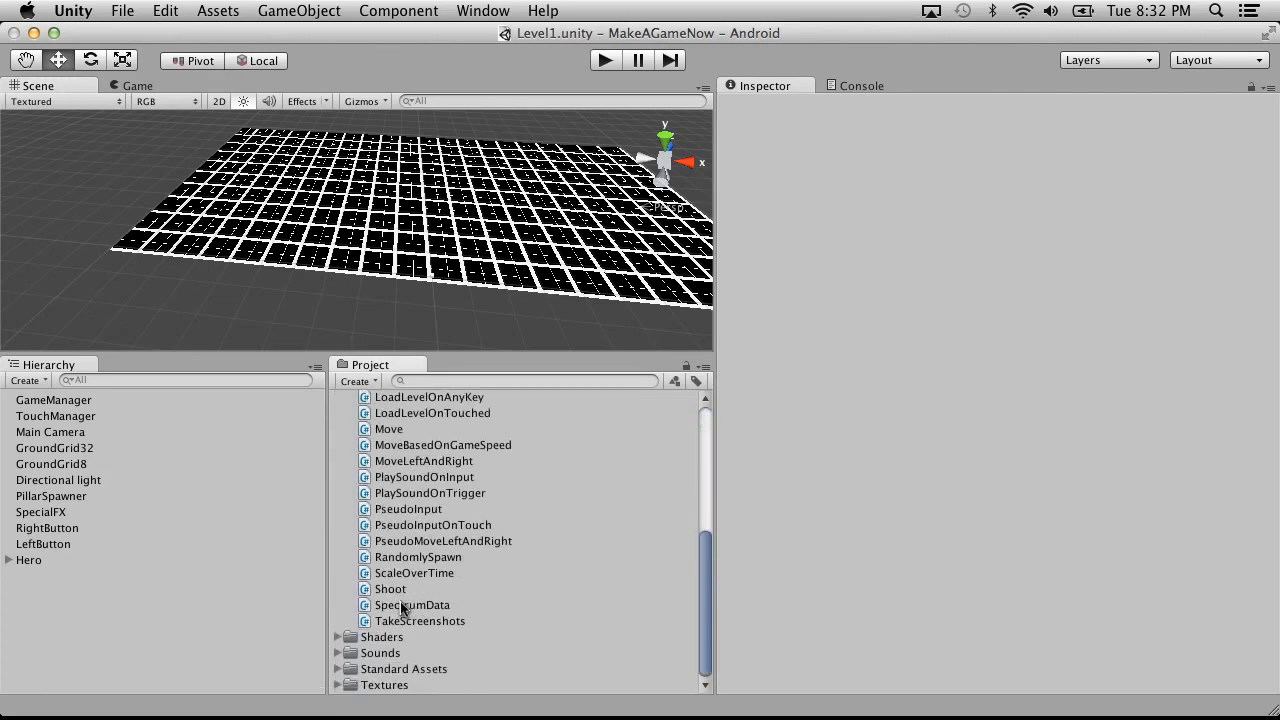
scroll(400, 606, "up", 4)
scroll(400, 606, "up", 1)
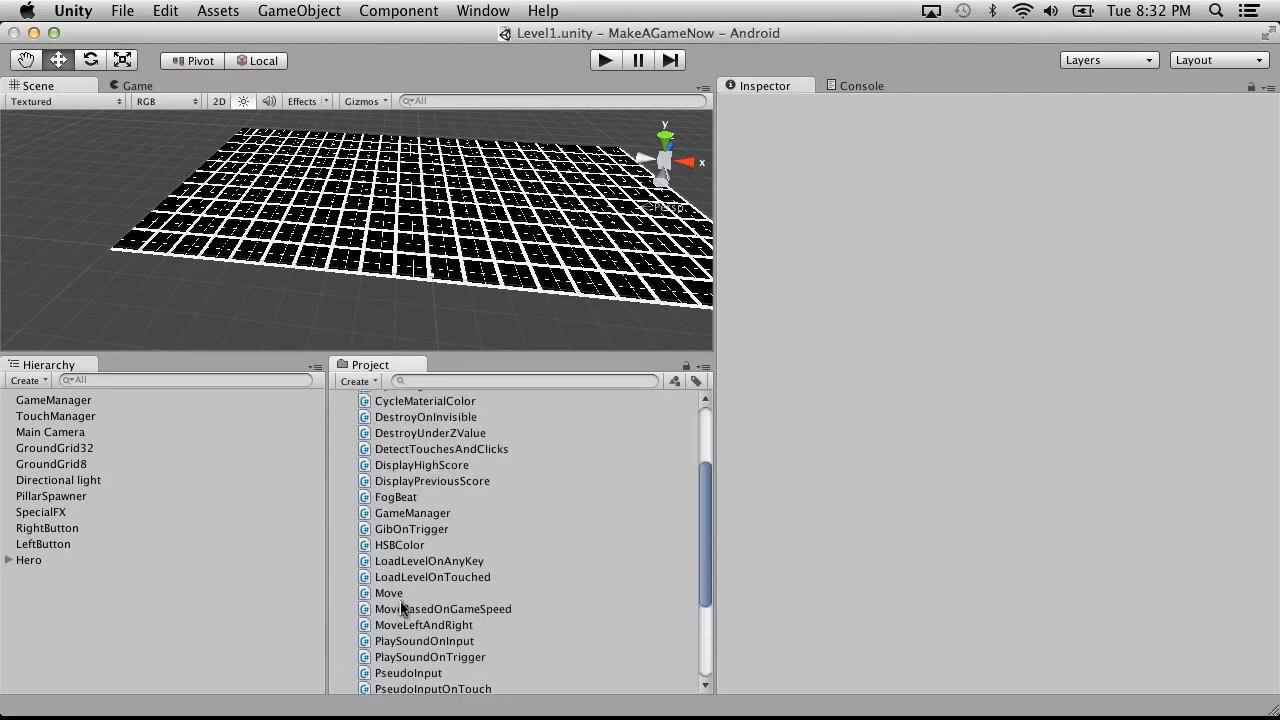
scroll(401, 607, "up", 1)
left_click(390, 551)
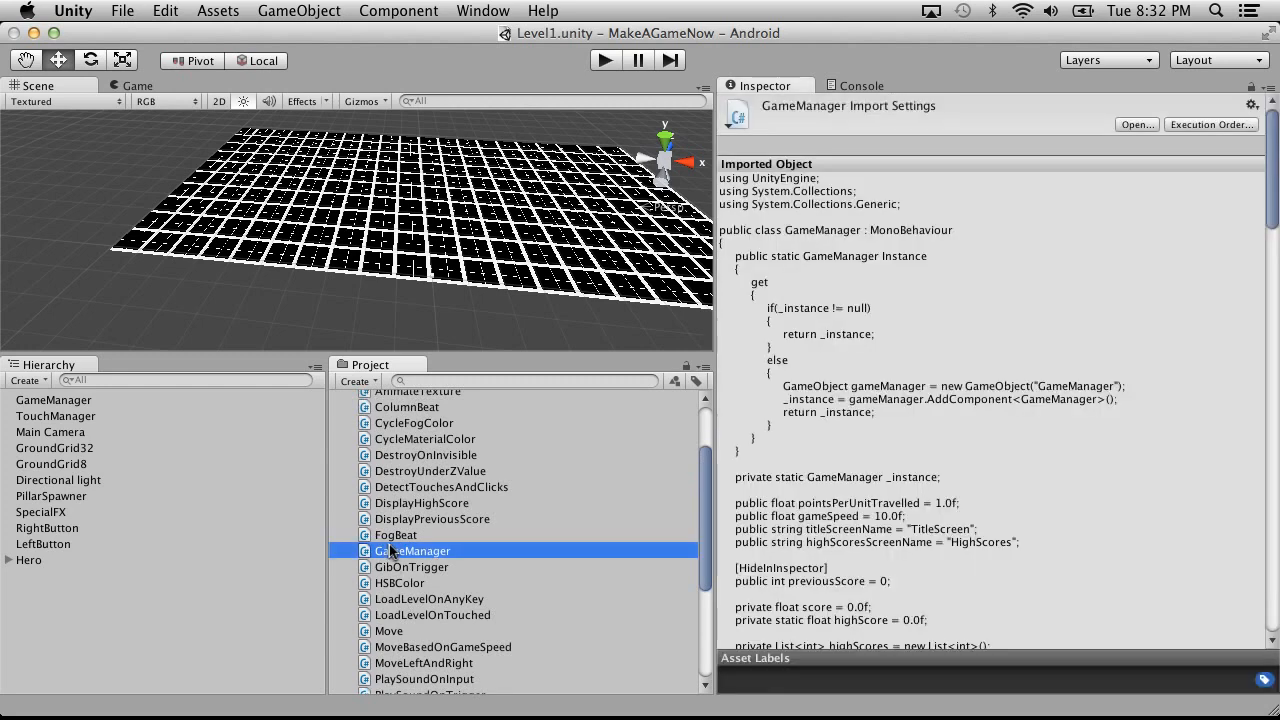
mouse_move(165, 717)
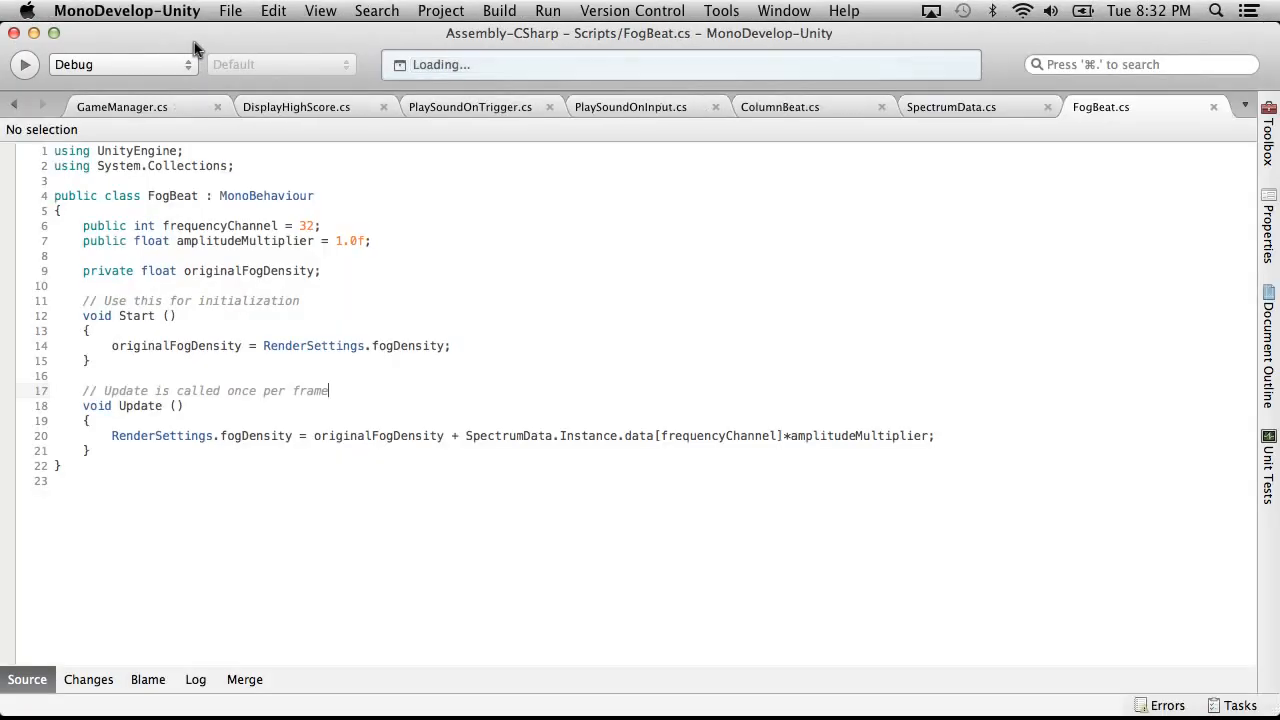
left_click(128, 100)
Remove the comment markers around the score display code in OnGUI and save GameManager.cs
scroll(300, 294, "down", 20)
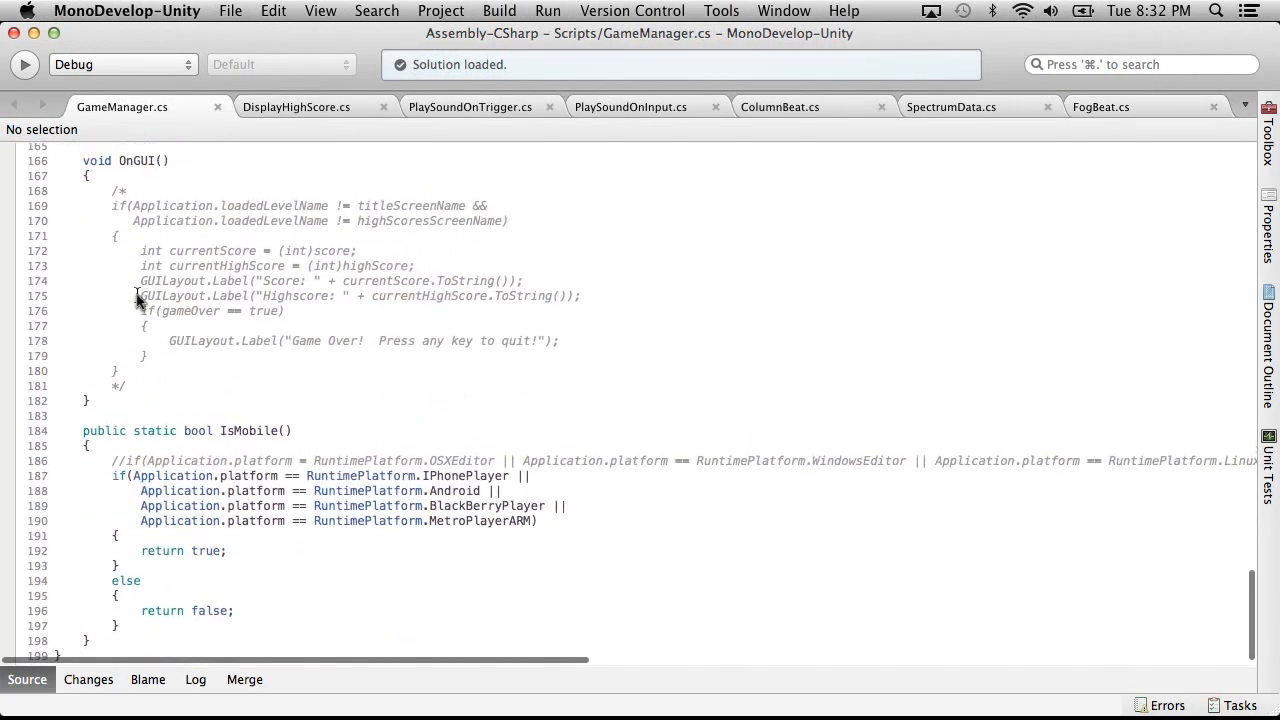
left_click_drag(150, 203, 26, 197)
left_click(184, 190)
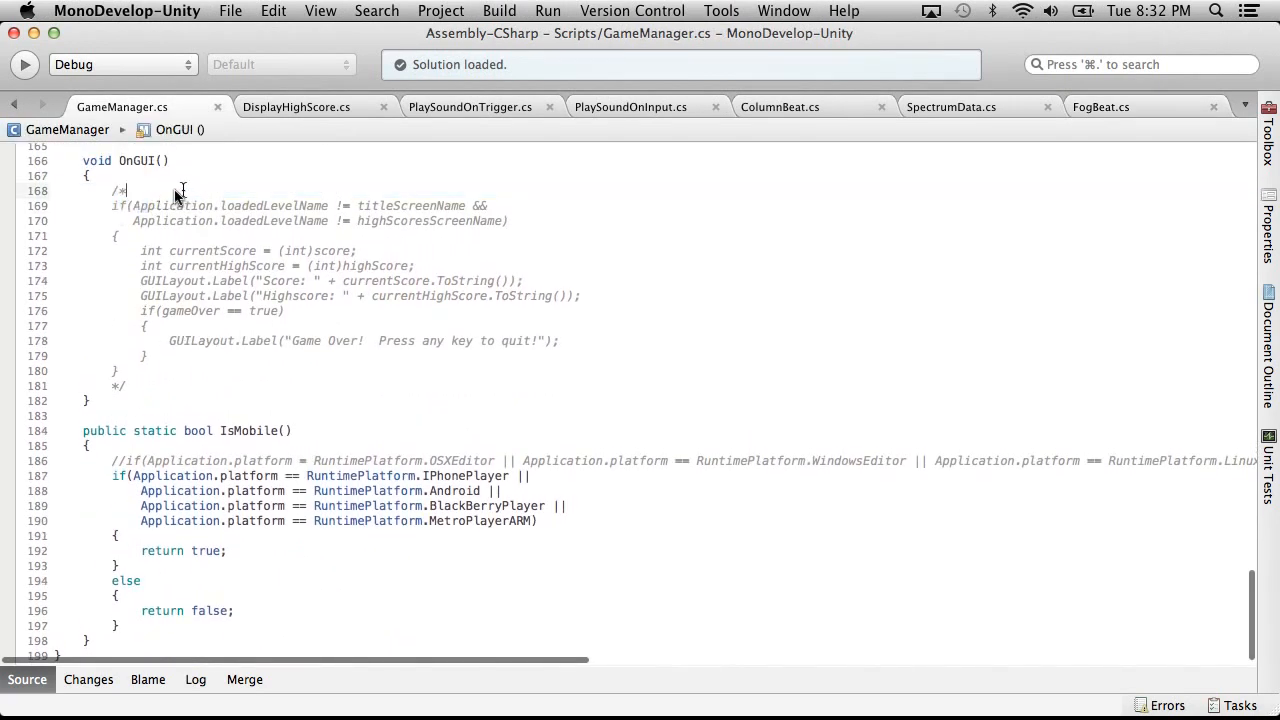
key("BackSpace")
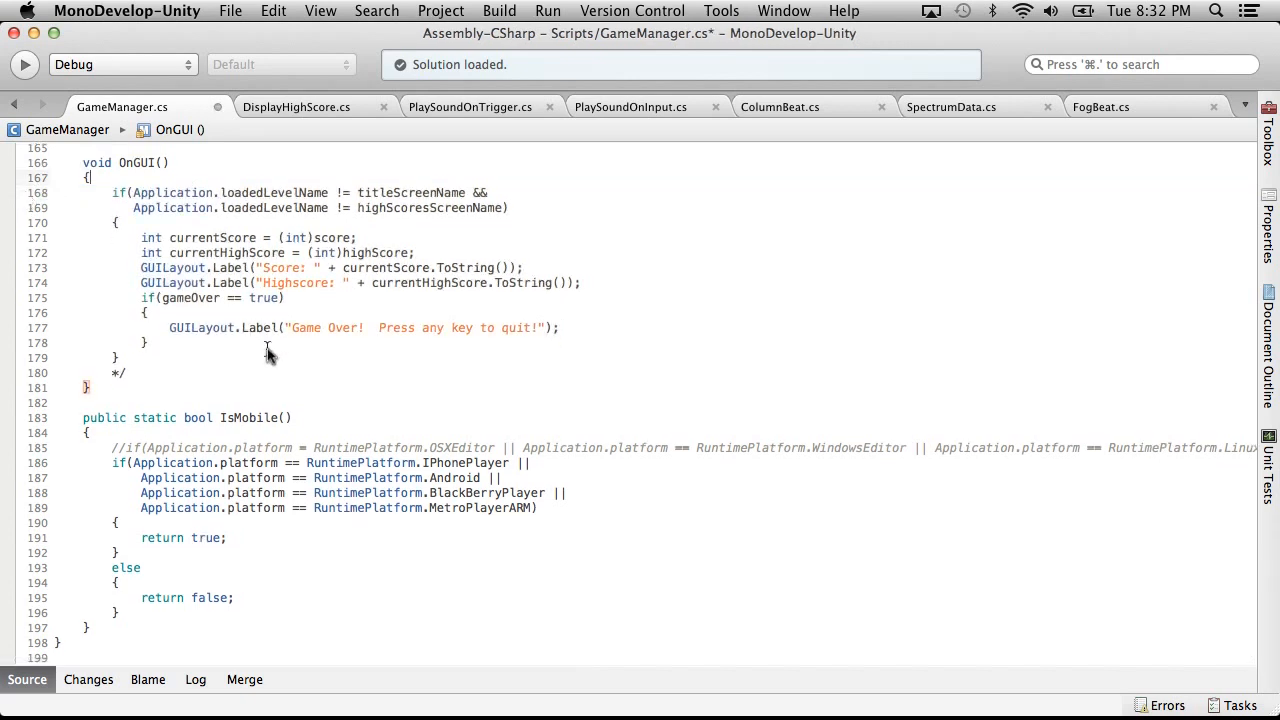
left_click_drag(143, 380, 2, 362)
left_click(166, 374)
key("BackSpace")
left_click(229, 10)
left_click(258, 84)
Examine the score variables, the Start and Update methods and the high score loading code in GameManager.cs
scroll(303, 333, "up", 10)
scroll(303, 333, "up", 15)
scroll(303, 333, "down", 3)
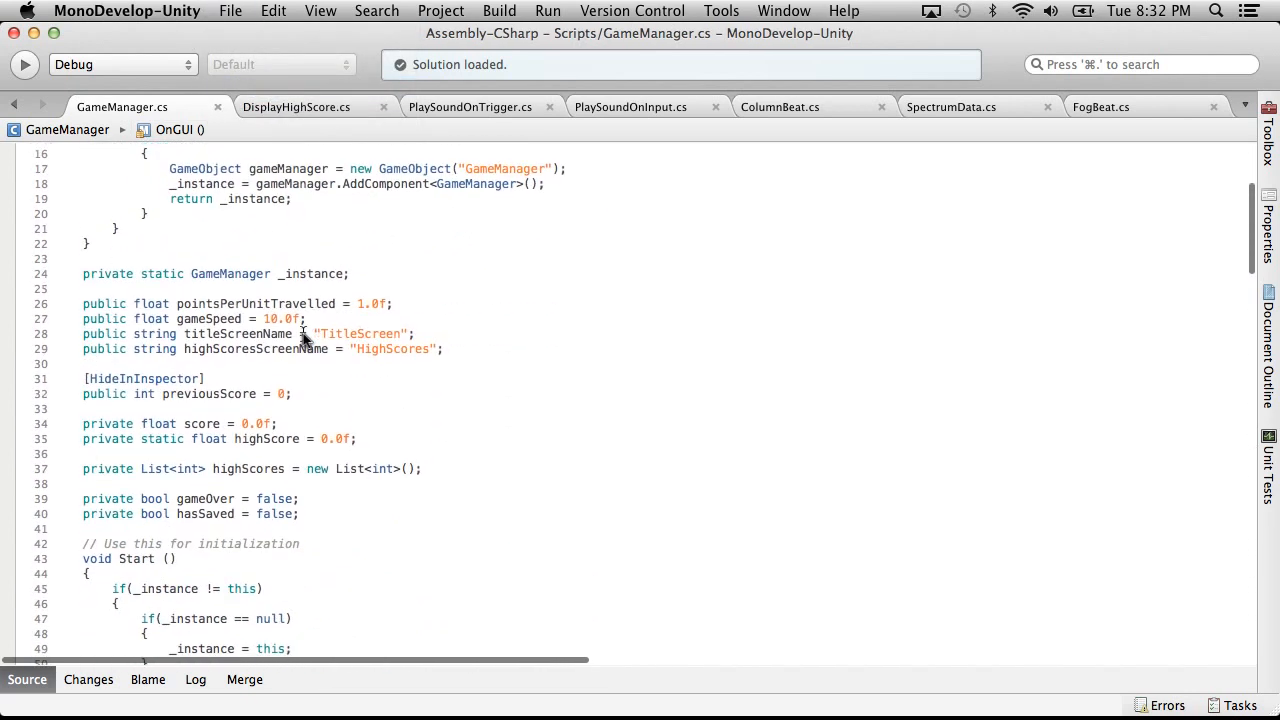
scroll(303, 340, "down", 4)
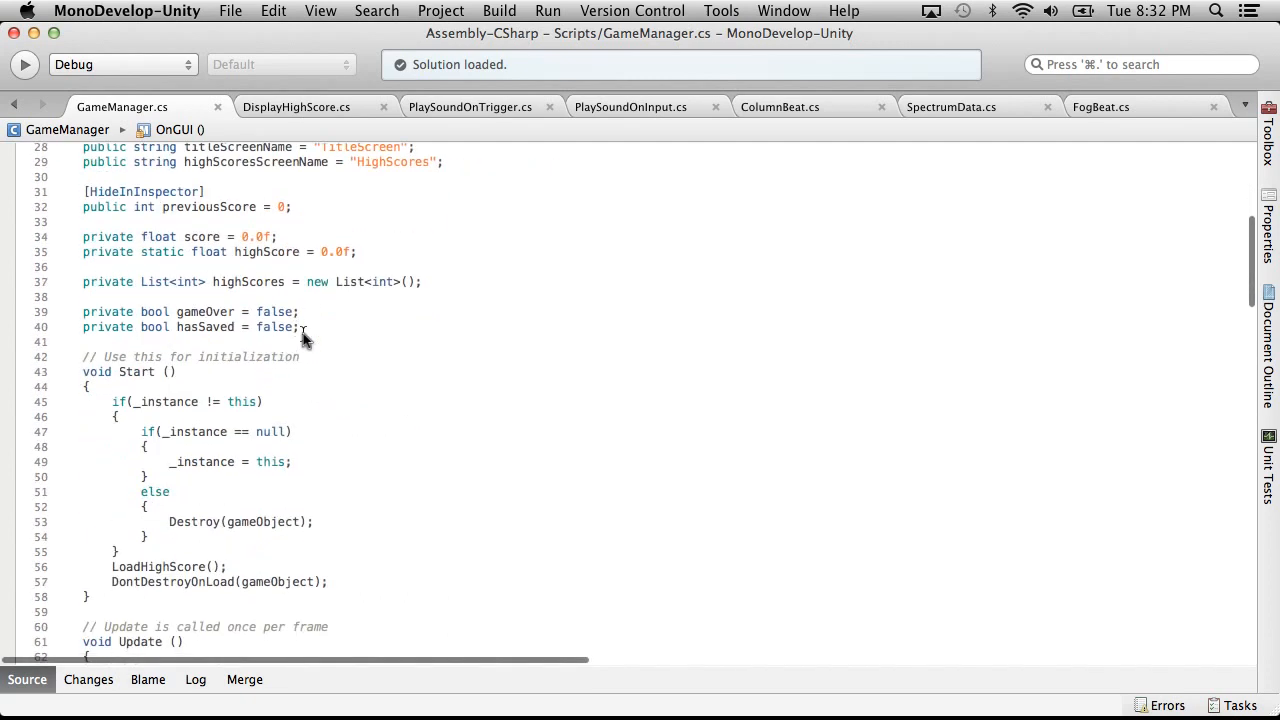
scroll(303, 333, "down", 1)
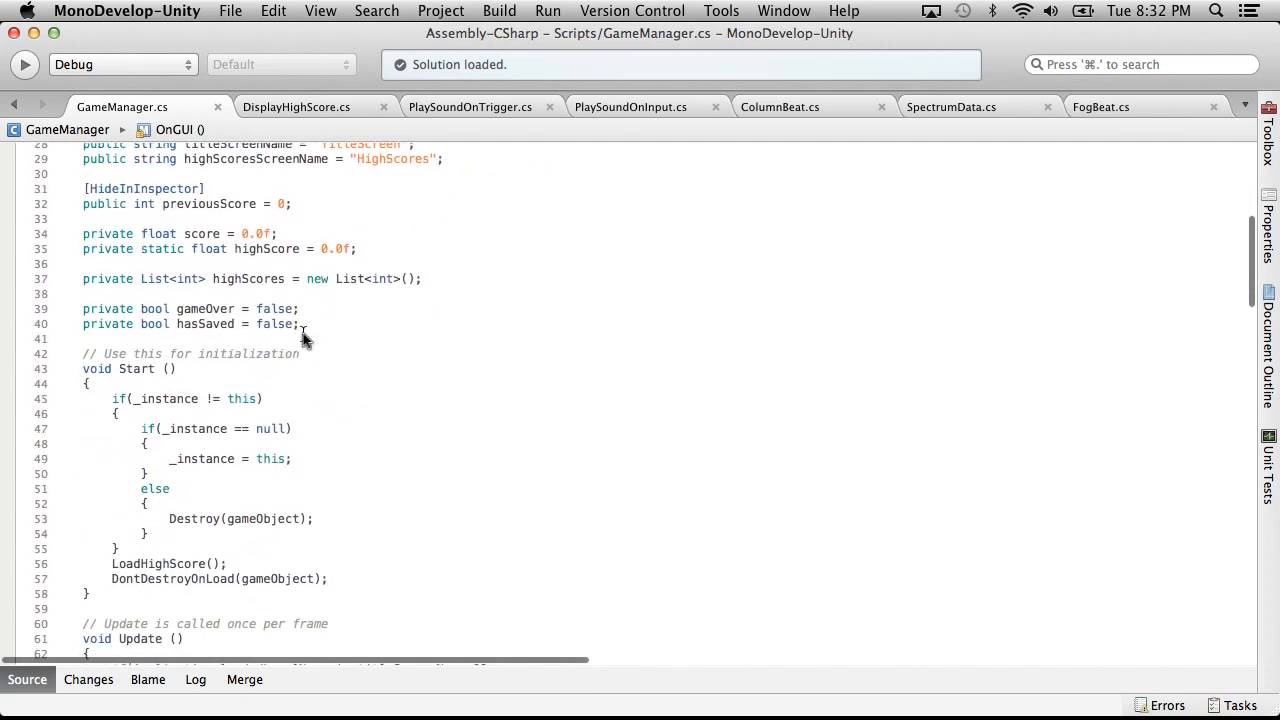
scroll(303, 333, "up", 2)
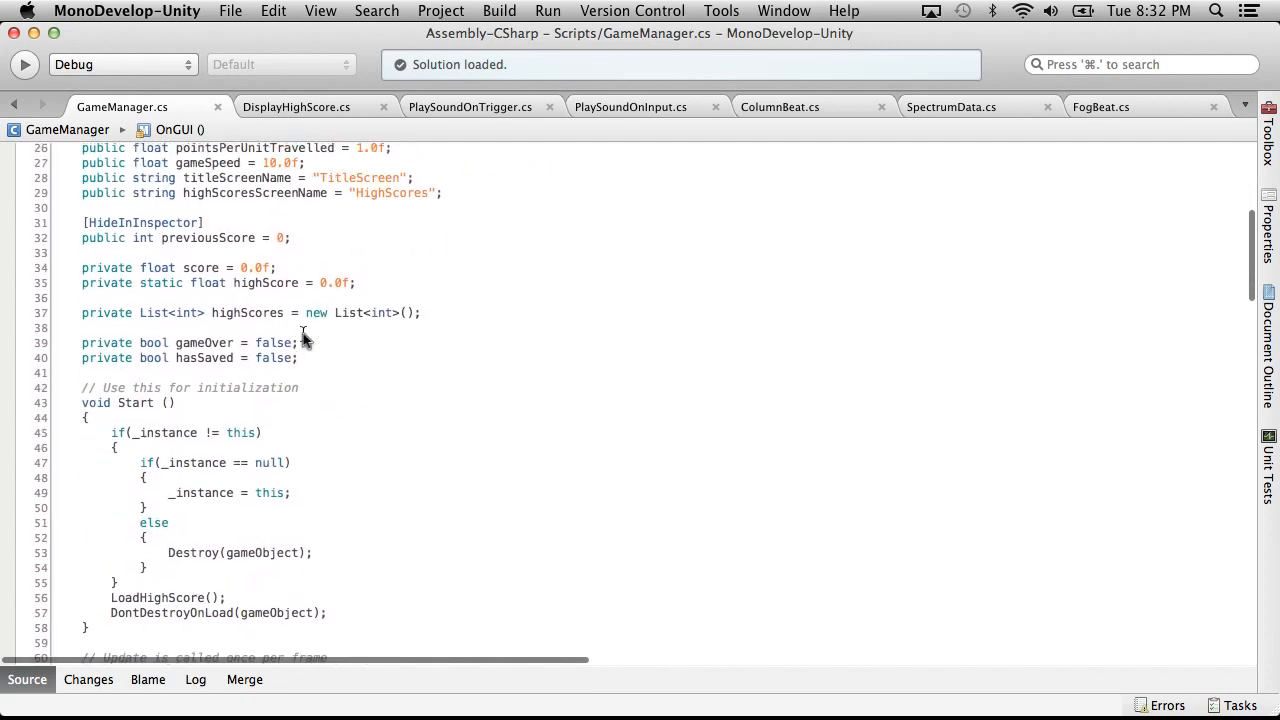
scroll(277, 345, "down", 20)
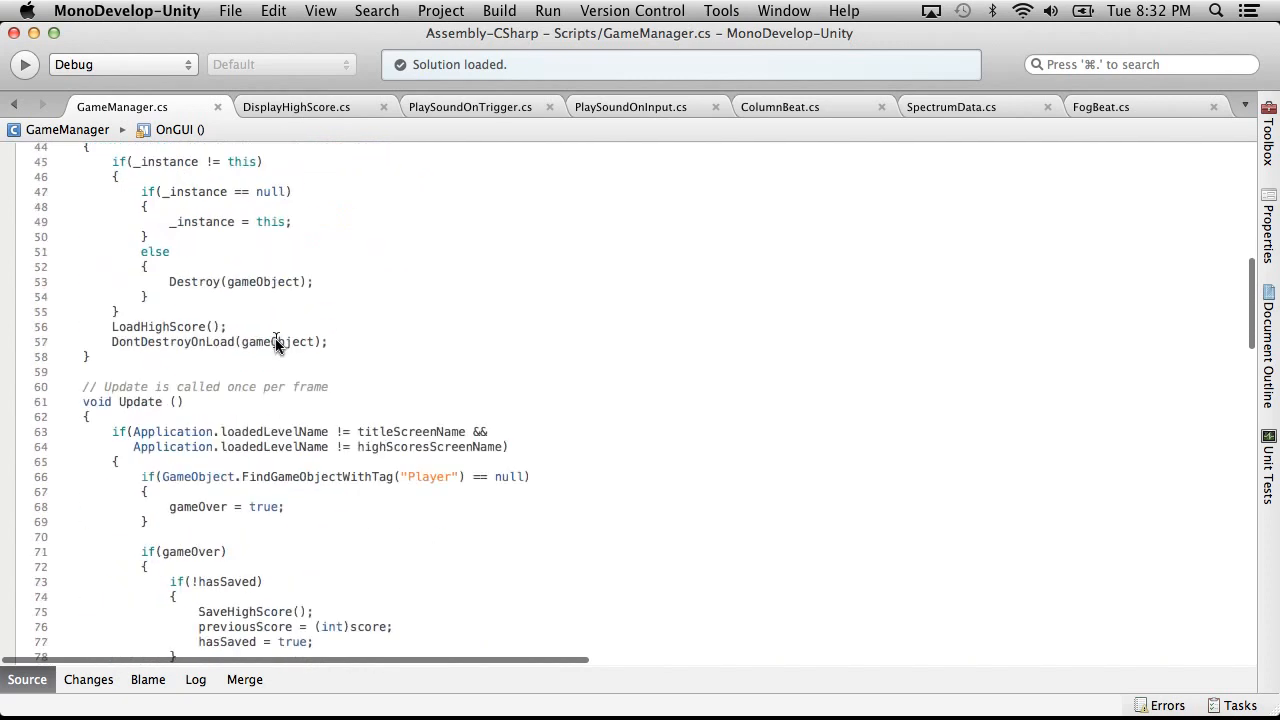
scroll(277, 345, "down", 10)
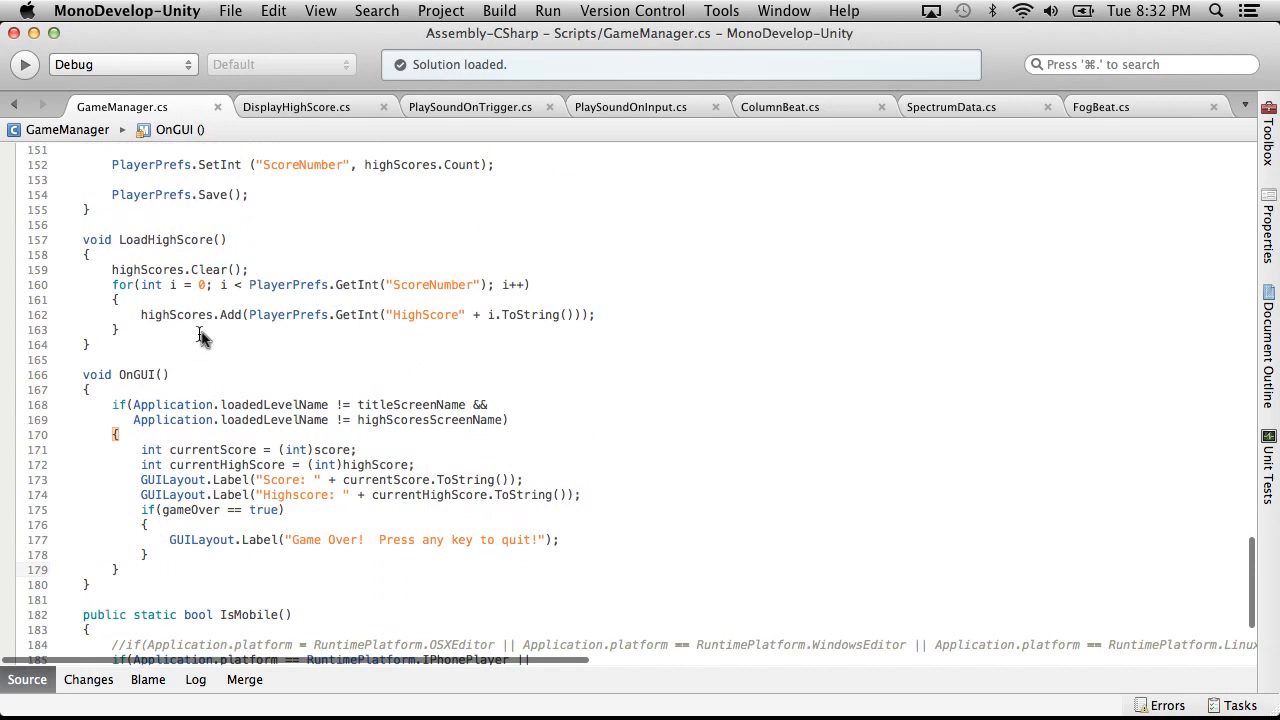
Add a line after the loop in LoadHighScore assigning PlayerPrefs.GetInt("HighScore" + i.ToString()) to highScore
key("Return")
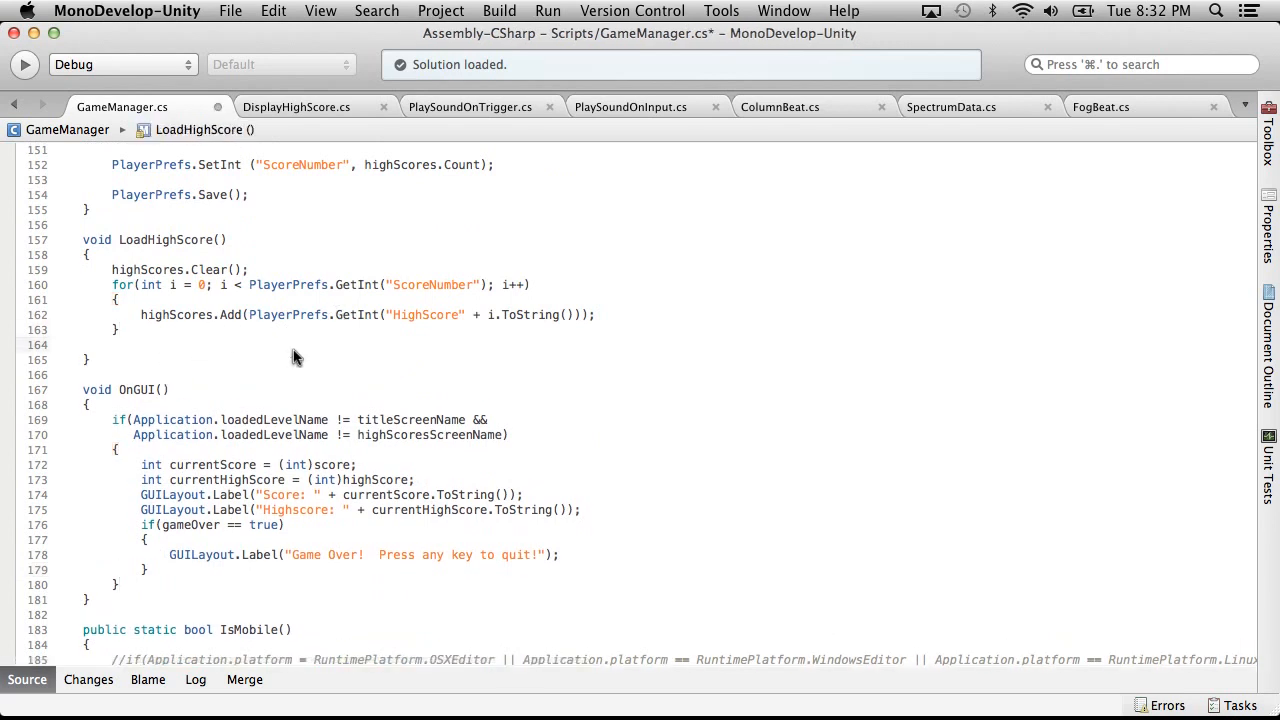
key("Return")
type("high")
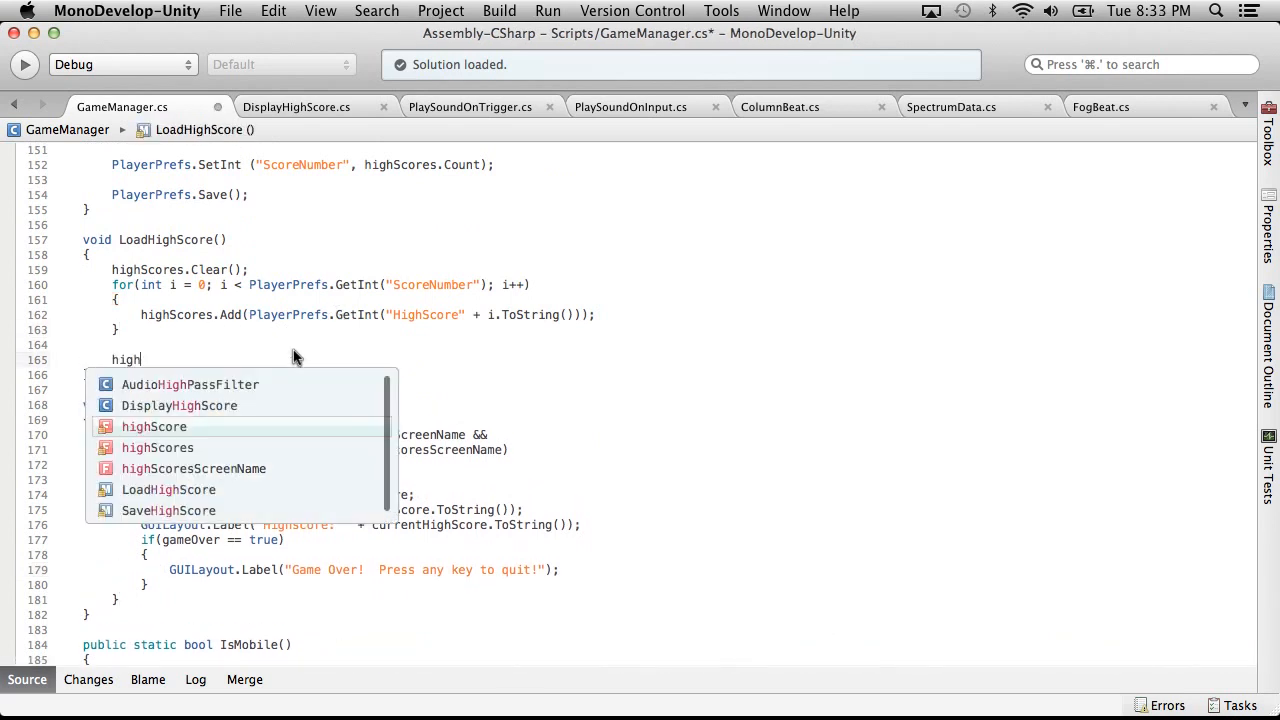
type("s")
key("Return")
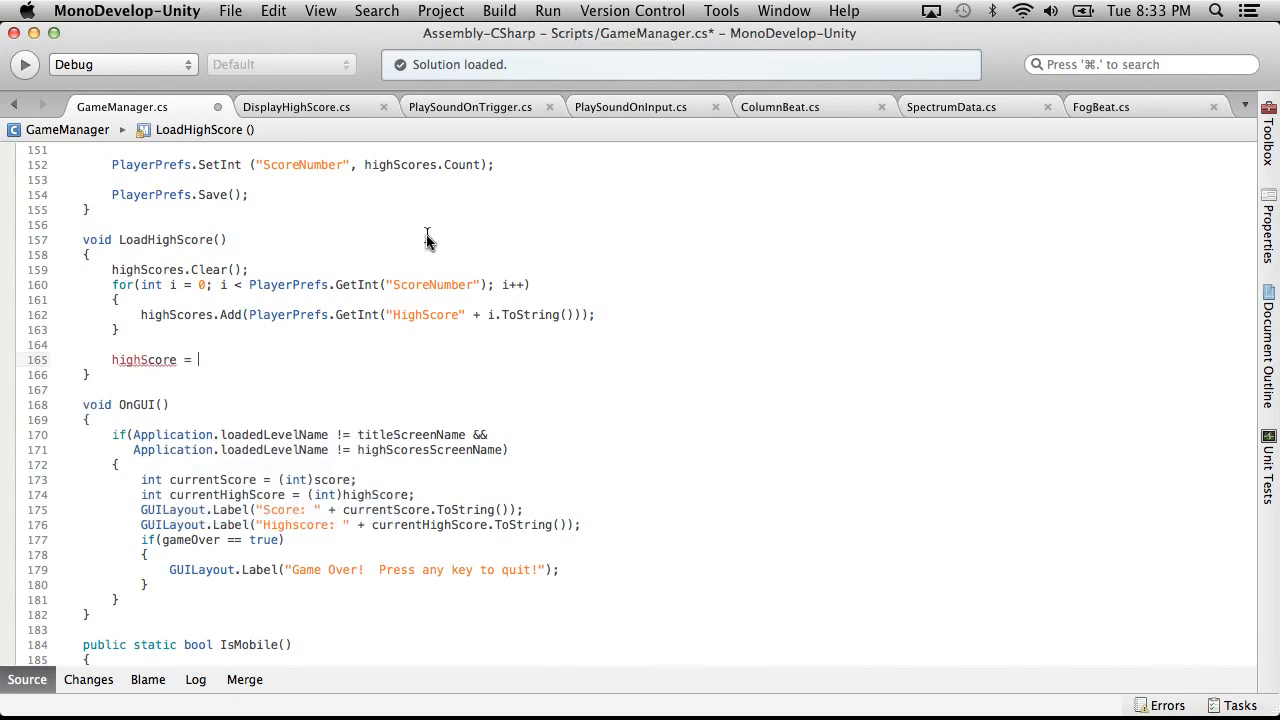
left_click_drag(248, 314, 585, 316)
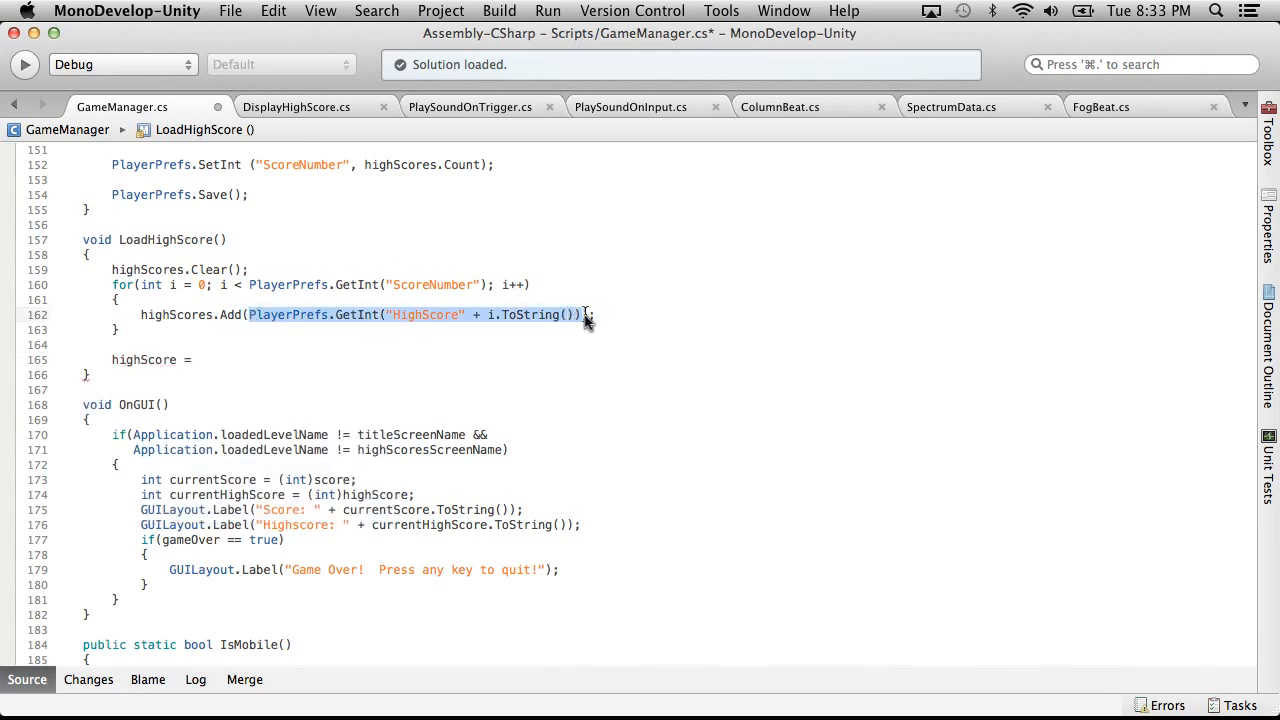
left_click(408, 345)
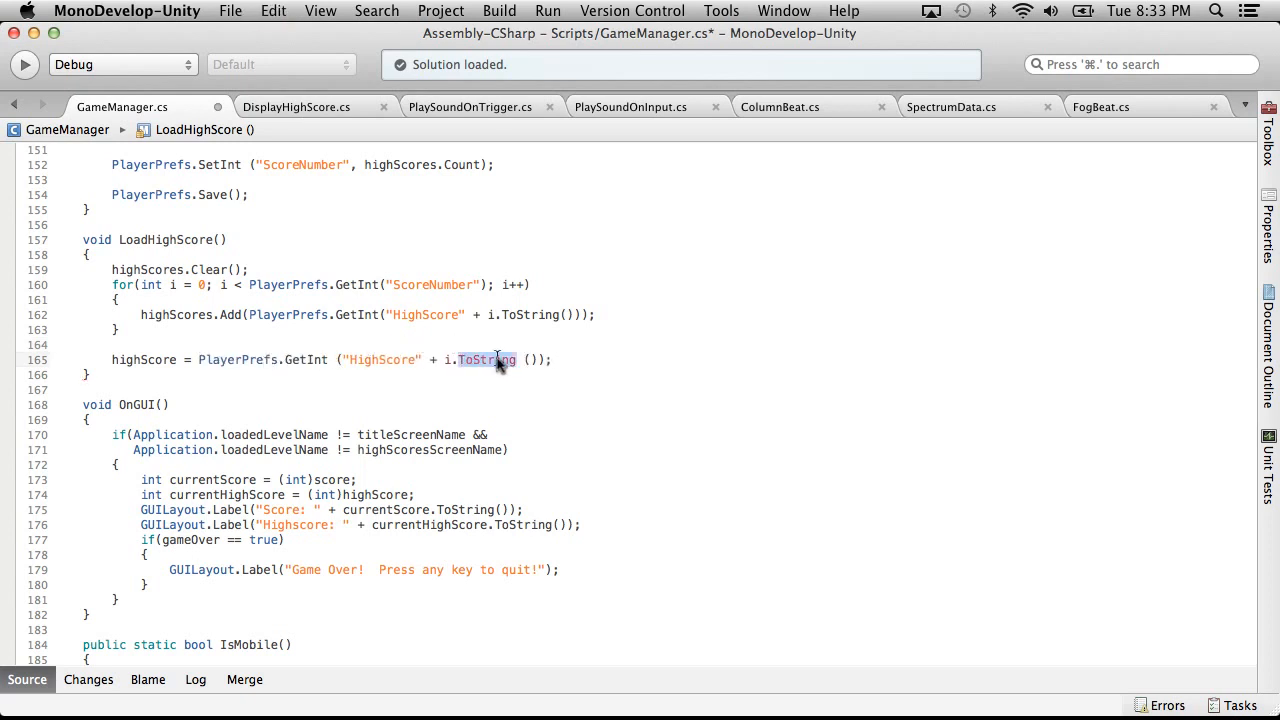
Strip the loop index expression i.ToString from the key in the new highScore line and save the script
left_click_drag(514, 358, 443, 361)
key("BackSpace")
key("BackSpace")
key("BackSpace")
key("Left")
left_click(230, 11)
left_click(245, 86)
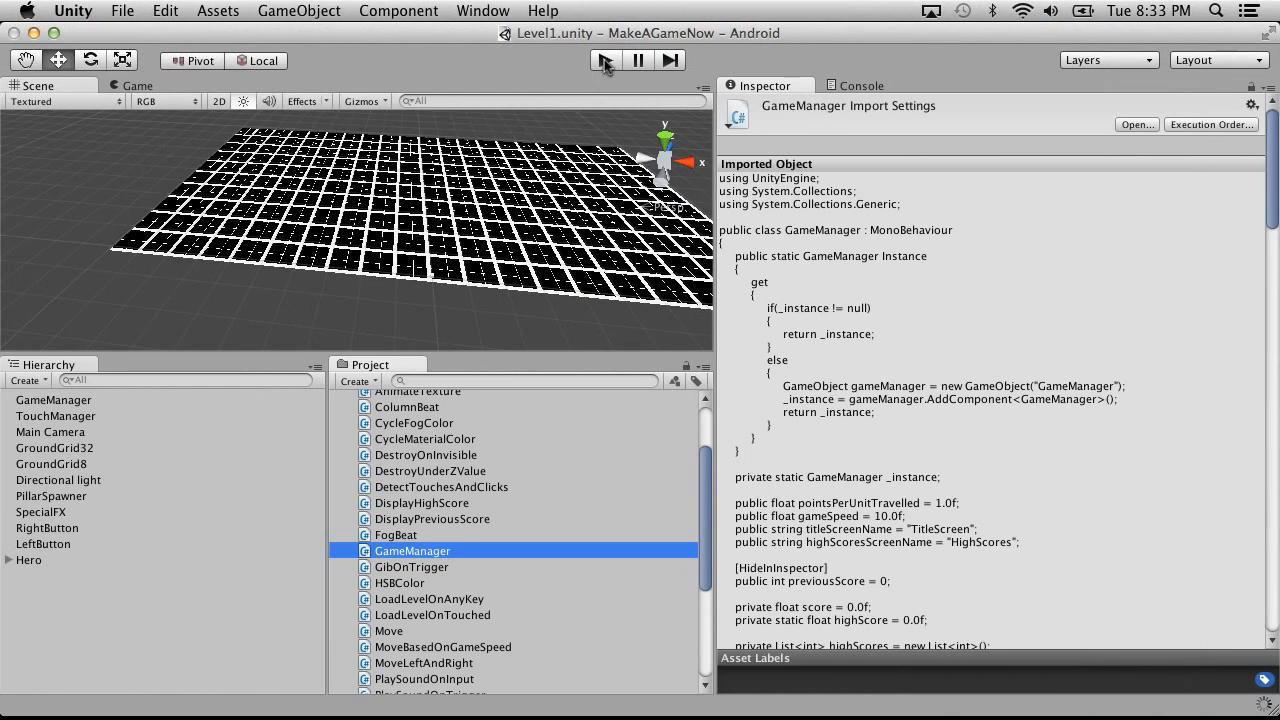
Run Level1 briefly in Unity to check the on-screen score and high score labels
left_click(605, 61)
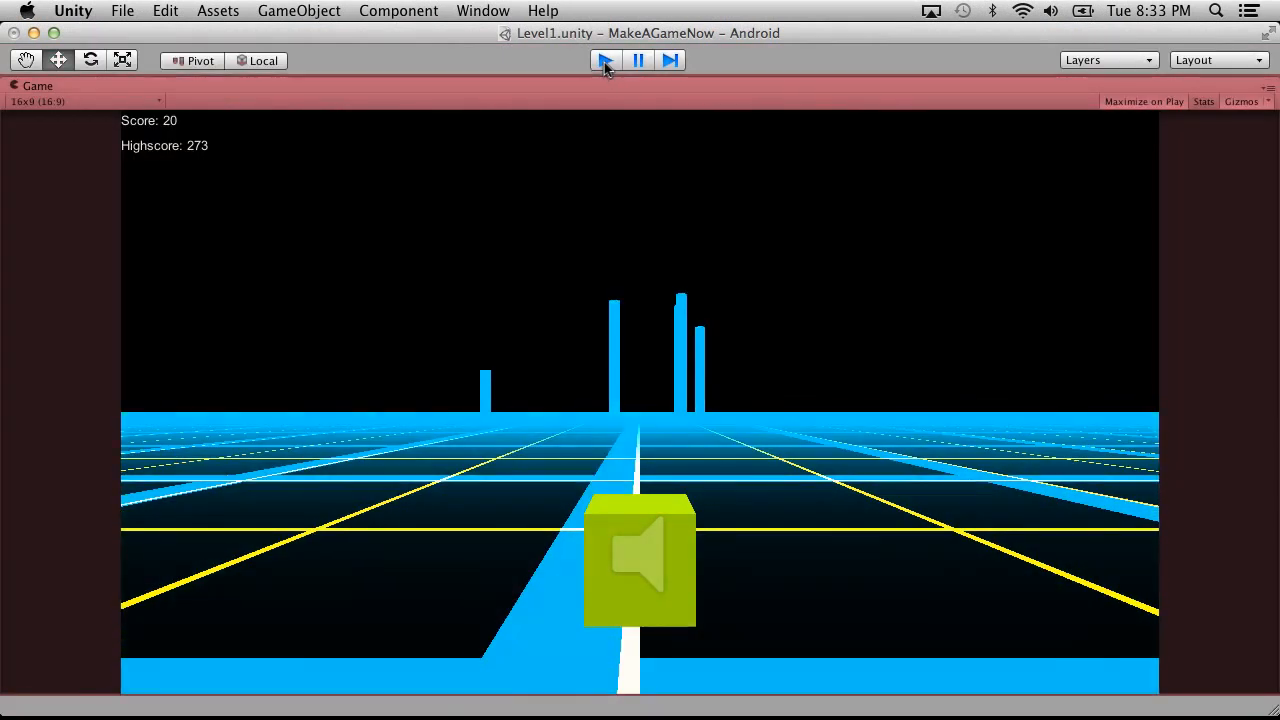
left_click(604, 56)
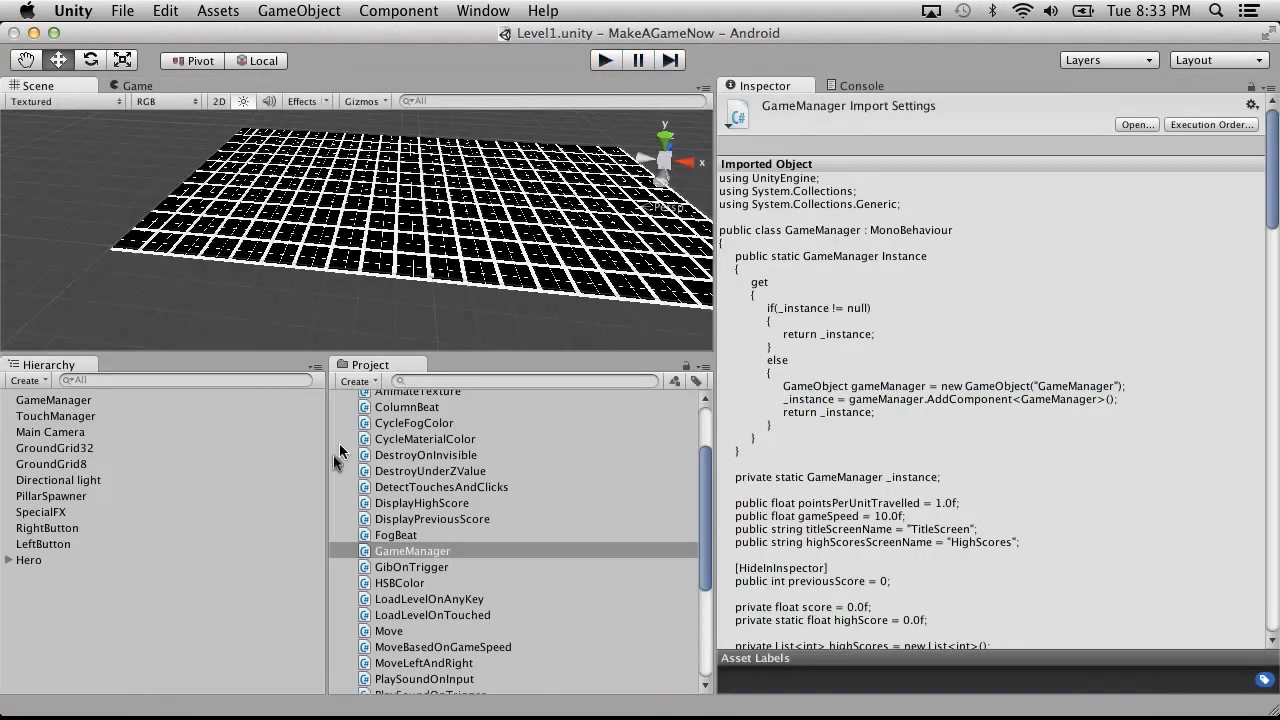
Collapse the Scripts folder and open the TitleScreen scene from the Scenes folder
scroll(440, 536, "up", 3)
left_click(337, 433)
left_click(337, 433)
left_click(337, 465)
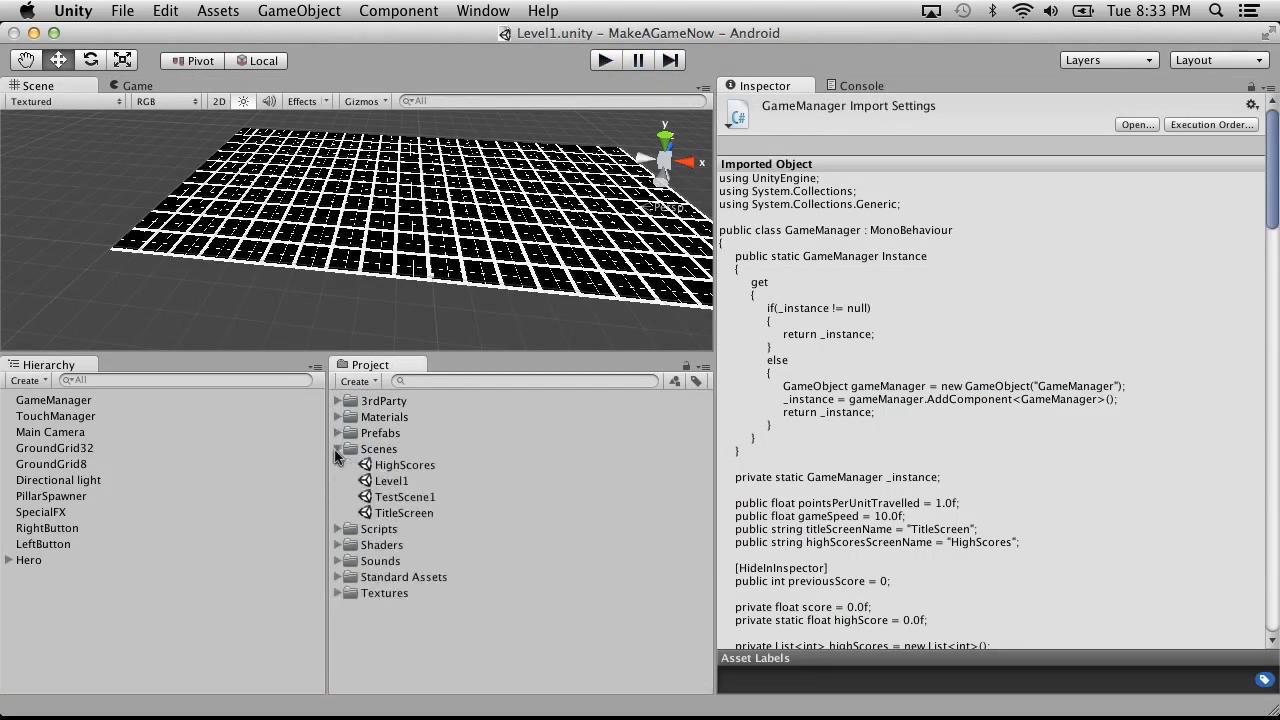
double_click(404, 512)
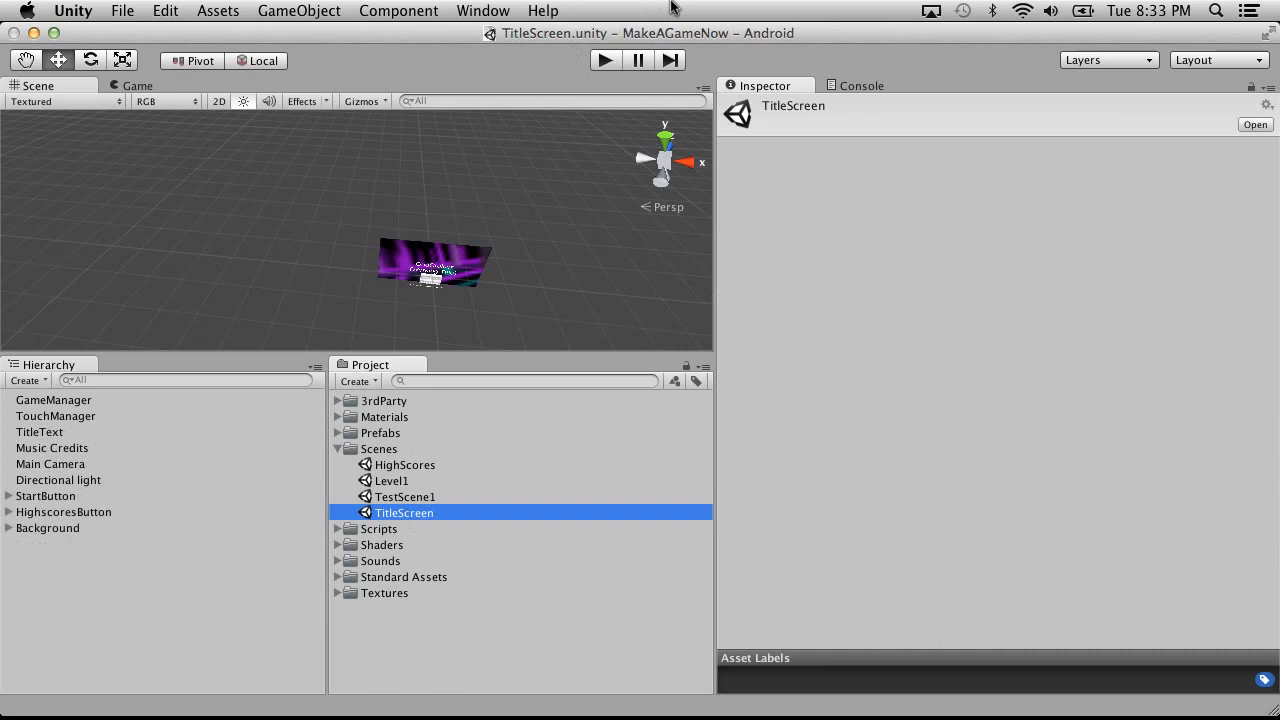
Play-test from the title screen, visiting the HighScores screen and playing a game before stopping the test
left_click(620, 60)
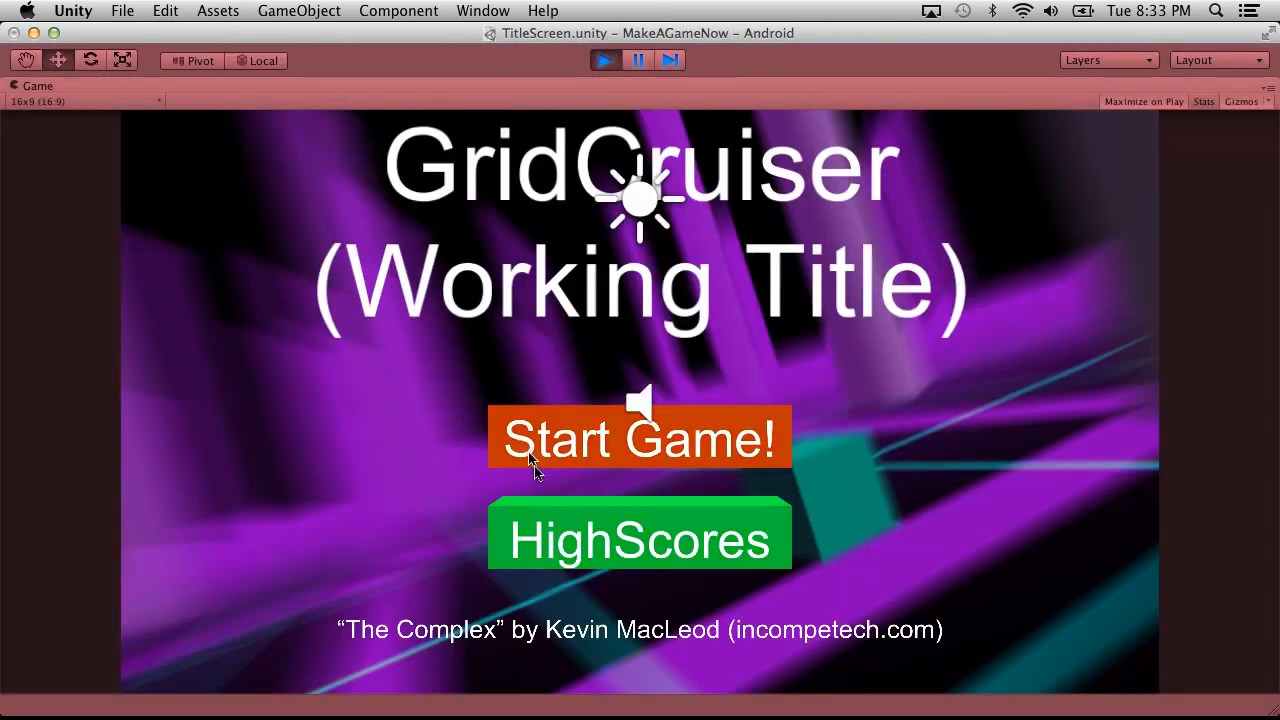
left_click(566, 540)
left_click(605, 657)
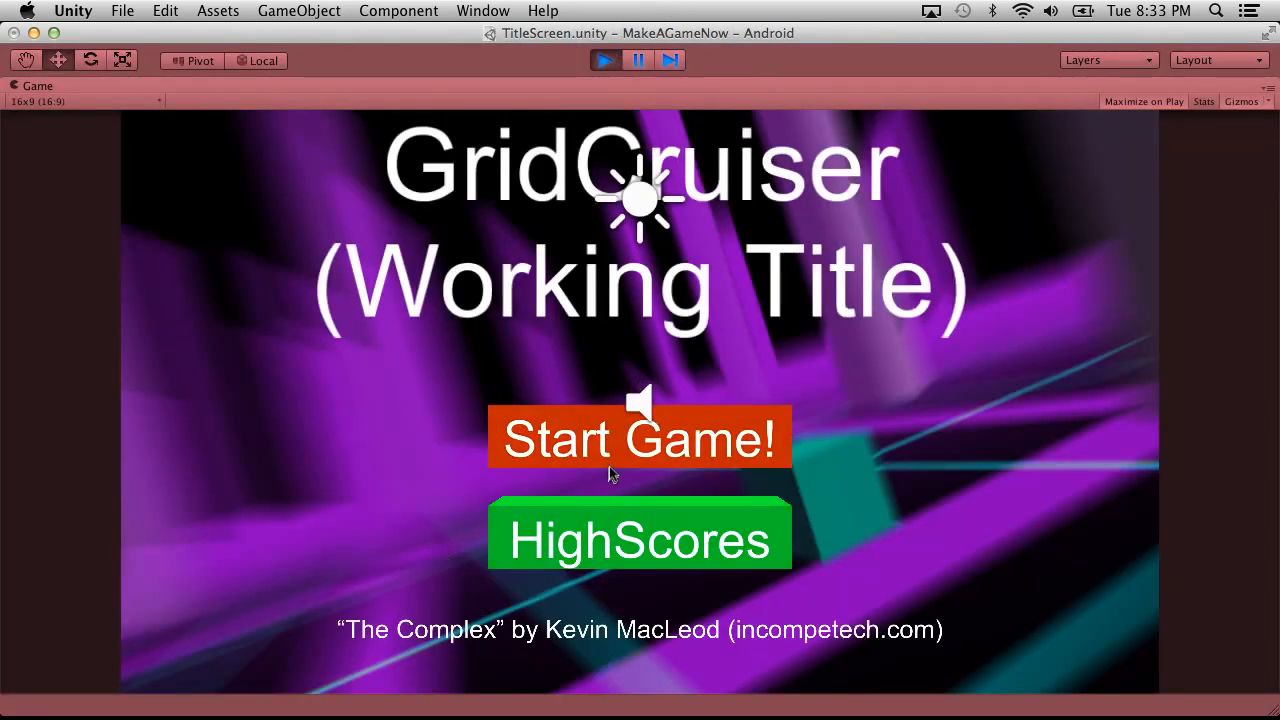
left_click(616, 451)
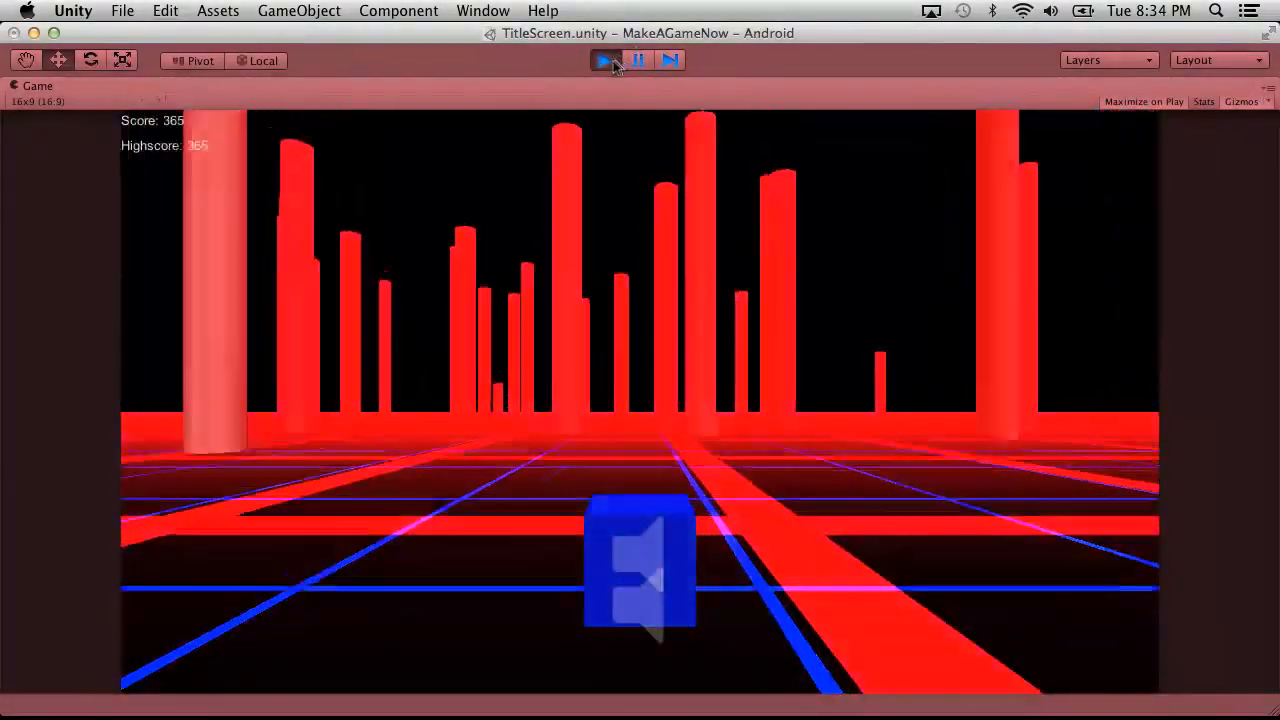
left_click(612, 62)
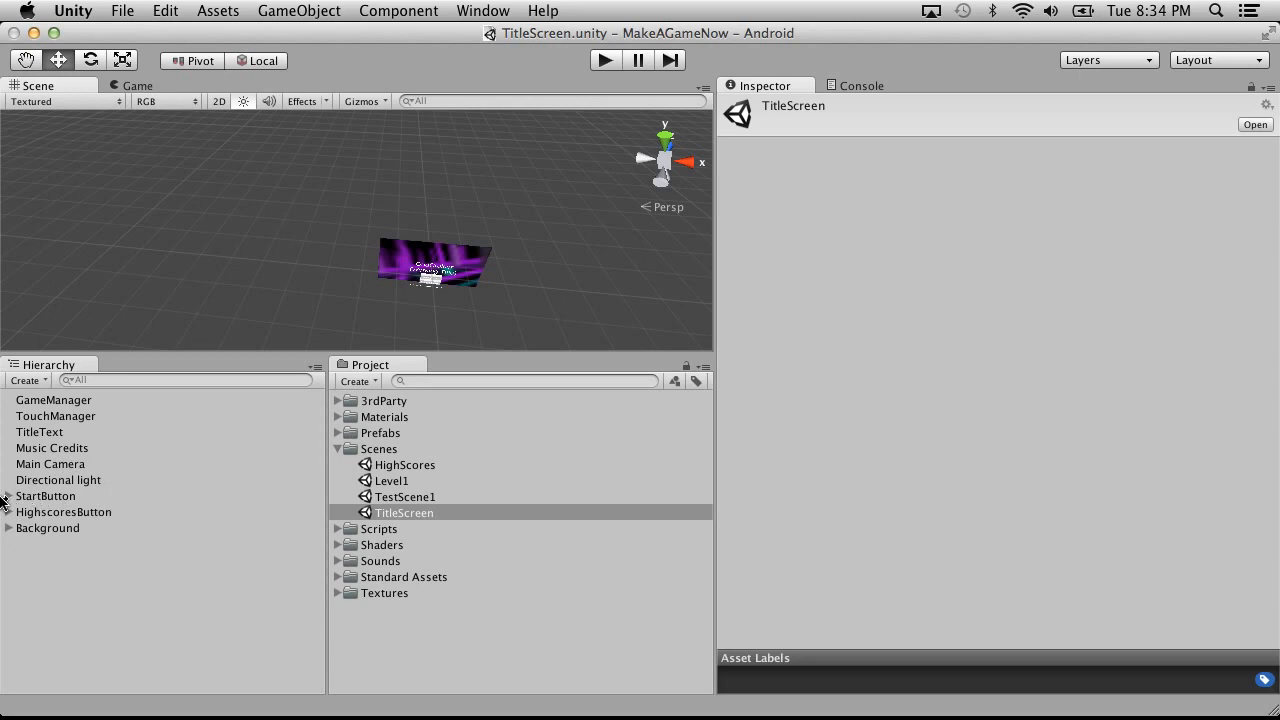
Select the GameManager object in the TitleScreen scene and open its GameManager script for editing
left_click(45, 400)
scroll(859, 343, "down", 10)
scroll(859, 343, "up", 10)
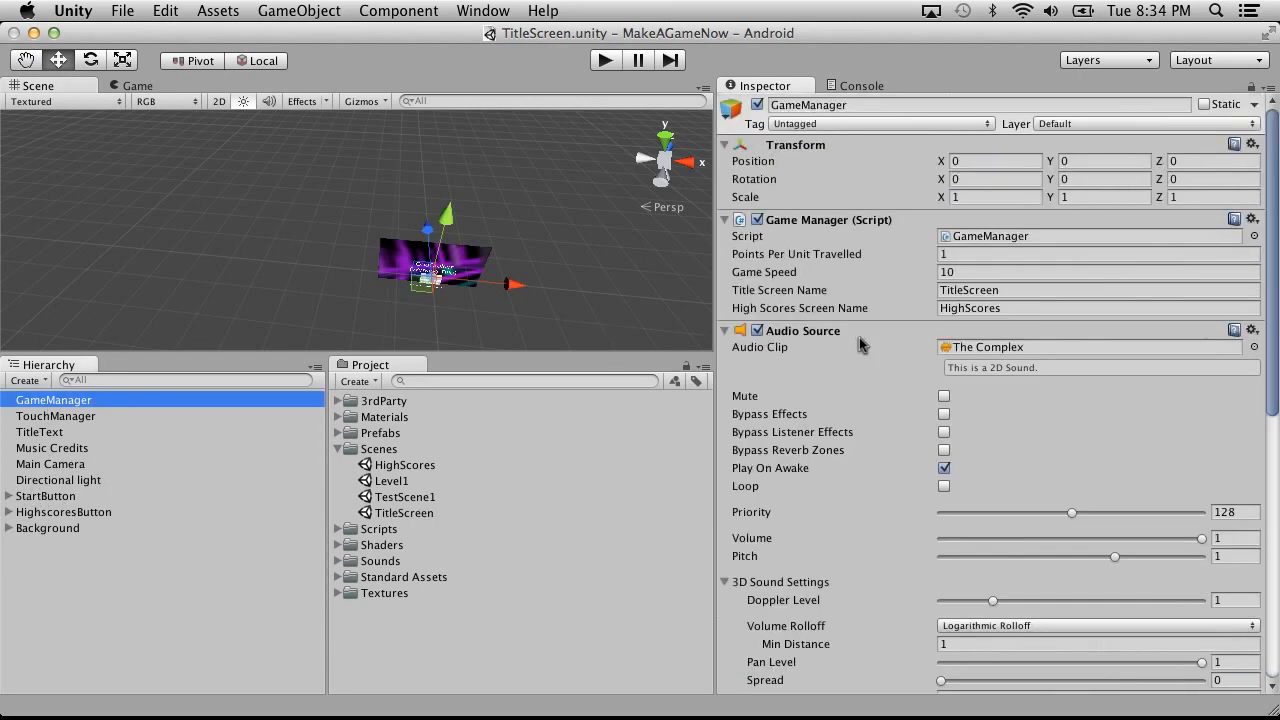
double_click(995, 243)
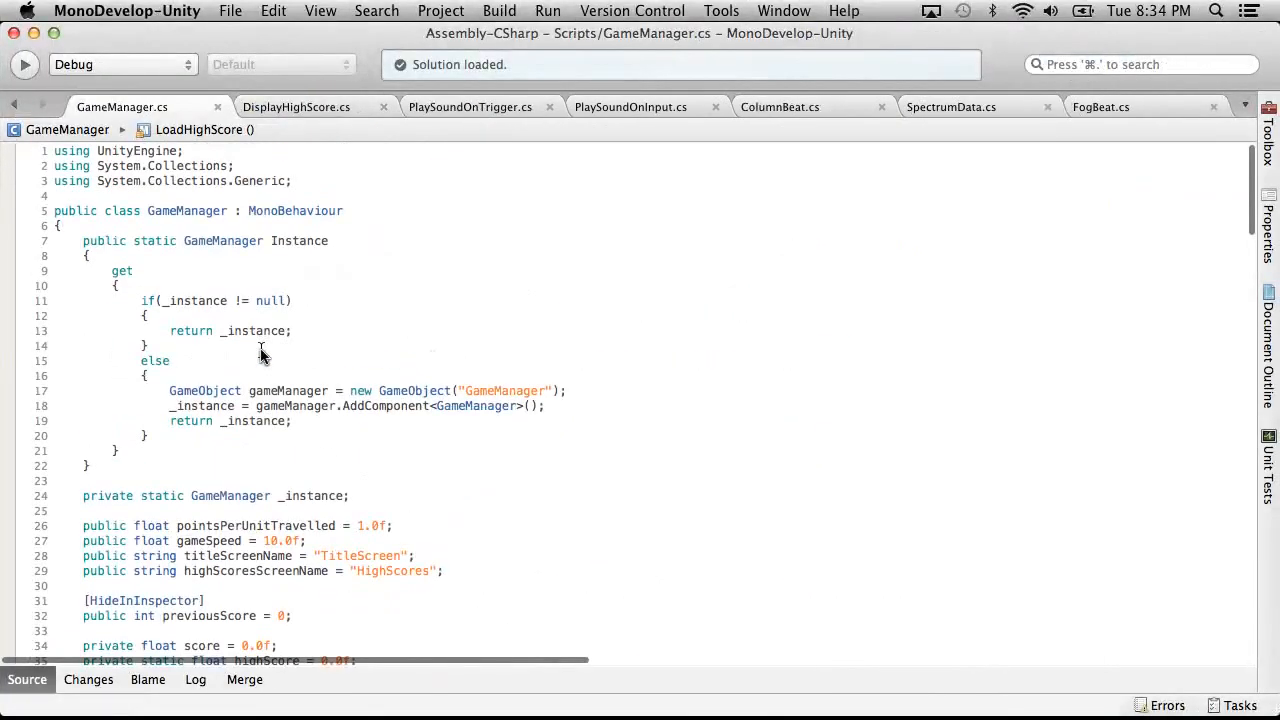
Declare public float gameSpeedIncreasePerSecond = 1.0f below the gameSpeed field in GameManager.cs and save the script
scroll(260, 355, "down", 6)
scroll(260, 355, "down", 10)
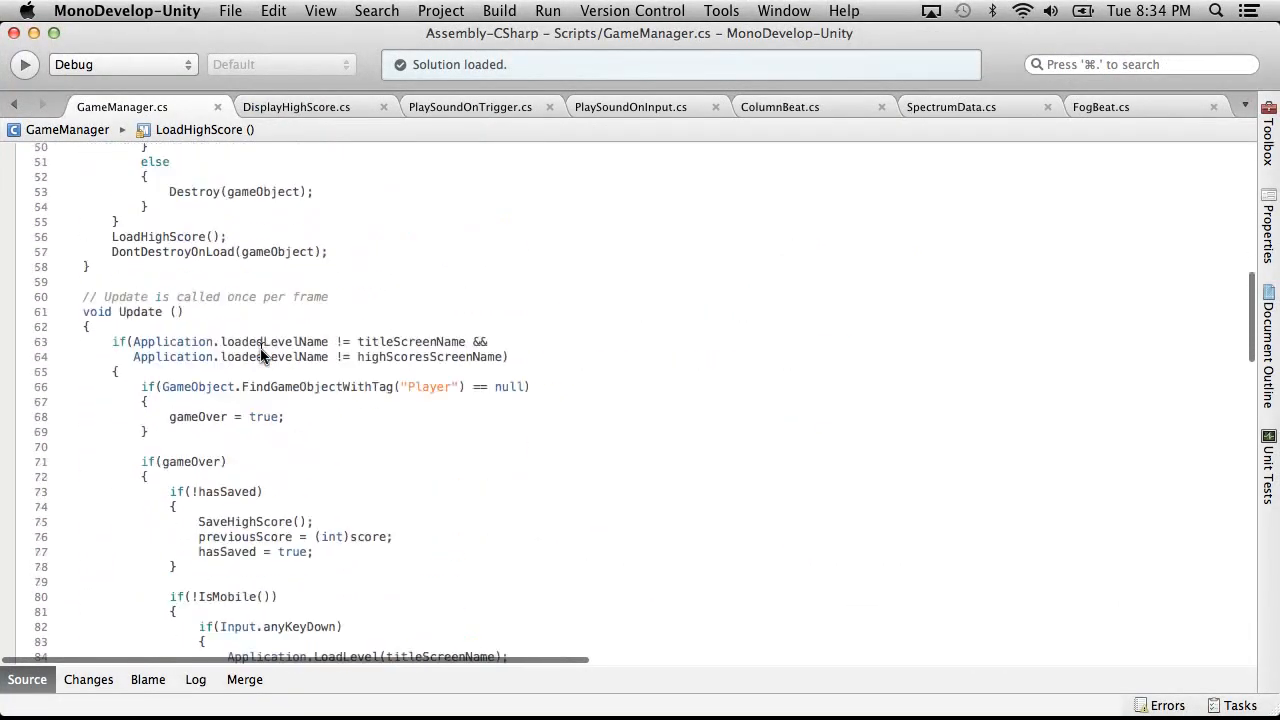
scroll(260, 355, "up", 16)
scroll(260, 355, "down", 3)
left_click(352, 442)
key("Return")
type("public float gameSpeedIncreasePerSecond =")
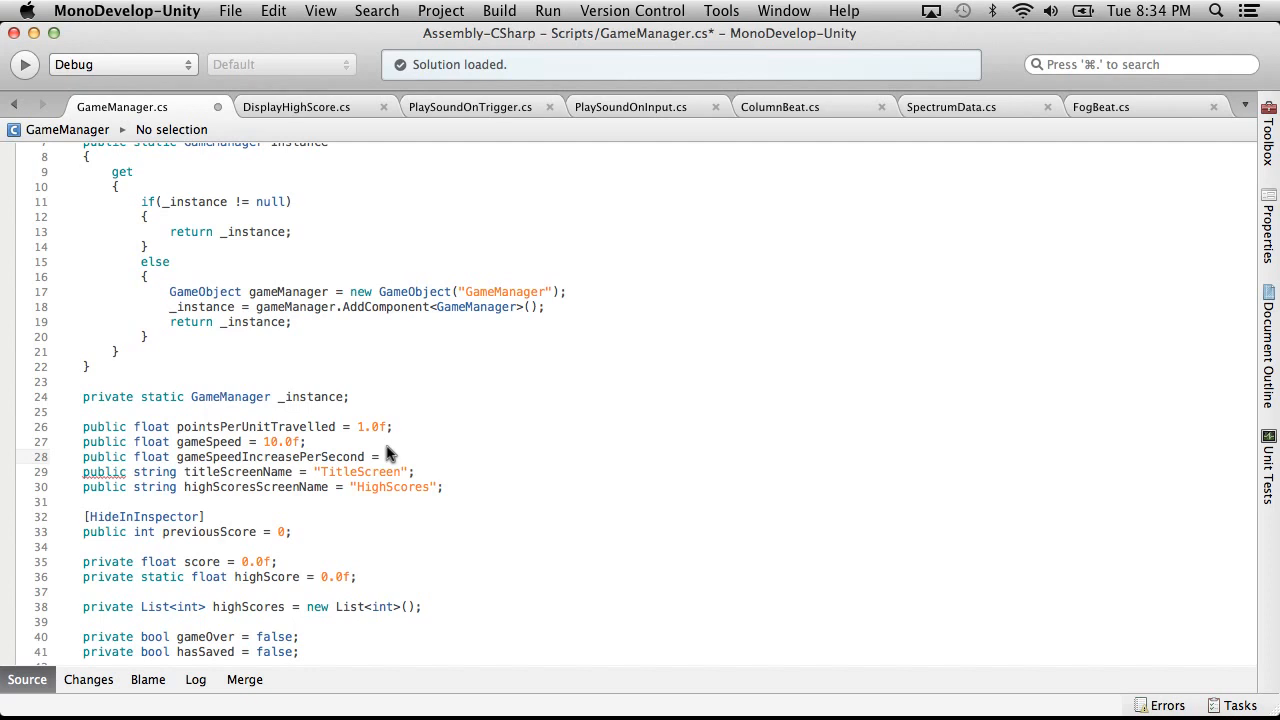
left_click(320, 10)
left_click(258, 83)
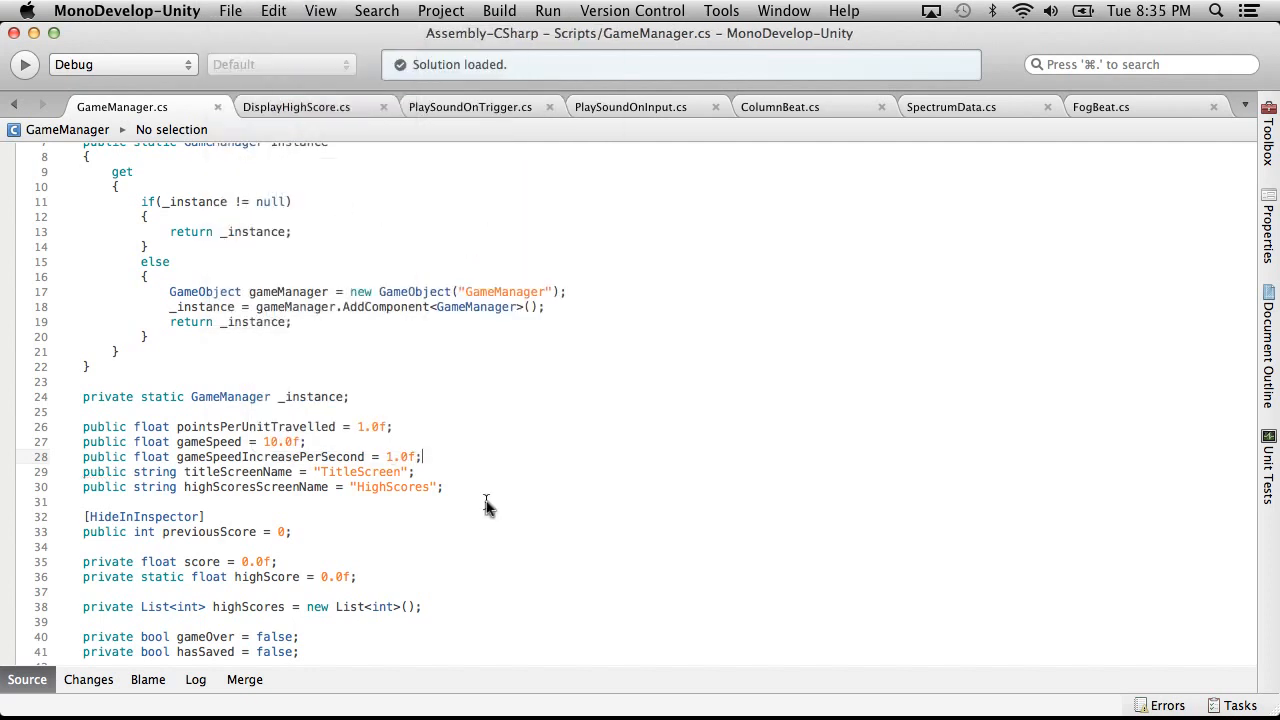
In Update's if(!gameOver) block, add gameSpeed += gameSpeedIncreasePerSecond * Time.deltaTime; after the high score check and save the script
scroll(486, 501, "down", 10)
scroll(486, 501, "up", 6)
scroll(486, 501, "down", 10)
scroll(486, 501, "up", 1)
scroll(486, 505, "up", 6)
scroll(486, 505, "down", 2)
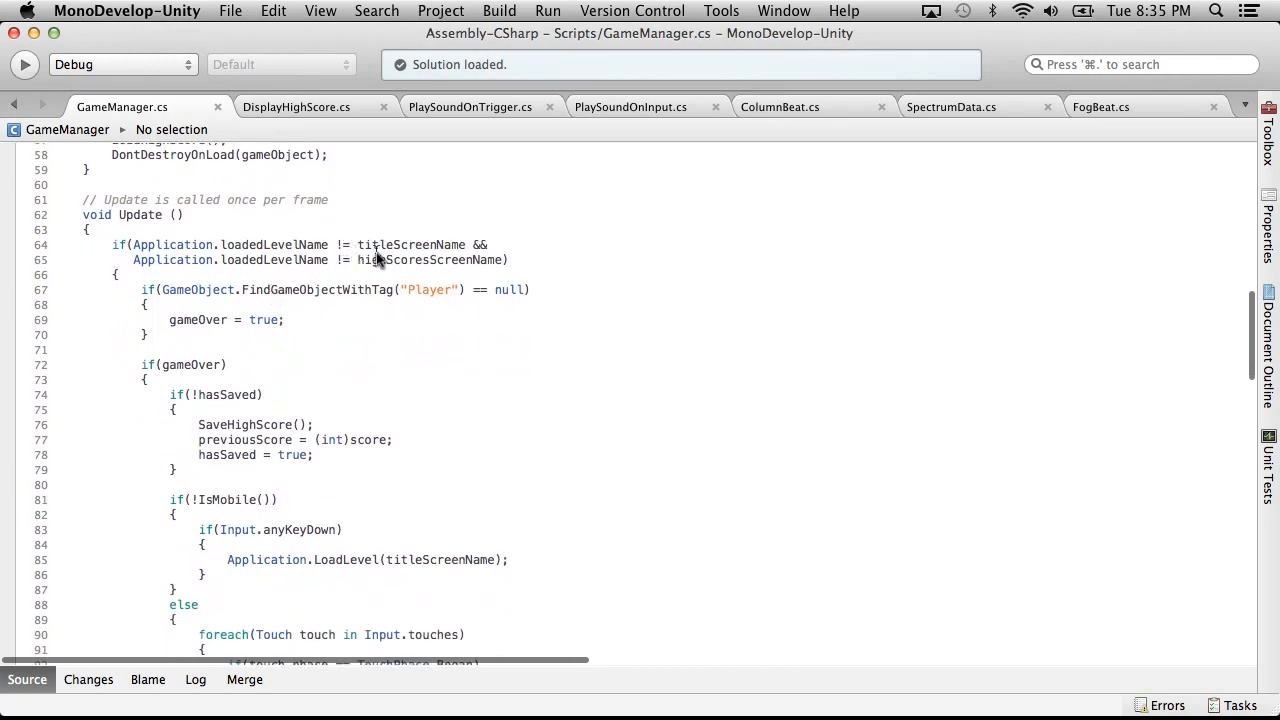
scroll(397, 421, "down", 2)
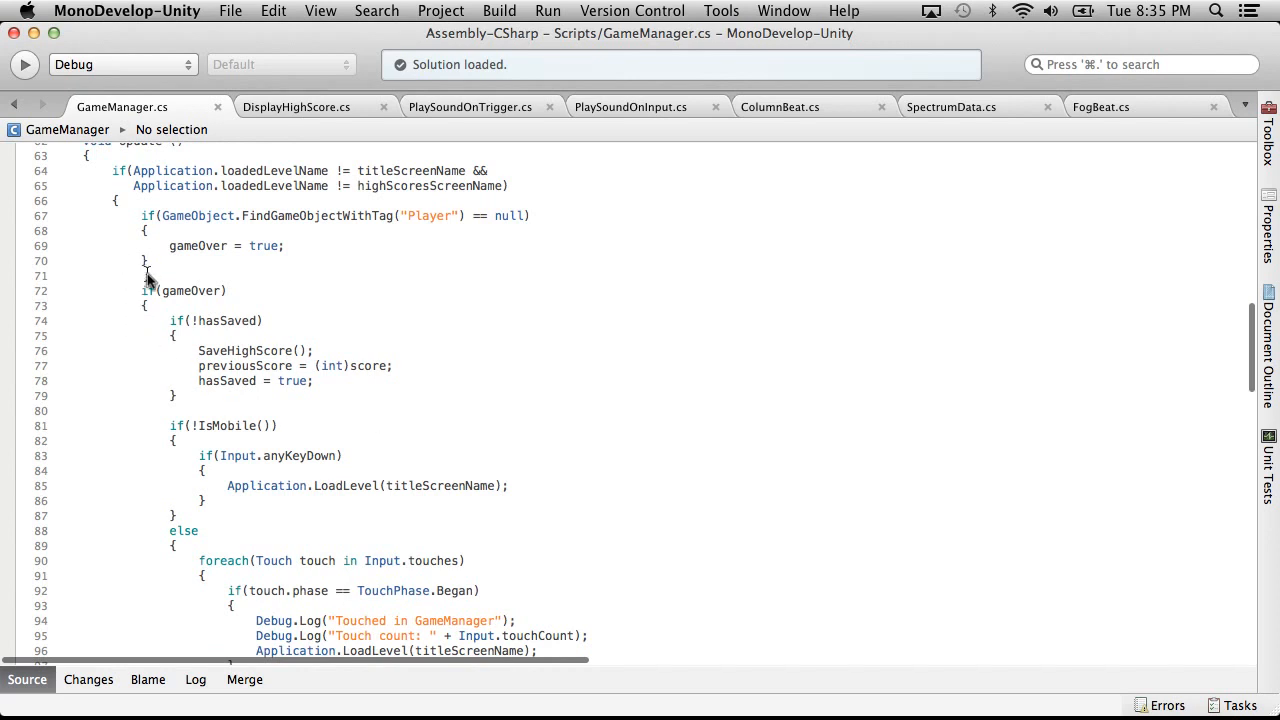
scroll(165, 262, "down", 5)
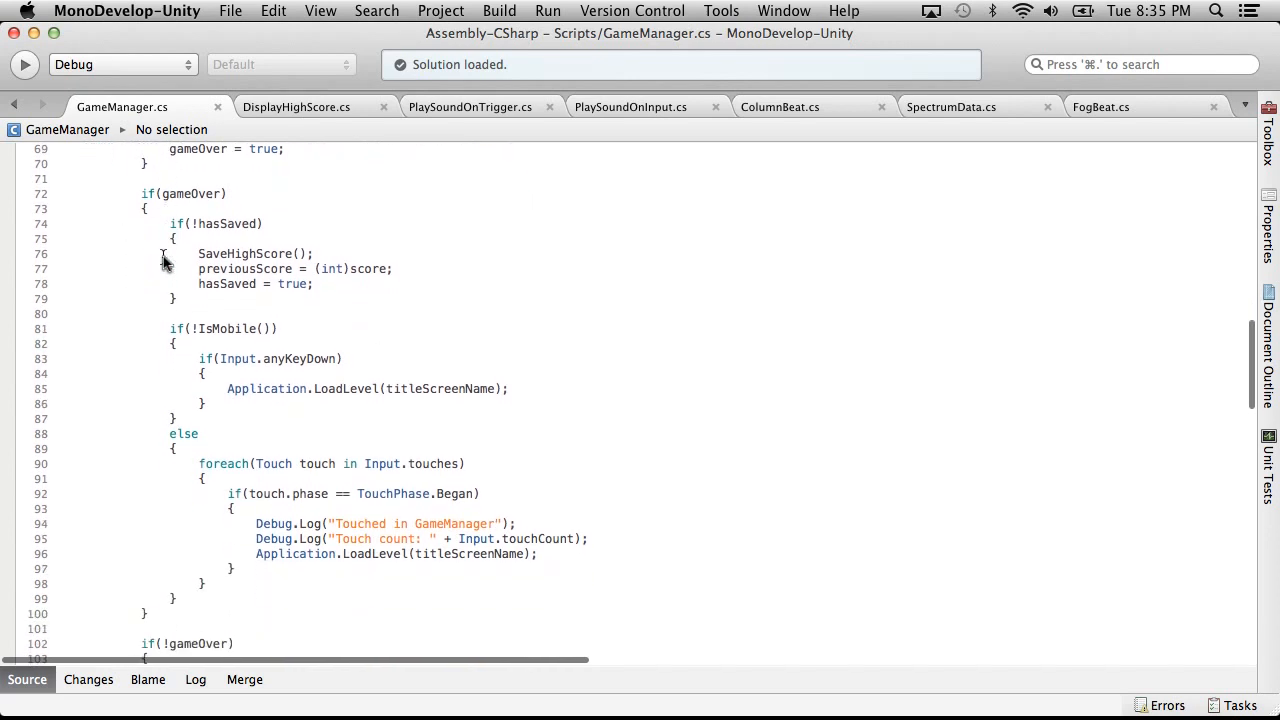
scroll(165, 262, "down", 2)
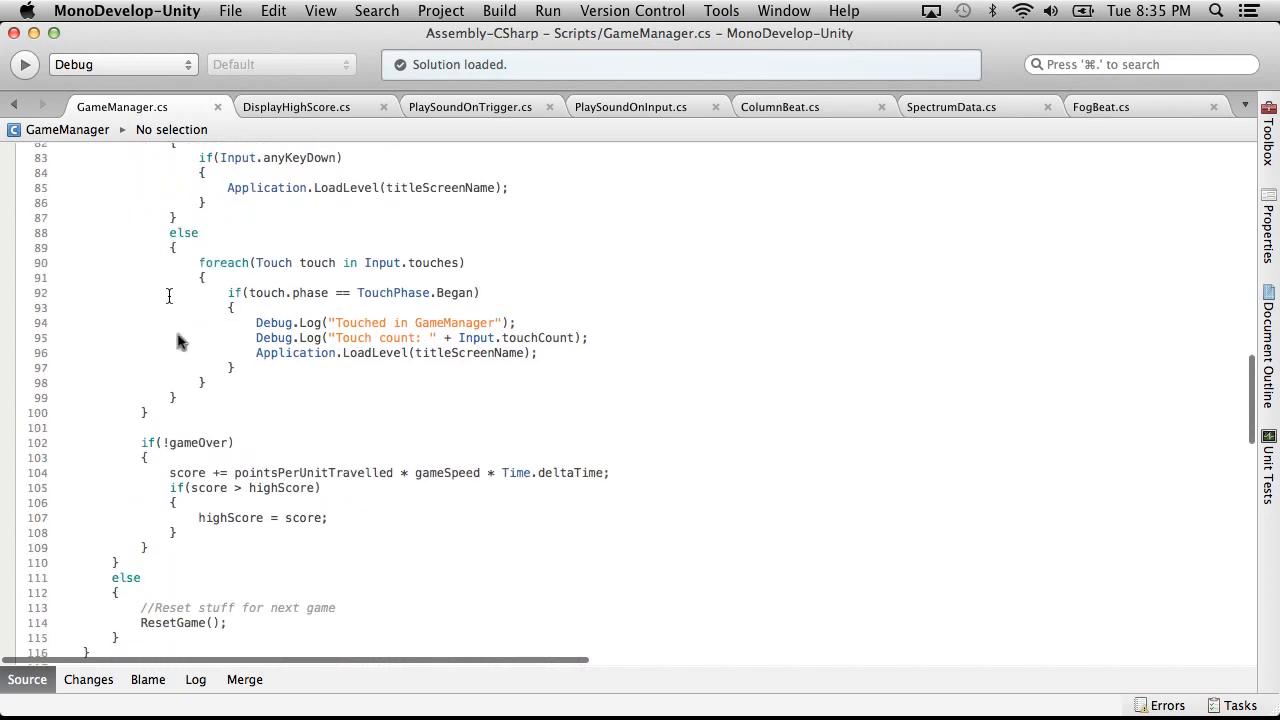
left_click(212, 535)
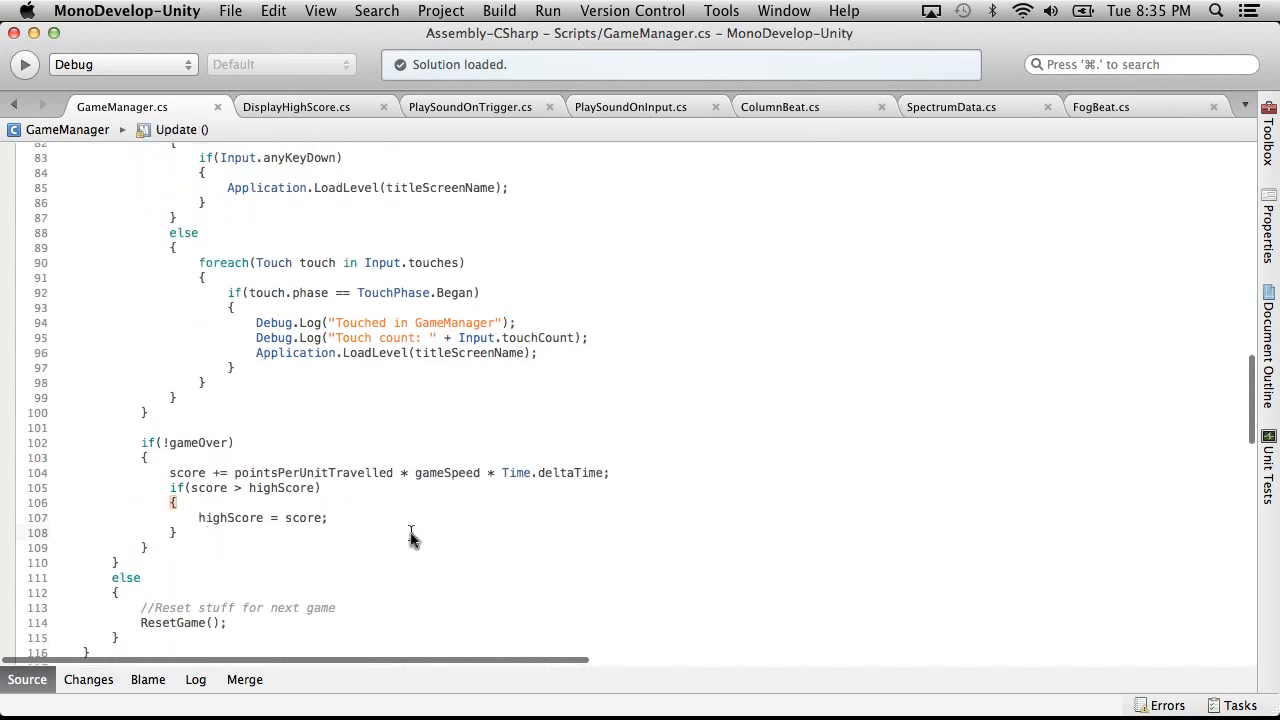
key("Return")
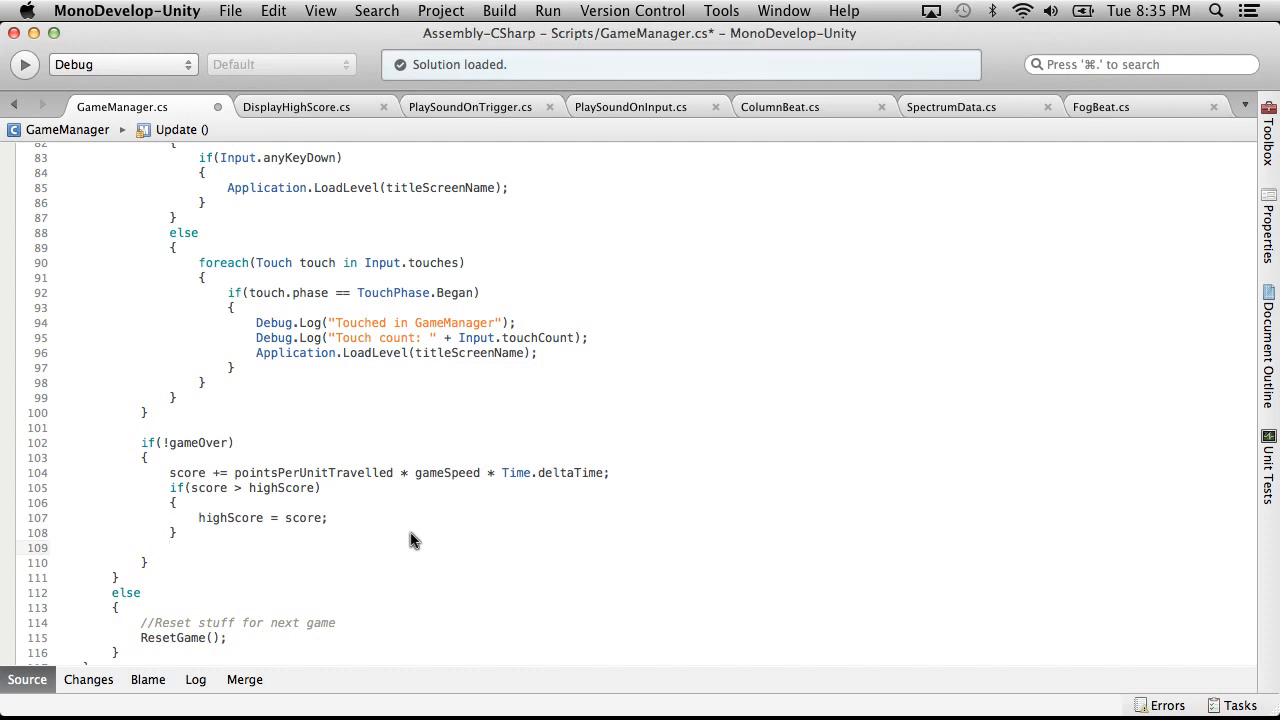
type("gameSpeed ")
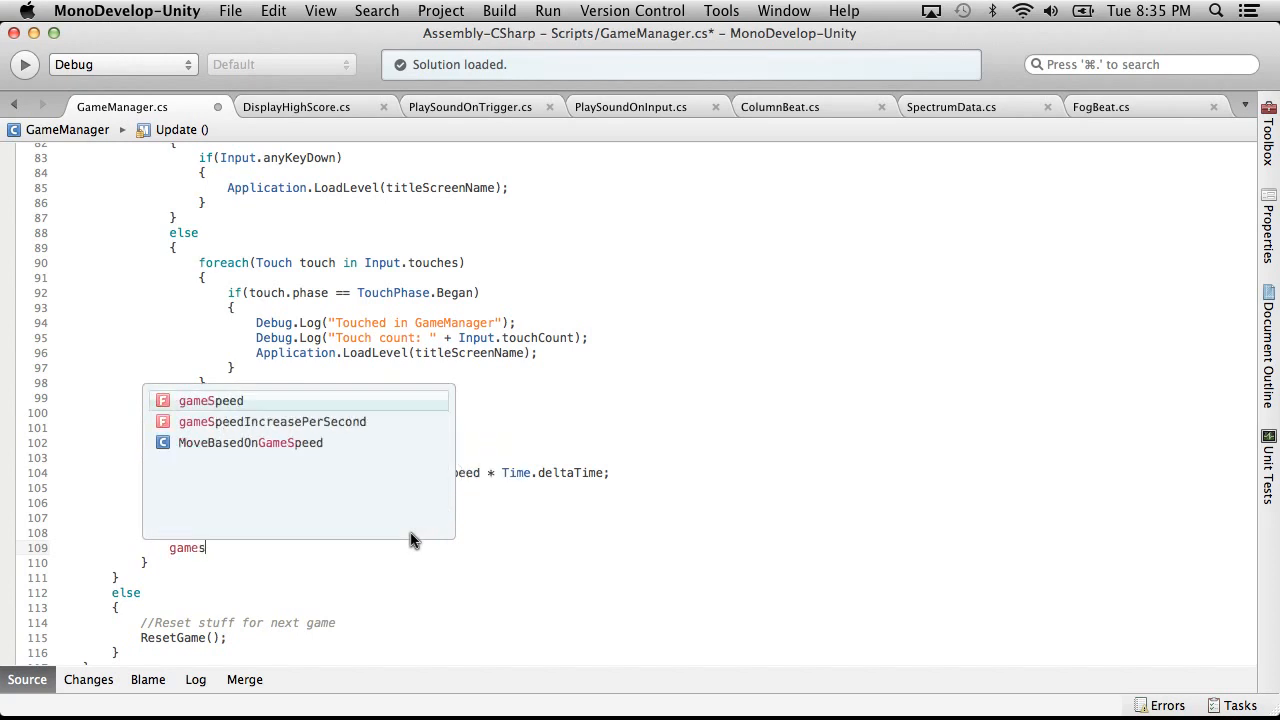
type("+= gameSpeedIncreasePerSecond")
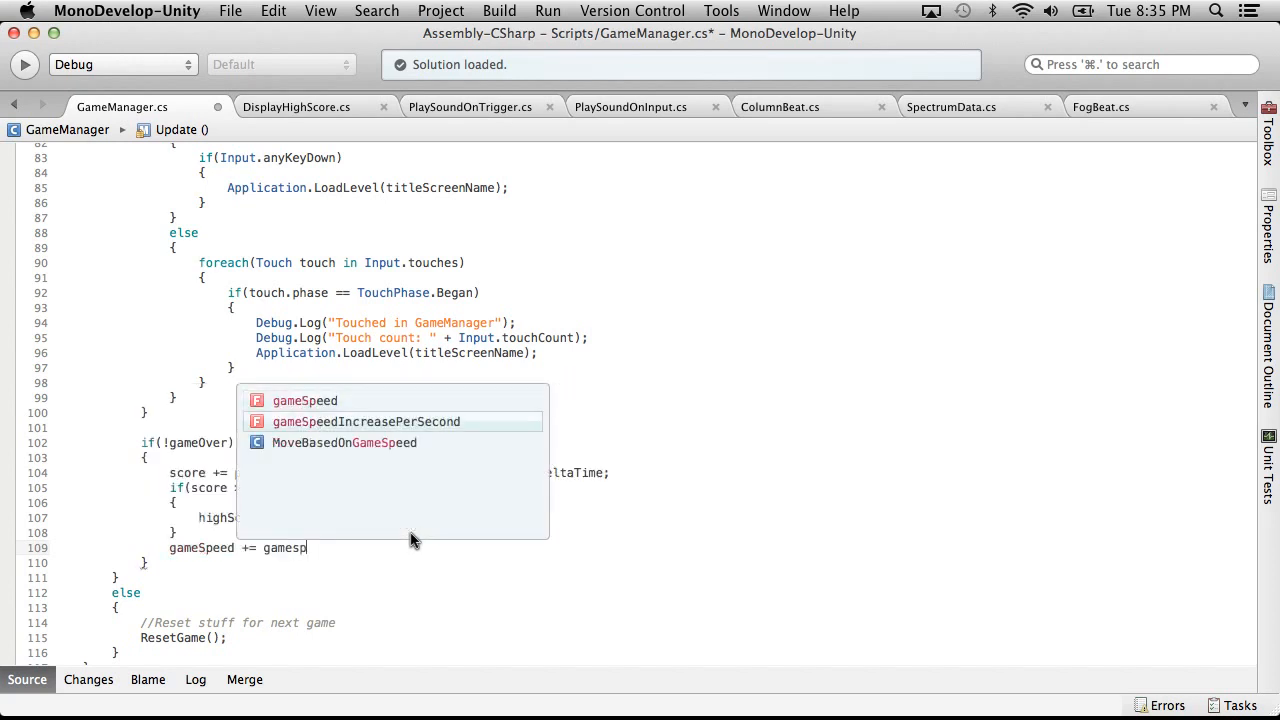
type(" * Time.deltaTime;")
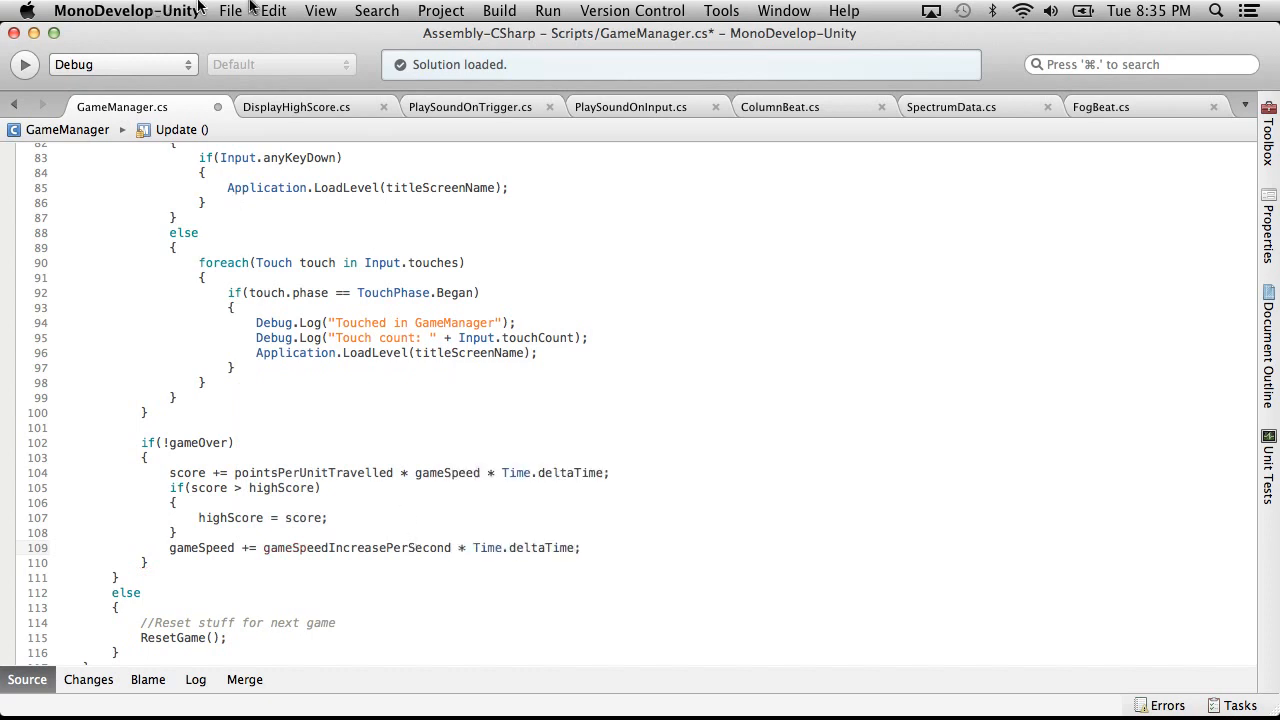
left_click(232, 10)
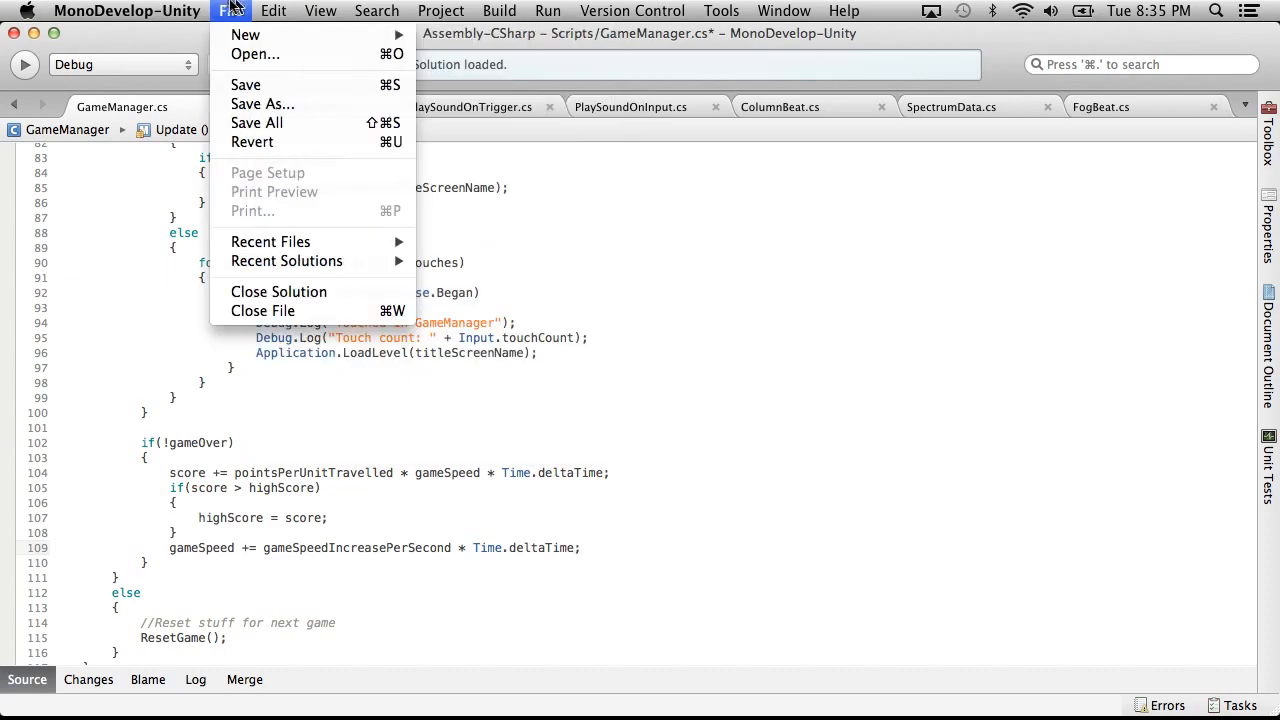
left_click(240, 83)
Switch to Unity and play-test a game from the title screen to check the speed increase, then stop the test
key("super+Tab")
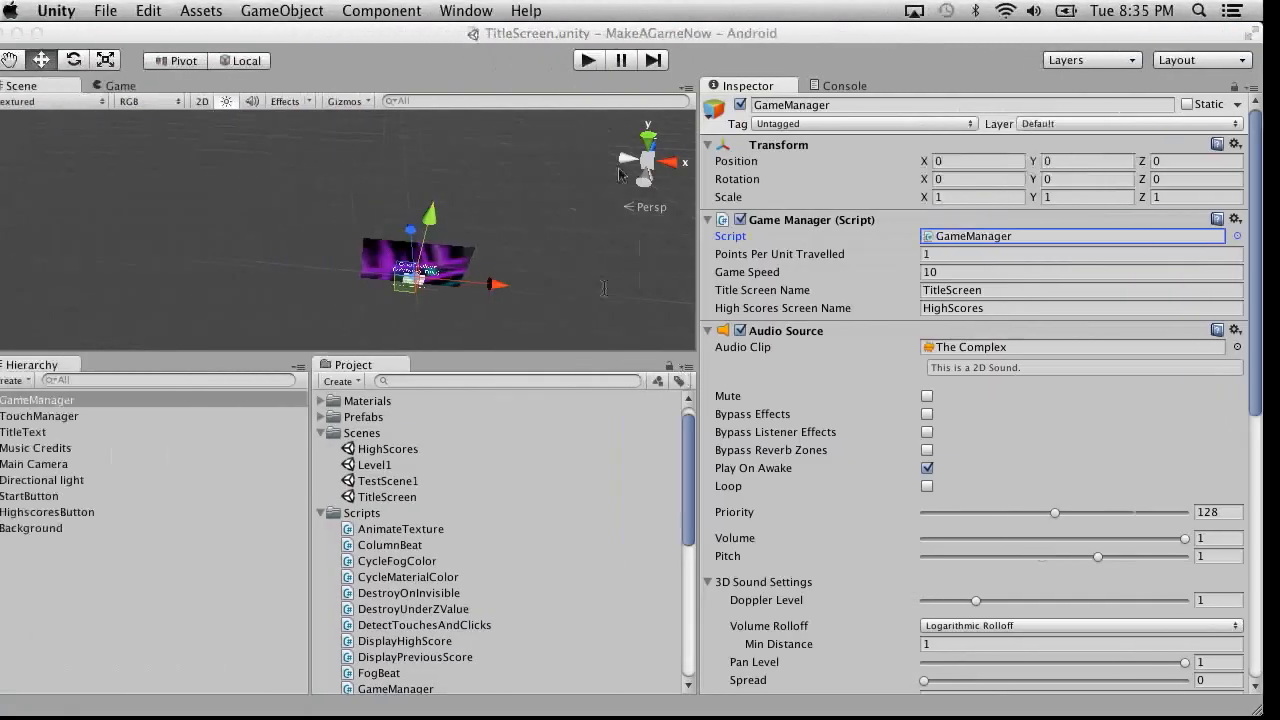
left_click(603, 62)
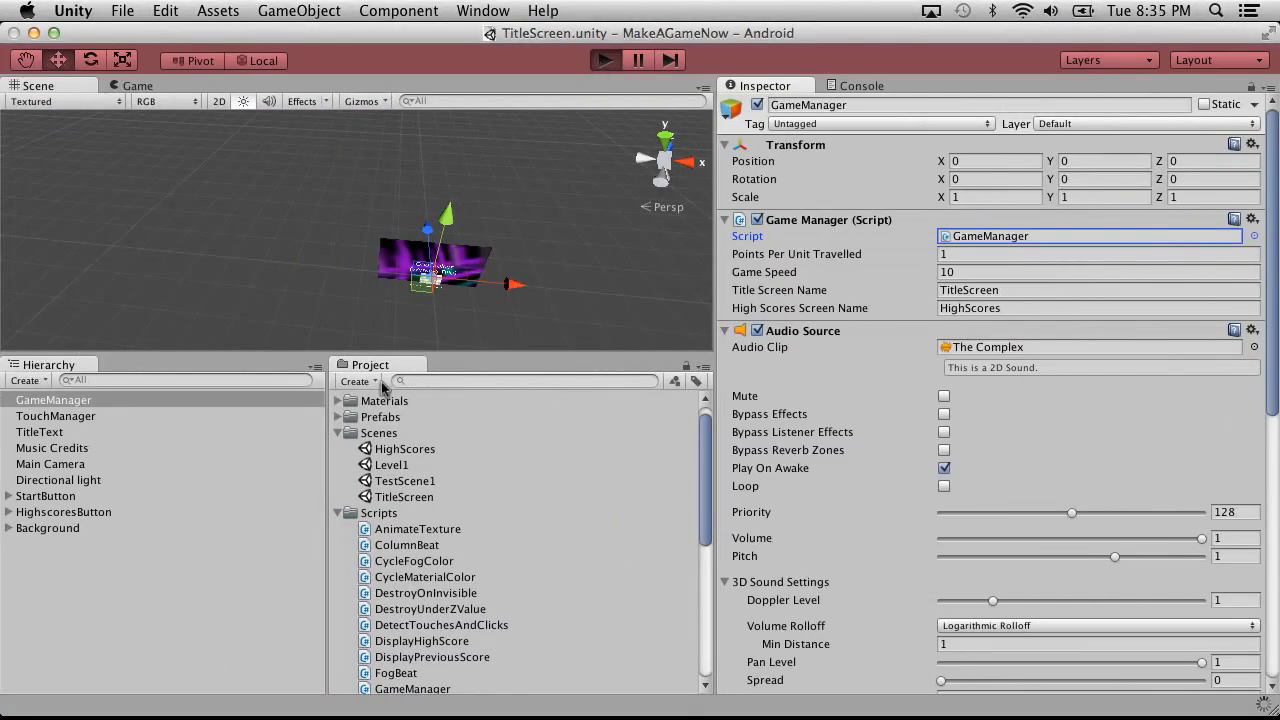
left_click(668, 452)
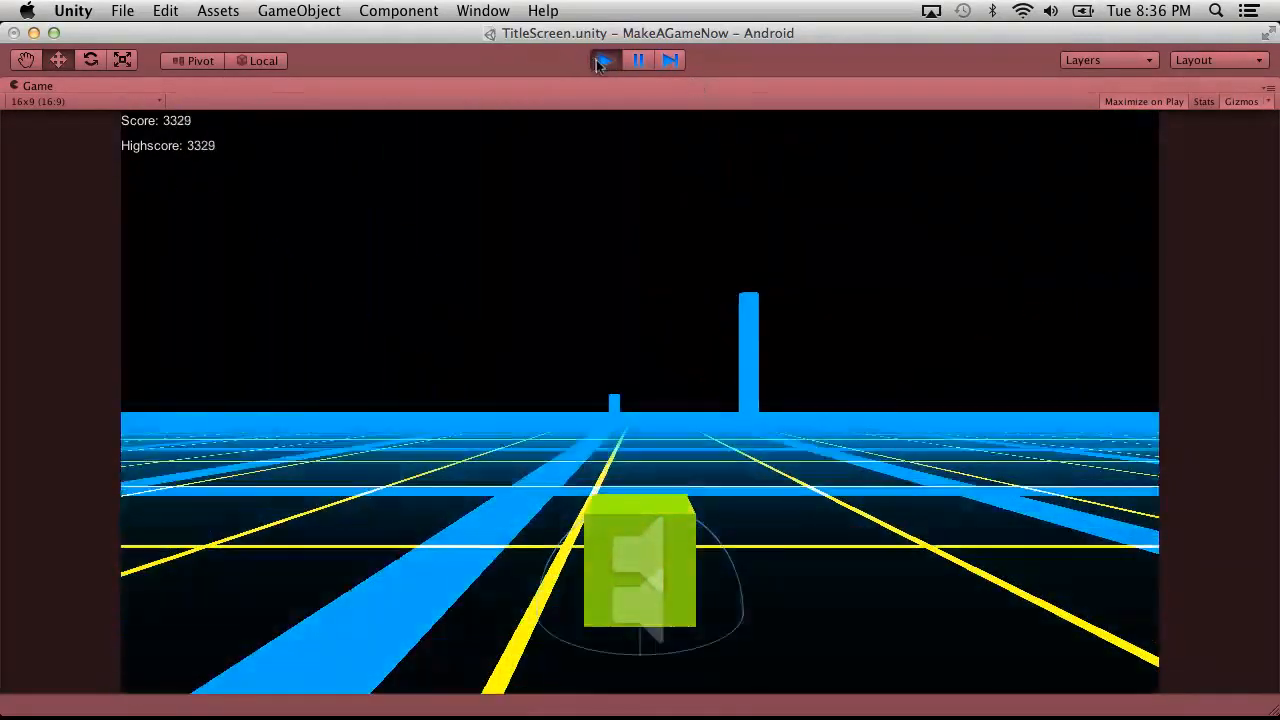
left_click(603, 61)
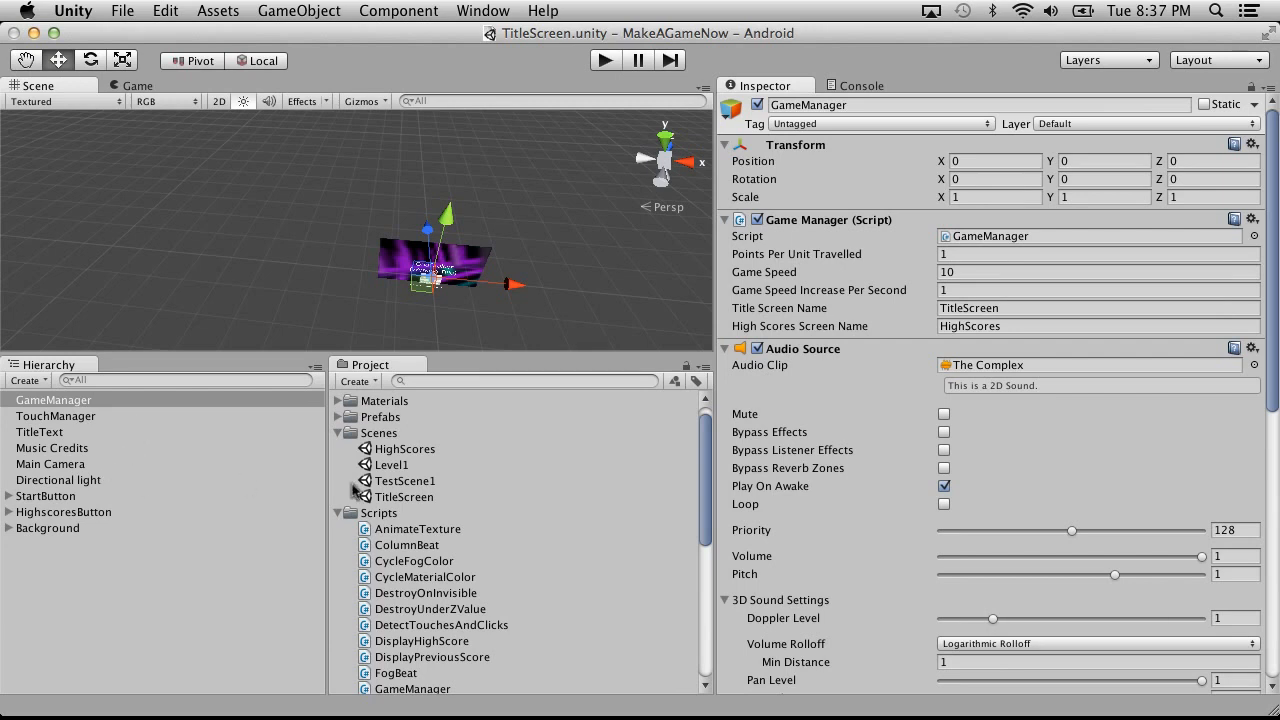
Open the Level1 scene, select PillarSpawner and open its RandomlySpawn script at the maxSpawnTime field
double_click(385, 466)
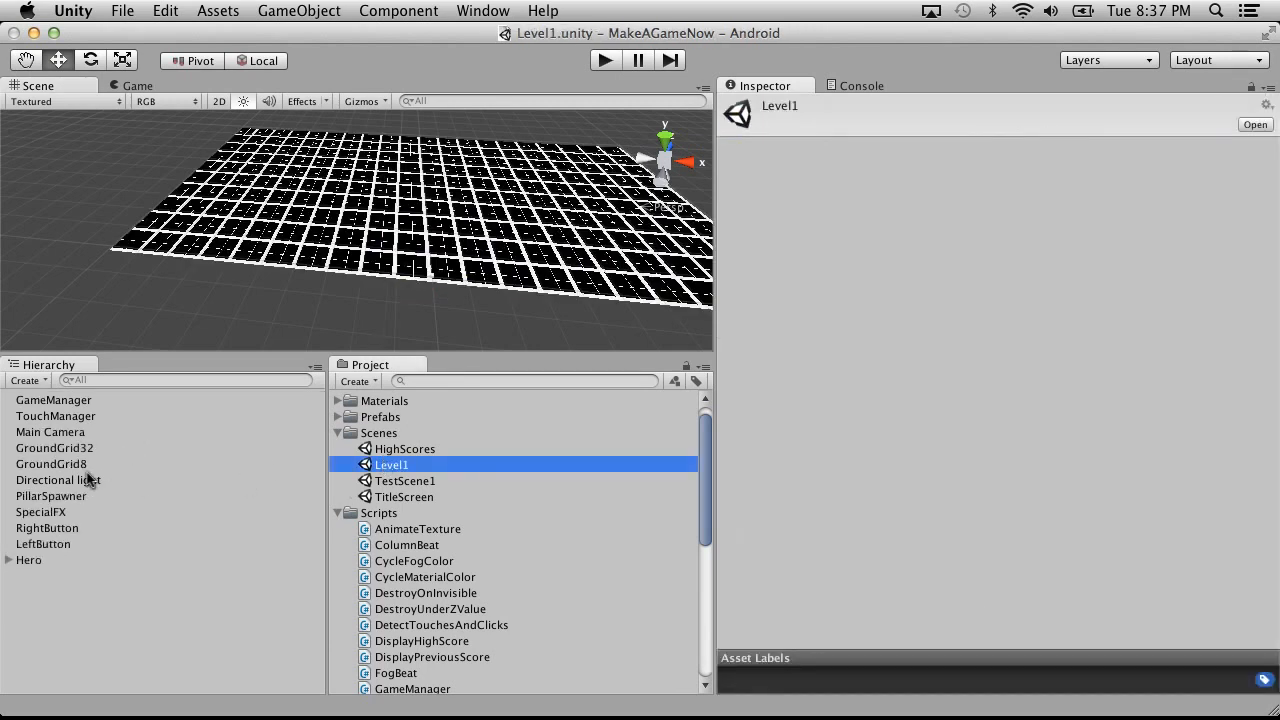
left_click(60, 497)
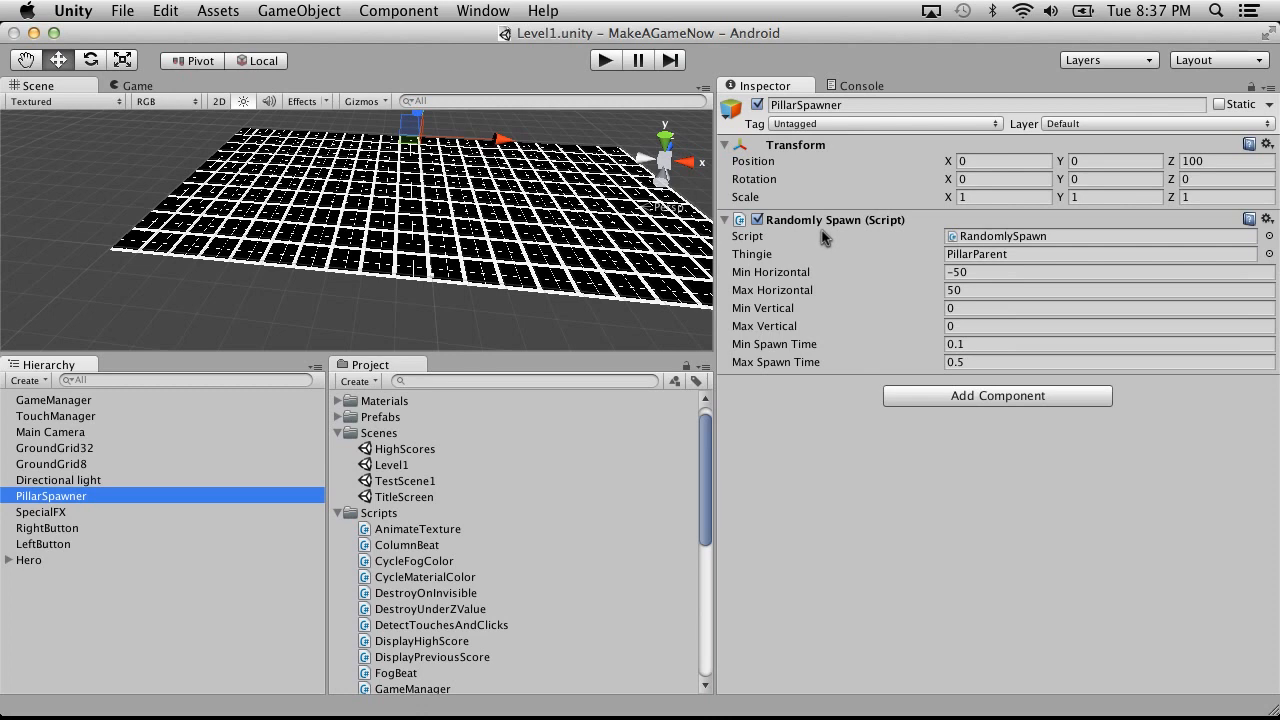
double_click(1025, 237)
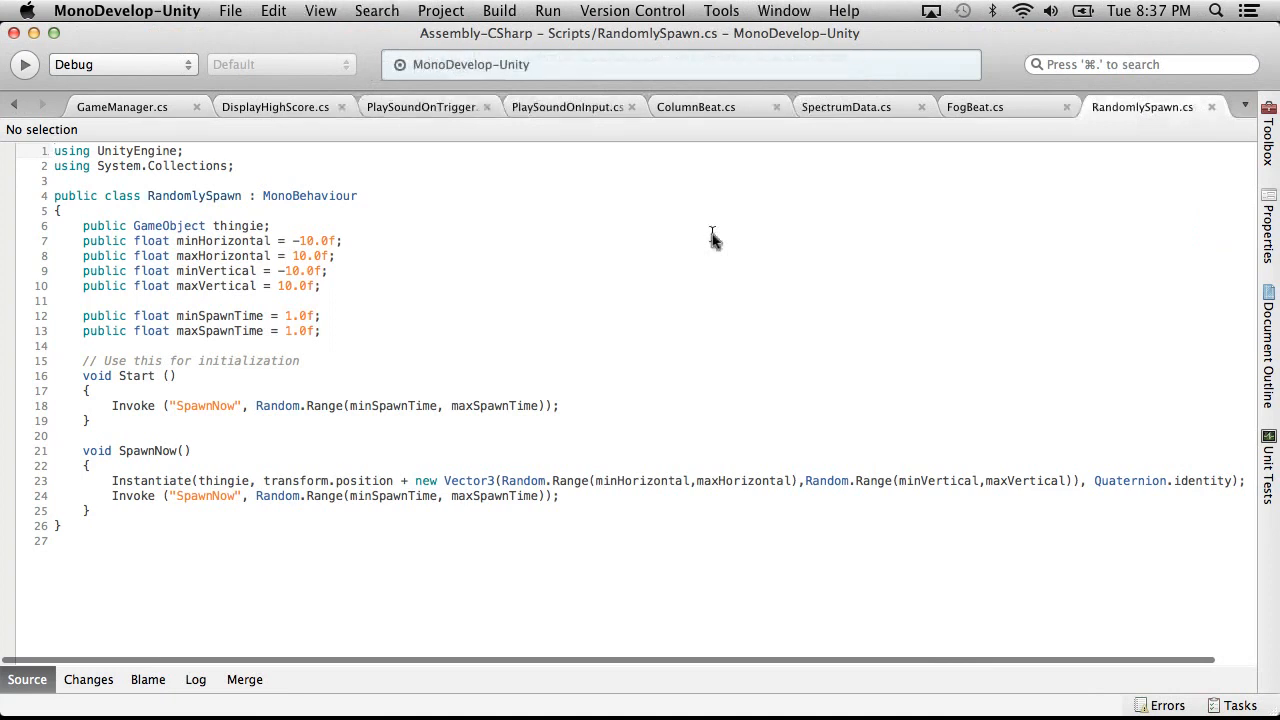
left_click(345, 334)
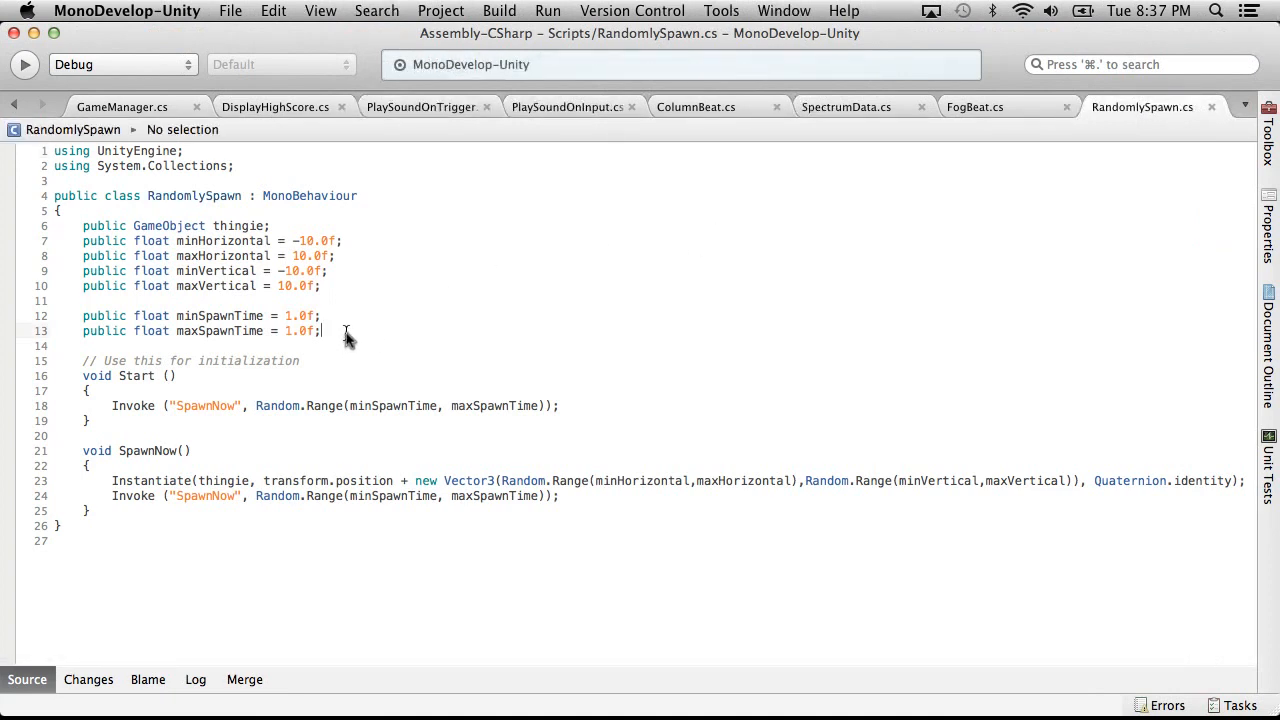
Back in Unity, set PillarSpawner's Min Spawn Time and Max Spawn Time to 0
key("super+Tab")
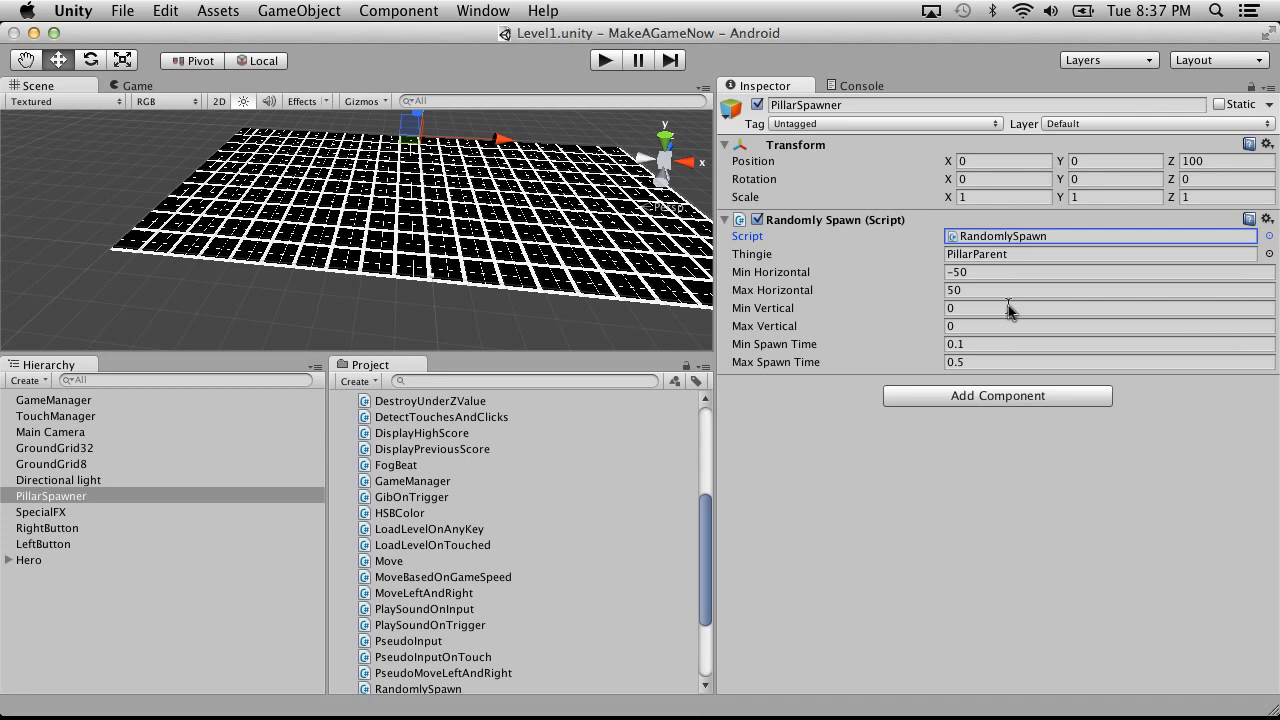
key("ctrl+Right")
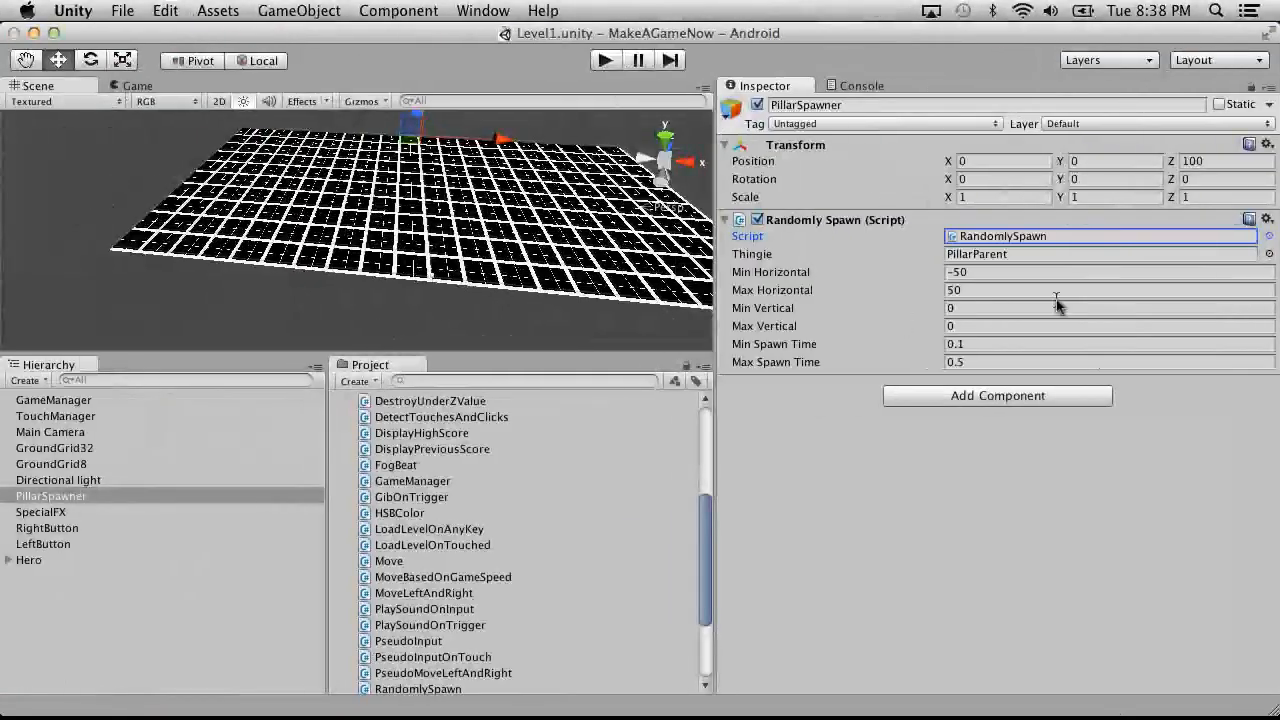
left_click(1000, 347)
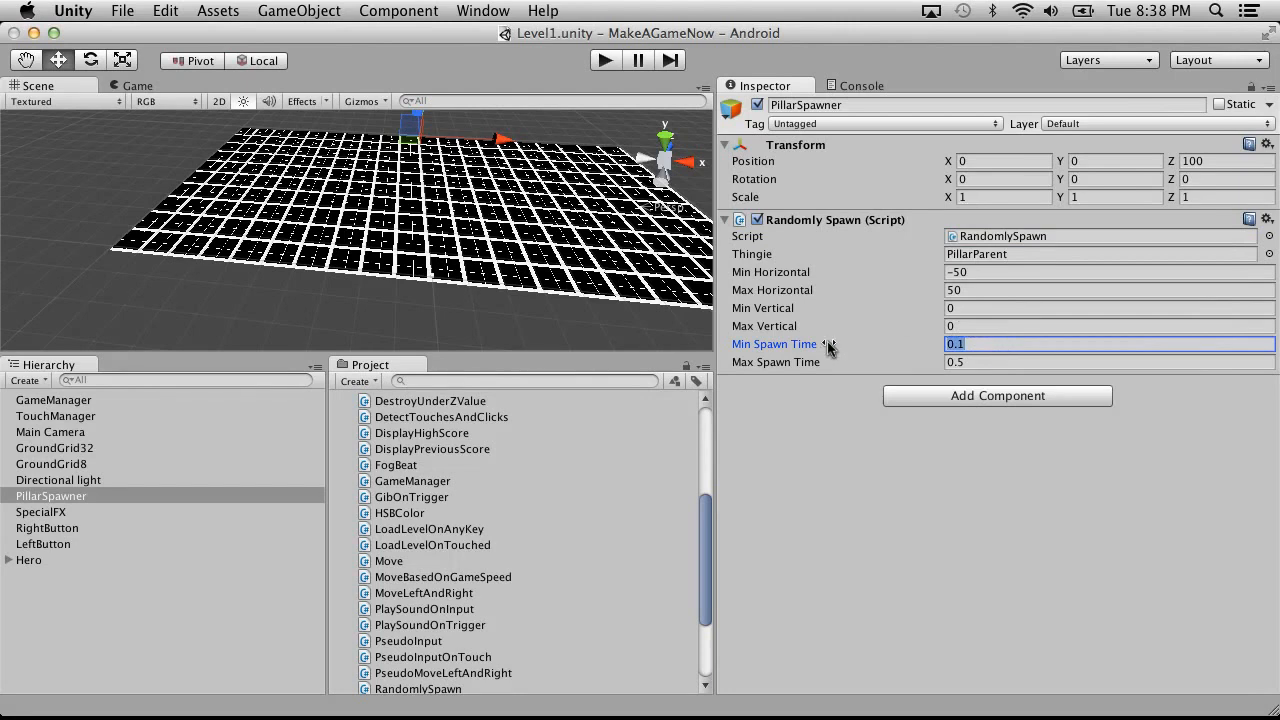
type("0")
left_click(1004, 362)
type("0")
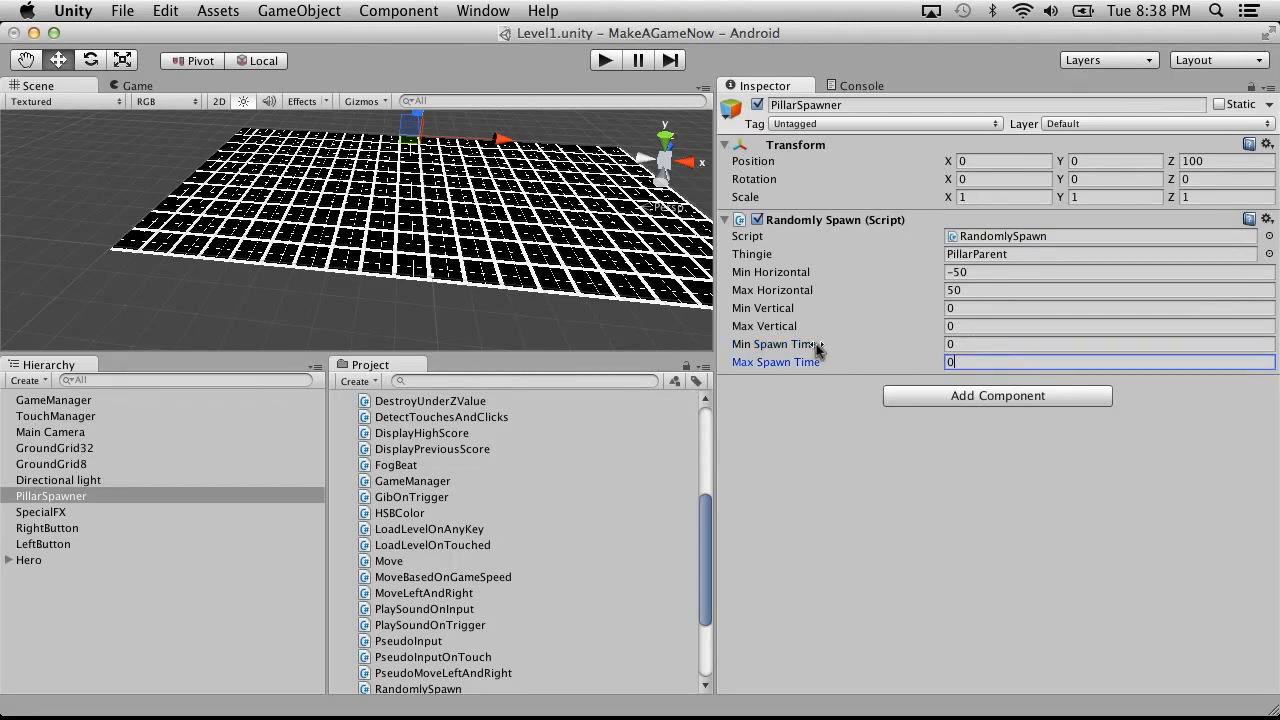
Play-test Level1 with the new PillarSpawner spawn times and stop the test
left_click(606, 61)
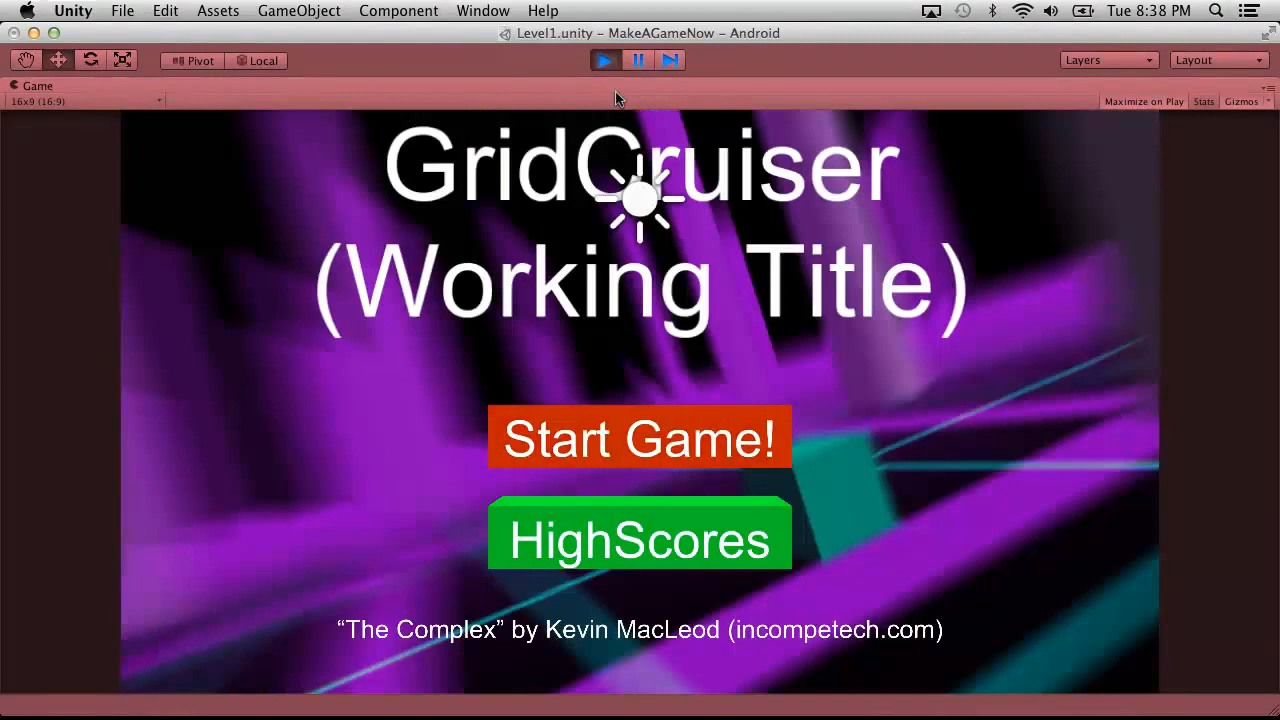
left_click(608, 61)
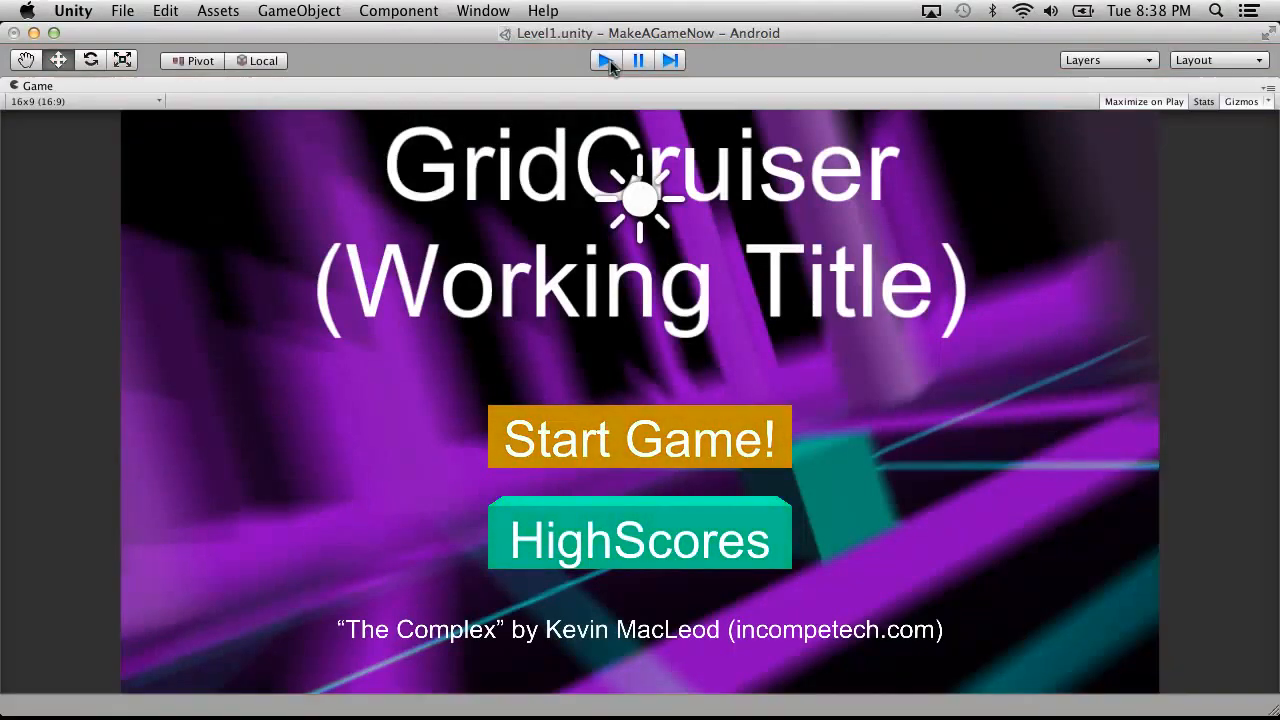
key("ctrl+Right")
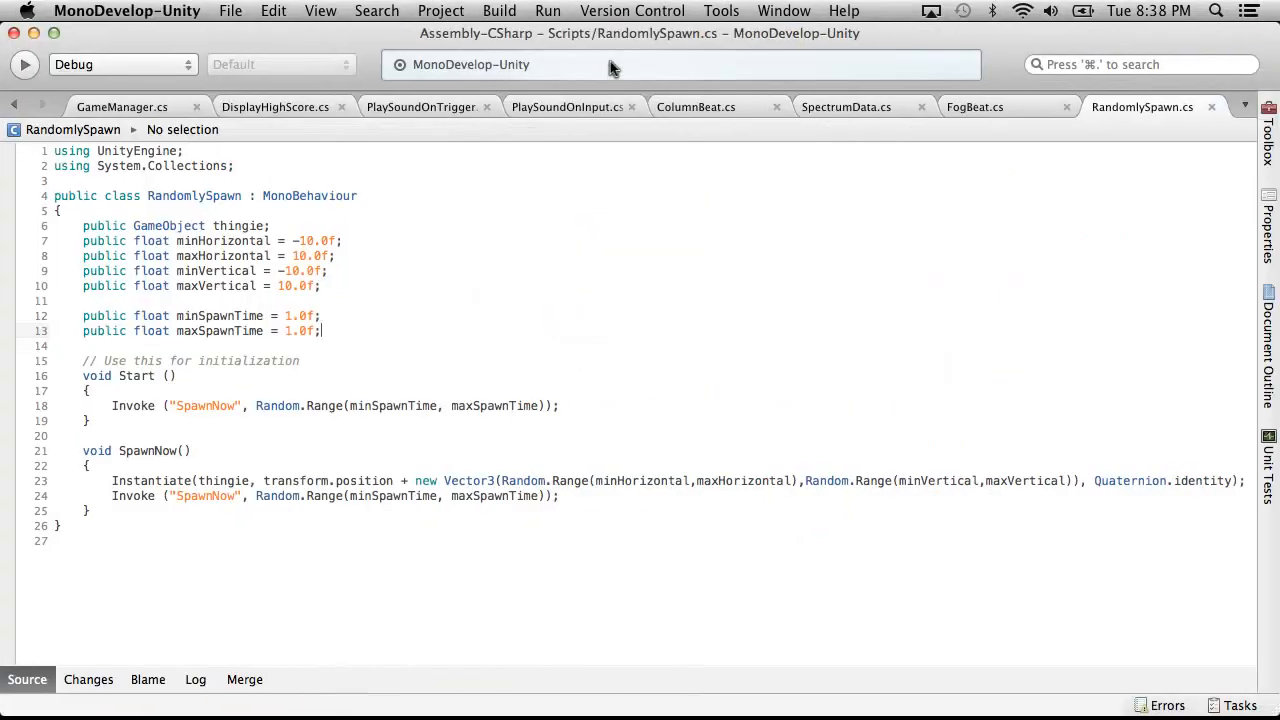
key("ctrl+Left")
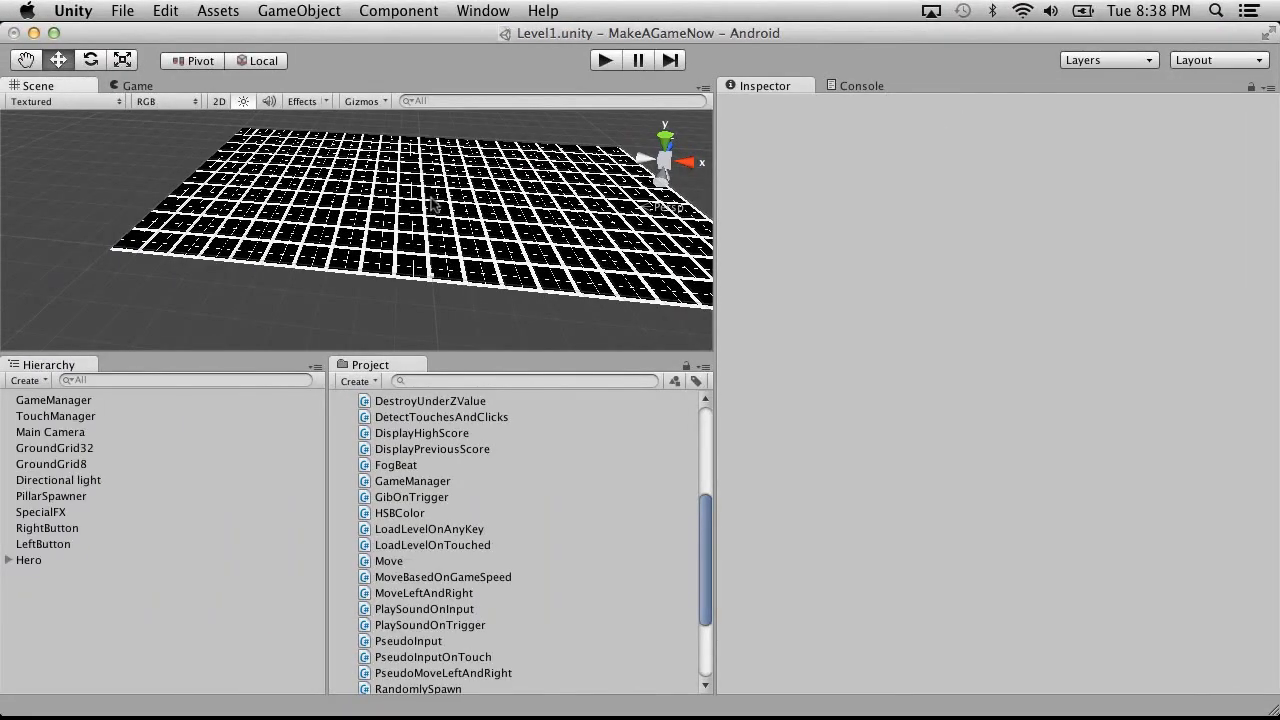
Switch to MonoDevelop and declare public float spawnsPerSpeedUnit = 0.1f; below the maxSpawnTime field in RandomlySpawn.cs
key("ctrl+Right")
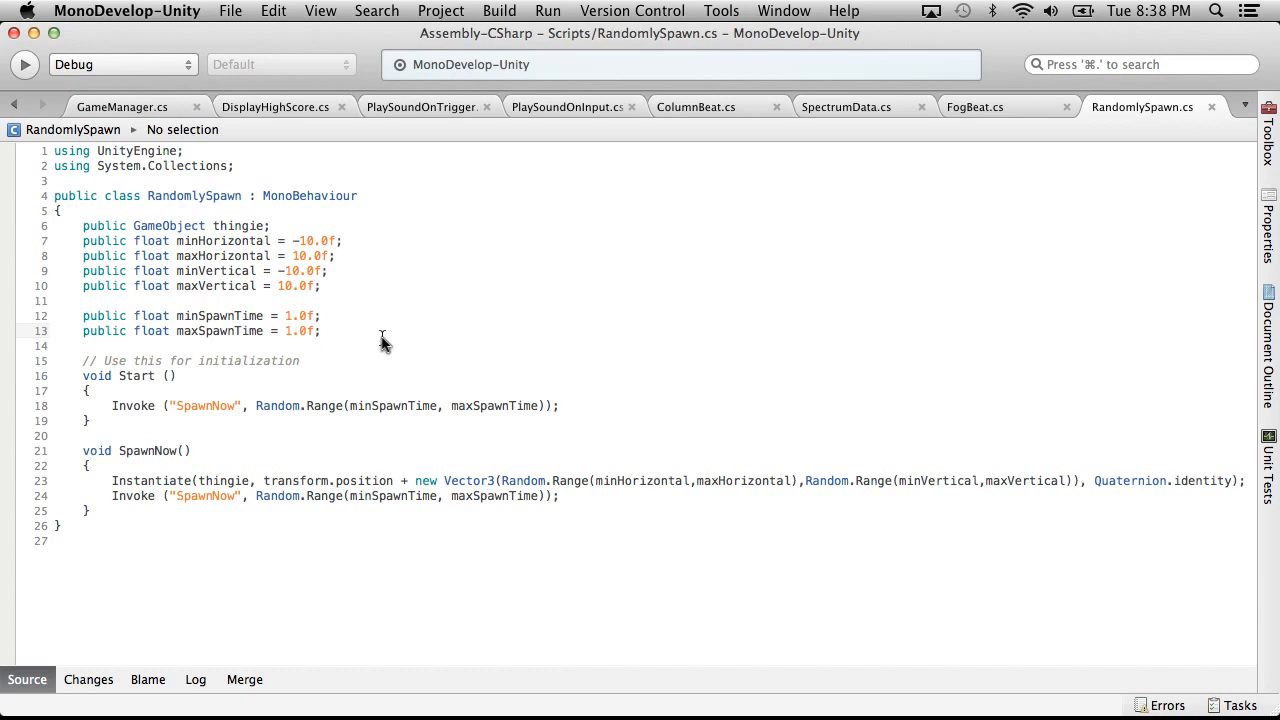
key("Return")
key("Return")
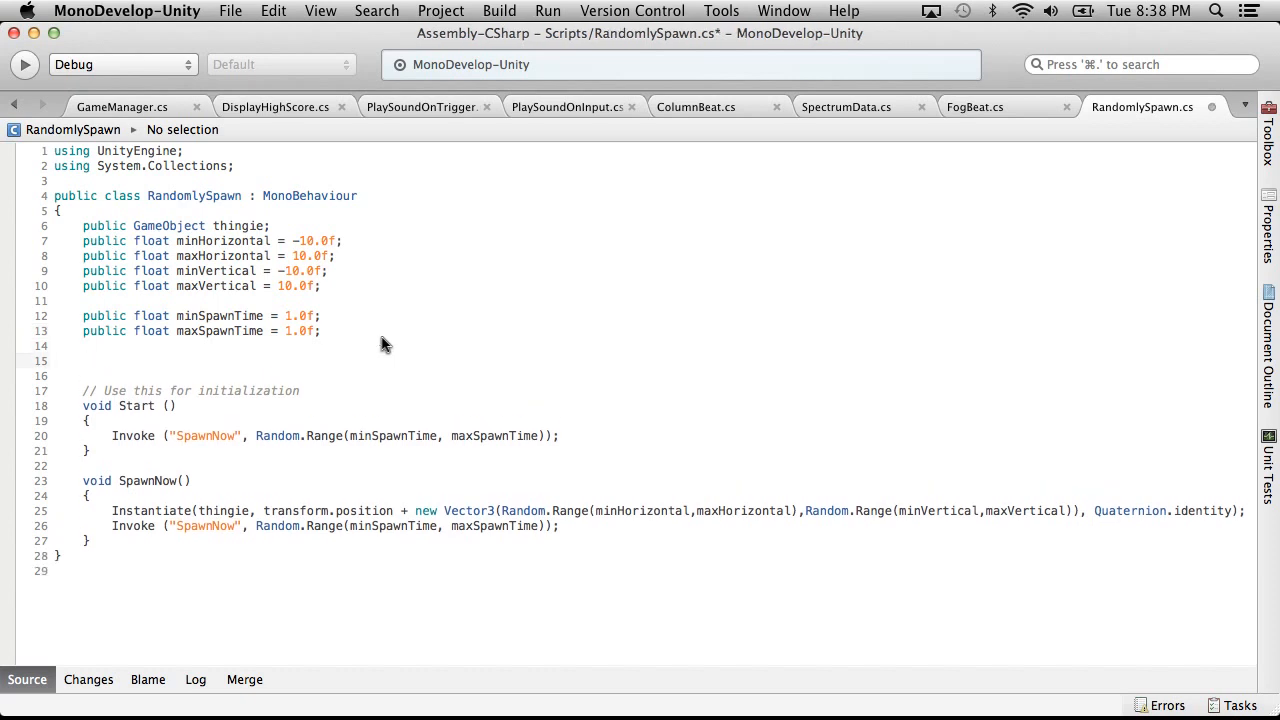
type("public ")
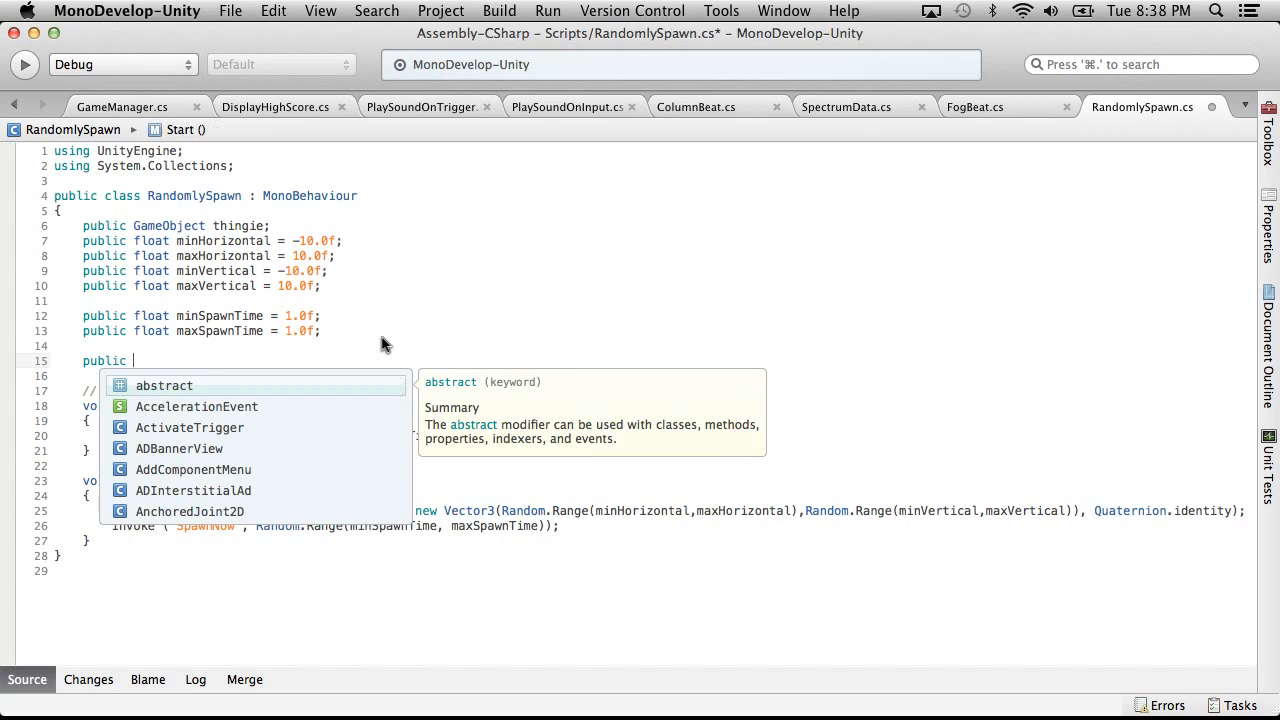
type("f")
key("BackSpace")
type("int")
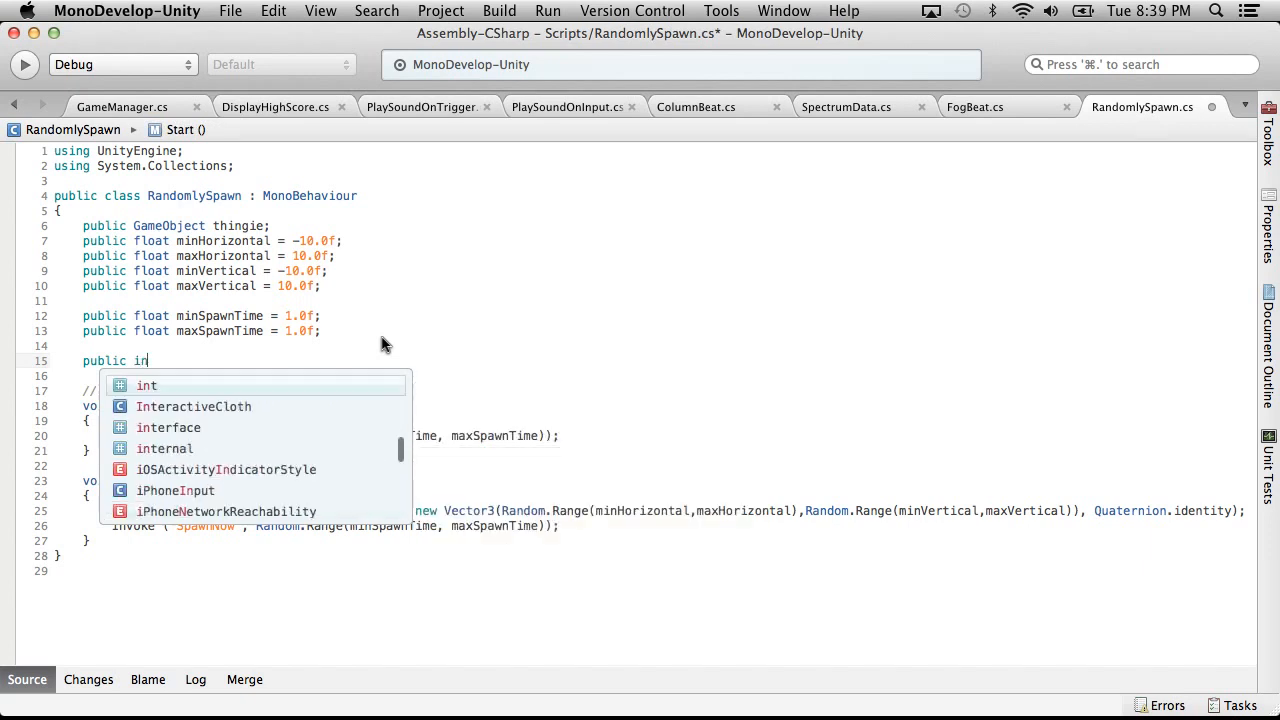
key("BackSpace")
key("BackSpace")
key("BackSpace")
key("BackSpace")
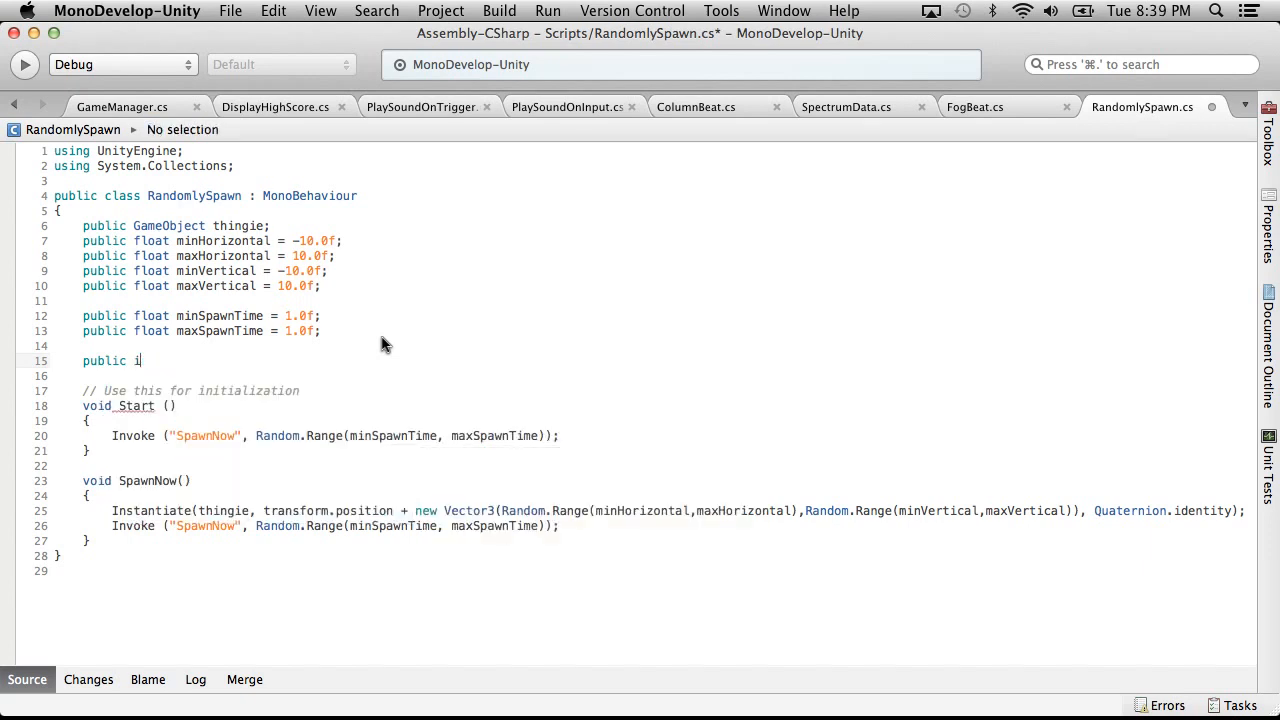
type("float spawnsPerSpeedUnit")
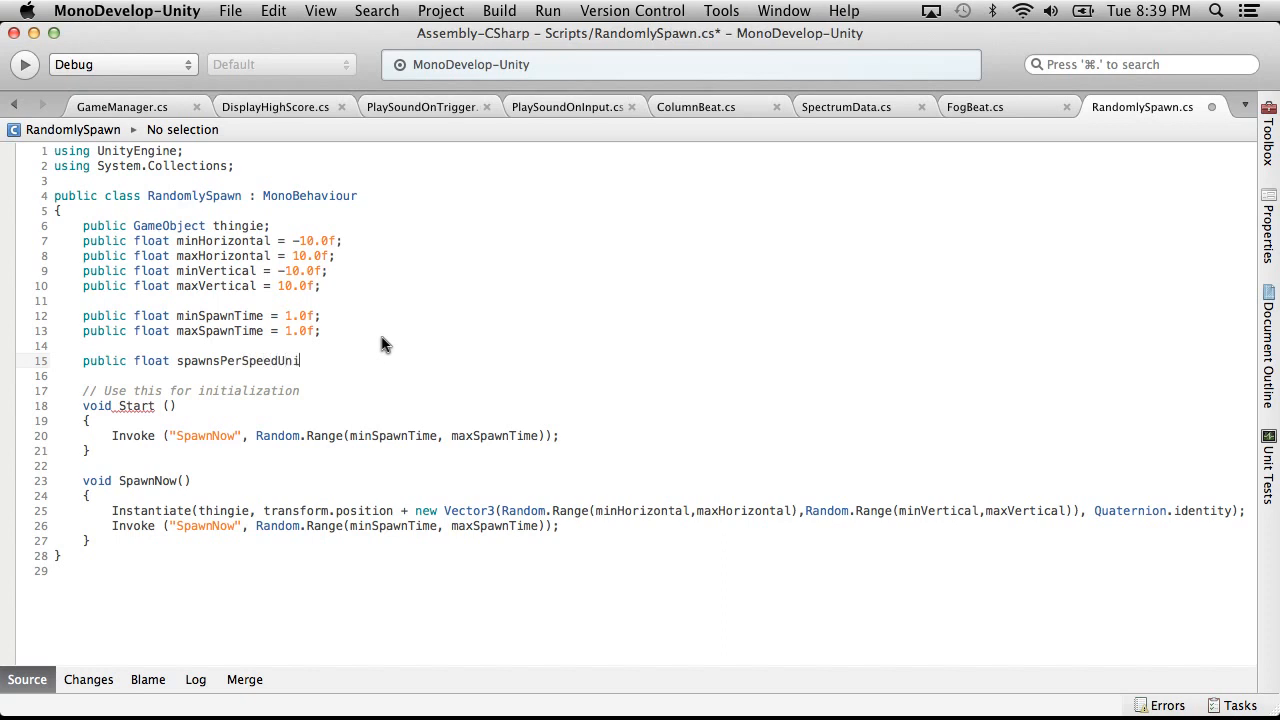
type(" = ")
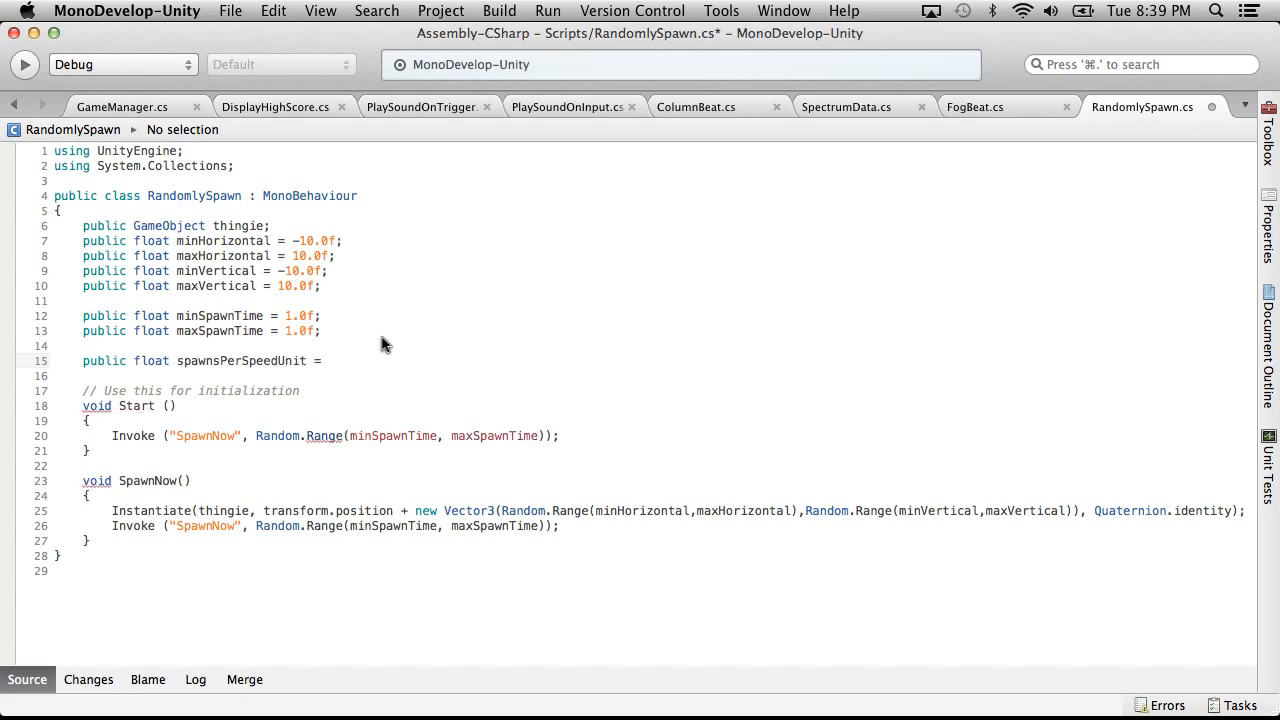
type("0.1f;")
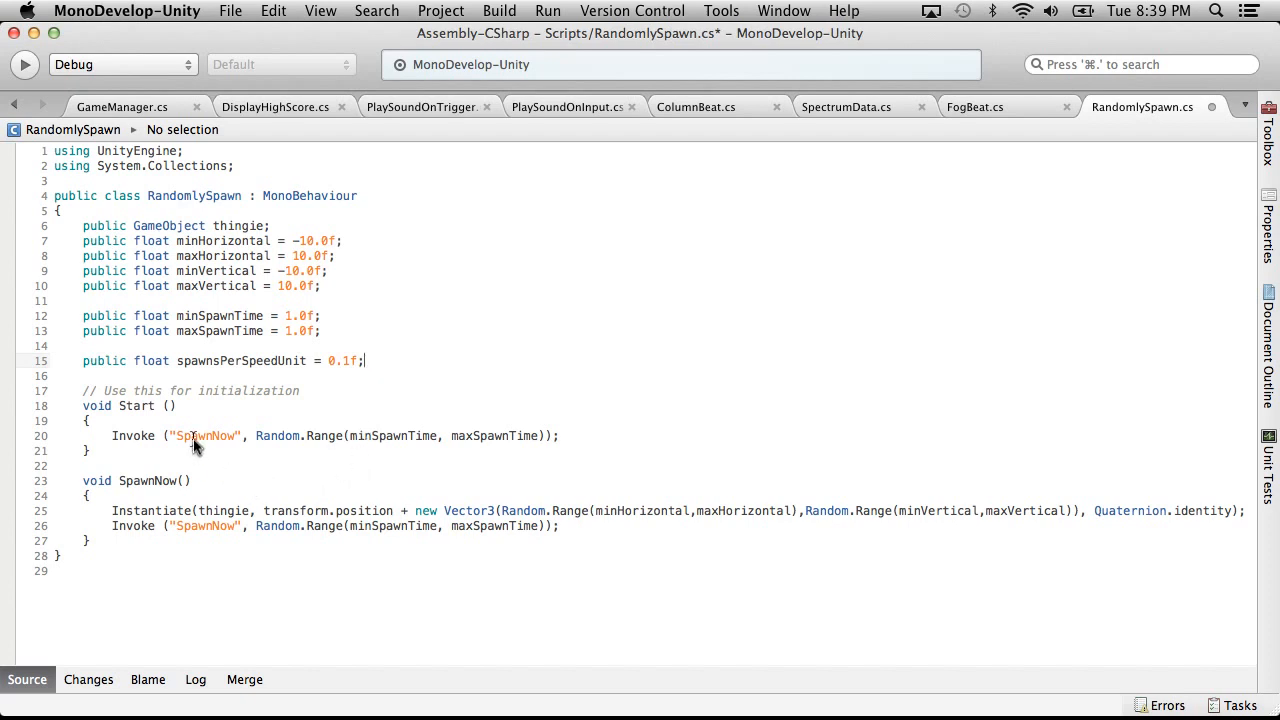
Begin a for loop at the start of SpawnNow() with int i = spawnsPerSpeedUnit*GameManager.Instance.gameSpeed
left_click(206, 496)
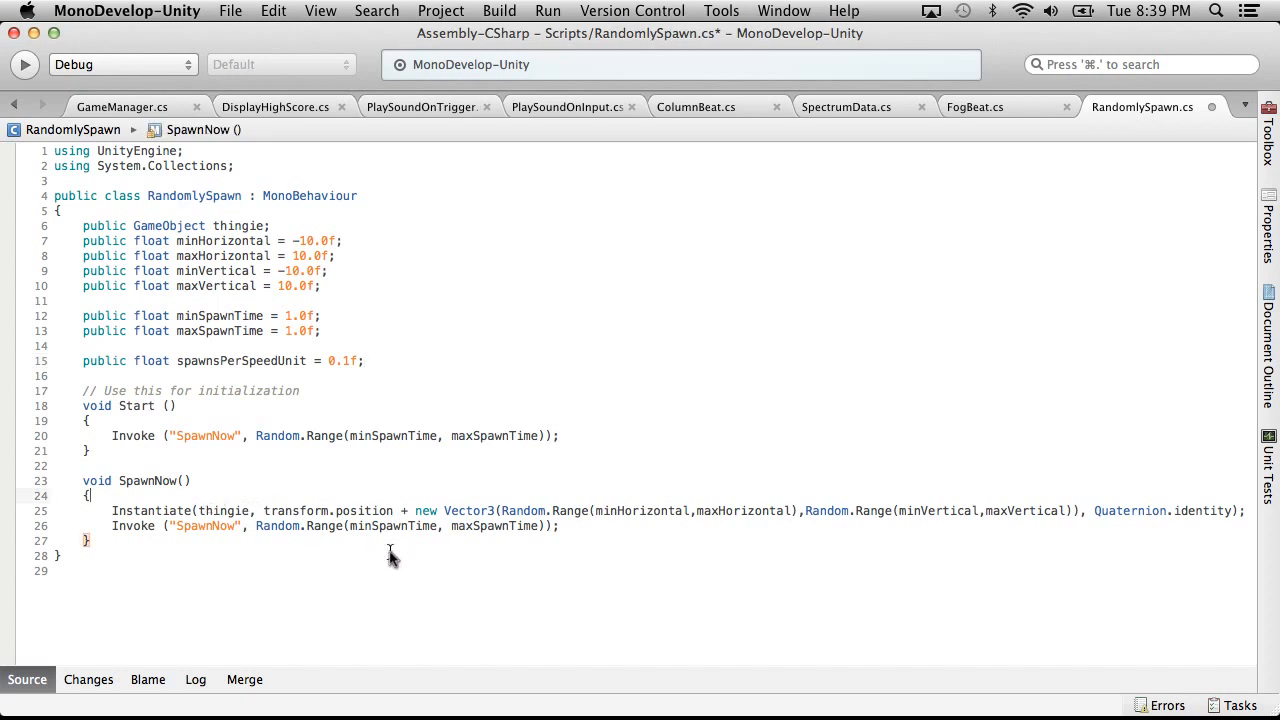
key("Return")
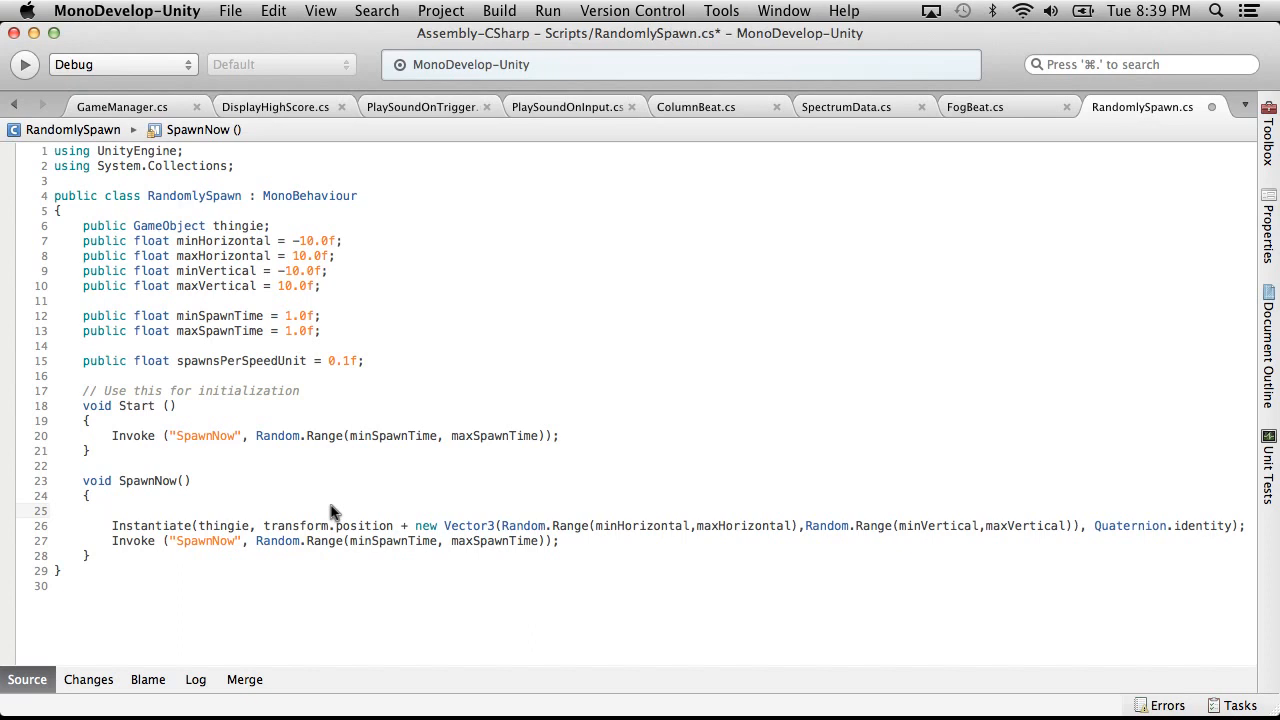
type("for(int i = spawns")
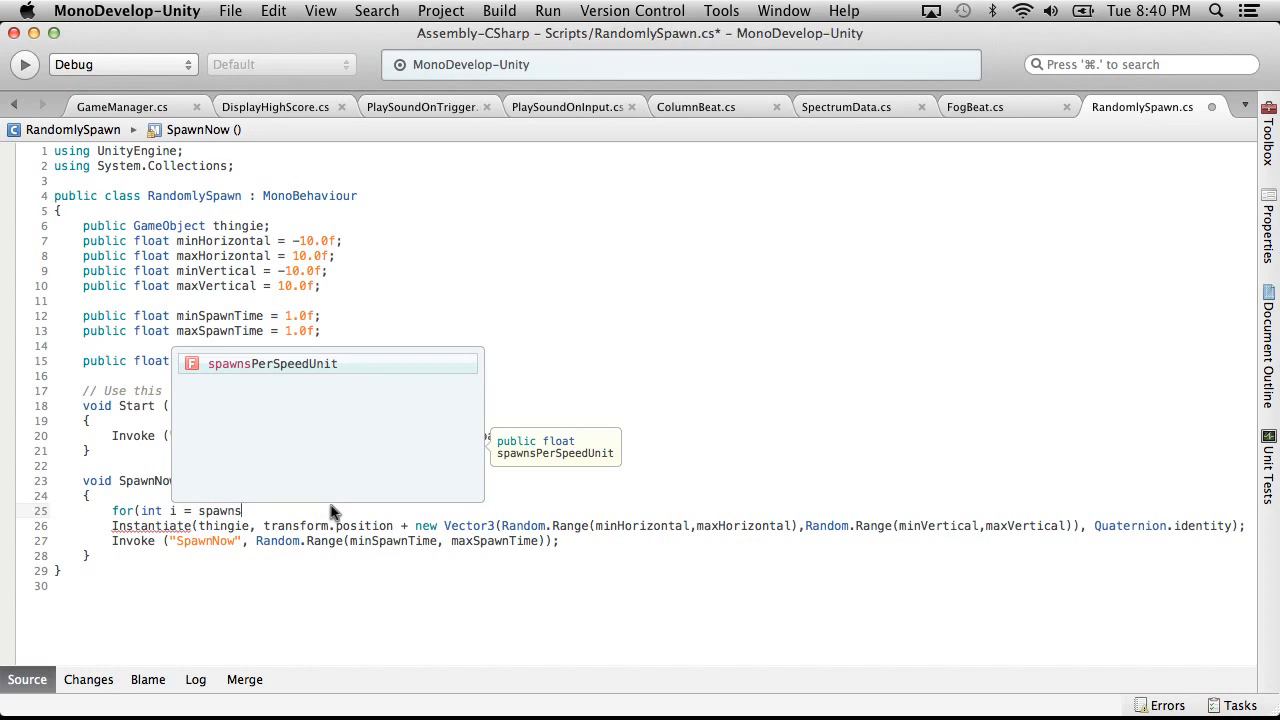
type("PerSpeedUnit")
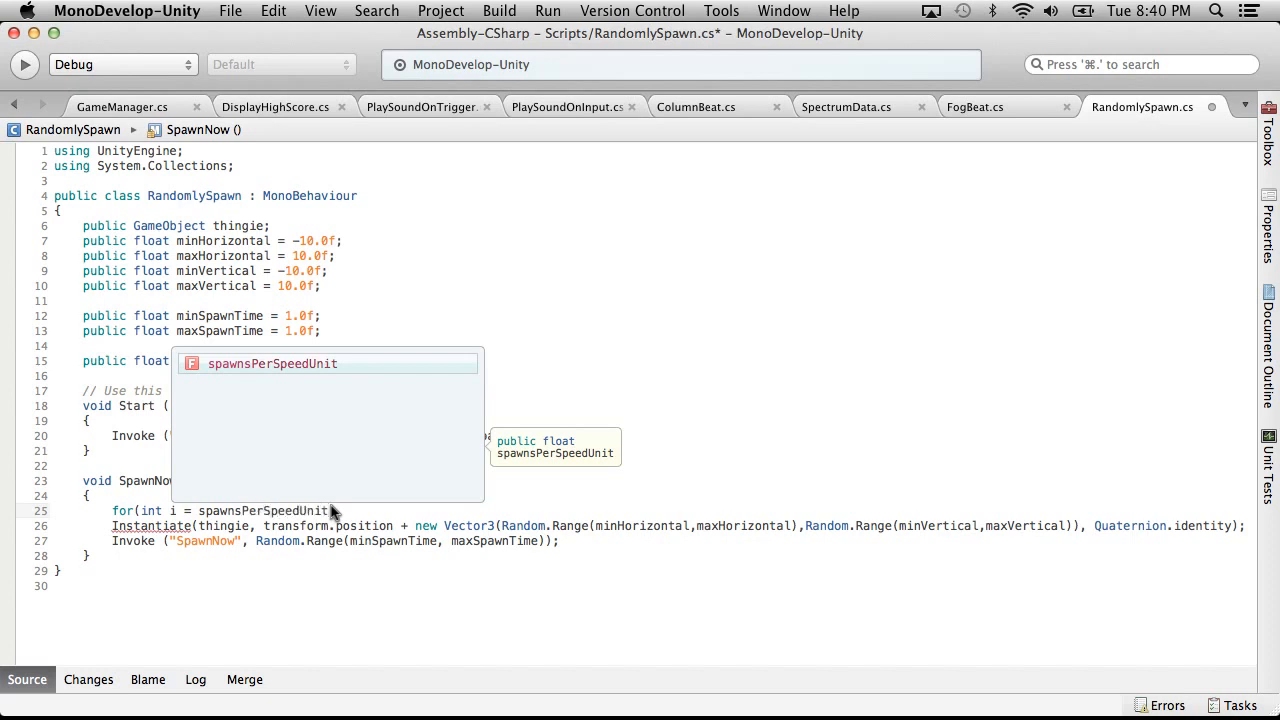
key("Escape")
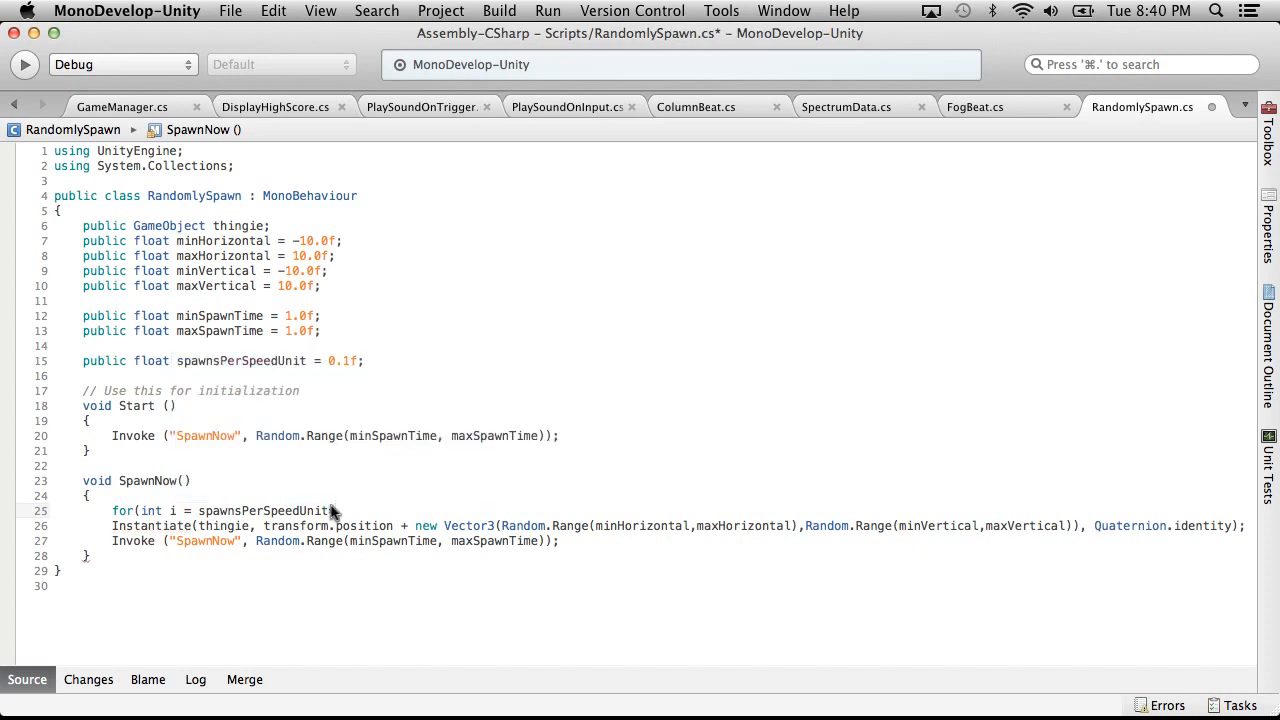
type("*Game")
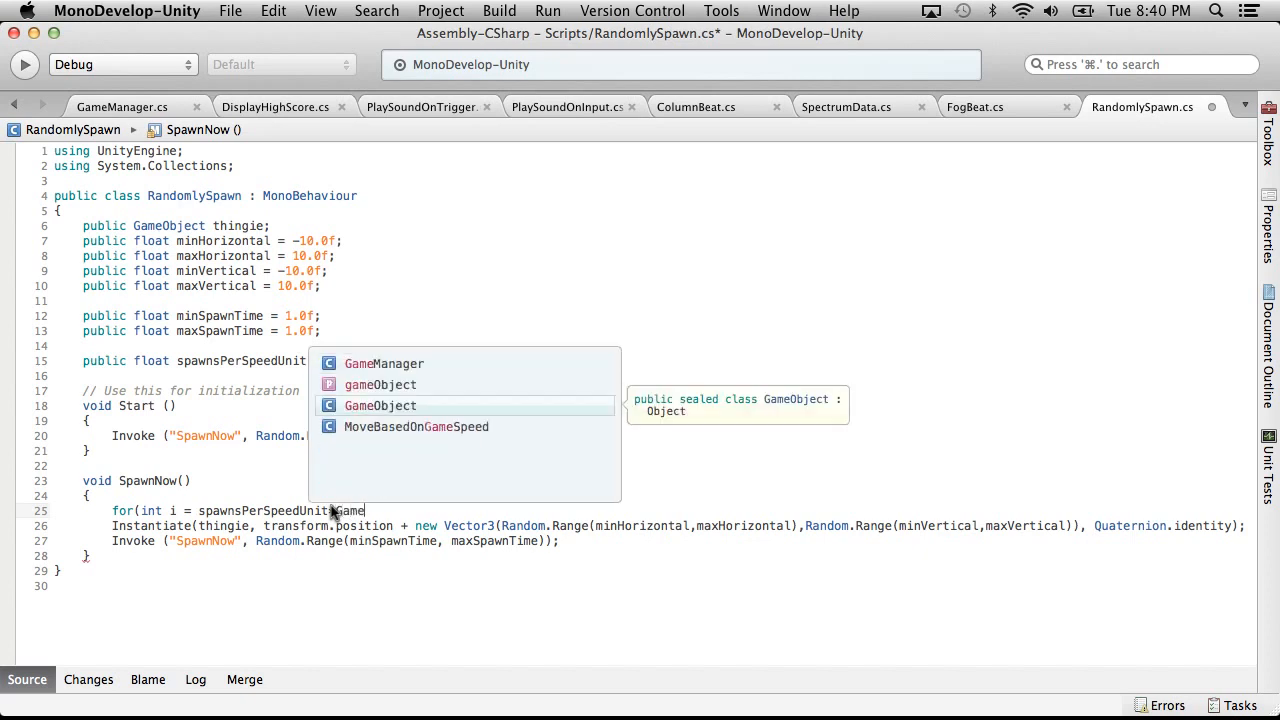
type("Manager.Instance.gameSpeed")
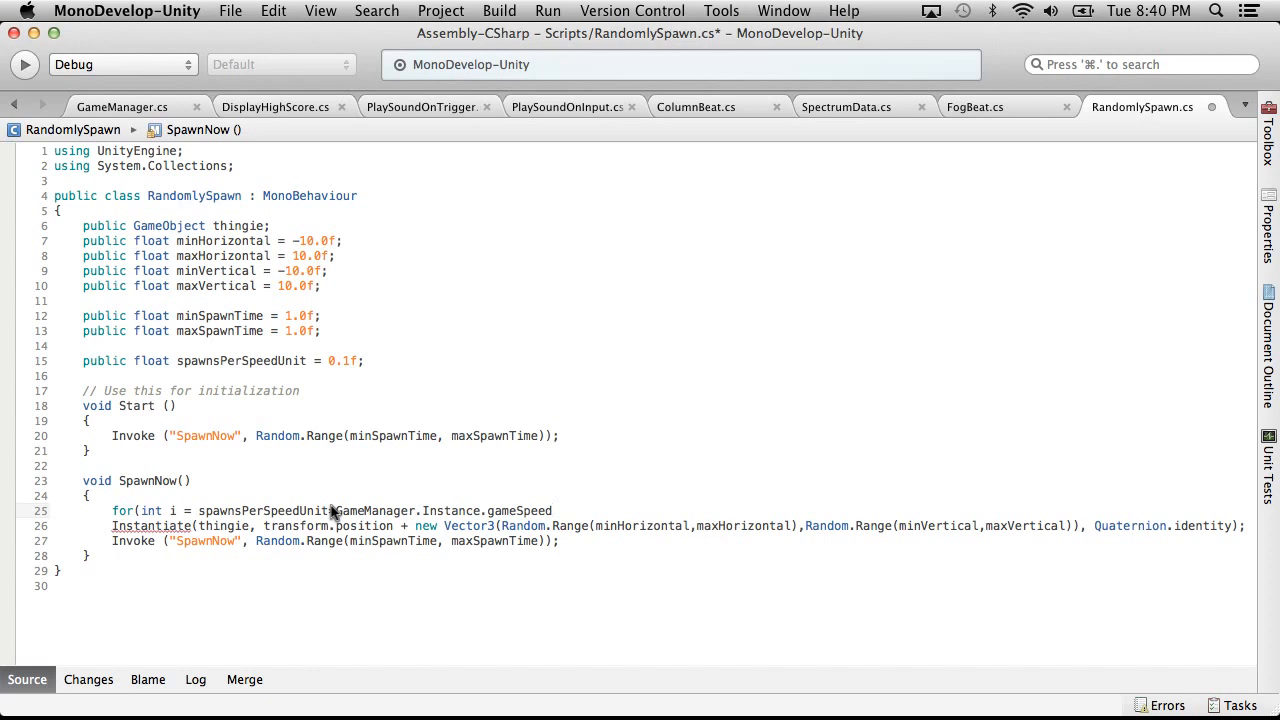
Cast the loop's starting value to int, enclosing the spawnsPerSpeedUnit and gameSpeed product in parentheses
left_click(198, 510)
type("(int)")
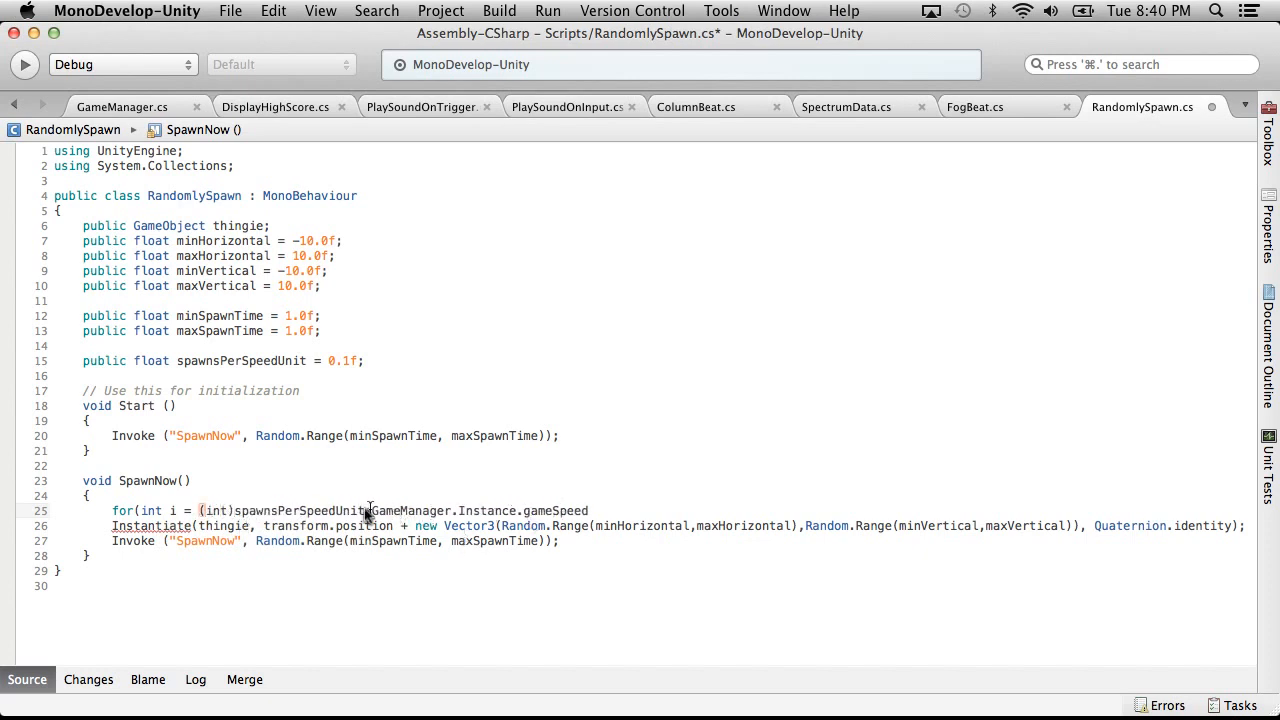
left_click(373, 508)
left_click(236, 510)
type("(")
type(")")
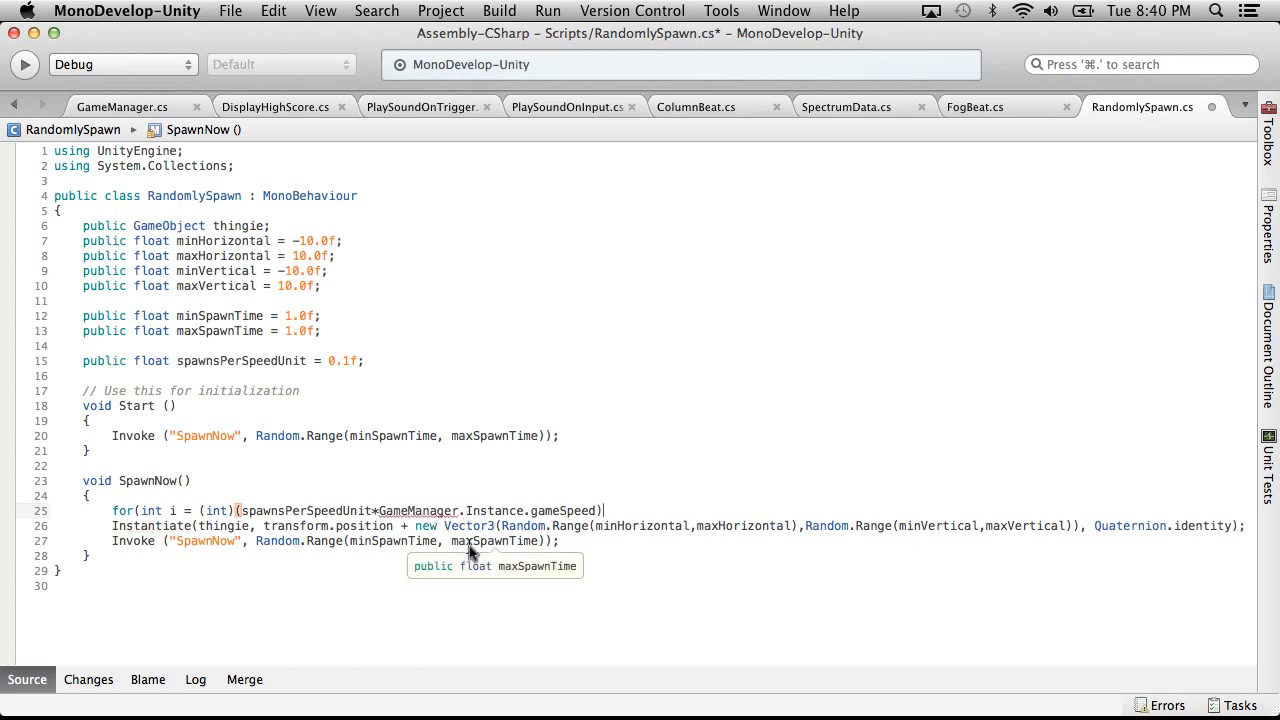
Finish the for loop header with the condition i > 0 and the decrement i--, and open its body
type("; i > = 0")
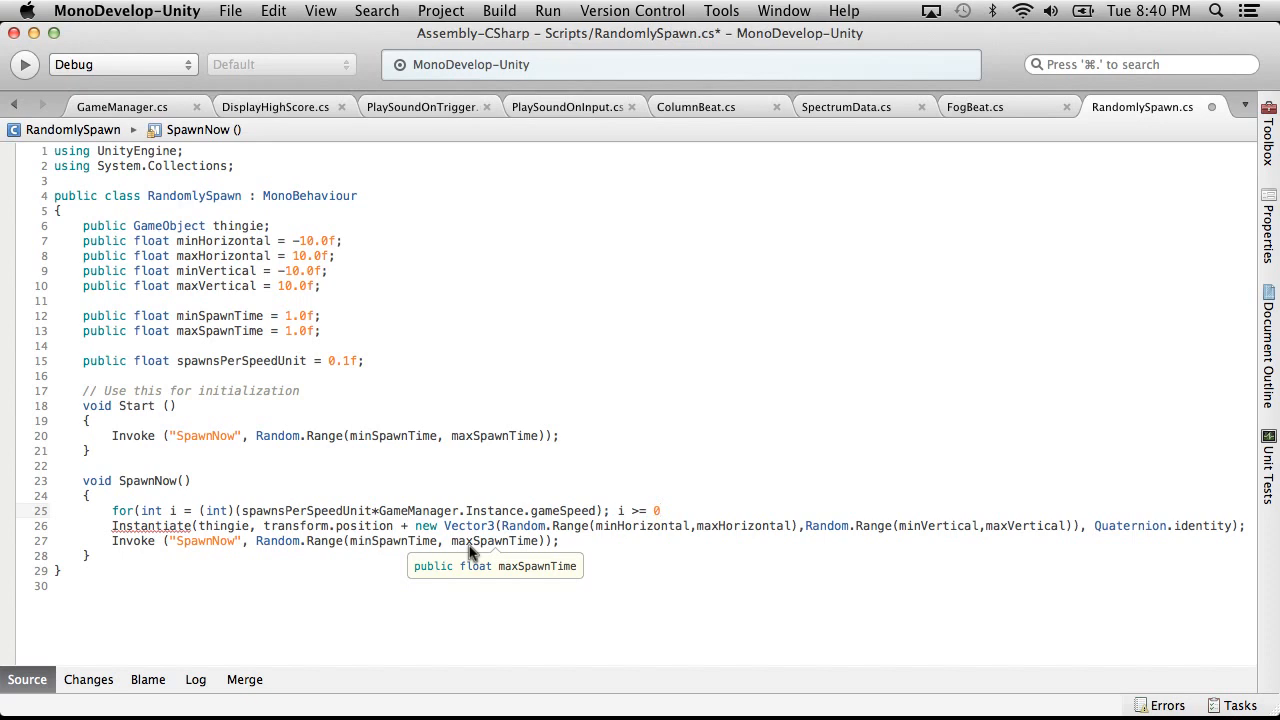
key("BackSpace")
key("BackSpace")
key("BackSpace")
type("0")
type(",")
key("BackSpace")
type("; i--)")
key("Return")
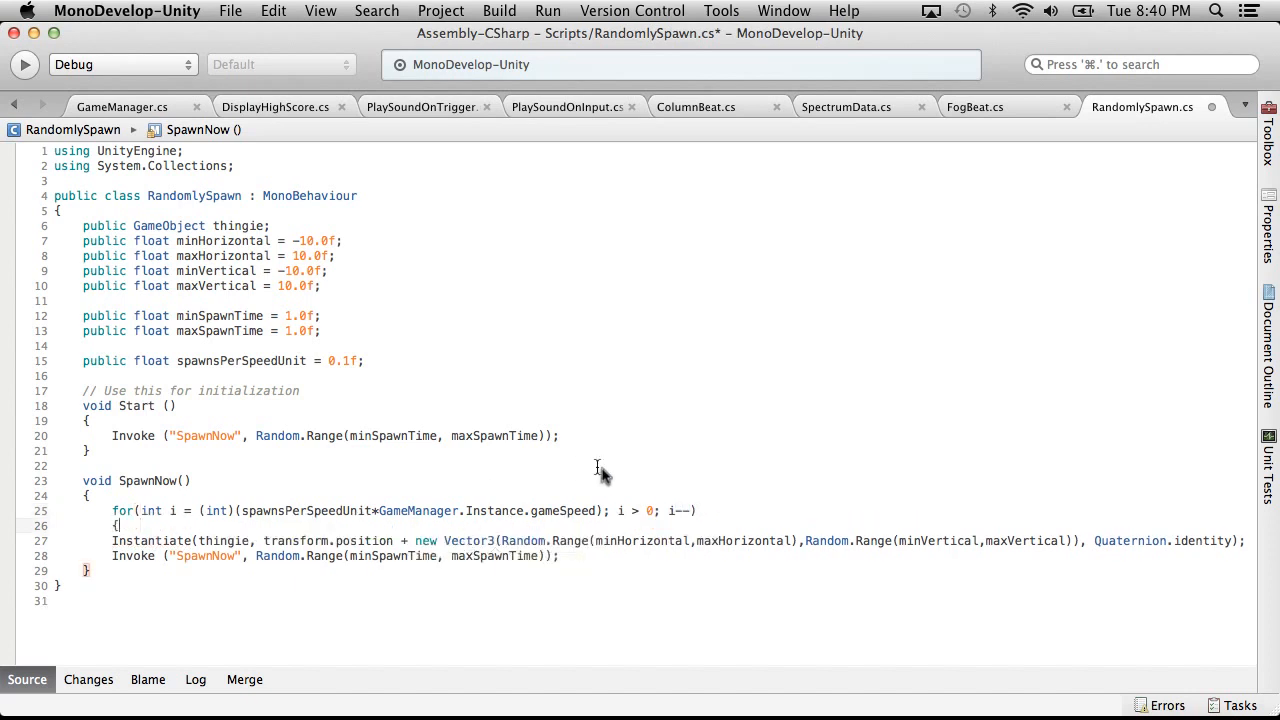
Enclose the Instantiate line in the for loop's braces and undo the automatic reformatting
scroll(720, 505, "right", 2)
scroll(1214, 545, "left", 2)
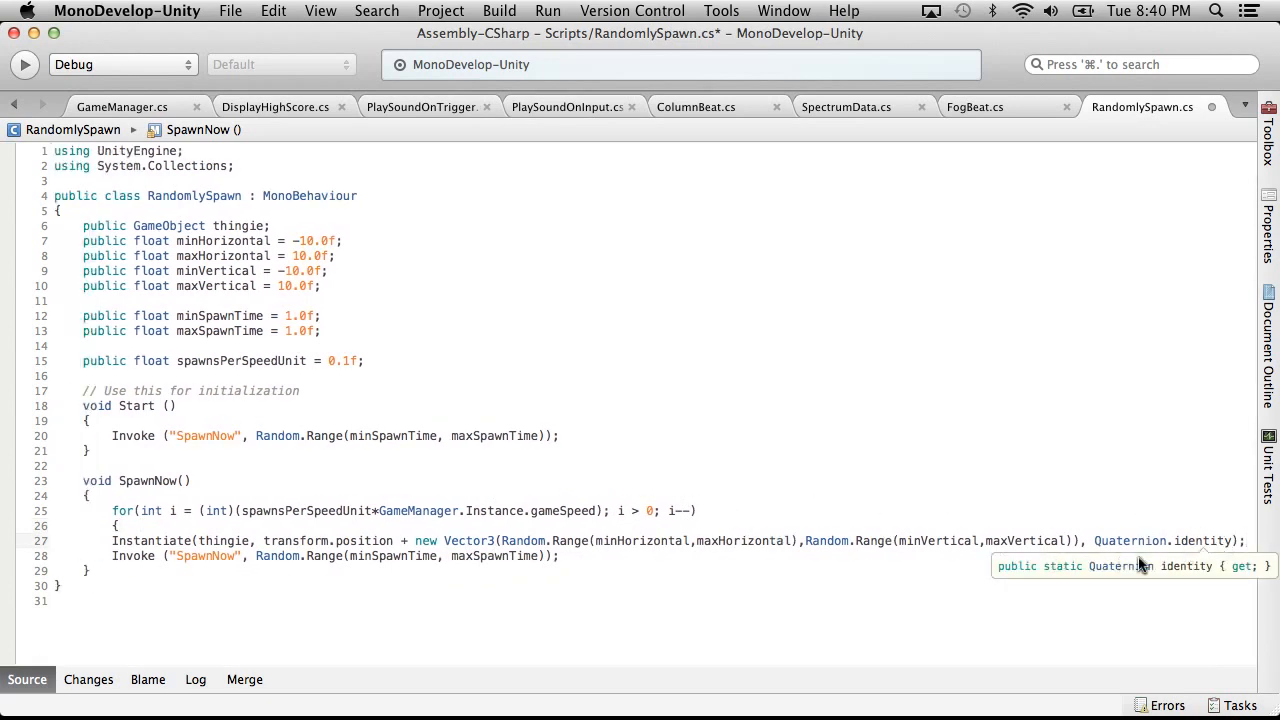
key("Return")
type("}")
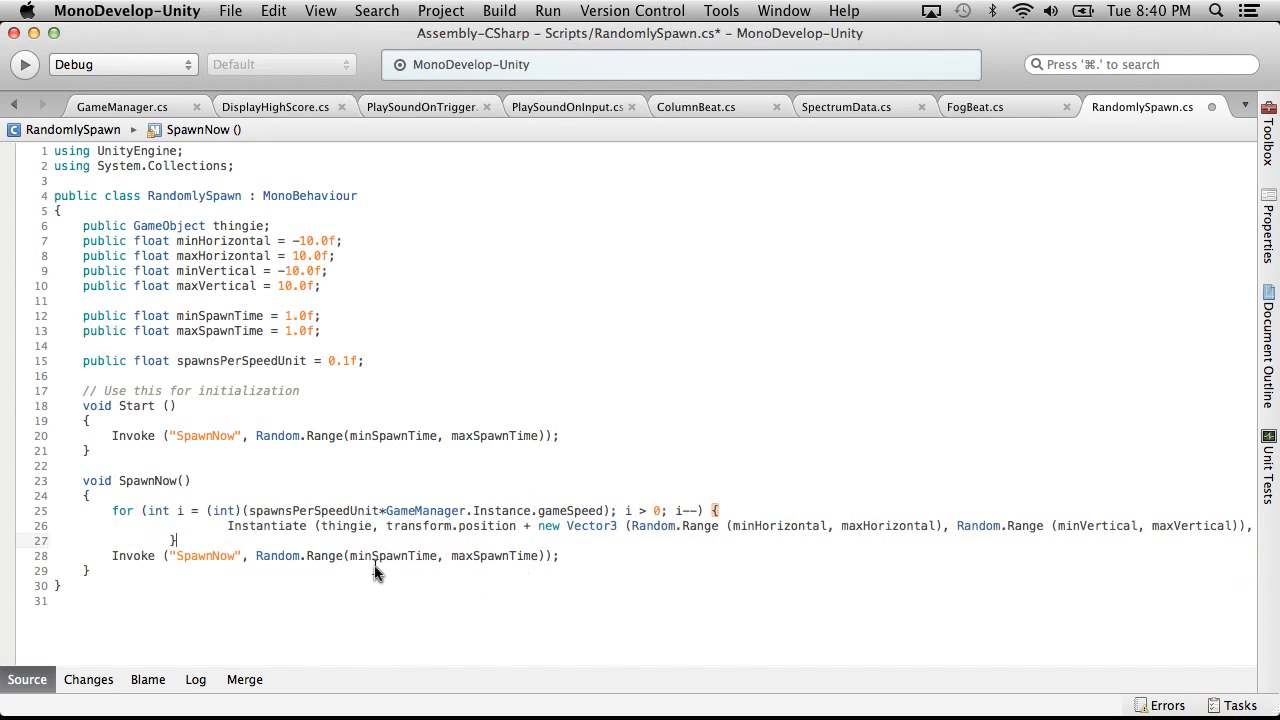
key("super+z")
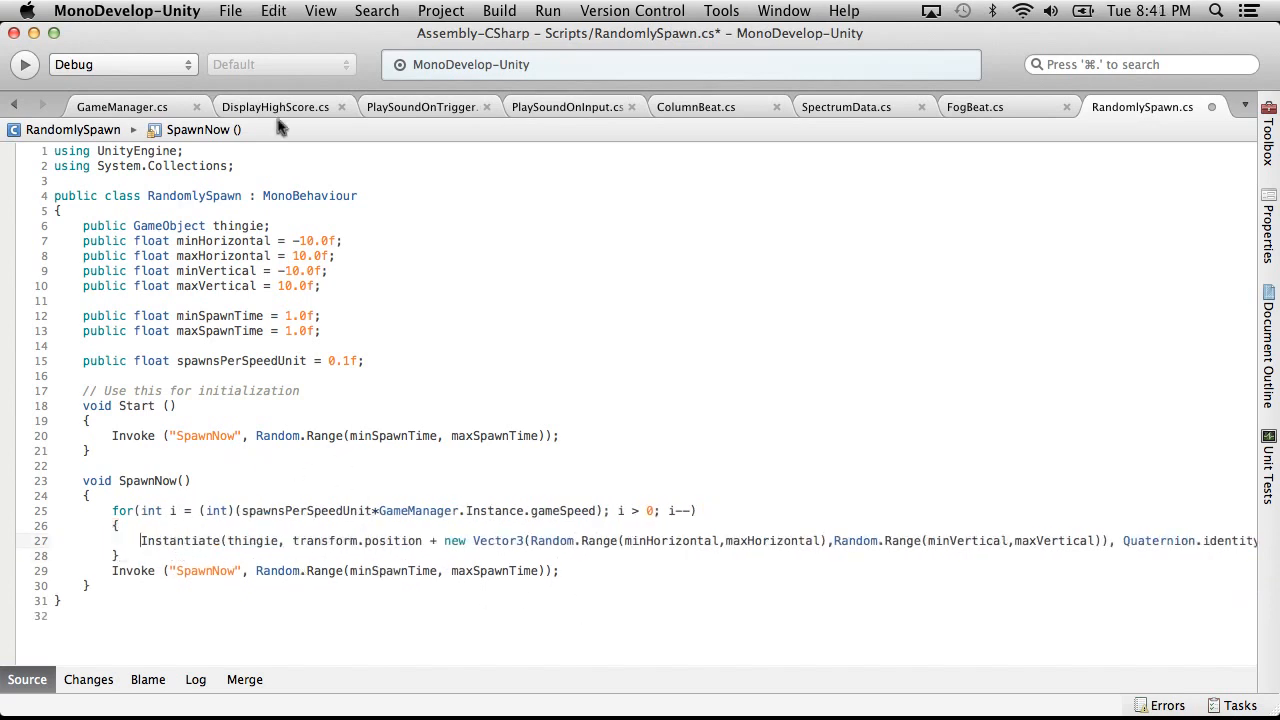
Switch to Unity, start a play test of Level1 and stop it right away
left_click(172, 10)
left_click(240, 86)
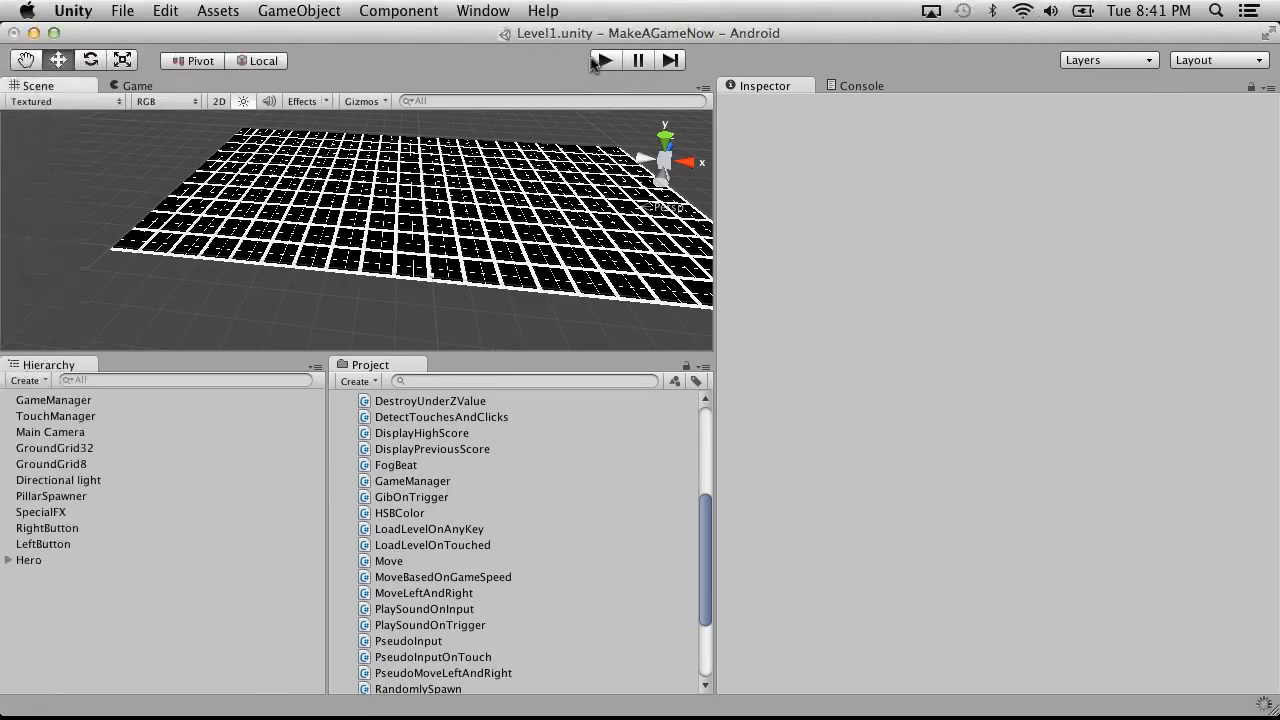
left_click(603, 60)
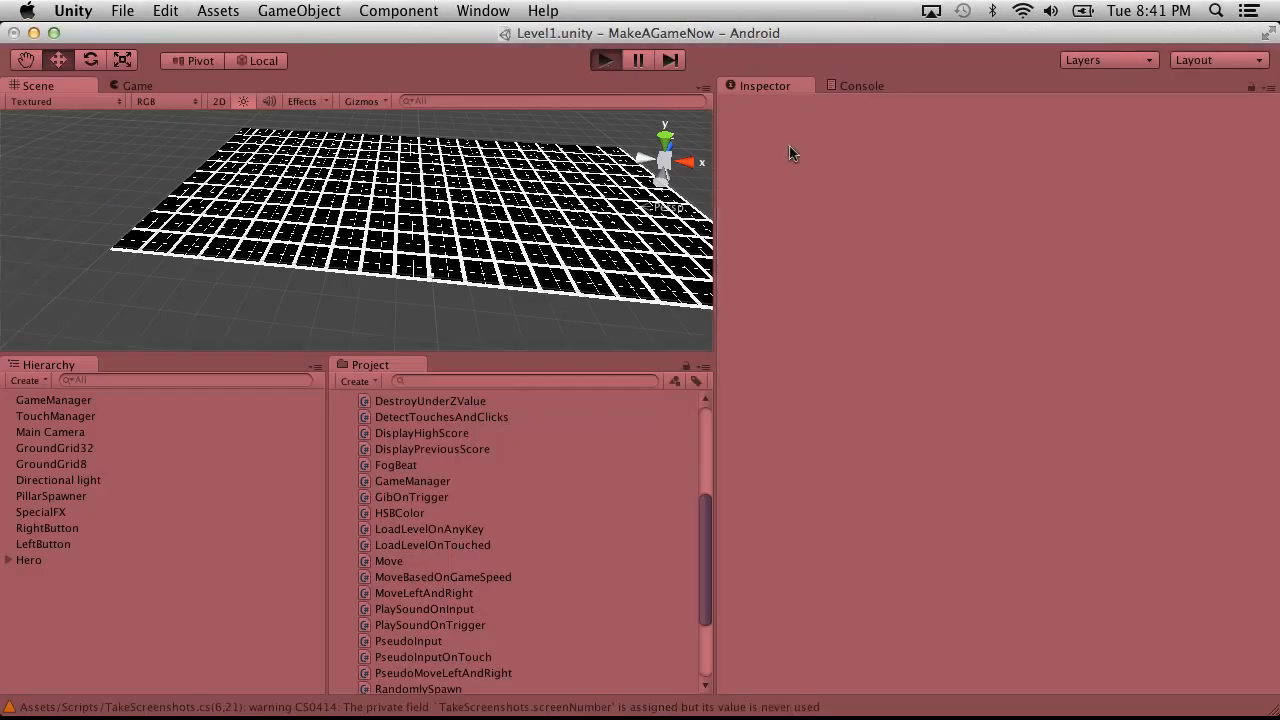
left_click(602, 61)
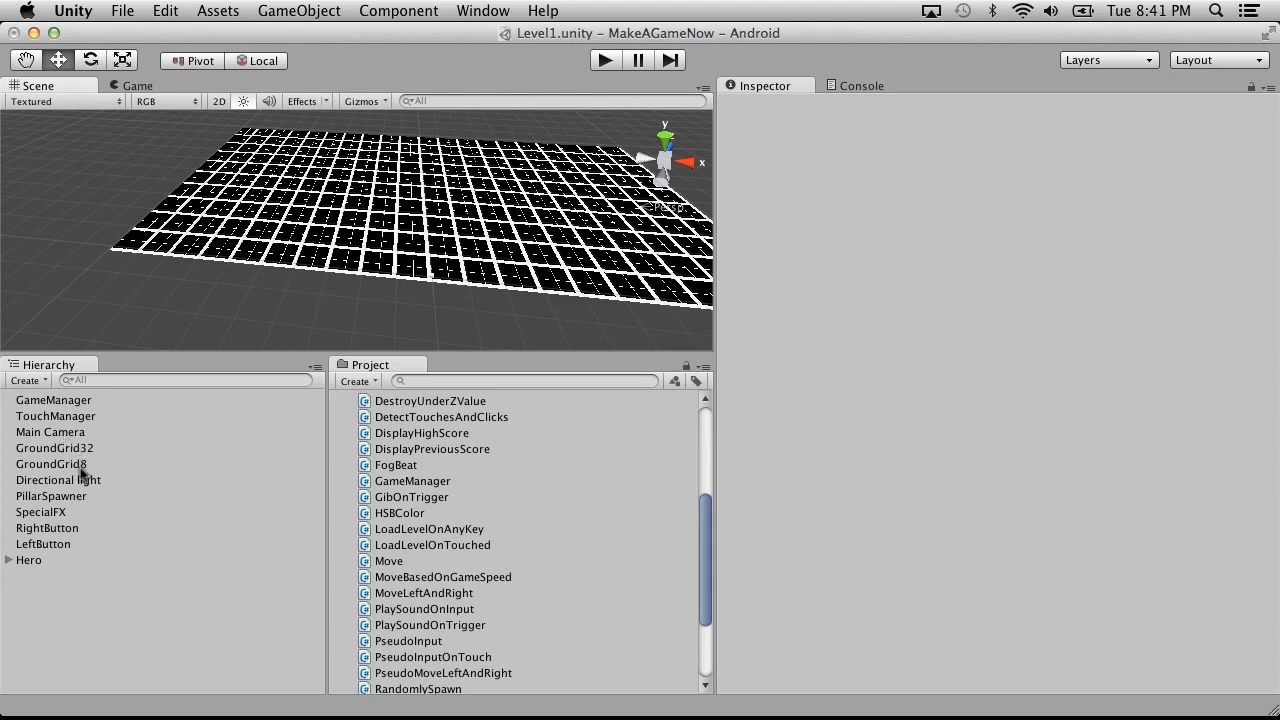
Select PillarSpawner and undo the last changes to its Min Spawn Time and Max Spawn Time
left_click(60, 496)
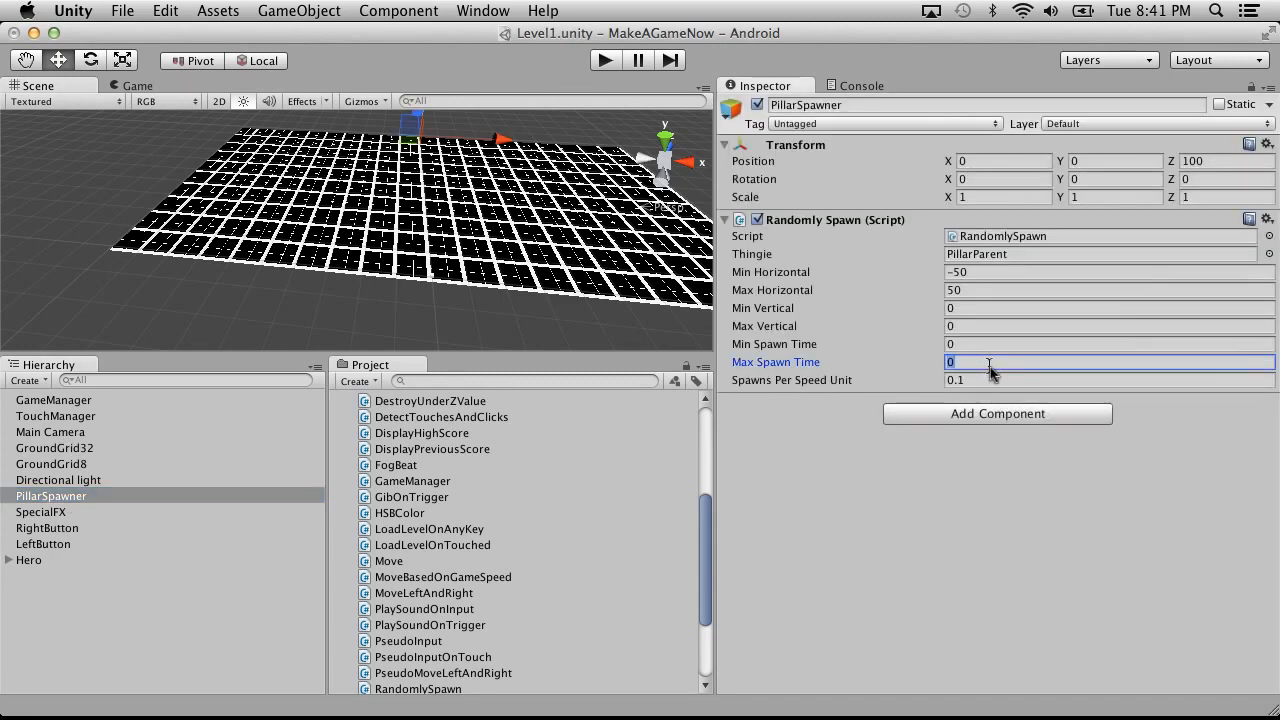
key("super+z")
key("super+z")
key("super+z")
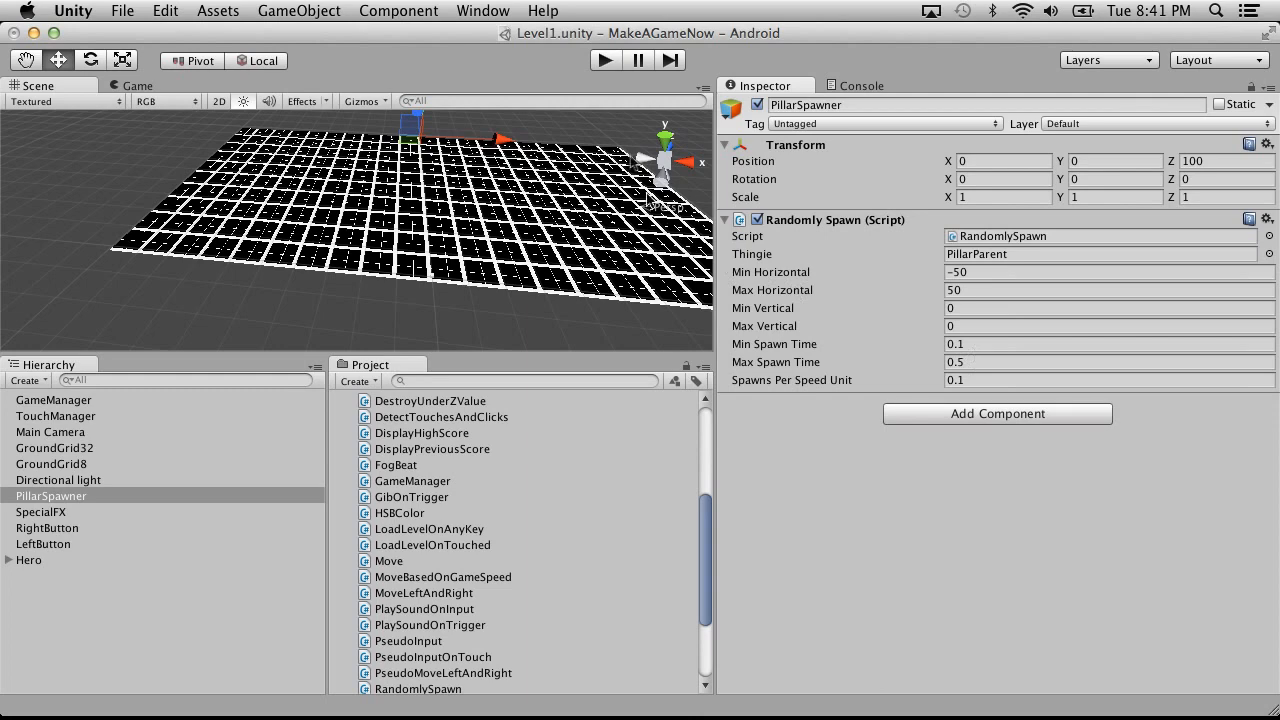
Play-test Level1 and a second game from the title screen, checking the high scores in between, and stop the test
left_click(606, 68)
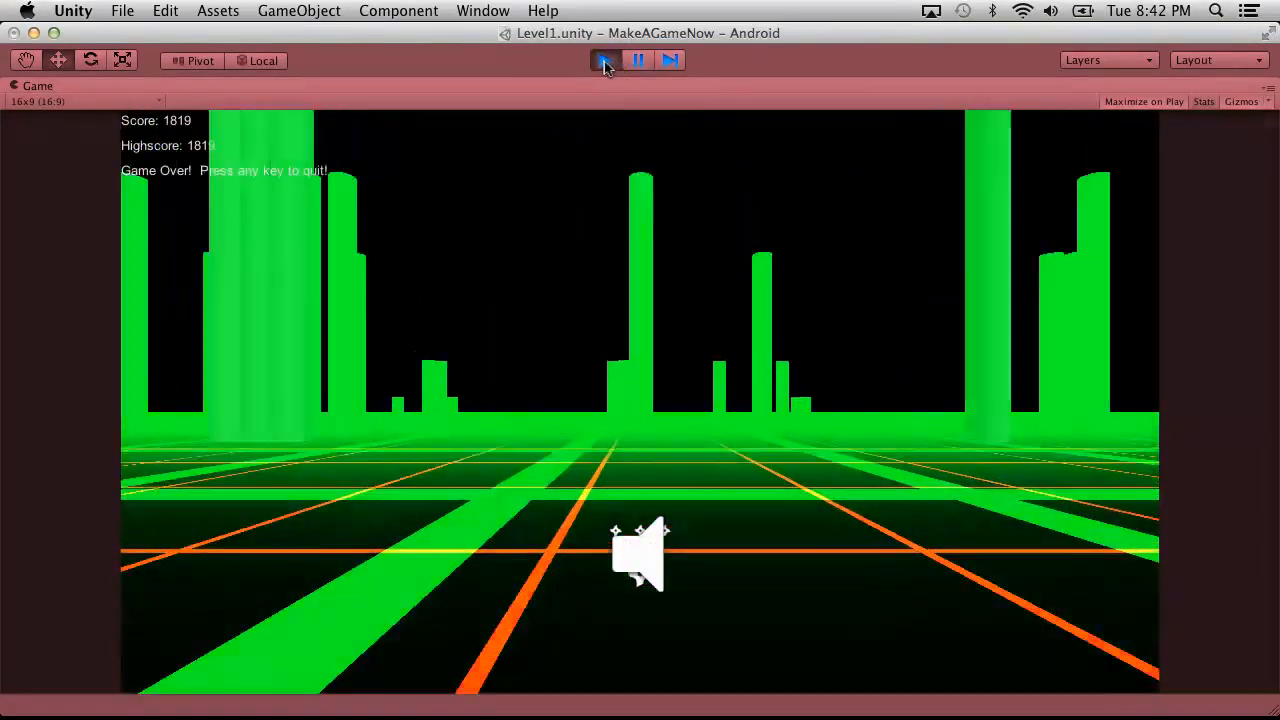
left_click(590, 260)
left_click(600, 527)
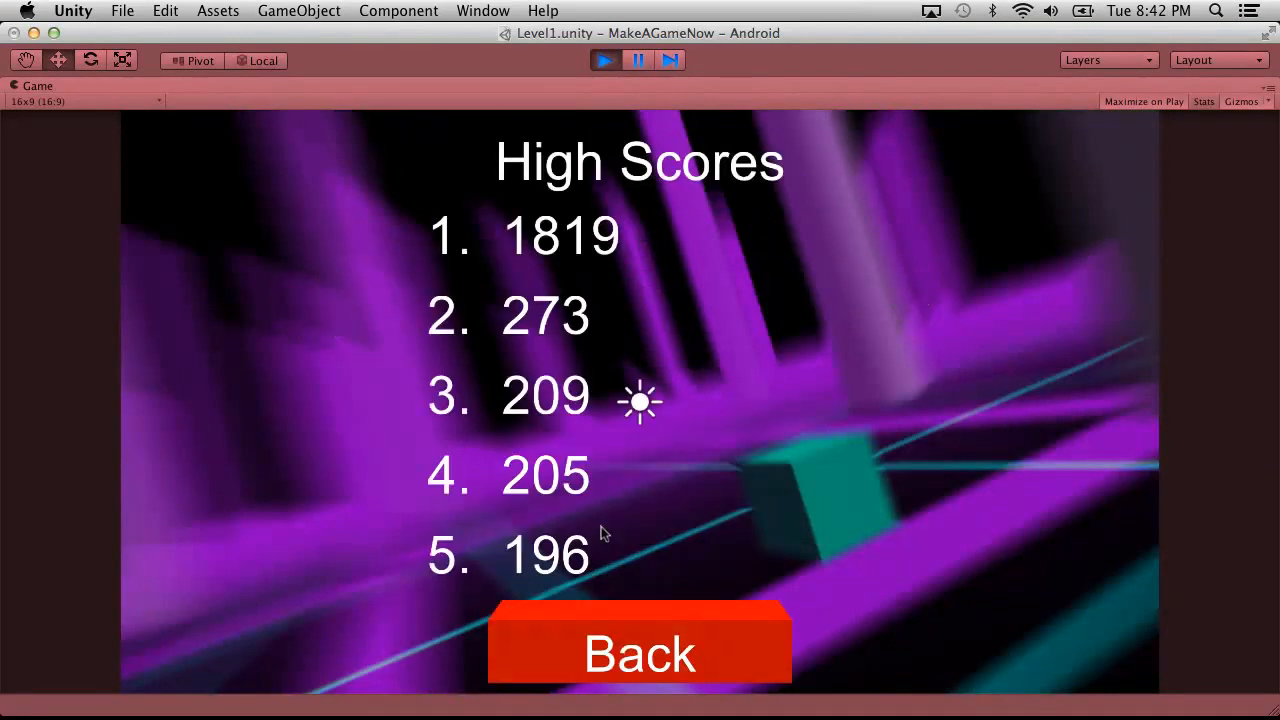
left_click(616, 625)
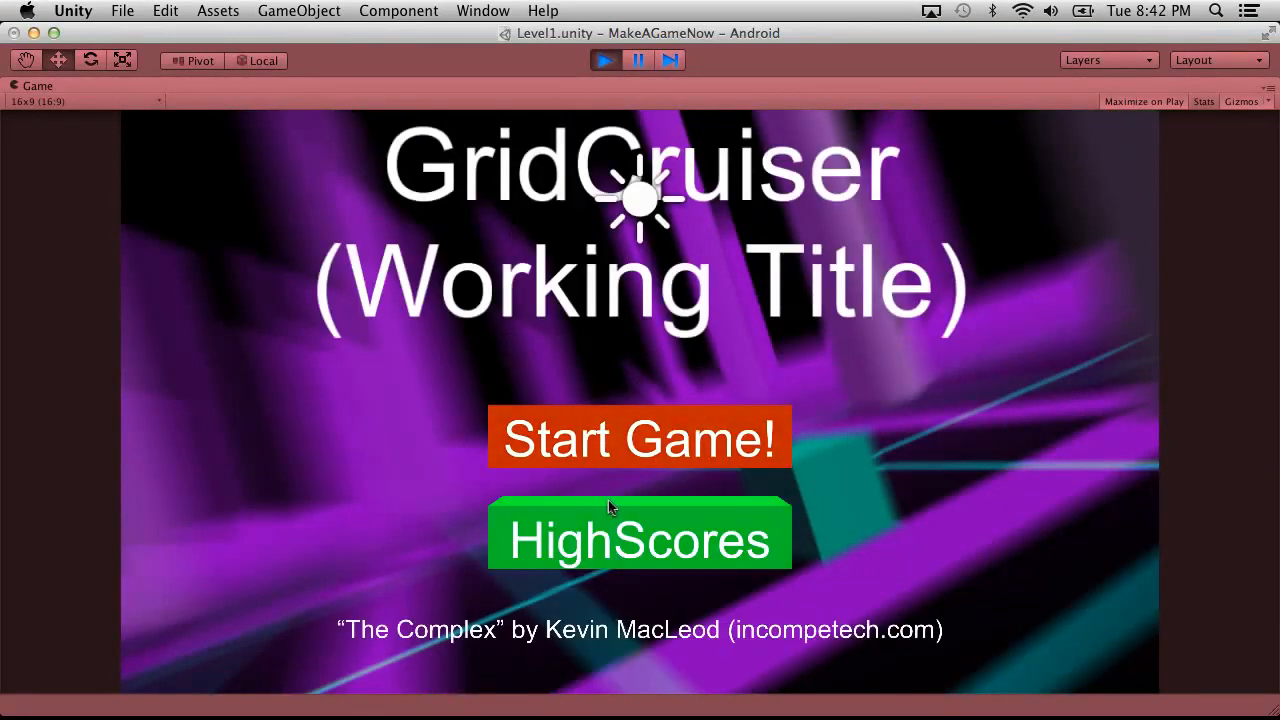
left_click(623, 441)
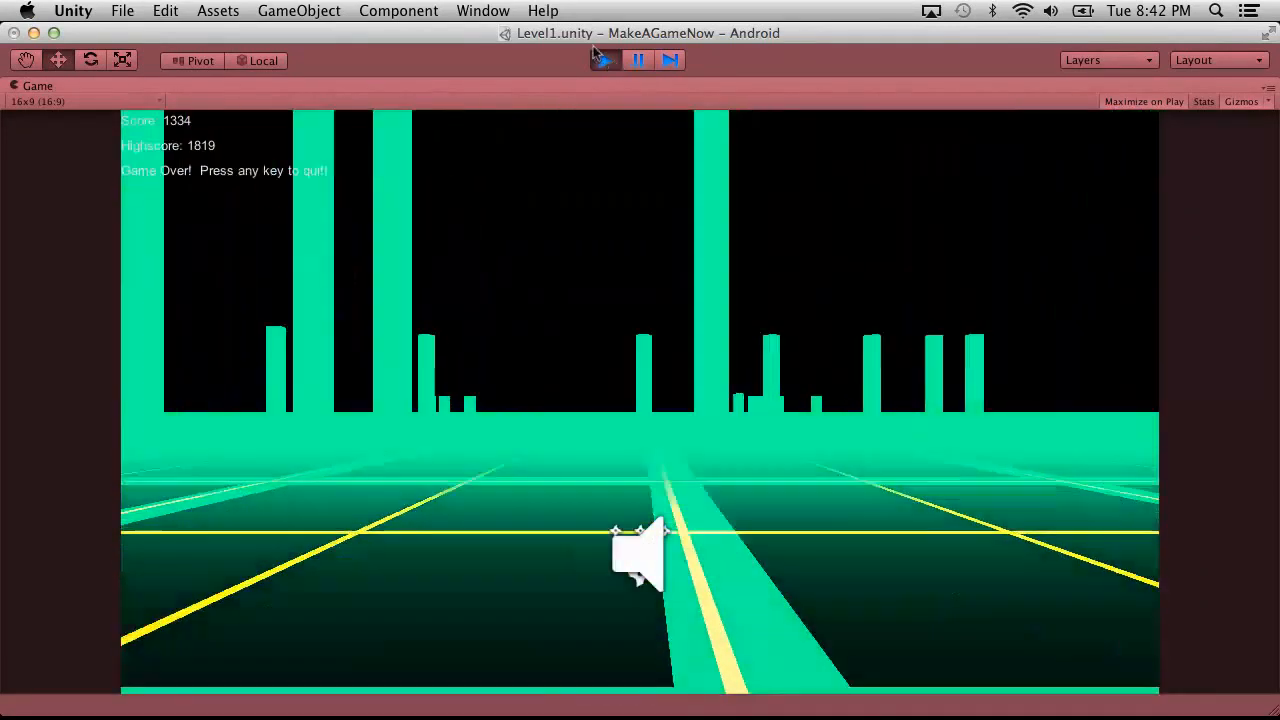
left_click(603, 60)
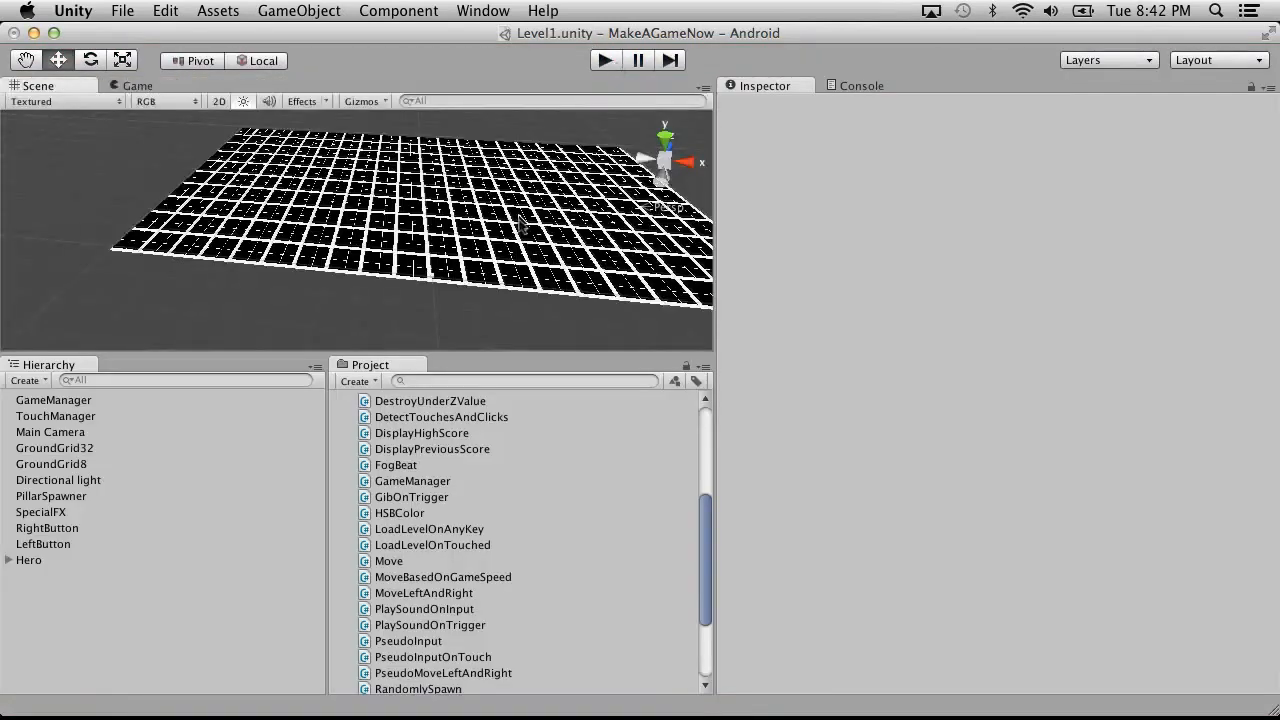
Switch to MonoDevelop and begin a gameSpeed assignment on a new line at the end of ResetGame in GameManager.cs
key("super+Tab")
left_click(122, 106)
scroll(345, 479, "down", 5)
scroll(345, 479, "down", 3)
scroll(340, 479, "up", 4)
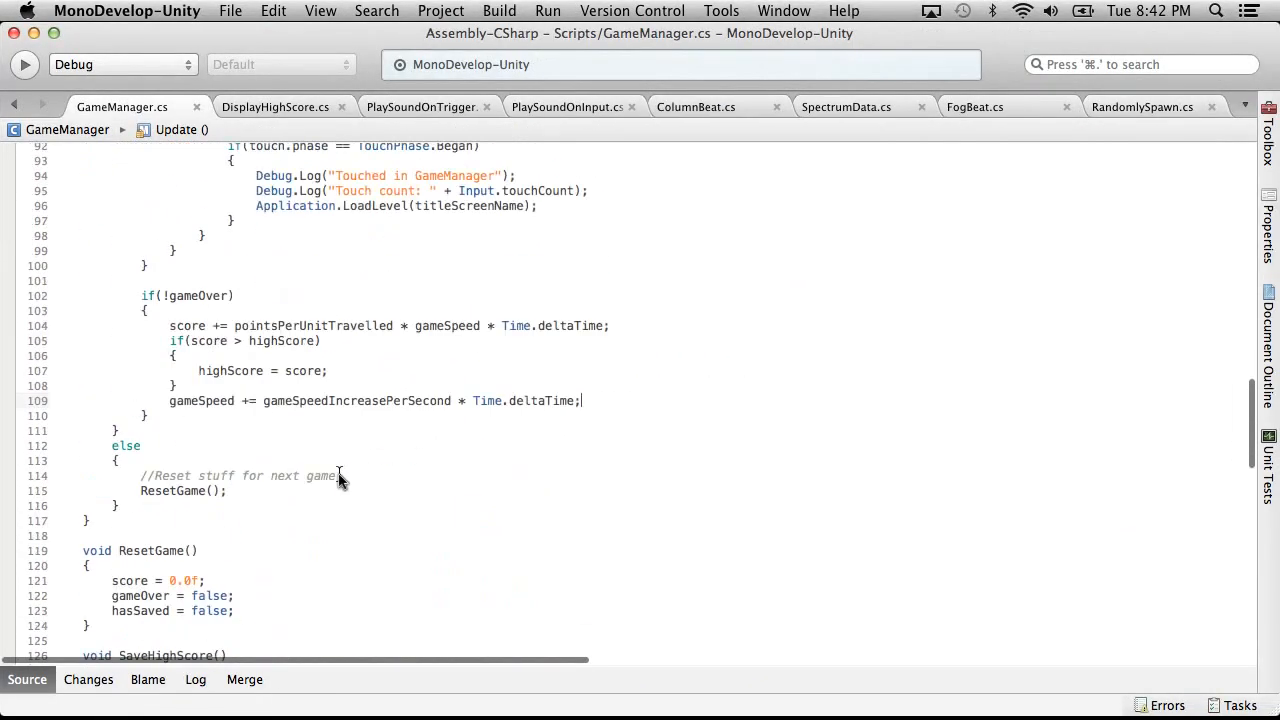
right_click(176, 497)
left_click(263, 435)
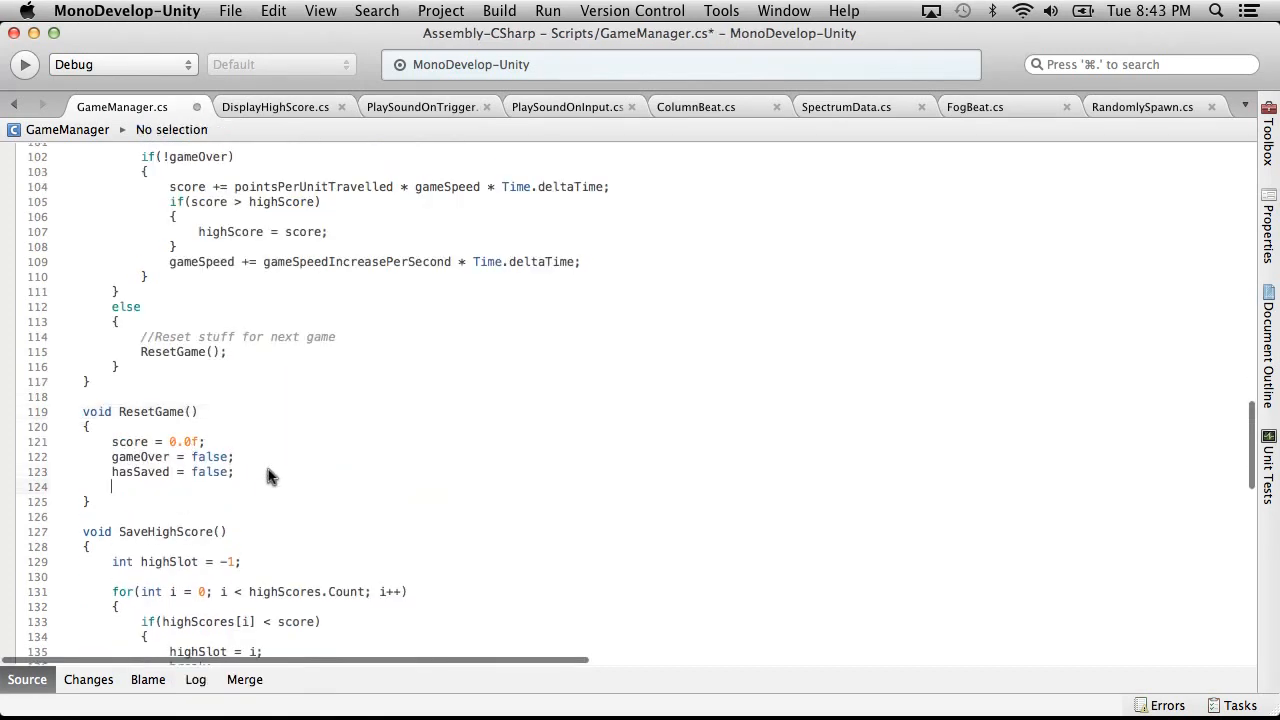
type("game")
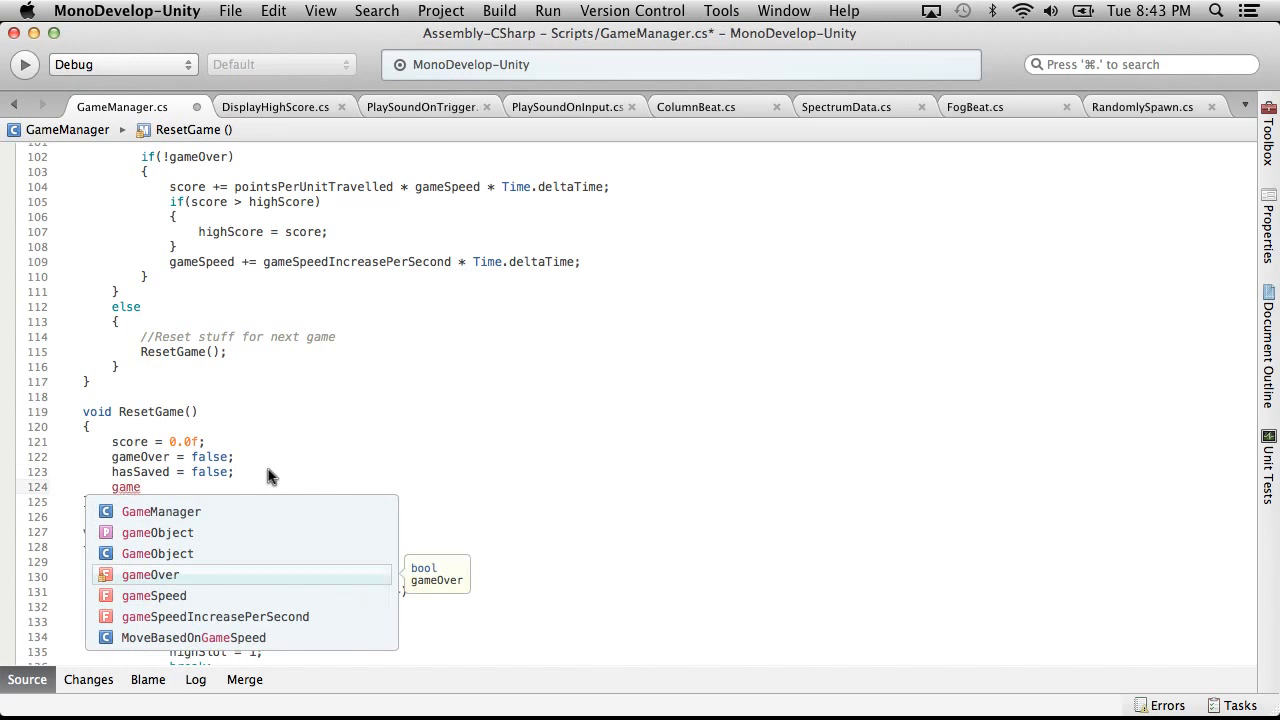
type("Speed =")
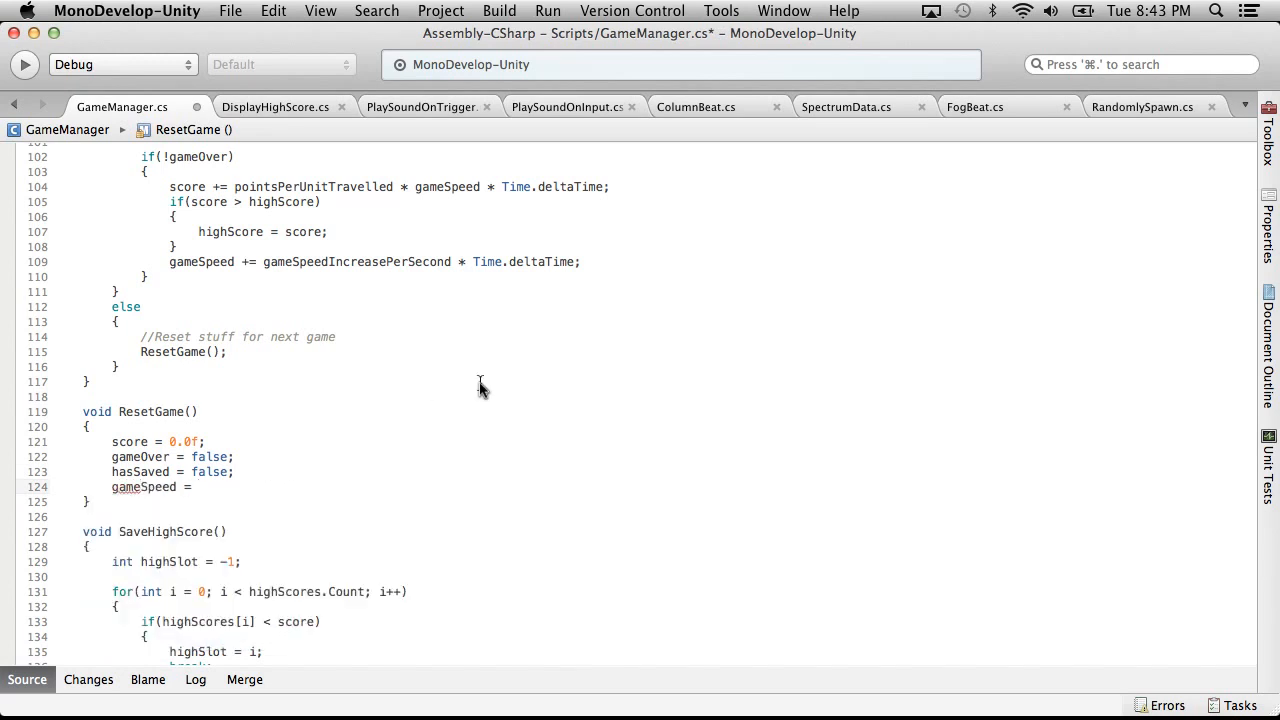
Declare the field "private float initialGameSpeed;" below the hasSaved declaration
scroll(479, 388, "up", 20)
scroll(479, 388, "down", 3)
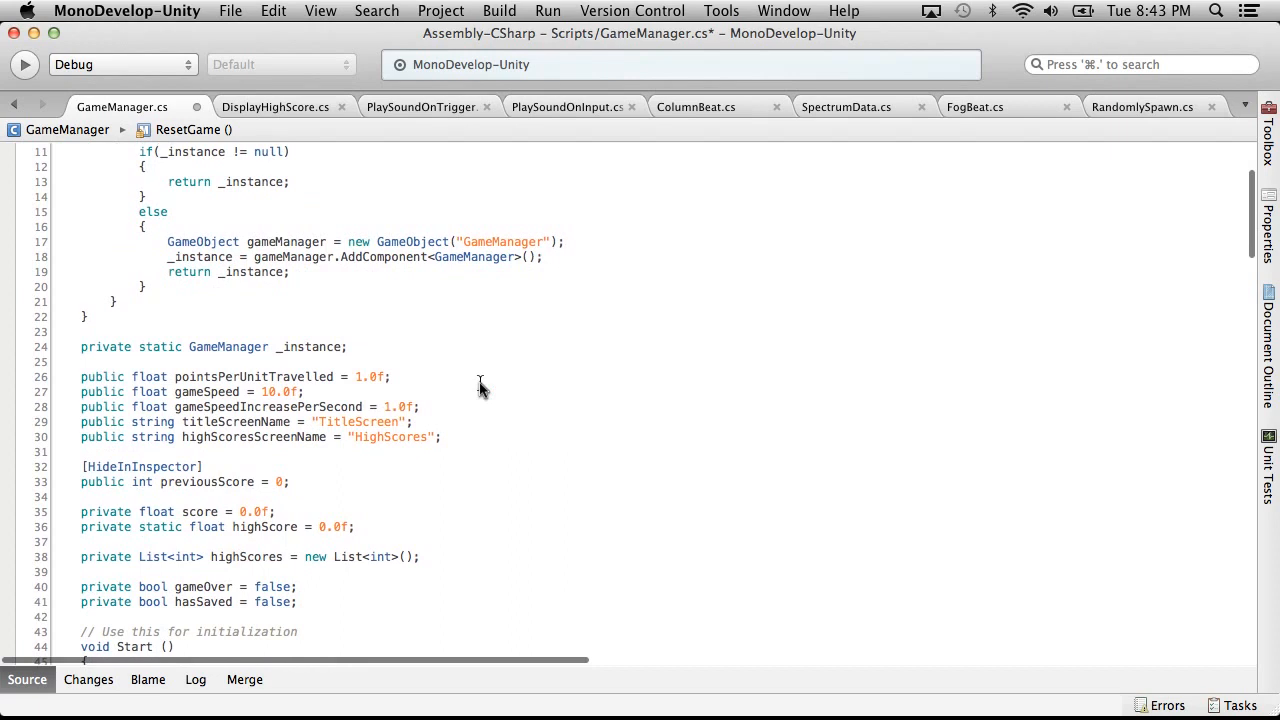
scroll(386, 556, "down", 7)
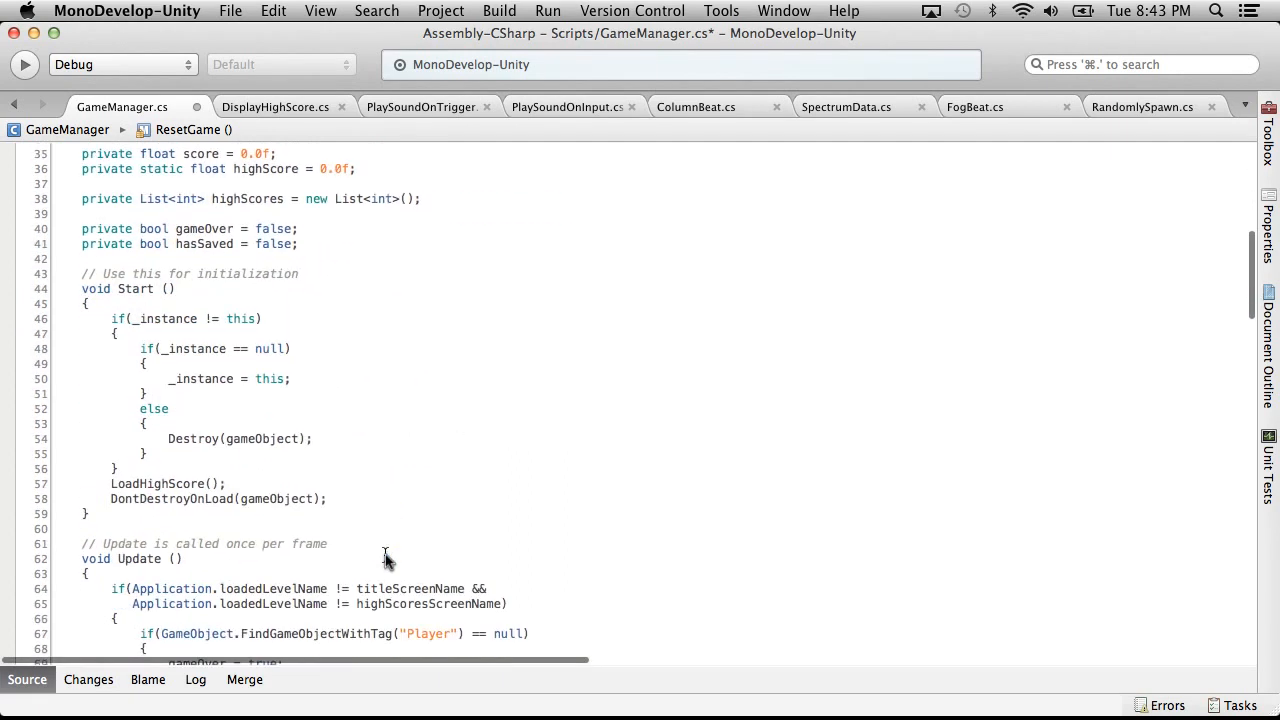
scroll(386, 558, "up", 4)
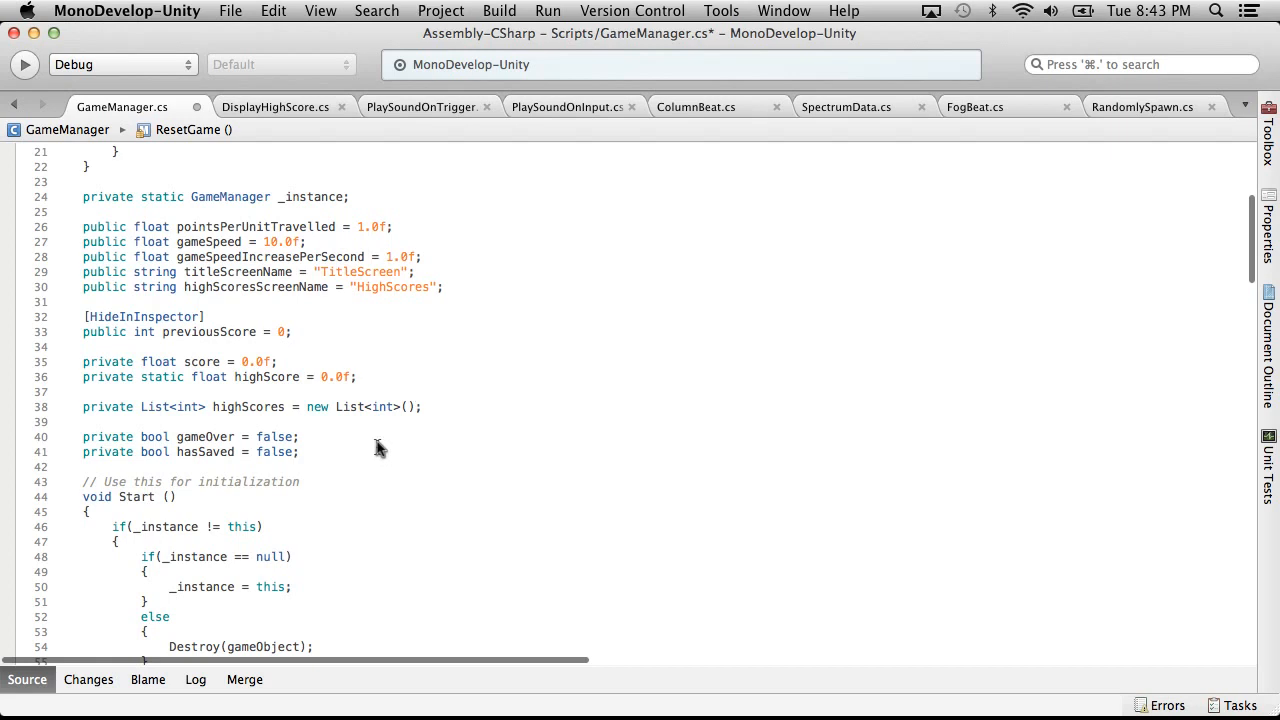
key("Return")
type("p")
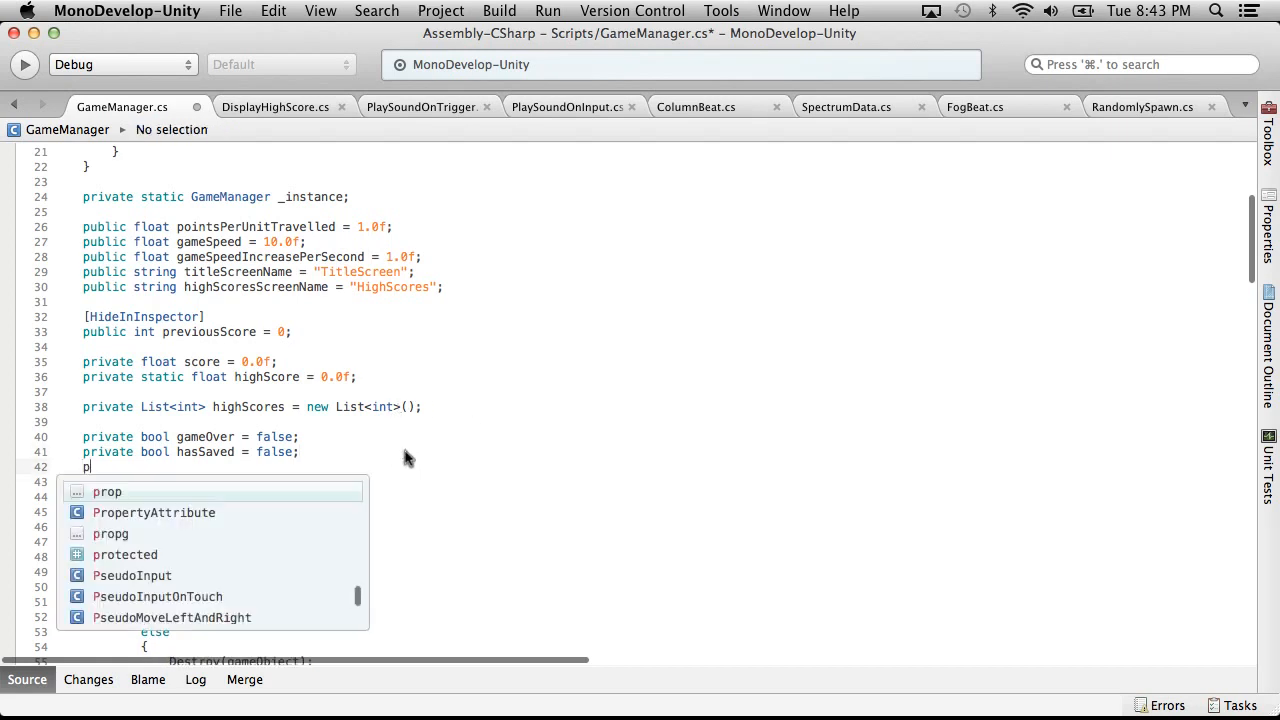
type("rivate float")
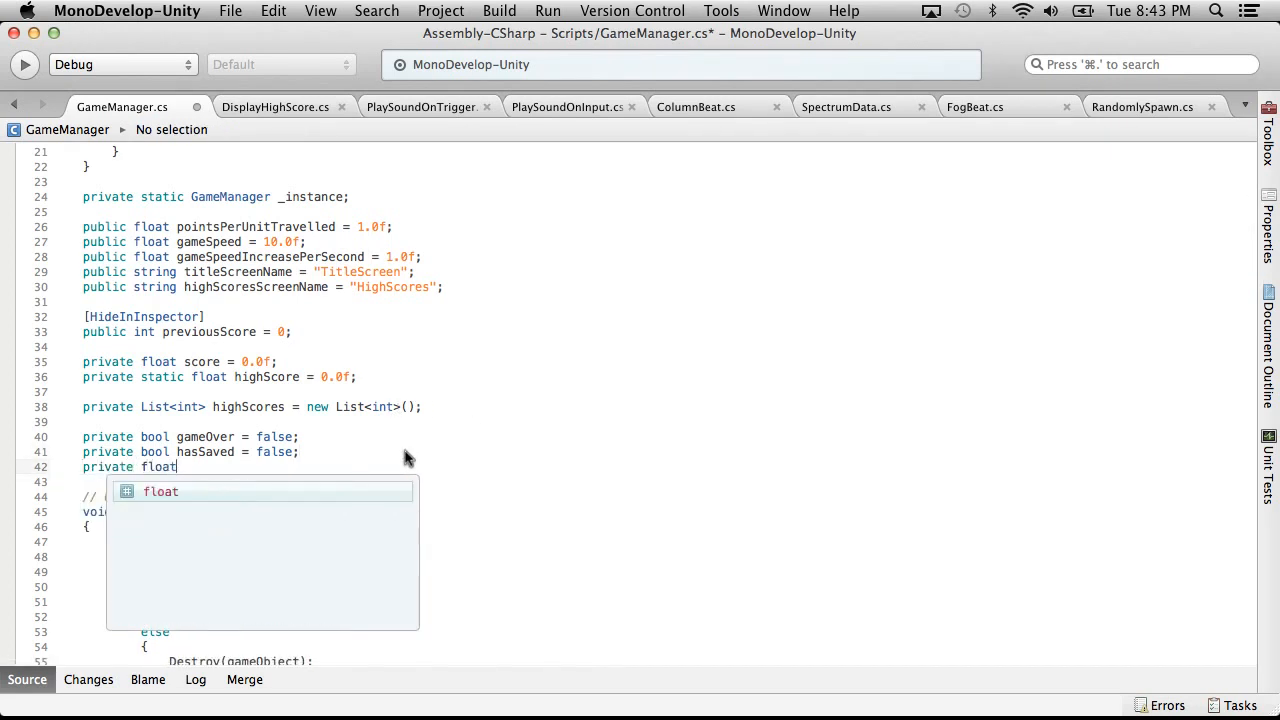
type(" initialGameSpeed;")
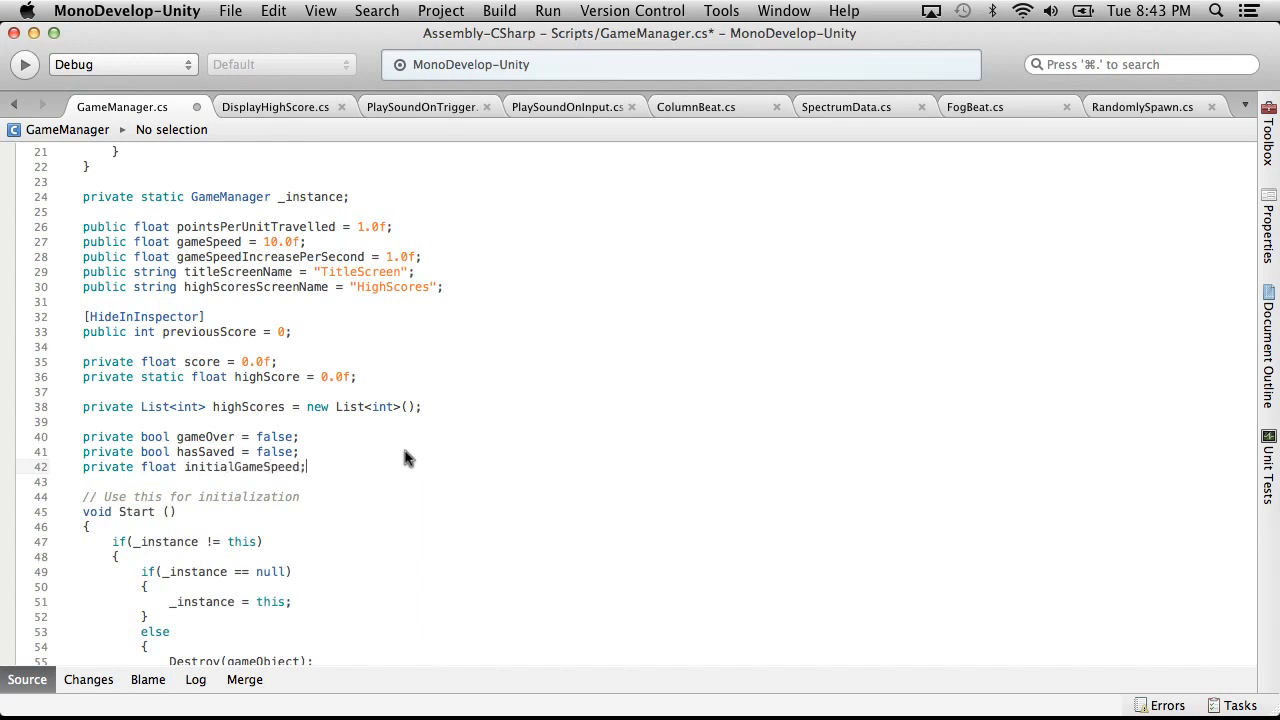
Add "initialGameSpeed = gameSpeed;" in the Start method between the LoadHighScore and DontDestroyOnLoad calls
scroll(300, 434, "down", 6)
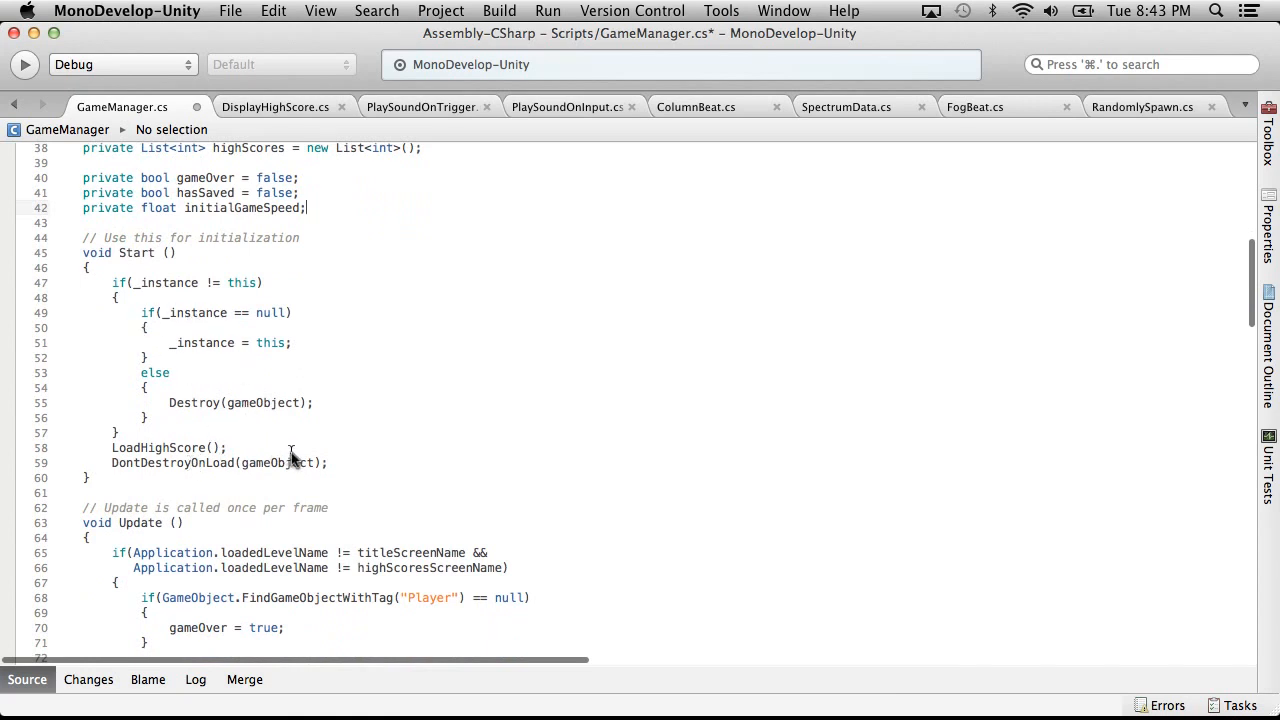
key("Return")
type("initialGameSpeed = game")
key("Down")
key("Return")
type(";")
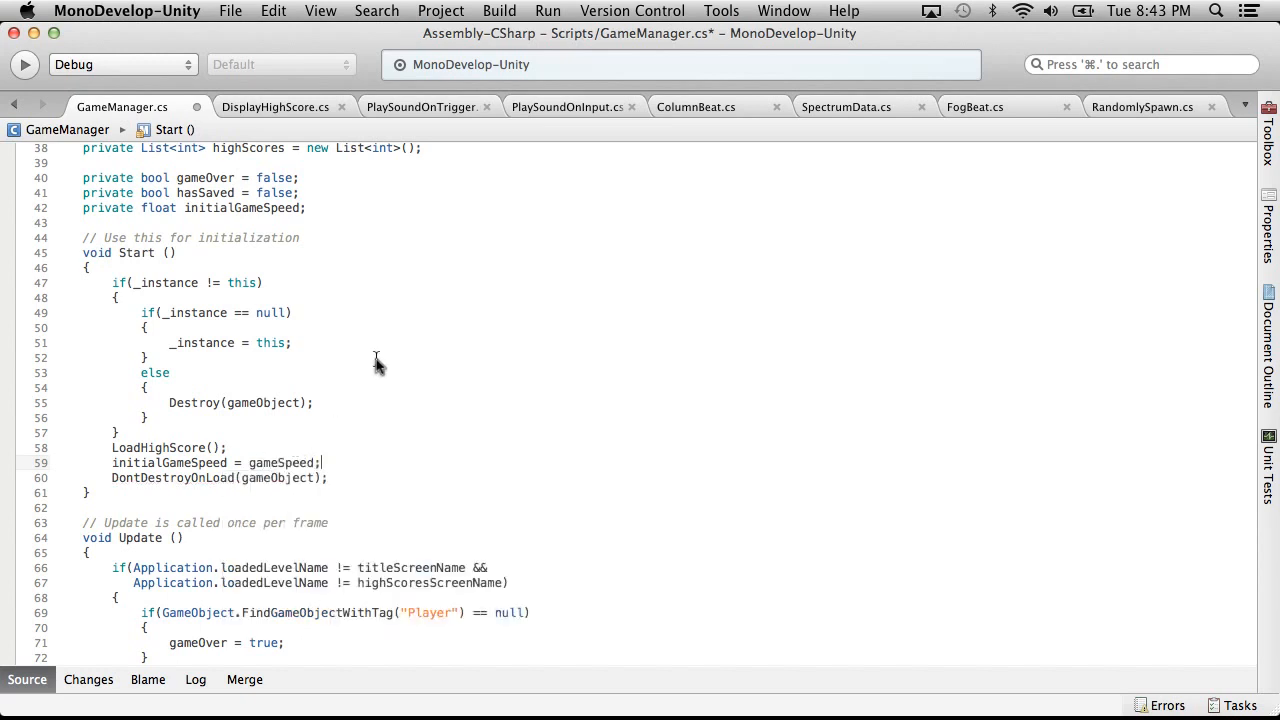
Complete the unfinished gameSpeed assignment in ResetGame with initialGameSpeed and save the script
scroll(376, 362, "down", 5)
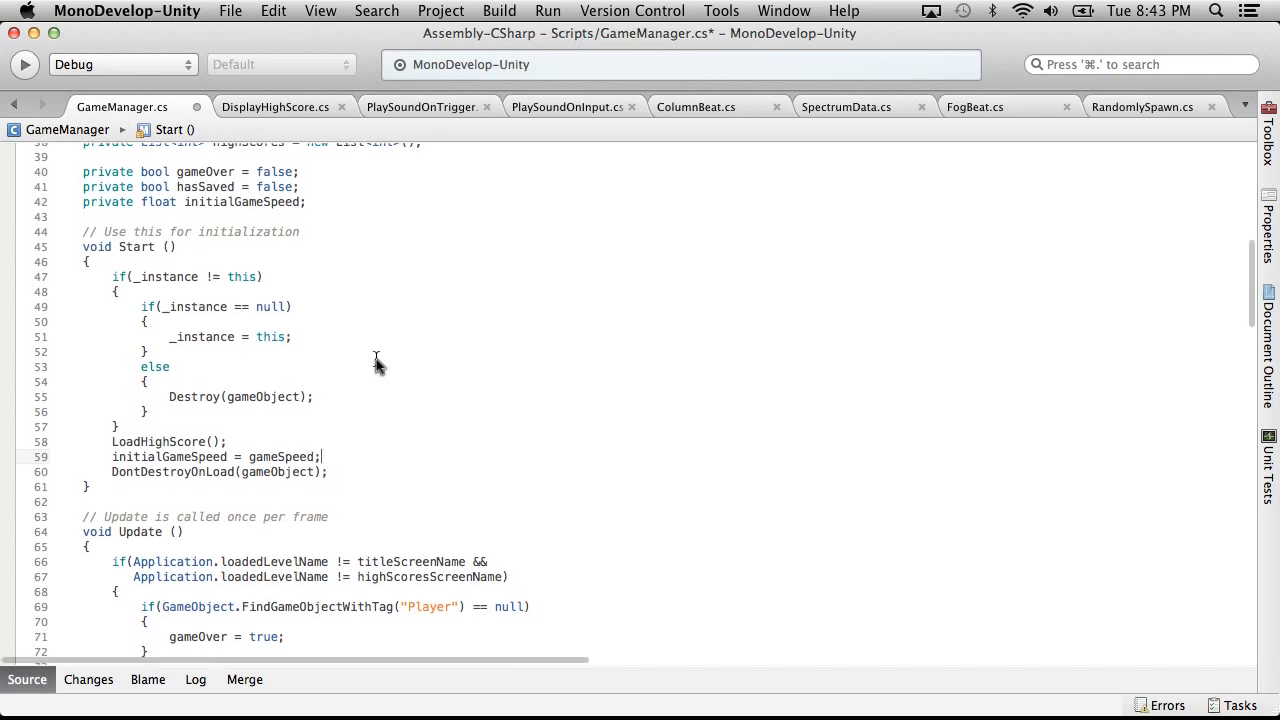
scroll(376, 362, "down", 20)
scroll(376, 362, "up", 7)
scroll(376, 362, "down", 6)
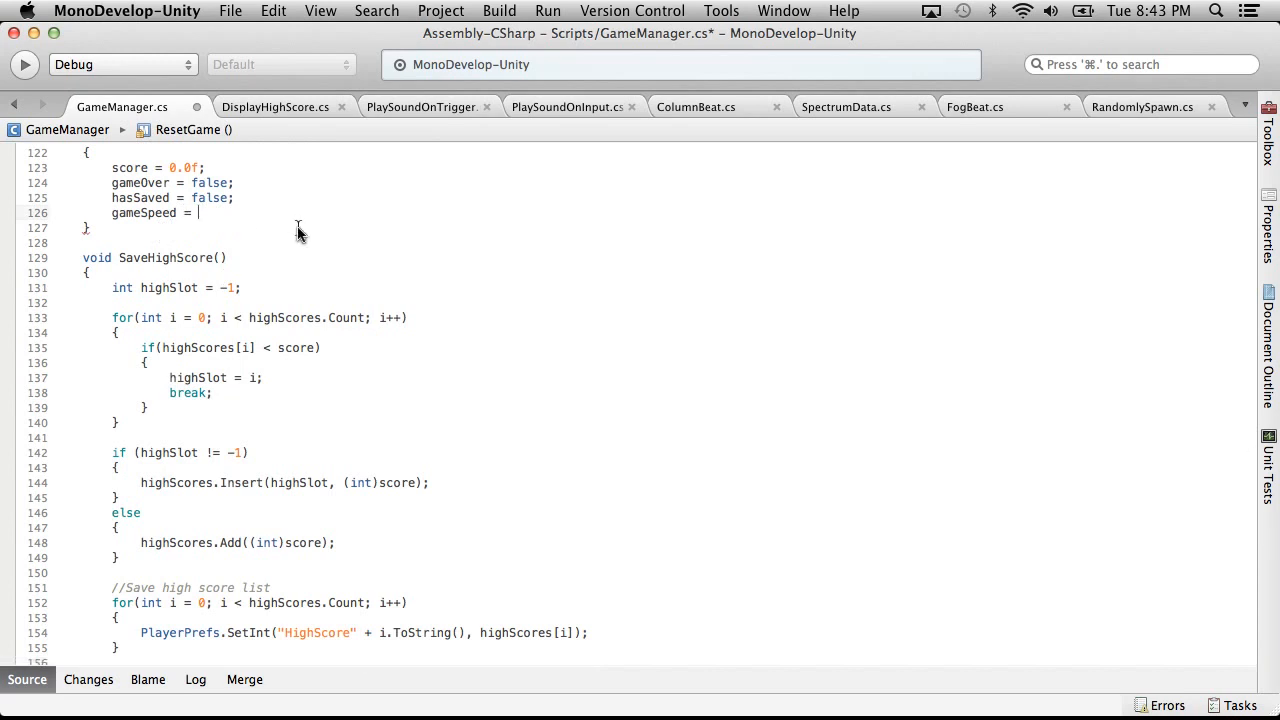
type("initialGameSpeed;")
left_click(127, 10)
mouse_move(230, 10)
left_click(300, 84)
Switch to Unity, play-test Level1 and a second game started from the title screen, and stop the test
key("super+Tab")
left_click(616, 62)
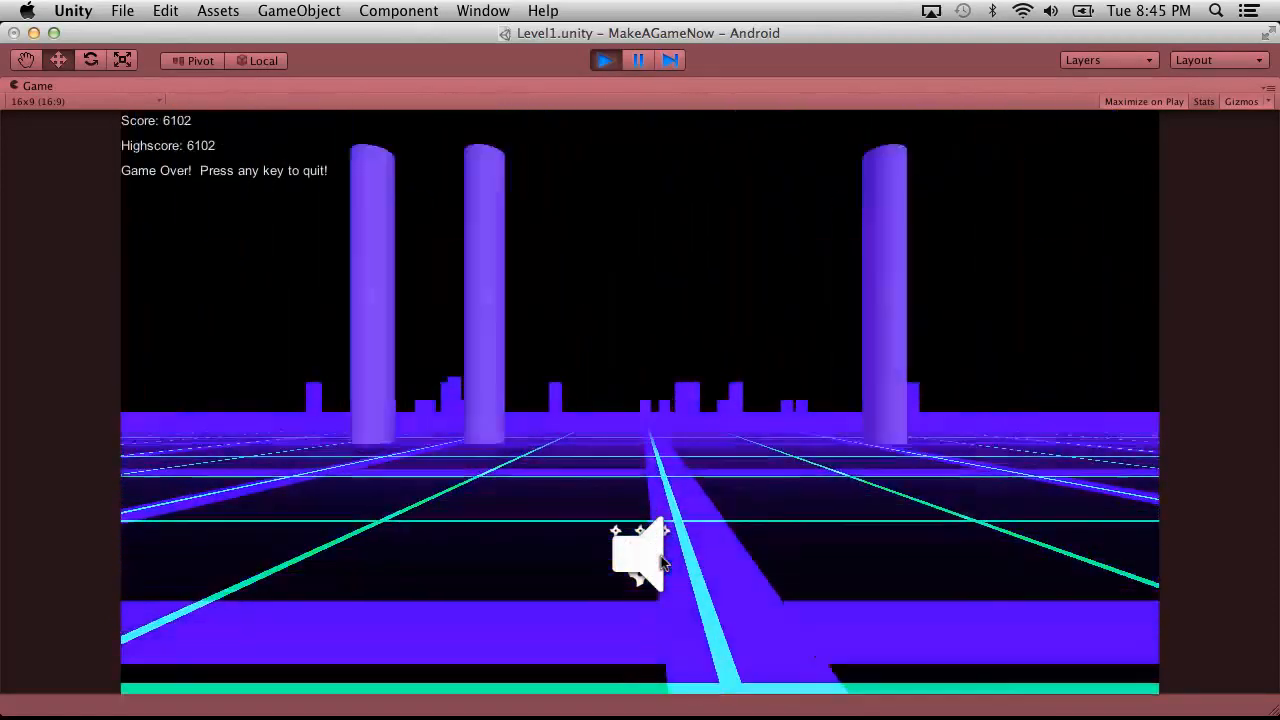
key("space")
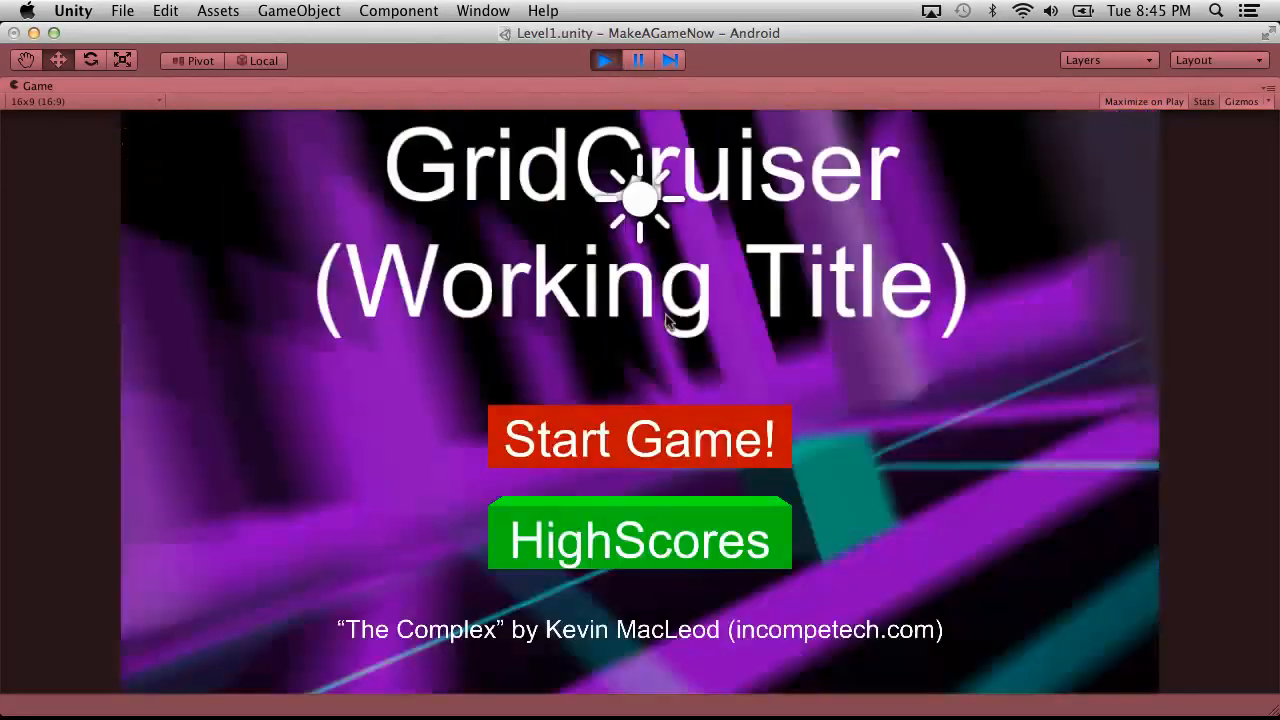
left_click(653, 438)
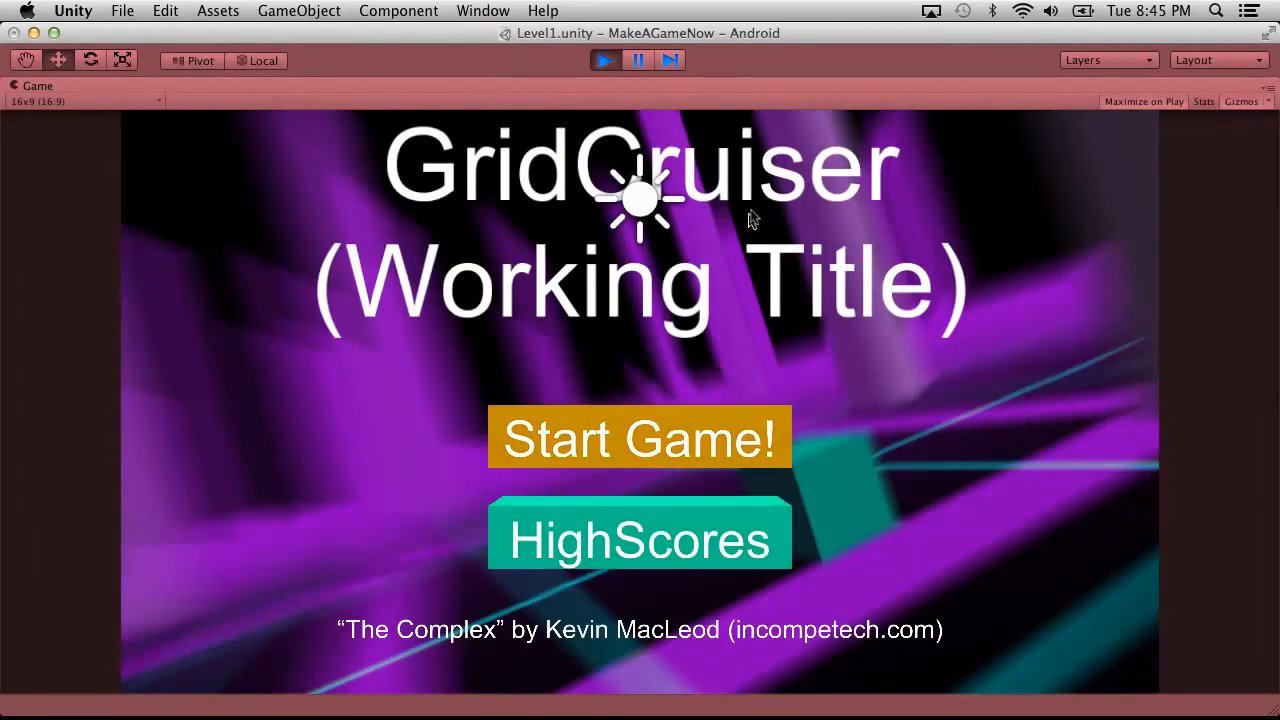
left_click(604, 60)
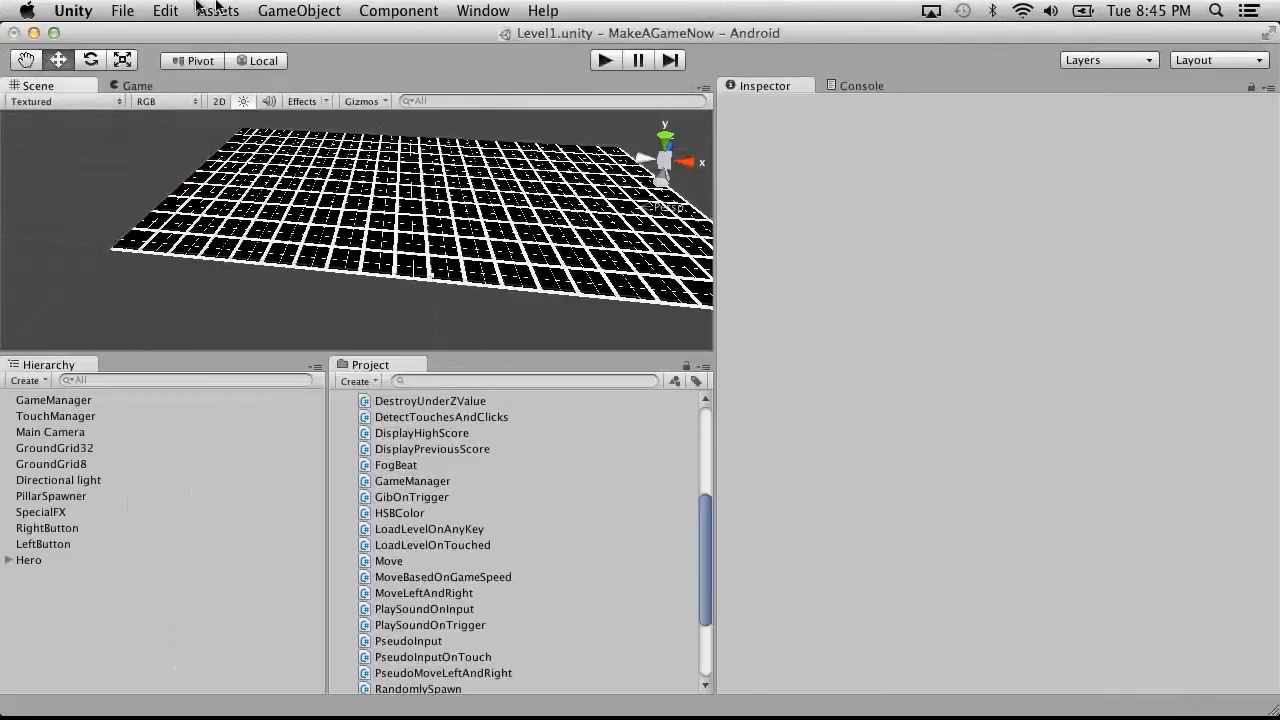
Save the Unity project and open the MakeAGameNow repository in SourceTree
left_click(133, 10)
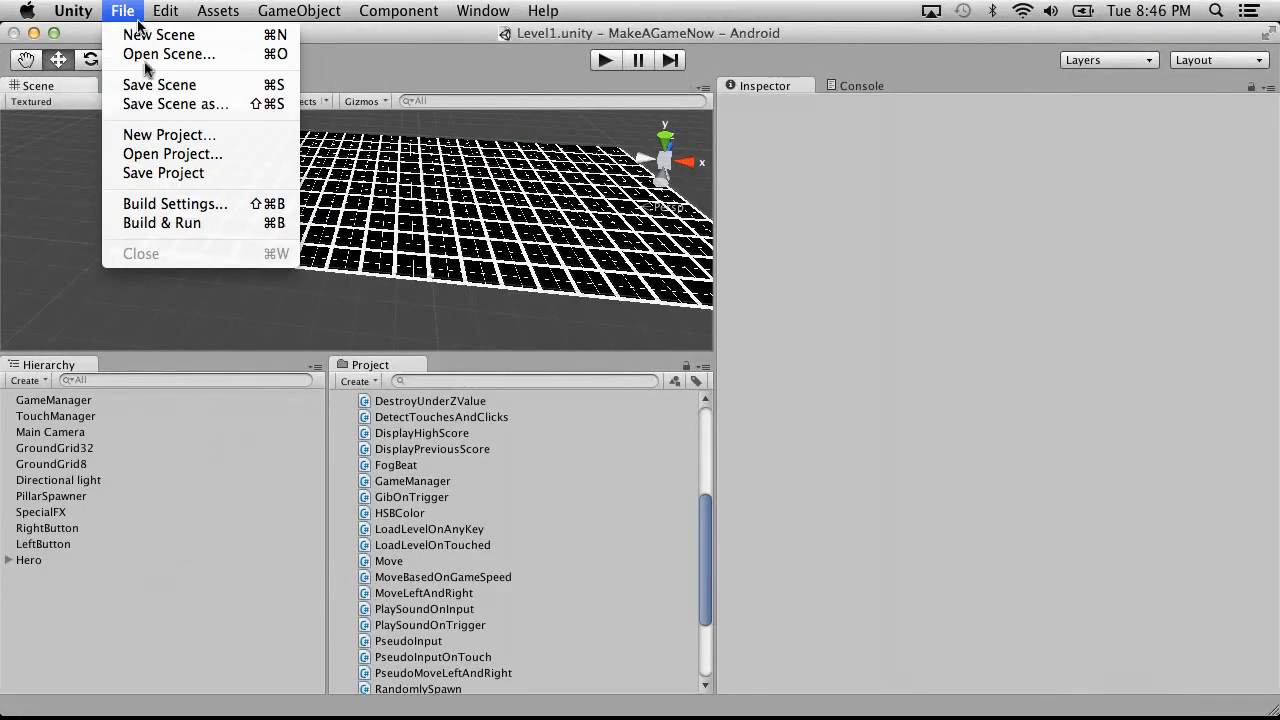
left_click(197, 173)
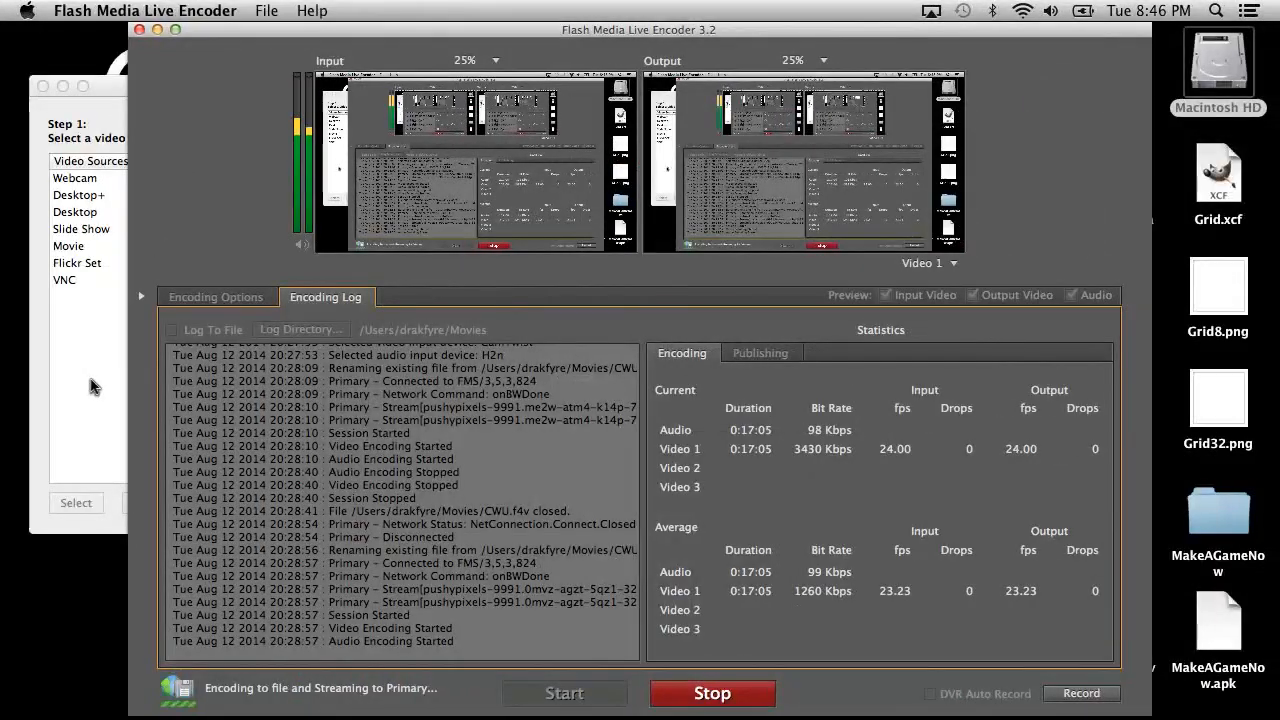
key("super+space")
type("sou")
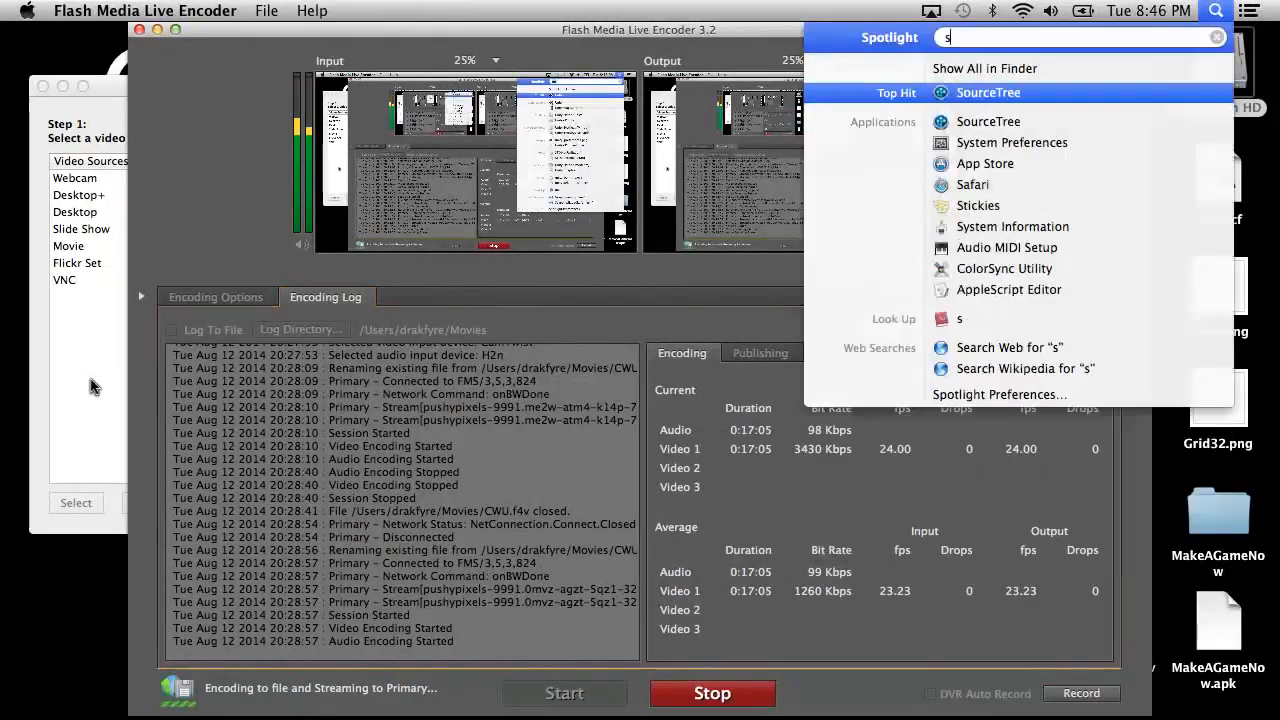
key("Return")
double_click(463, 148)
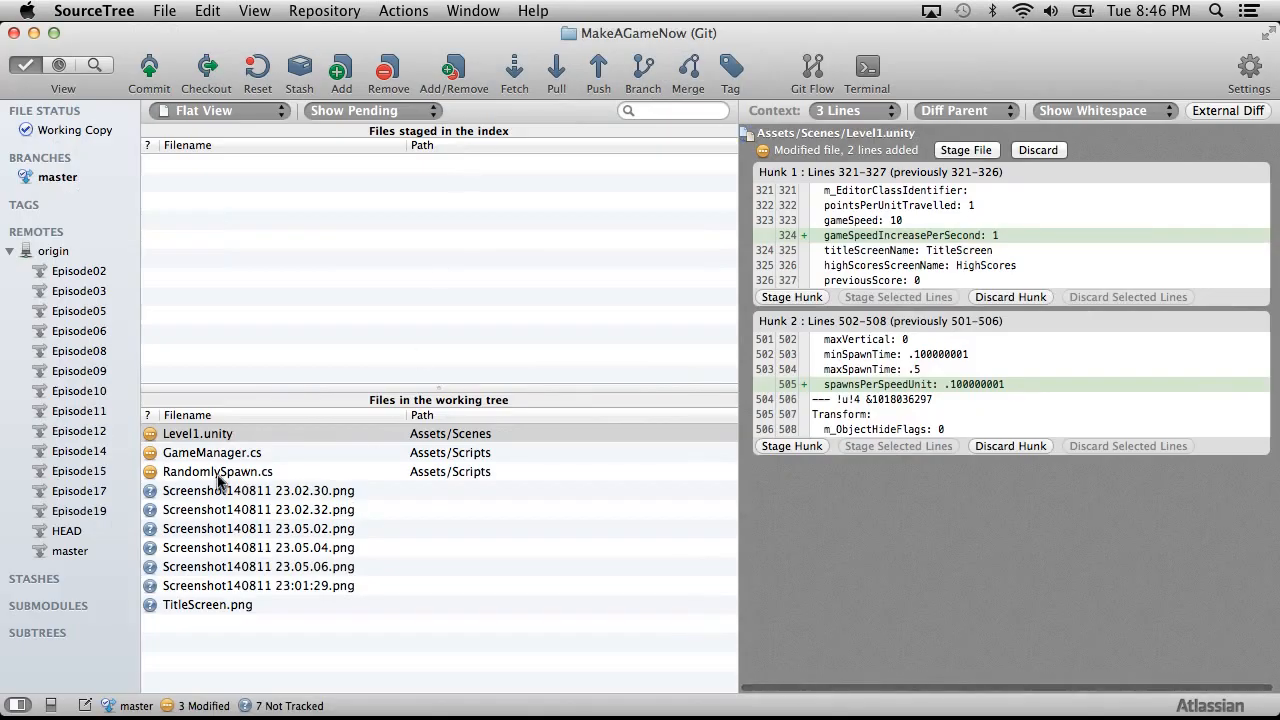
Stage Level1.unity, GameManager.cs and RandomlySpawn.cs, and commit with "Game speed up, and difficulty adjustments, and high score bug fix", pushing to origin
left_click(218, 471)
left_click(240, 434, "shift")
left_click_drag(240, 434, 268, 263)
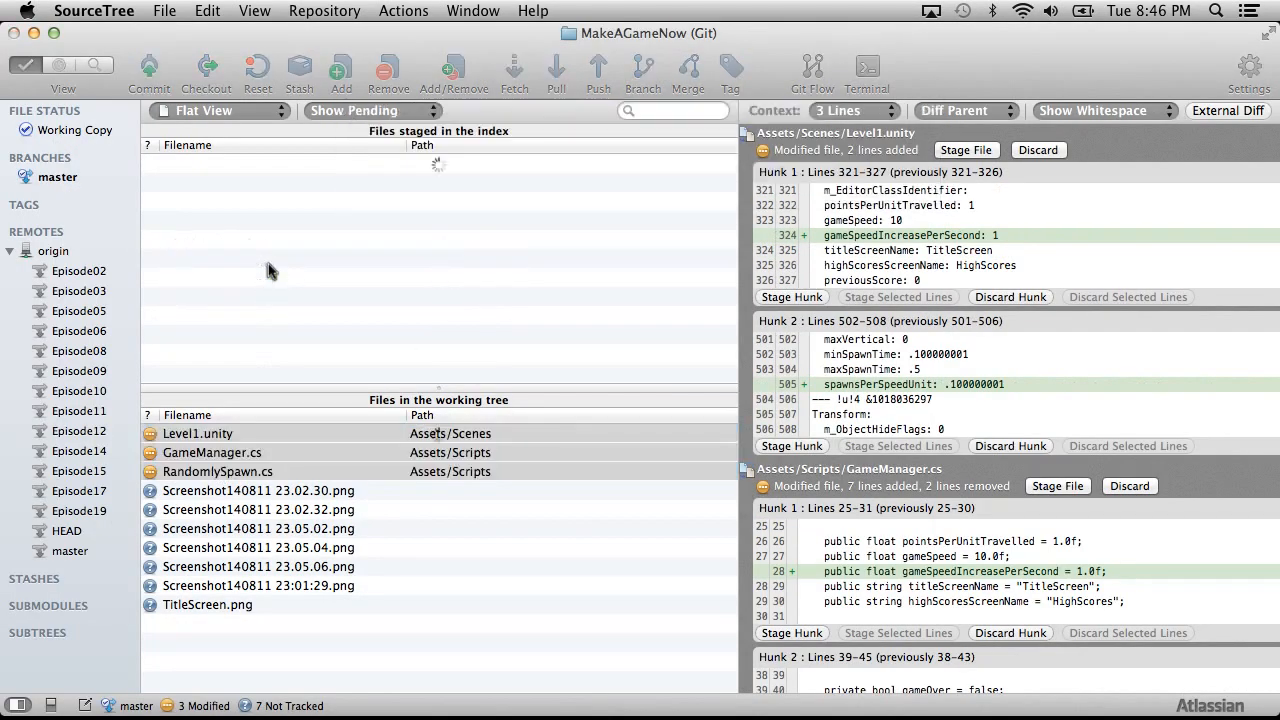
left_click(149, 72)
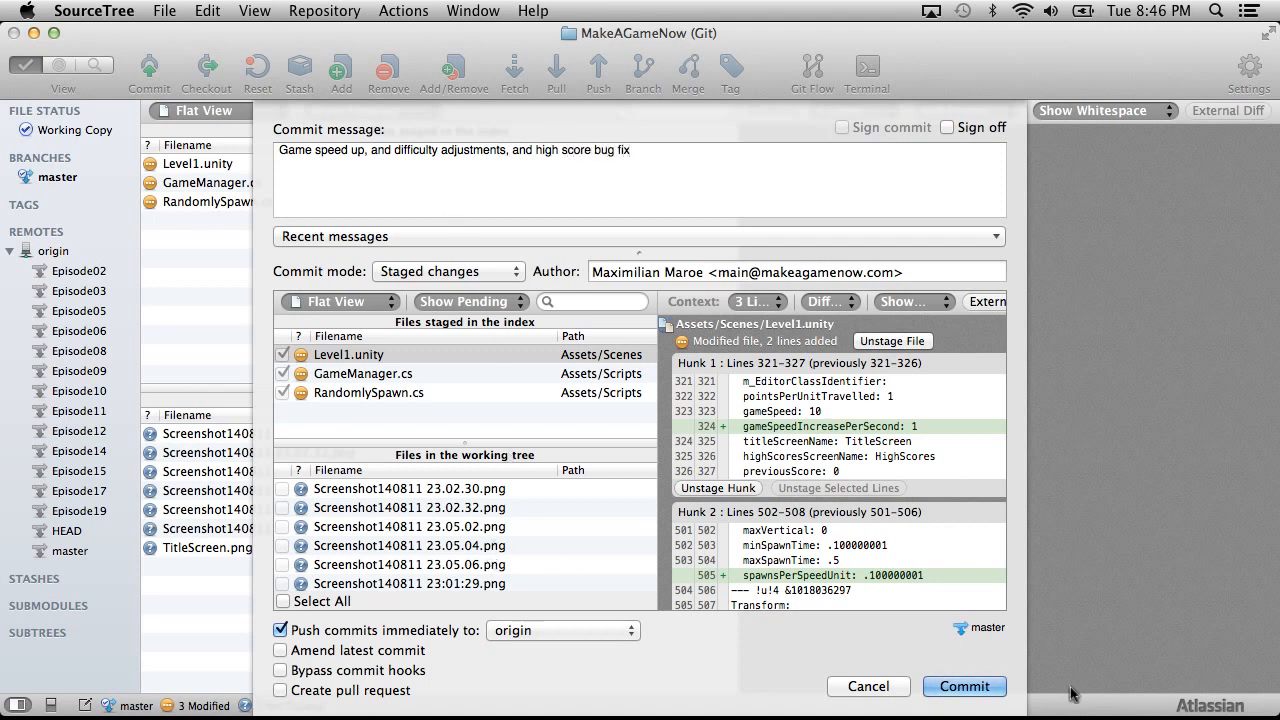
left_click(967, 690)
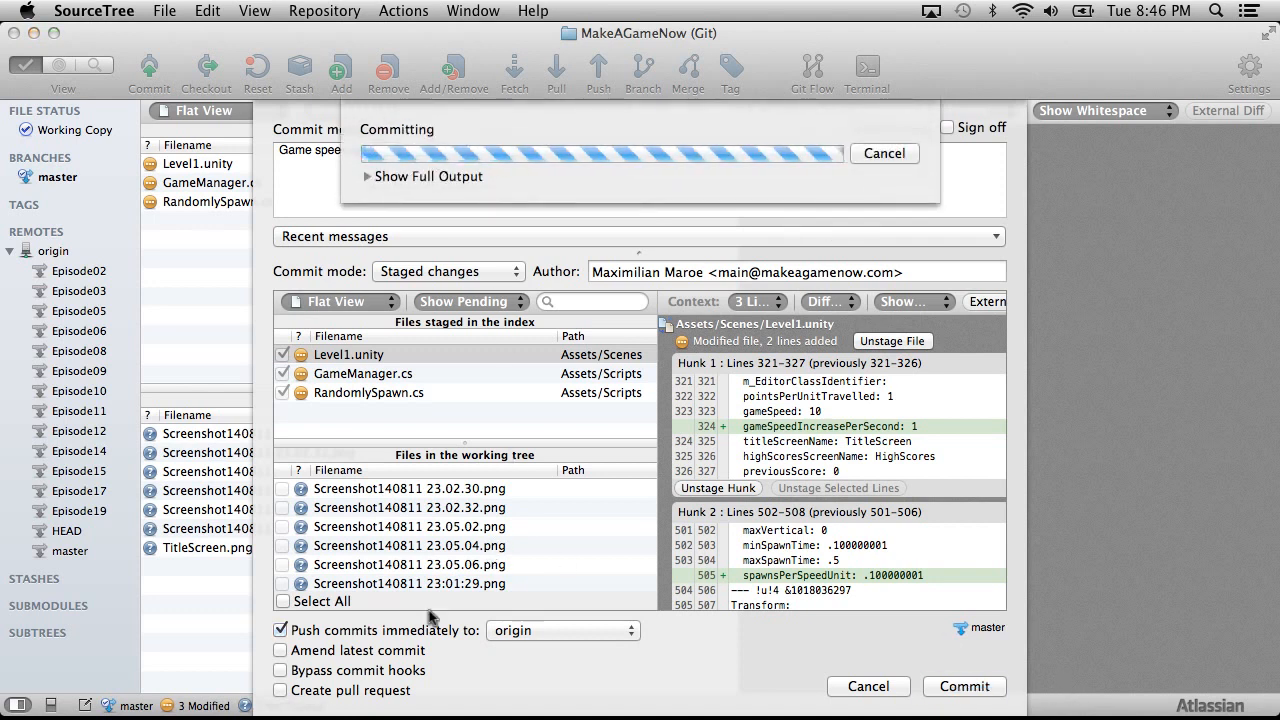
Switch to the MakeAGameNow Asana project in Chrome, add a "Bugs:" section and move it above "Mobile-only Bugs:"
key("super+Tab")
left_click(458, 46)
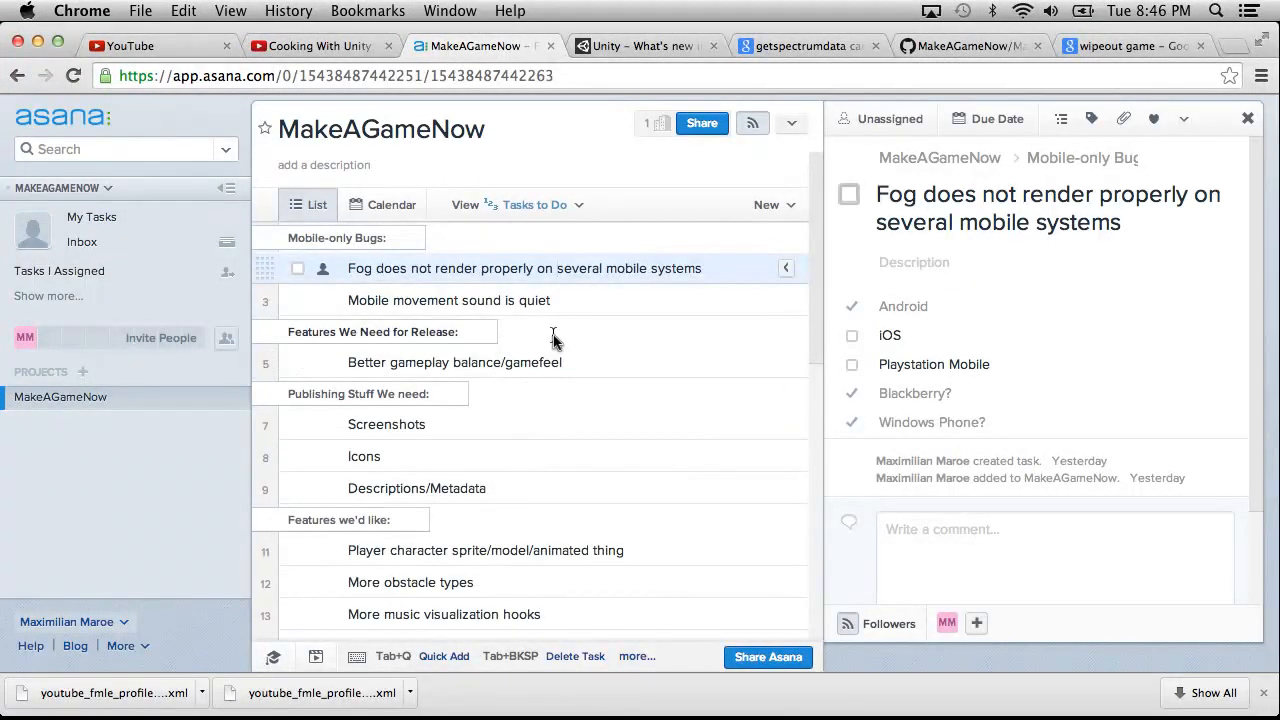
left_click(596, 360)
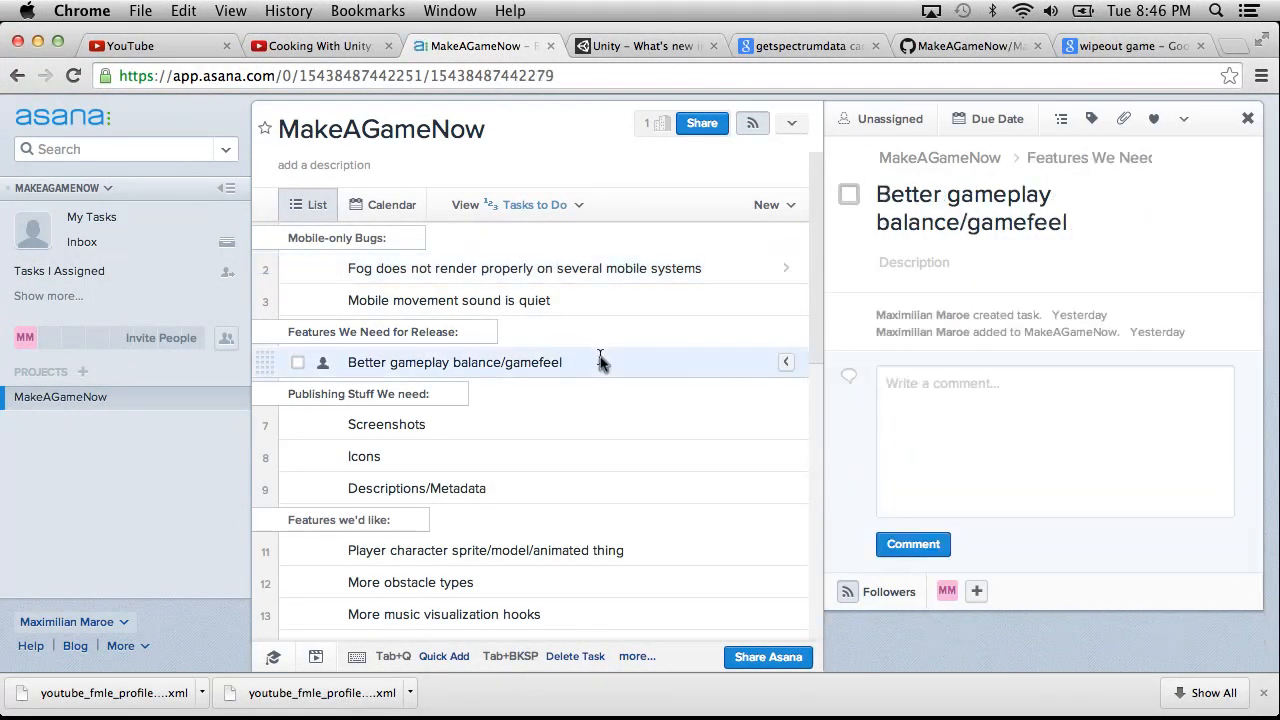
left_click(542, 491)
key("Return")
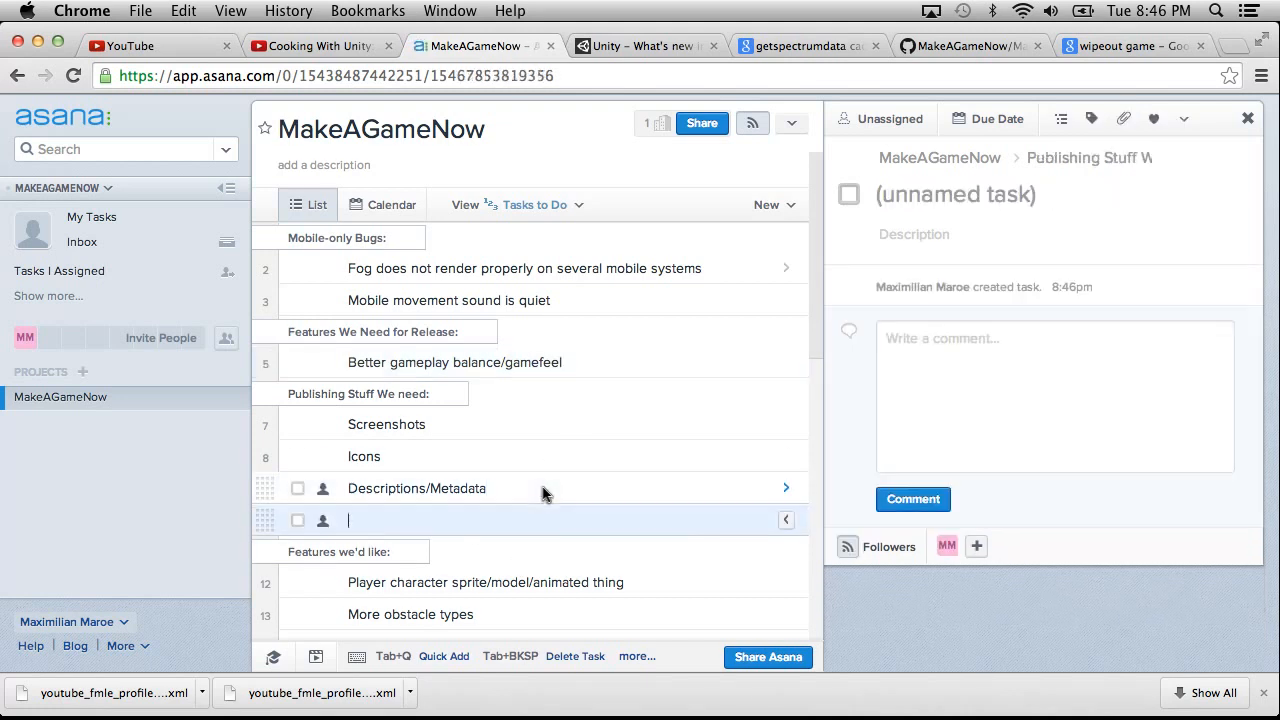
type("Bugs:")
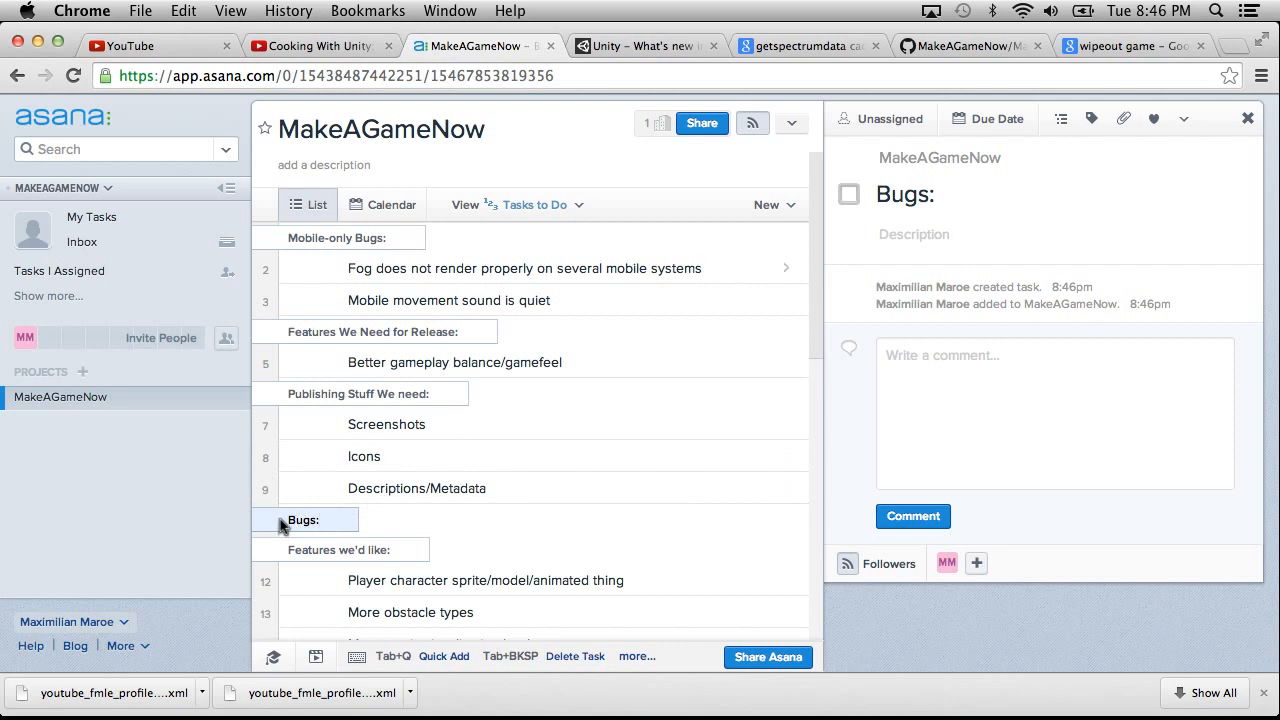
left_click_drag(270, 386, 281, 341)
left_click_drag(263, 228, 265, 232)
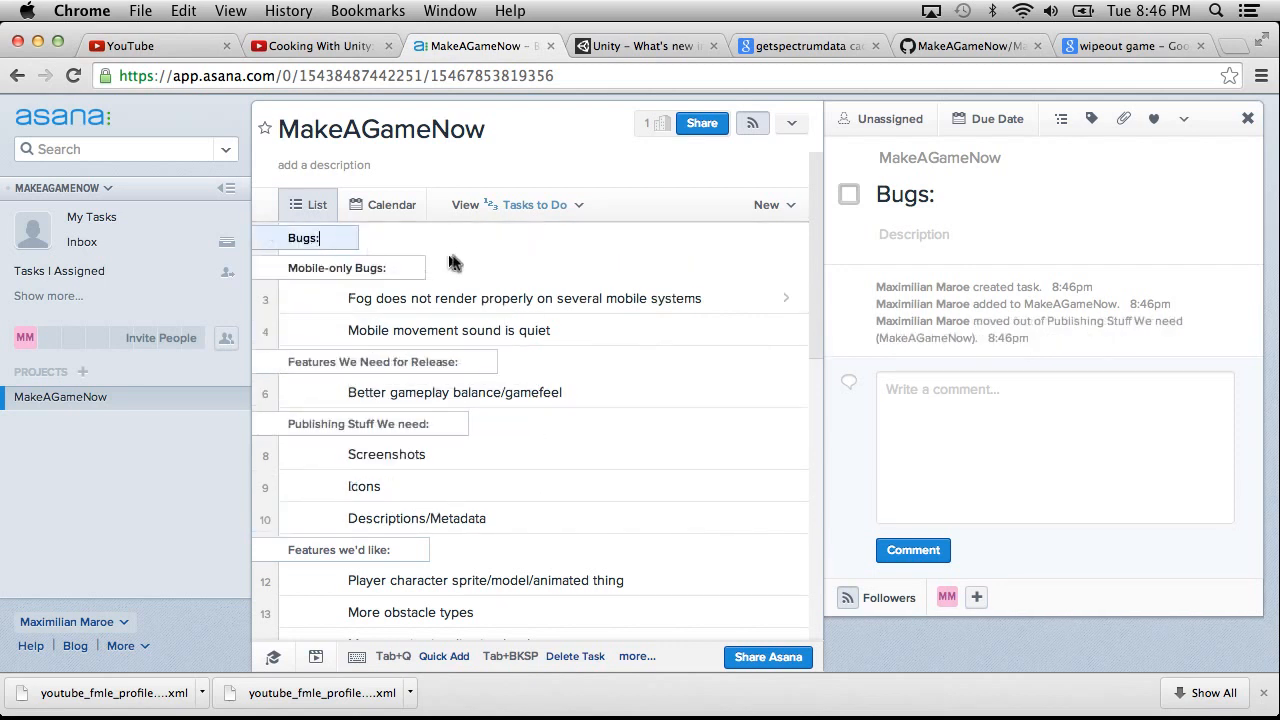
Add the task "Audio visualizer takes into account the player sounds" under the Bugs section
key("Return")
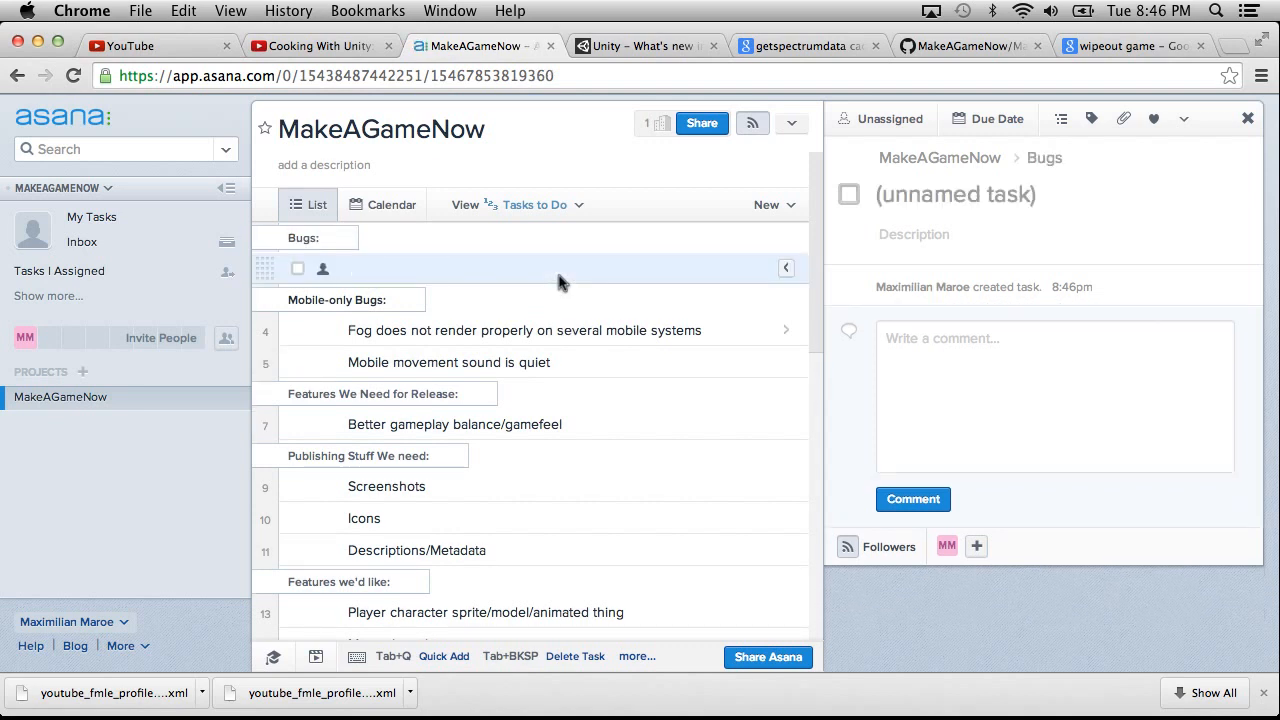
type("Audio")
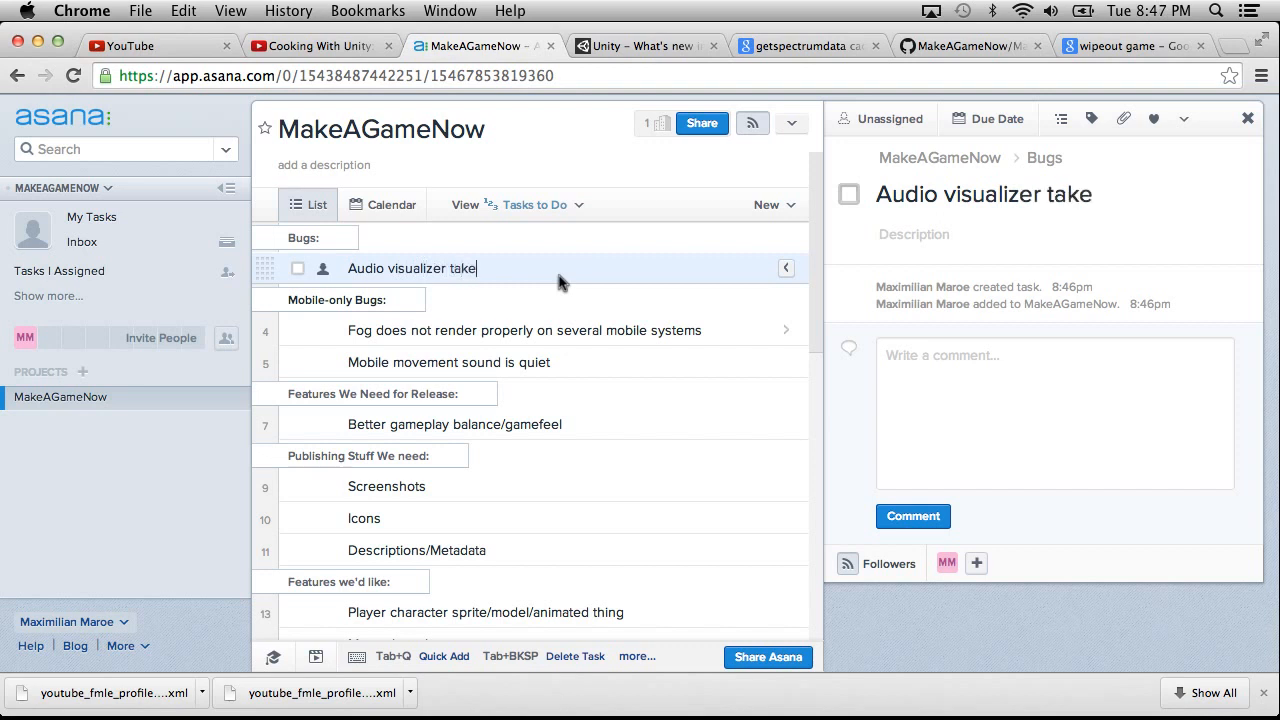
type("visualizer takes into accou")
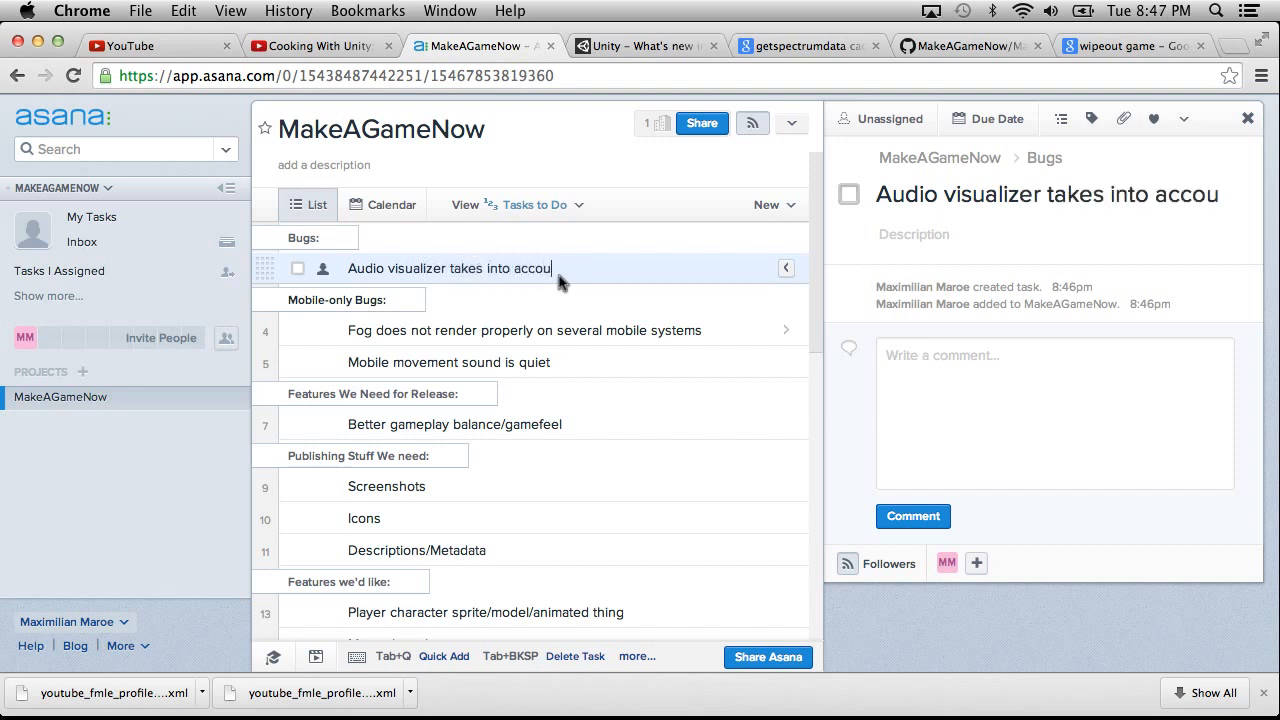
type("nt the player sounds")
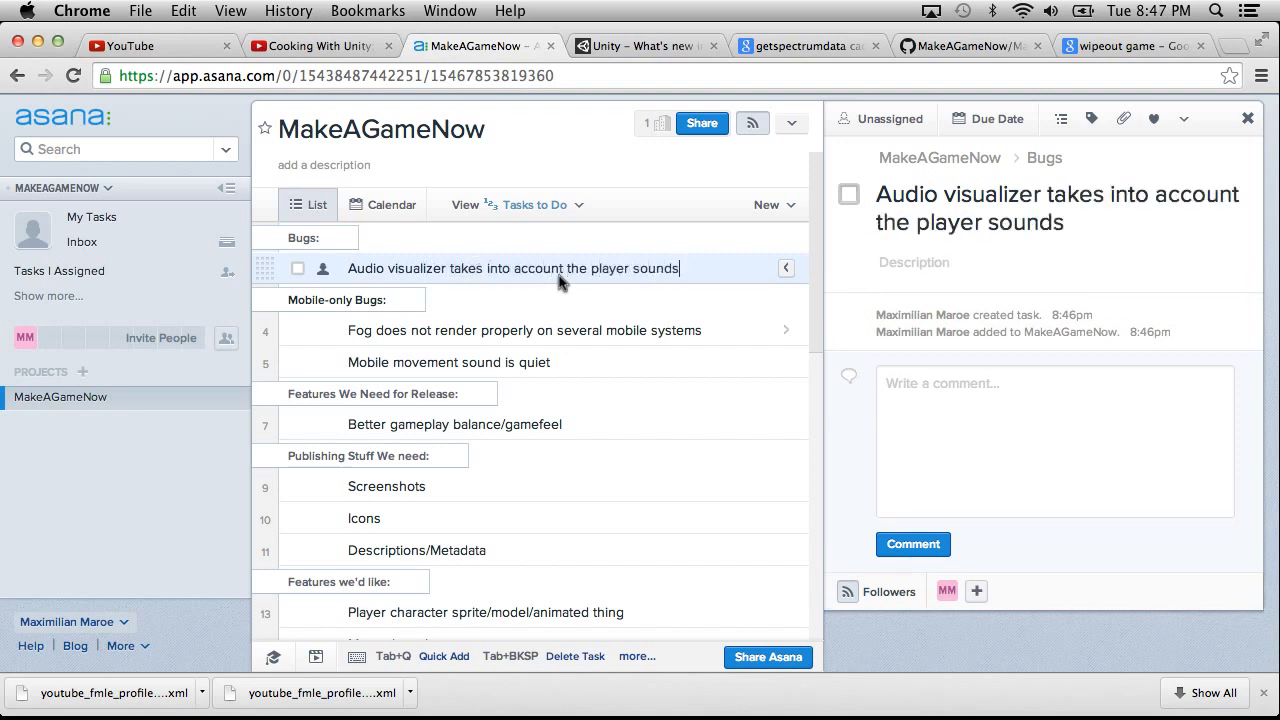
left_click(140, 10)
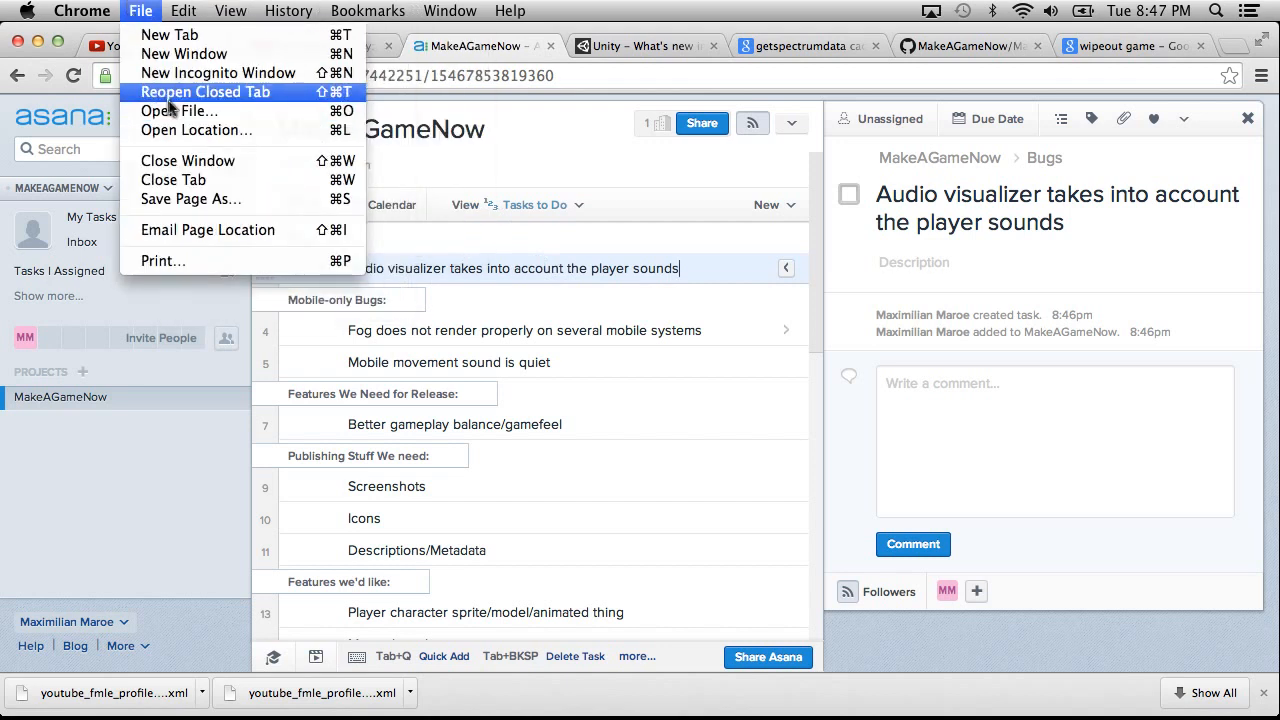
Post the comment "We may or may not care about actually fixing this" on the audio visualizer bug task
left_click(1020, 468)
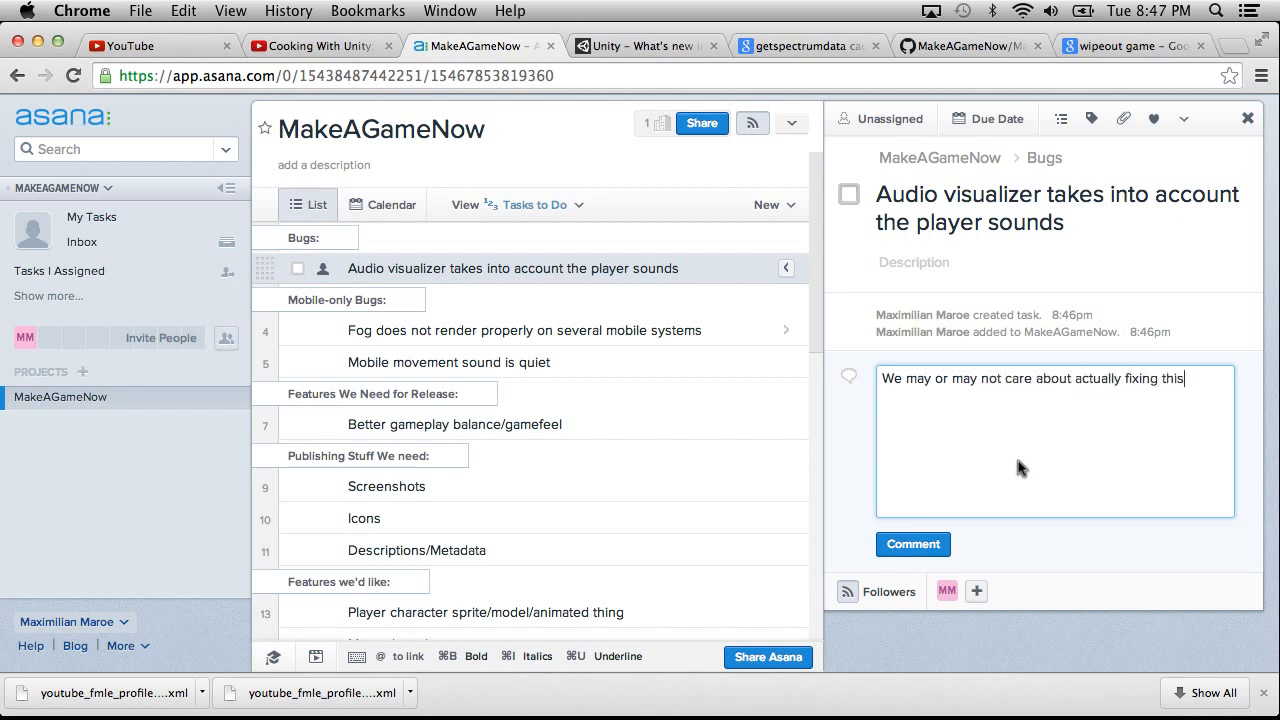
left_click(901, 546)
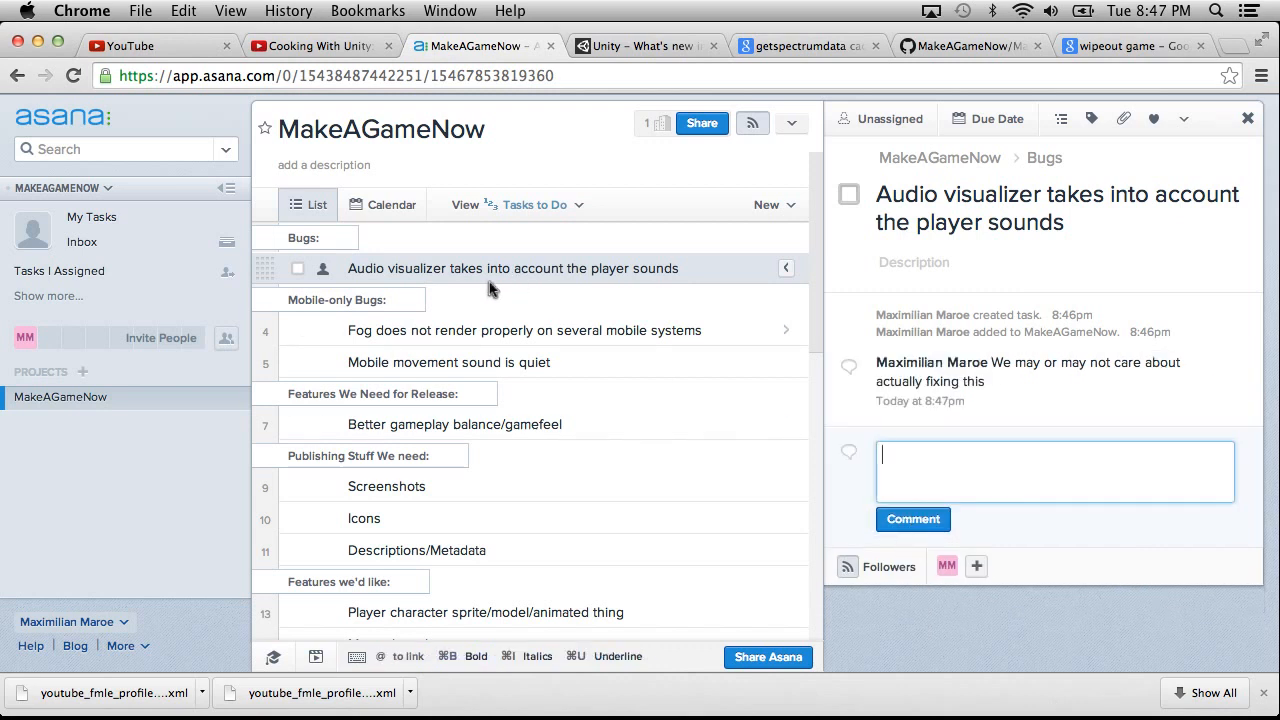
key("super+Tab")
key("ctrl+Left")
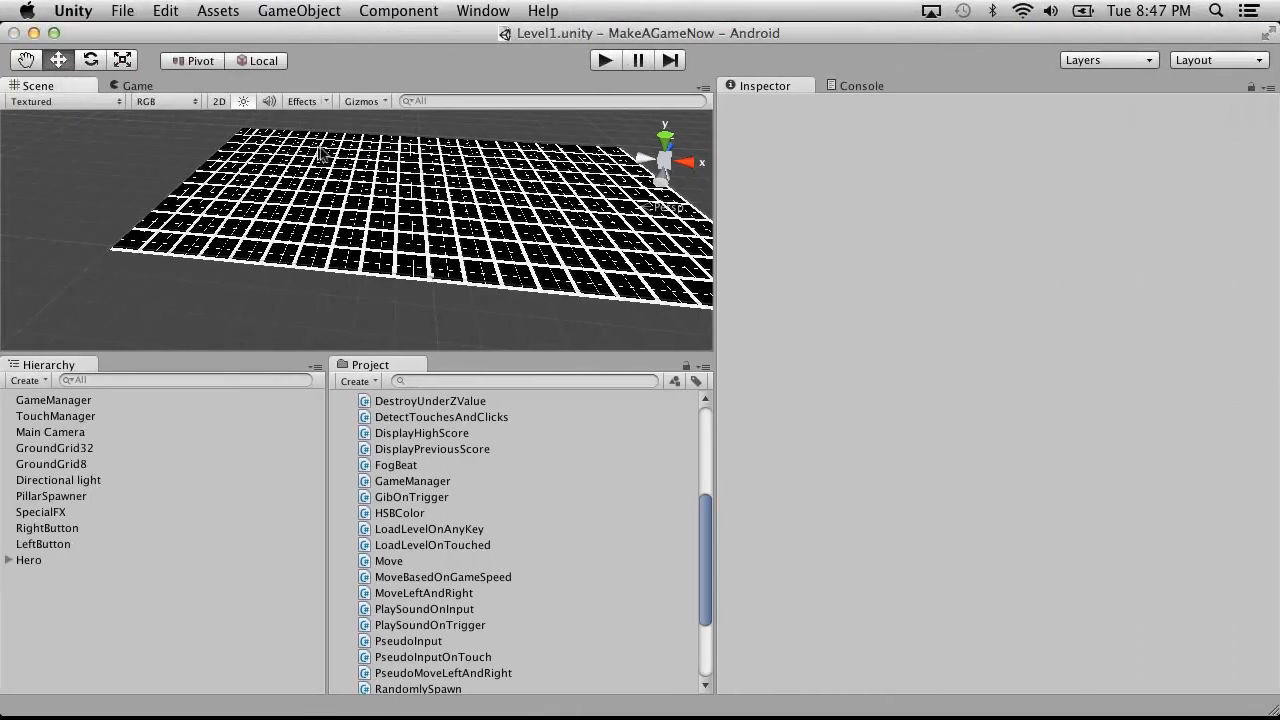
key("ctrl+Right")
key("ctrl+Right")
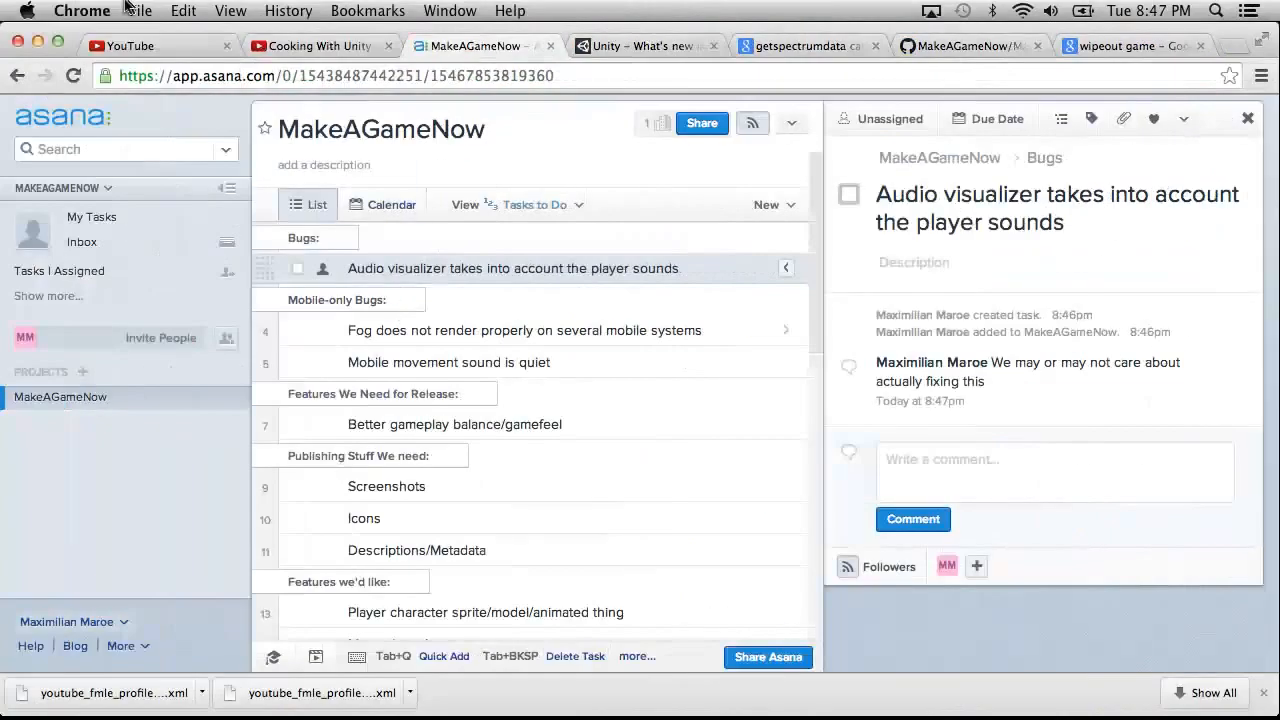
Close the Ep. 20 YouTube page and read the full comment list of the Ep. 21 video
left_click(300, 45)
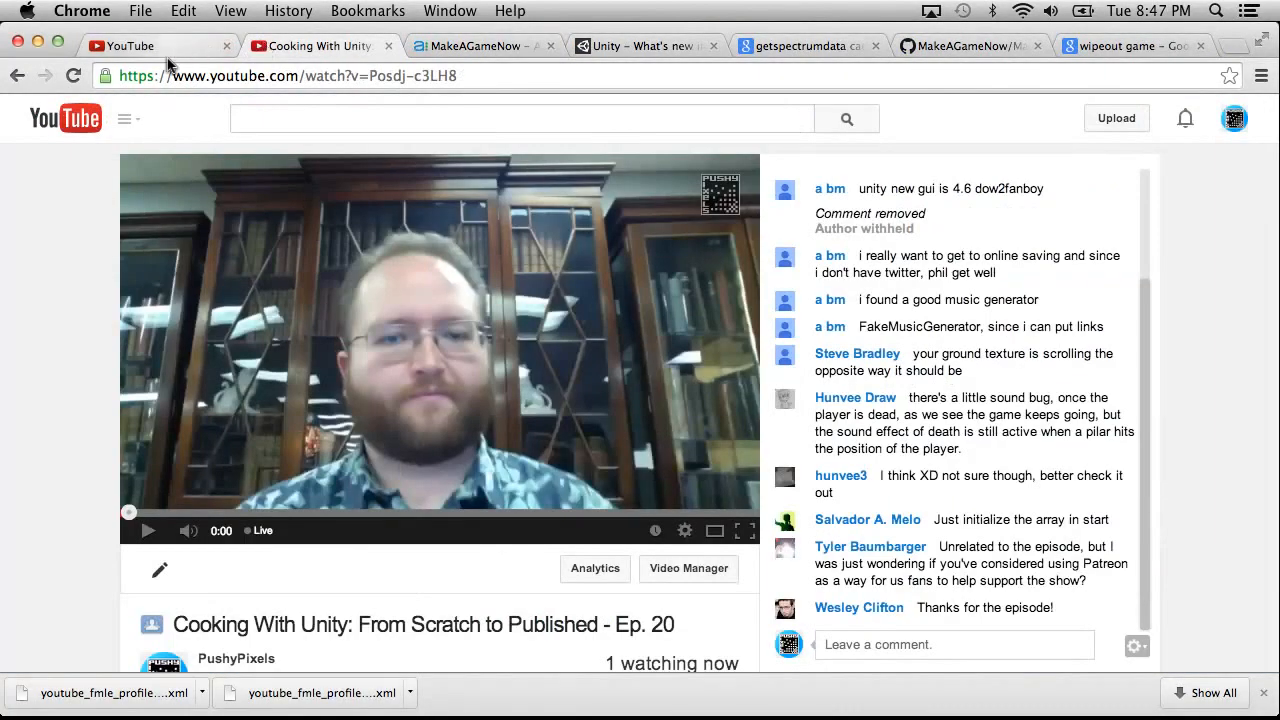
left_click(388, 47)
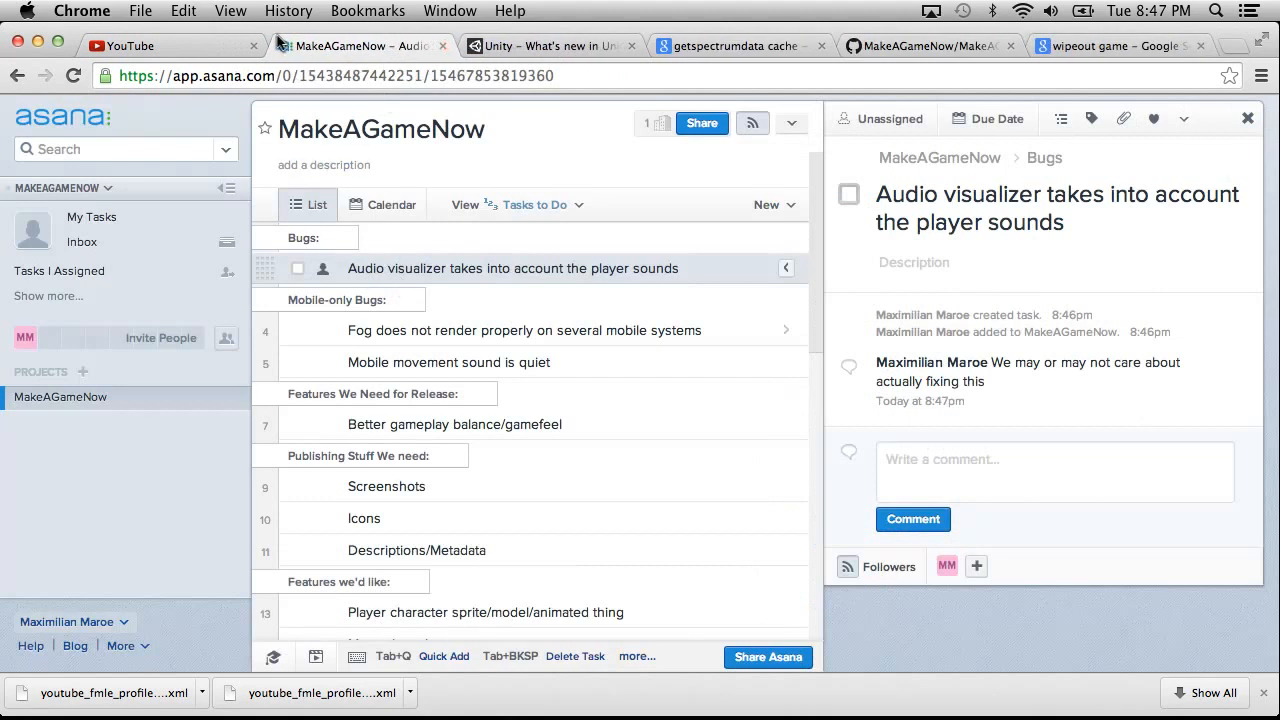
left_click(183, 50)
right_click(1137, 181)
left_click(1060, 189)
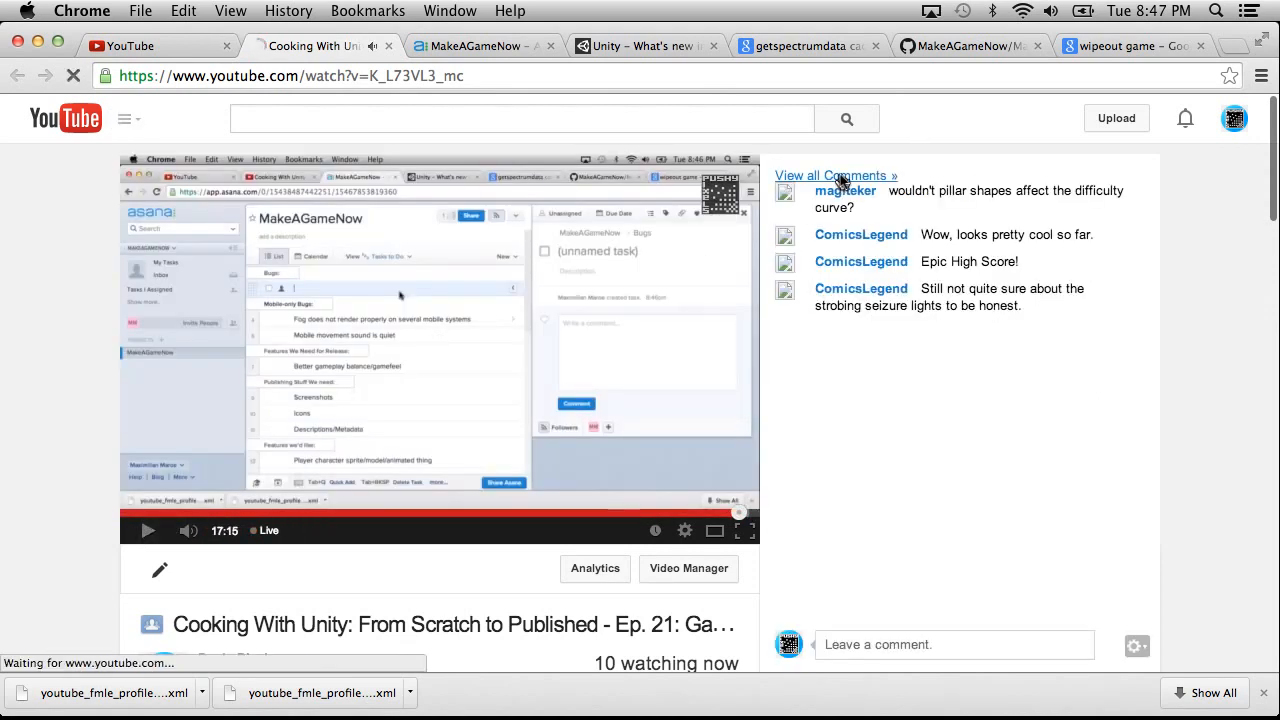
scroll(504, 480, "down", 3)
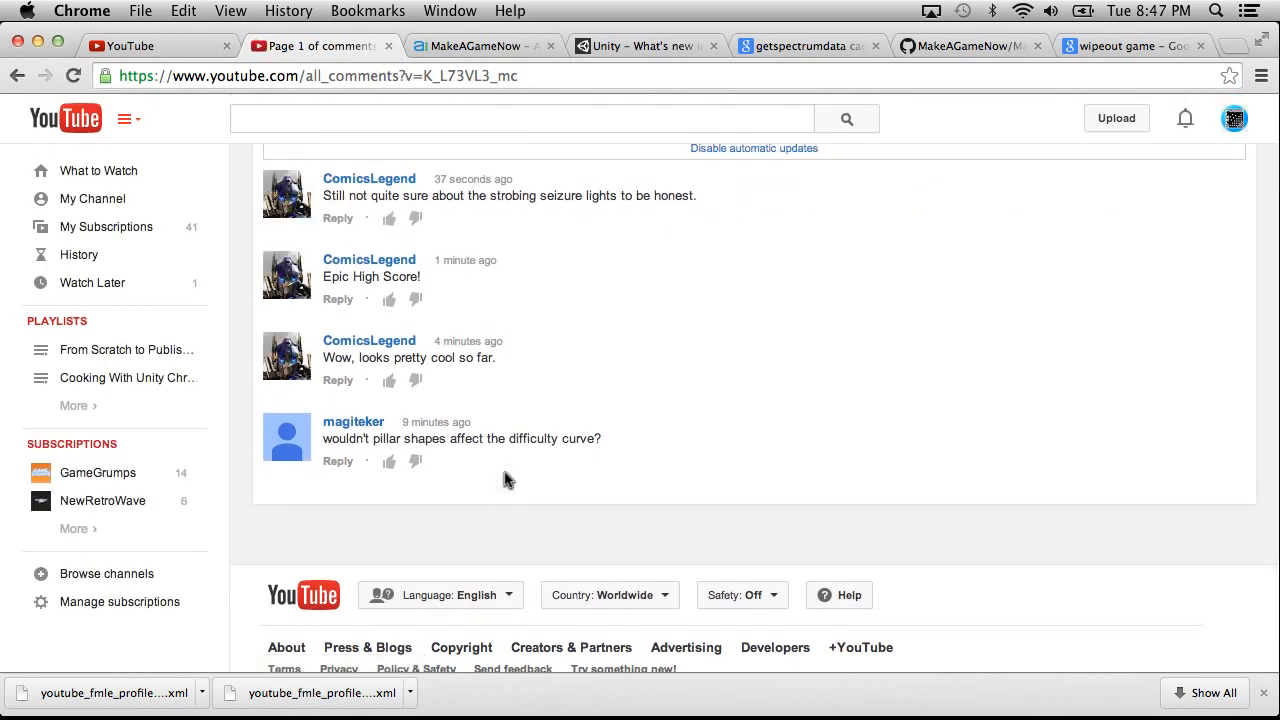
scroll(504, 480, "up", 2)
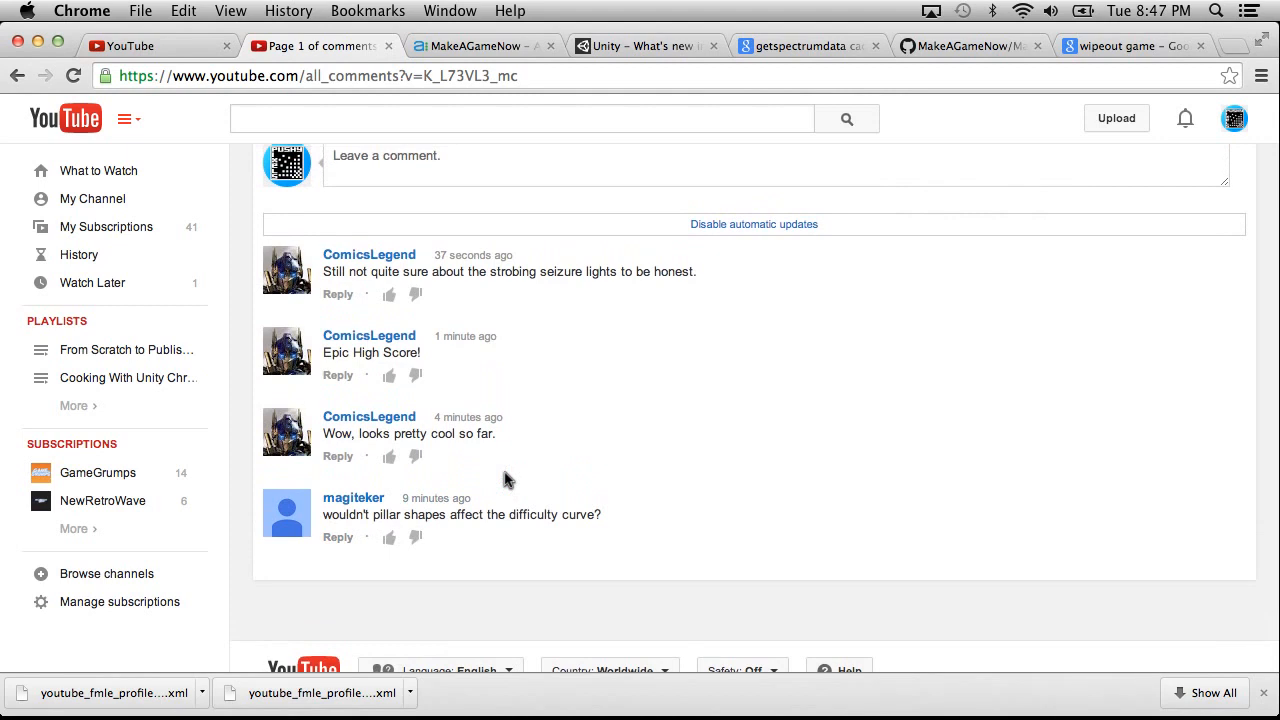
scroll(504, 480, "up", 1)
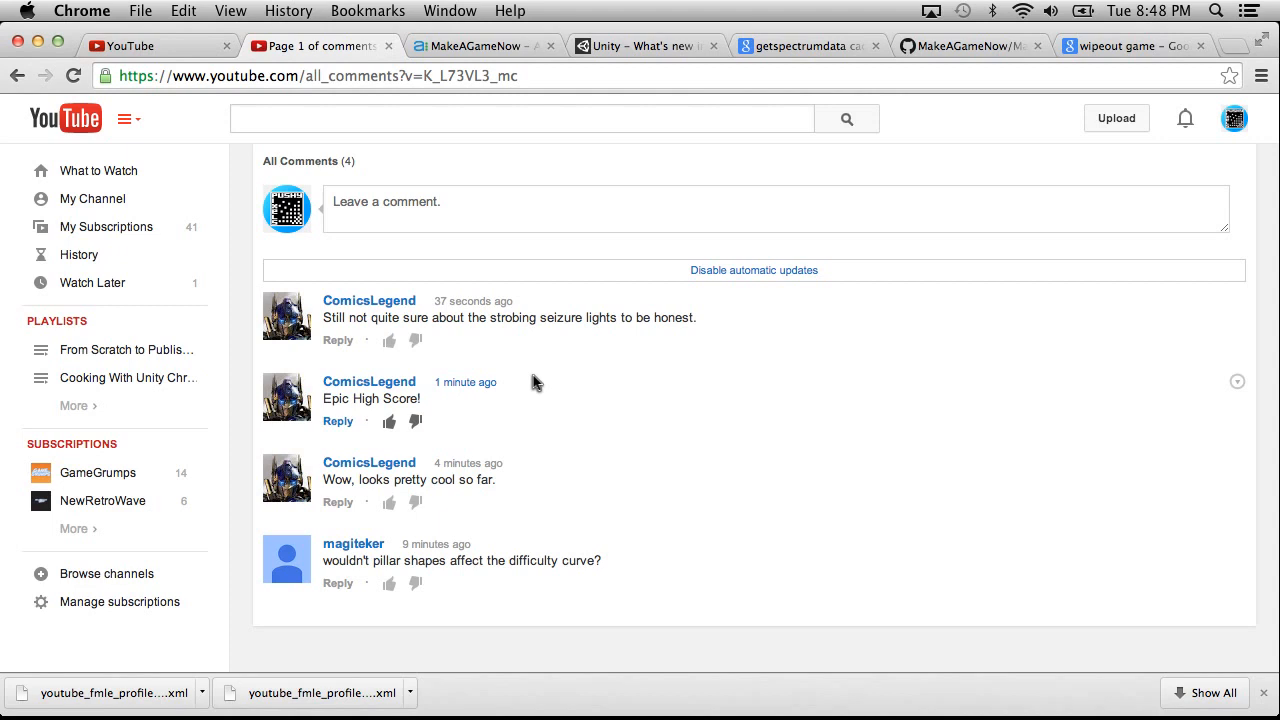
left_click(165, 46)
left_click(300, 48)
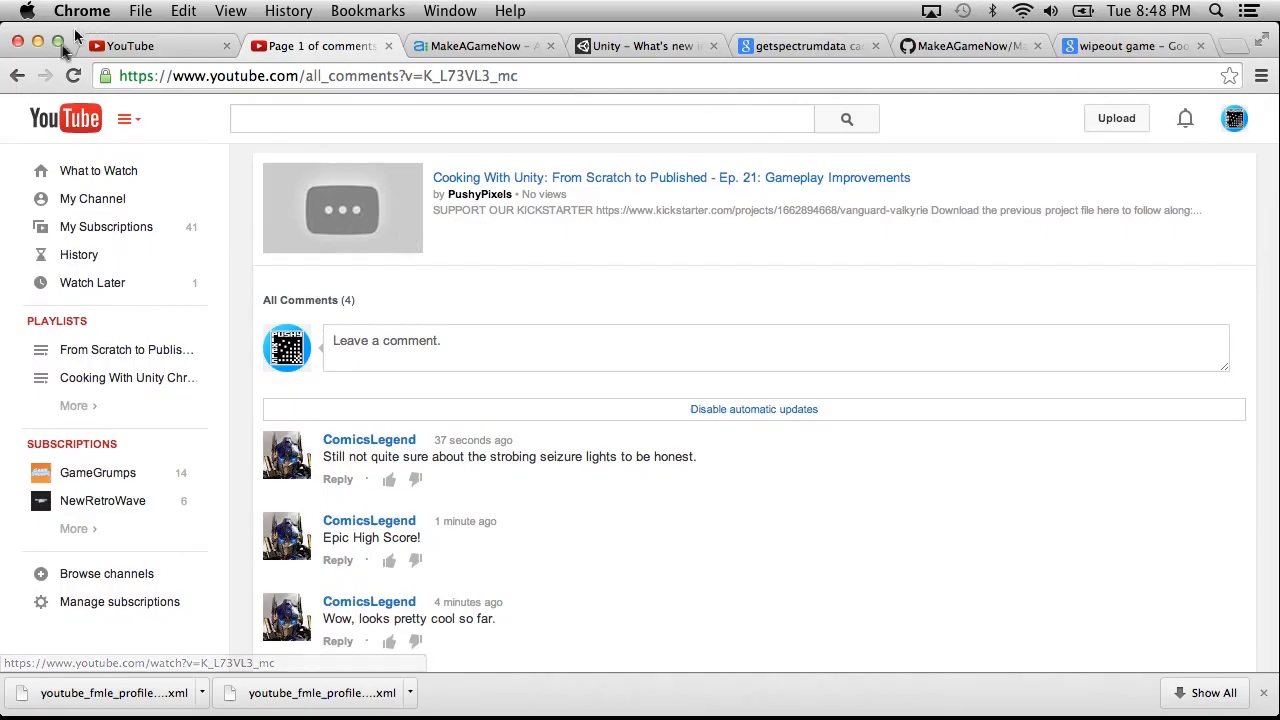
Switch to Unity and run a brief play test of Level1 before stopping it
key("super+Tab")
key("super+Tab")
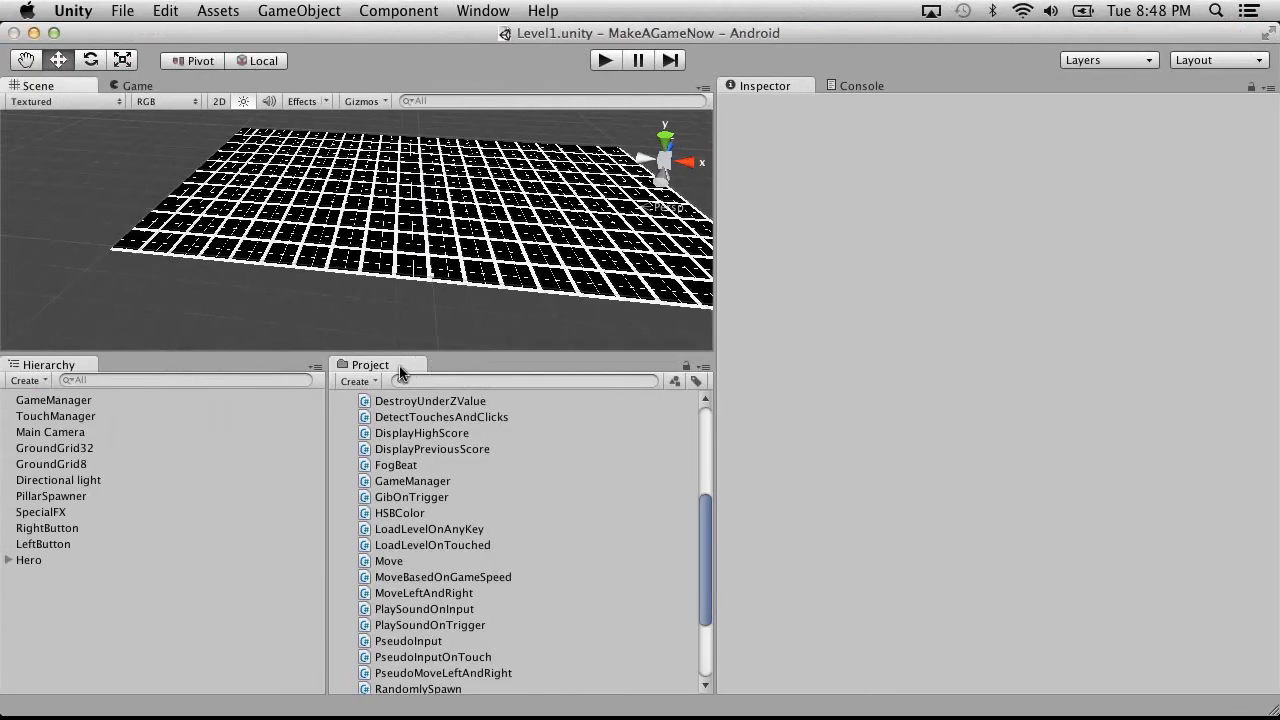
left_click(606, 60)
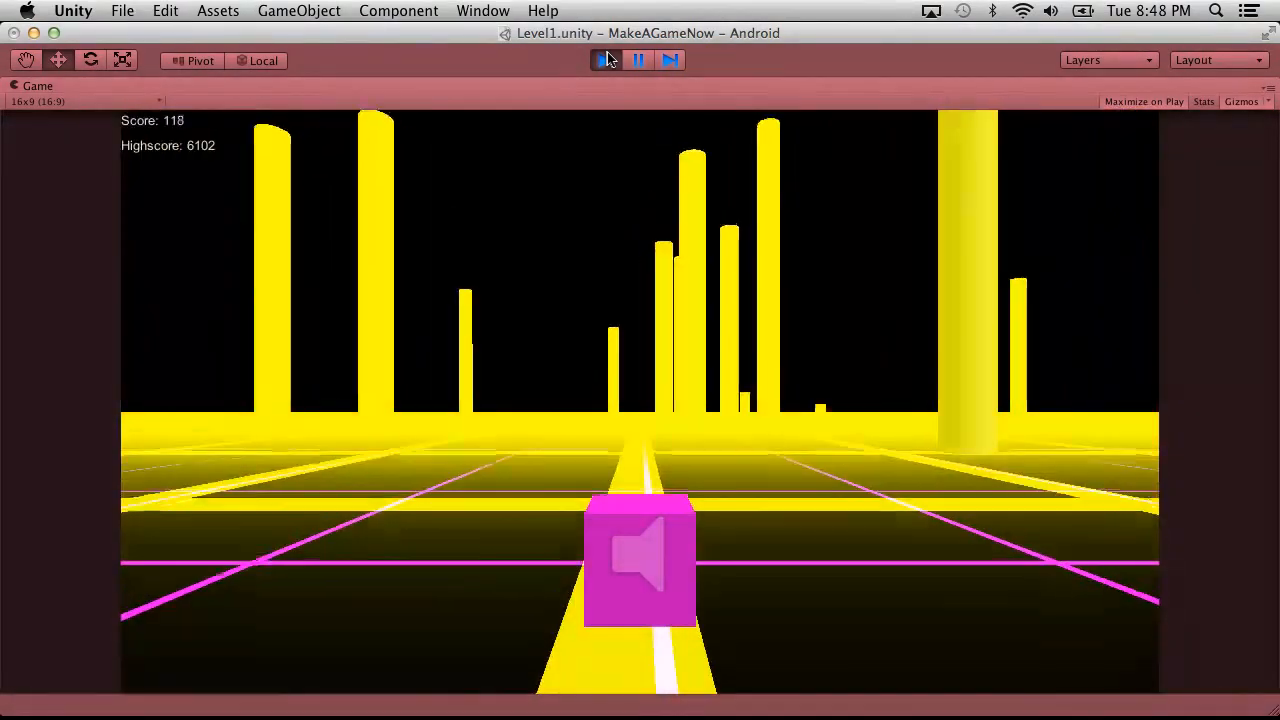
left_click(605, 60)
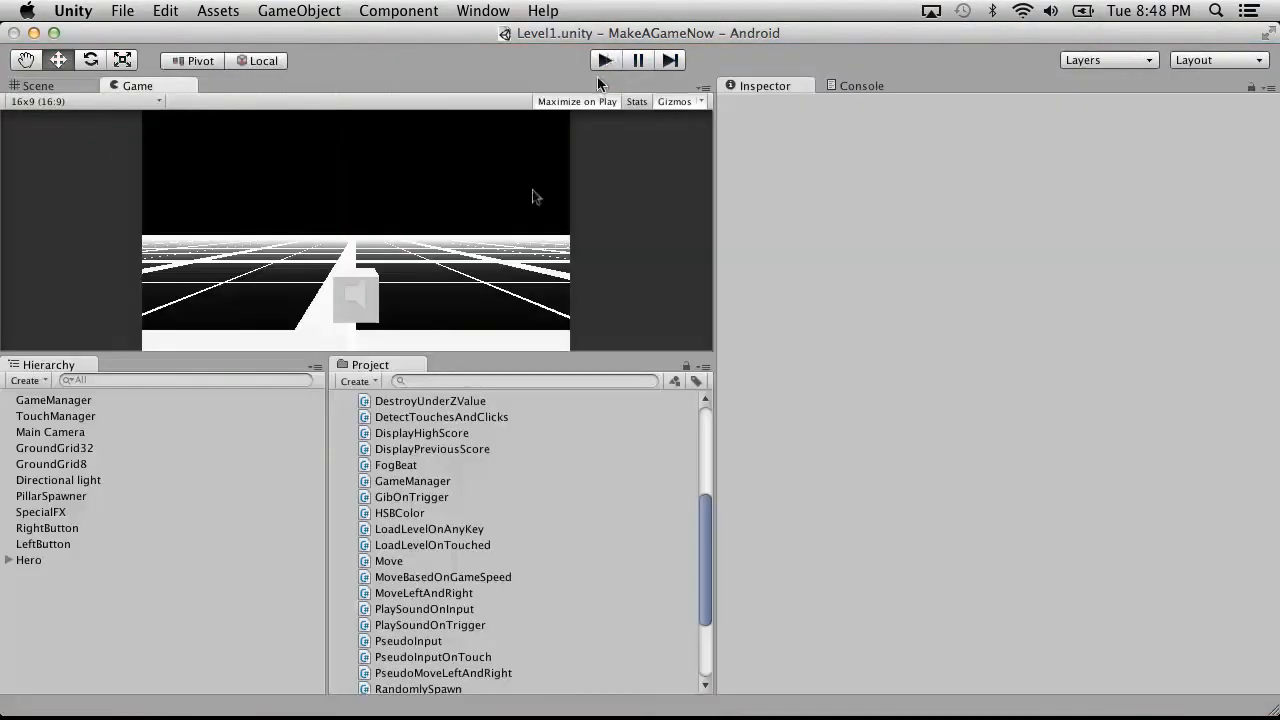
Run the game and try lowering the Fog Beat Amplitude Multiplier on SpecialFX to -1.66 during play
left_click(606, 60)
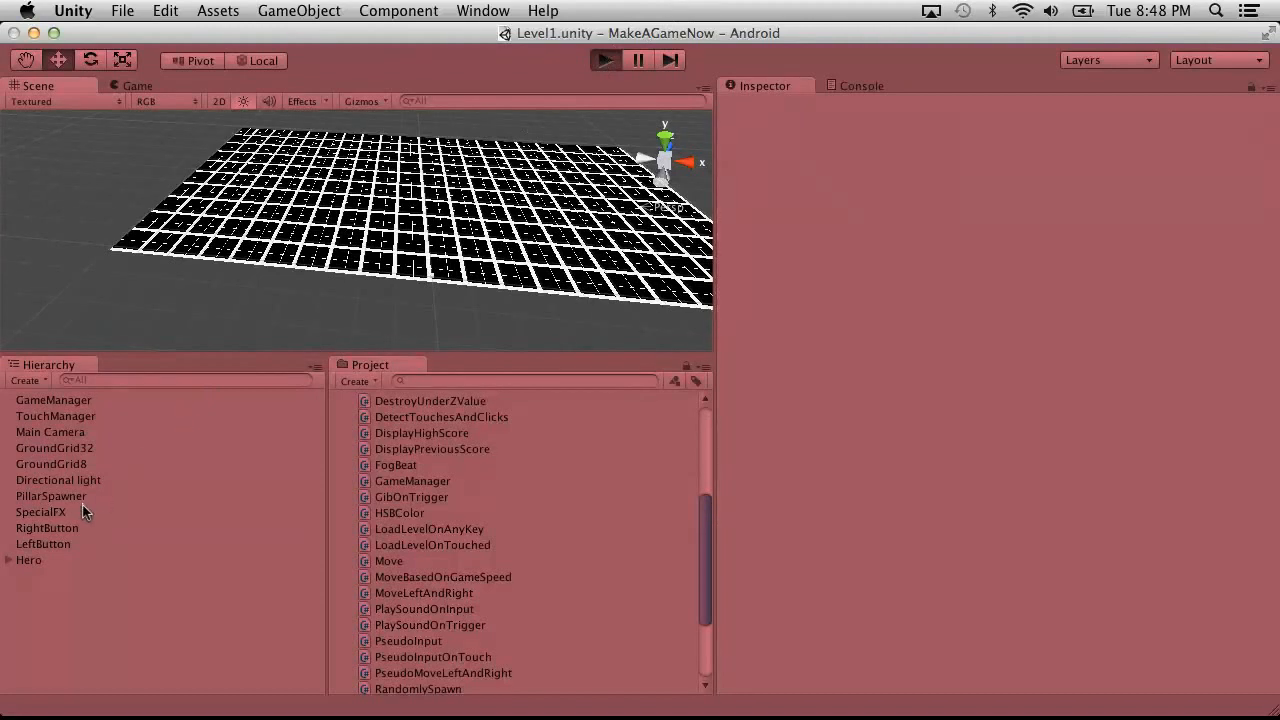
key("shift+space")
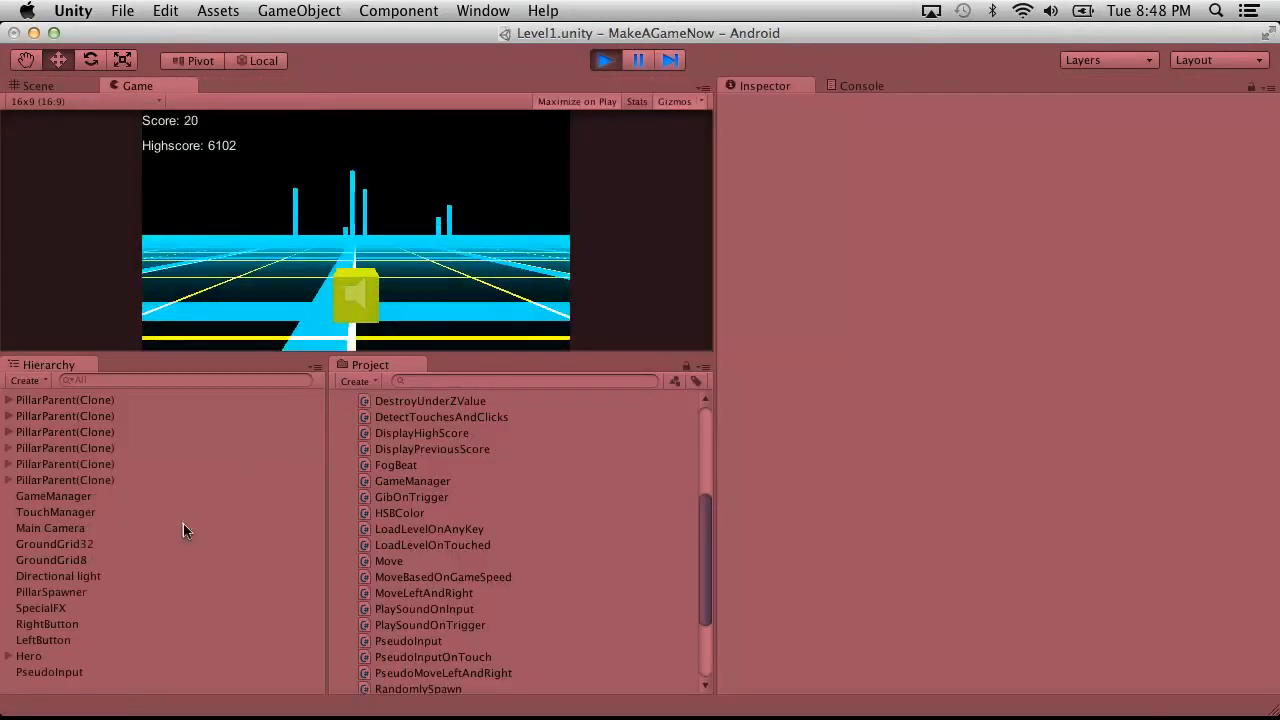
left_click(59, 548)
left_click(58, 606)
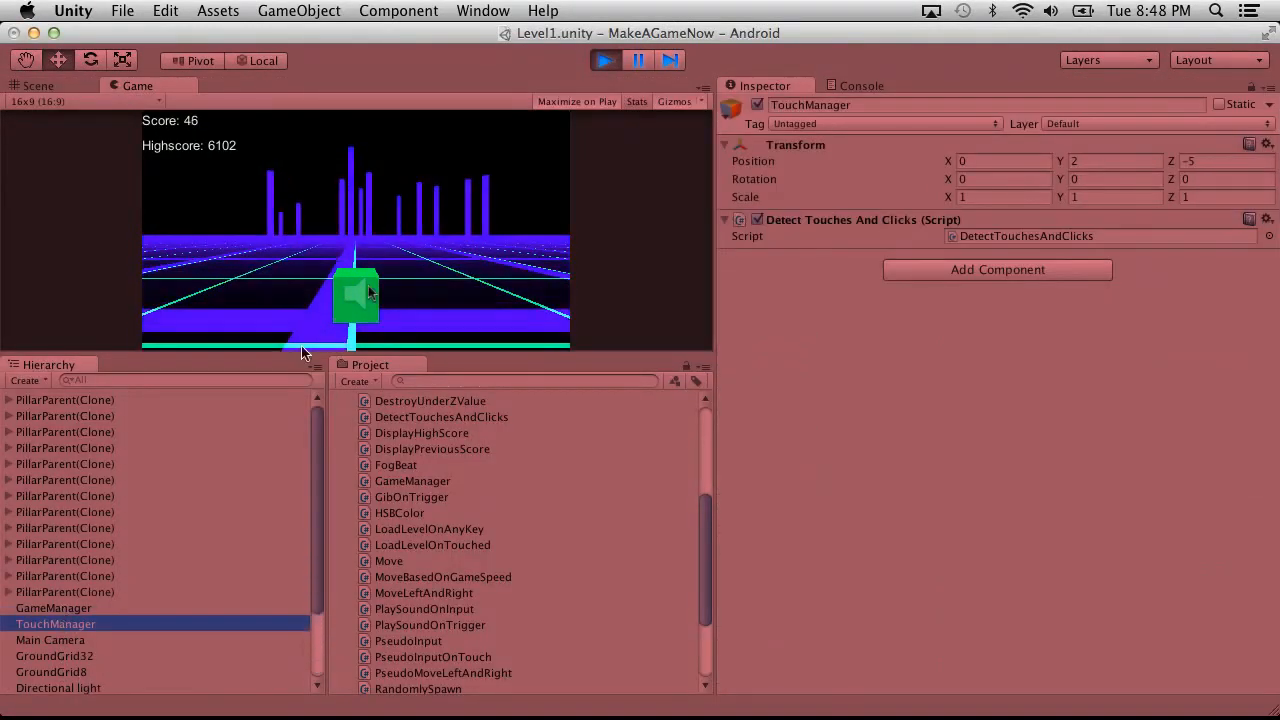
scroll(110, 545, "down", 2)
left_click(66, 639)
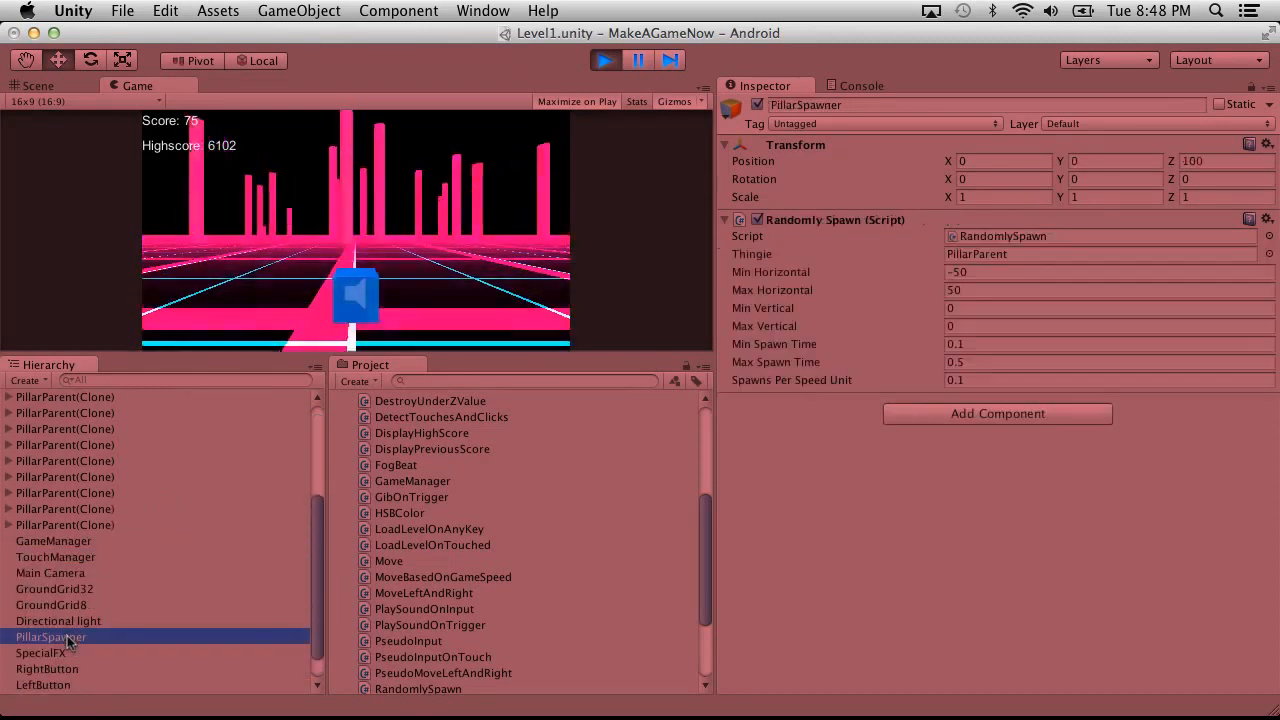
key("Down")
key("Up")
key("Down")
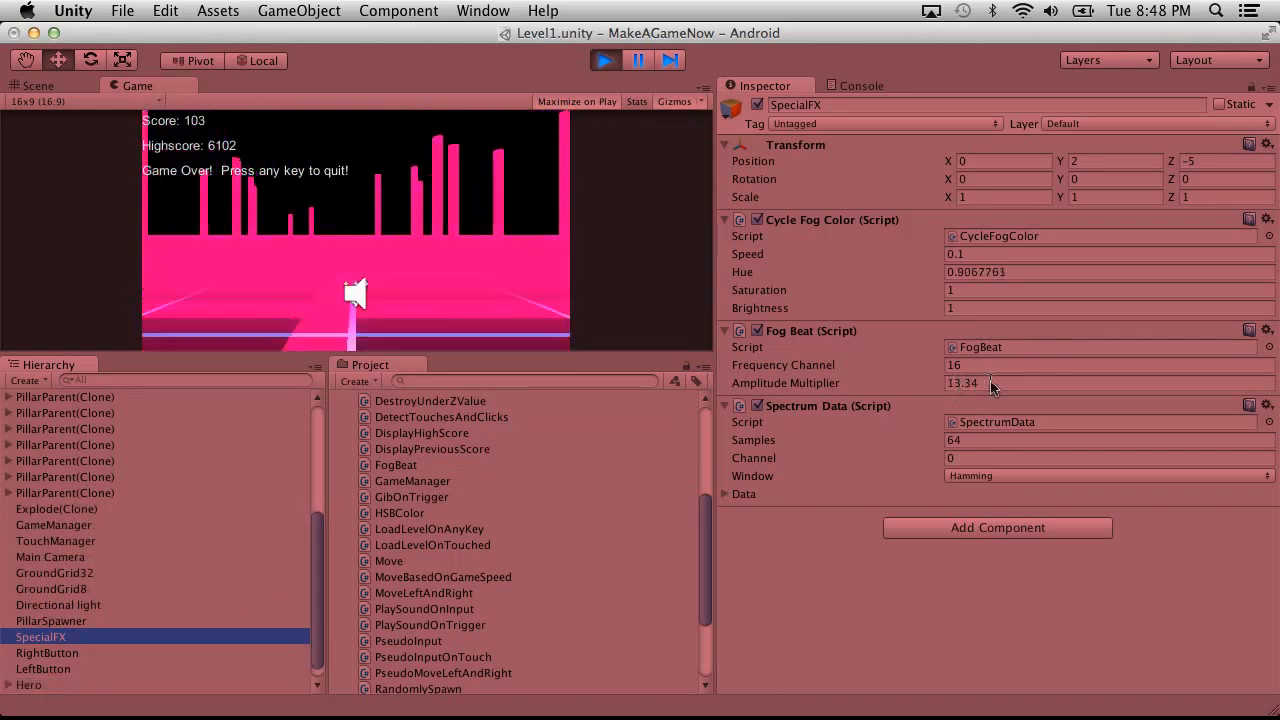
left_click_drag(923, 380, 407, 373)
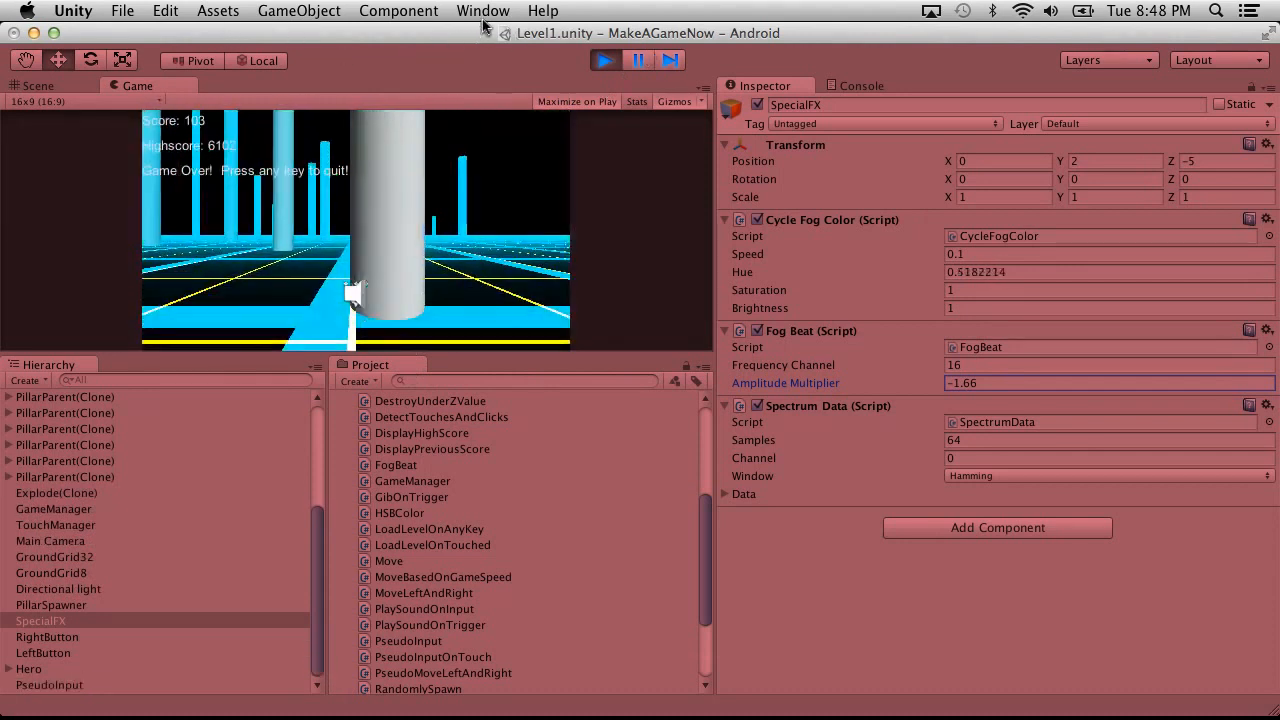
Start a new game from the title screen and pause it long enough to select the SpecialFX object
key("shift+space")
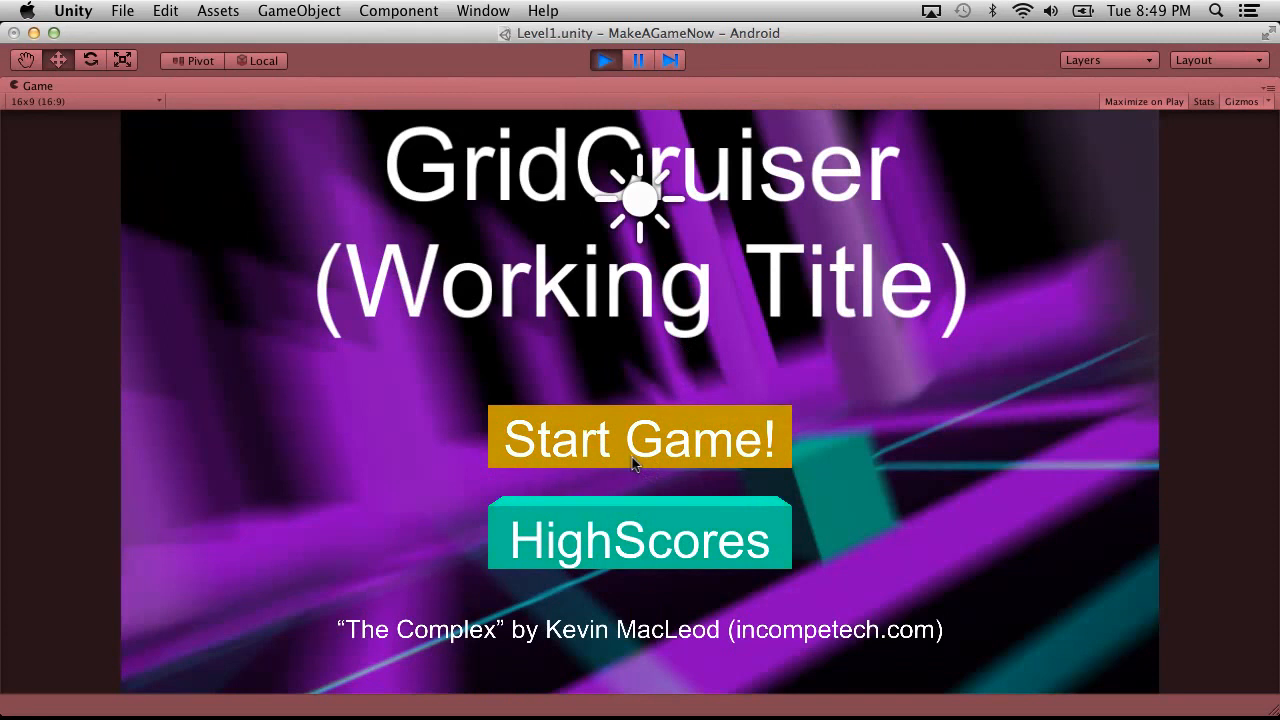
left_click(632, 457)
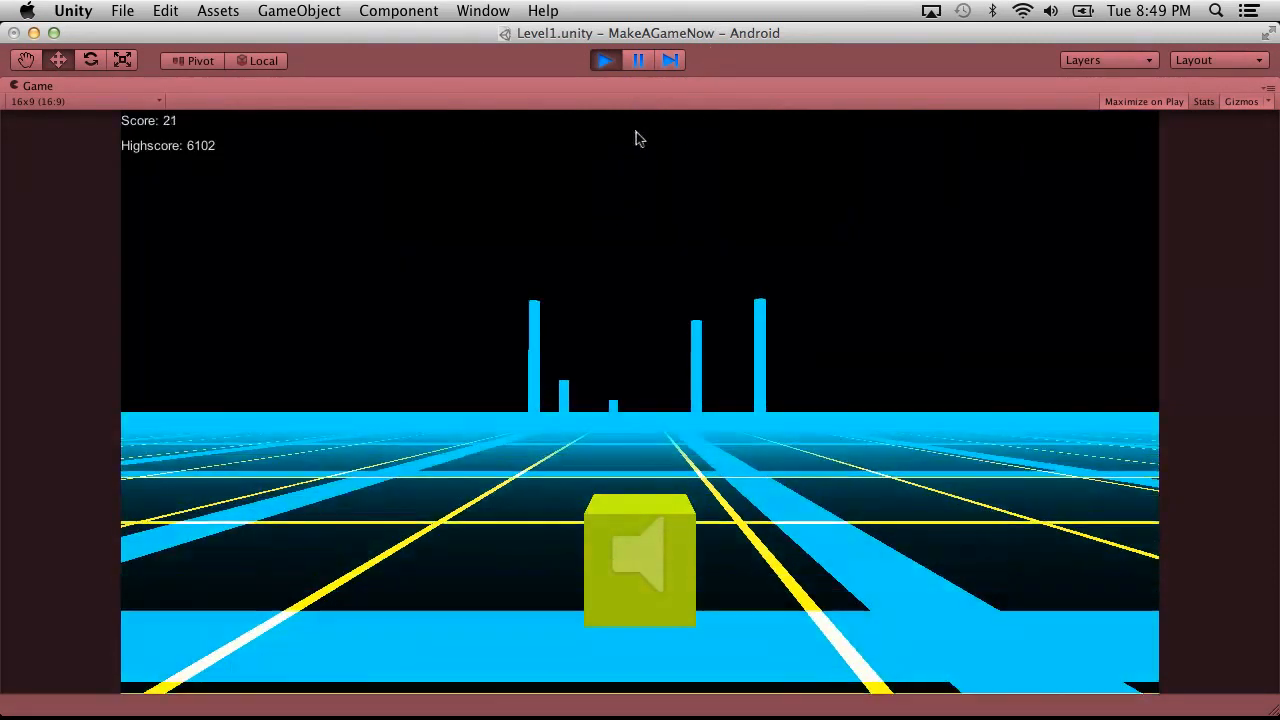
key("shift+space")
left_click(642, 61)
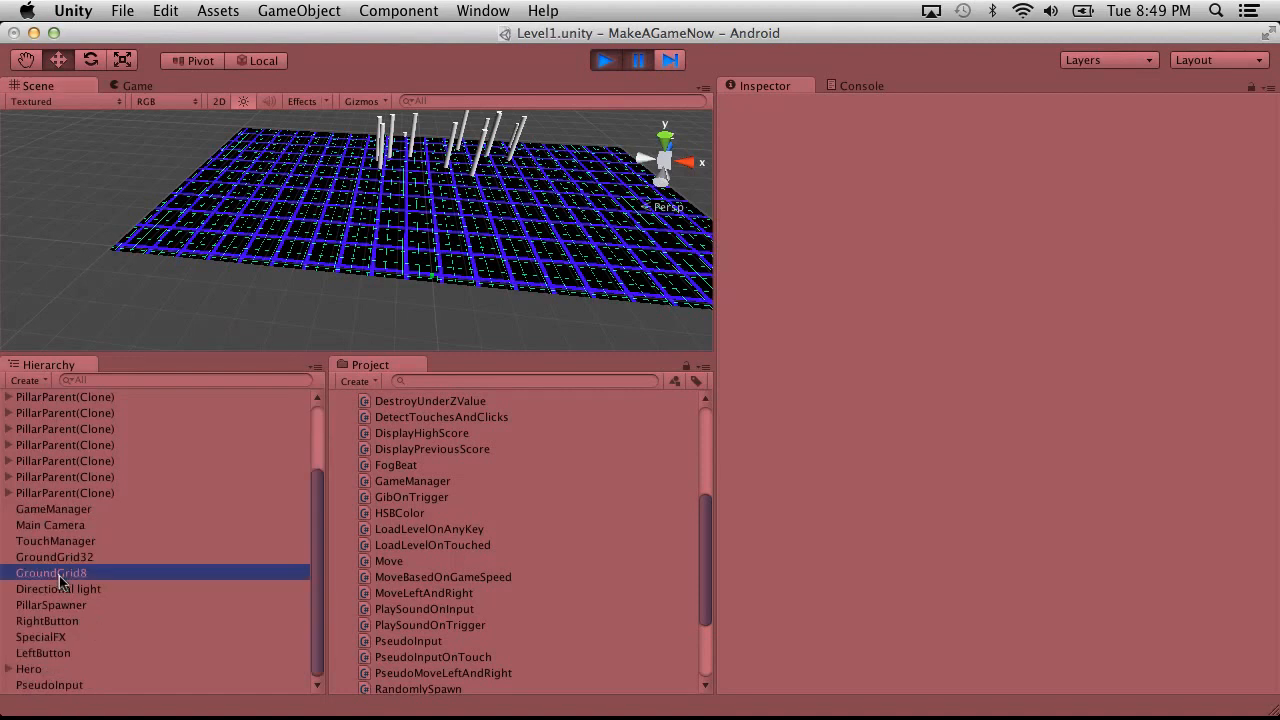
left_click(62, 575)
left_click(84, 619)
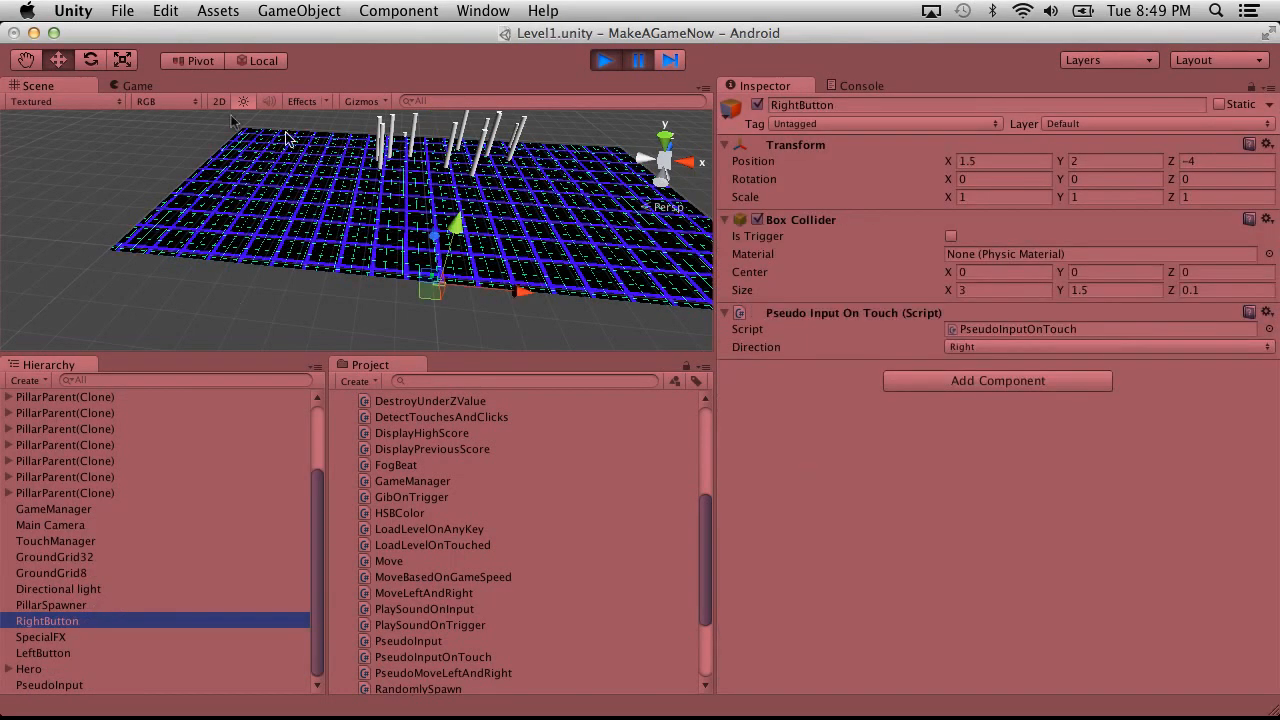
left_click(155, 86)
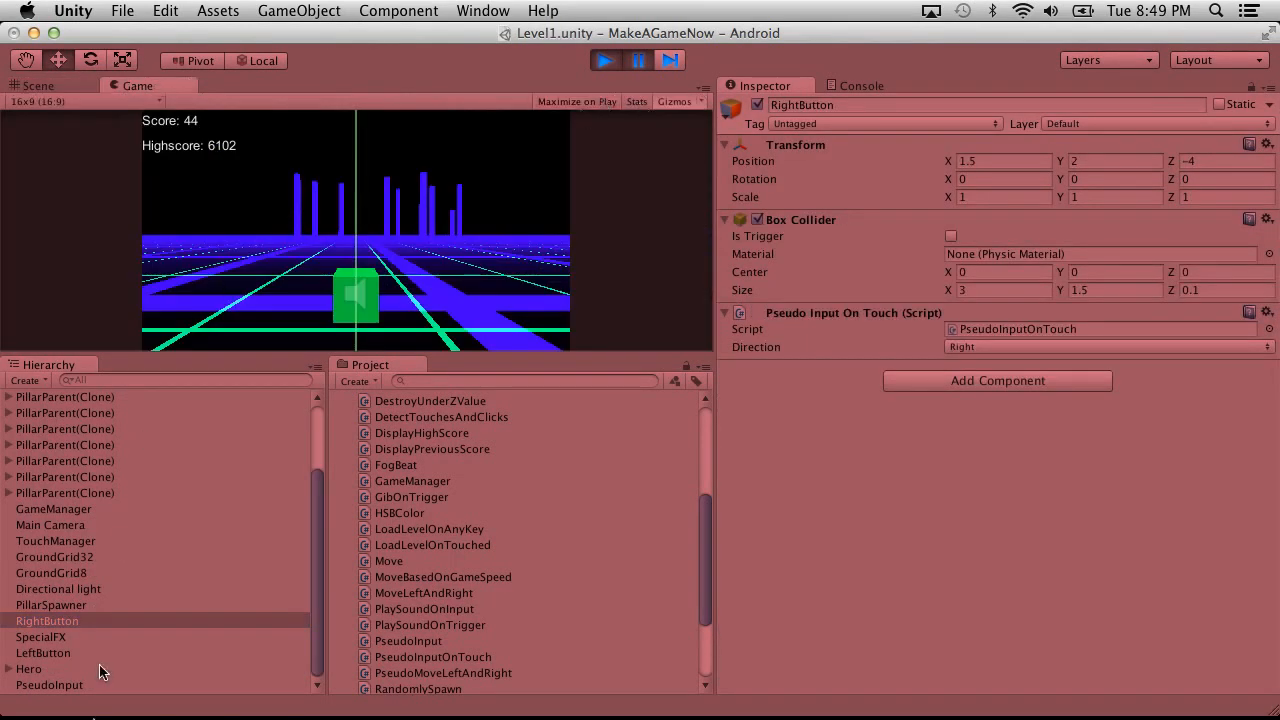
left_click(80, 638)
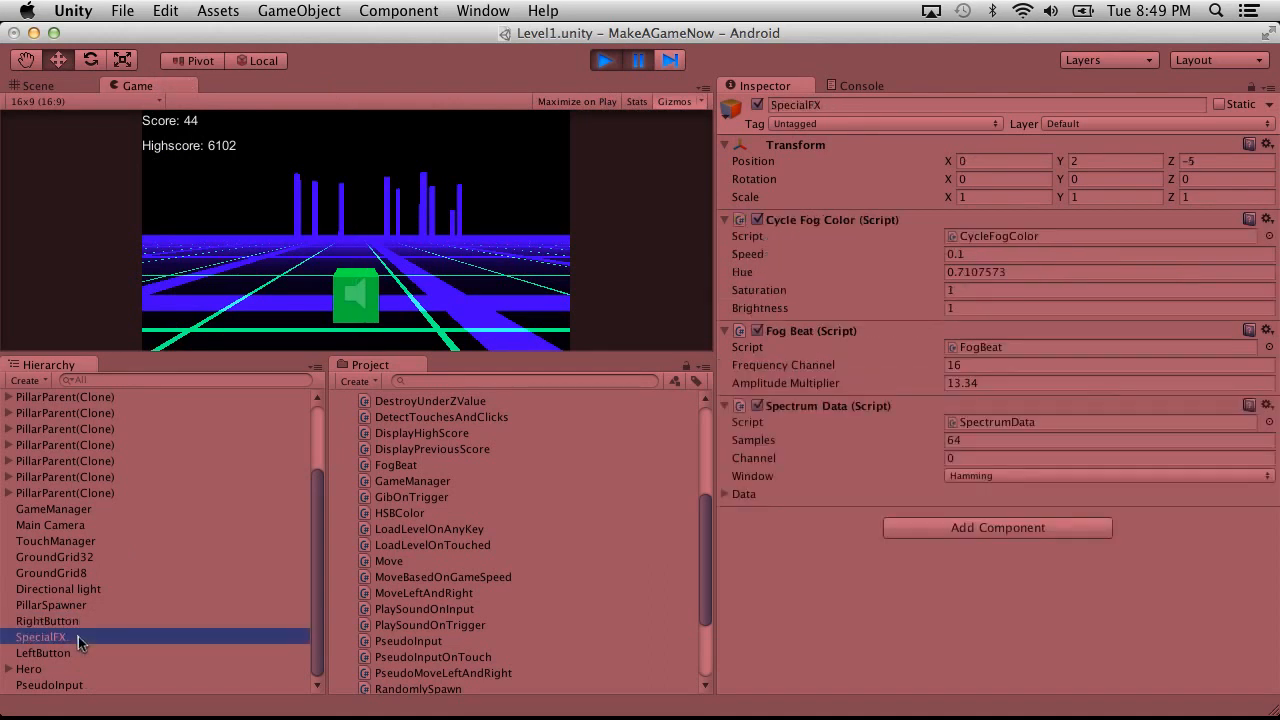
left_click(637, 62)
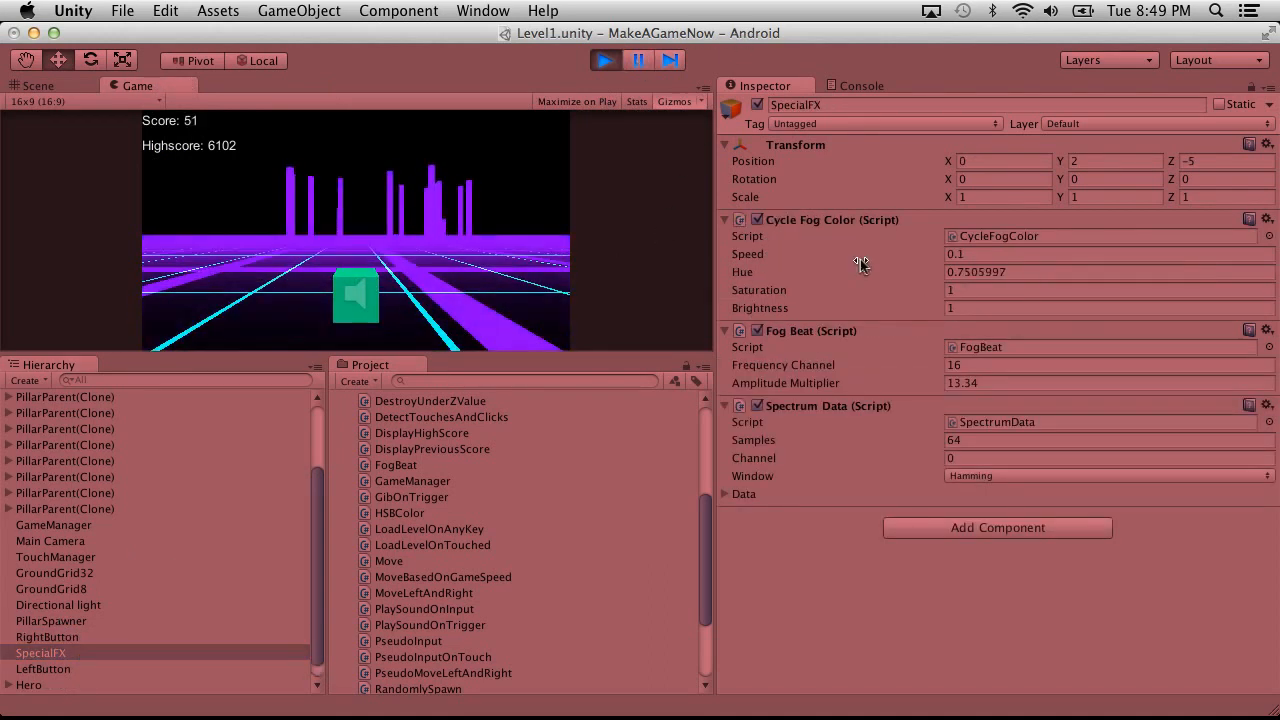
Try Fog Beat Amplitude Multiplier values of -21.5 and 1 during play, checking the enlarged game view, and stop the game
left_click_drag(931, 385, 583, 372)
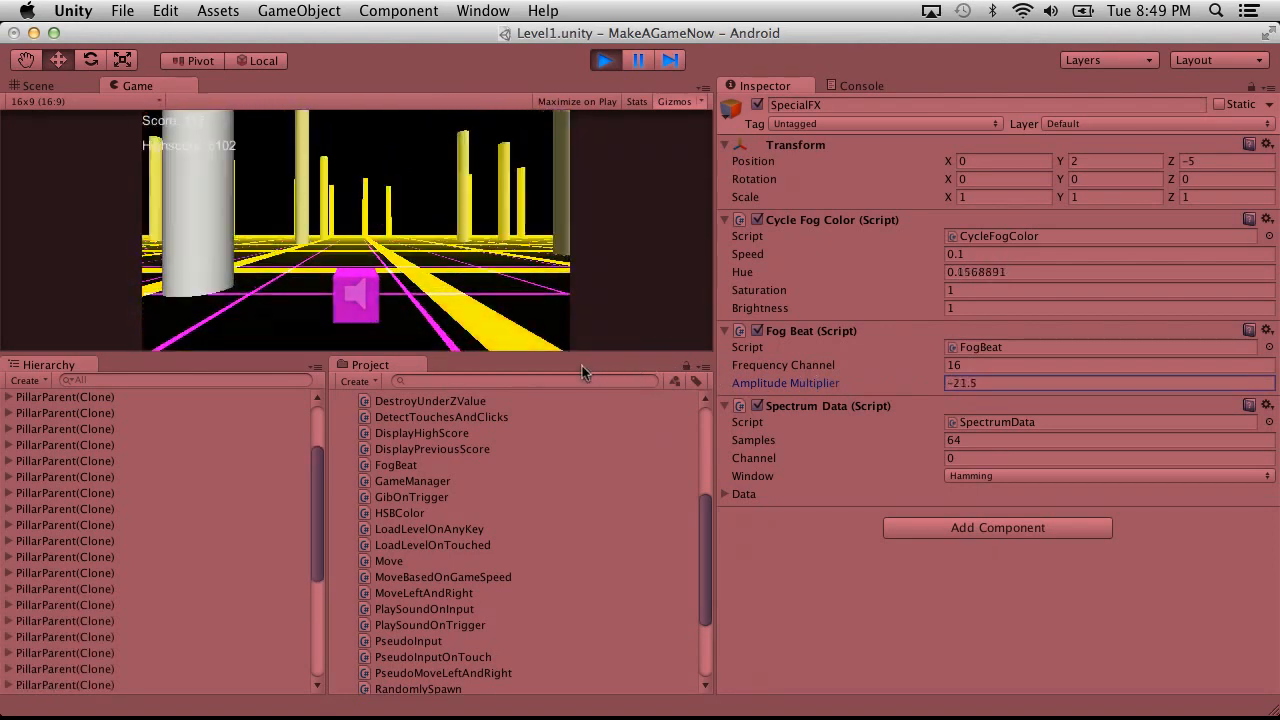
key("shift+space")
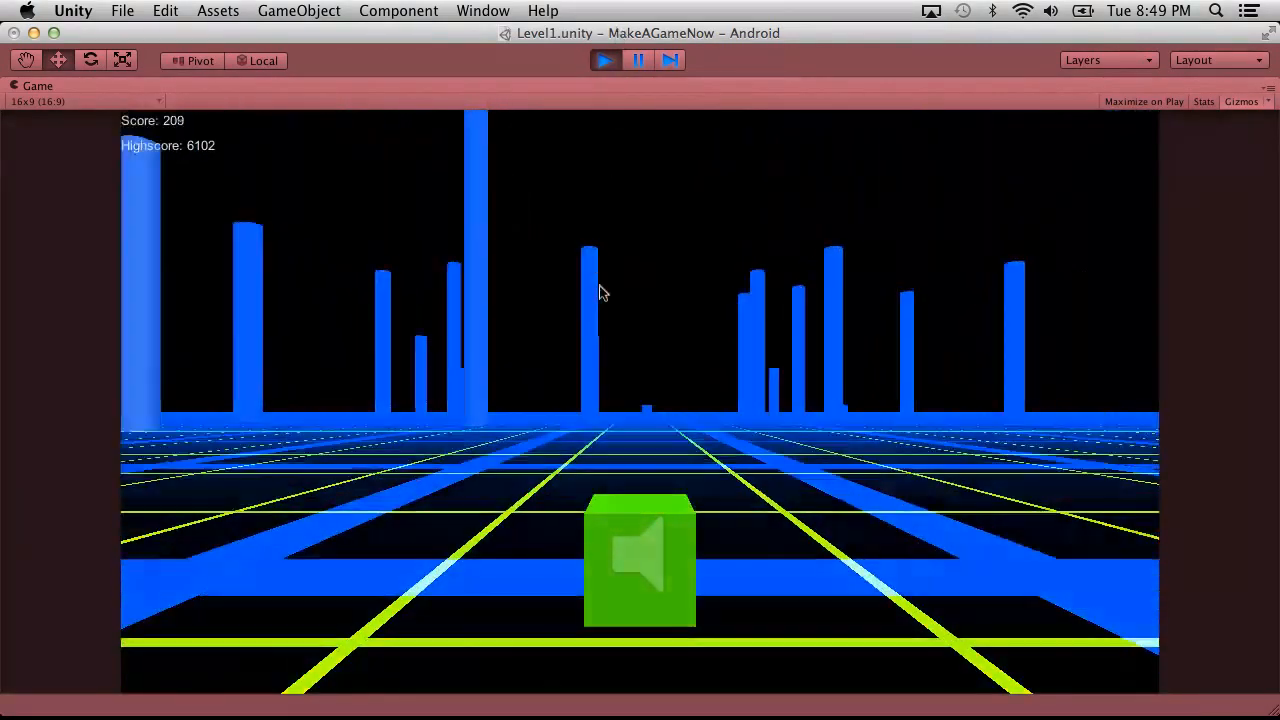
key("shift+space")
left_click_drag(924, 380, 878, 377)
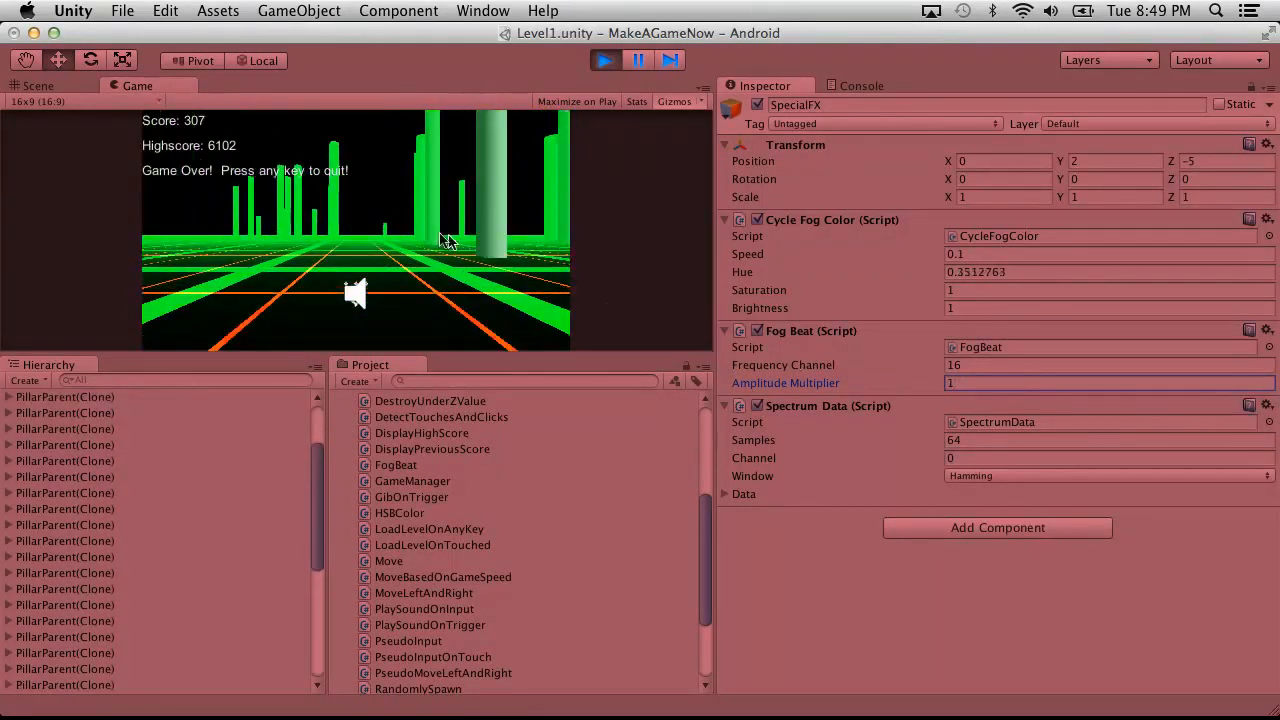
key("shift+space")
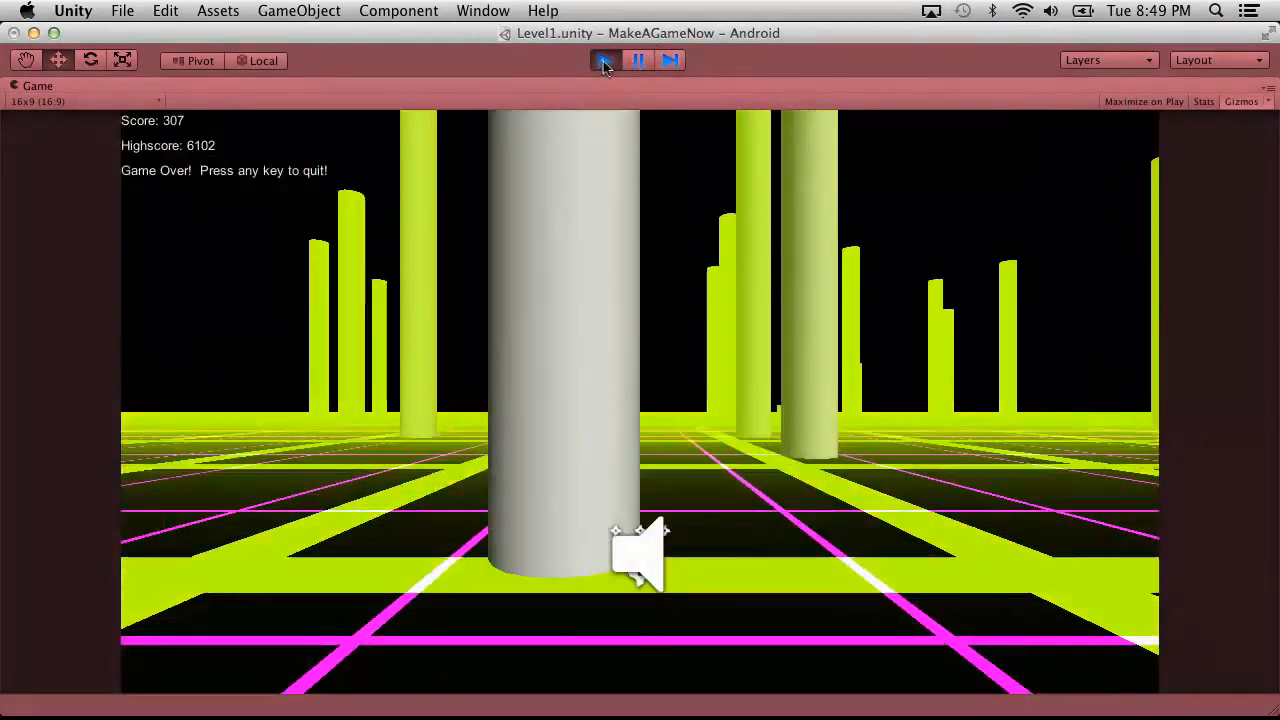
left_click(604, 62)
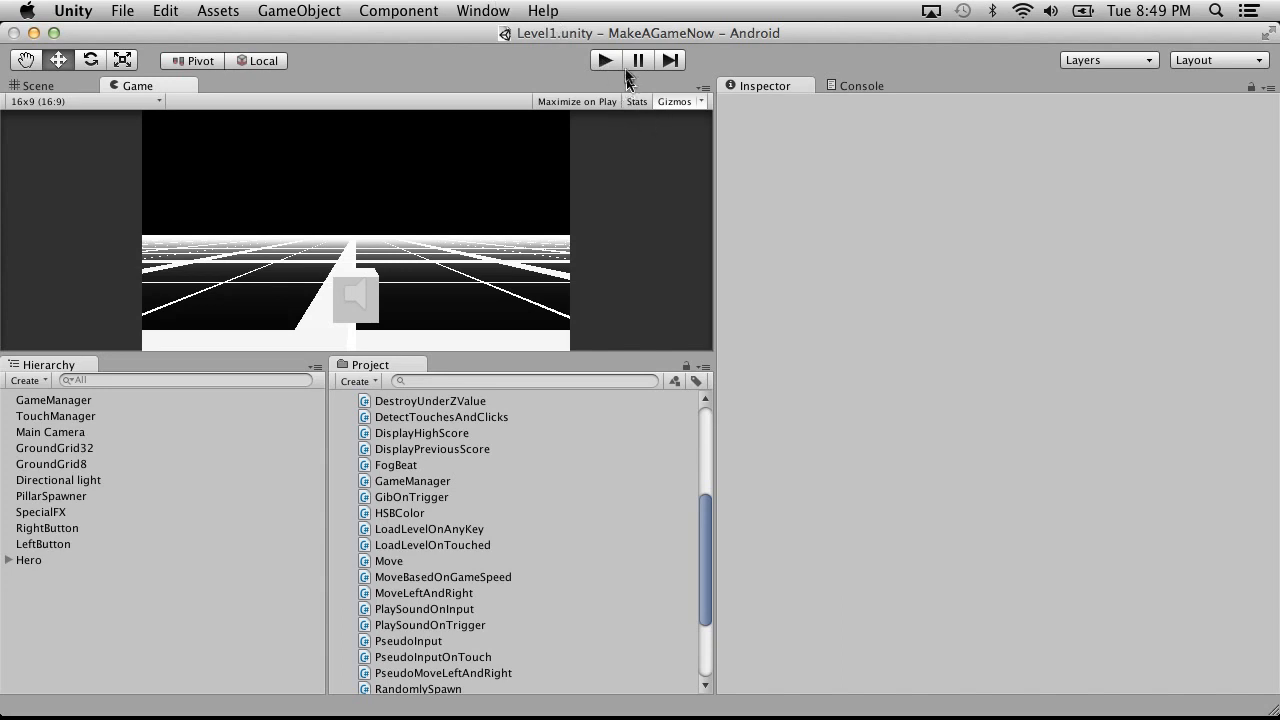
Play another round of Level1 in the enlarged game view and stop the game after the player dies
left_click(604, 60)
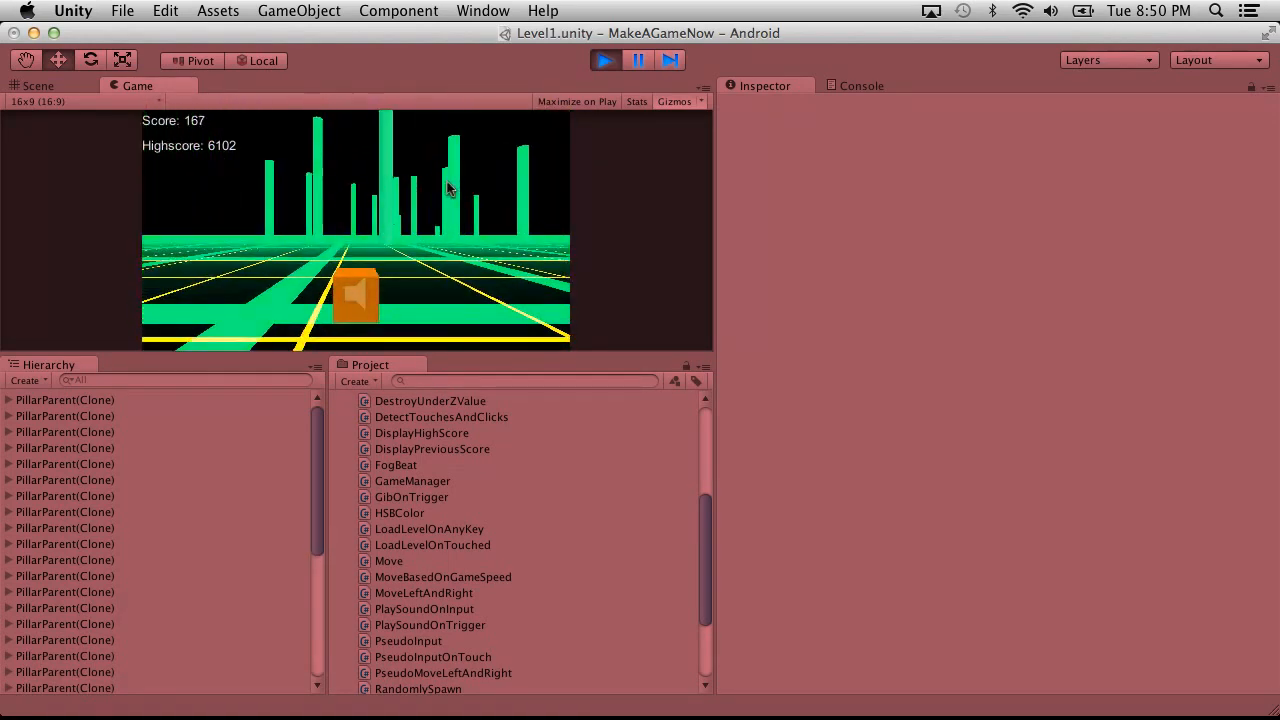
key("shift+space")
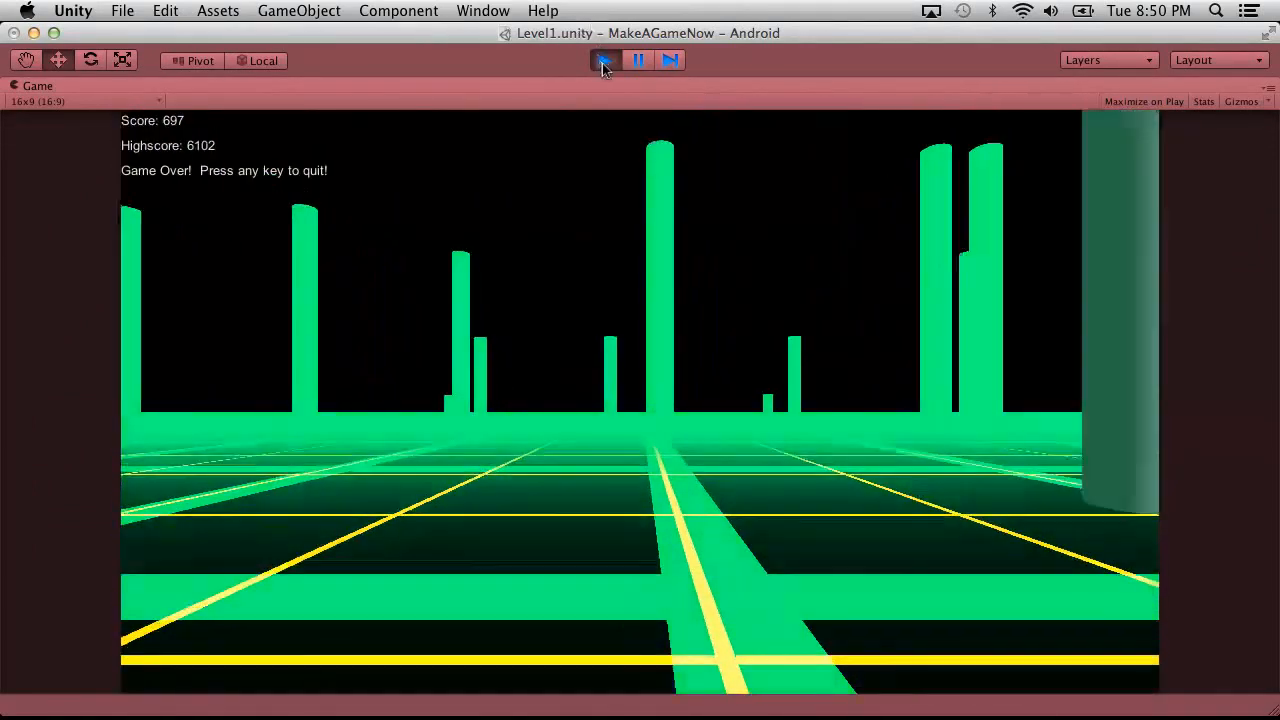
left_click(603, 62)
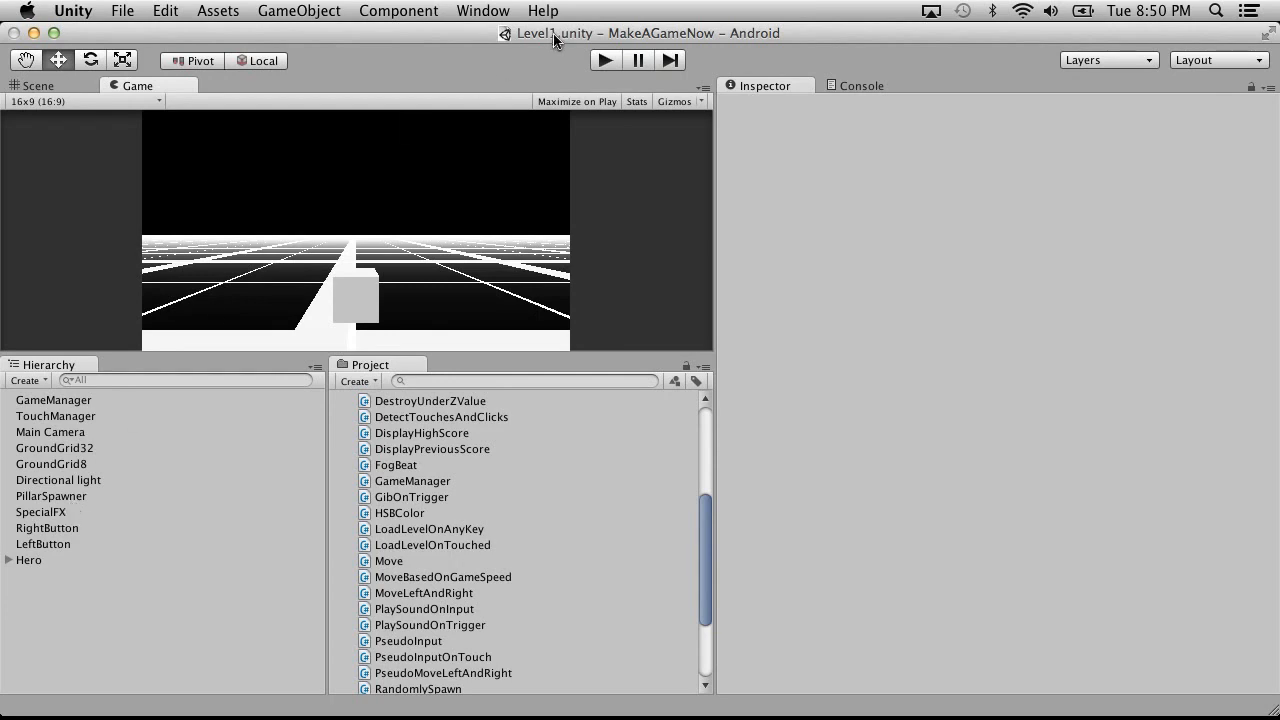
Play Level1 until the game over screen, start a new round from the title screen, and stop the game
left_click(596, 66)
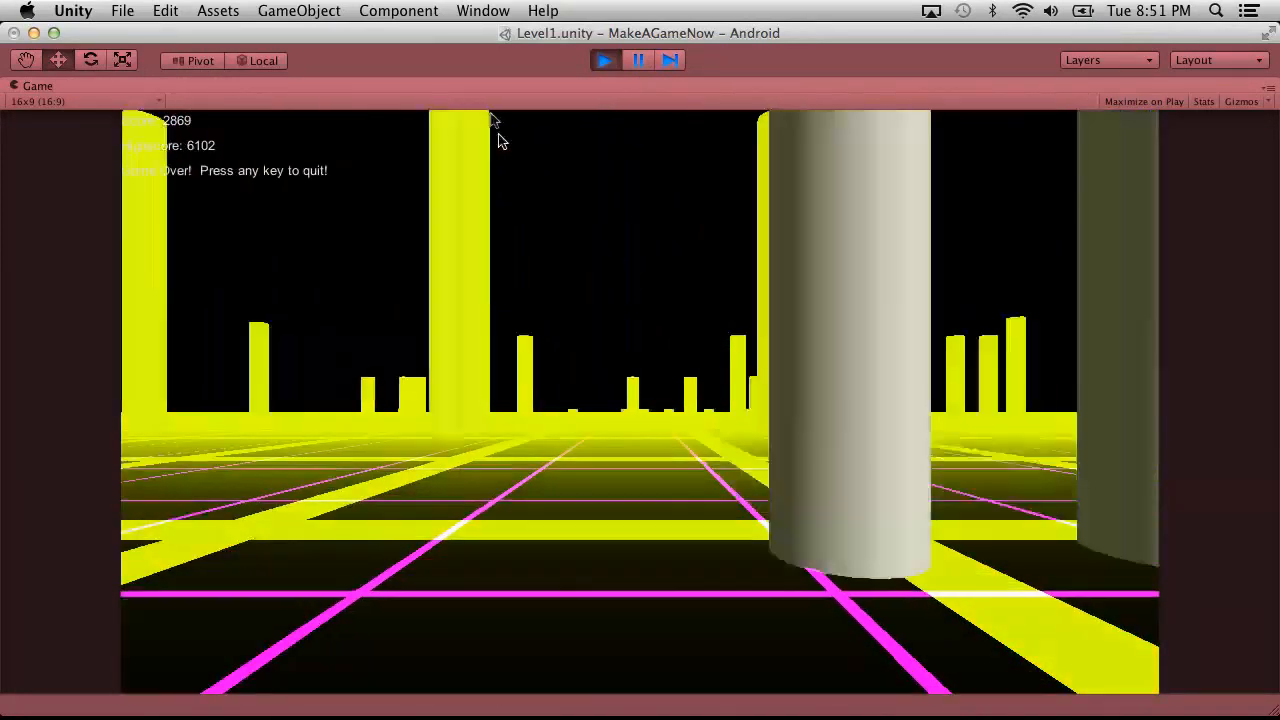
key("space")
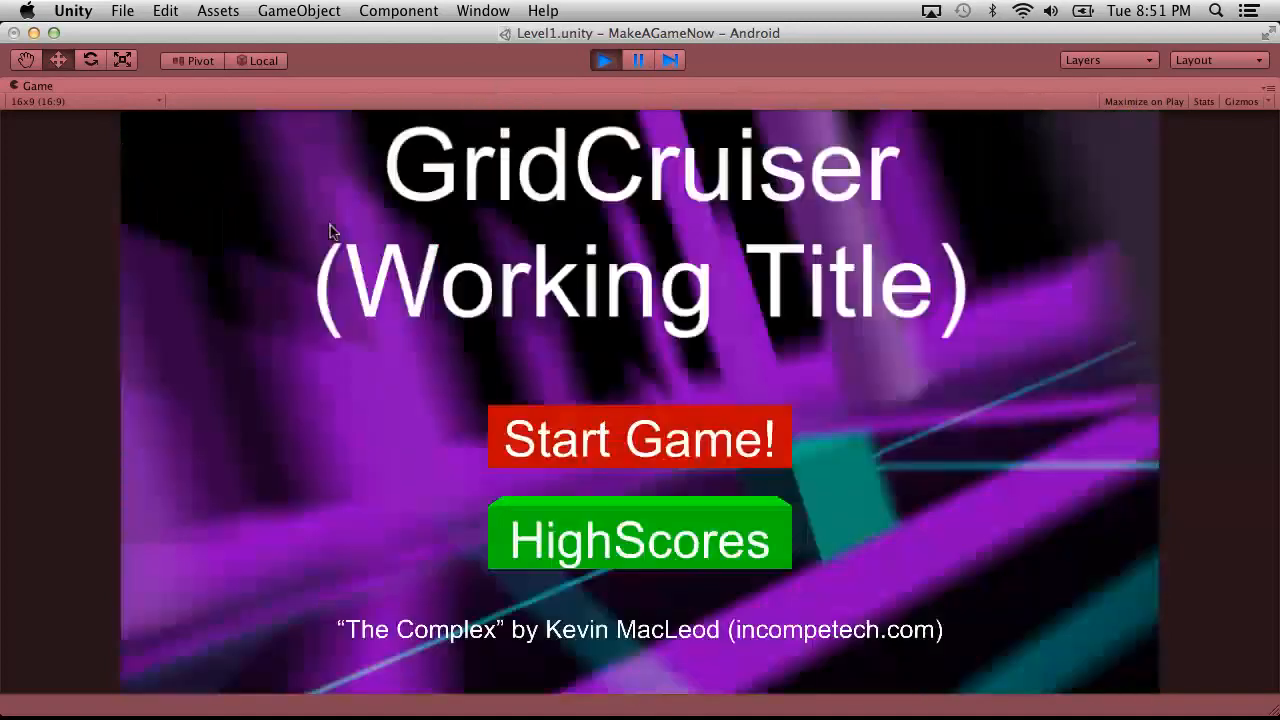
left_click(650, 428)
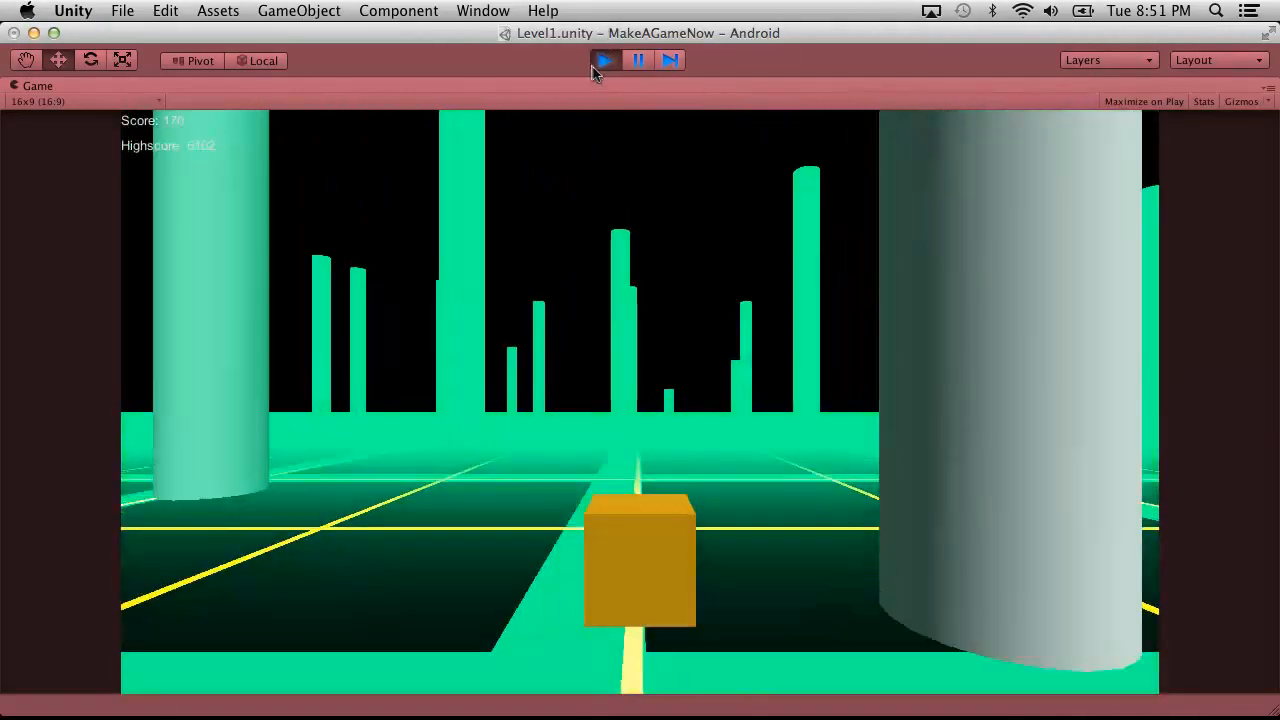
left_click(600, 62)
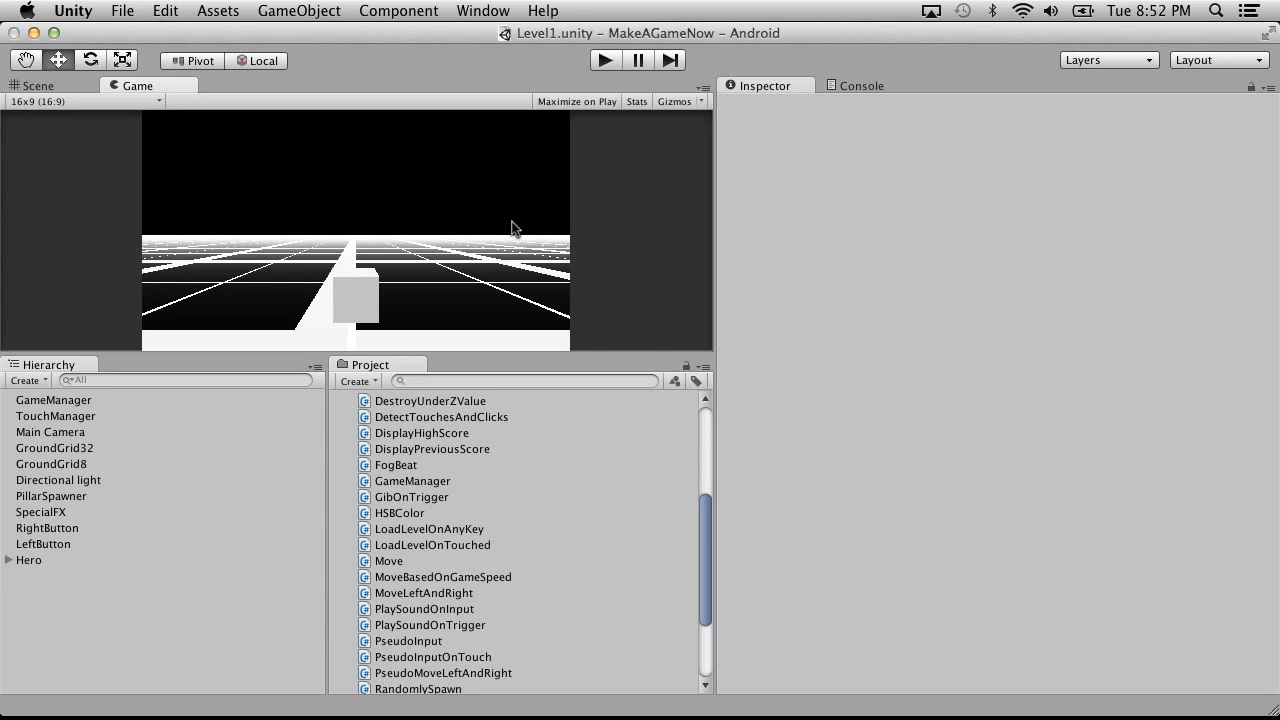
Switch to Chrome and review the full MakeAGameNow task list in Asana, from the bugs to the publishing platforms
key("ctrl+Right")
key("ctrl+Right")
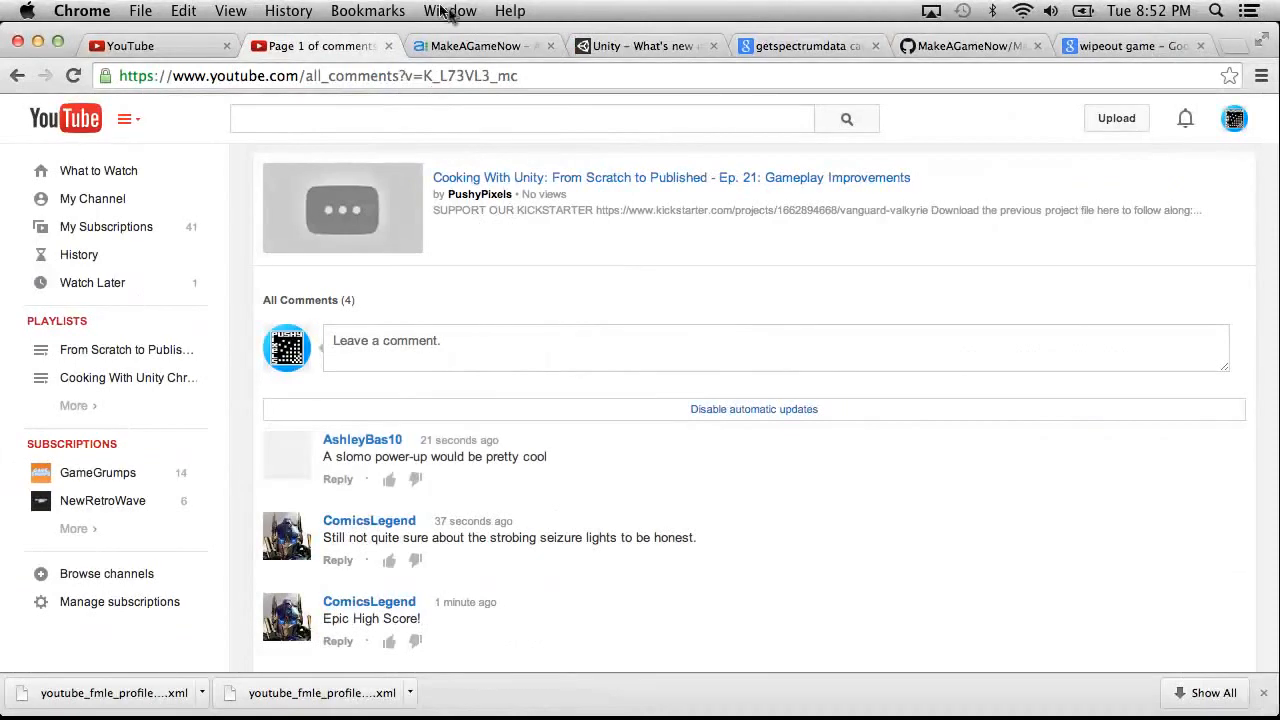
left_click(460, 44)
scroll(500, 363, "down", 10)
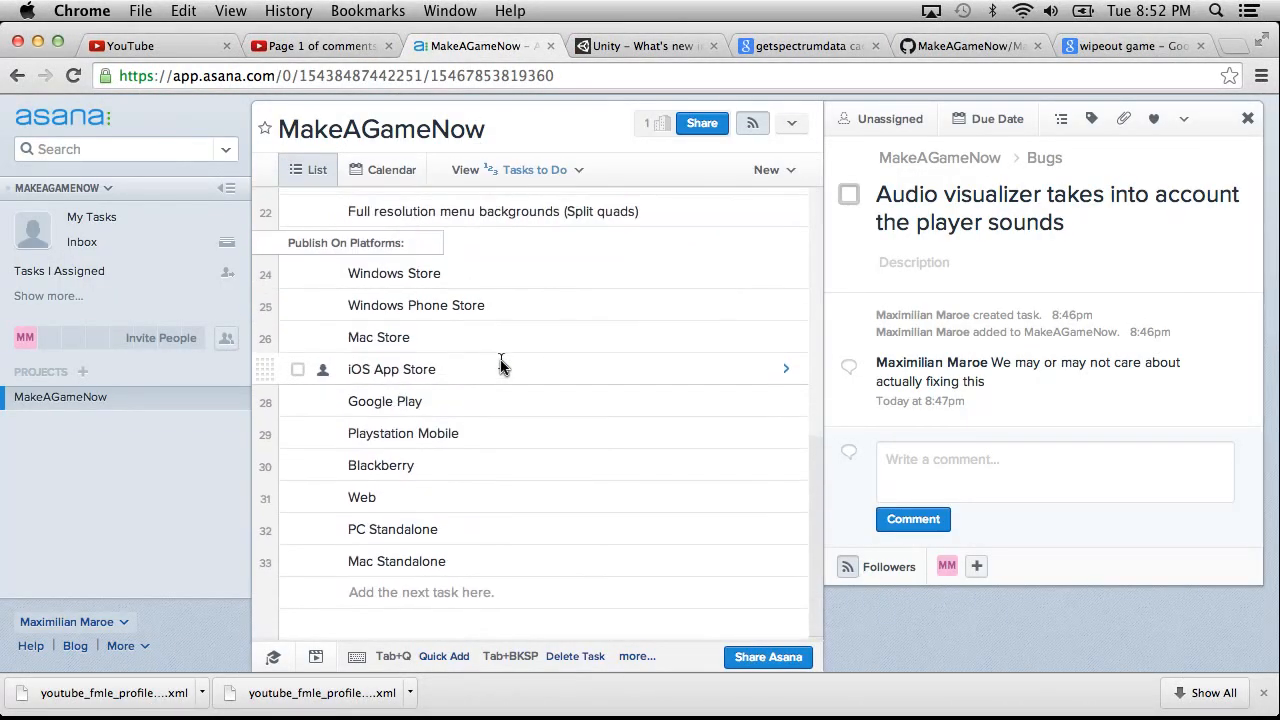
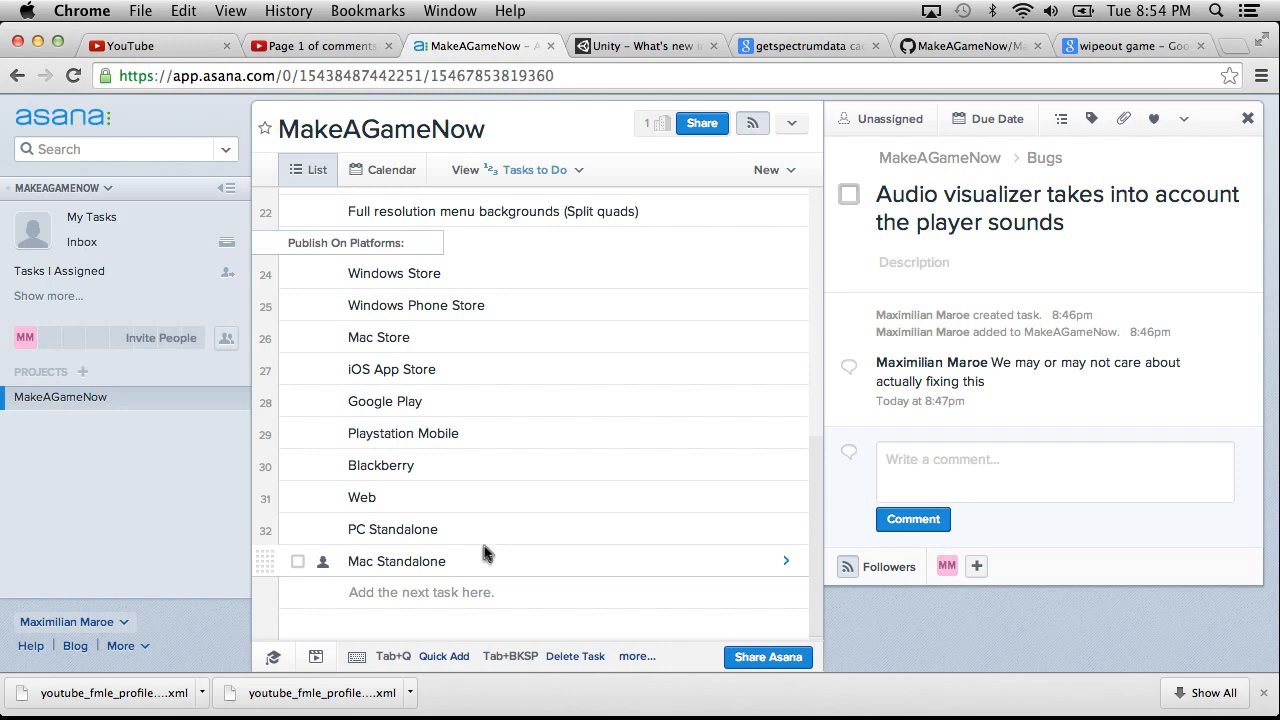
scroll(500, 426, "up", 10)
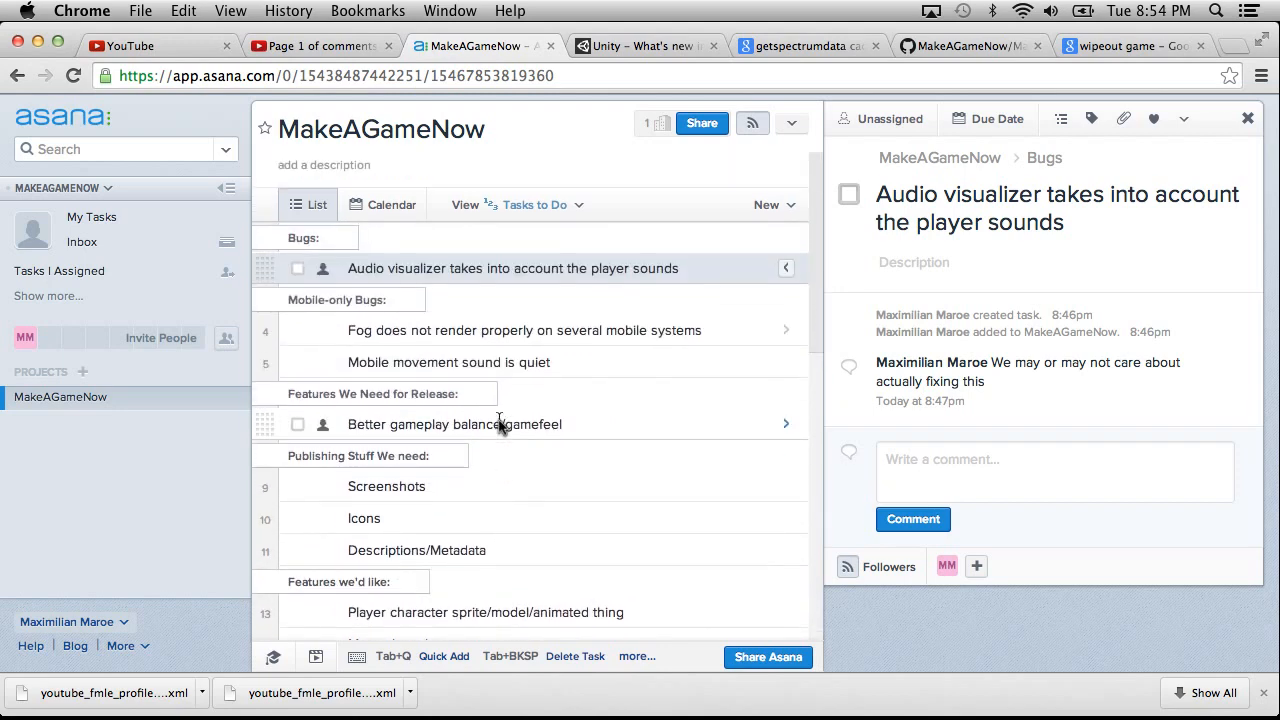
scroll(500, 424, "down", 10)
Return to Unity, run Level1 briefly for another look at the gameplay, and stop the game
key("ctrl+Left")
key("ctrl+Left")
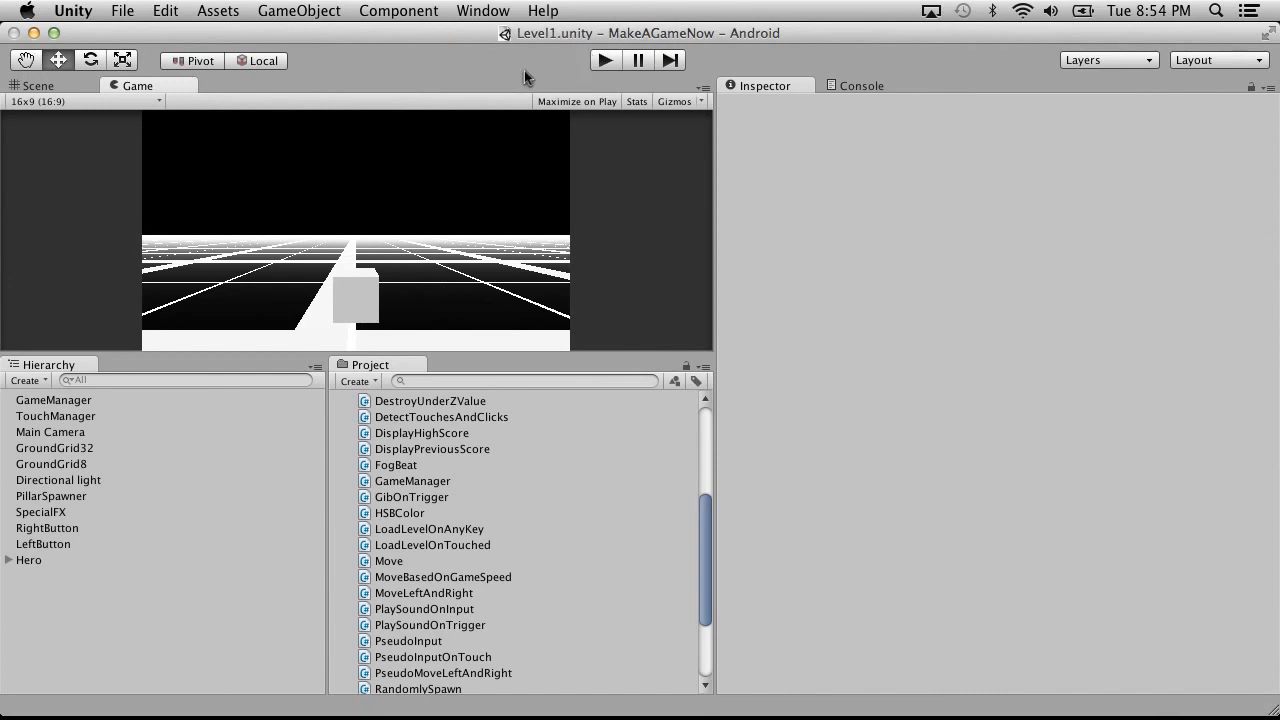
left_click(605, 62)
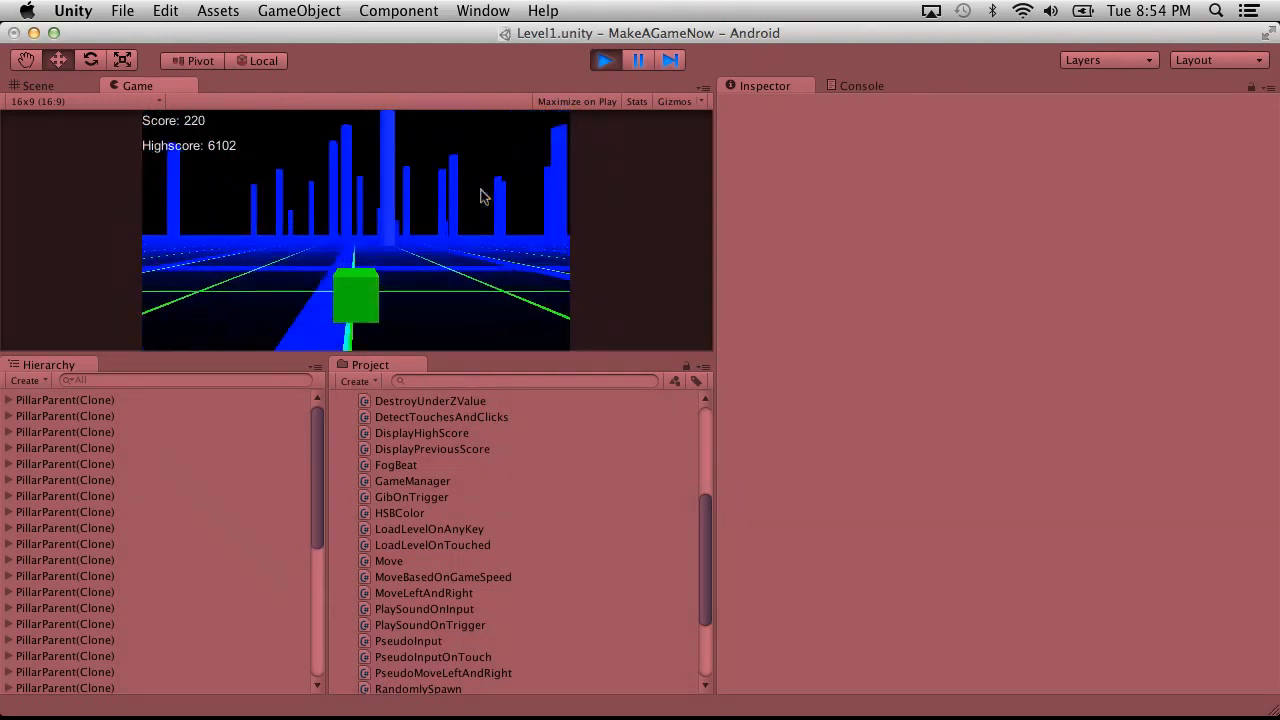
left_click(604, 60)
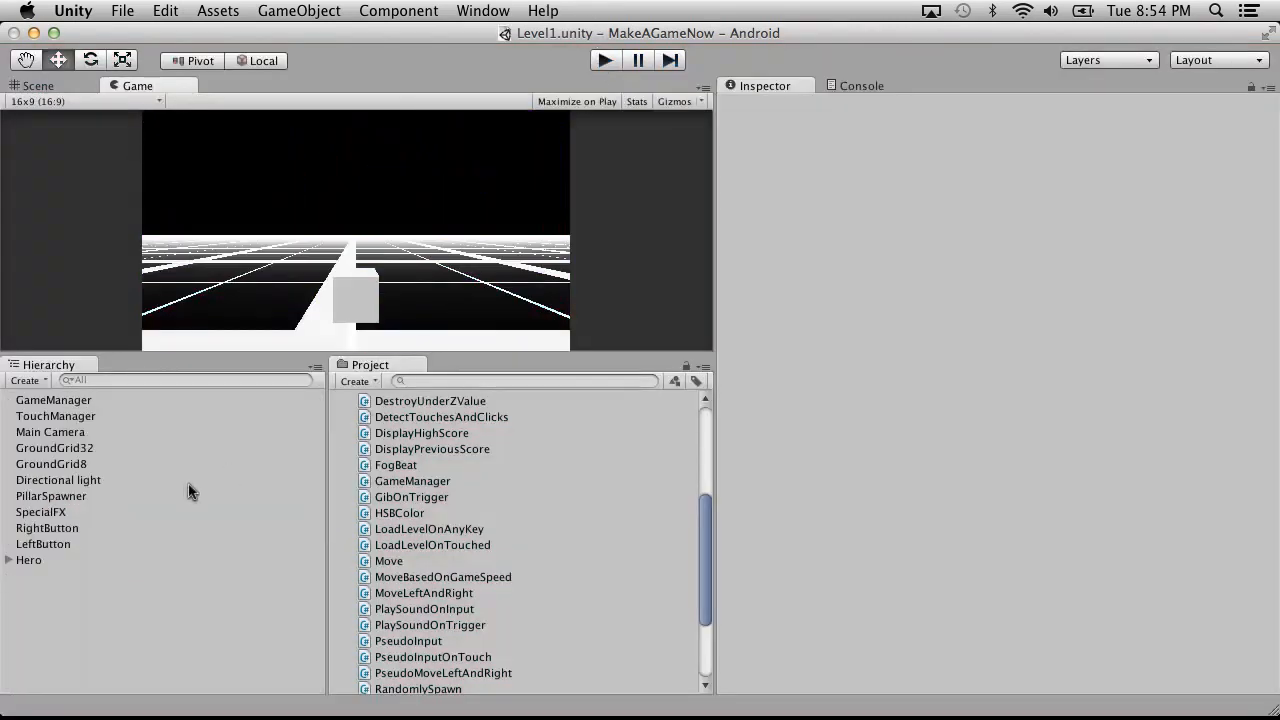
Minimize Unity and open the GDD file from the home folder's MakeAGameNow/Documents folder in TextEdit
left_click(34, 33)
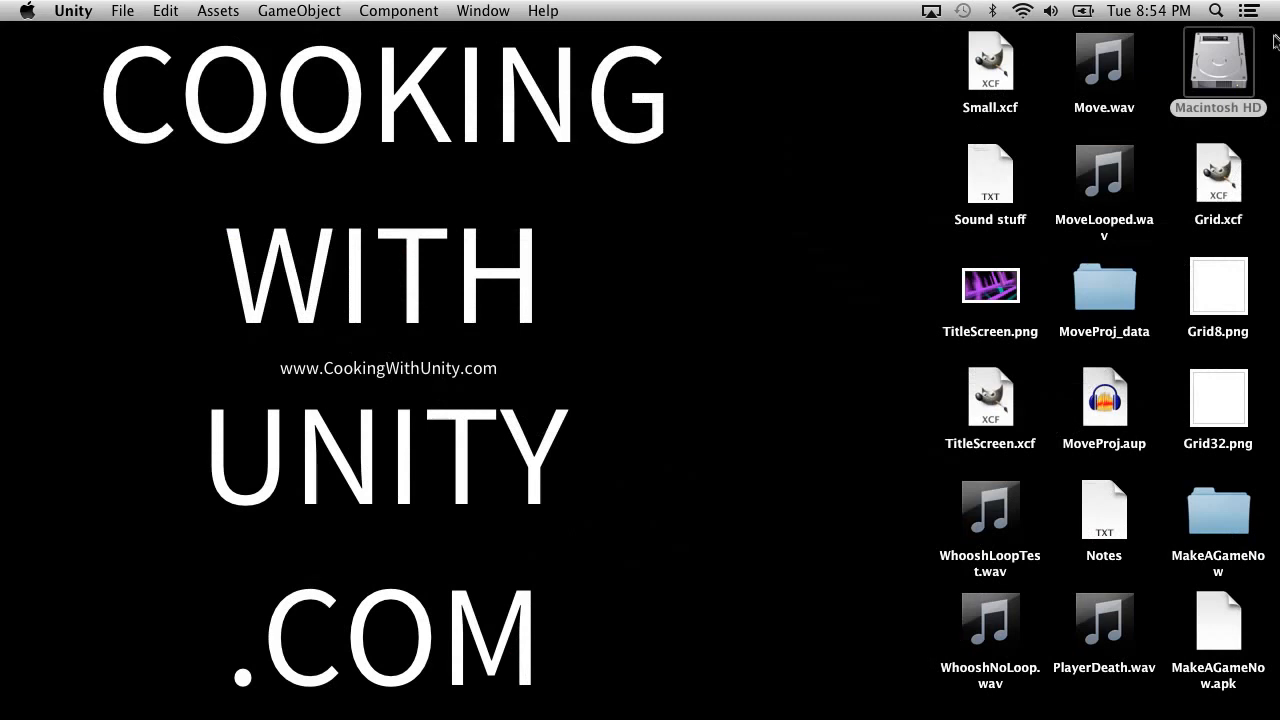
double_click(1210, 66)
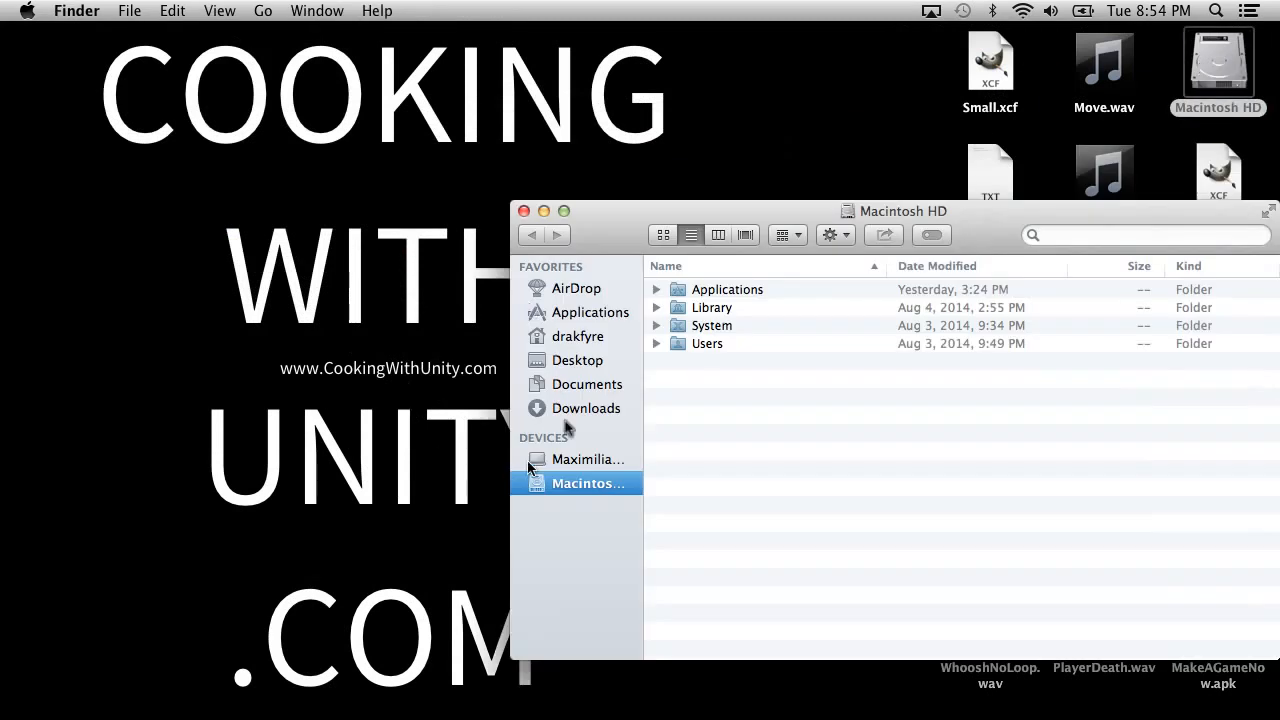
left_click(580, 340)
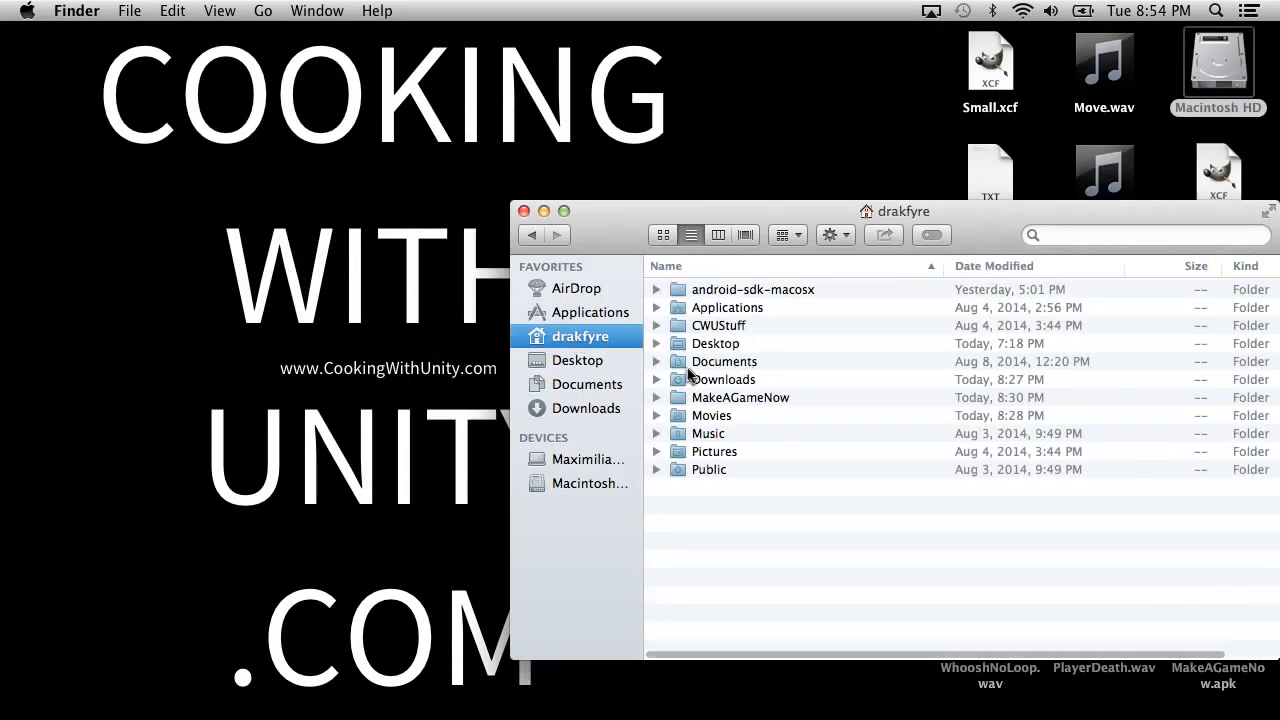
left_click(719, 366)
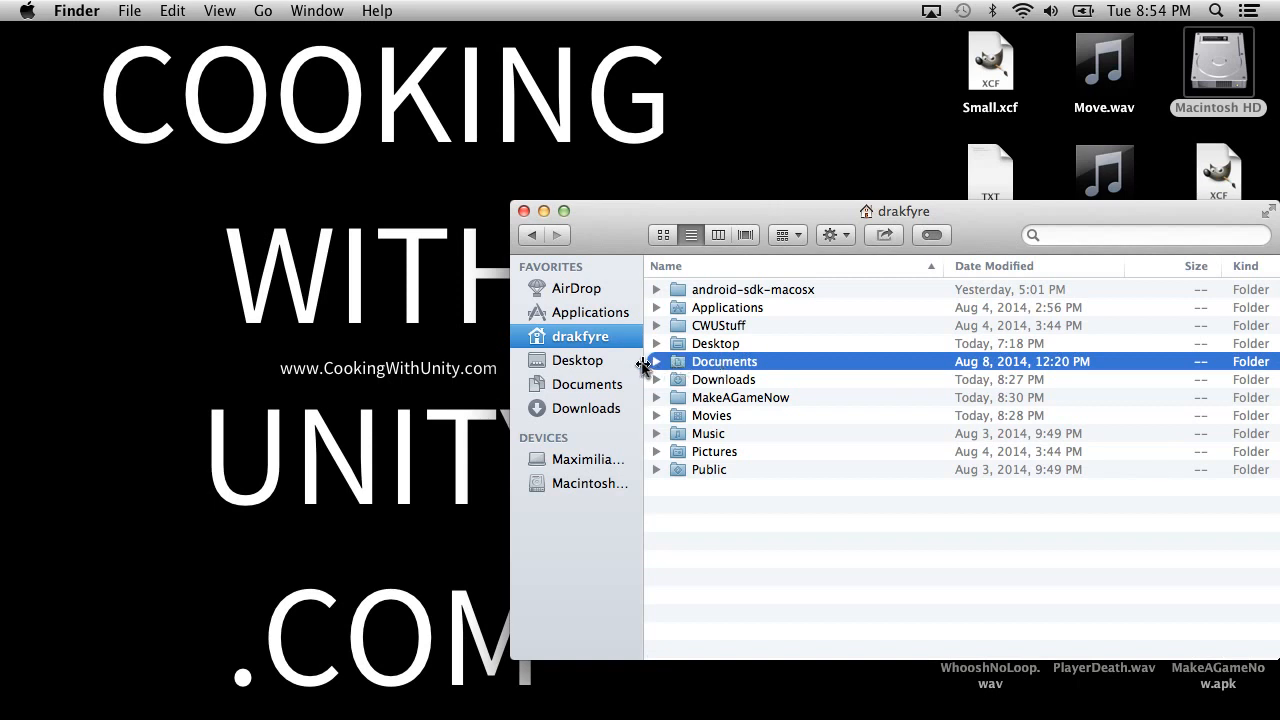
double_click(714, 326)
left_click(531, 234)
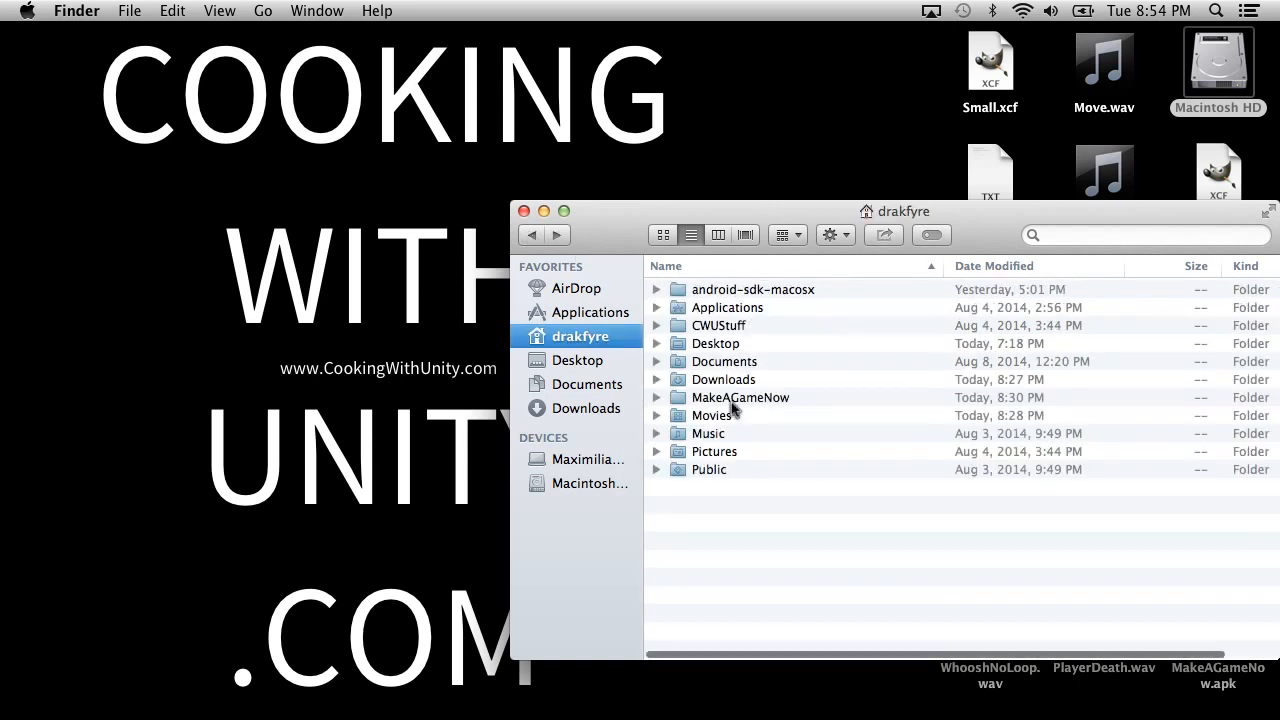
double_click(731, 400)
scroll(737, 446, "down", 3)
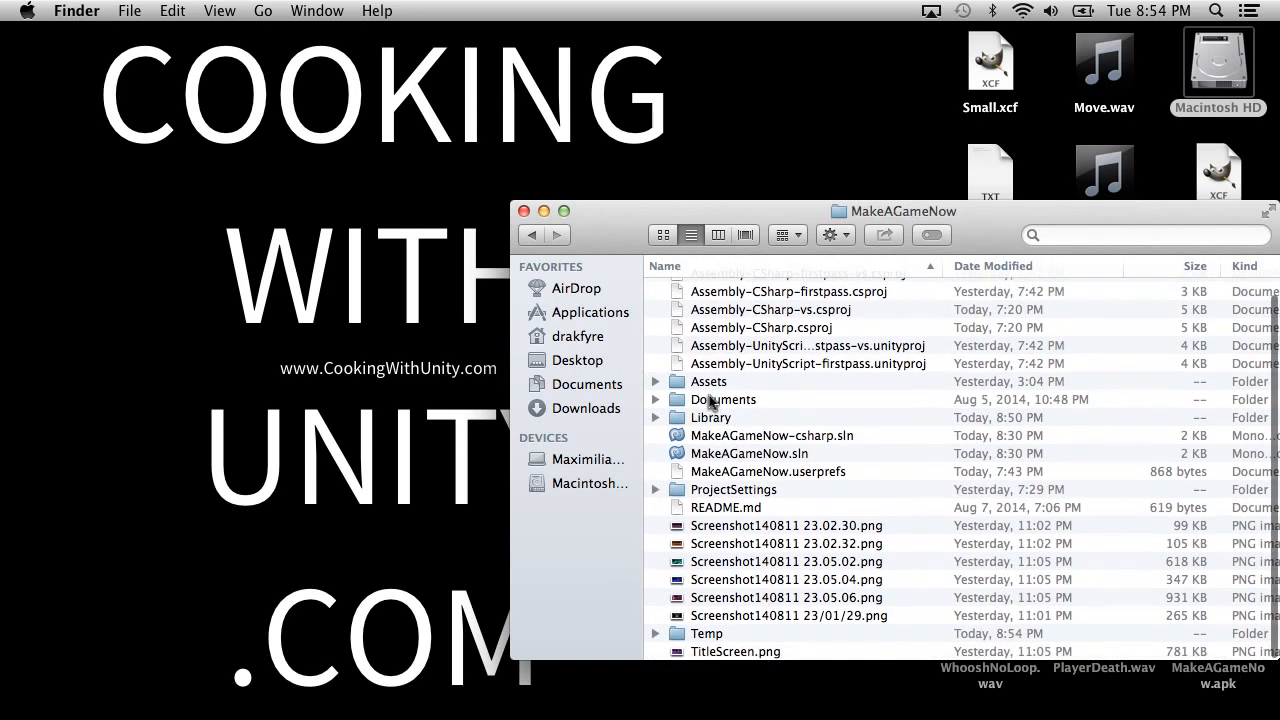
double_click(712, 401)
left_click_drag(706, 294, 560, 705)
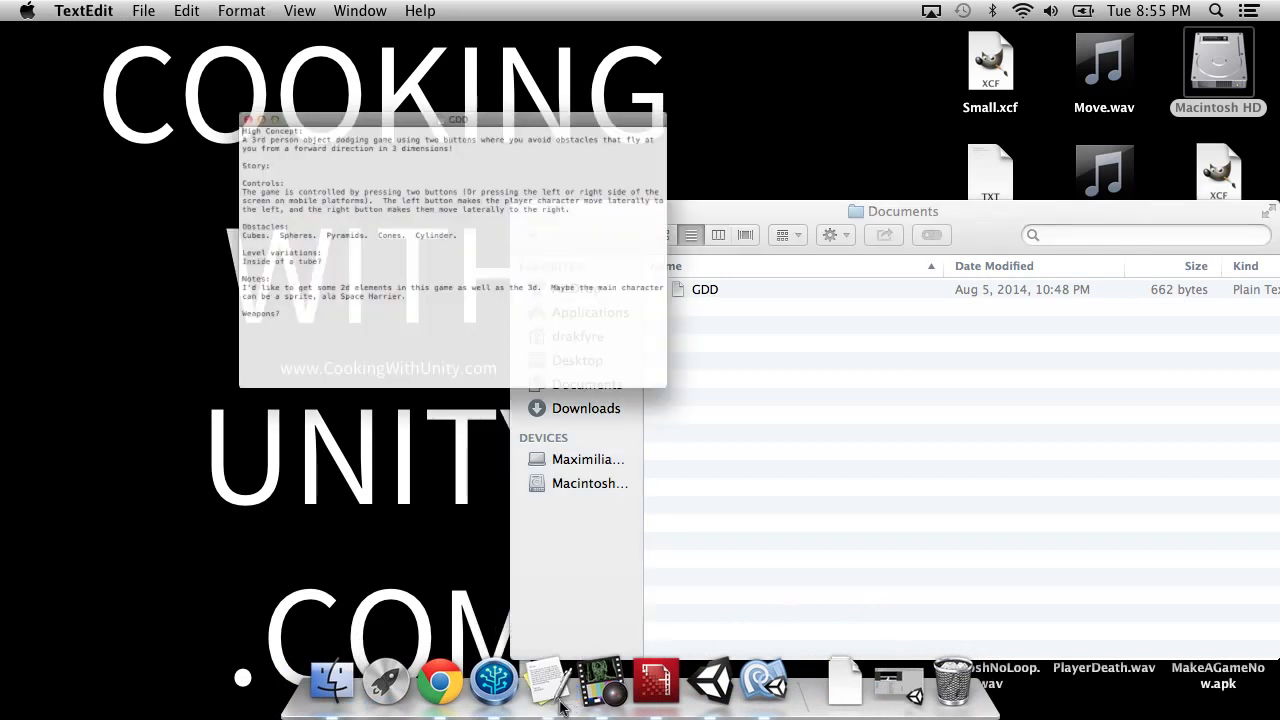
Inspect the GDD file's information in Finder and close the info window
left_click(1045, 450)
left_click(709, 290)
left_click(718, 305)
left_click(695, 289)
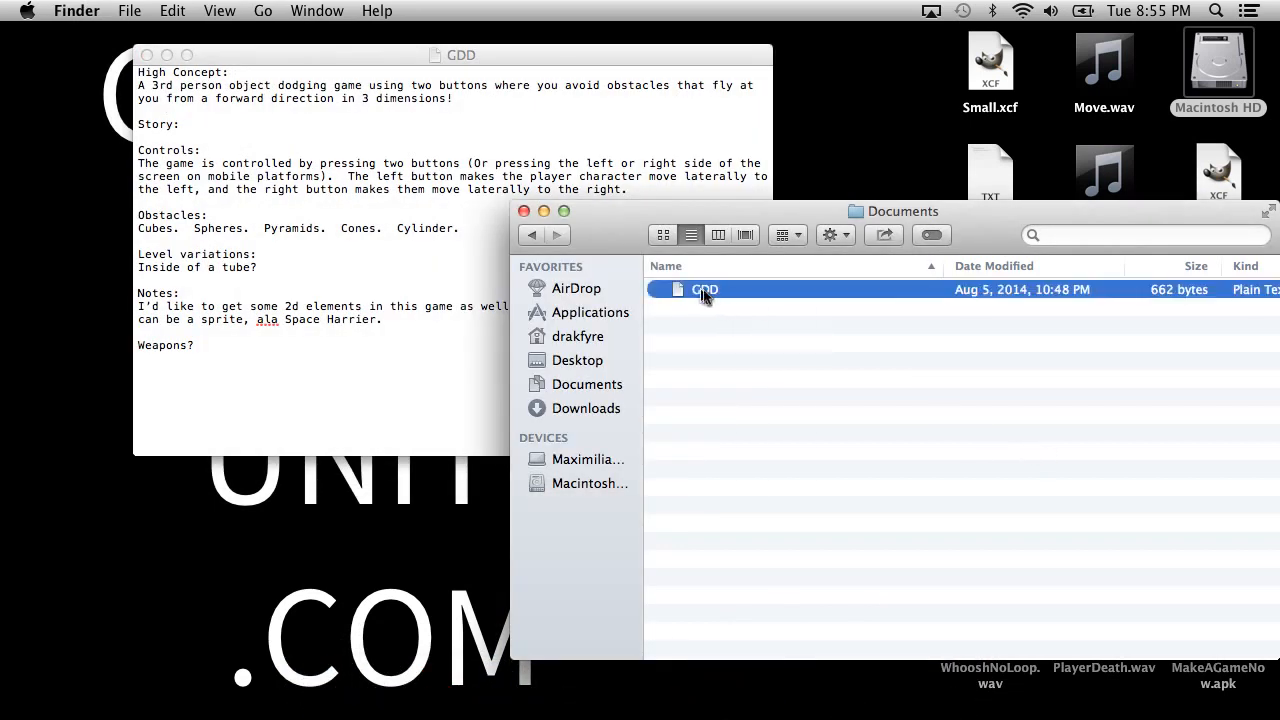
right_click(697, 298)
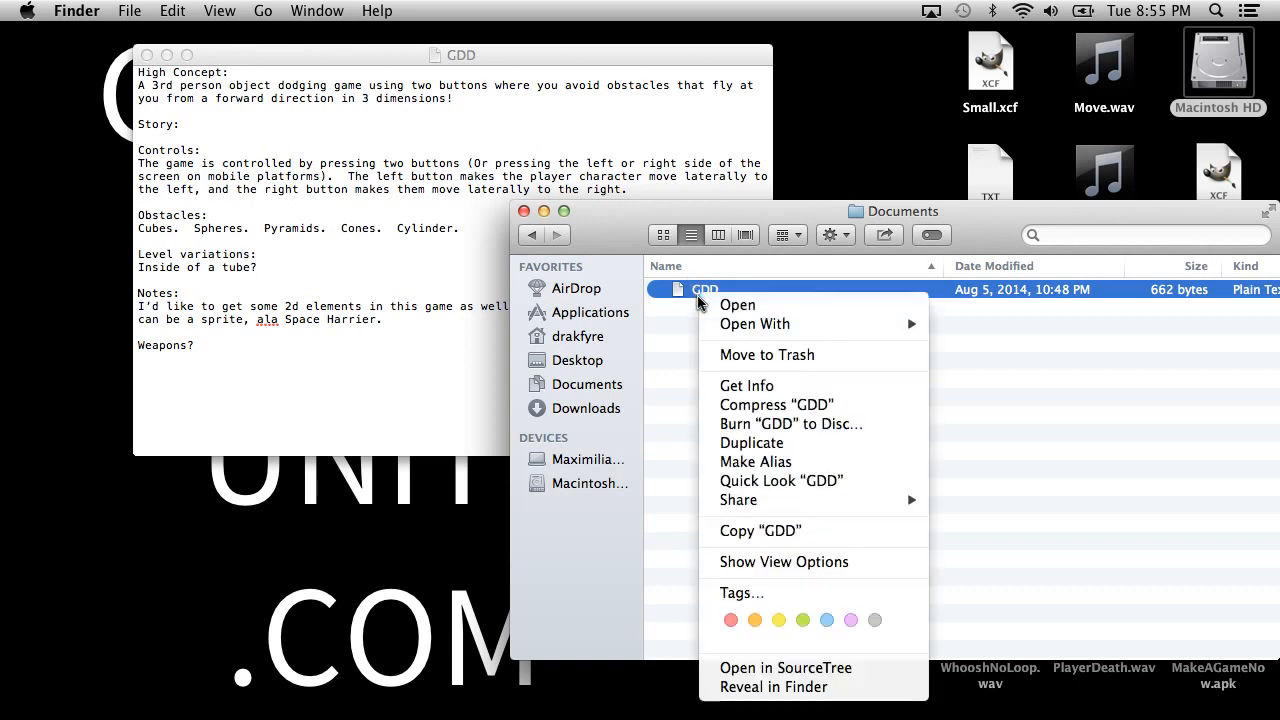
left_click(777, 383)
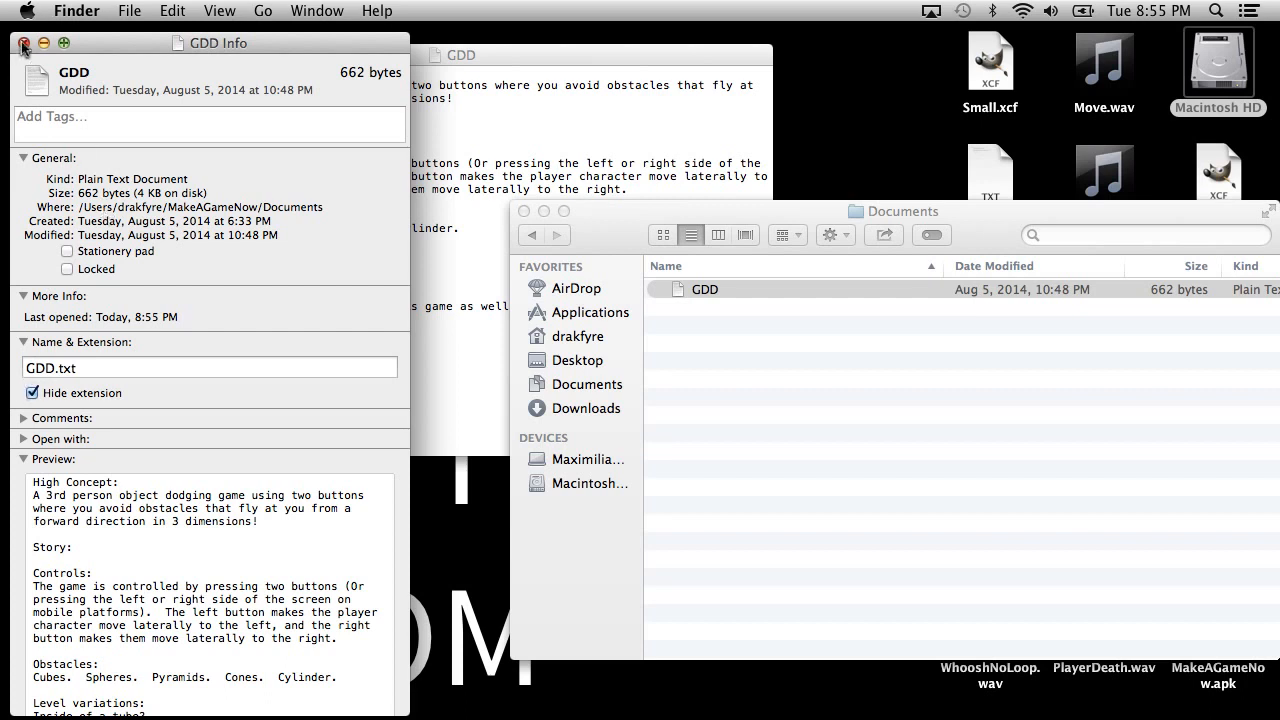
left_click(24, 44)
left_click(365, 168)
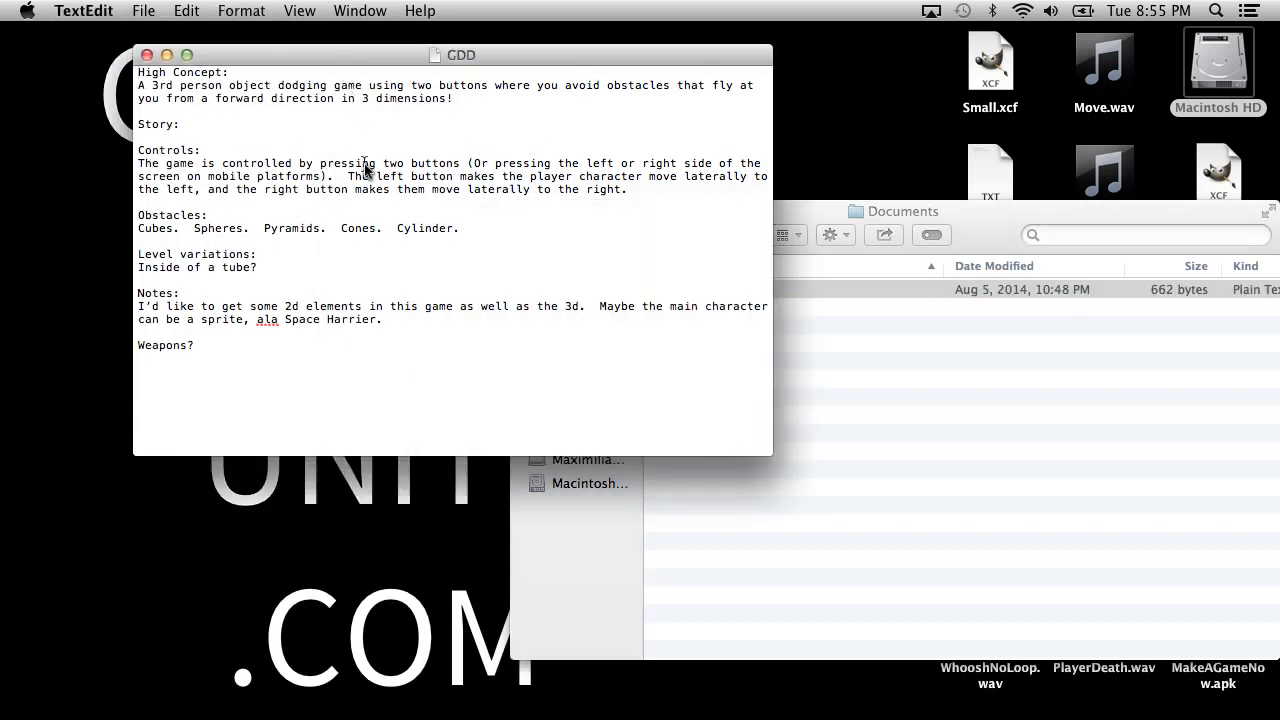
left_click(1151, 492)
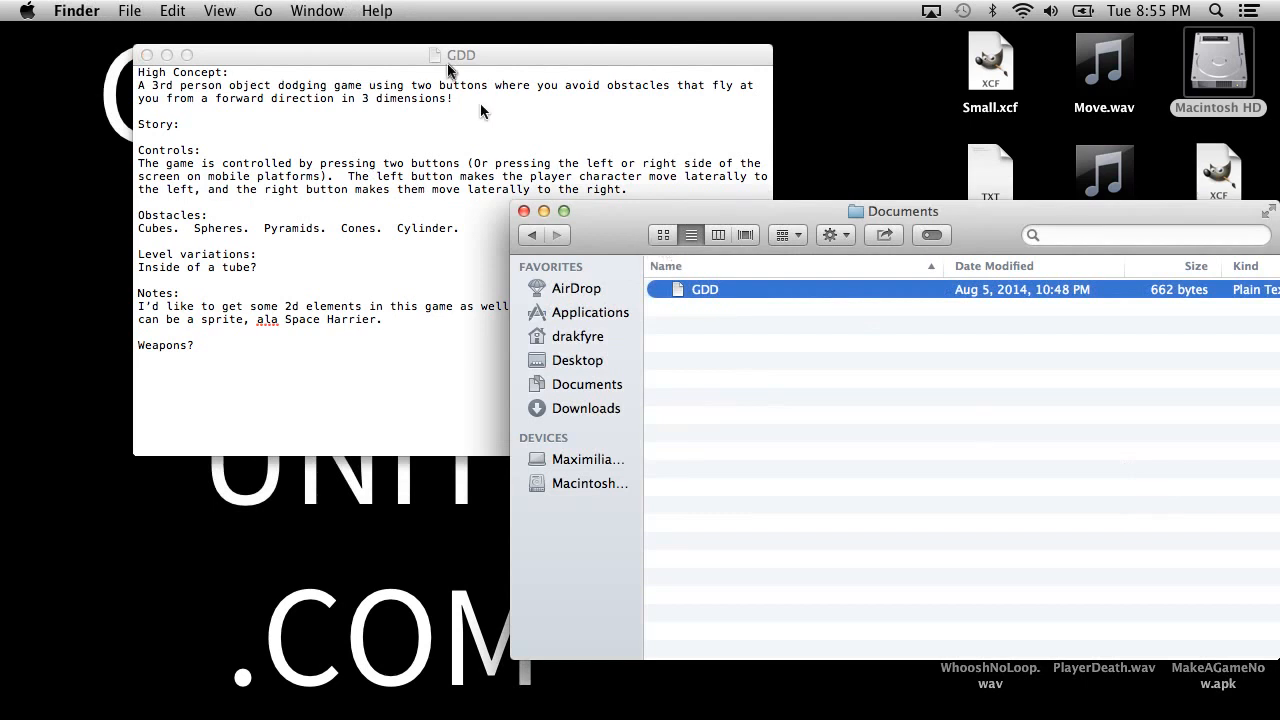
left_click(134, 9)
left_click(276, 10)
Return to the GDD document and delete the empty "Story:" section below the High Concept text
left_click(318, 220)
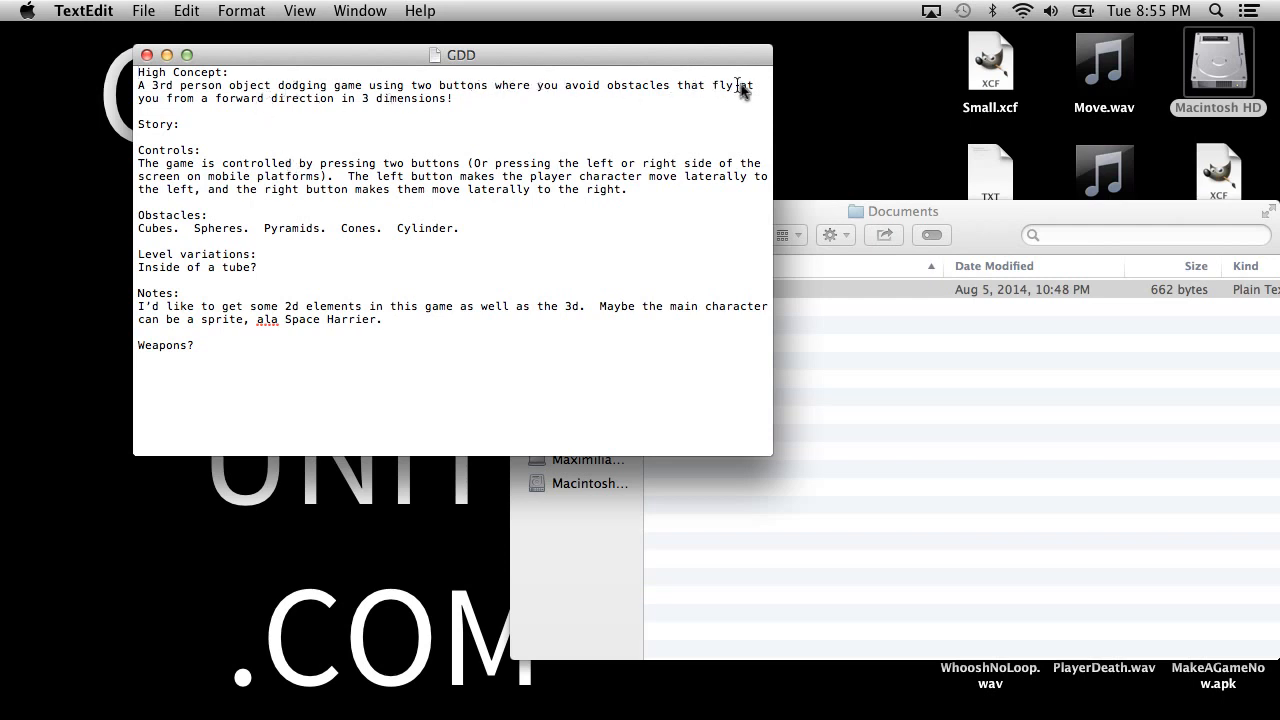
left_click_drag(450, 95, 132, 88)
left_click_drag(234, 121, 70, 128)
key("BackSpace")
key("BackSpace")
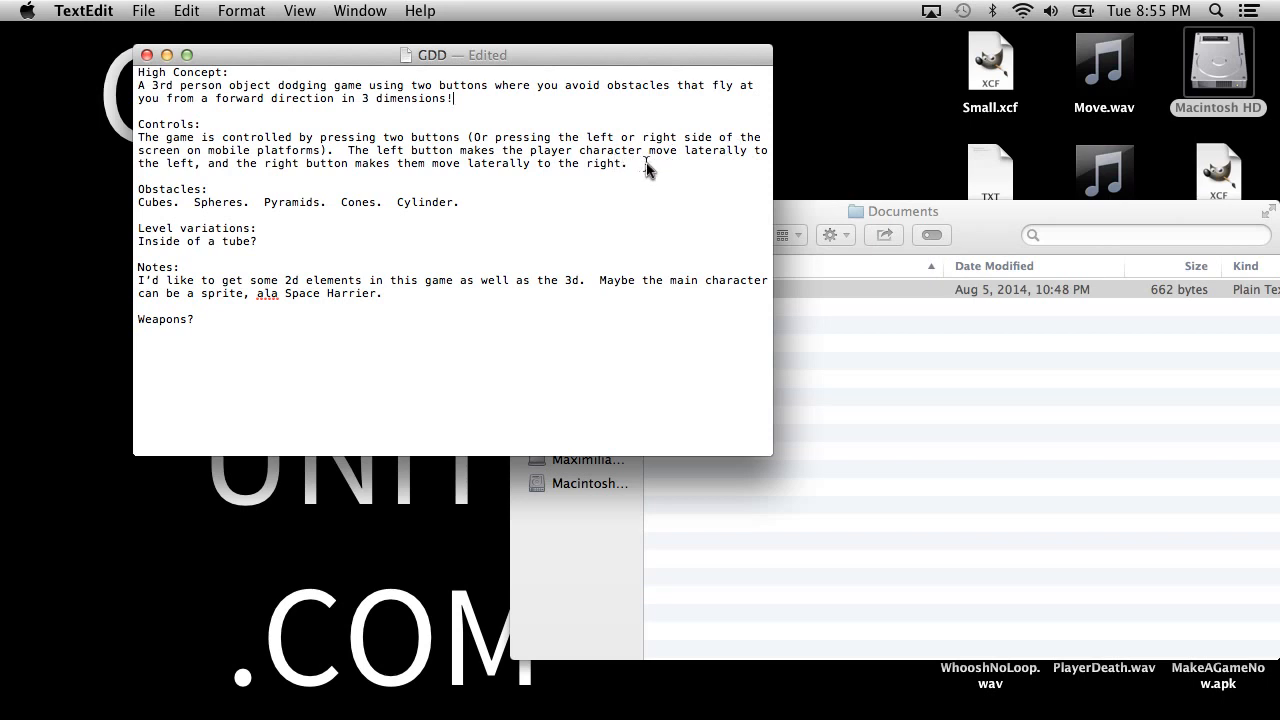
Cut "Cubes. Spheres. Pyramids. Cones." from the Obstacles section, leaving only "Cylinders!" as its entry
left_click_drag(655, 168, 103, 135)
left_click(263, 190)
left_click_drag(398, 204, 116, 208)
key("super+x")
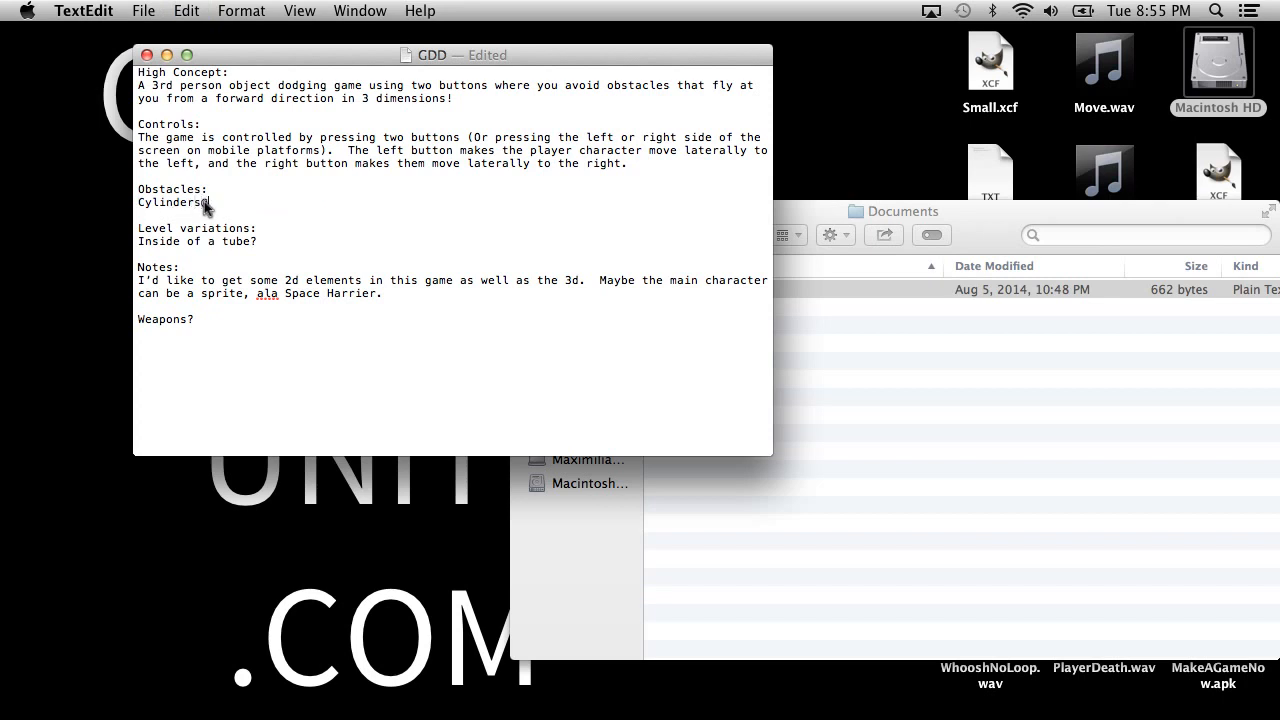
Add the heading "Save it for the sequel:" below the "Weapons?" line at the end of the document
key("Return")
type("el")
key("BackSpace")
type("ul")
key("BackSpace")
key("BackSpace")
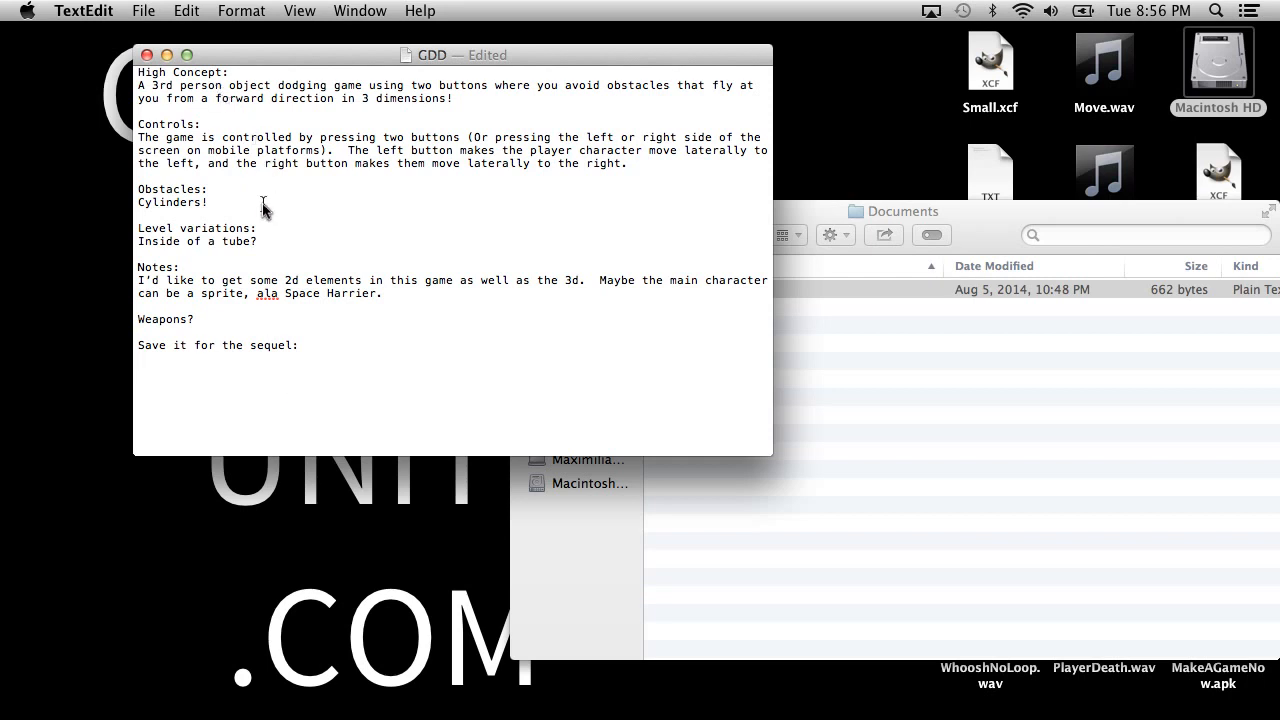
Paste the cut obstacle shapes indented under the sequel heading and label them "More obstacles:"
key("cmd+v")
left_click(195, 360)
type("More obstacles")
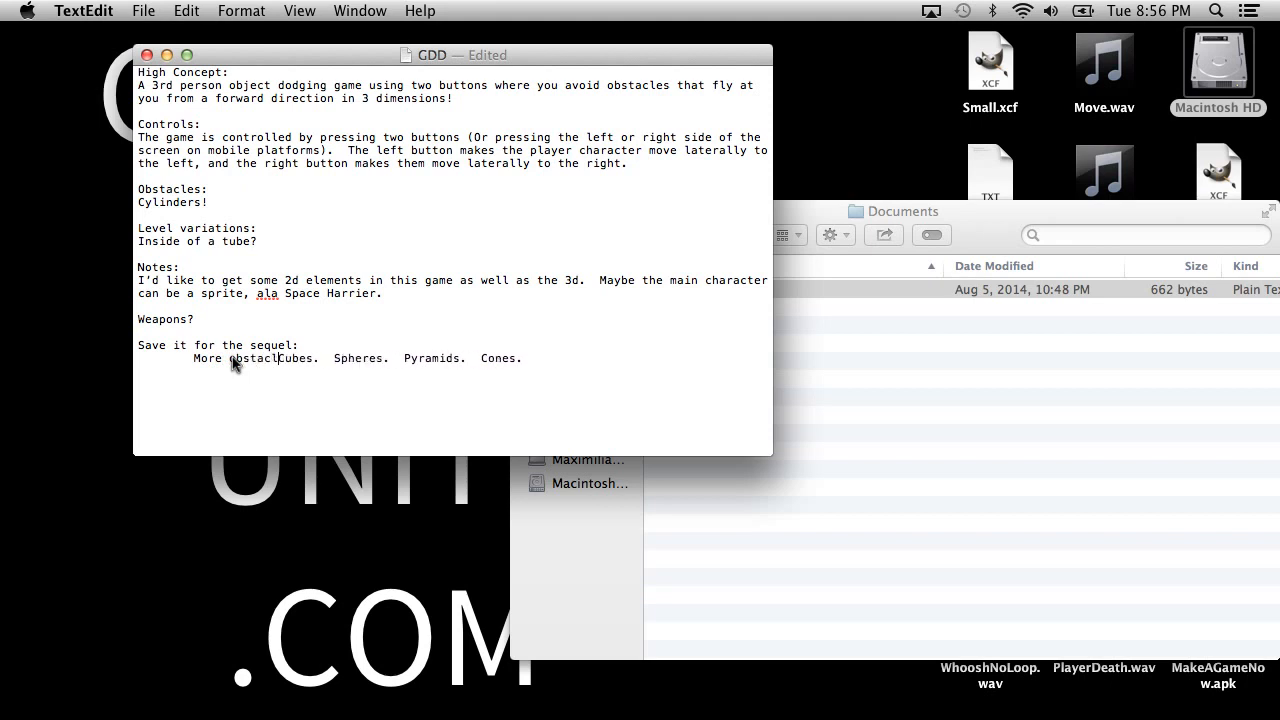
type(":")
left_click(607, 362)
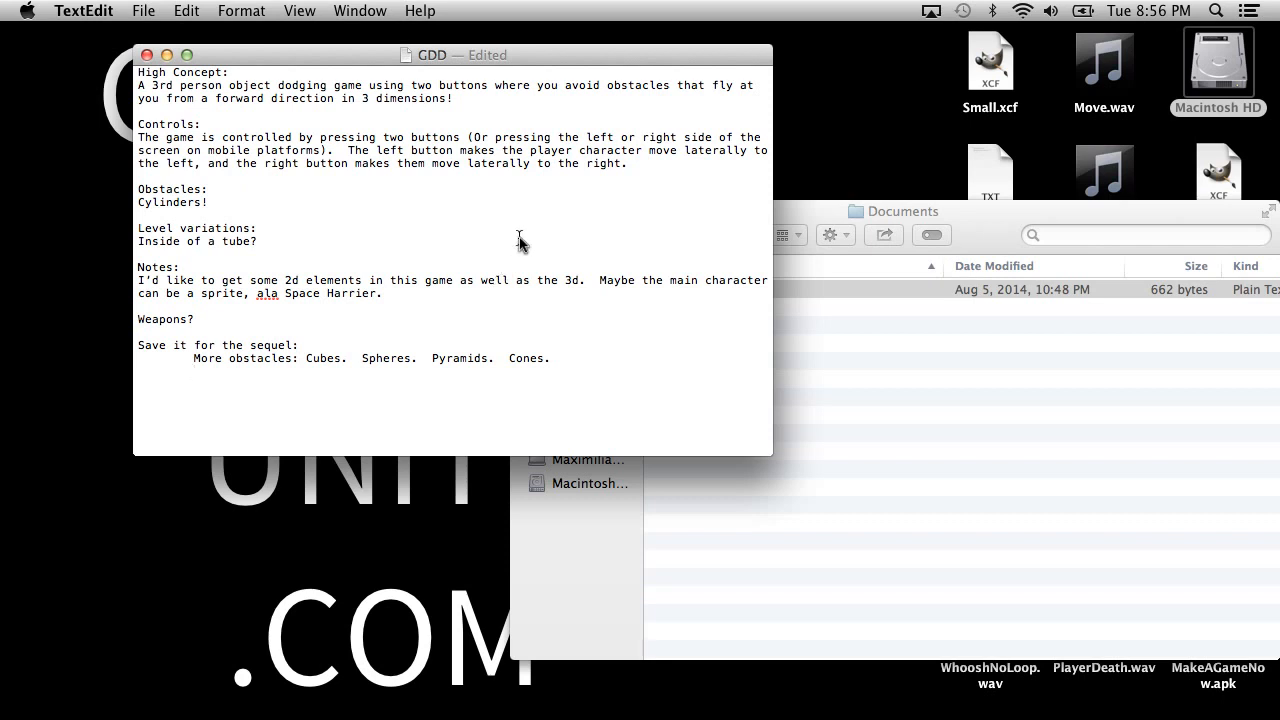
Move the level variations section into the sequel list as the single indented line "Level variations: Inside of a tube!"
left_click_drag(310, 241, 126, 234)
key("BackSpace")
key("BackSpace")
key("BackSpace")
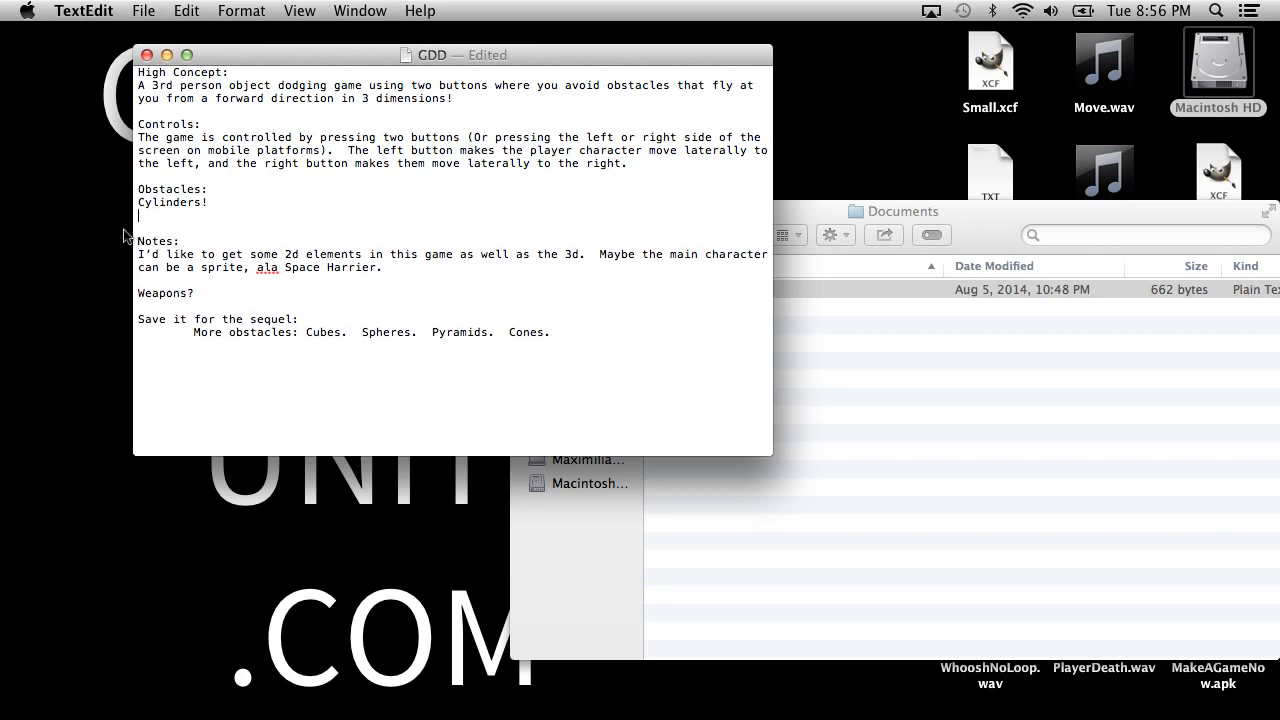
left_click(622, 382)
key("super+z")
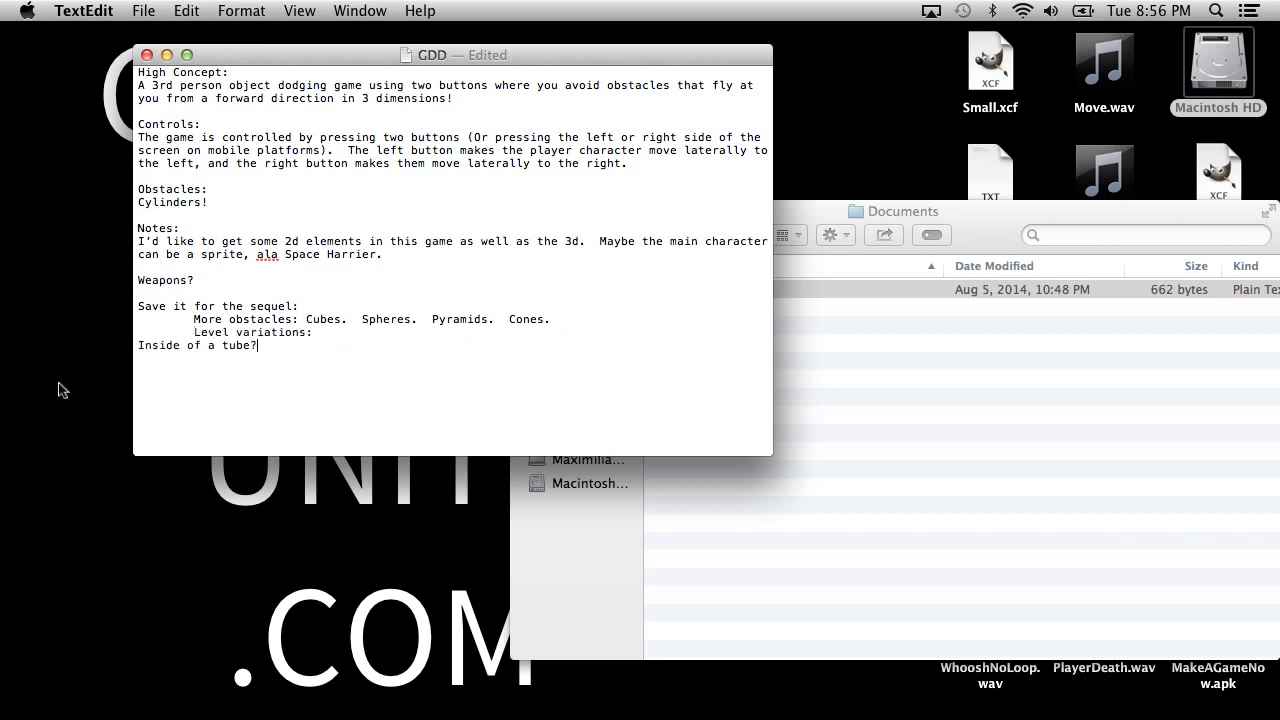
left_click(138, 346)
key("BackSpace")
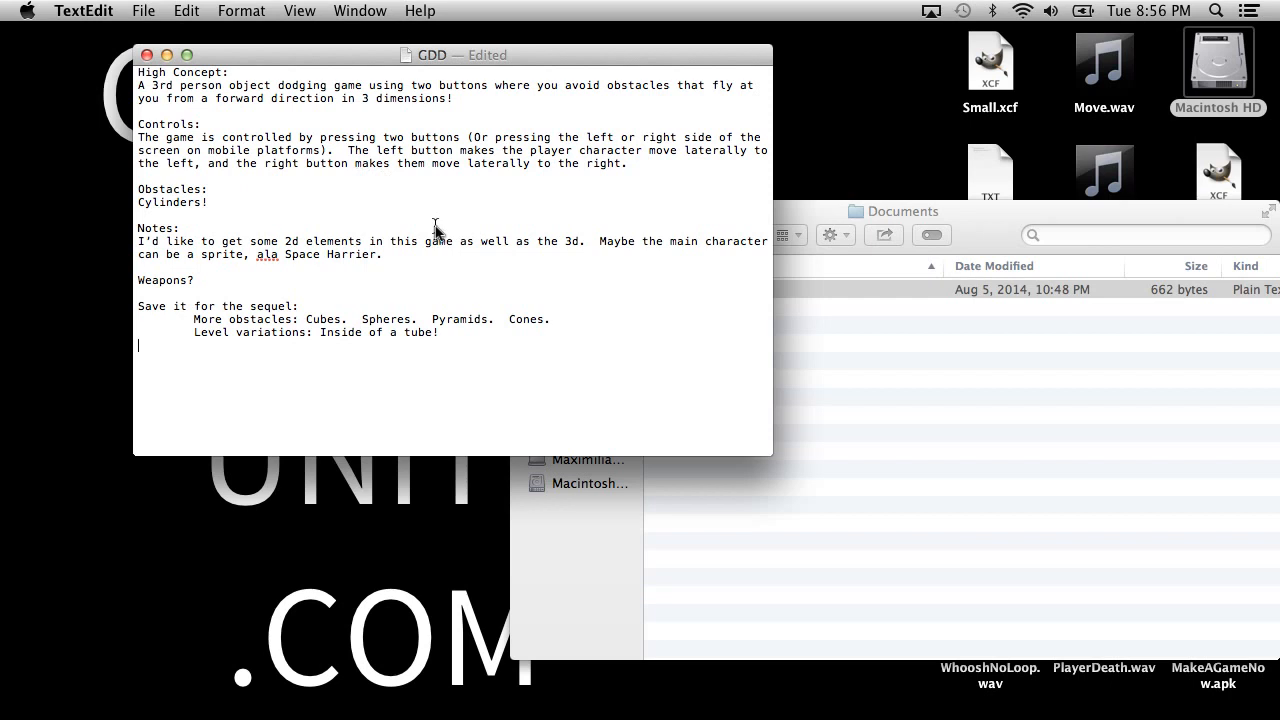
Move the Notes section with the 2d elements and sprite idea to below the level variations in the sequel list
left_click_drag(474, 261, 35, 226)
key("super+x")
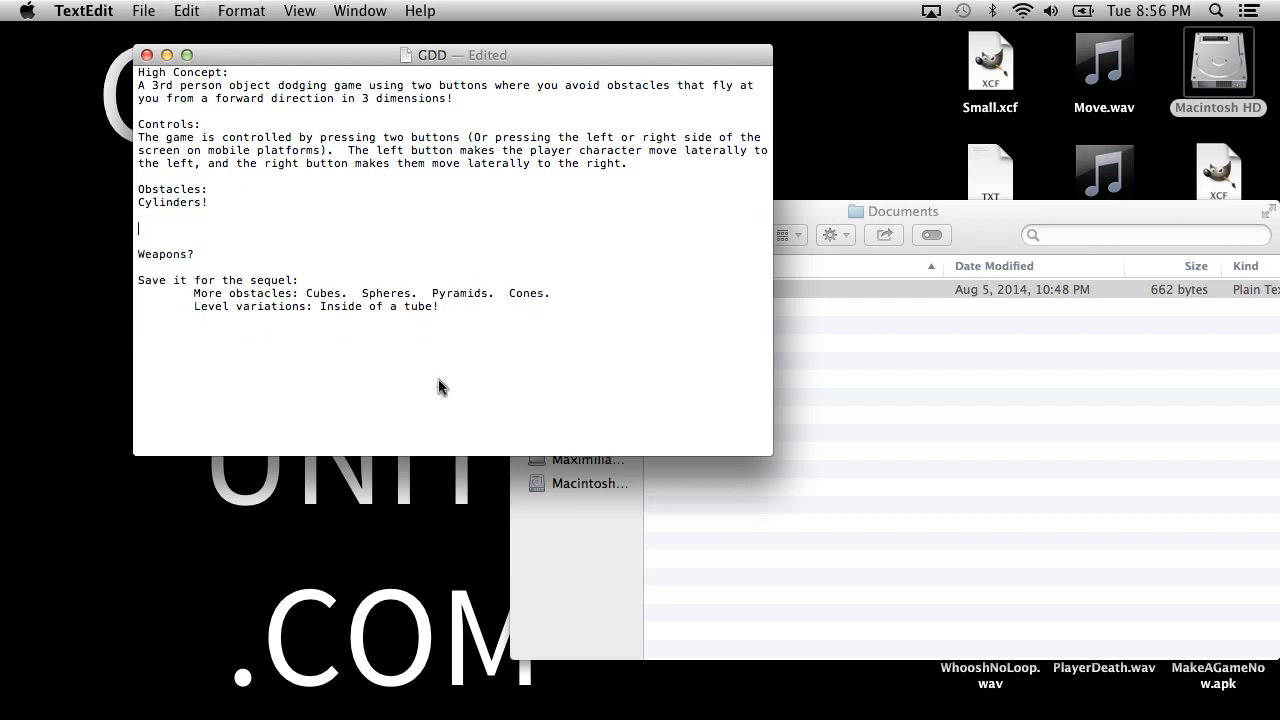
key("BackSpace")
left_click(517, 349)
key("super+v")
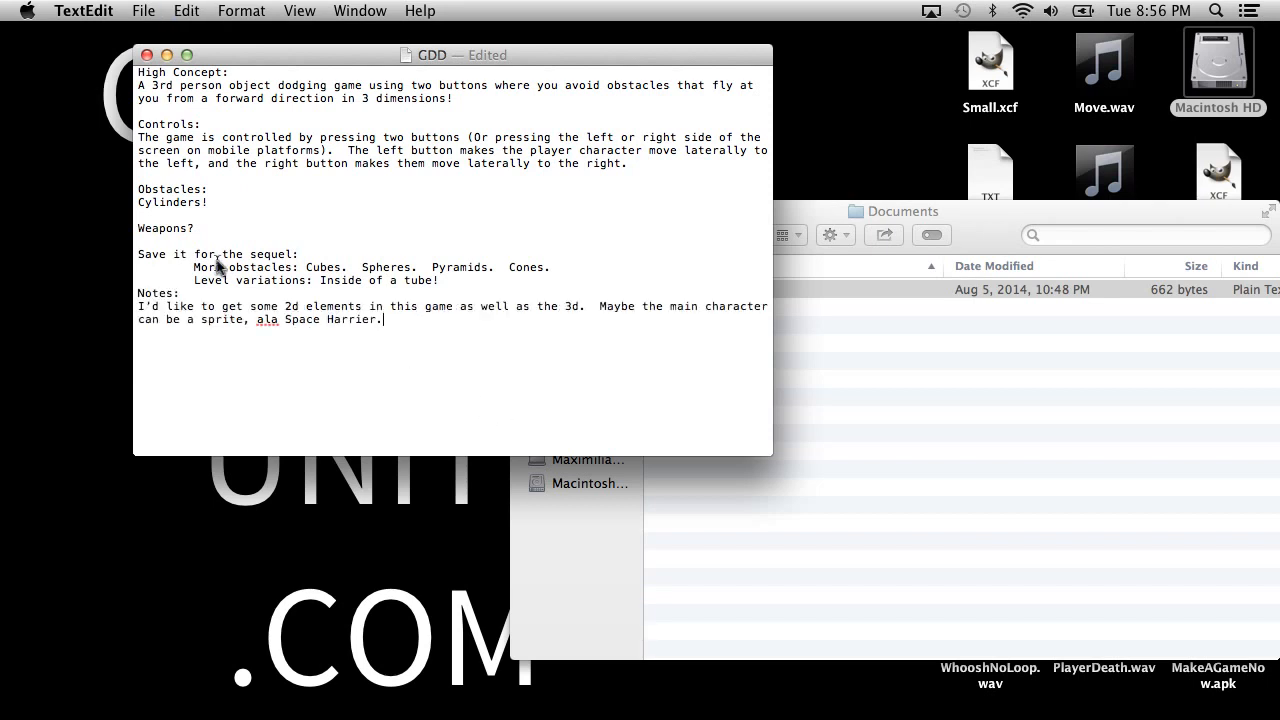
Remove the "Weapons?" line from between the Obstacles section and the sequel heading
left_click_drag(204, 230, 50, 231)
type("=")
key("BackSpace")
key("BackSpace")
key("BackSpace")
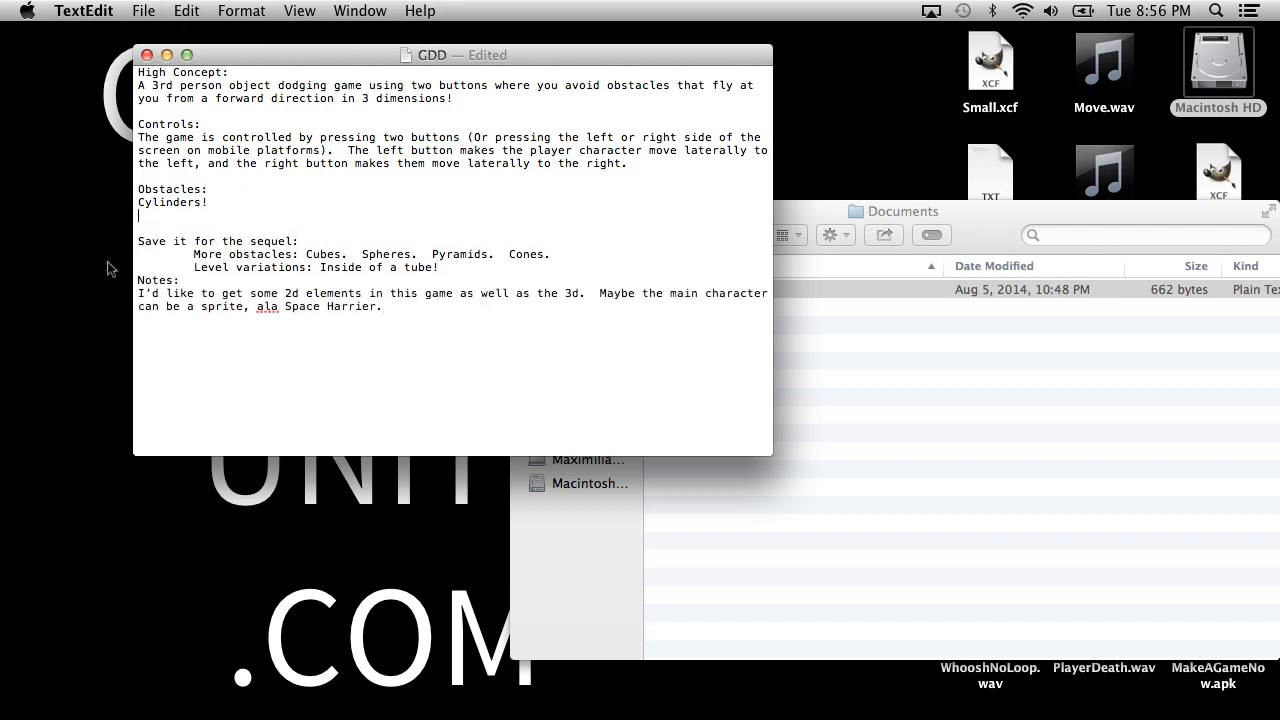
Paste "Weapons?" as the last line of the design document and delete the "Notes:" heading above the 2d elements idea
left_click(327, 414)
key("super+v")
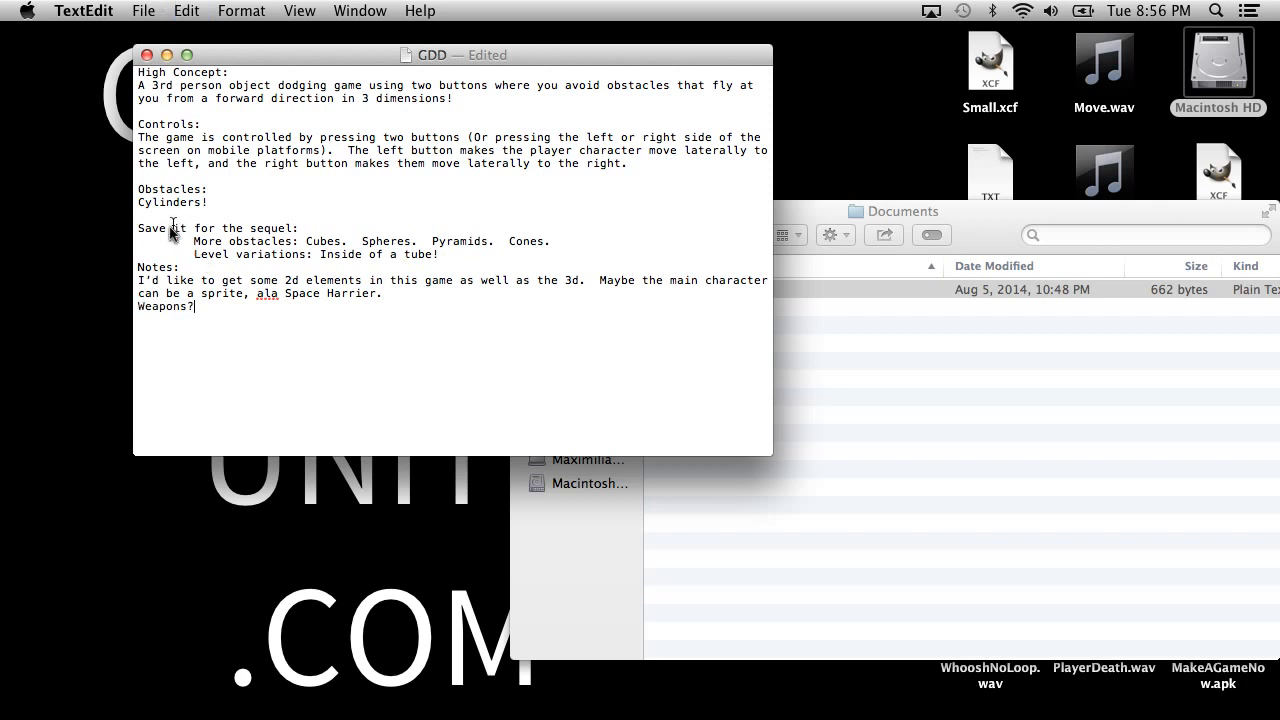
left_click_drag(140, 262, 50, 254)
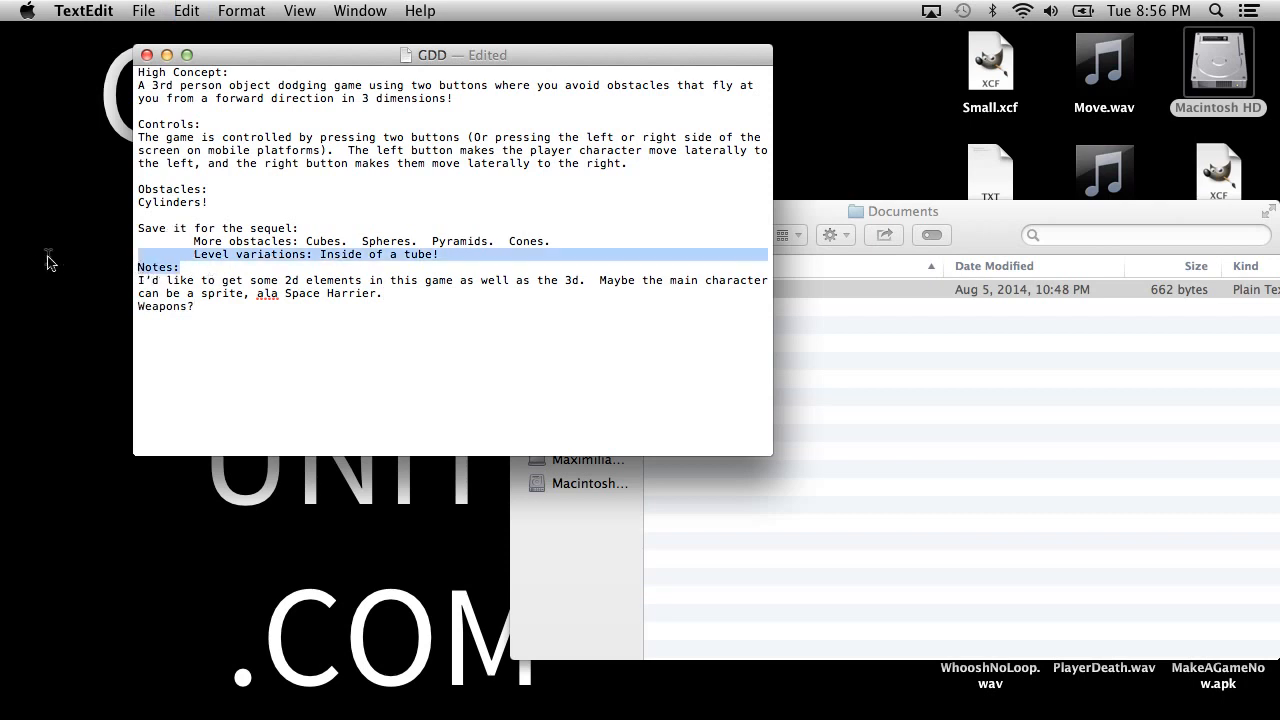
left_click(272, 322)
left_click_drag(198, 268, 100, 270)
key("BackSpace")
key("BackSpace")
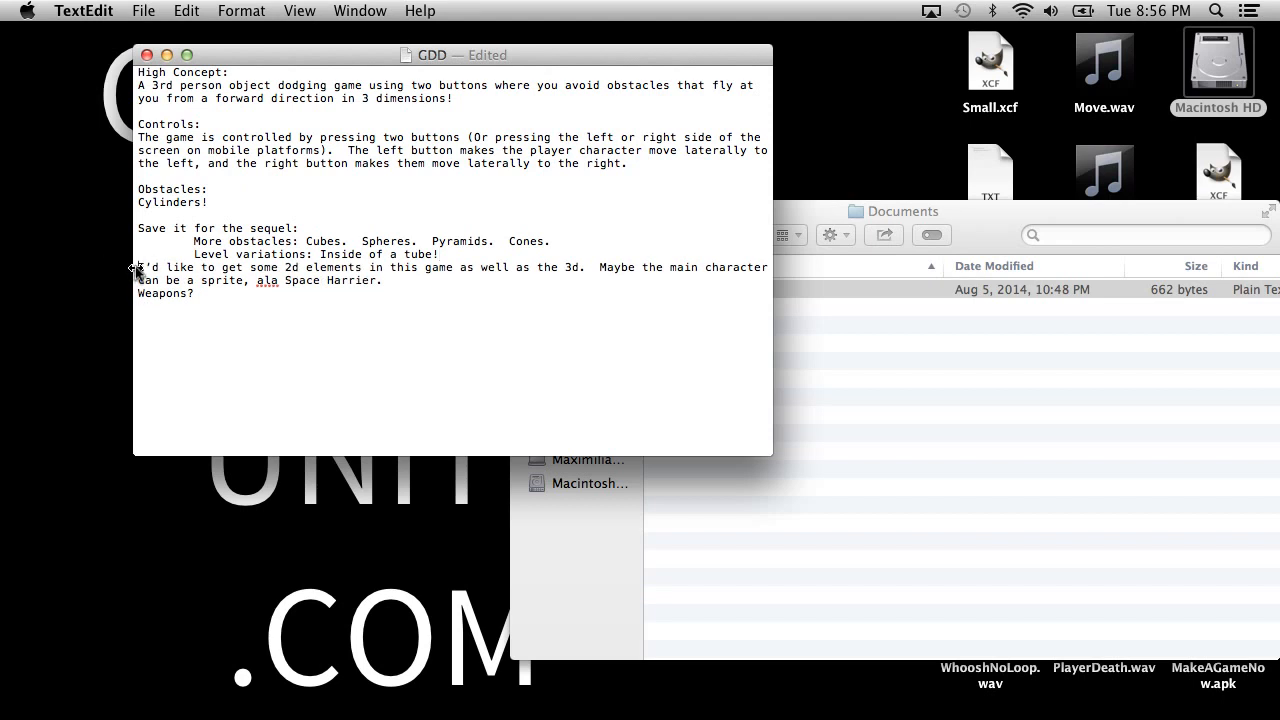
Indent the 2d elements paragraph and the "Weapons?" line under the sequel heading, and save the document
left_click(138, 268)
key("Tab")
left_click(138, 294)
key("Tab")
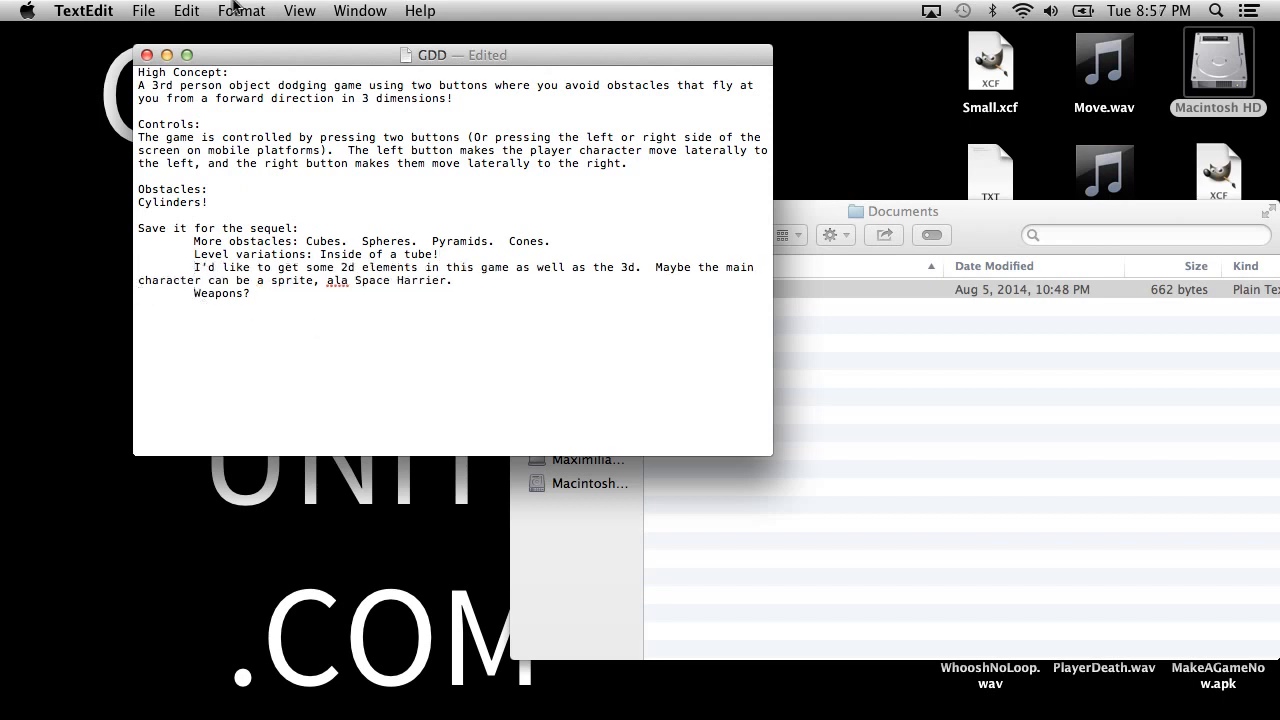
left_click(233, 5)
mouse_move(143, 11)
left_click(180, 123)
Switch to the Asana task list in Chrome, mark "More music visualization hooks" complete, and review the remaining tasks
key("ctrl+Right")
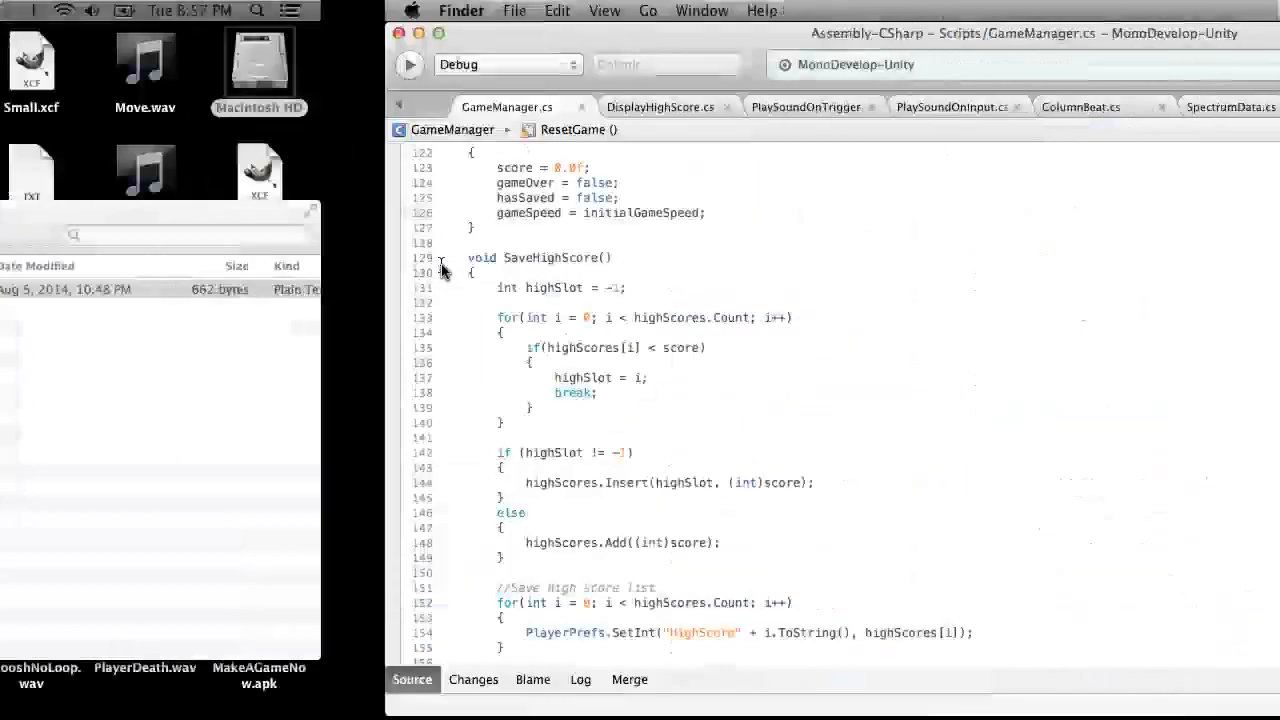
key("ctrl+Right")
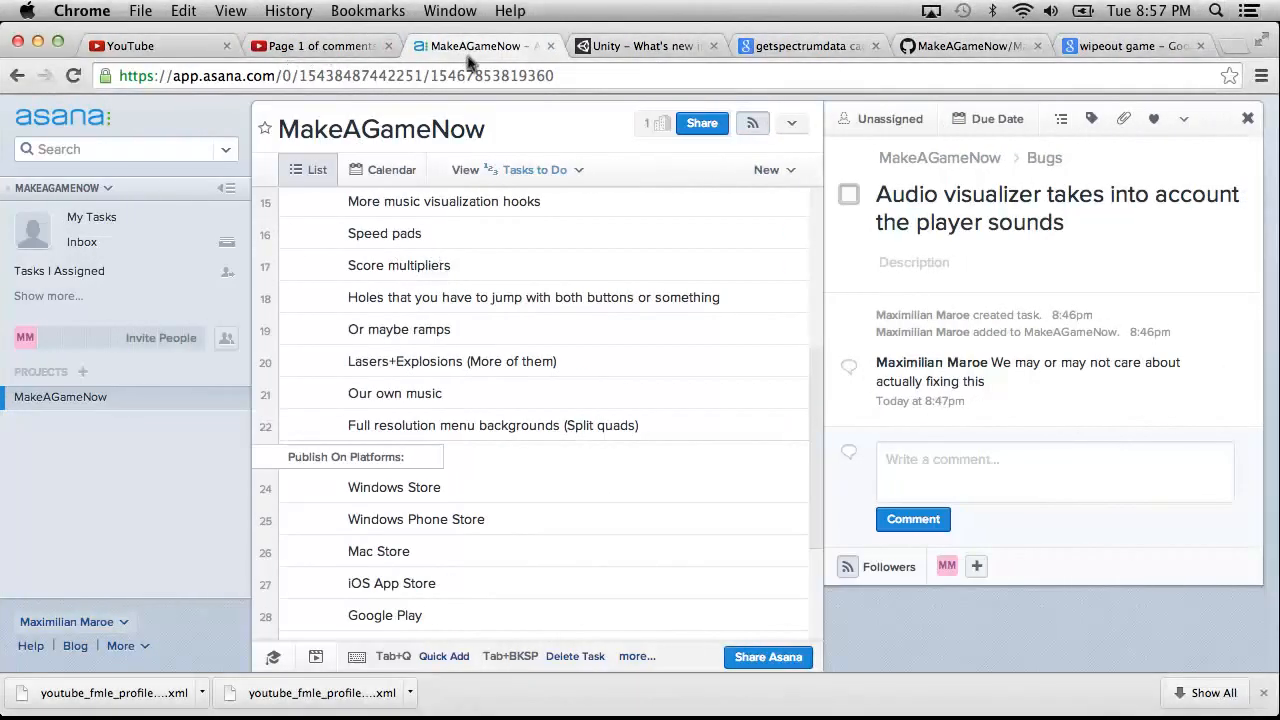
scroll(532, 456, "up", 4)
scroll(532, 456, "down", 1)
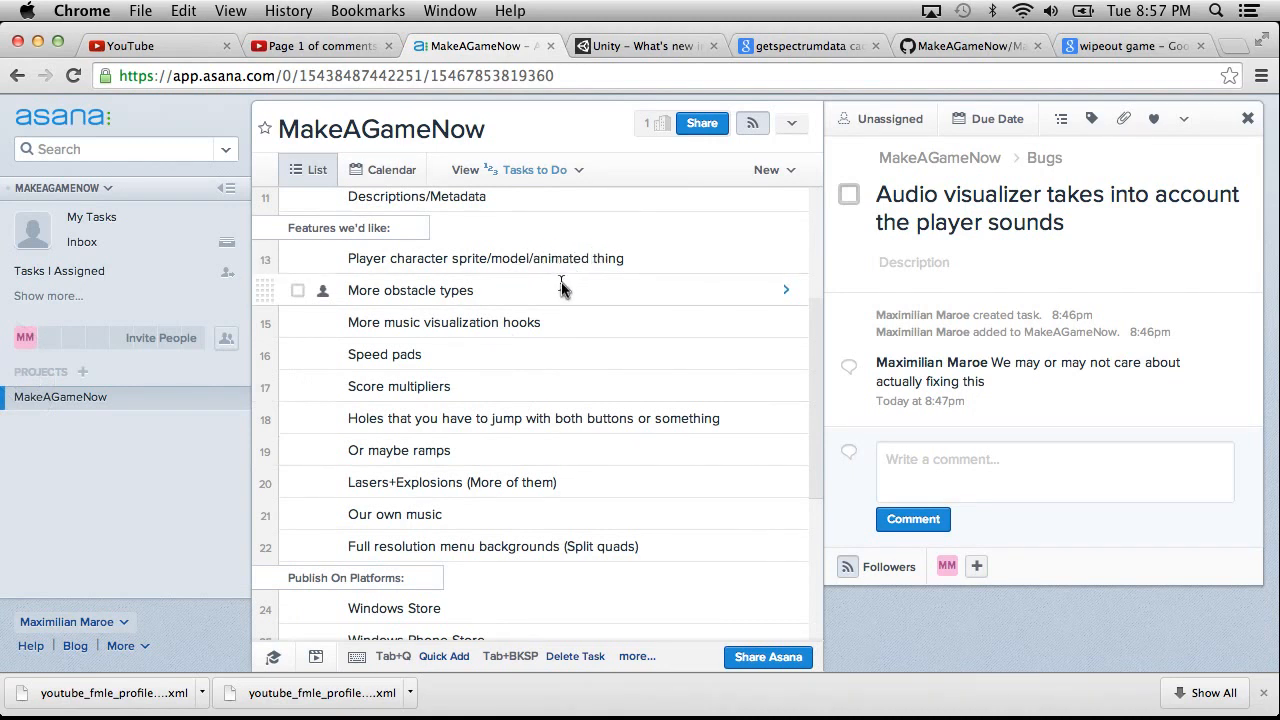
left_click(298, 323)
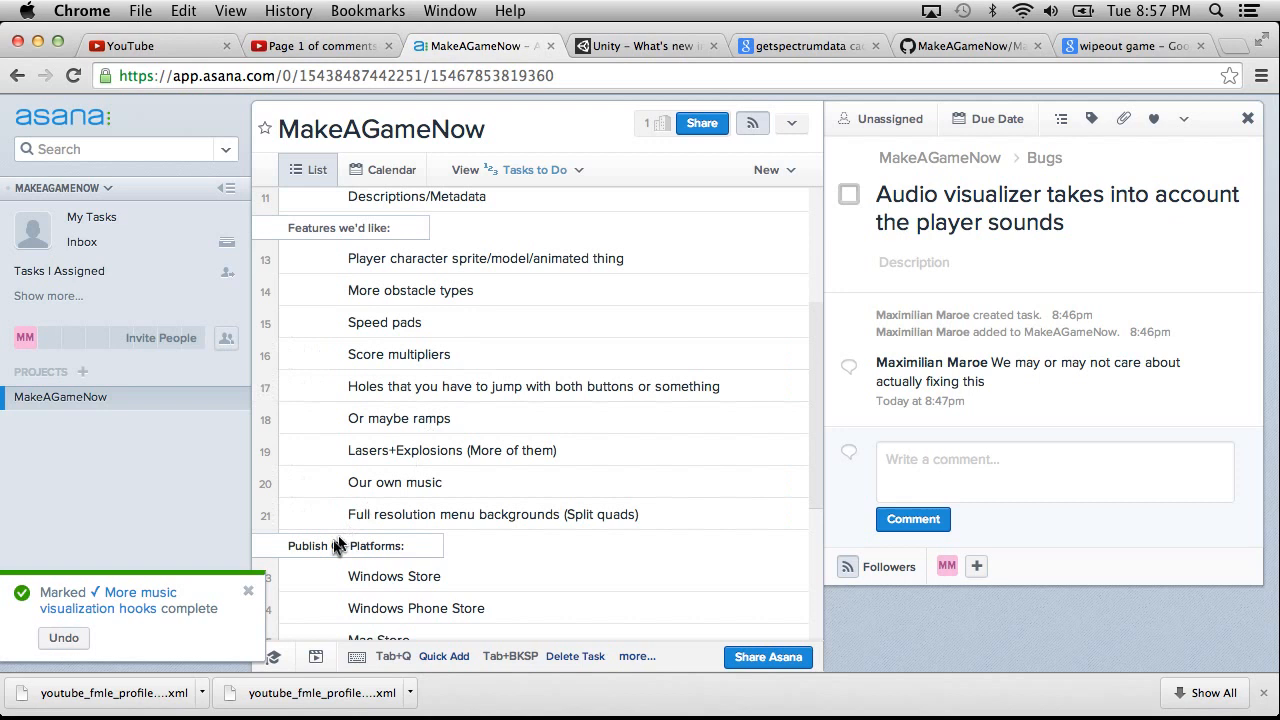
left_click(249, 590)
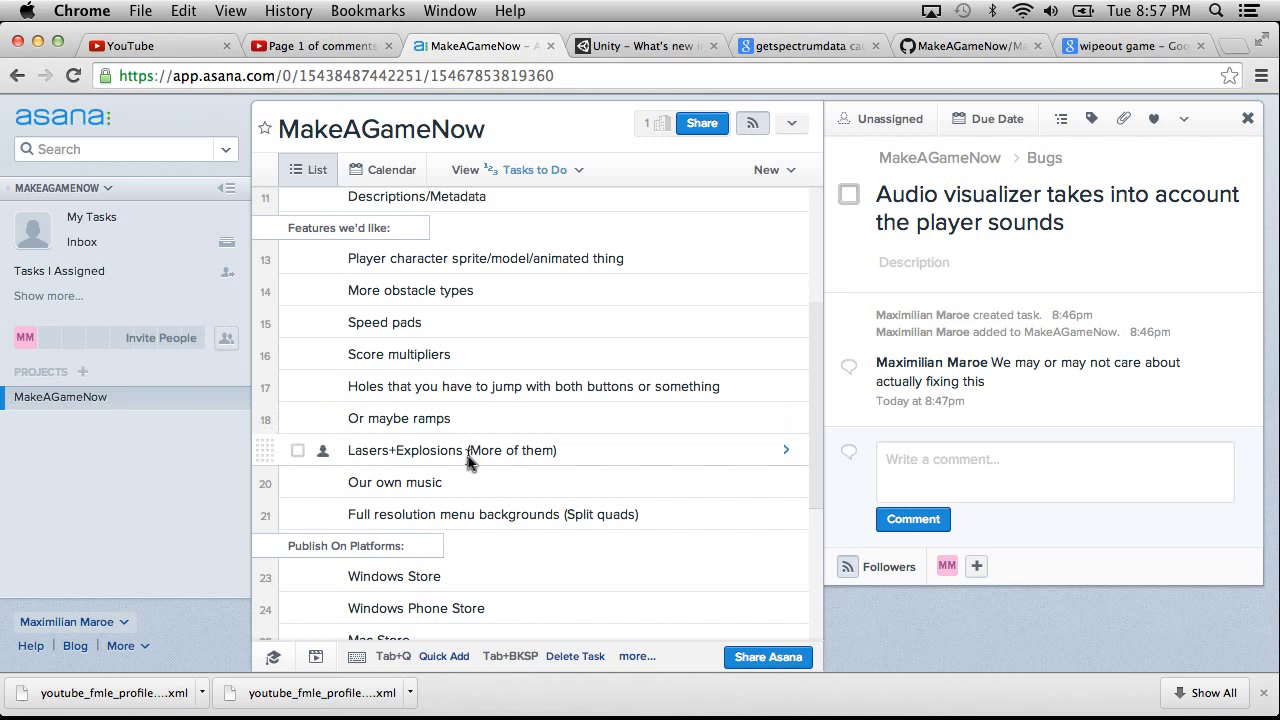
scroll(403, 284, "up", 8)
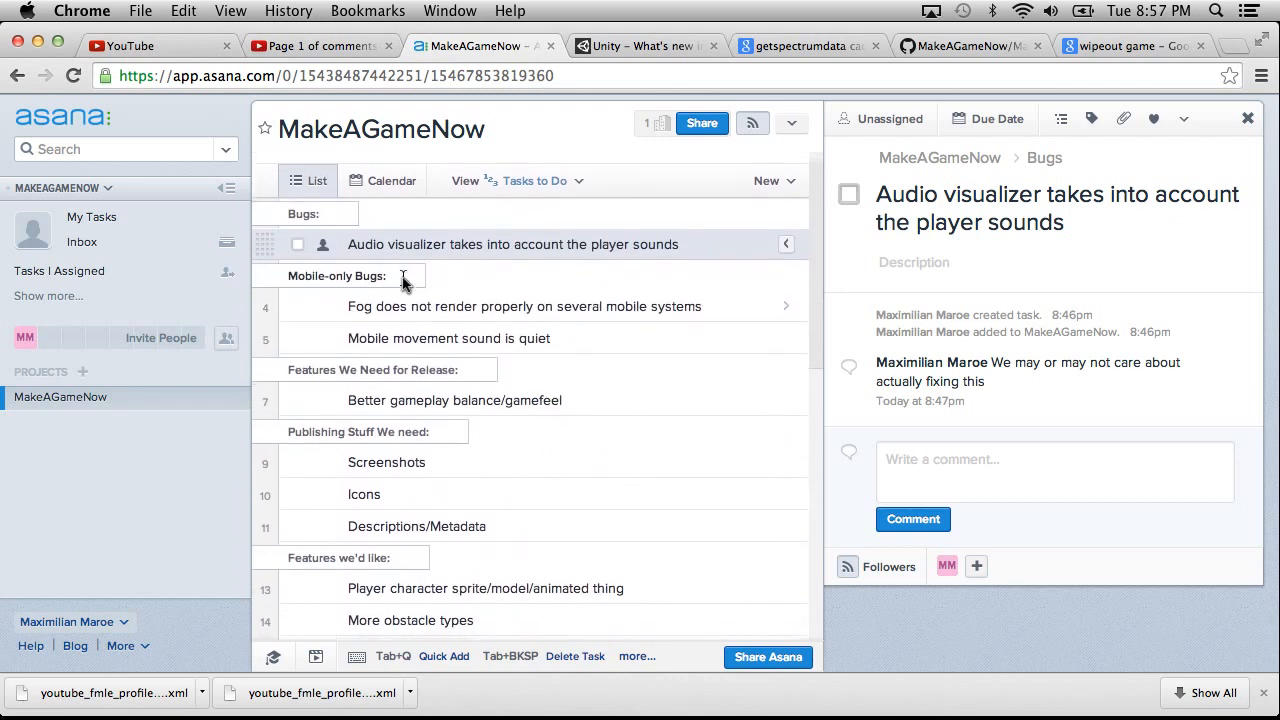
scroll(403, 284, "down", 8)
scroll(403, 283, "up", 1)
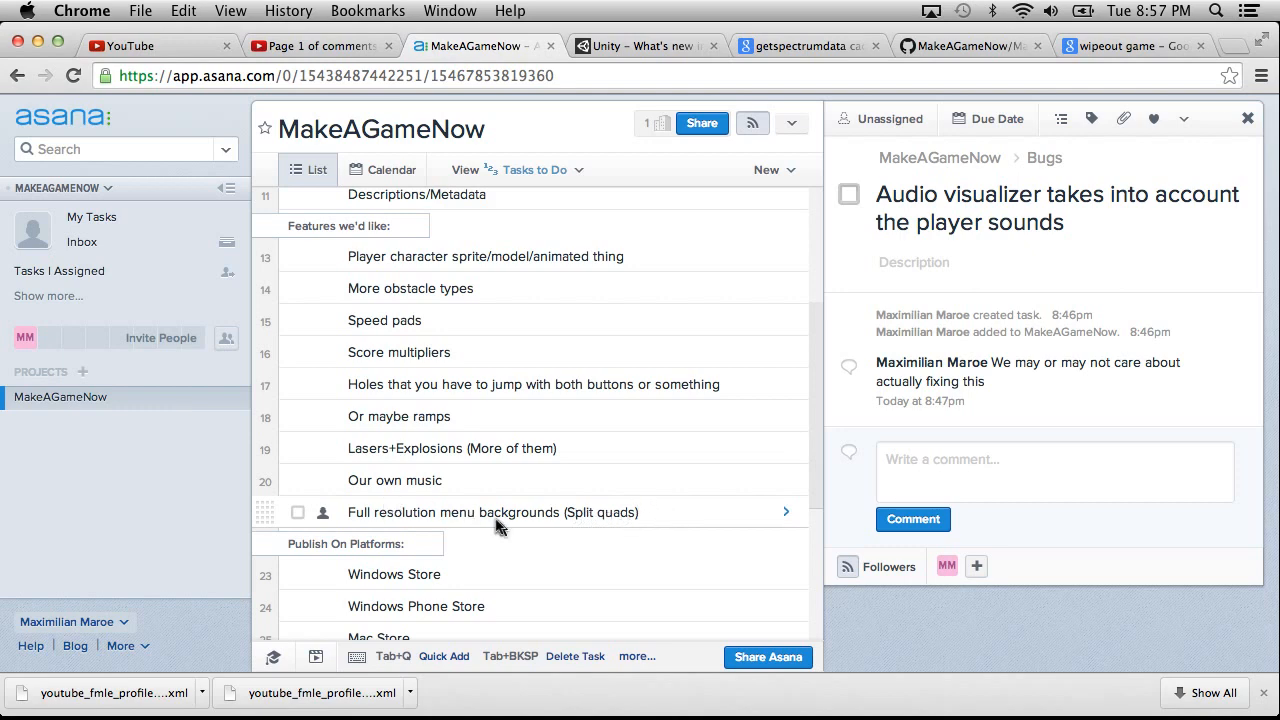
scroll(443, 400, "up", 2)
Return to the GDD document in TextEdit, save and quit it, and dismiss the Documents folder window
key("super+Tab")
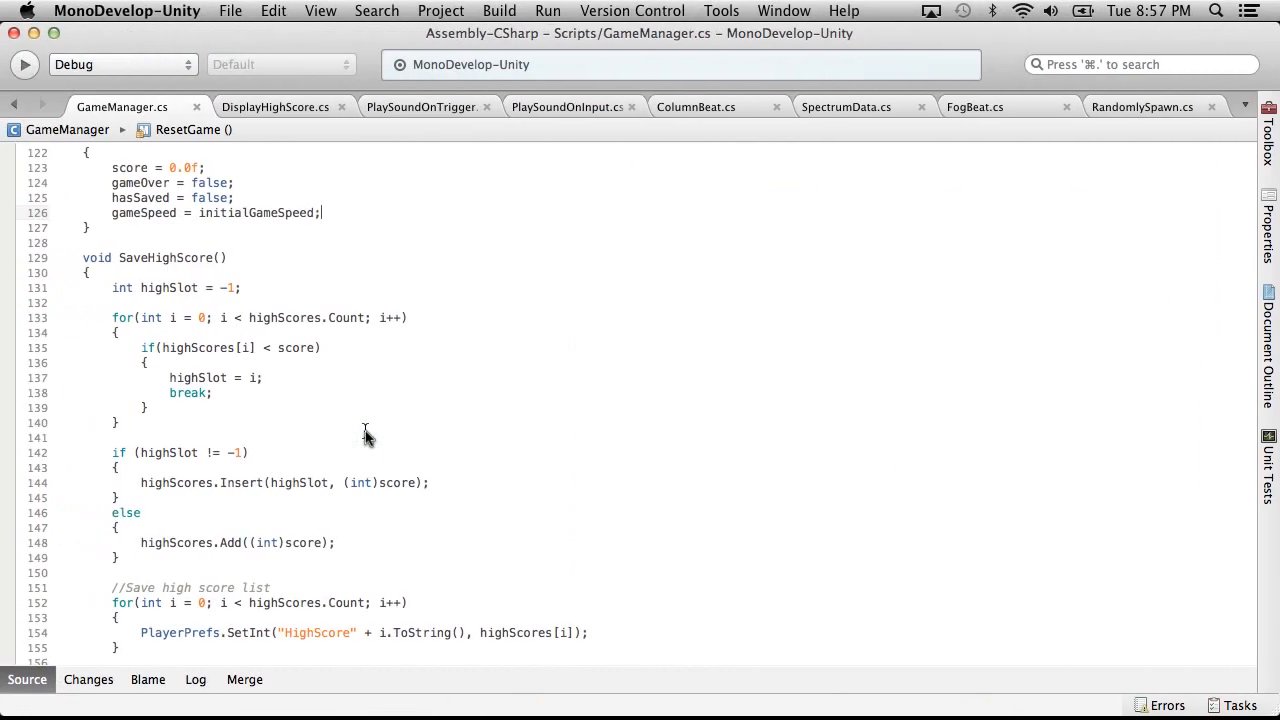
key("super+Tab")
left_click(140, 11)
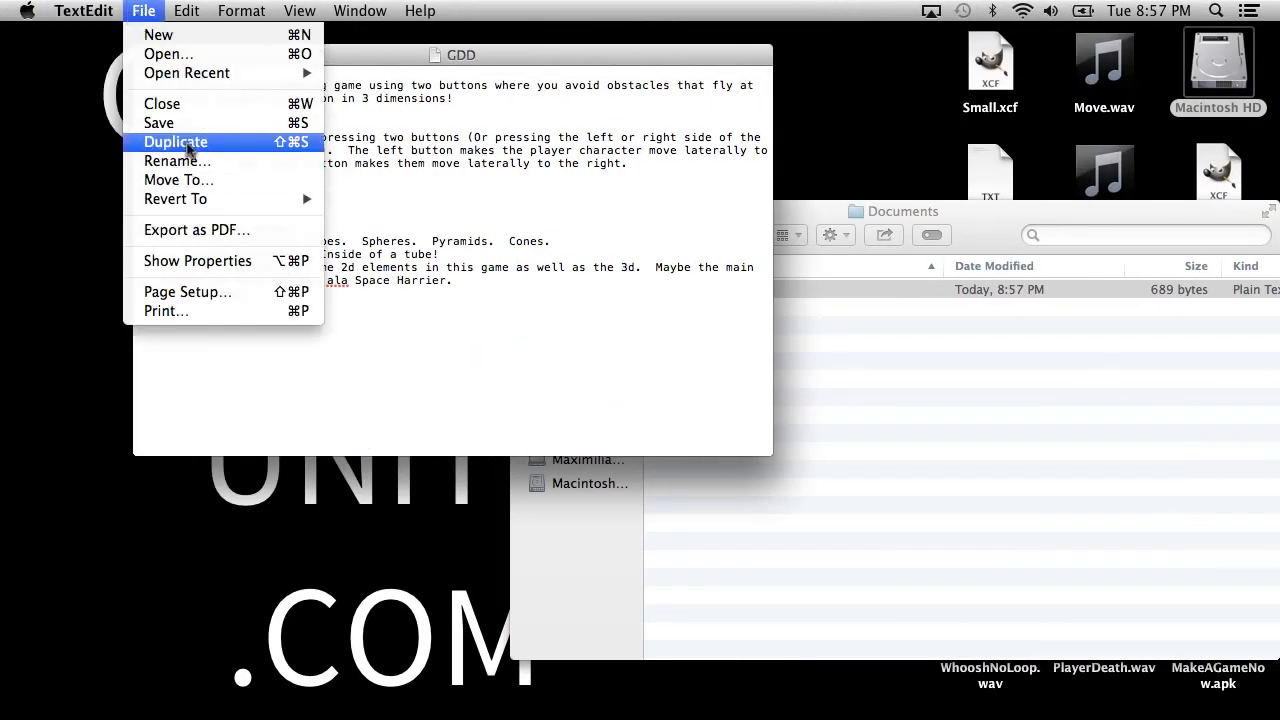
left_click(224, 122)
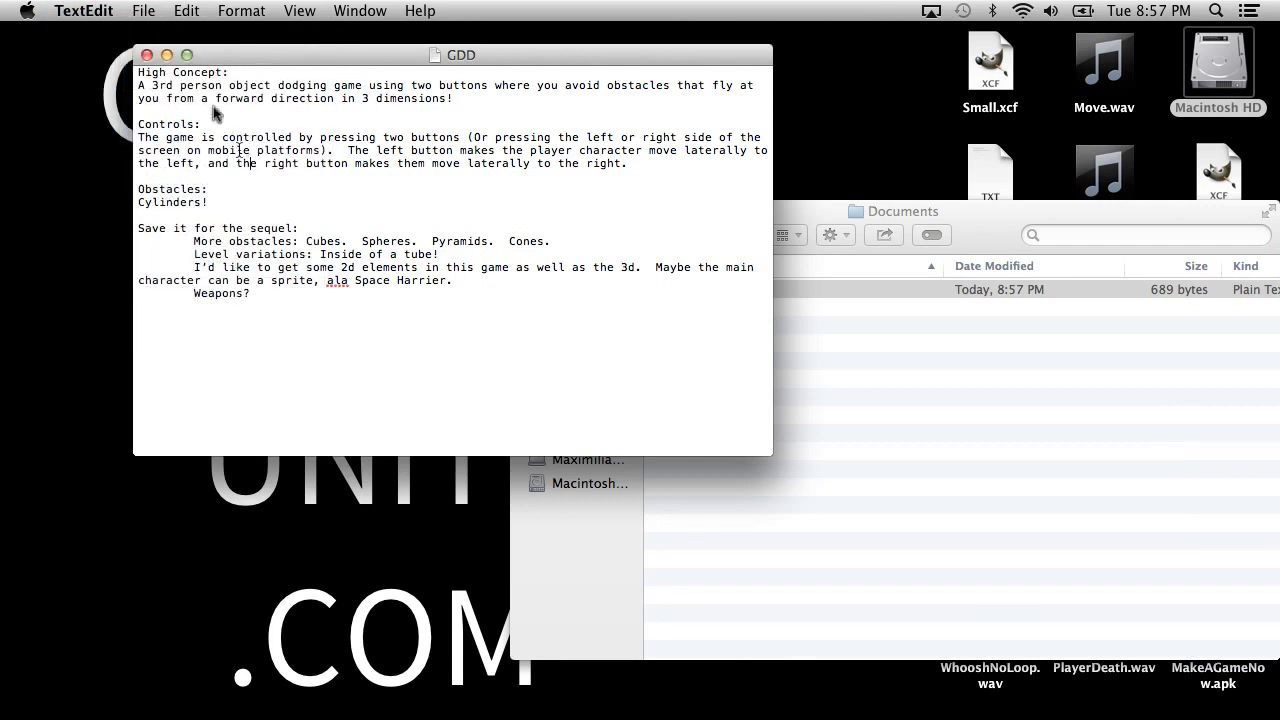
left_click(84, 12)
left_click(137, 196)
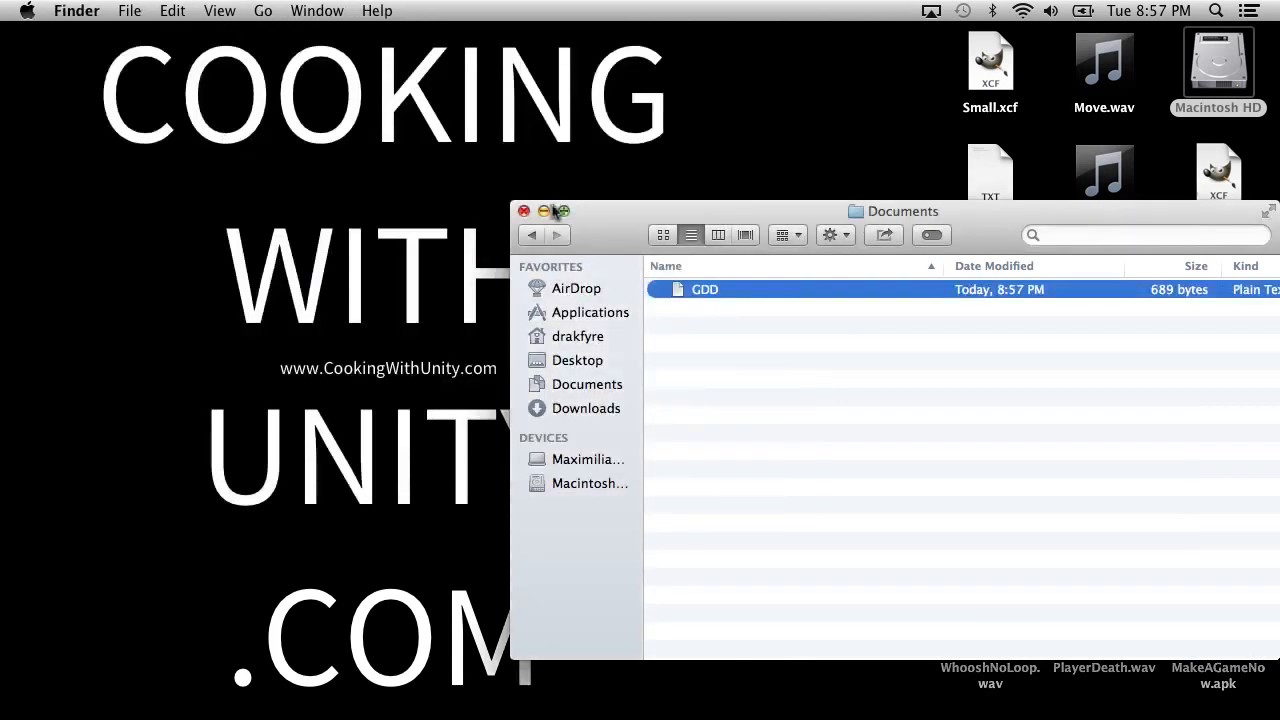
left_click_drag(641, 214, 378, 153)
left_click(282, 153)
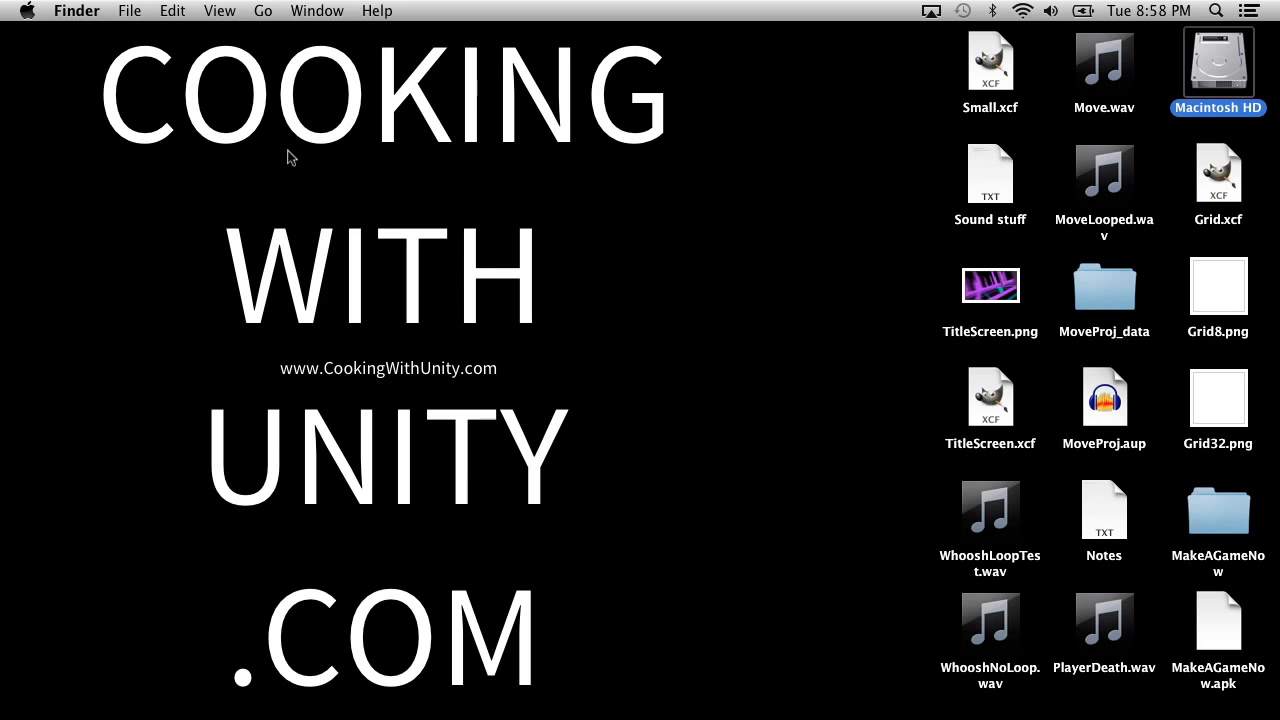
Restore the minimized Unity project and play-test Level1 twice, stopping play mode after each run
mouse_move(330, 712)
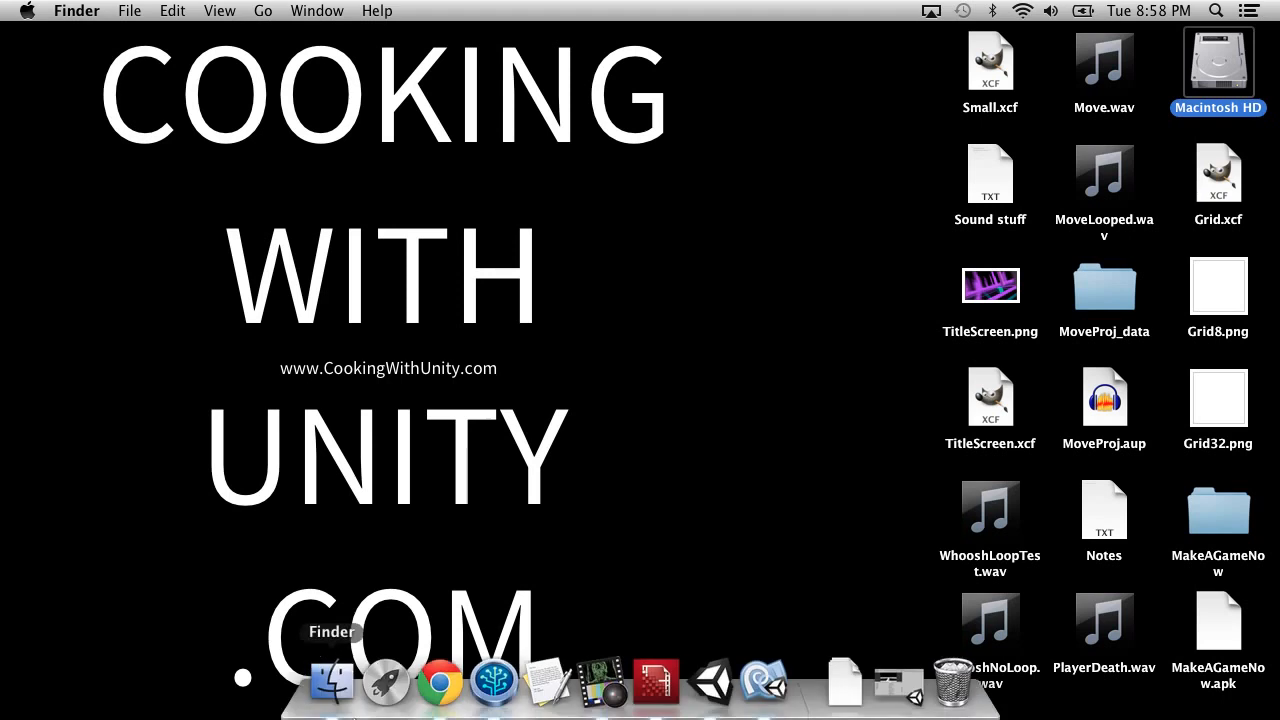
left_click(898, 690)
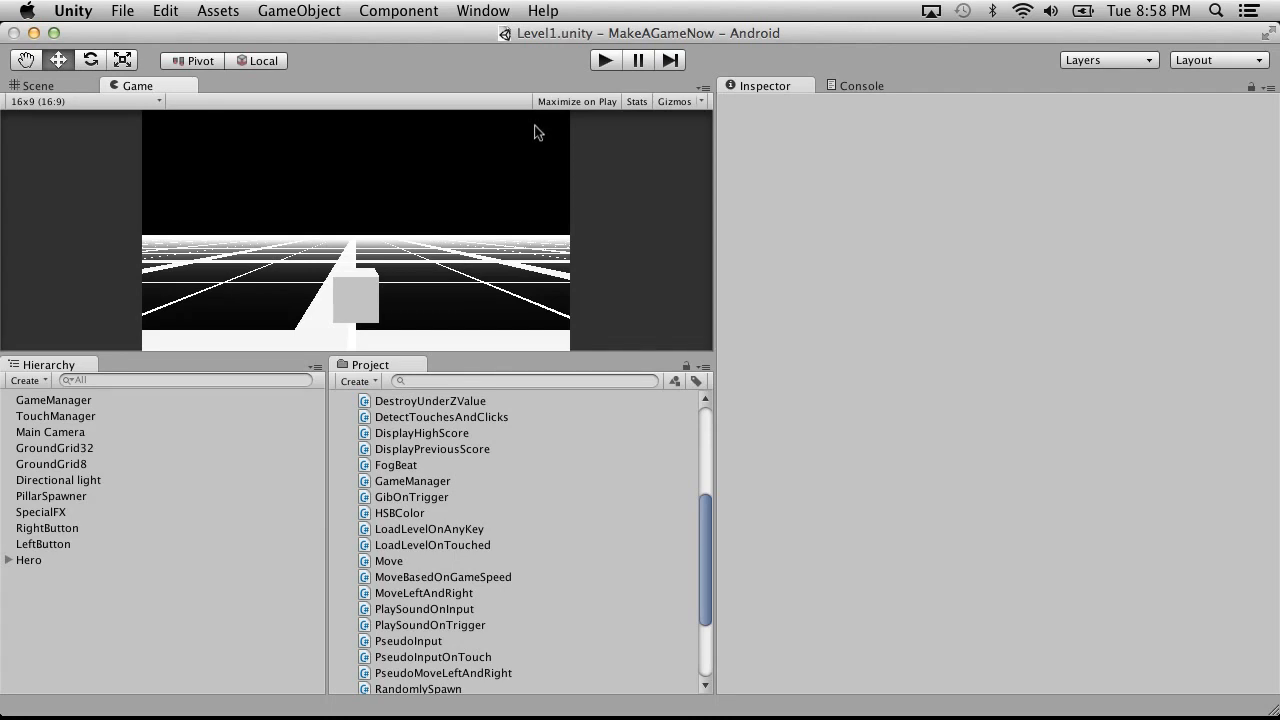
left_click(604, 61)
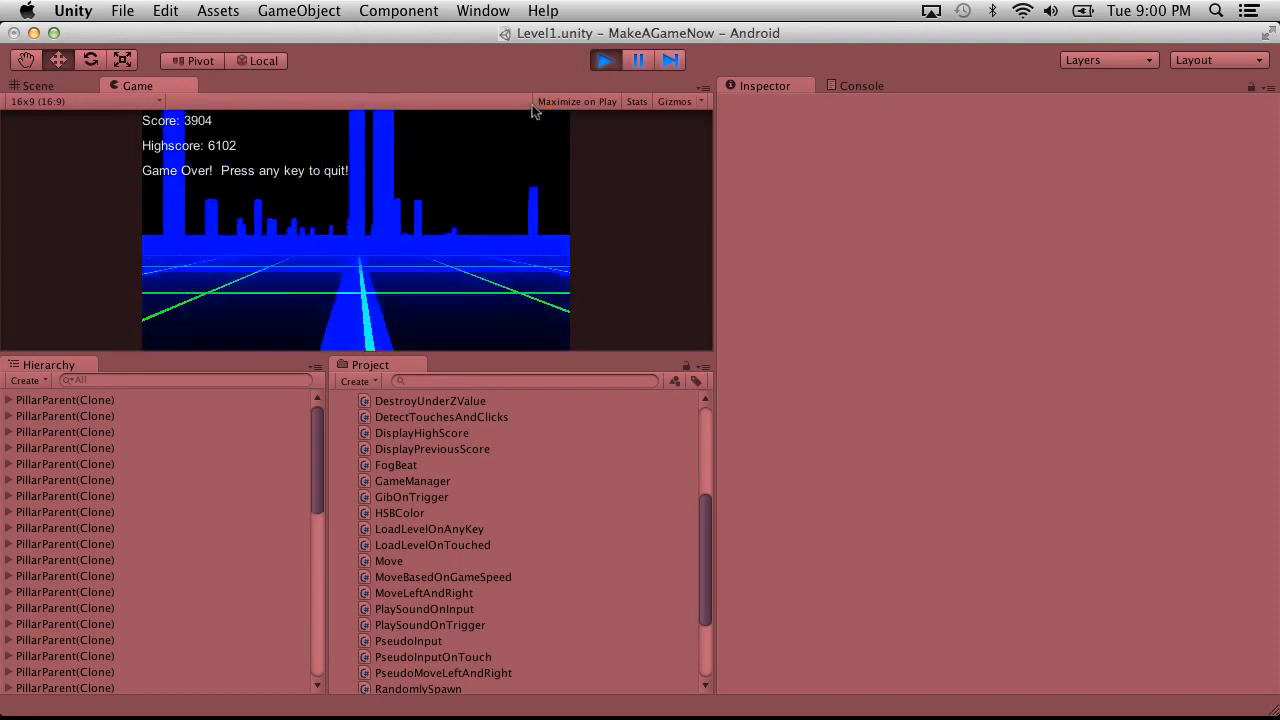
left_click(605, 61)
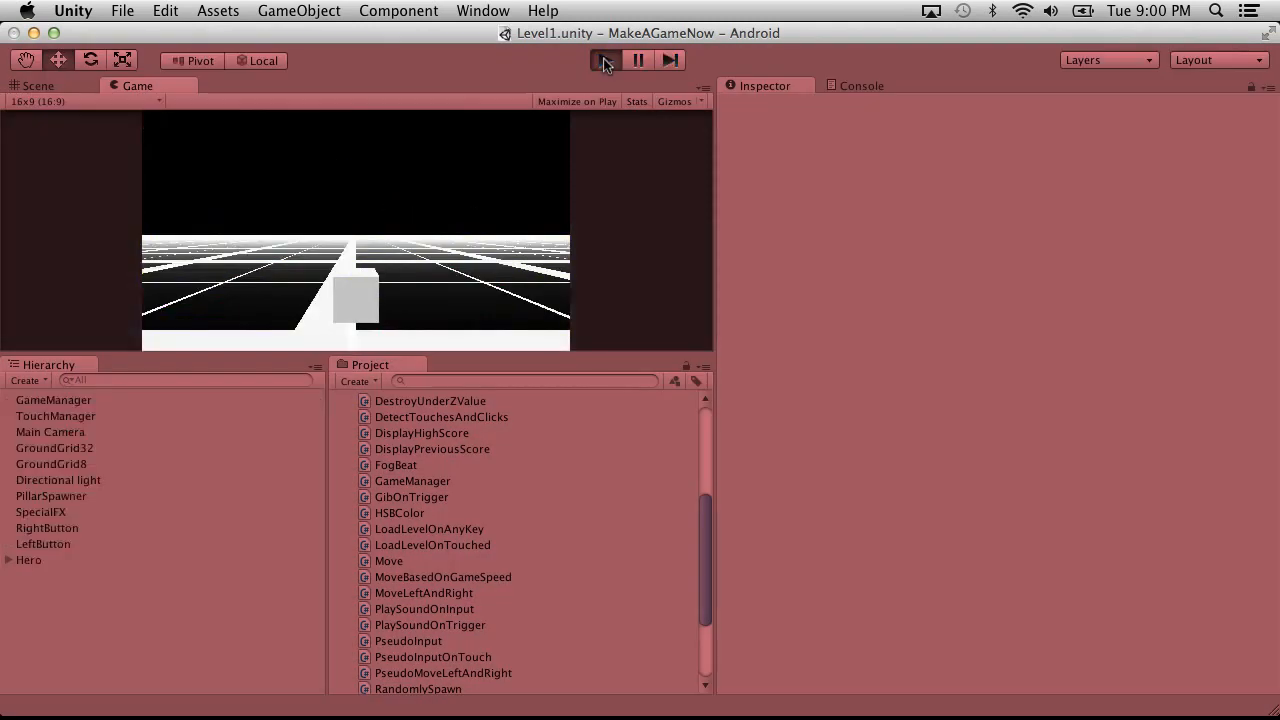
key("super+p")
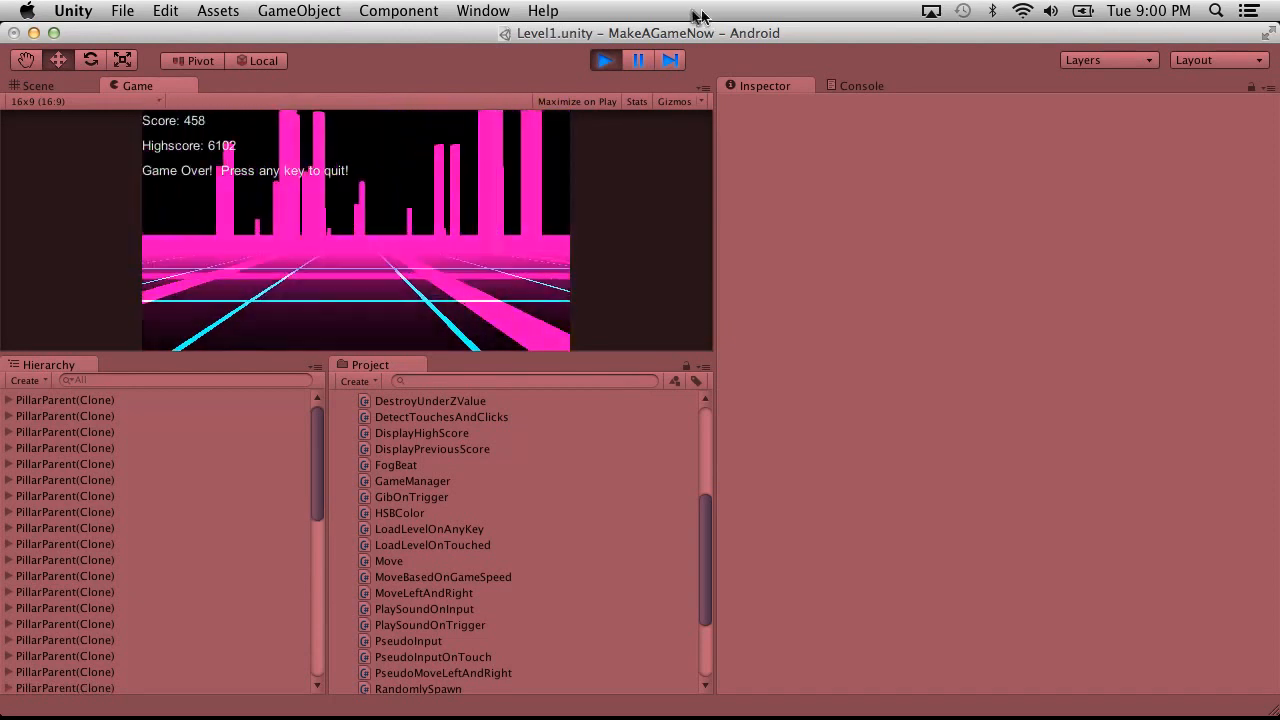
left_click(608, 61)
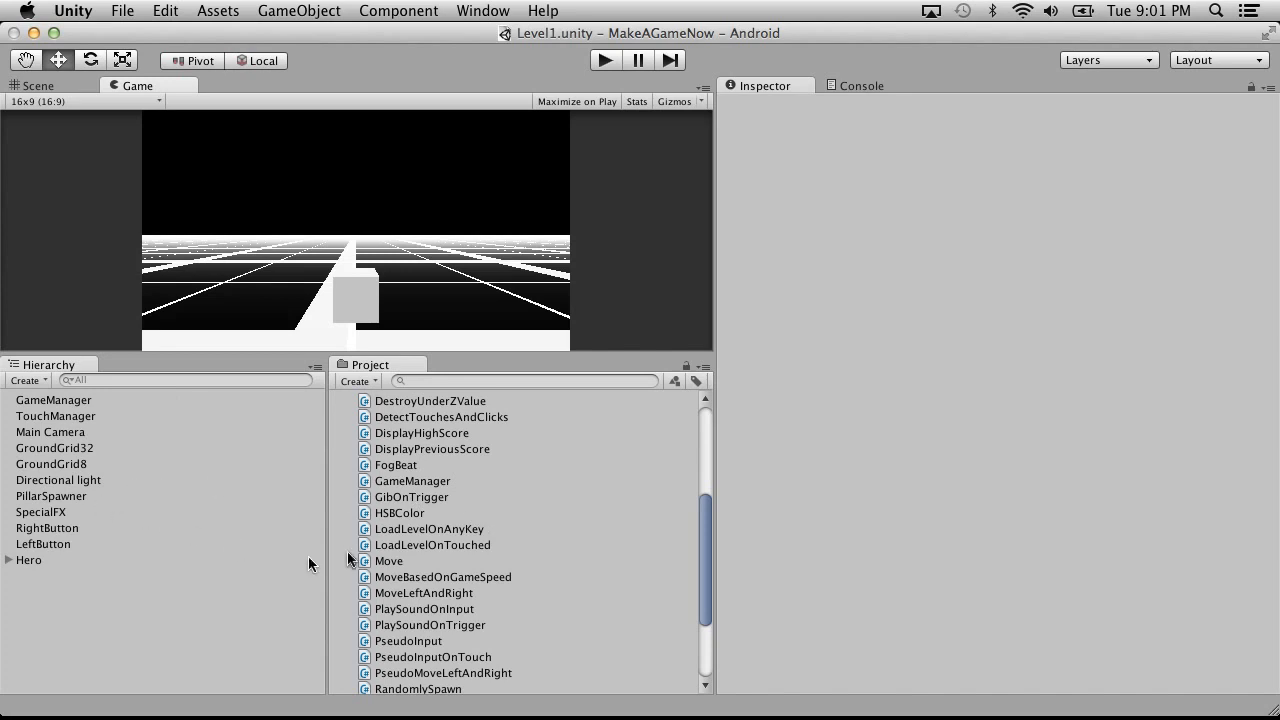
Switch to the YouTube comments page in Chrome, reload it, and read the viewers' gameplay suggestions
left_click(466, 578)
key("ctrl+Right")
key("ctrl+Right")
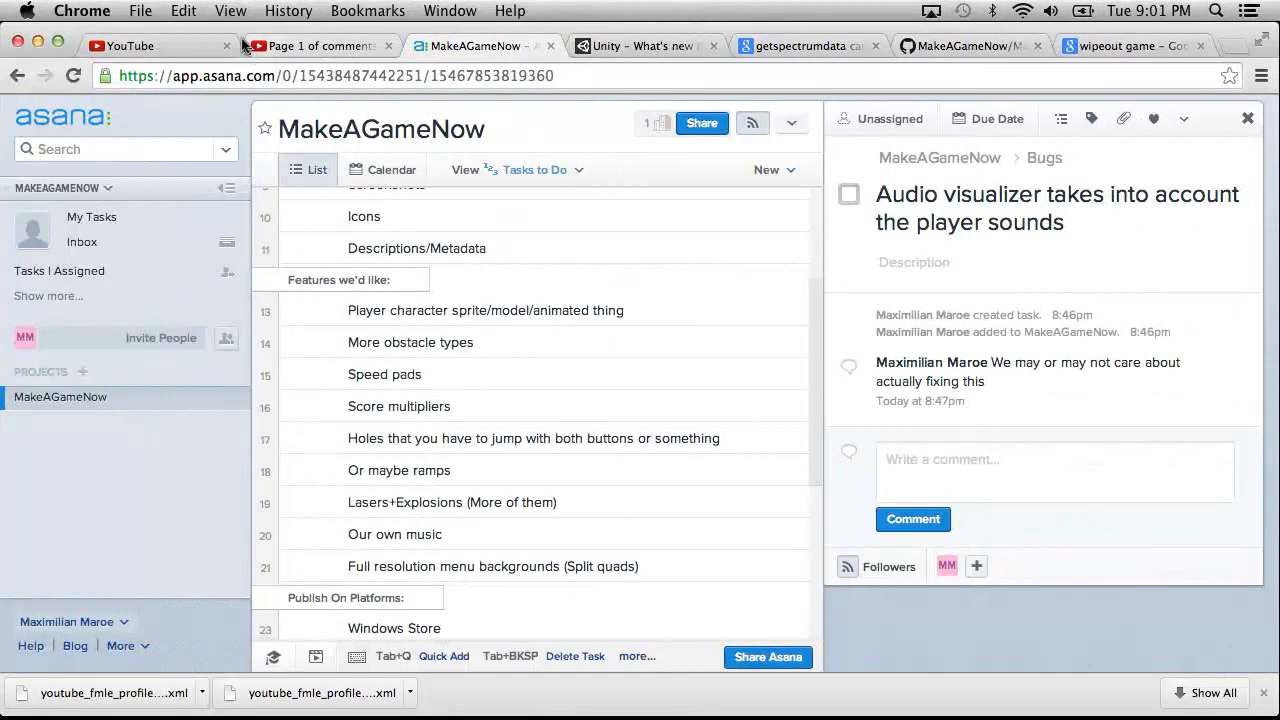
left_click(318, 46)
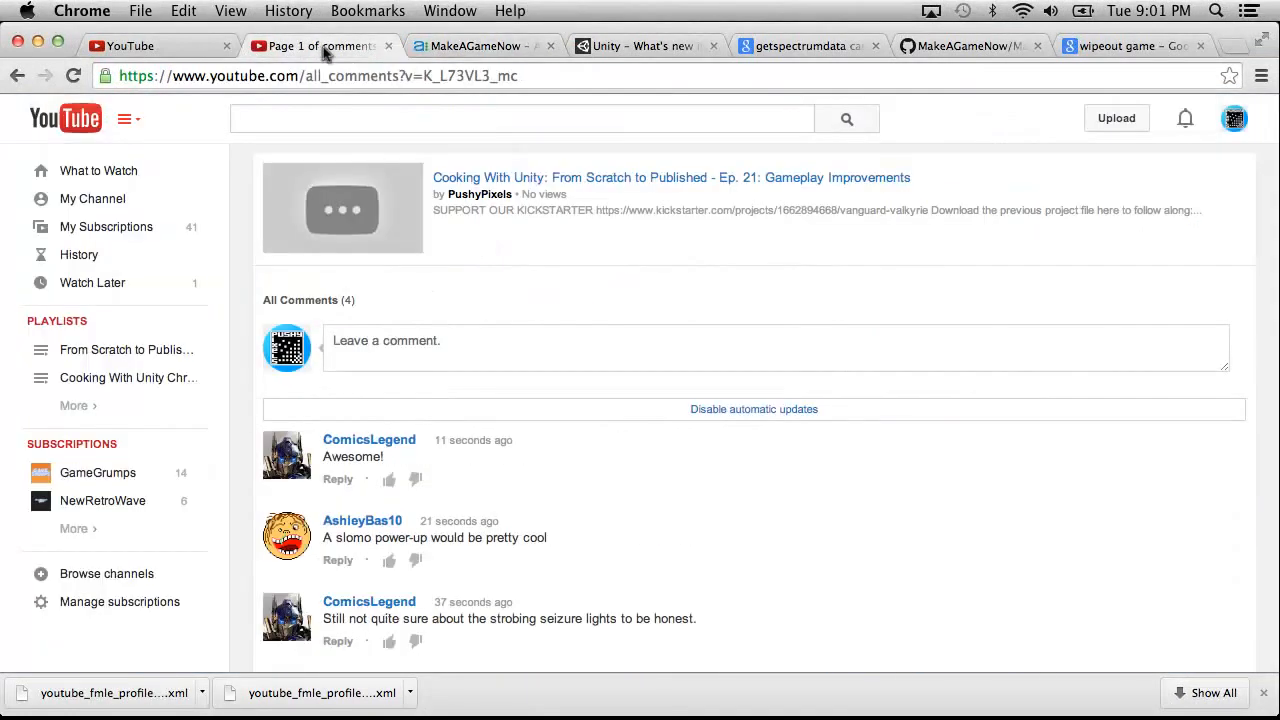
left_click(73, 77)
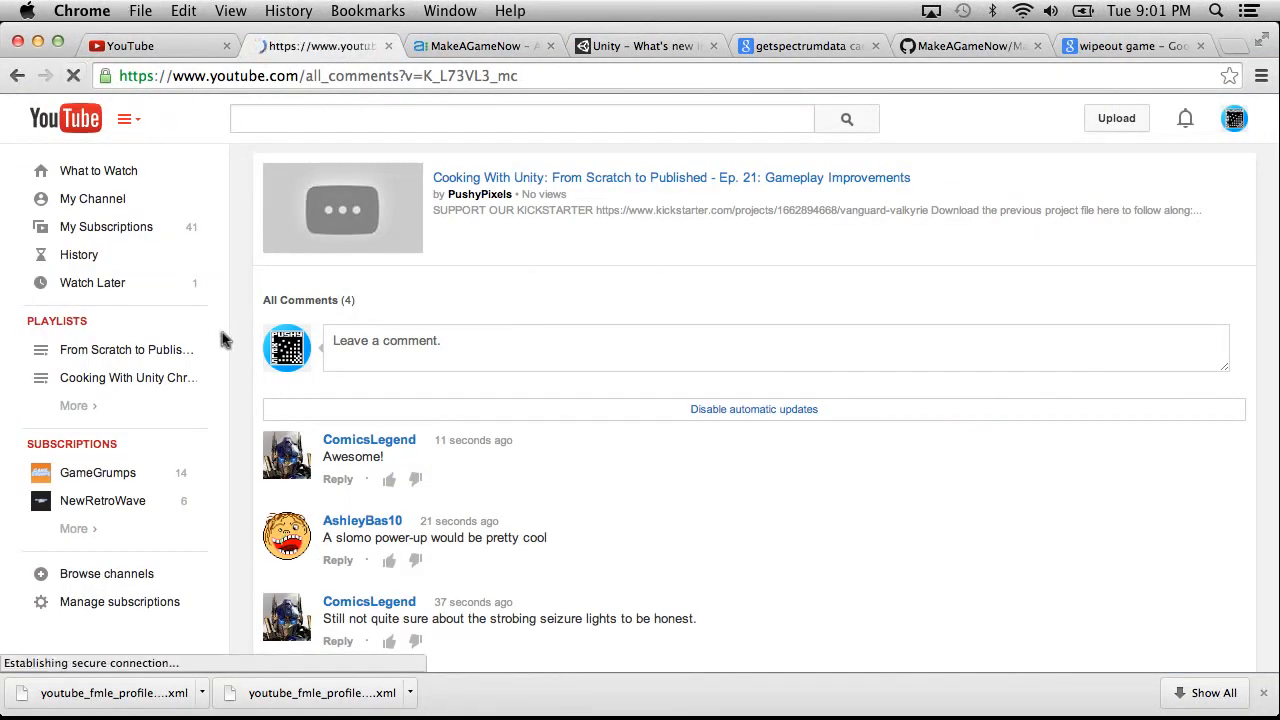
scroll(646, 403, "down", 5)
scroll(646, 403, "down", 3)
scroll(646, 403, "down", 5)
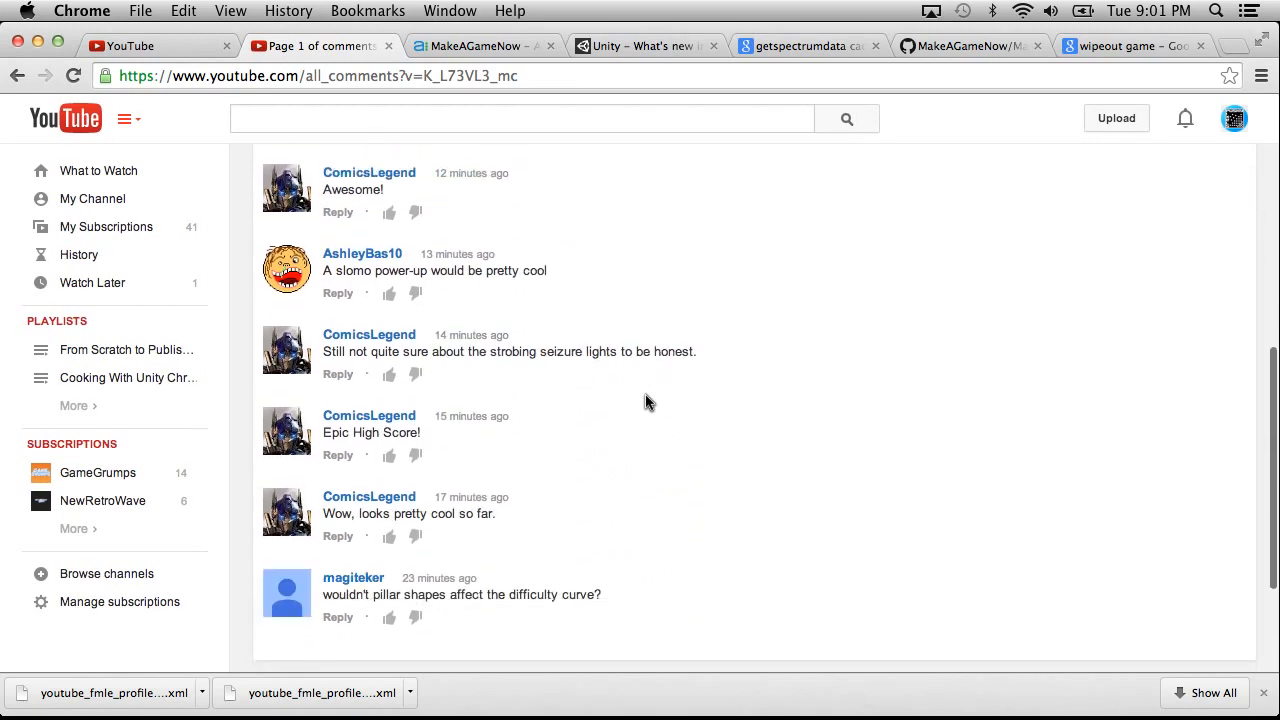
scroll(646, 403, "up", 3)
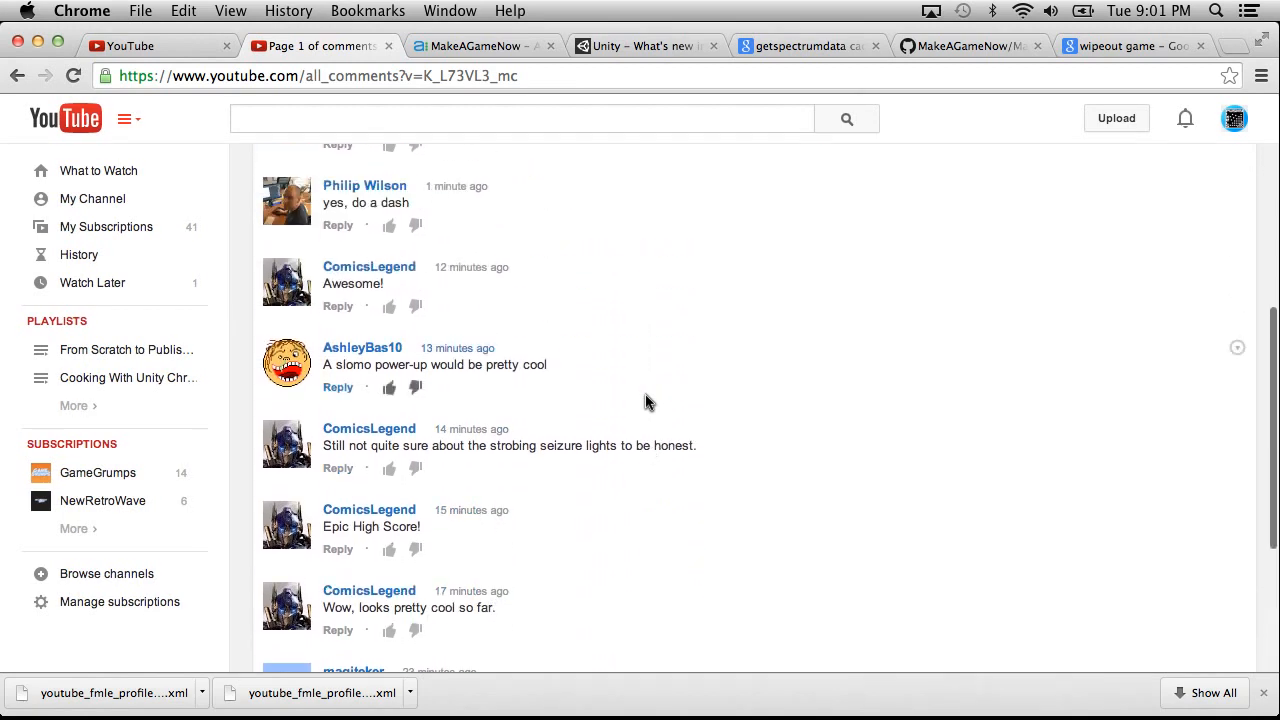
scroll(646, 403, "up", 2)
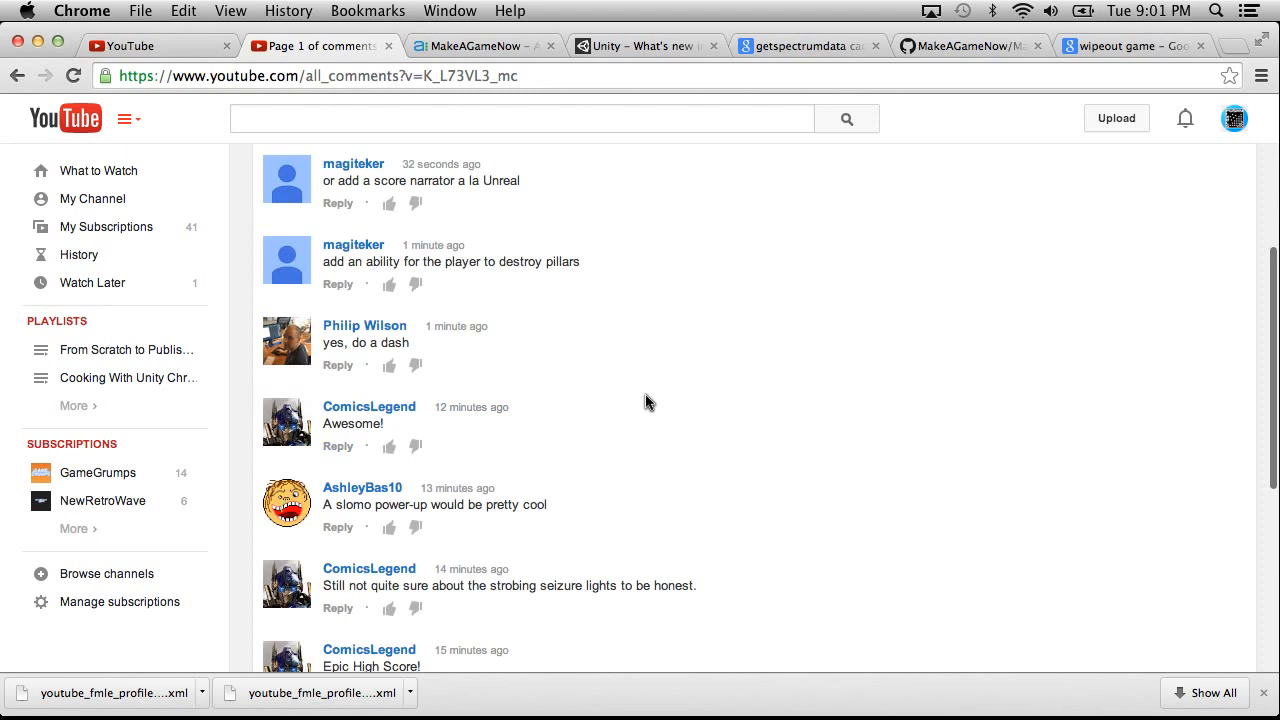
scroll(645, 402, "up", 2)
scroll(643, 417, "up", 1)
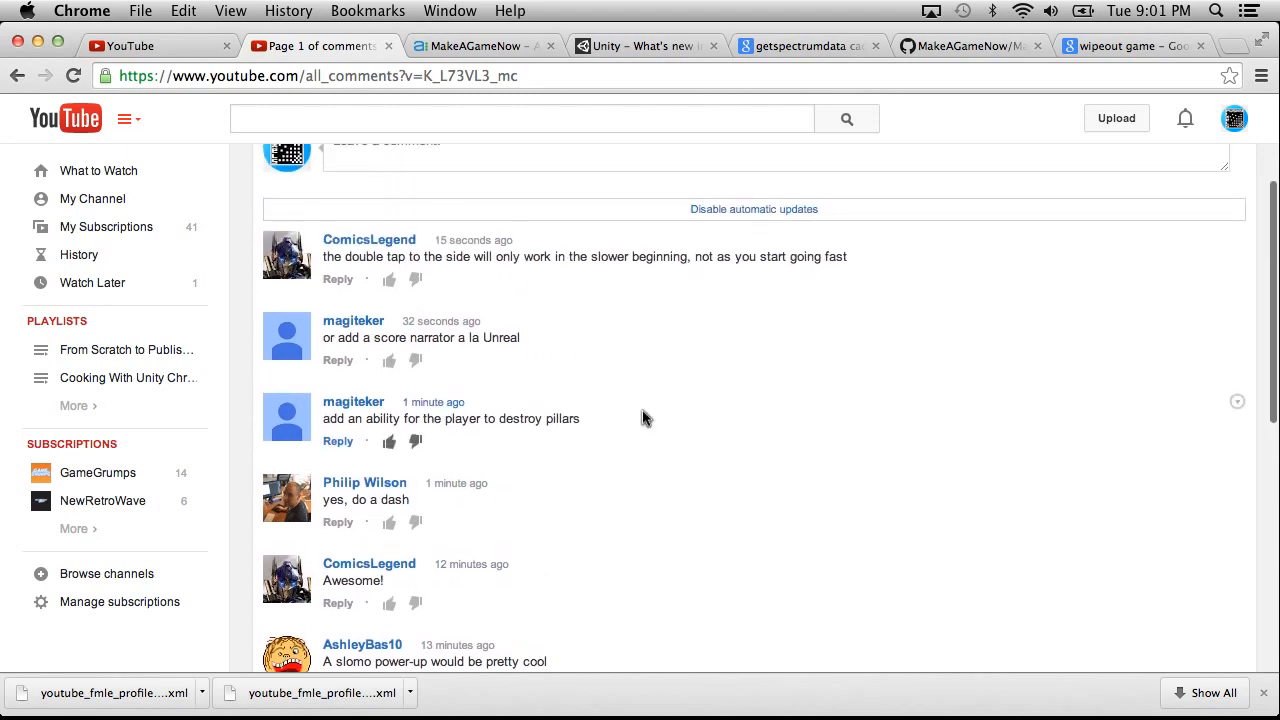
scroll(643, 417, "up", 1)
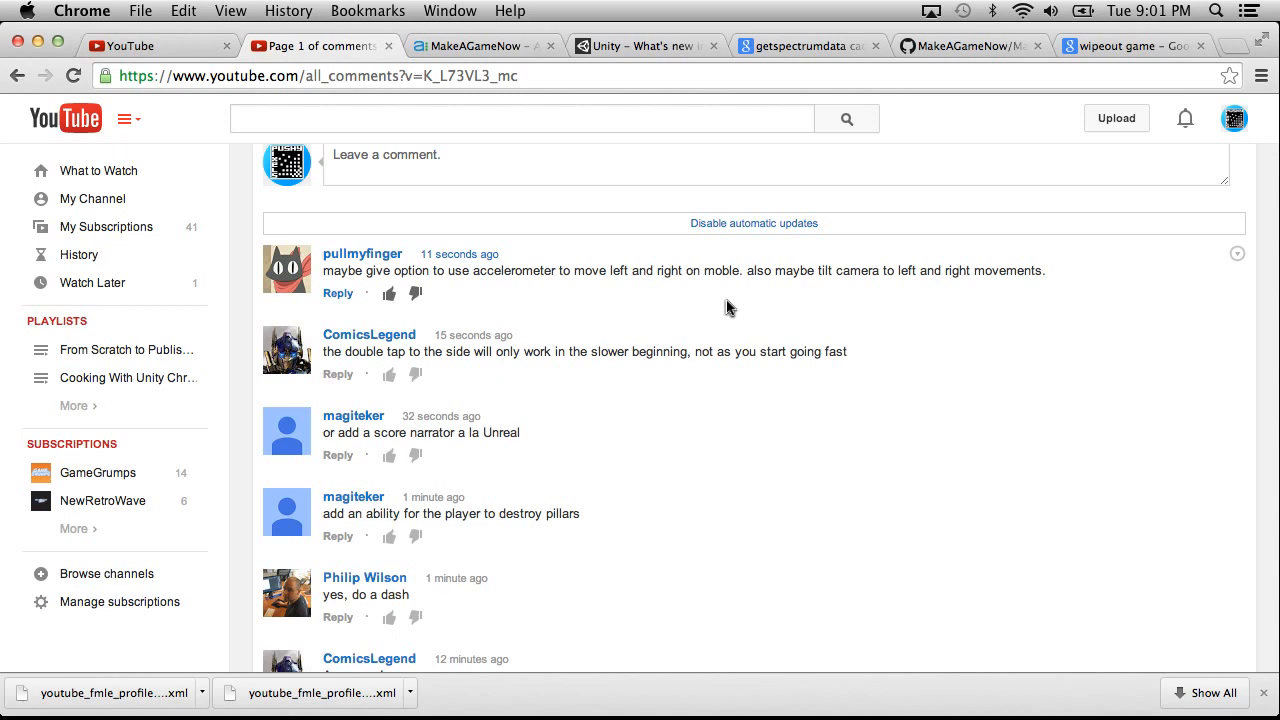
Highlight both parts of the comment suggesting accelerometer movement on mobile and camera tilt while reading it
left_click_drag(743, 270, 1108, 266)
left_click_drag(745, 271, 325, 270)
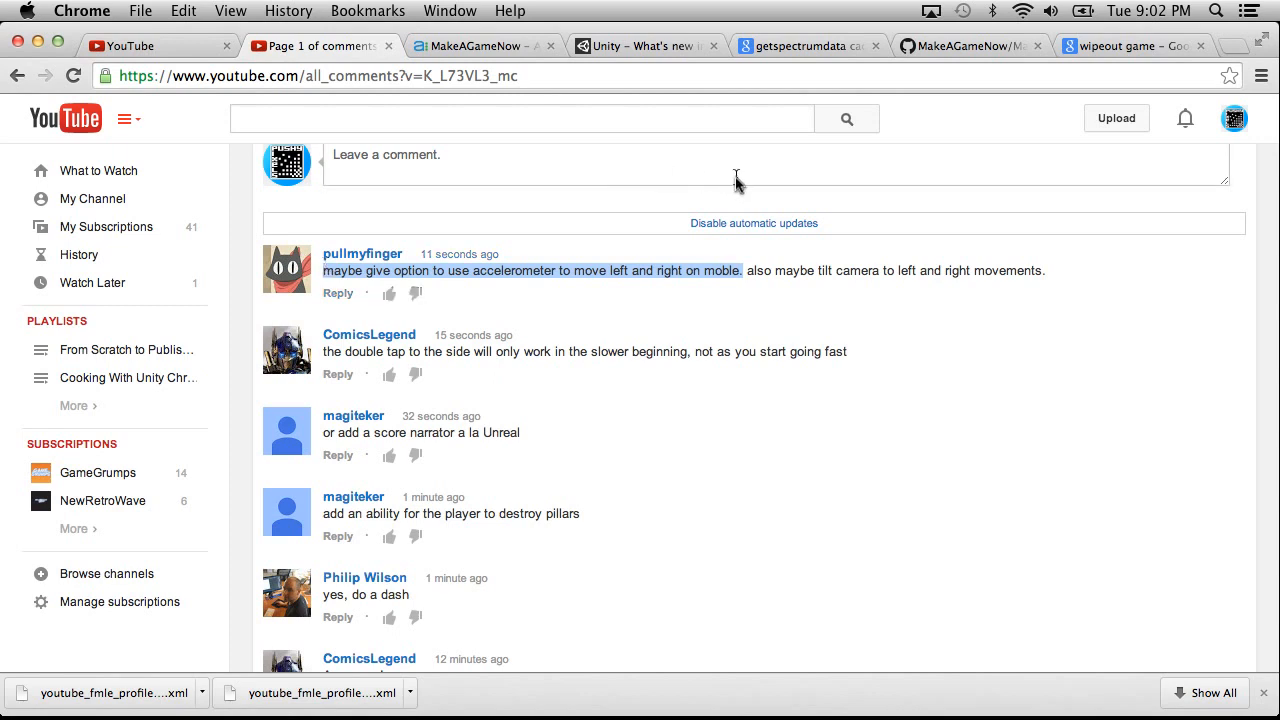
left_click(748, 272)
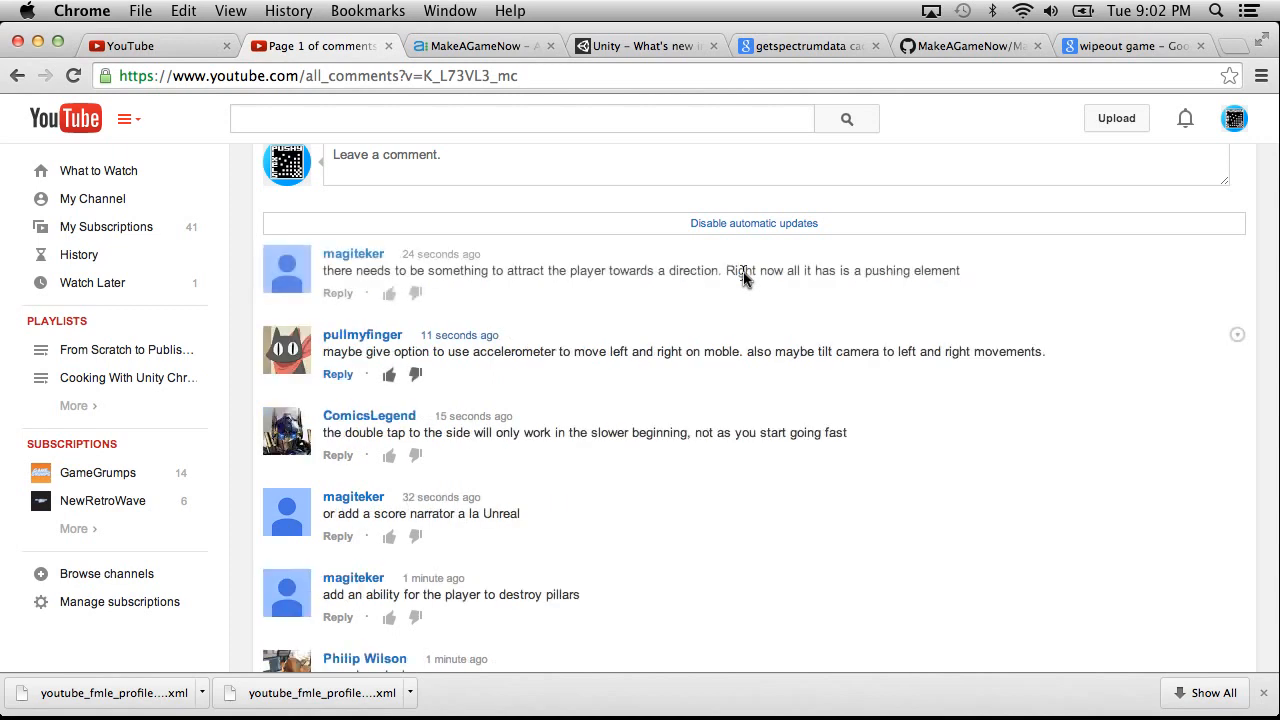
Switch back to Unity, open the project's Input settings, and expand the list of axes
key("super+Tab")
key("super+Tab")
left_click(123, 10)
mouse_move(165, 10)
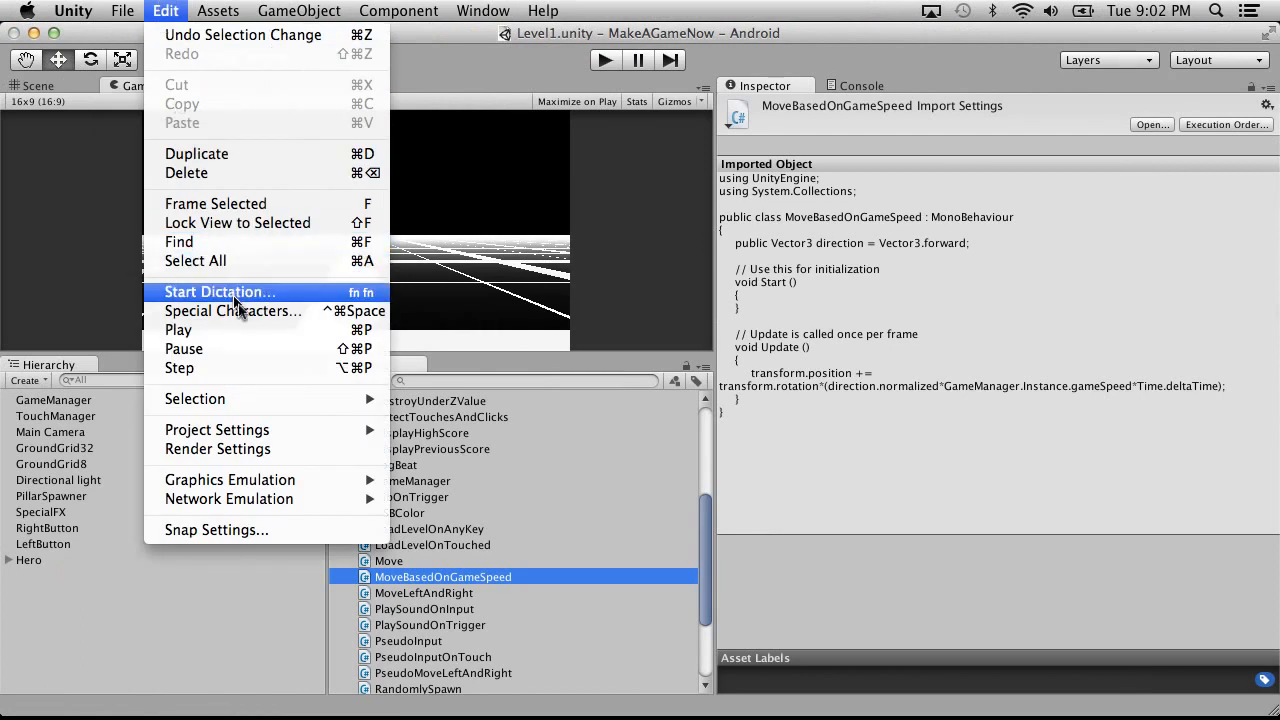
mouse_move(284, 436)
left_click(470, 429)
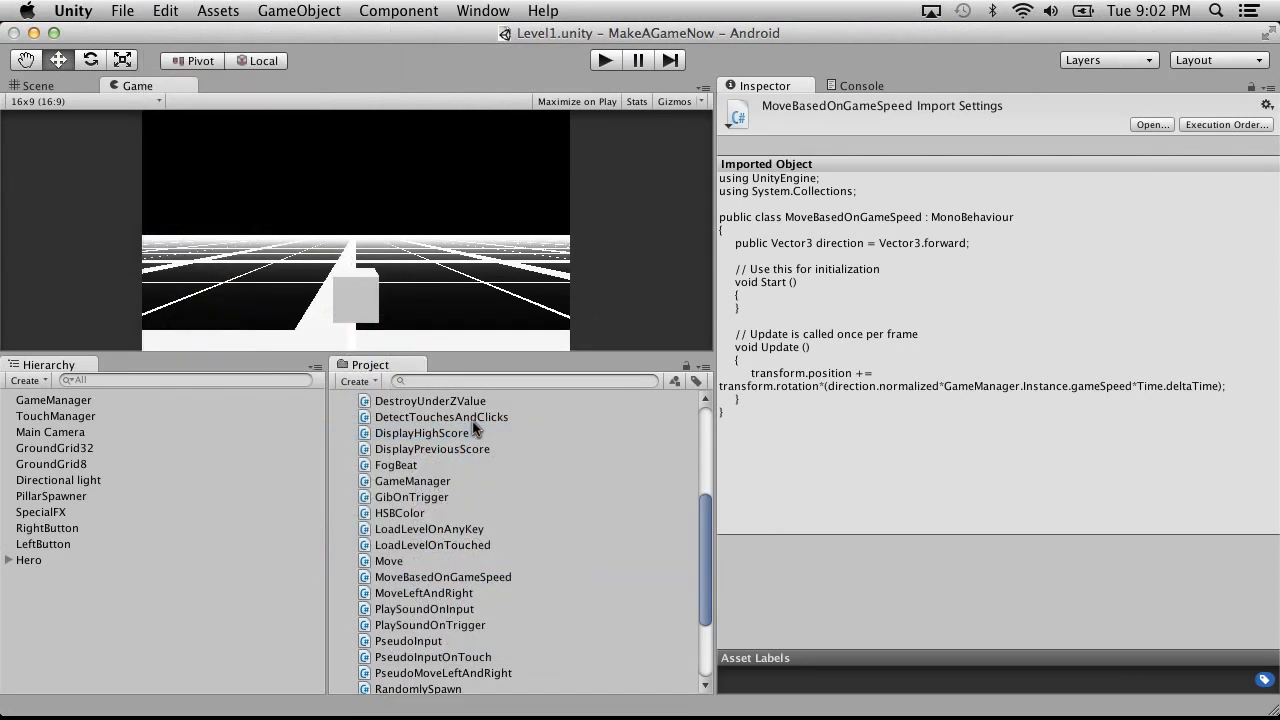
left_click(727, 150)
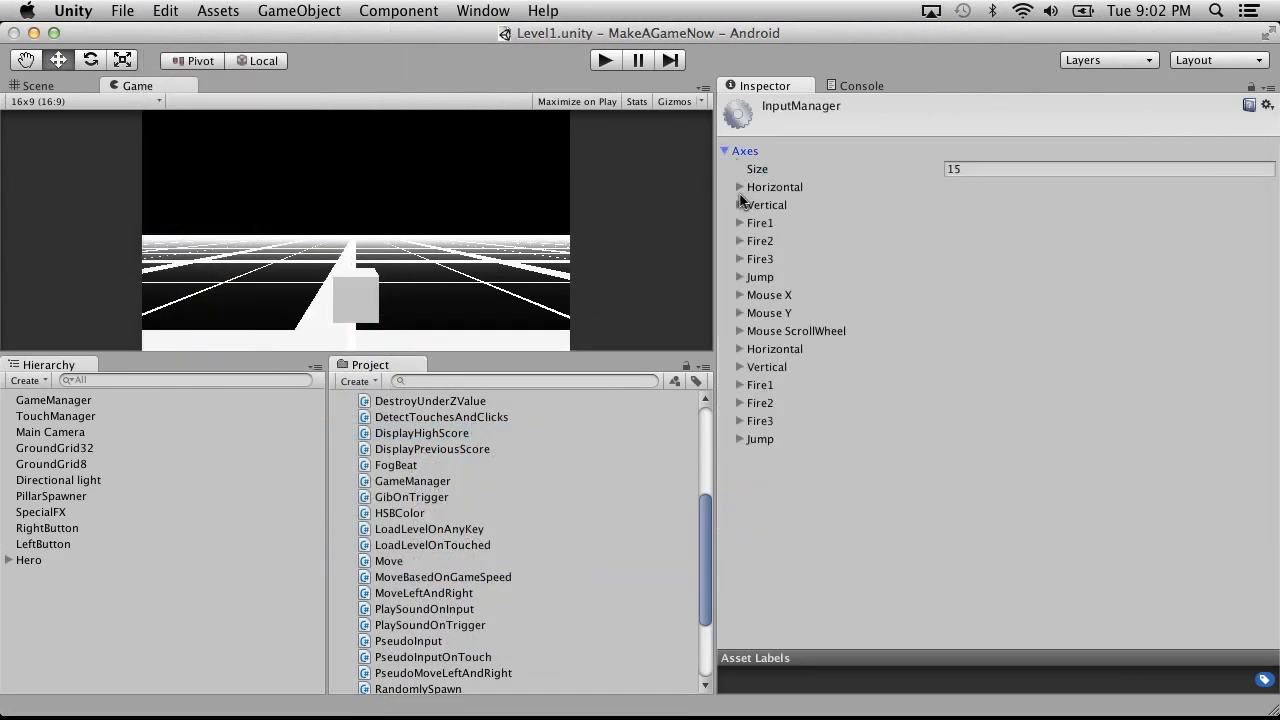
Expand the first Horizontal axis to view its settings, and play-test Level1 with them, stopping play mode at the end
left_click(740, 187)
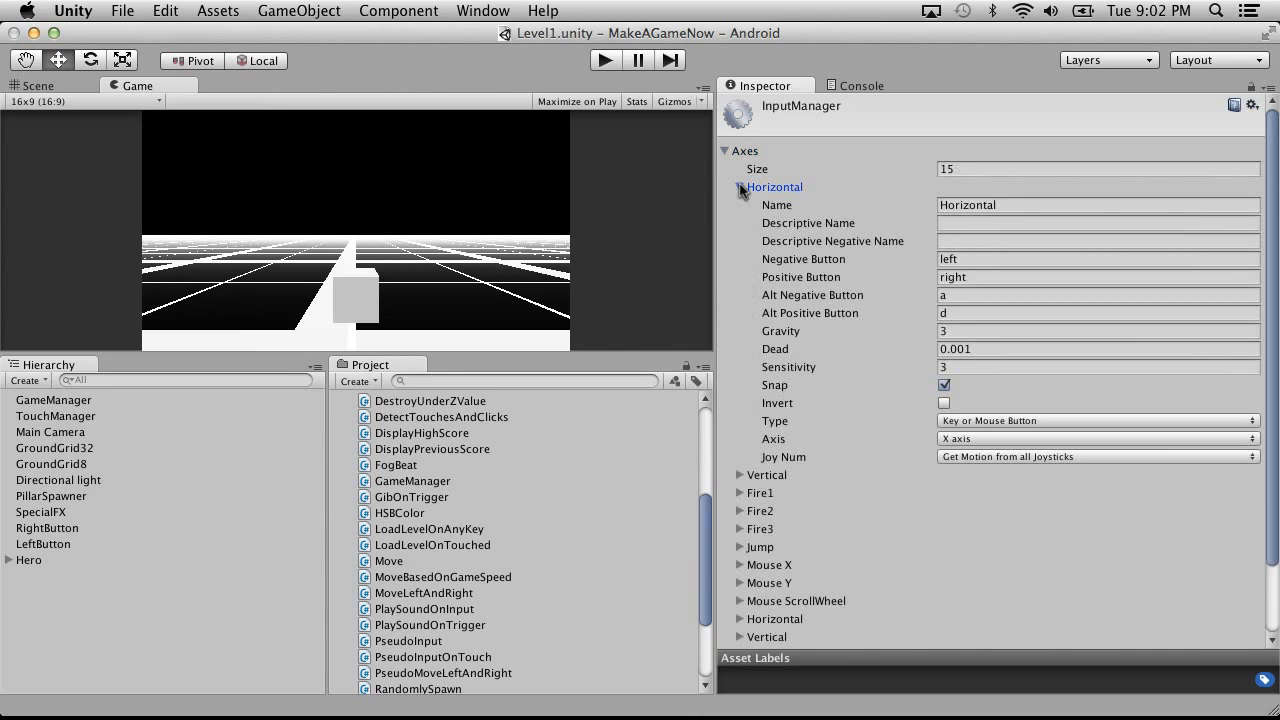
left_click(604, 60)
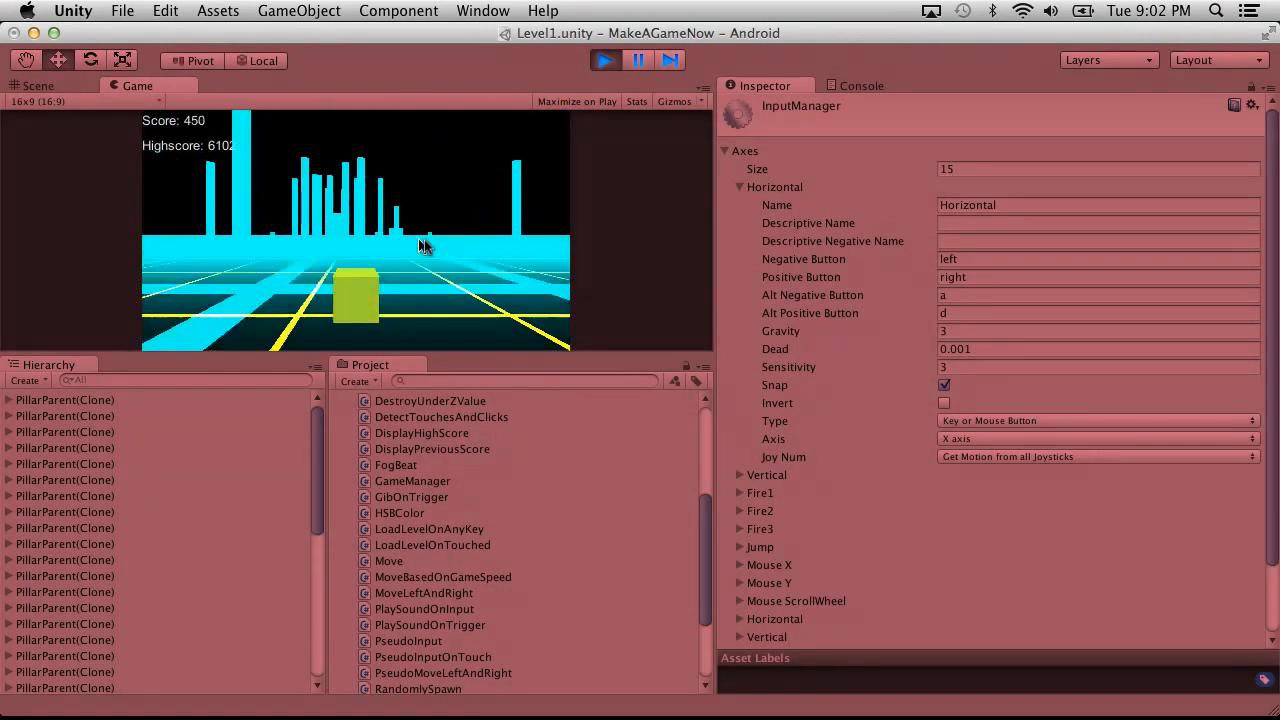
left_click(604, 60)
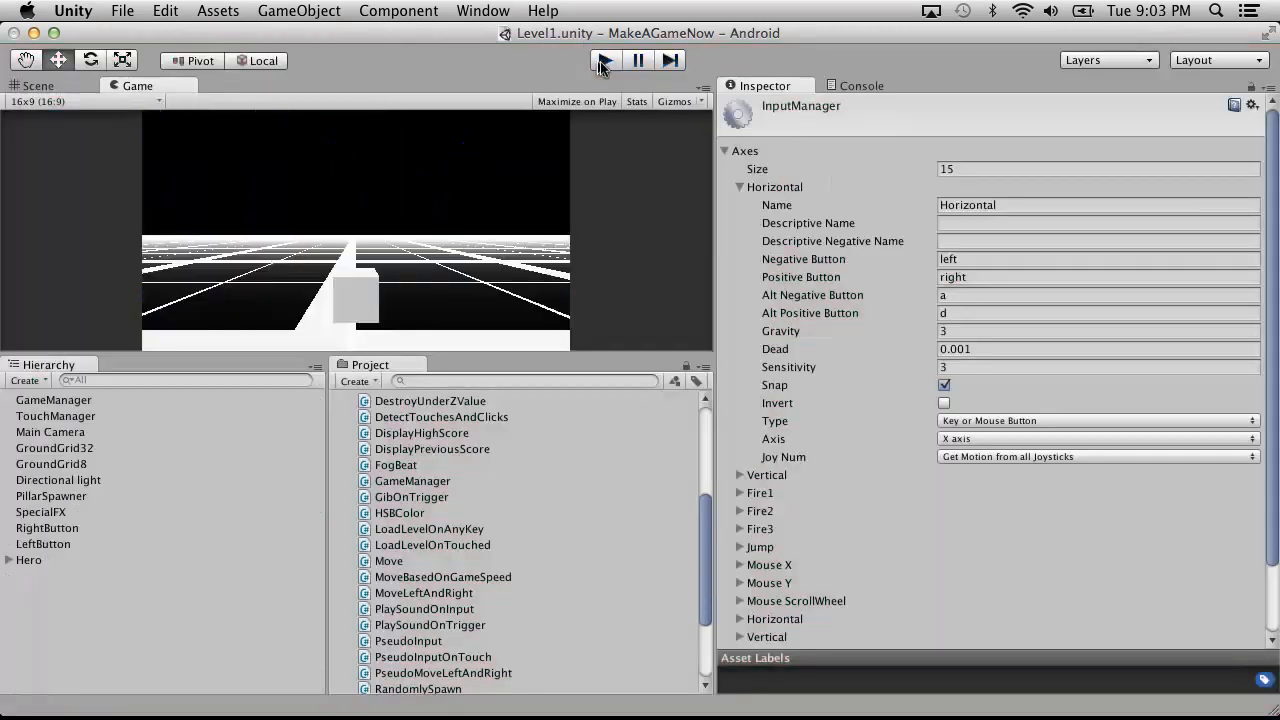
Set both Gravity and Sensitivity of the first Horizontal axis to 1000, and play-test the change, stopping play mode at the end
left_click(966, 331)
type("1000")
left_click(813, 358)
type("10")
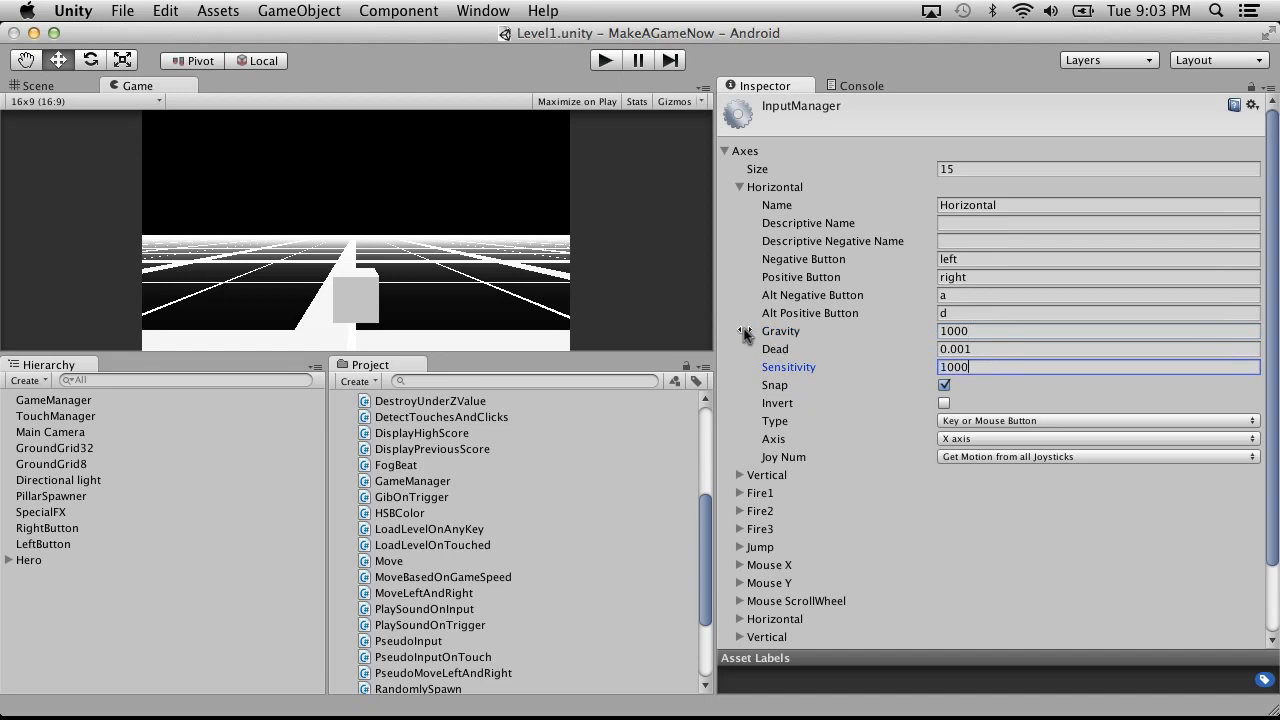
left_click(610, 60)
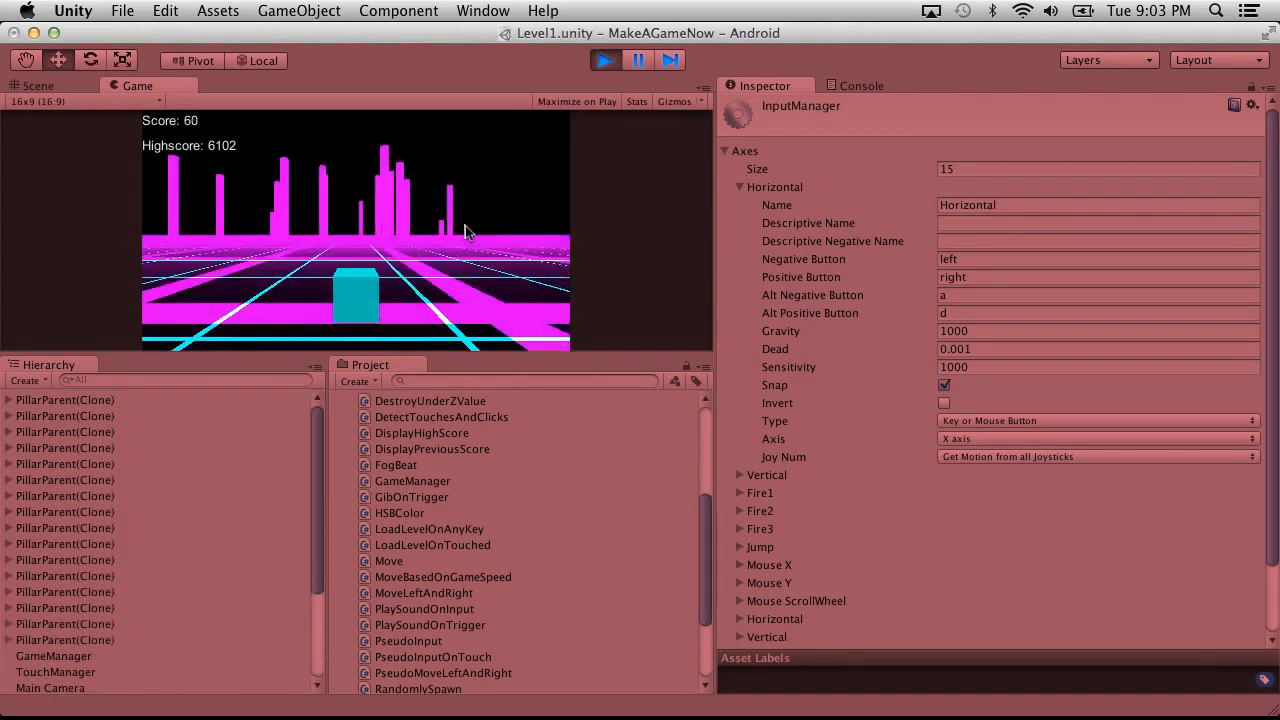
left_click(605, 60)
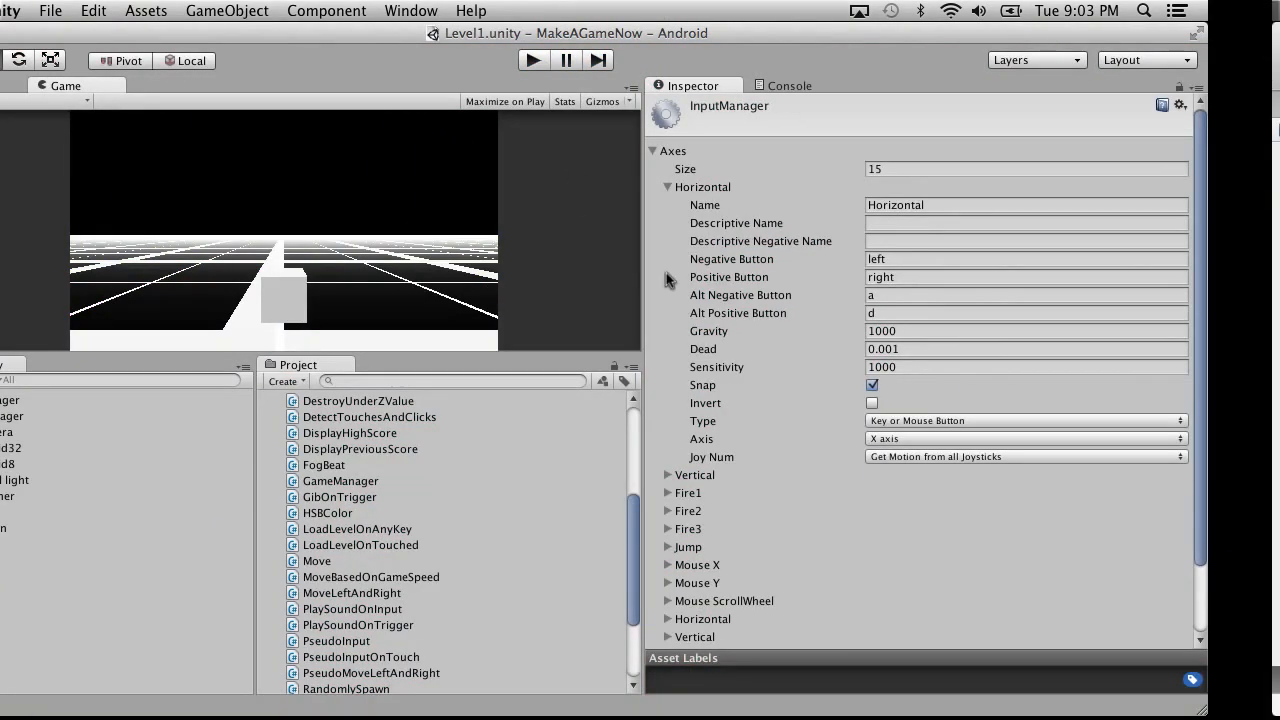
Switch to the YouTube comments in Chrome for another look at the viewers' suggestions, and return to Unity
key("ctrl+Right")
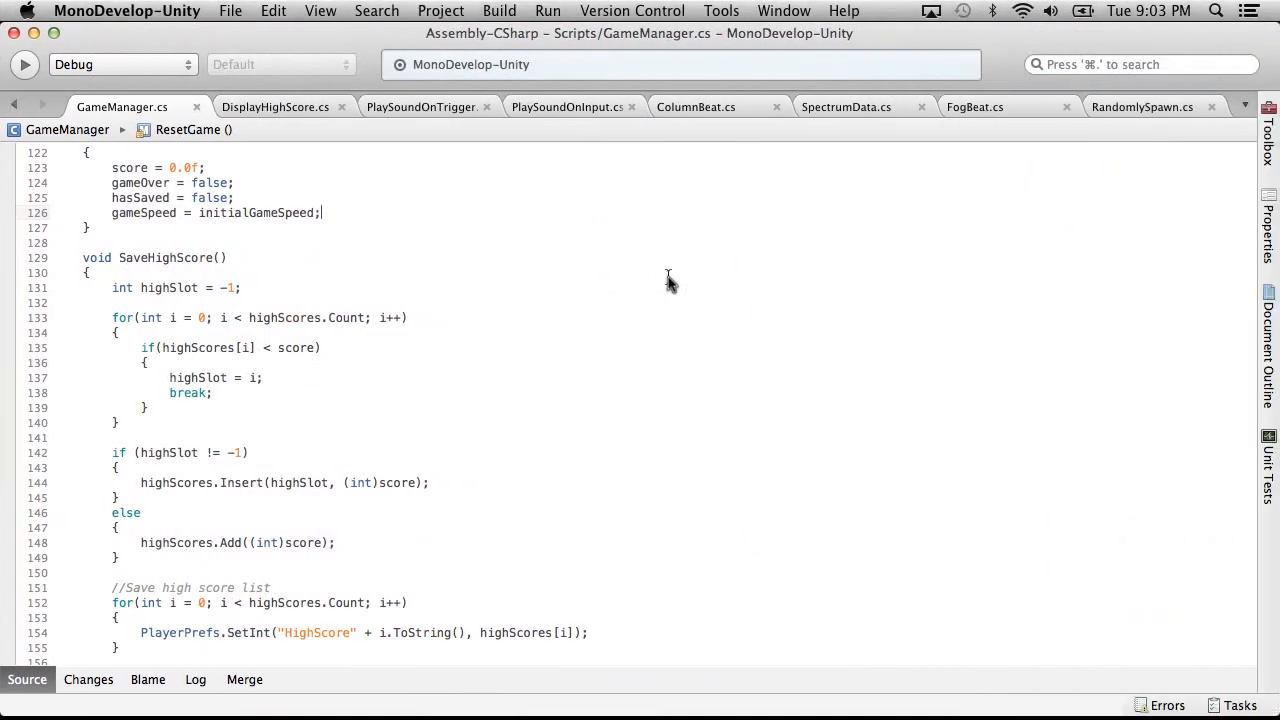
key("ctrl+Right")
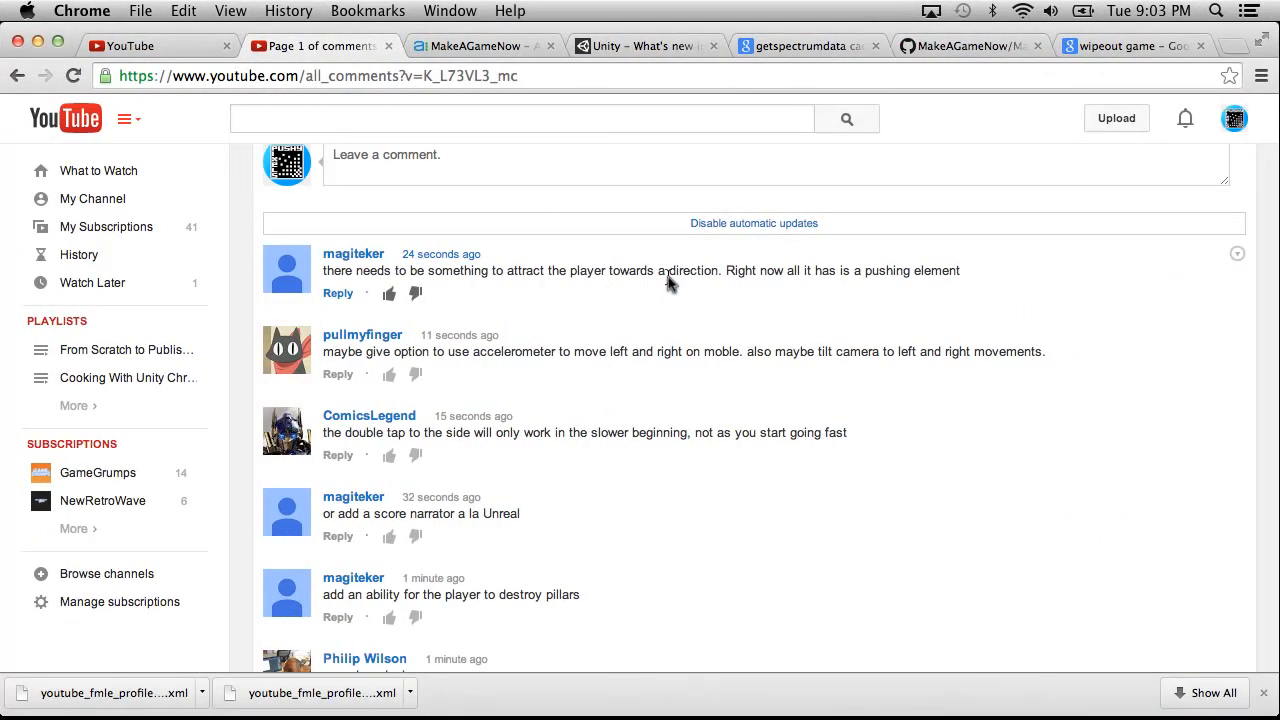
key("ctrl+Left")
key("ctrl+Left")
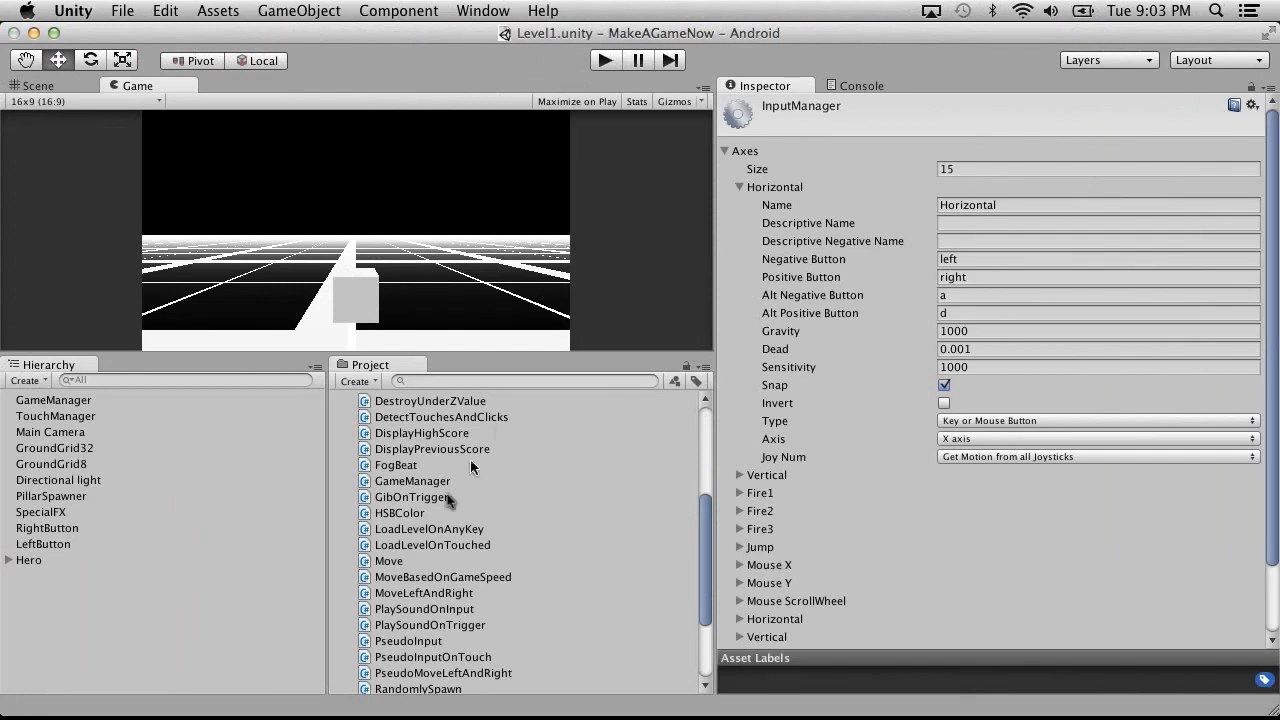
Examine Hero's child objects, the Main Camera's components, and the code of the MoveLeftAndRight and PlaySoundOnInput scripts
left_click(9, 561)
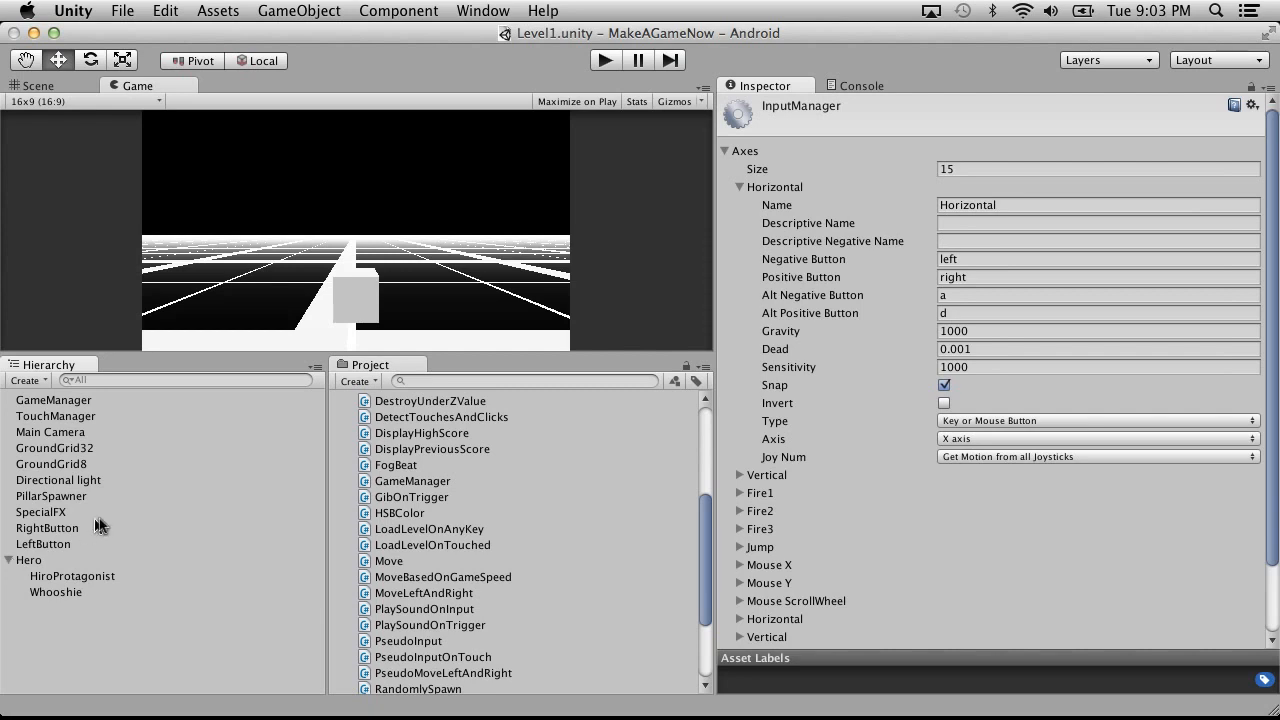
left_click(47, 434)
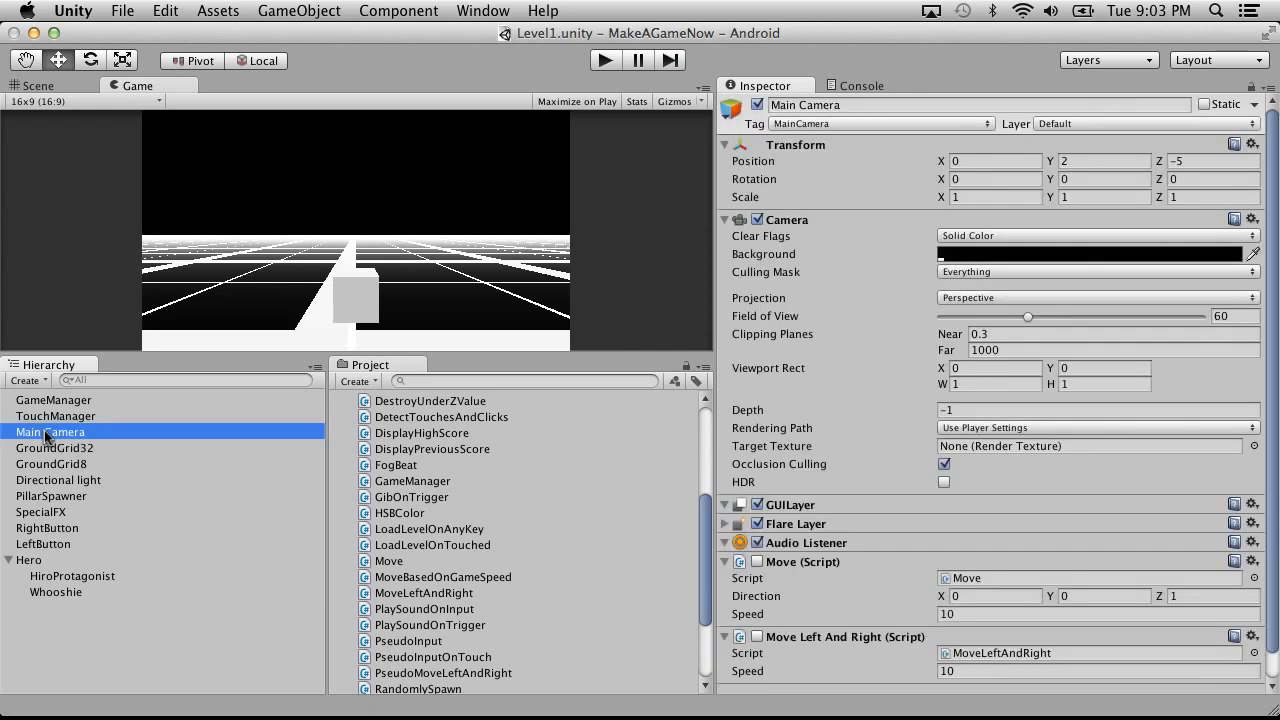
scroll(470, 468, "up", 5)
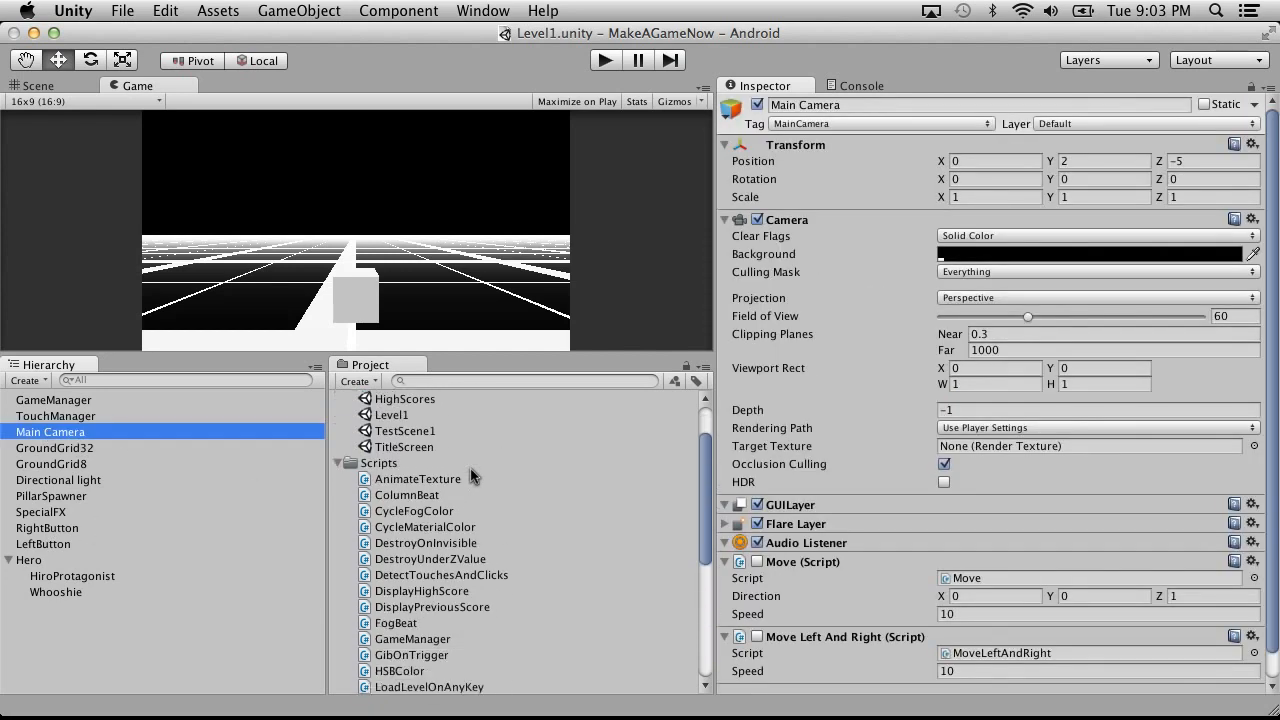
scroll(470, 468, "down", 10)
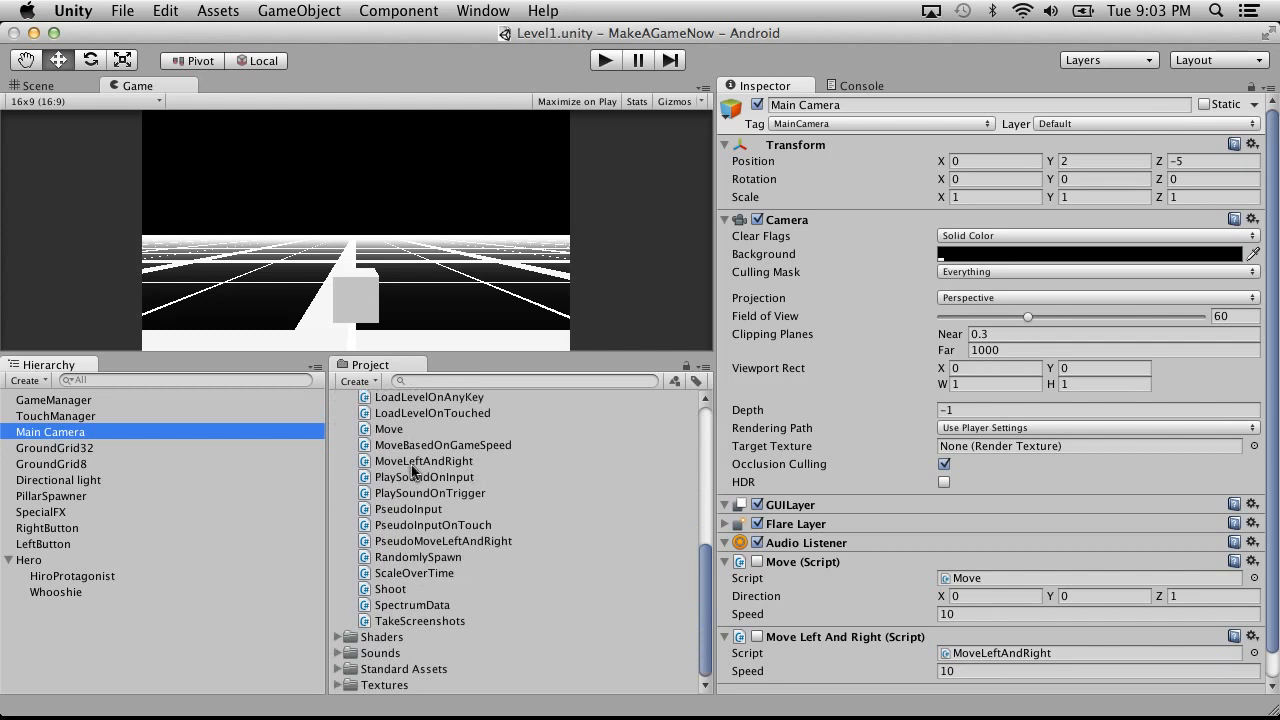
left_click(415, 464)
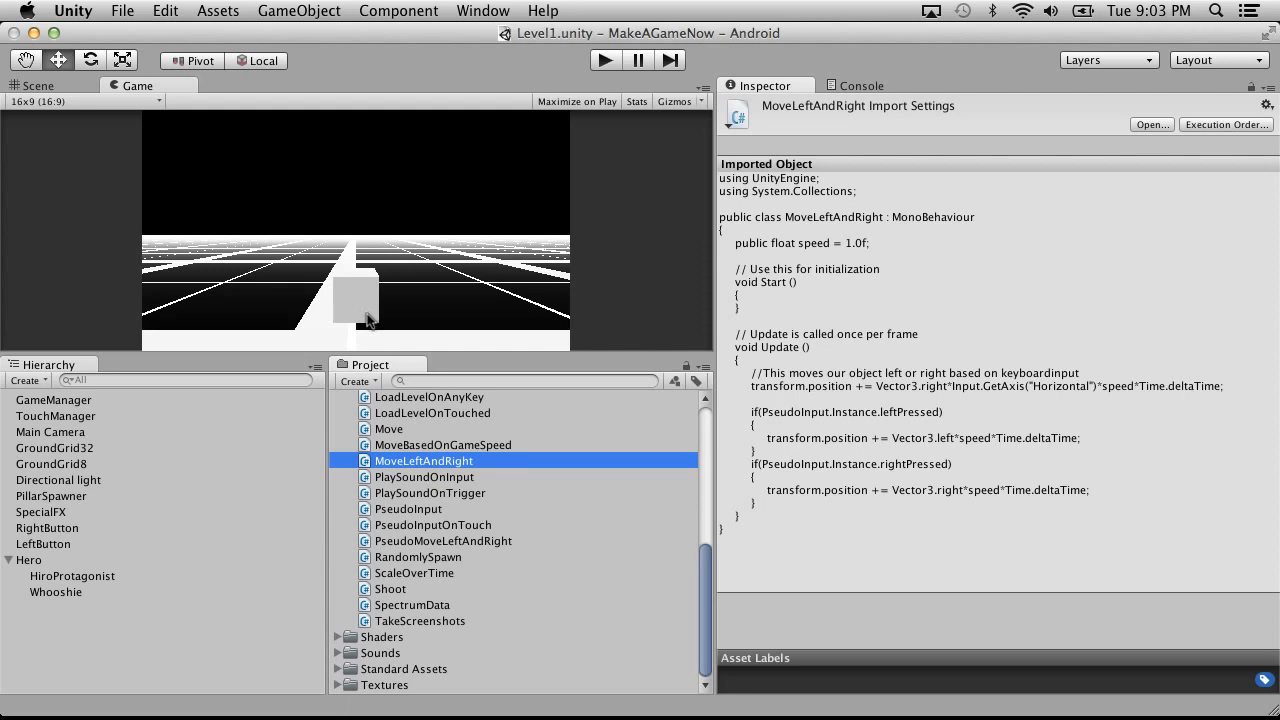
key("Up")
key("Down")
key("Down")
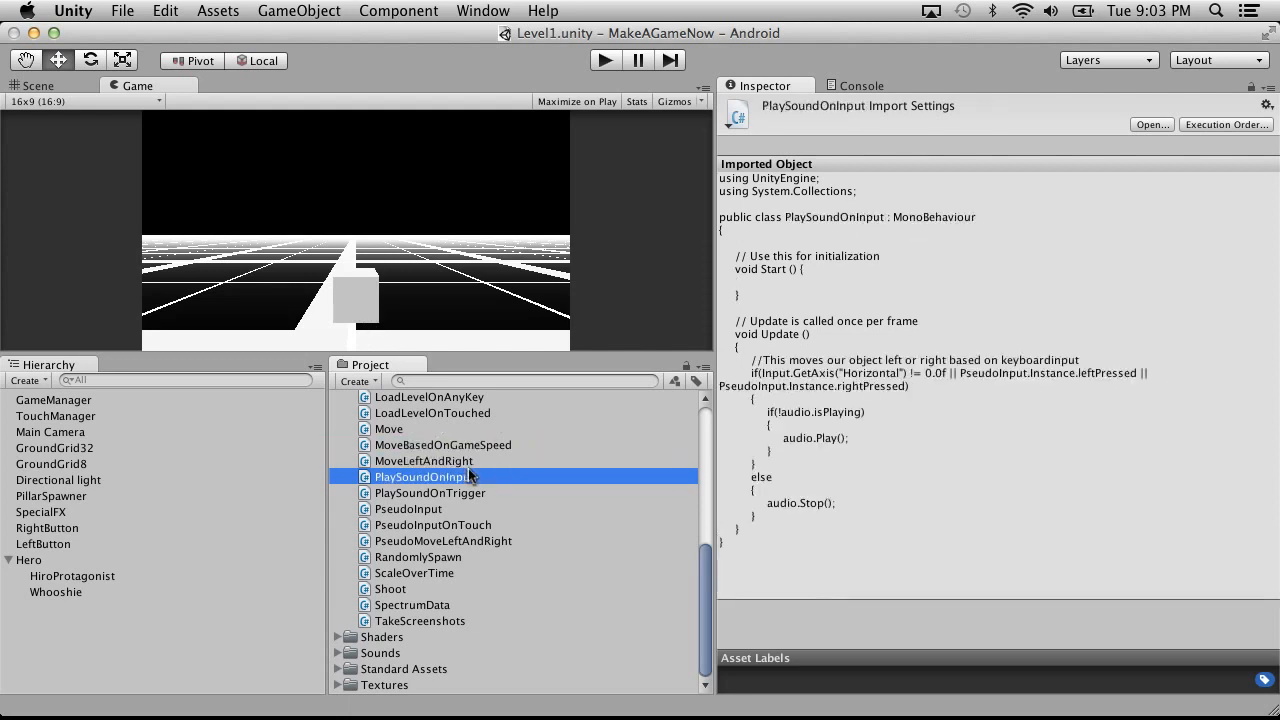
key("Up")
scroll(445, 462, "up", 10)
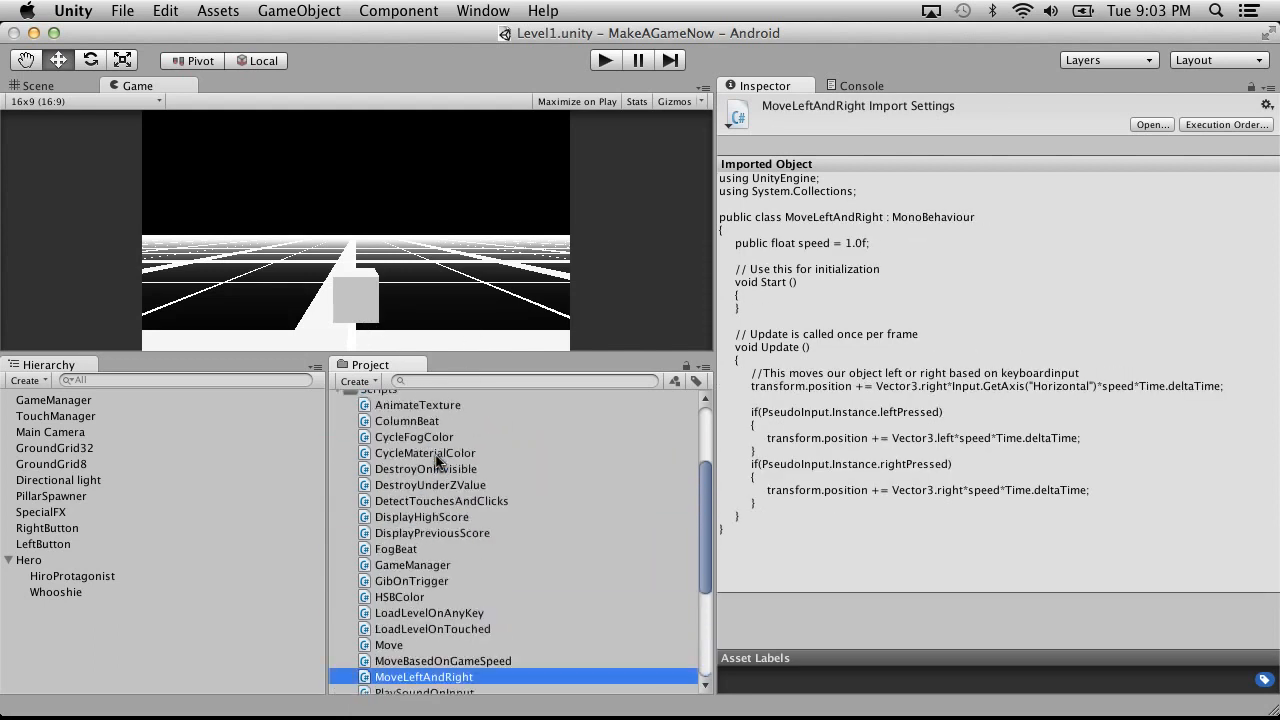
scroll(436, 460, "down", 10)
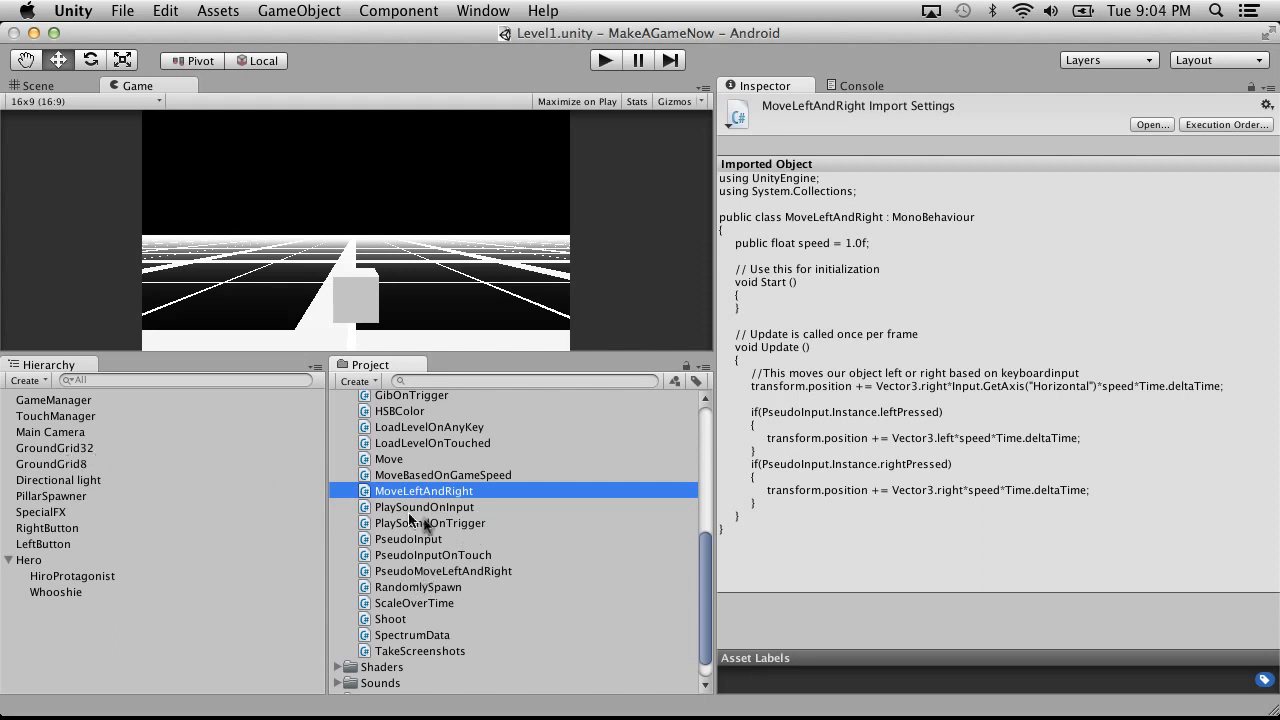
Create a C# script named RotateBasedOnInput in the Scripts folder
scroll(445, 532, "up", 3)
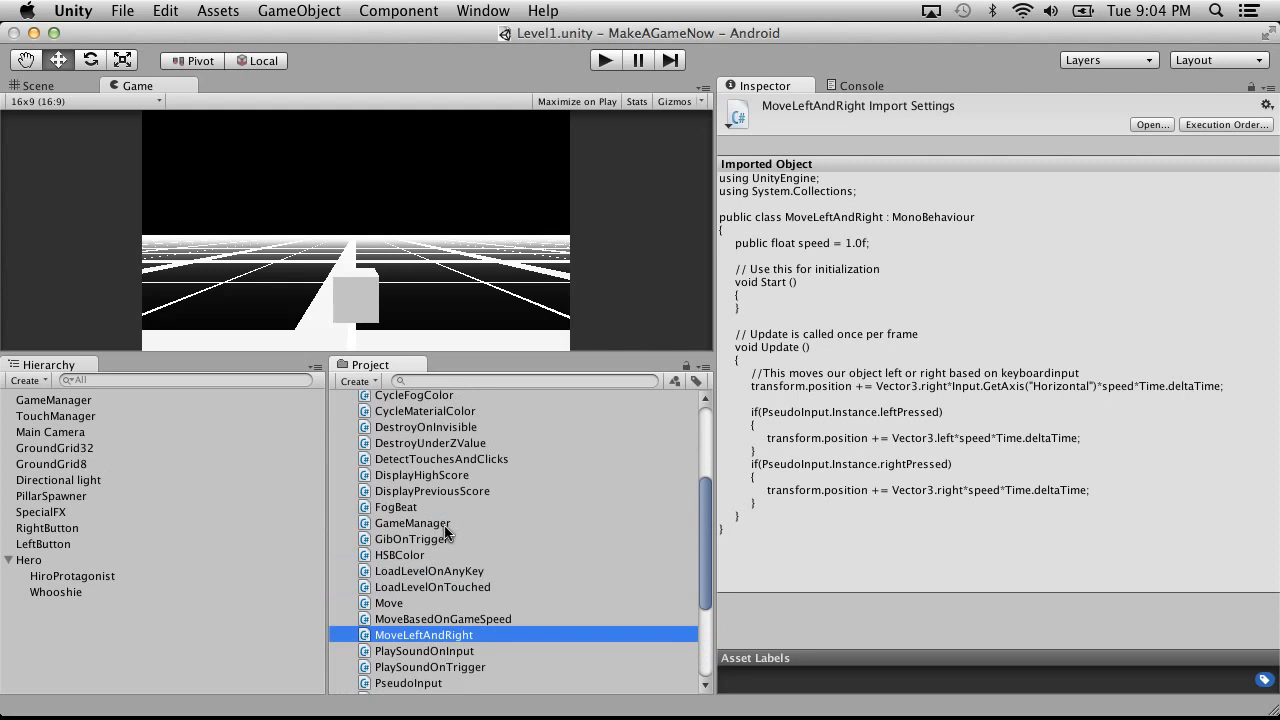
scroll(445, 532, "up", 5)
right_click(380, 528)
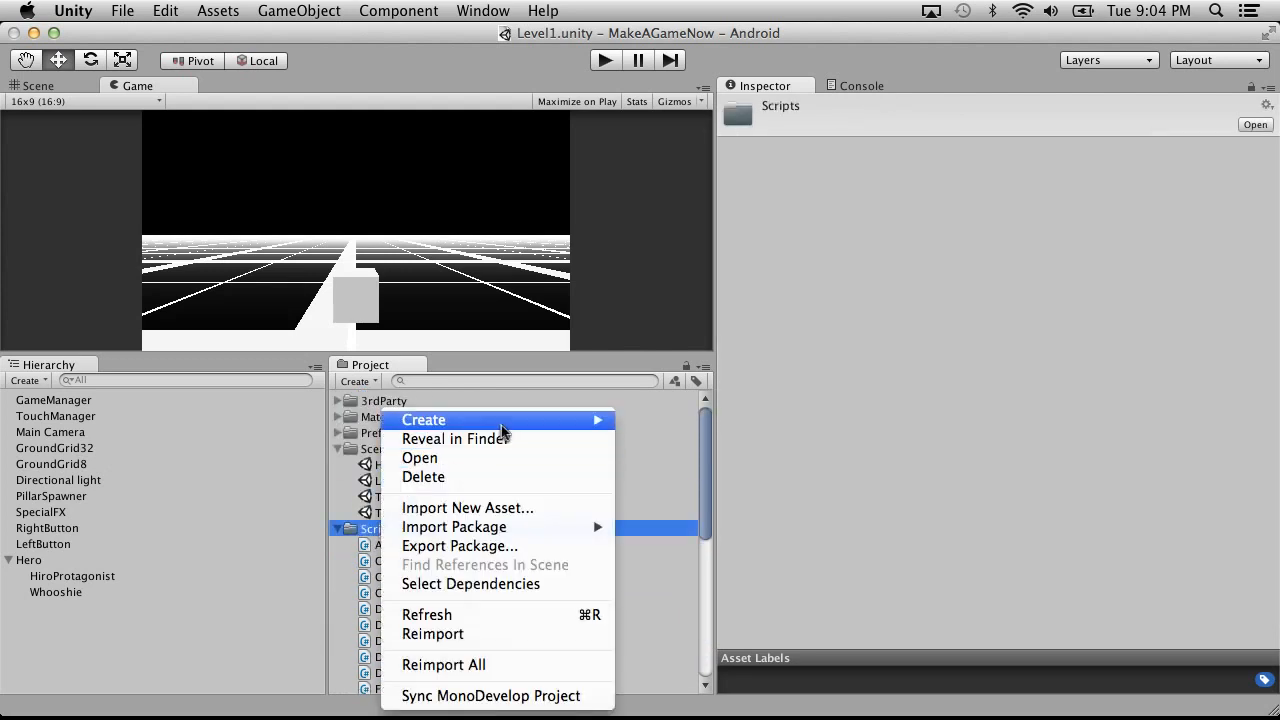
mouse_move(503, 430)
left_click(737, 354)
type("RotateBasedOnInput")
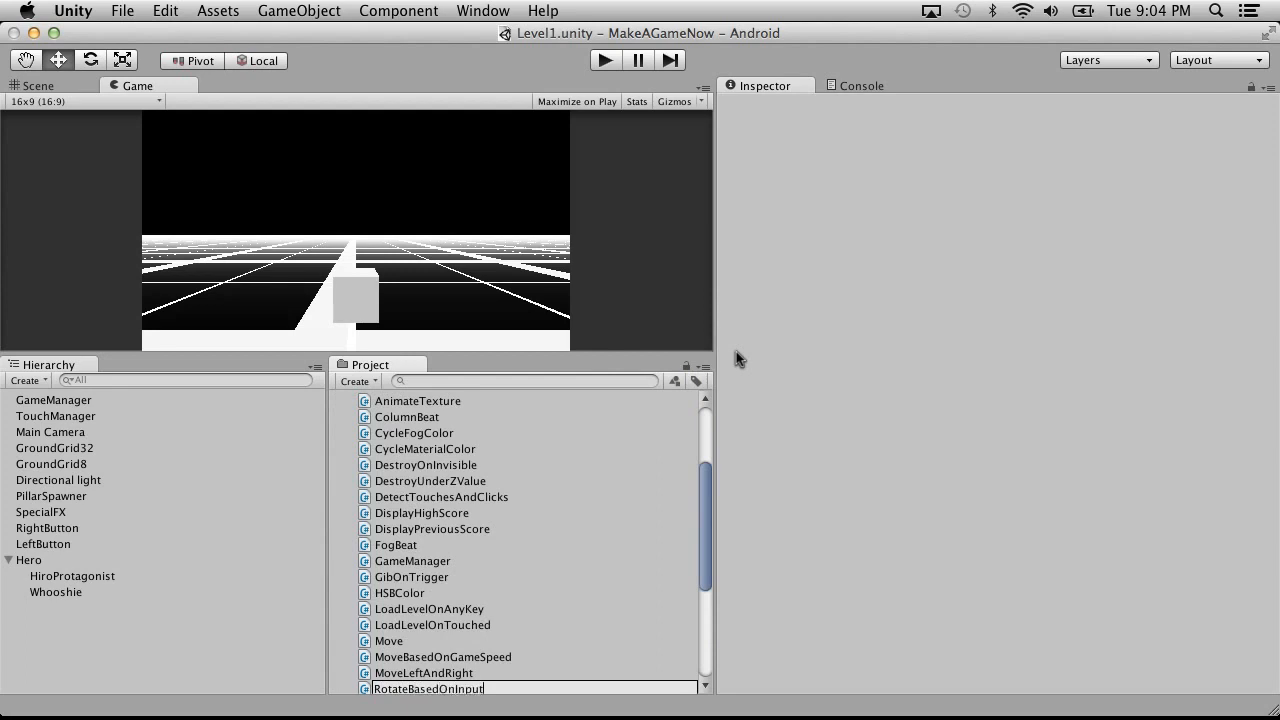
key("Return")
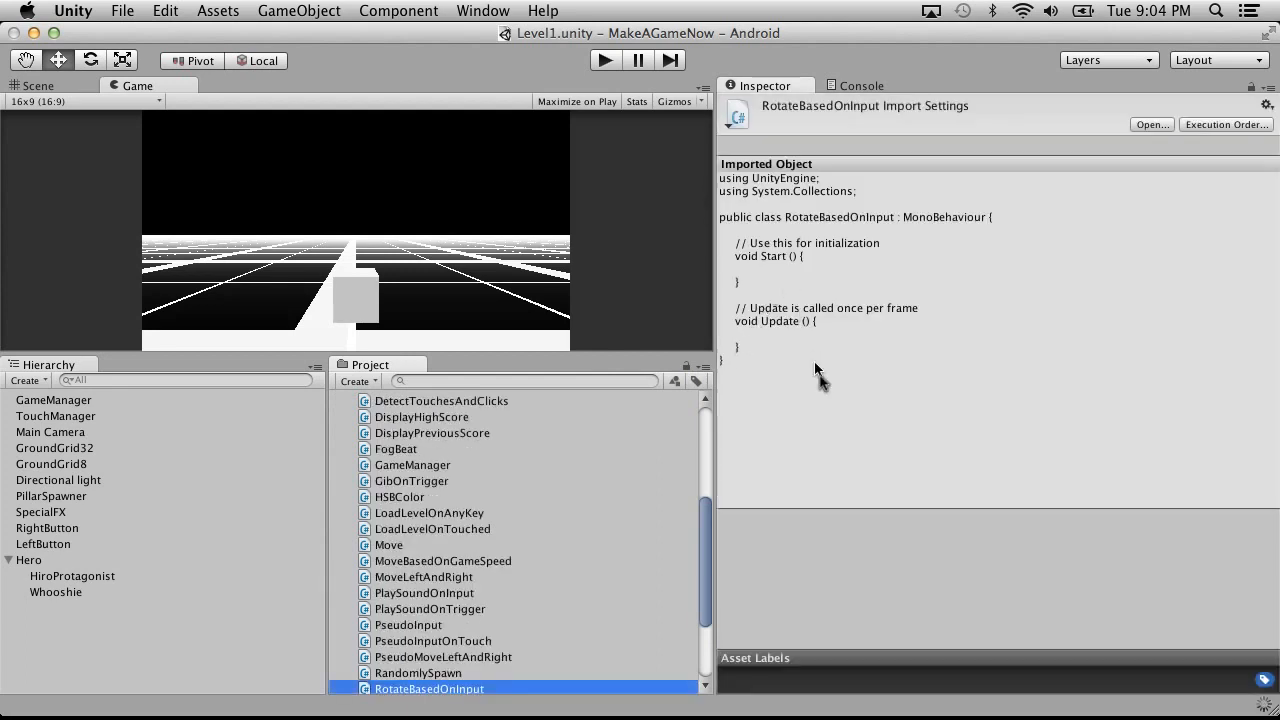
Attach the RotateBasedOnInput script to the Main Camera and open the script in MonoDevelop
scroll(411, 663, "down", 5)
left_click_drag(362, 558, 111, 428)
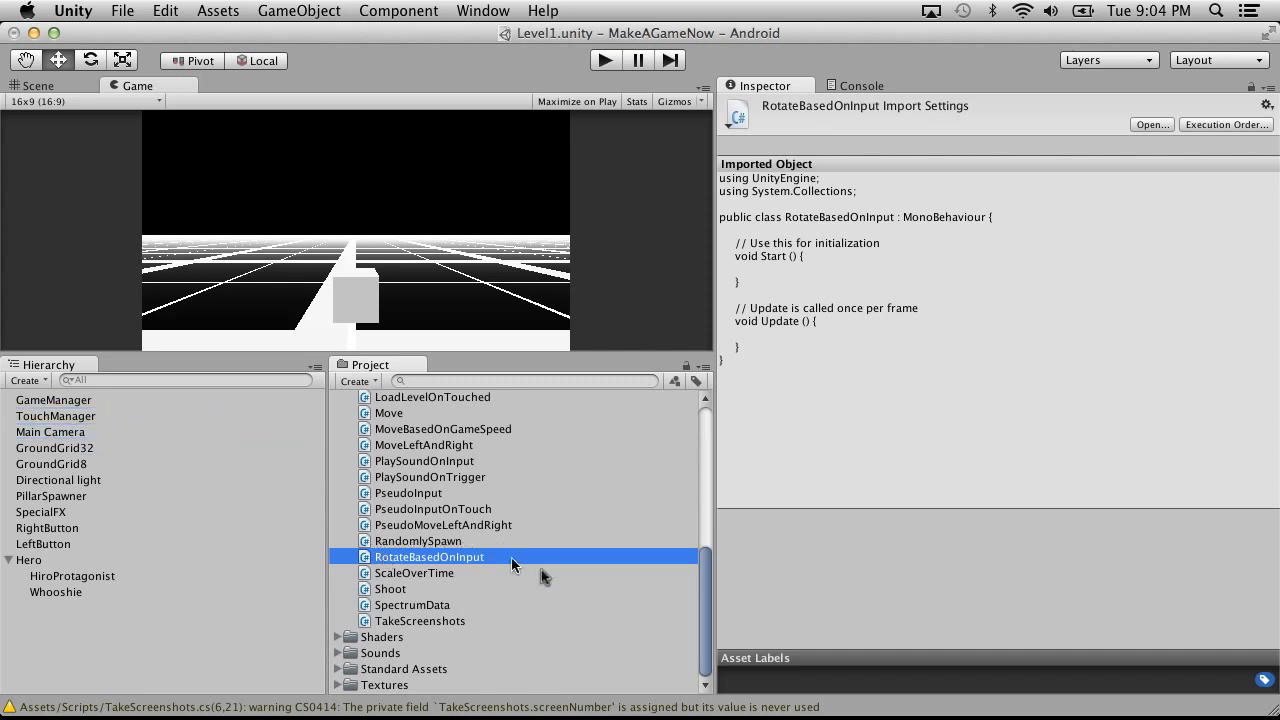
double_click(420, 558)
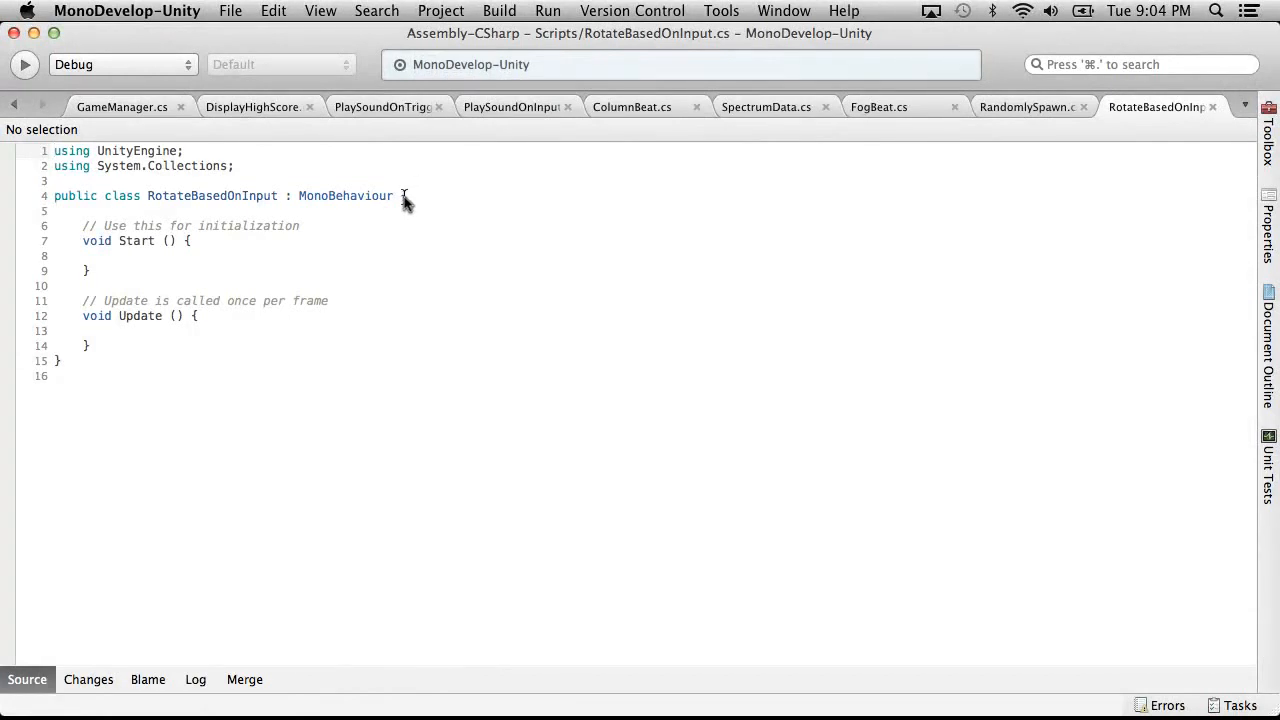
Move the opening brace of the RotateBasedOnInput class onto its own line
left_click(405, 200)
key("BackSpace")
key("Return")
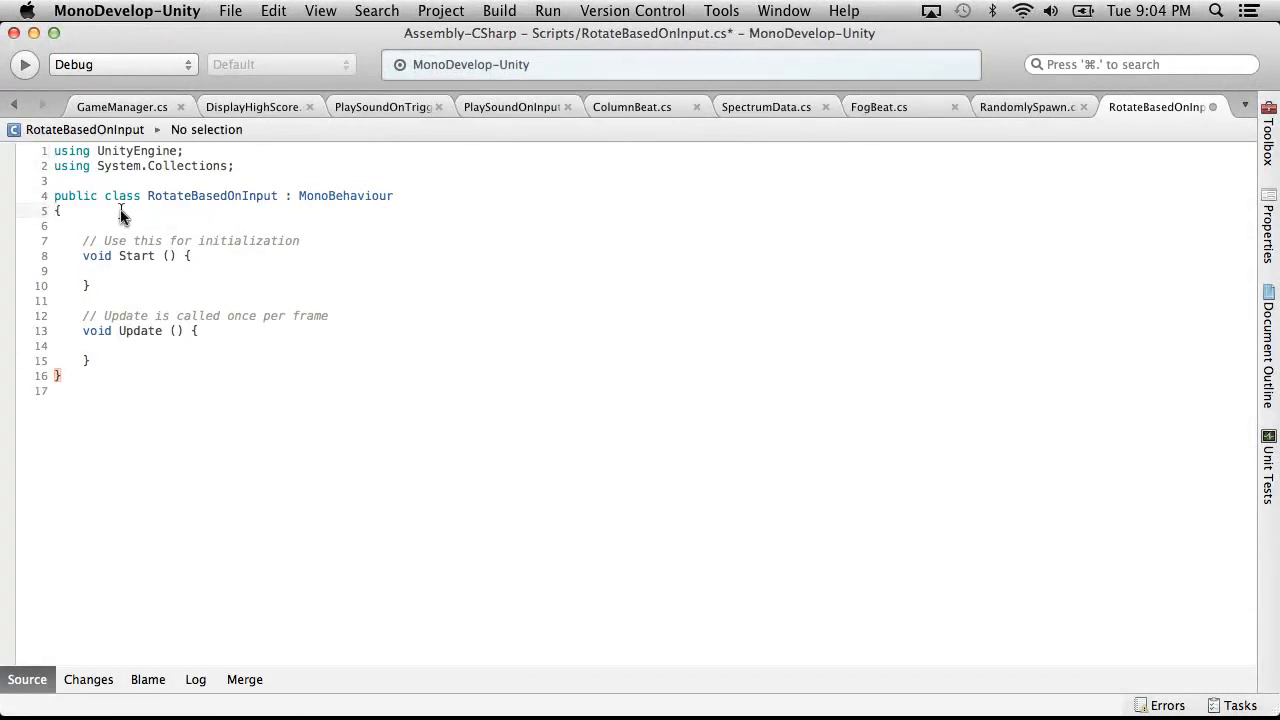
Open the MoveLeftAndRight script from the Unity project and copy all the code inside its Update method
key("ctrl+Left")
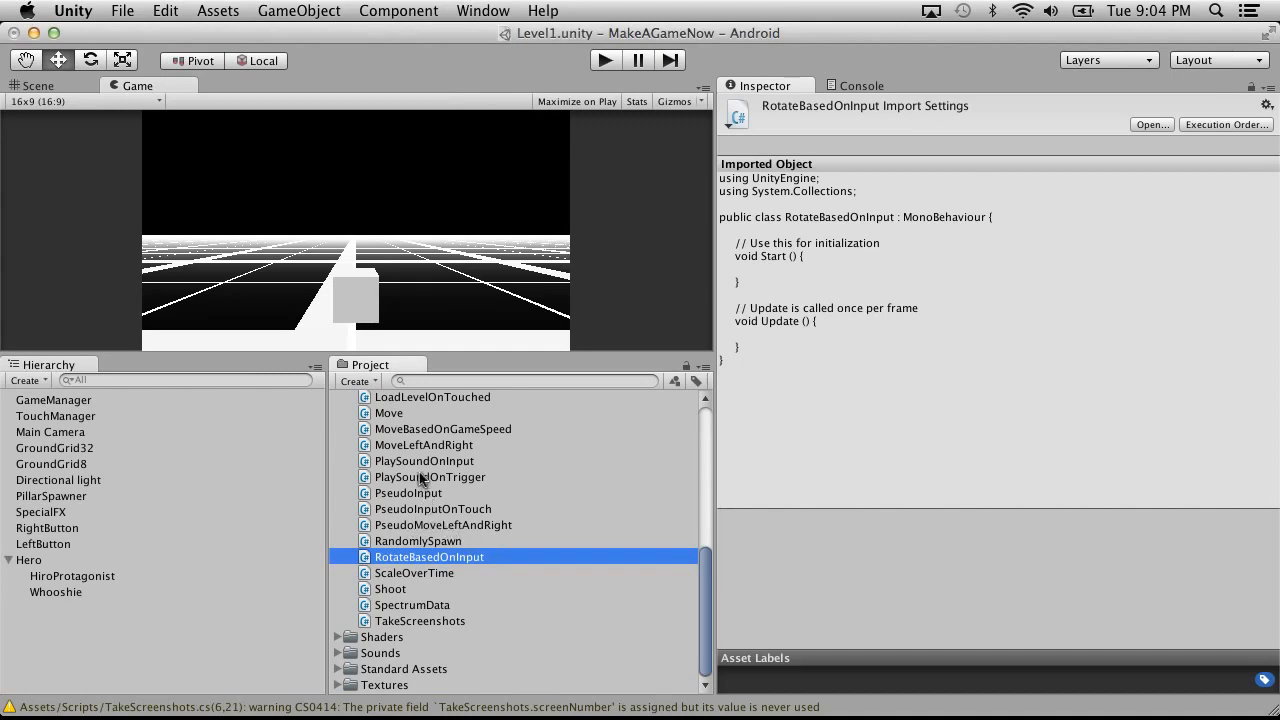
double_click(403, 444)
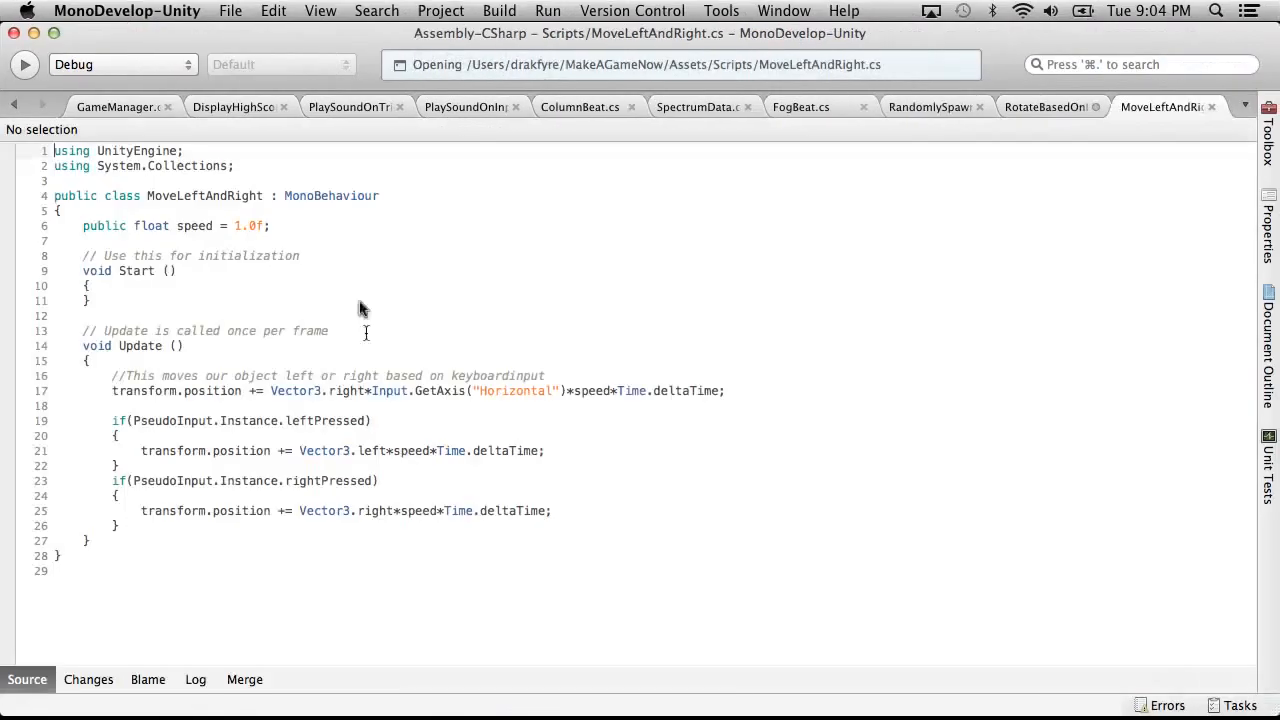
left_click_drag(187, 529, 2, 378)
key("super+c")
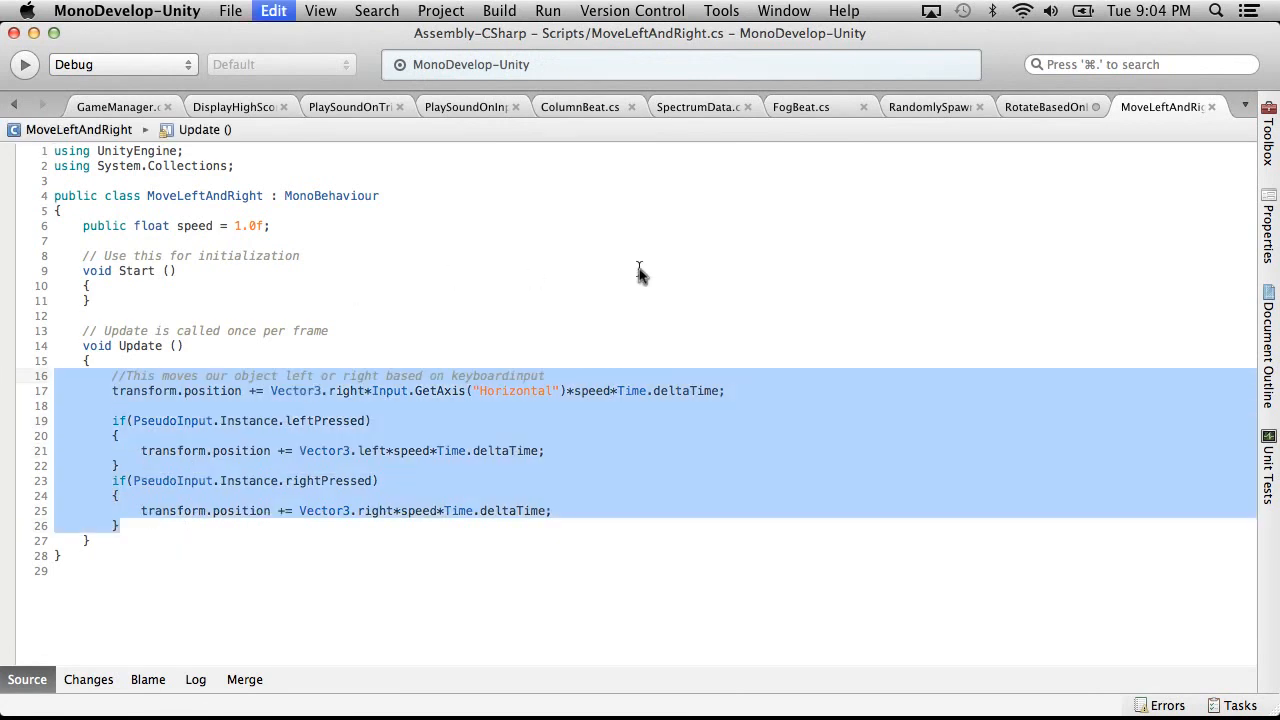
Put the opening brace of RotateBasedOnInput's Update method on its own line and paste the copied movement code inside the method
left_click(1049, 105)
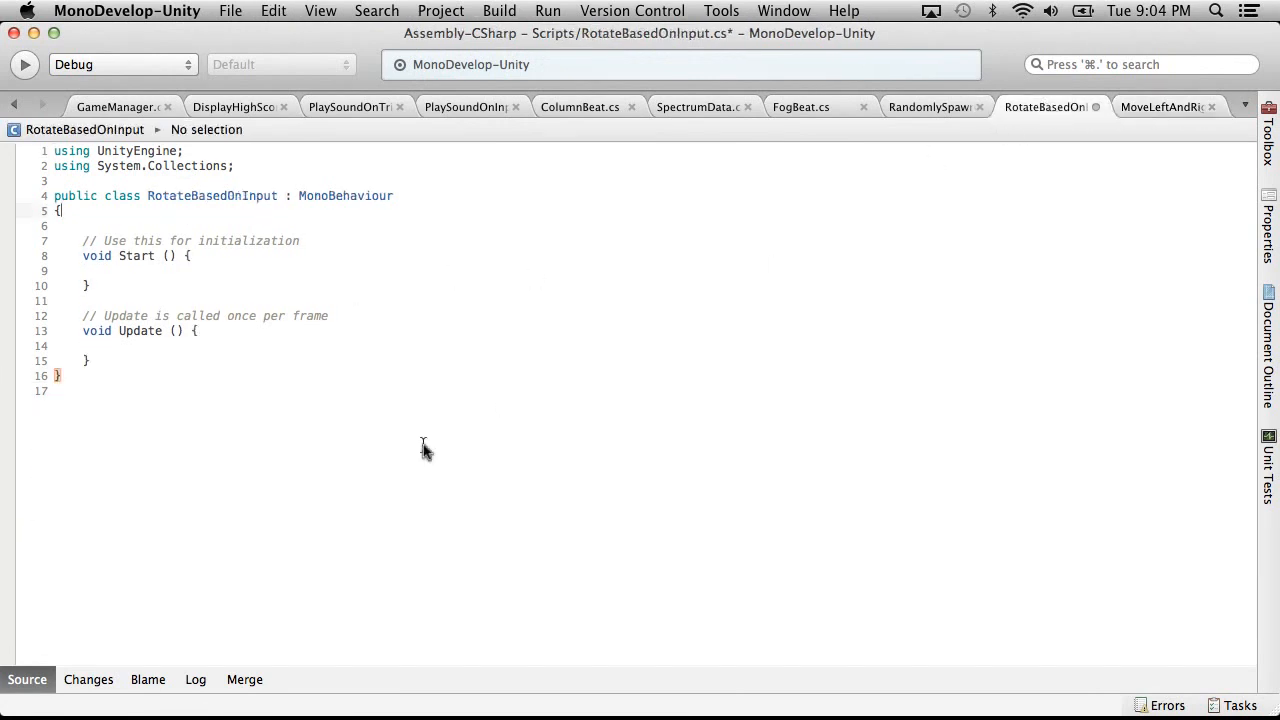
left_click(190, 330)
key("Return")
left_click(178, 357)
key("super+v")
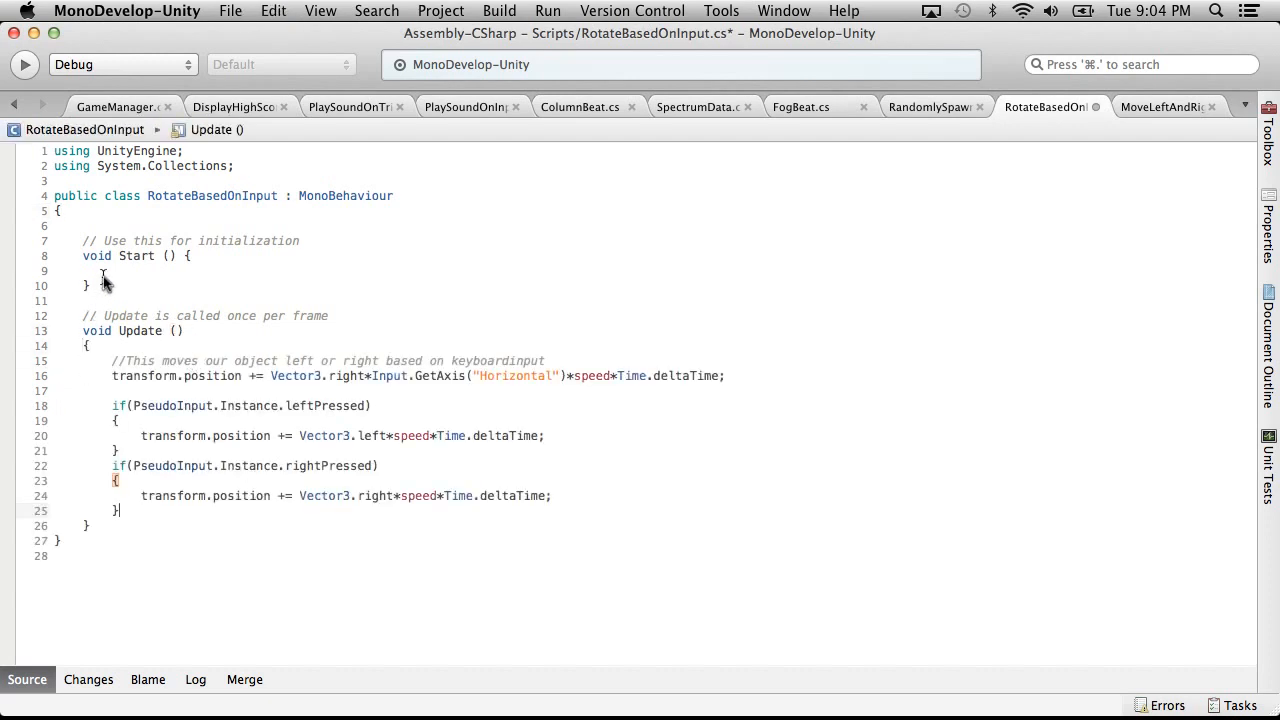
Declare a public float maxAngle = 30.0f at the start of the RotateBasedOnInput class, with an empty line below it
left_click(136, 211)
key("Return")
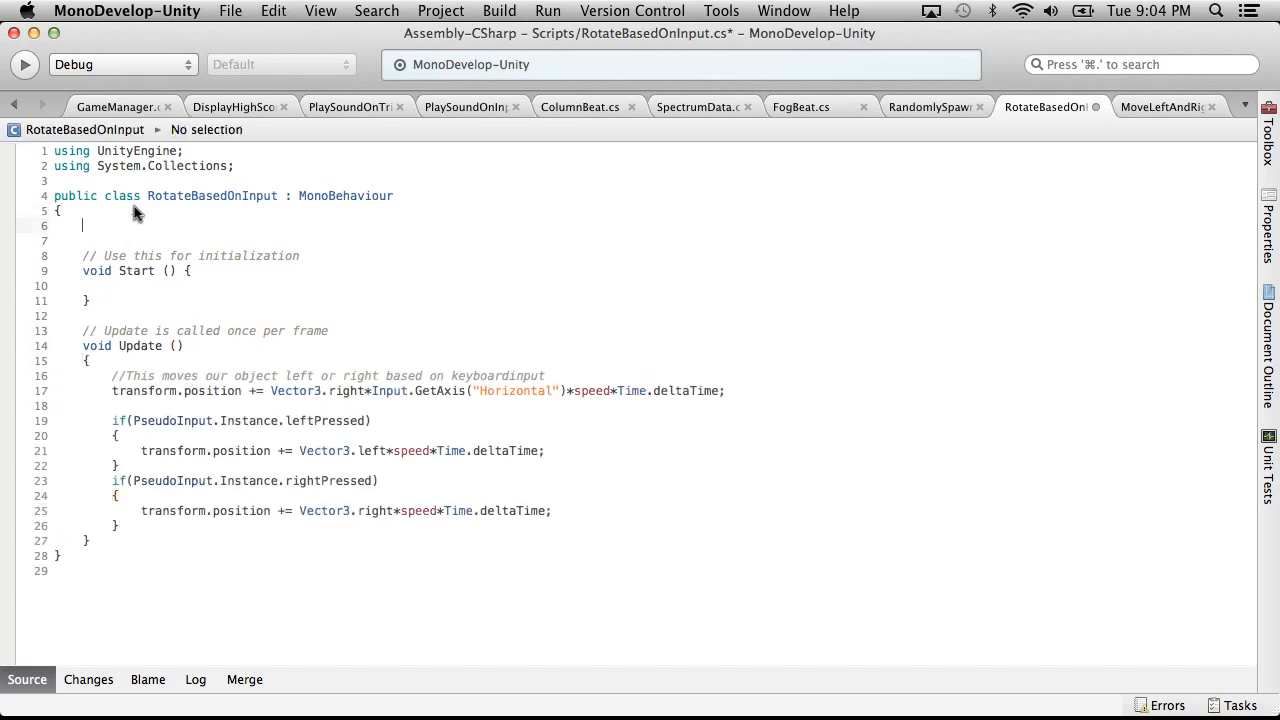
type("public")
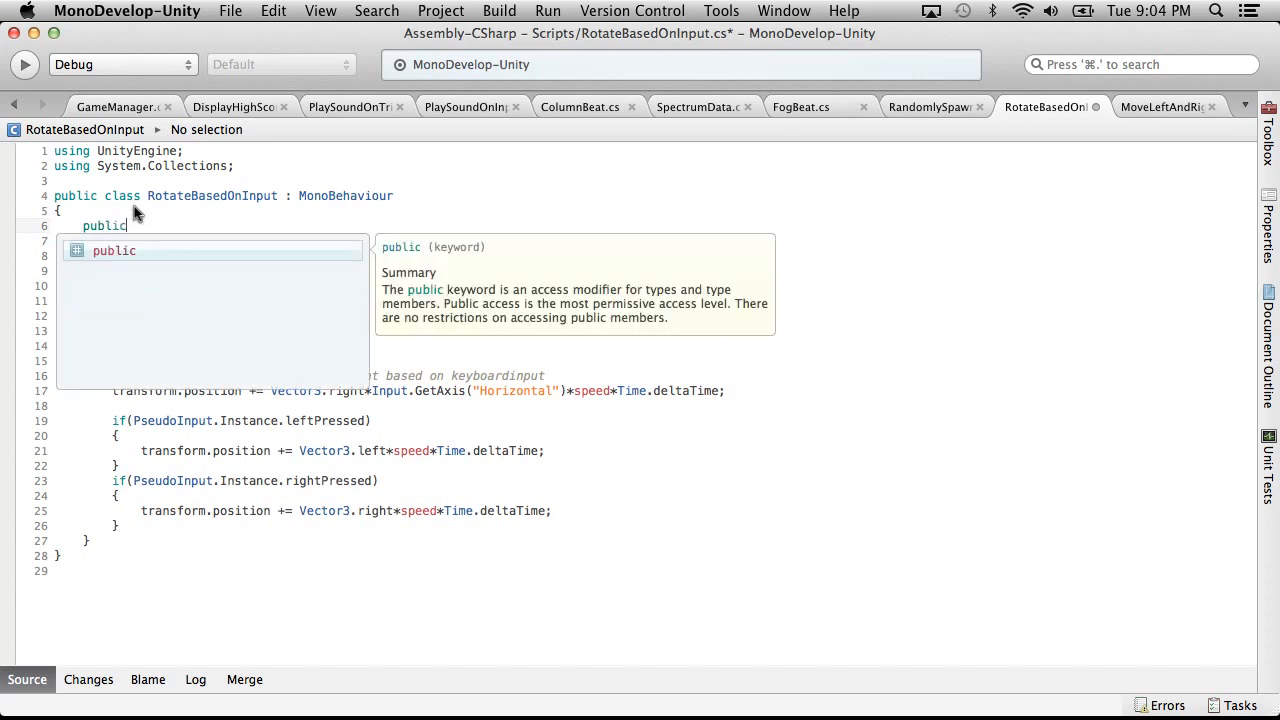
type(" float maxAngle = ")
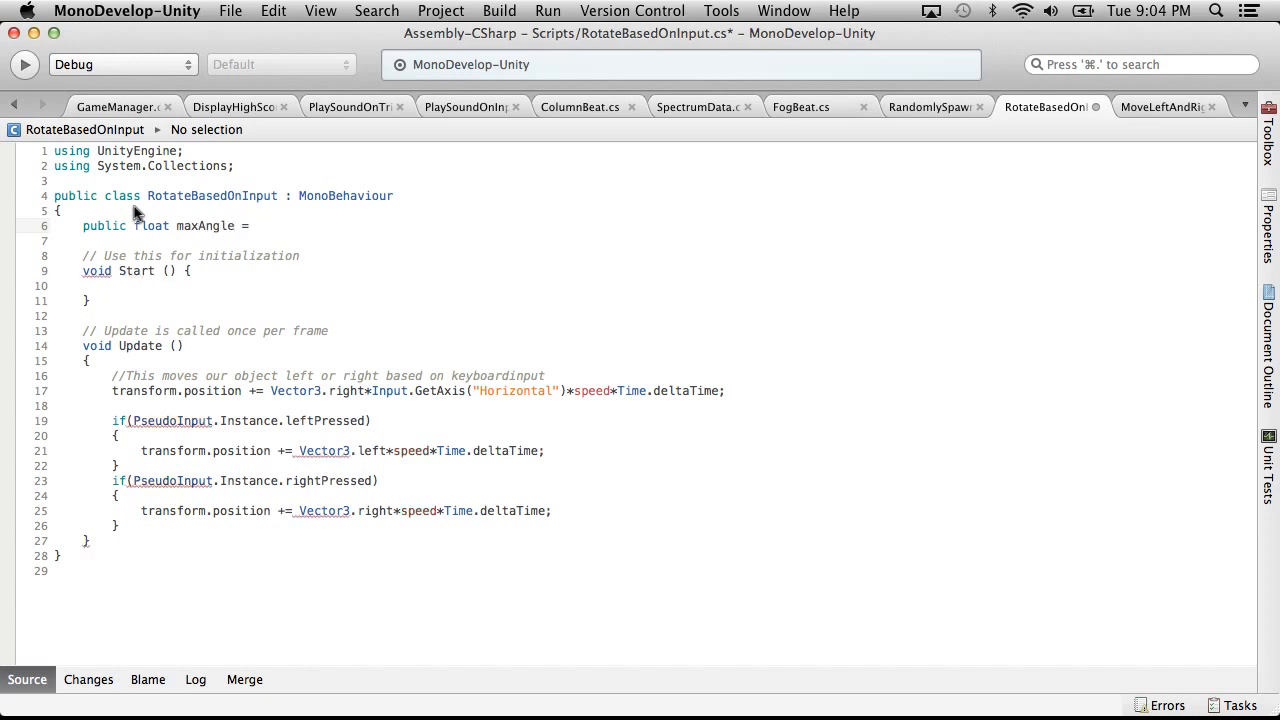
type("30.0f;")
key("Return")
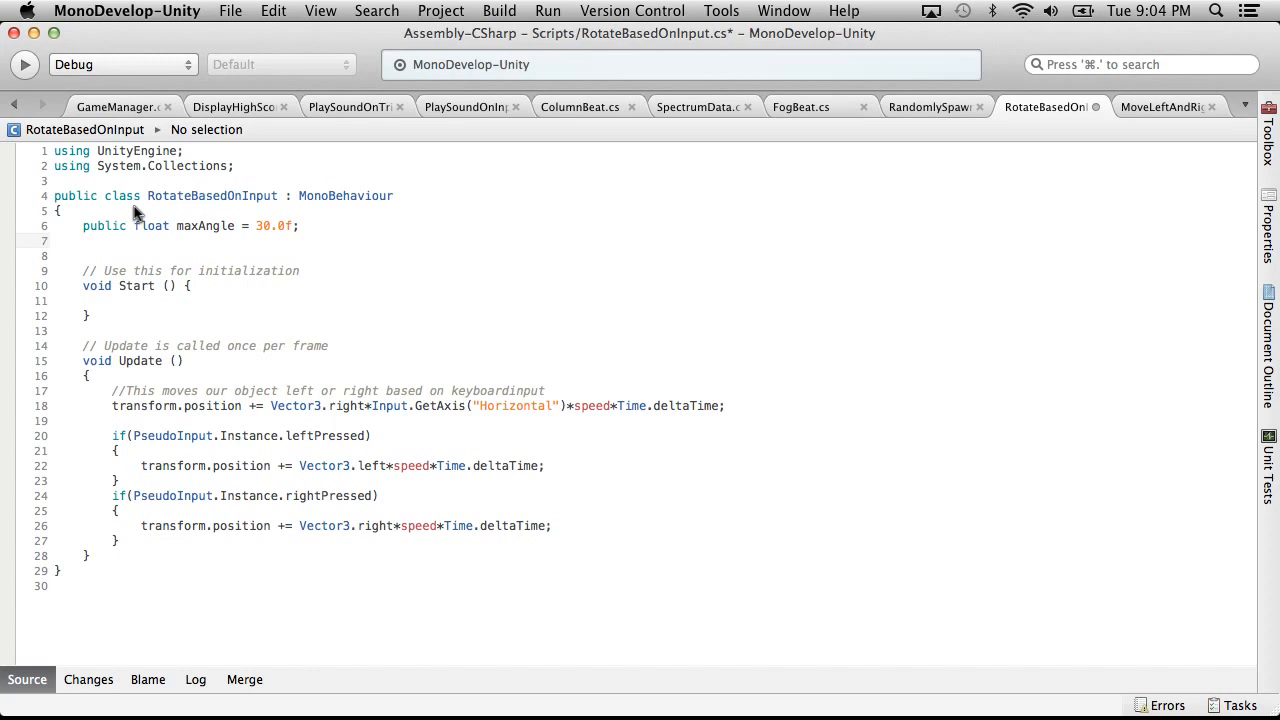
left_click(270, 226)
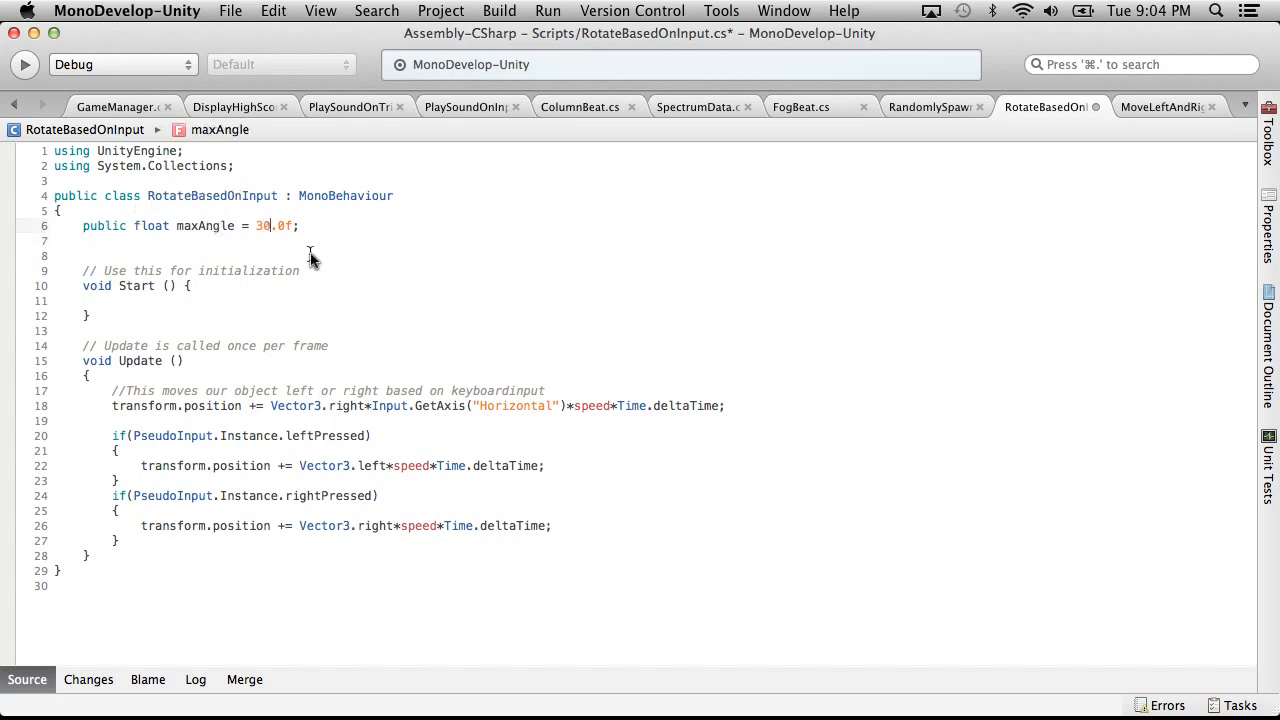
left_click(194, 242)
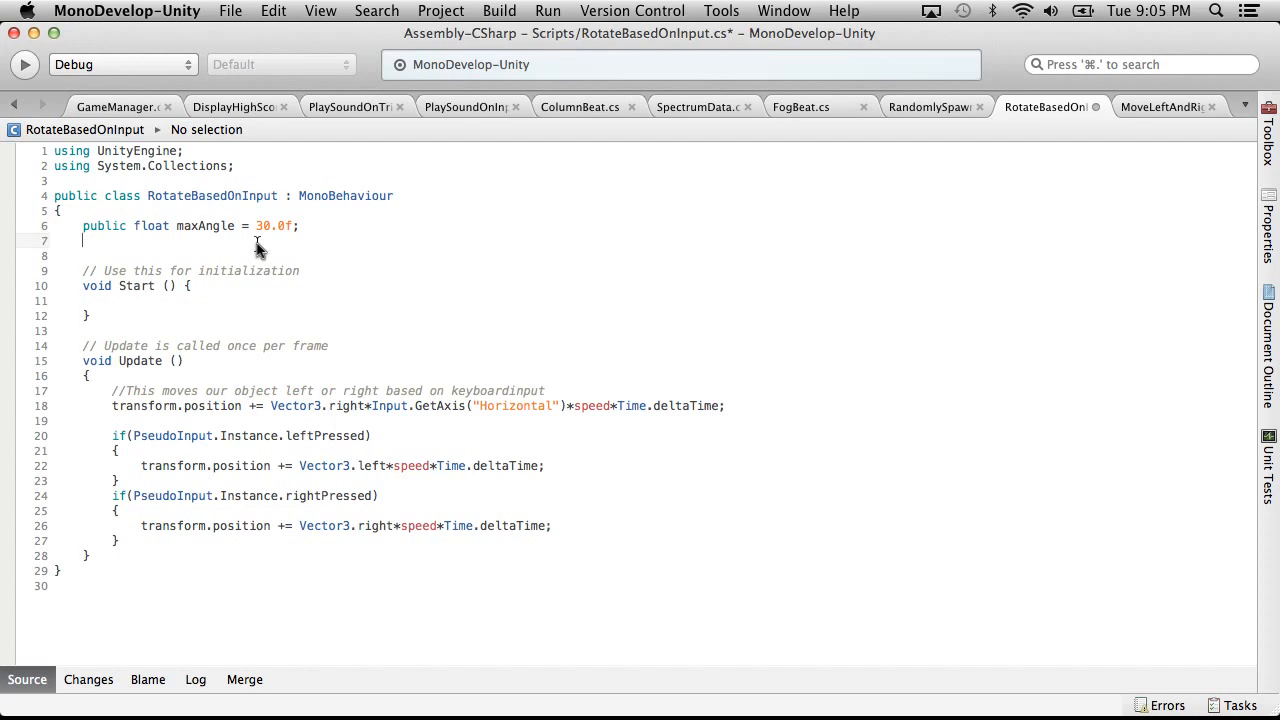
Declare a public float rotationRate = 30.0f directly below maxAngle in the RotateBasedOnInput class
type("public floaty rotati")
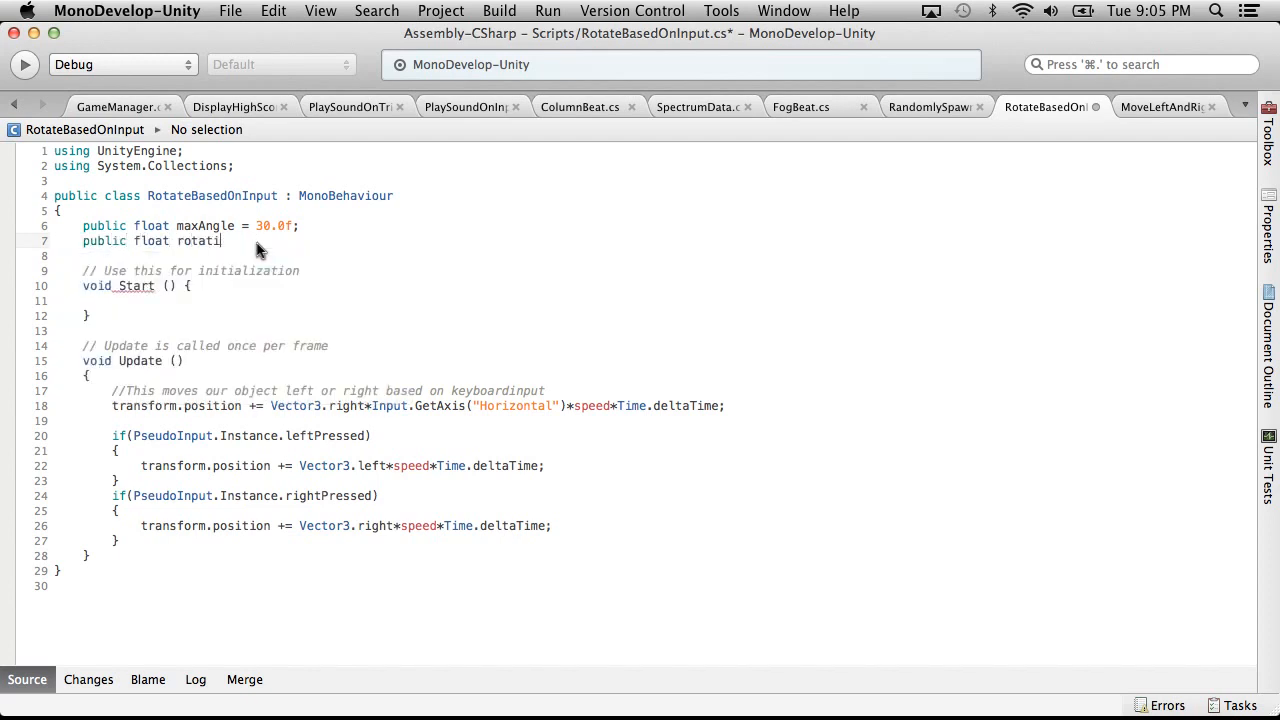
type("onRate ")
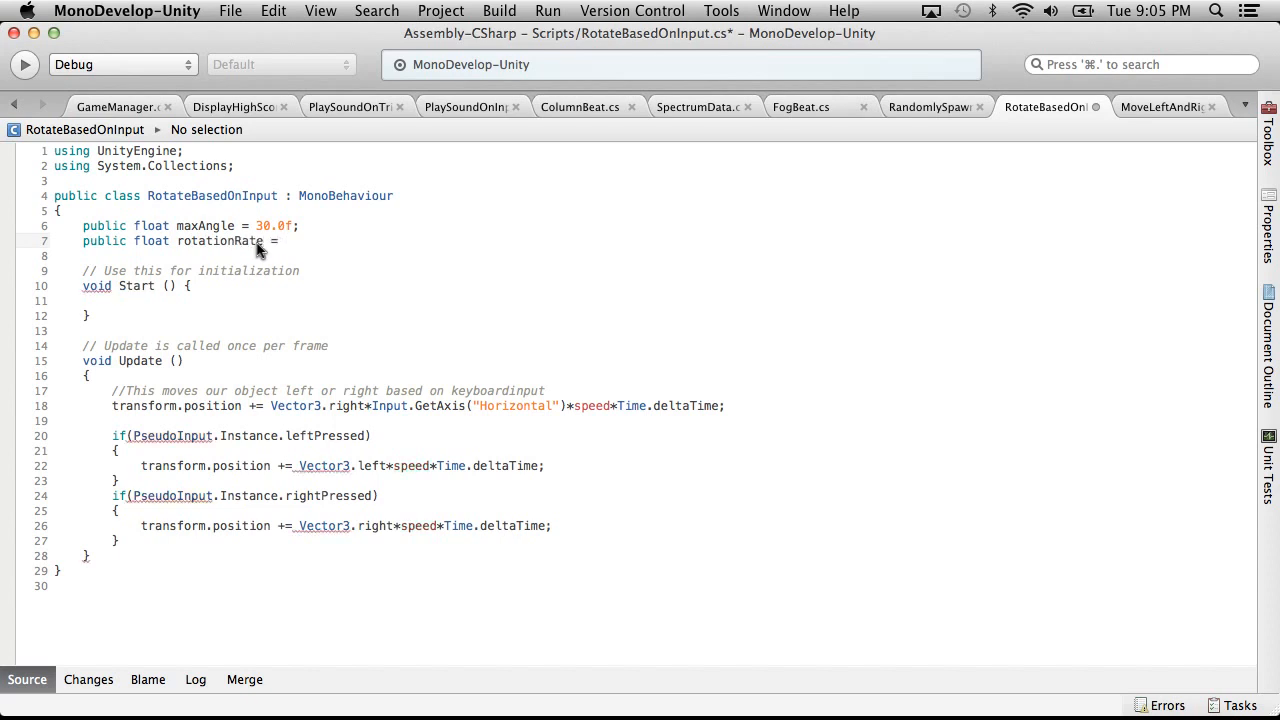
type("= 3.0")
key("BackSpace")
key("BackSpace")
type("0.0f;")
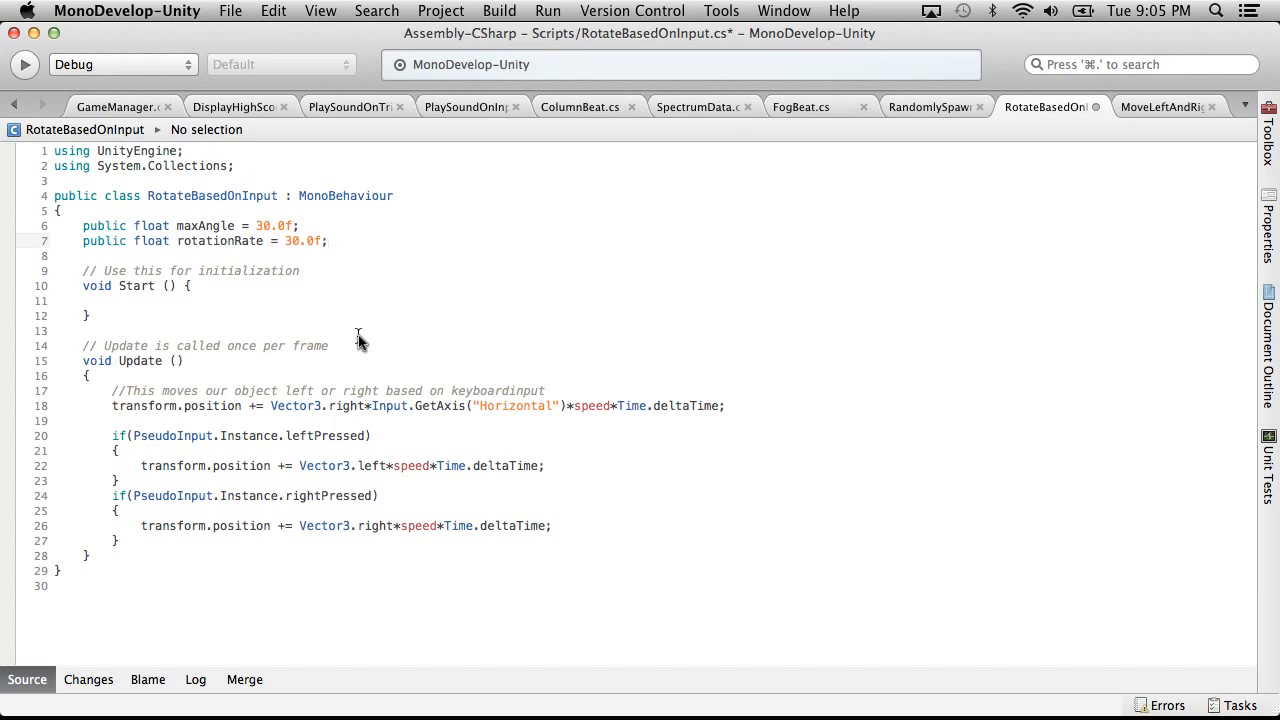
Insert two empty lines at the start of RotateBasedOnInput's Update method, above the movement code
left_click(210, 380)
key("Return")
key("Return")
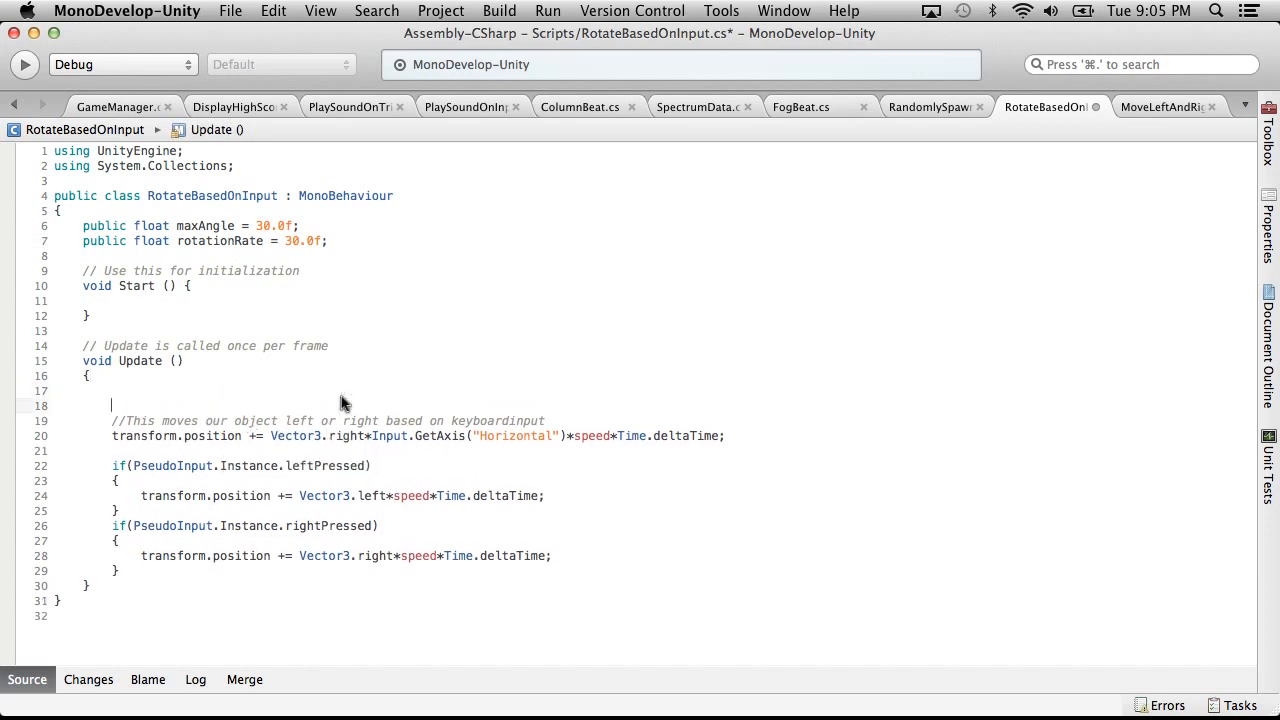
key("Up")
Switch to Unity, find the PlaySoundOnInput script among the project's scripts and open it for editing
key("ctrl+Left")
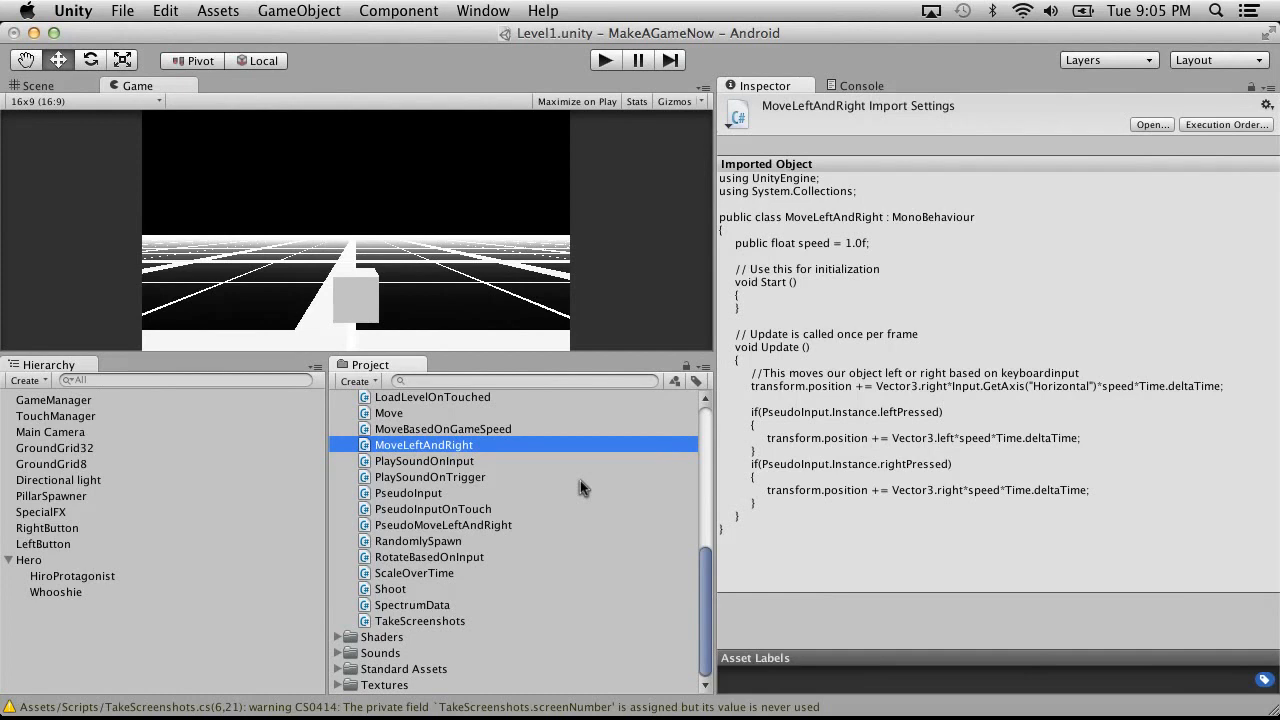
scroll(580, 480, "up", 3)
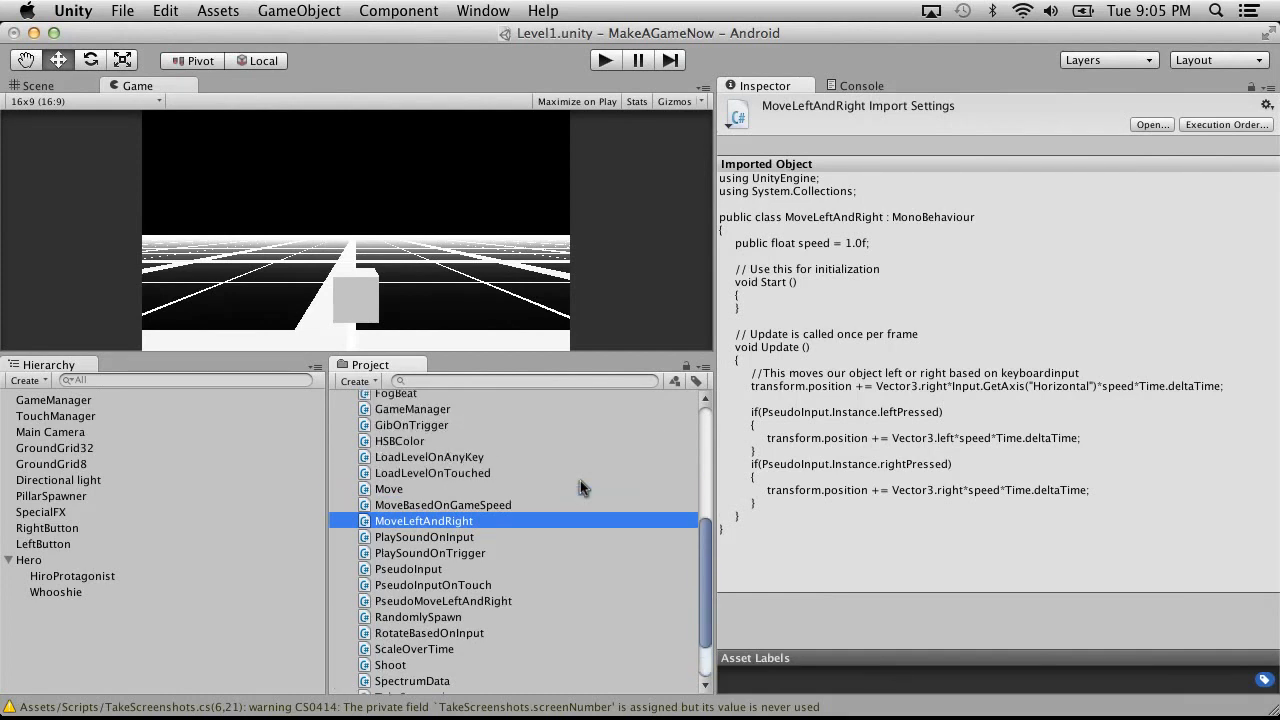
left_click(476, 505)
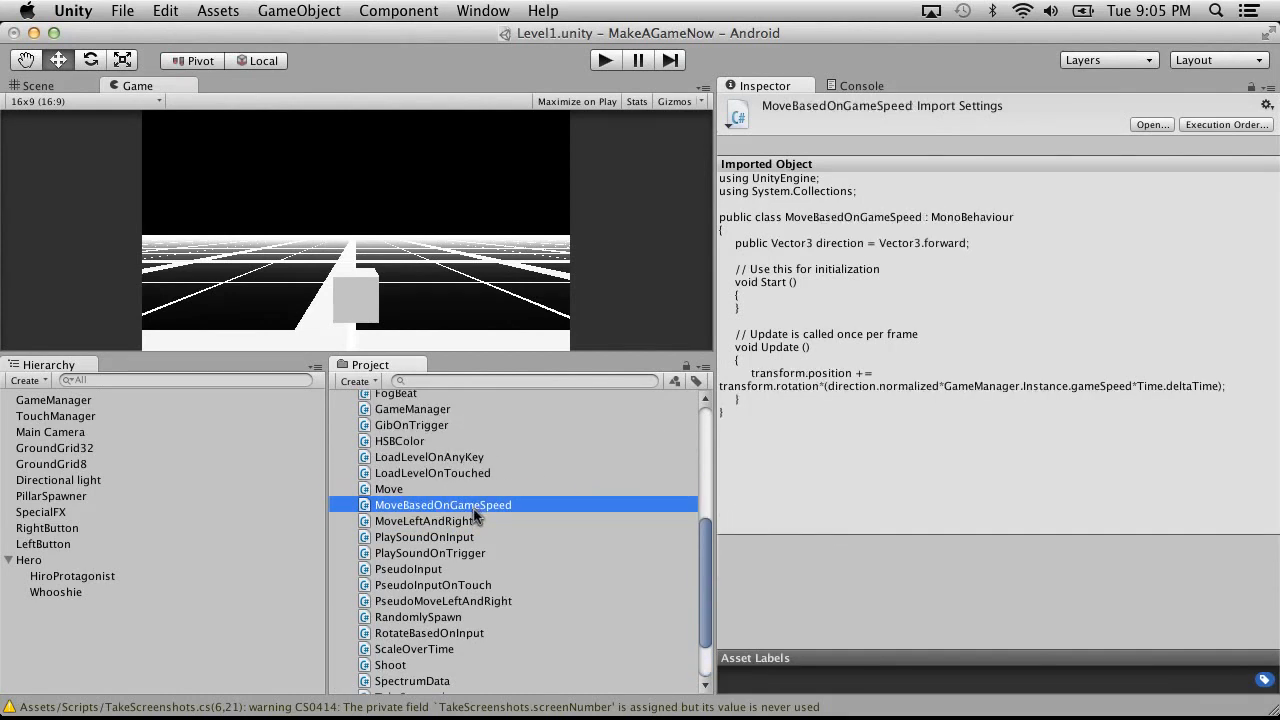
scroll(452, 602, "down", 3)
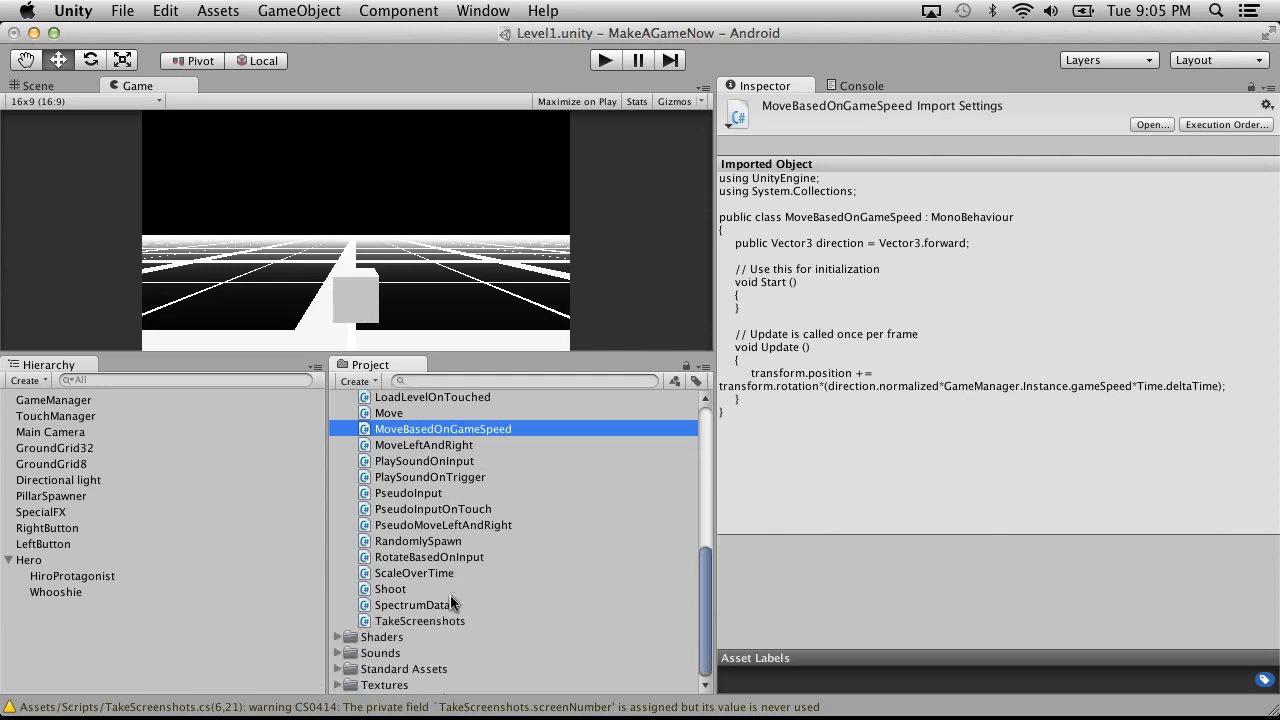
left_click(441, 490)
left_click(473, 462)
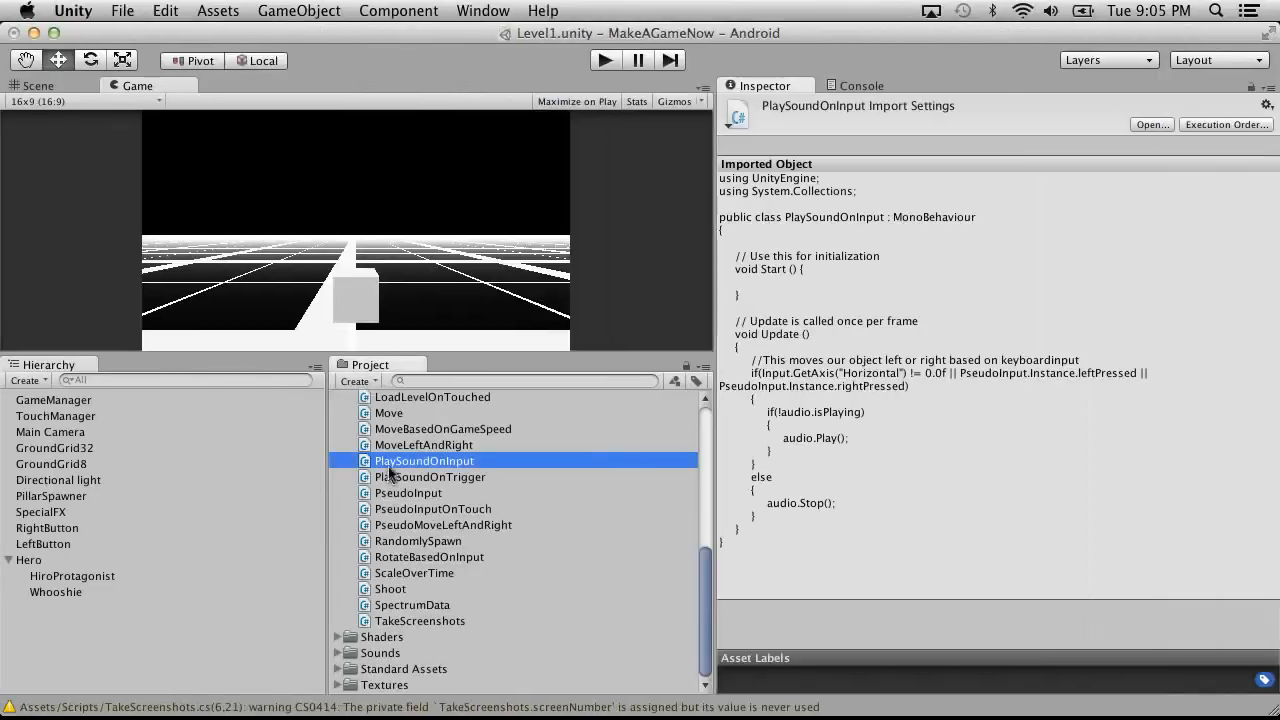
double_click(389, 462)
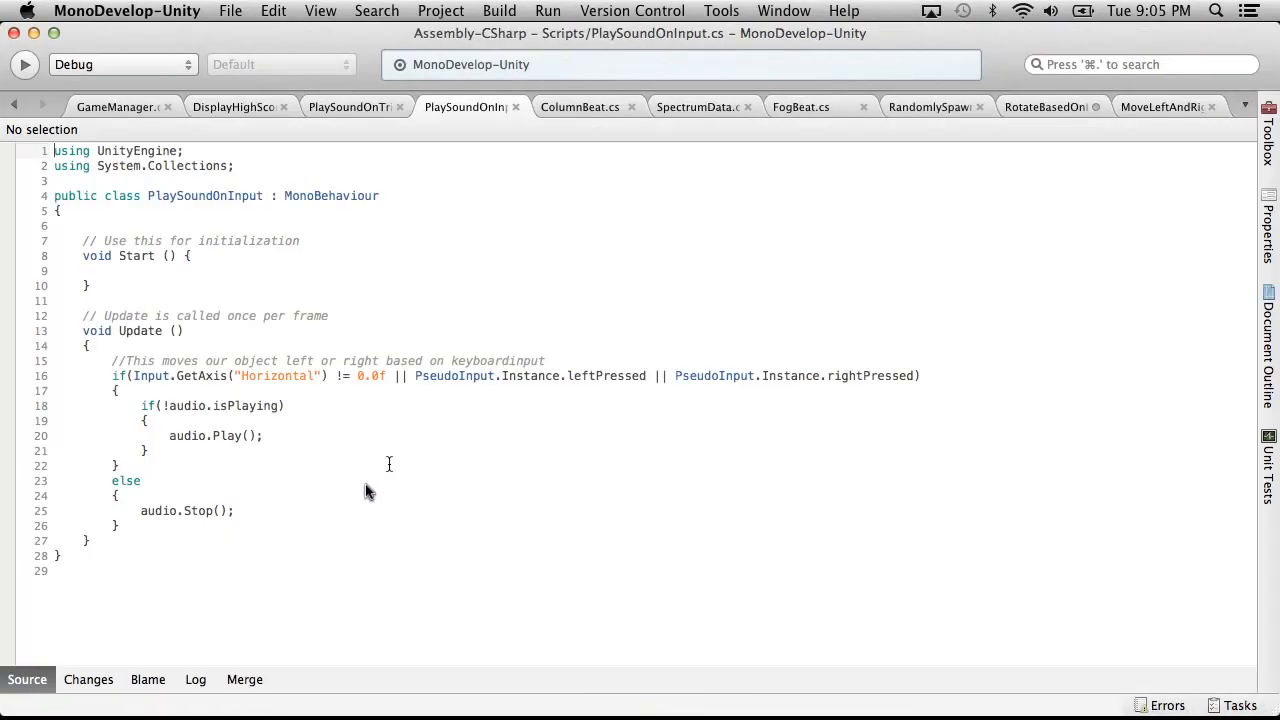
Delete the comment line in PlaySoundOnInput's Update method and copy the whole if/else block that follows
left_click_drag(145, 527, 15, 370)
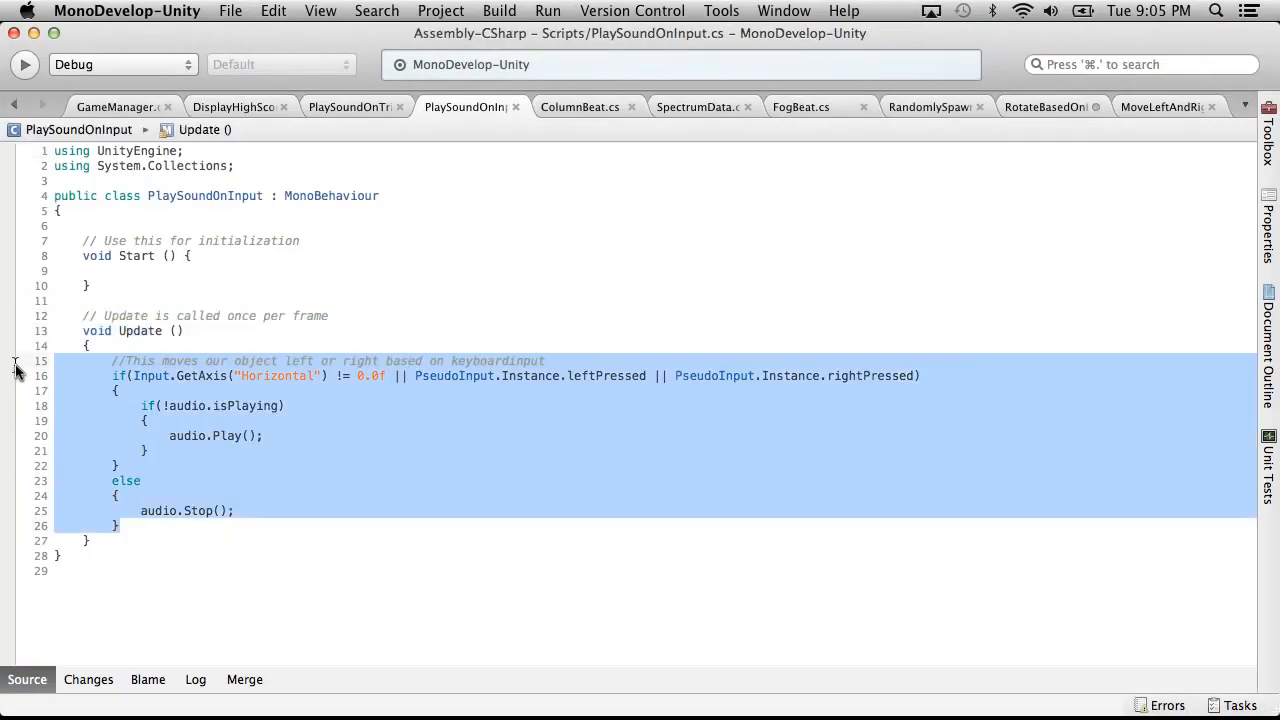
key("super+c")
left_click(342, 410)
left_click_drag(550, 362, 8, 362)
key("BackSpace")
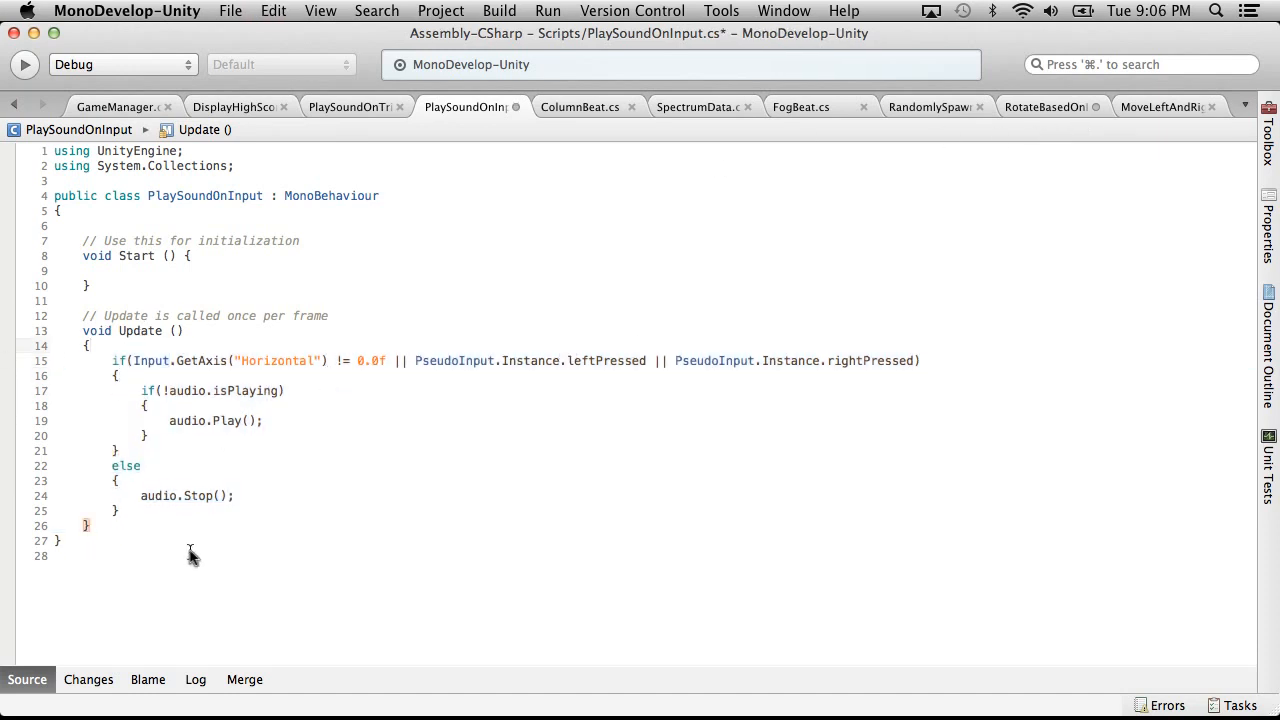
left_click_drag(200, 510, 10, 360)
key("super+c")
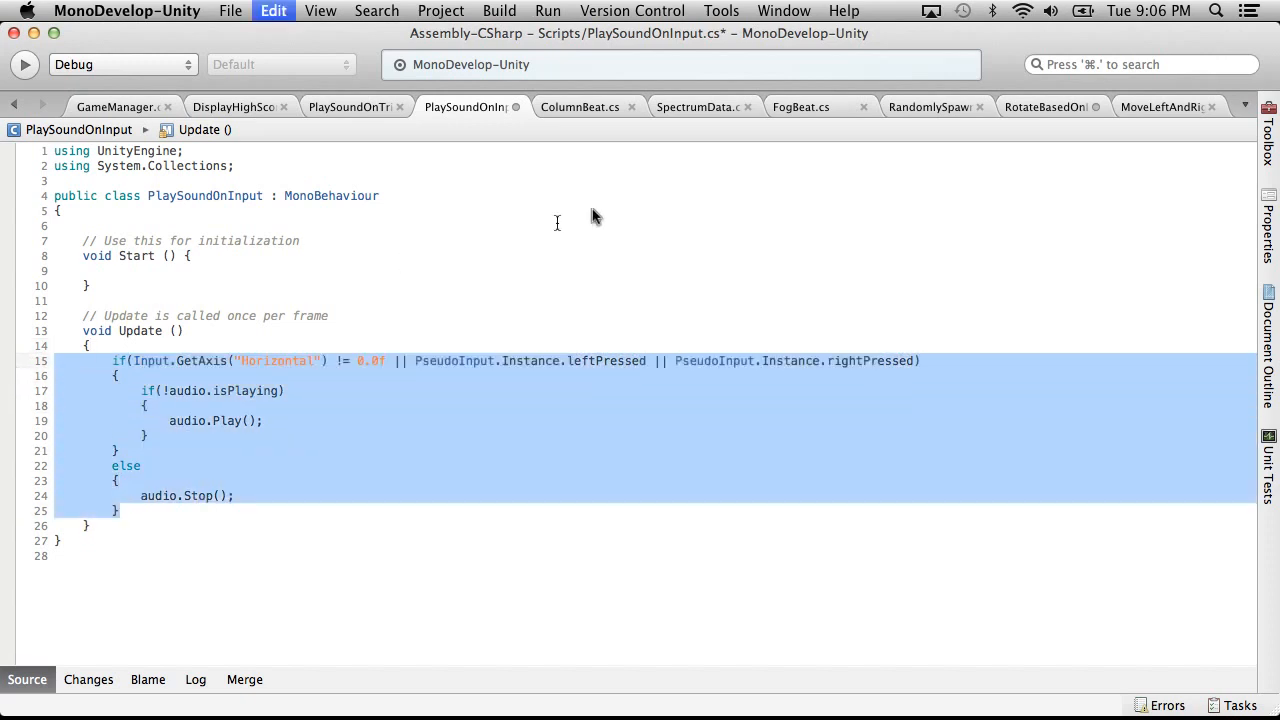
Replace the movement code in RotateBasedOnInput's Update method with the copied if/else block, without an empty line above it
left_click(1038, 107)
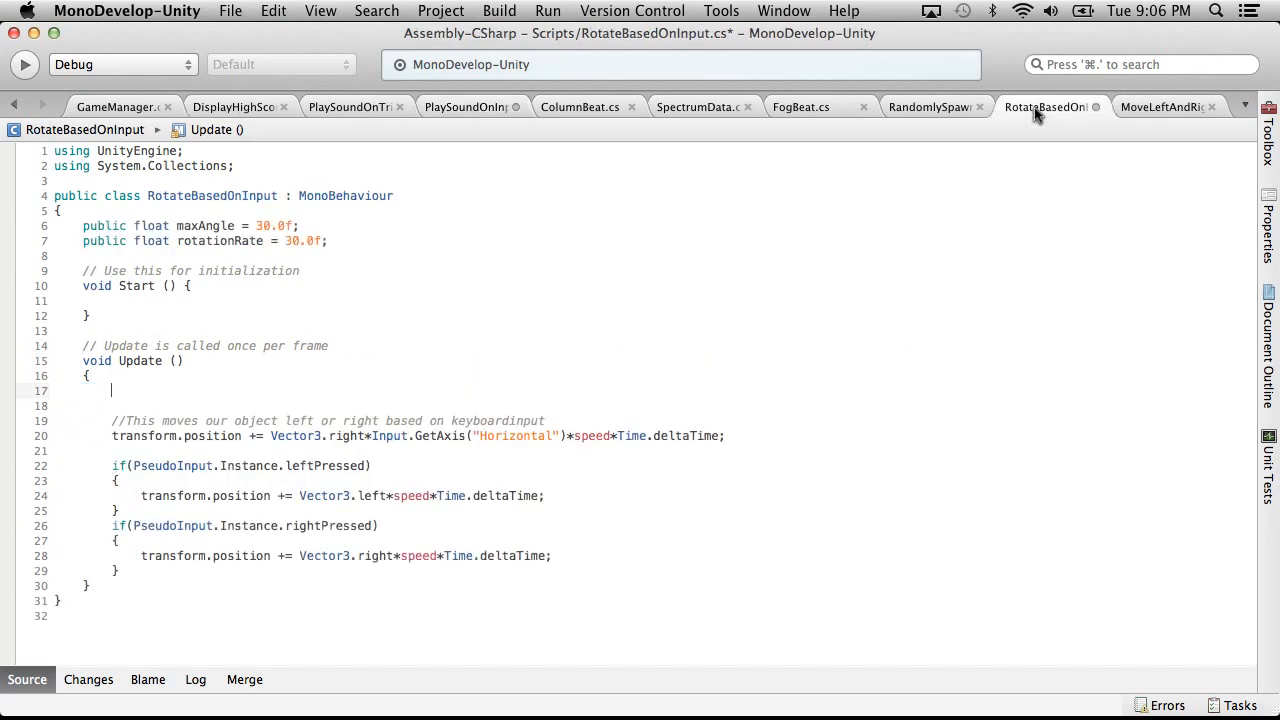
left_click_drag(120, 572, 3, 405)
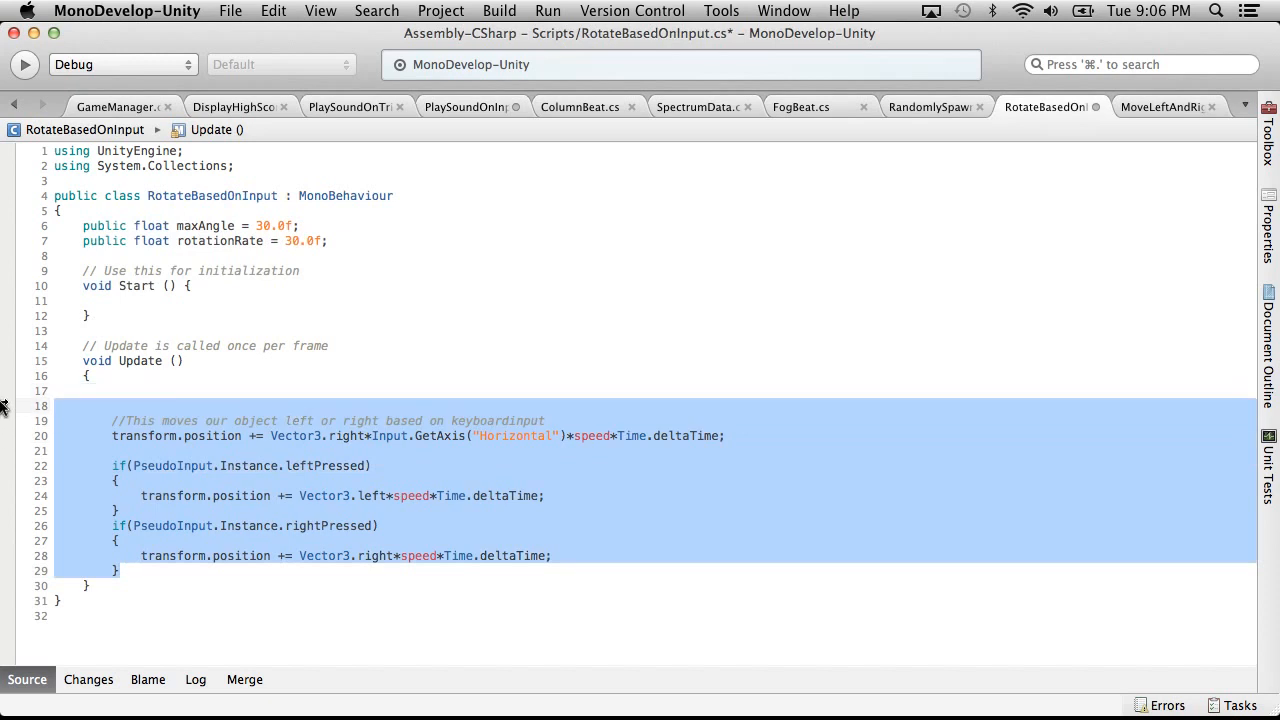
key("super+v")
left_click(114, 390)
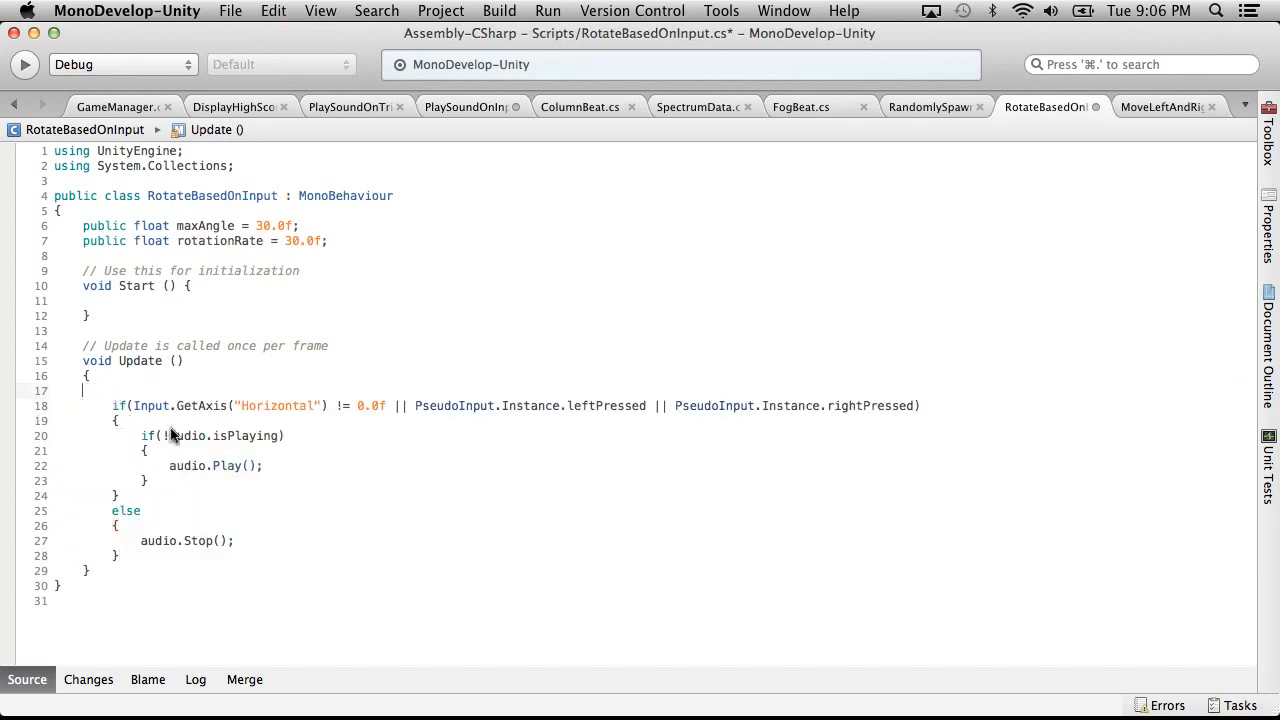
key("BackSpace")
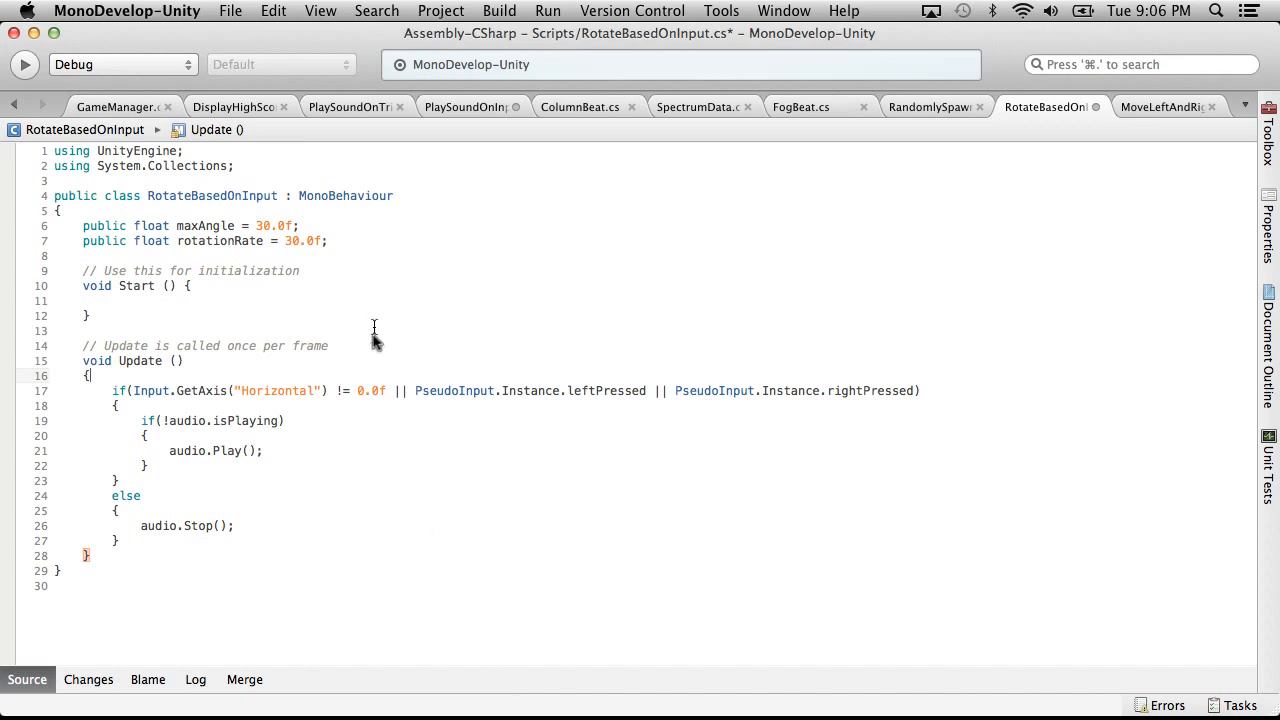
left_click(343, 391)
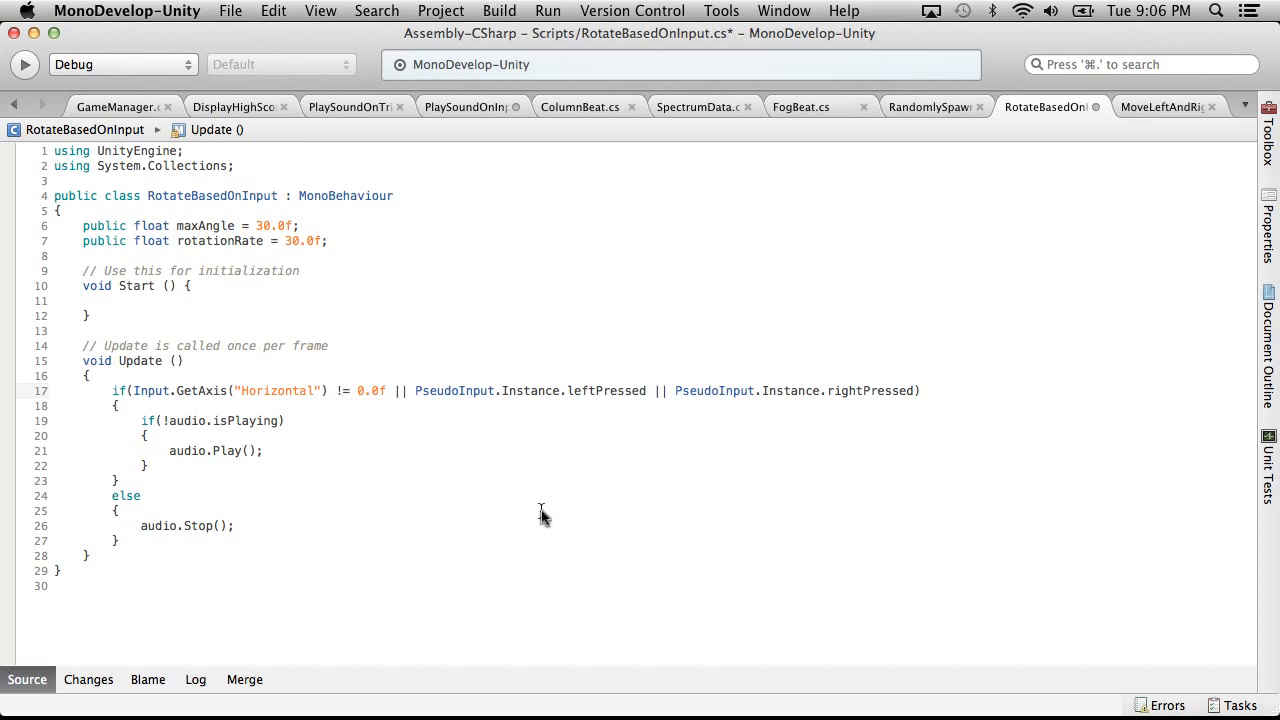
Add an else if() line with an empty condition between the if block and the else
left_click(152, 483)
key("Return")
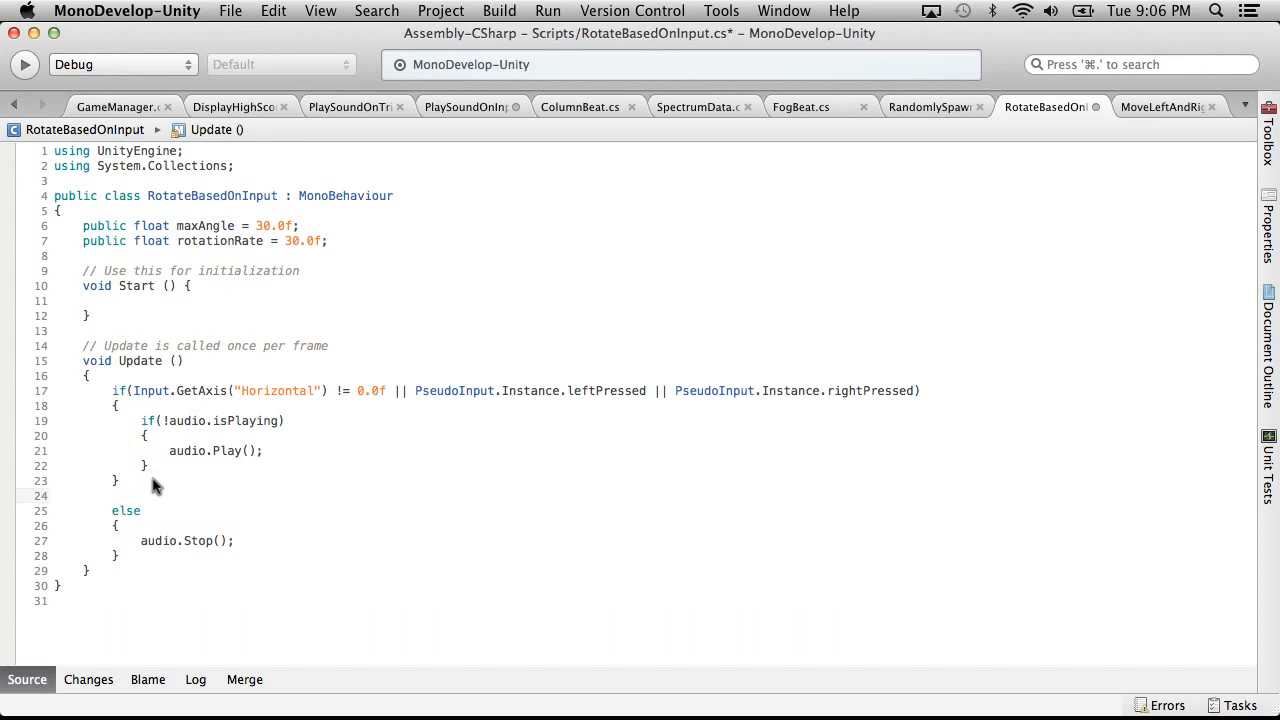
type("else if()")
In the first if condition, change the Horizontal axis comparison to > 0.0f and cut the PseudoInput.Instance.leftPressed check
left_click(350, 390)
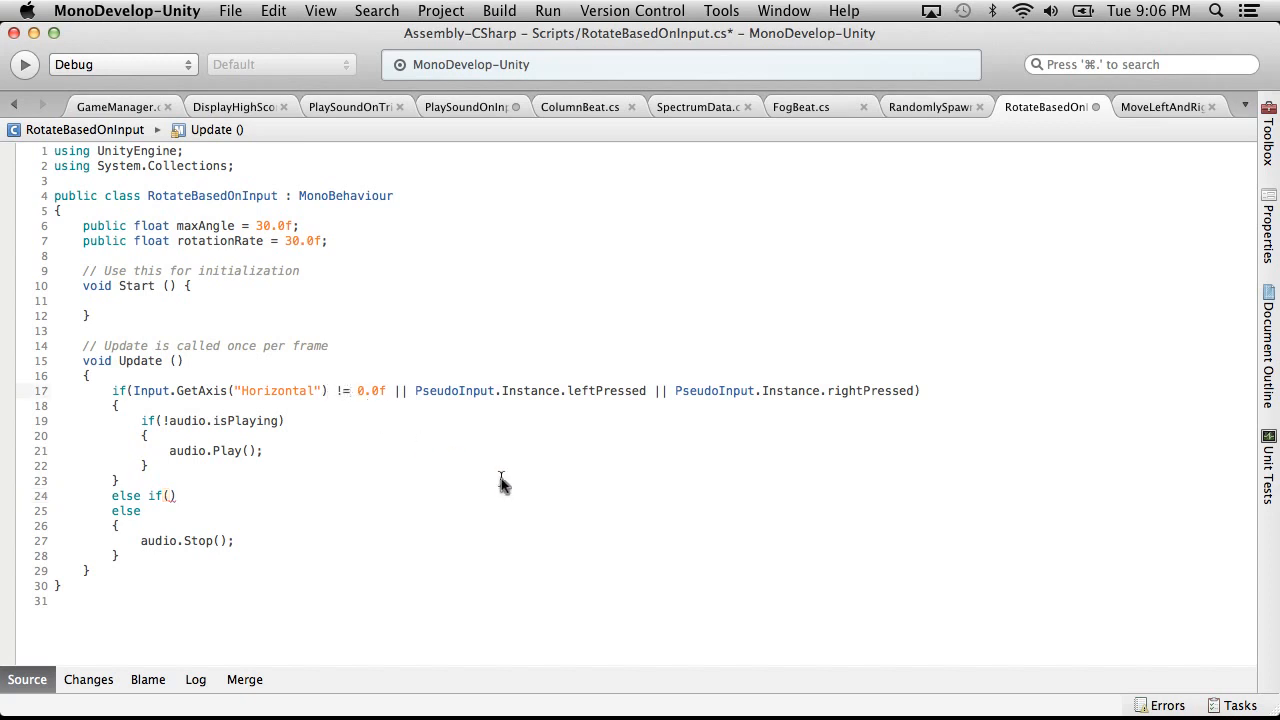
key("BackSpace")
key("BackSpace")
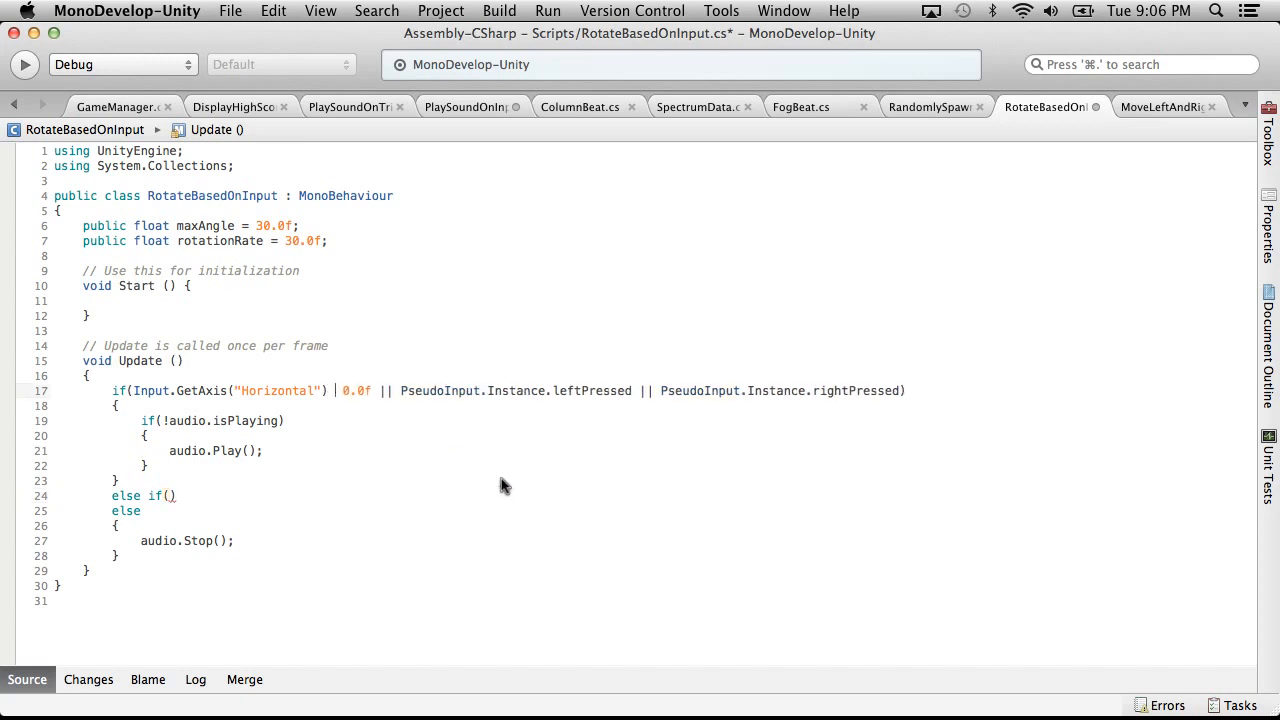
type(">")
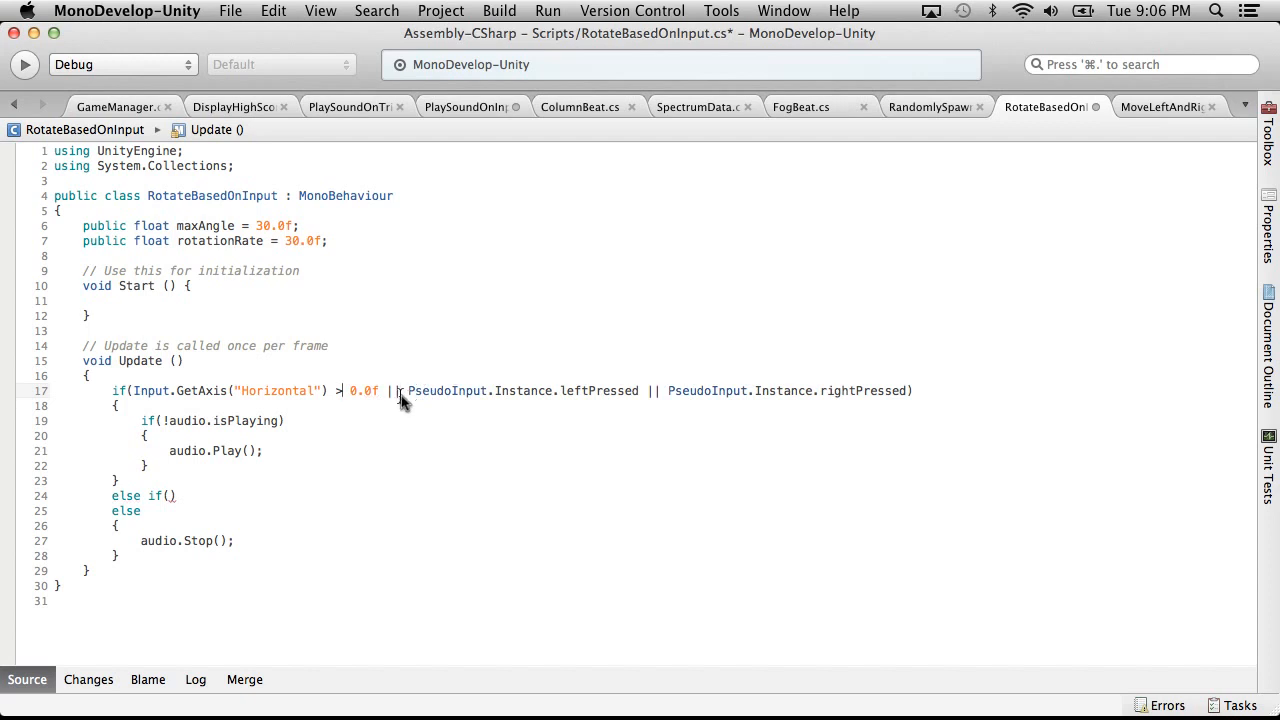
mouse_move(409, 388)
left_mouse_down()
mouse_move(660, 391)
mouse_move(370, 390)
mouse_move(408, 391)
left_mouse_up()
double_click(653, 391)
key("super+x")
key("BackSpace")
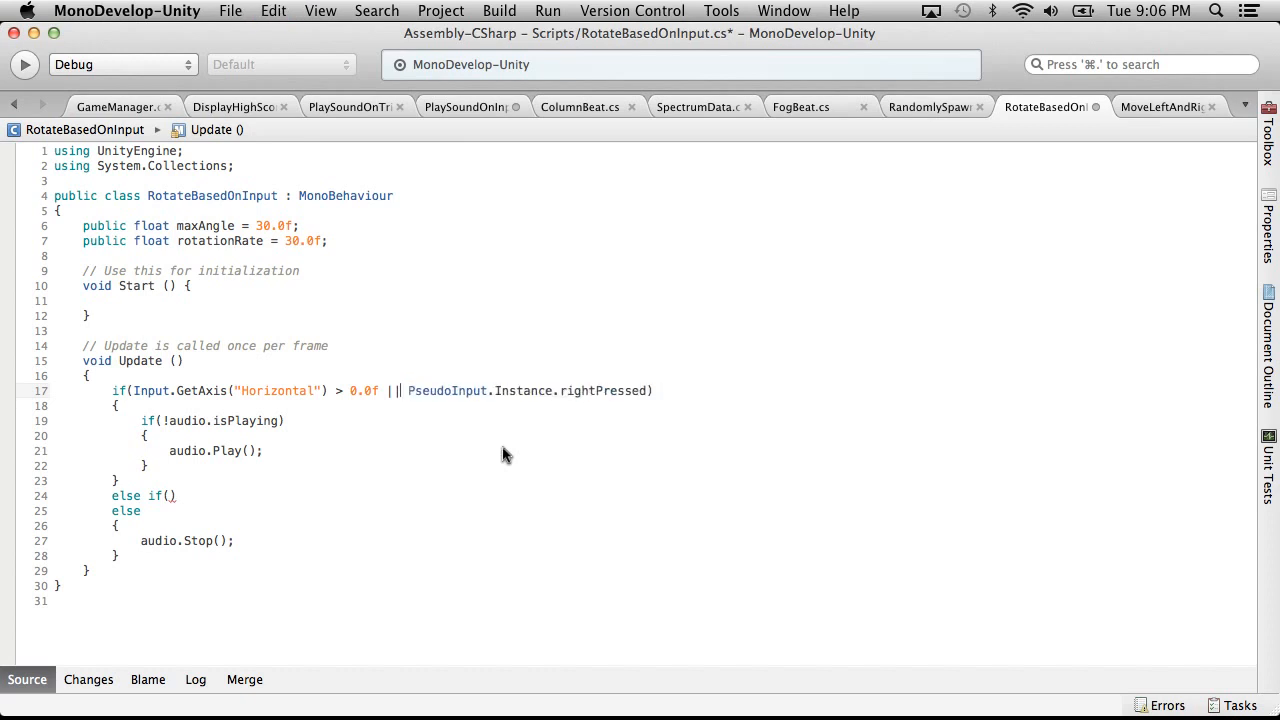
Paste PseudoInput.Instance.leftPressed as the else-if condition, without the trailing || operator
left_click(169, 496)
key("super+v")
key("BackSpace")
key("BackSpace")
key("BackSpace")
Copy the Horizontal axis check with its || to the start of the else-if condition and change its comparison to < 0.0f
left_click_drag(133, 391, 400, 391)
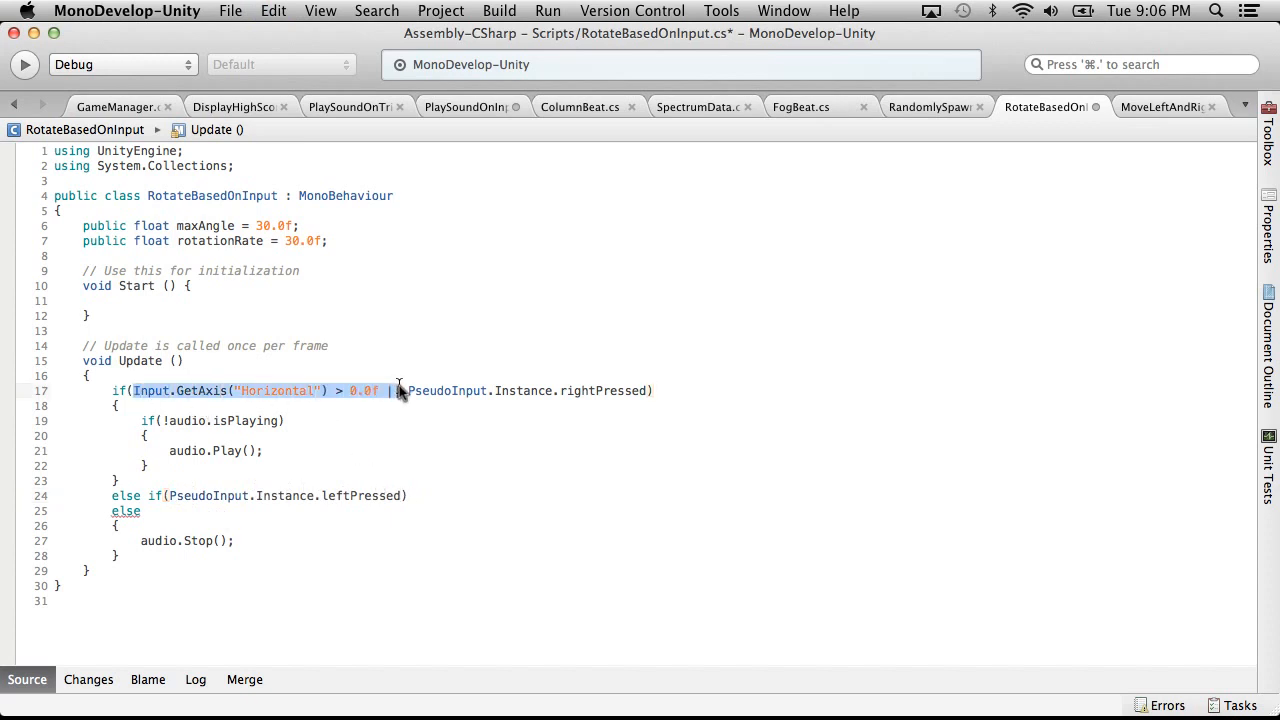
left_click(169, 496)
key("super+v")
left_click(380, 498)
key("BackSpace")
type("<")
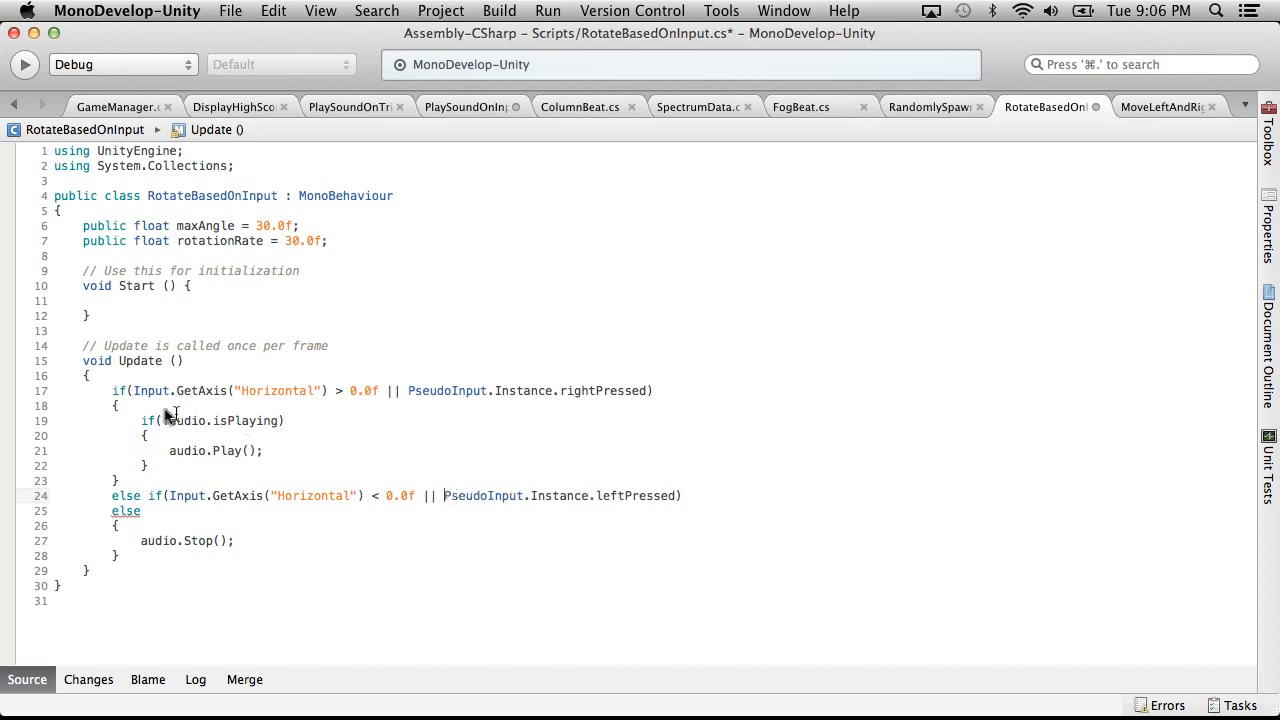
Add the comment //Moving right above the if and the comment //Moving left above the else if
left_click(162, 378)
key("Return")
type("//Moving right")
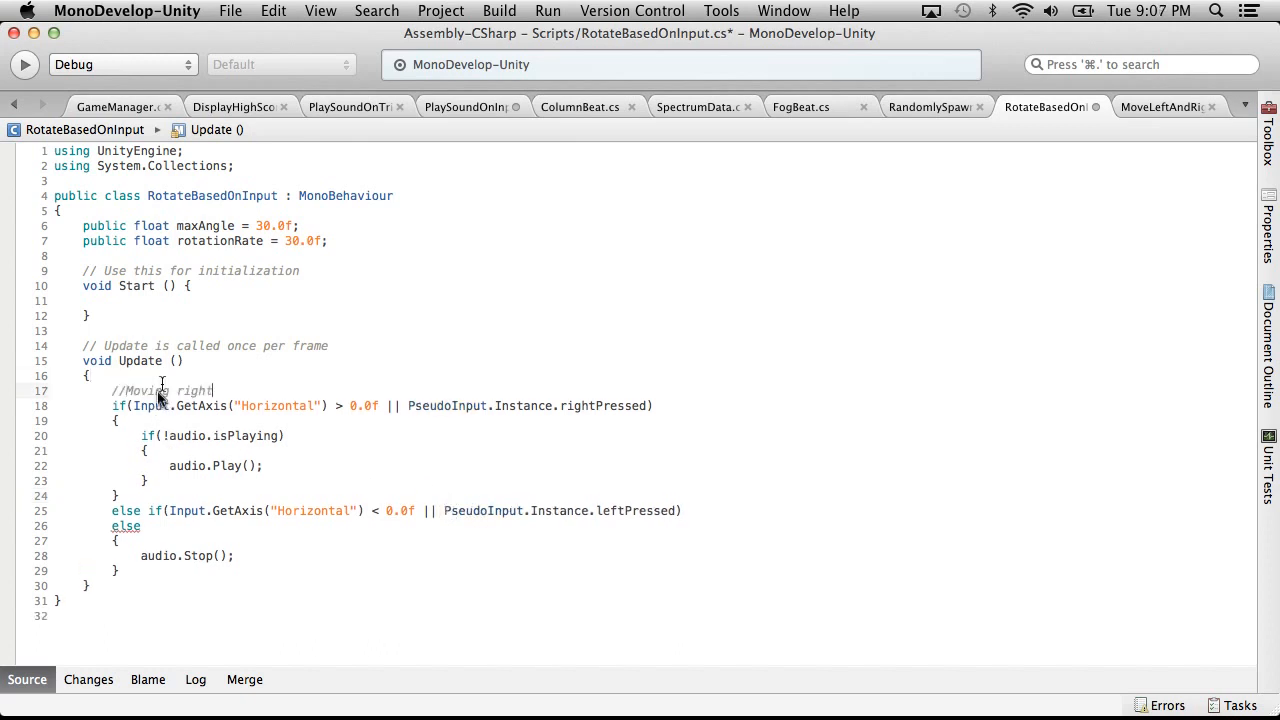
left_click(183, 495)
key("Return")
type("//Moving left")
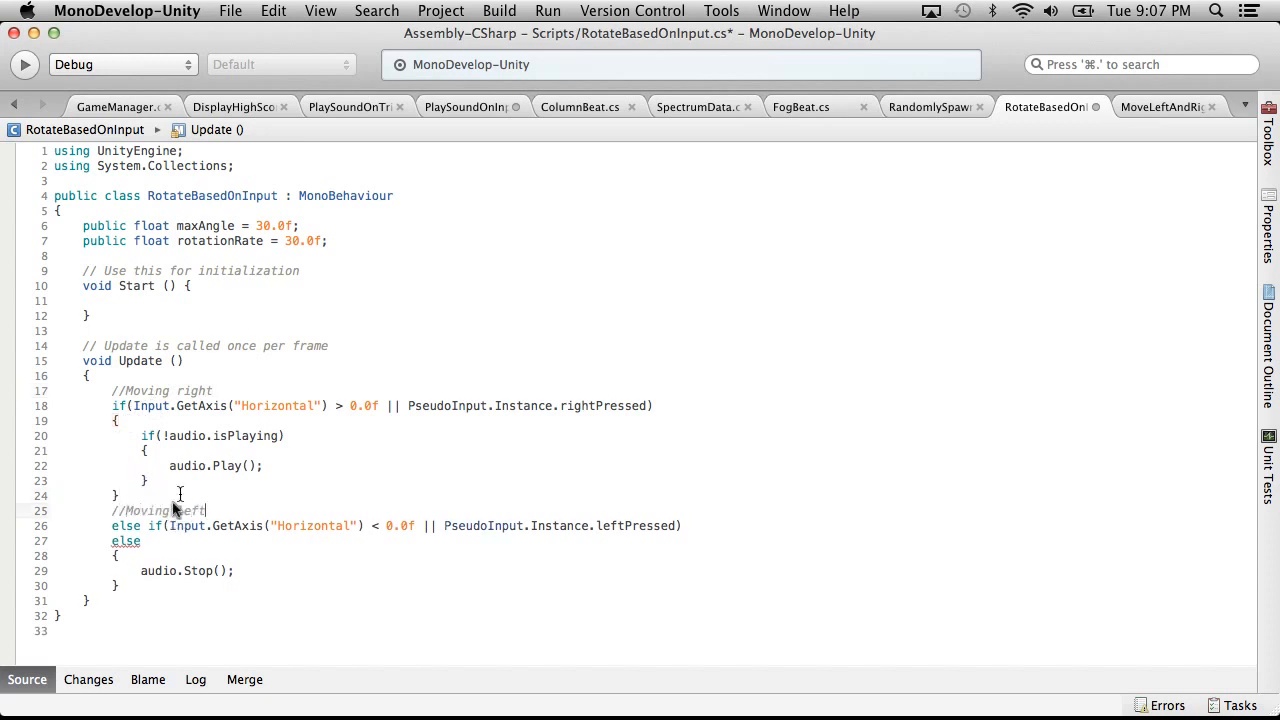
Give the else-if statement an empty body with its opening and closing braces on separate lines
left_click(716, 526)
key("Return")
type("{")
key("Return")
type("}")
key("ctrl+i")
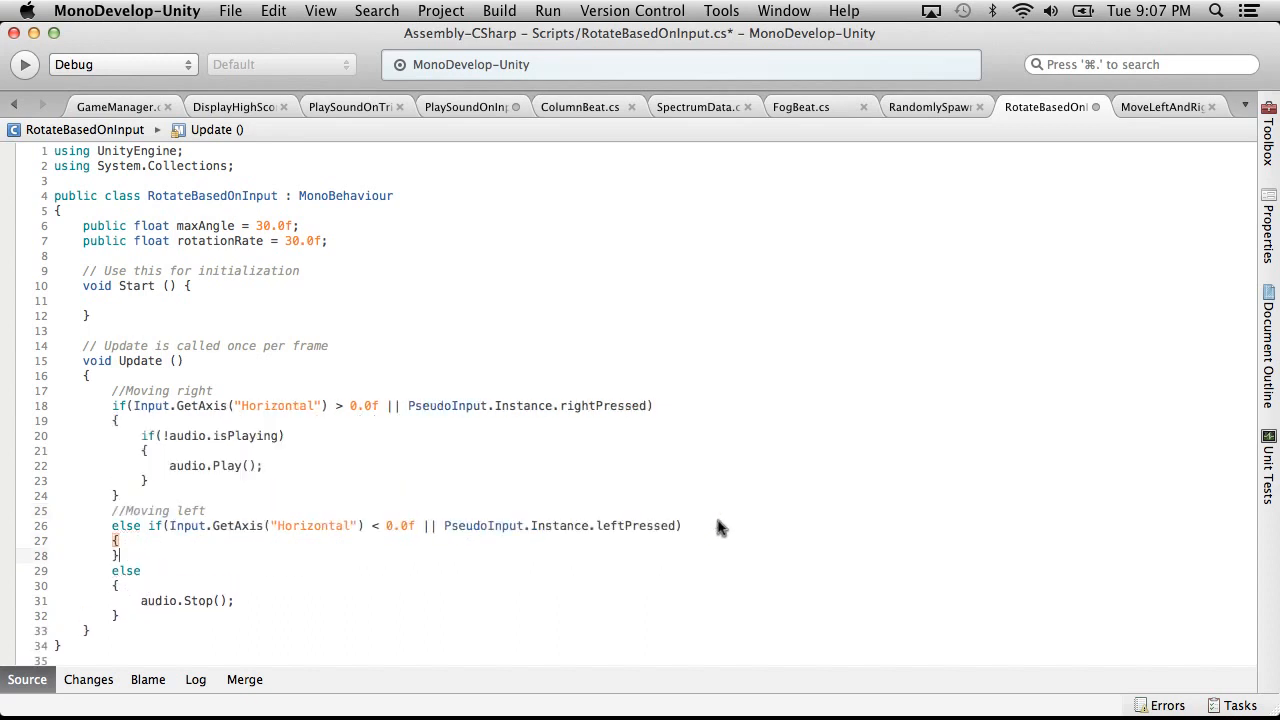
left_click(212, 547)
Extend the two comments to read "Moving right, we rotate right" and "Moving left, we rotate left"
left_click(238, 391)
type(", we rotate right")
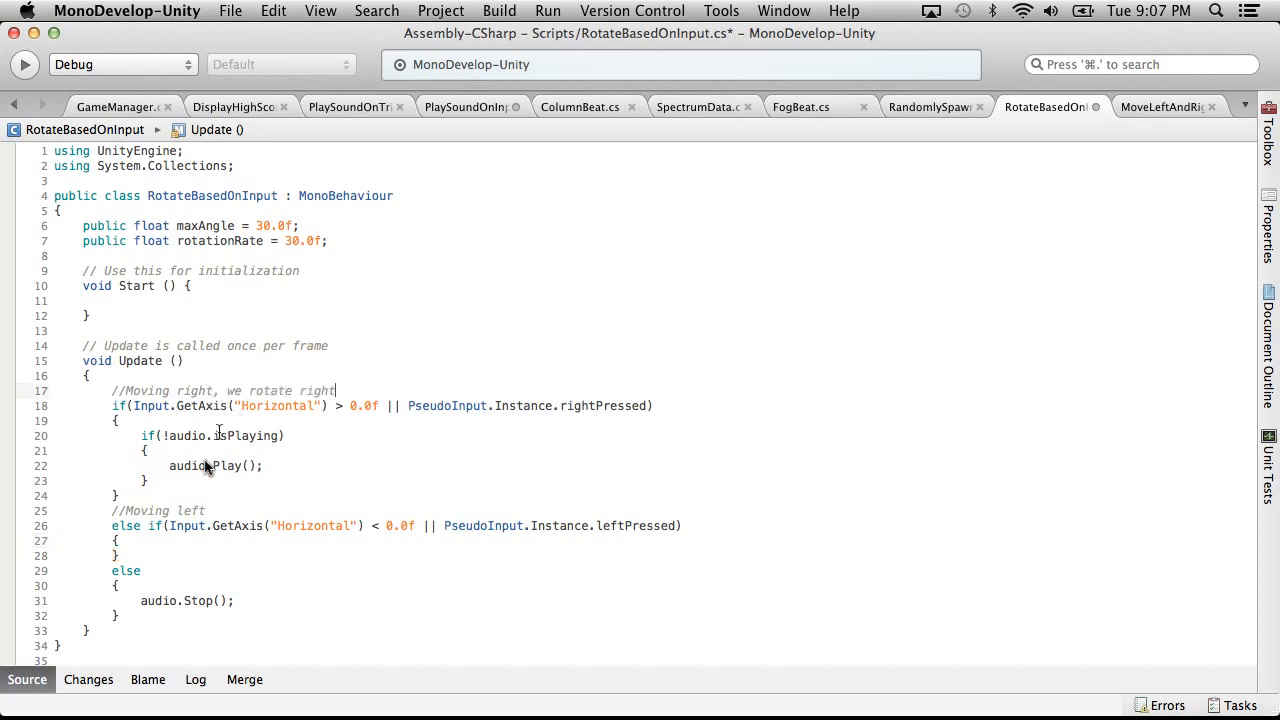
left_click(237, 510)
type(", we rotate left")
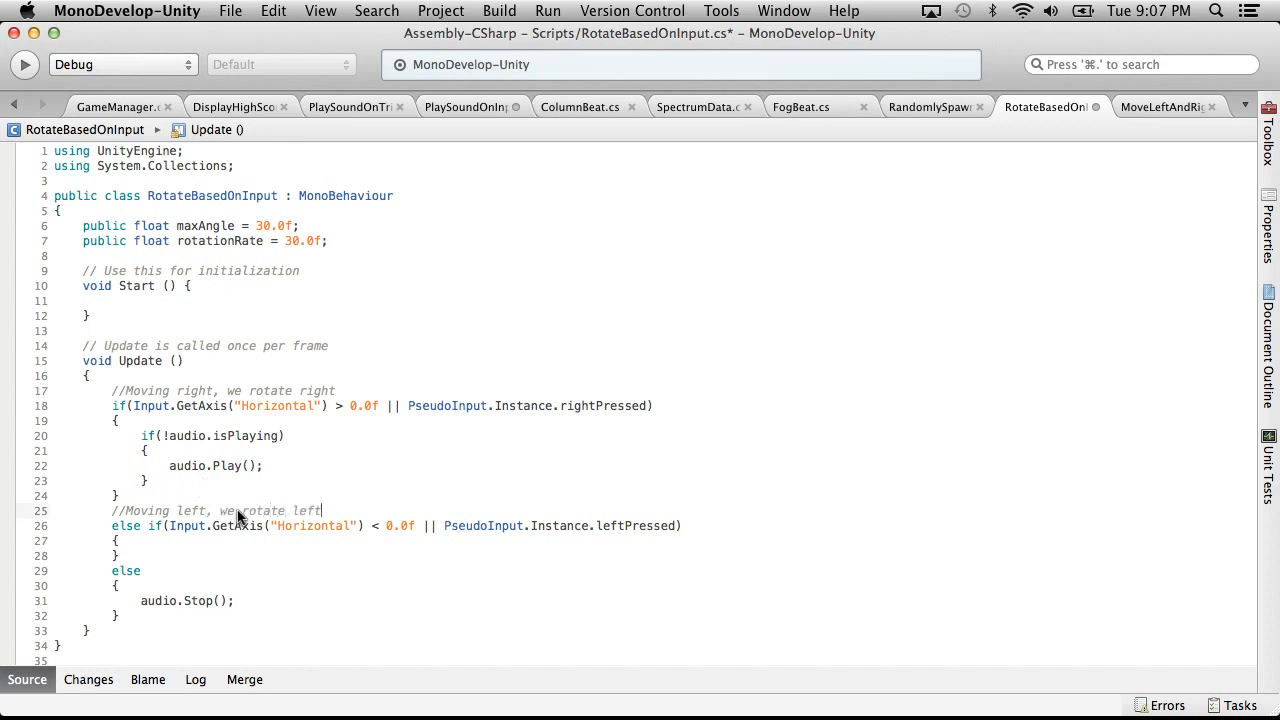
Add the comment //Not moving, rotate back to center on its own line above the else
left_click(209, 586)
left_click(167, 556)
type("//N")
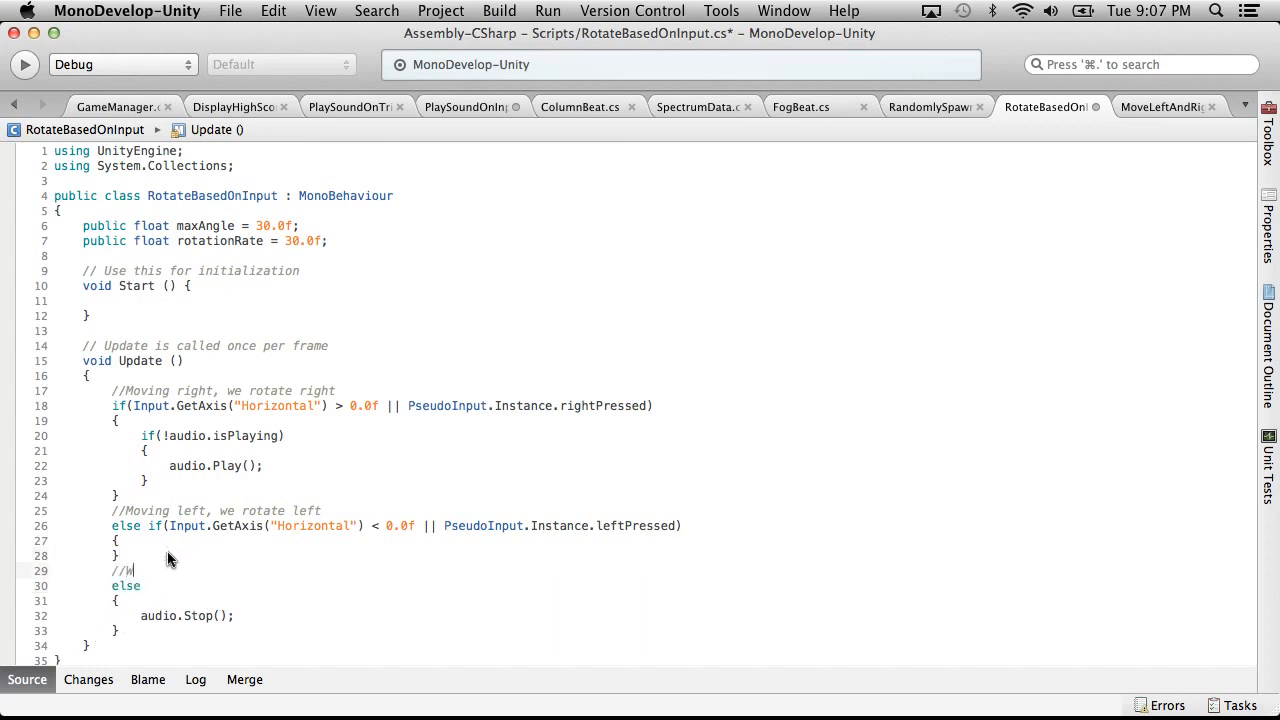
type("ot moving, rotate back to center")
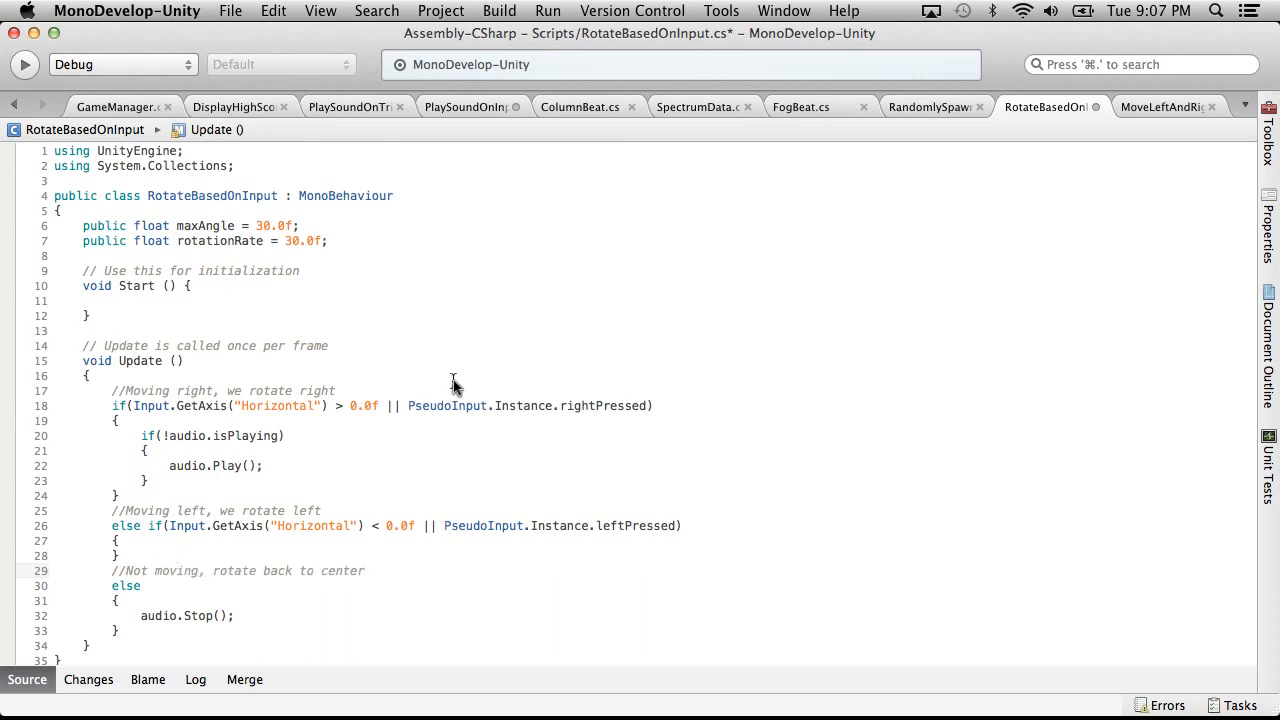
Remove the audio.isPlaying block from the moving-right branch, keeping an empty pair of braces in the original formatting
left_click_drag(200, 495, 5, 432)
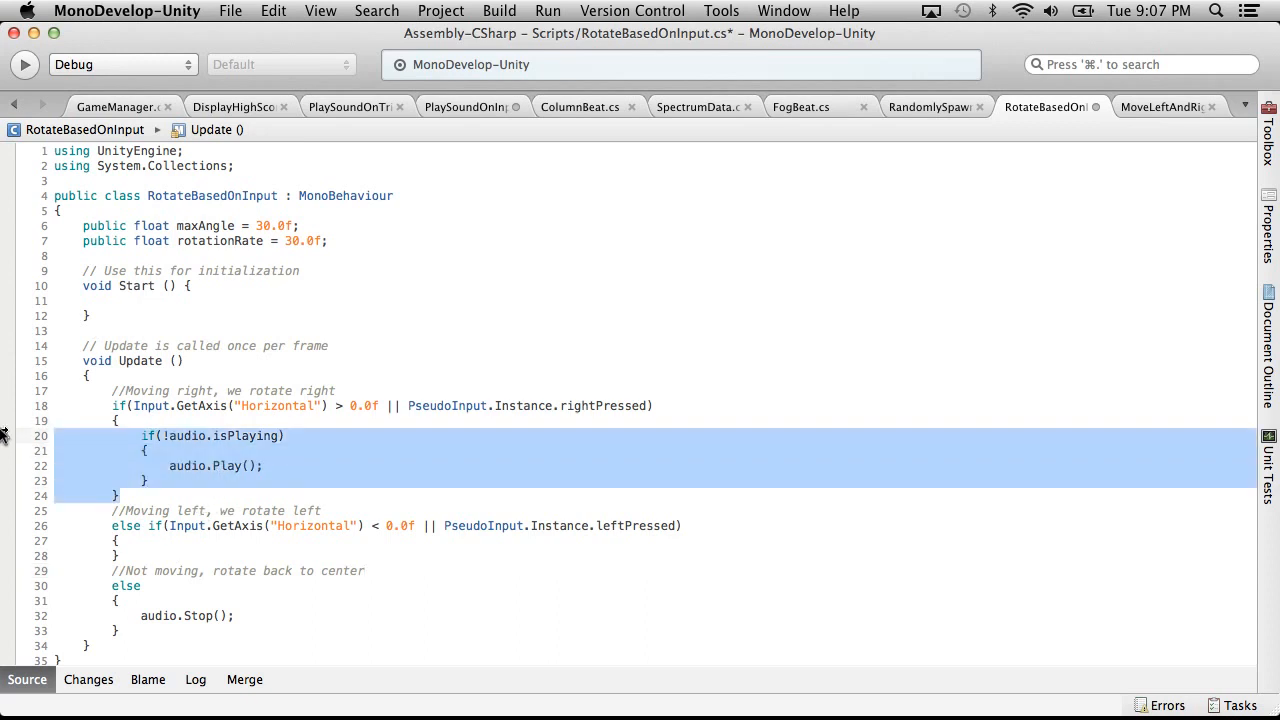
key("BackSpace")
type("}")
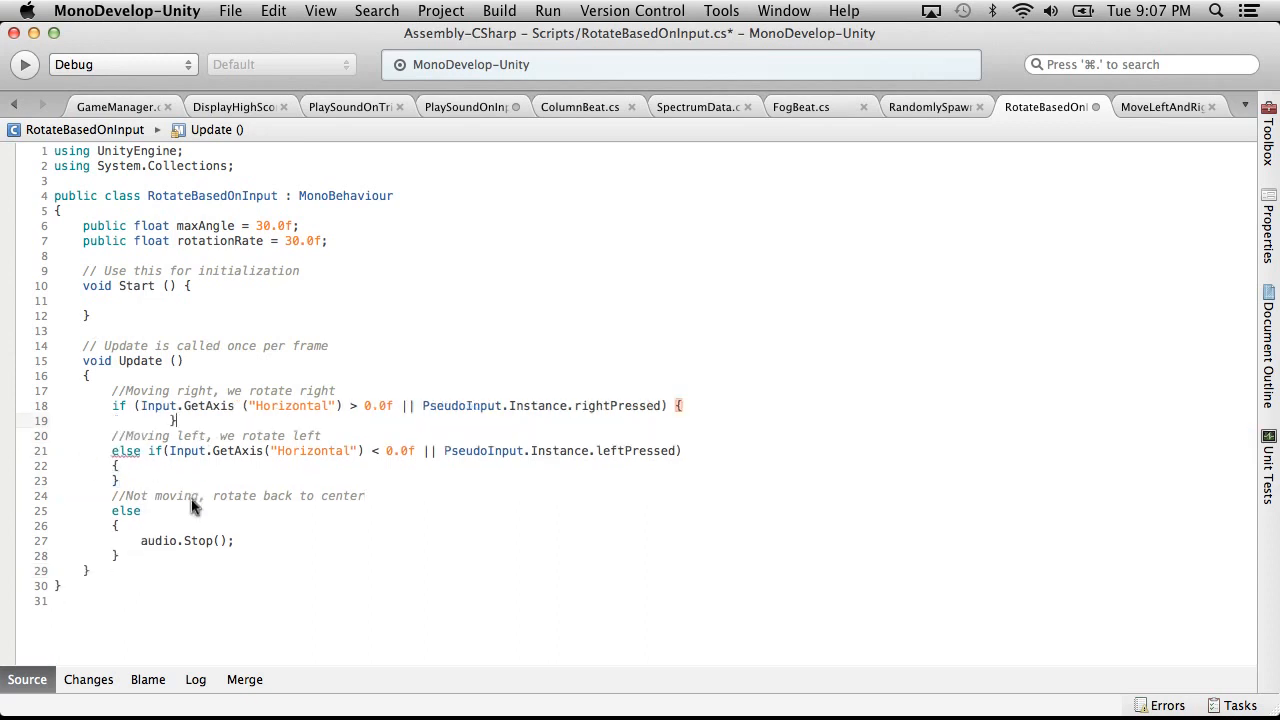
key("super+z")
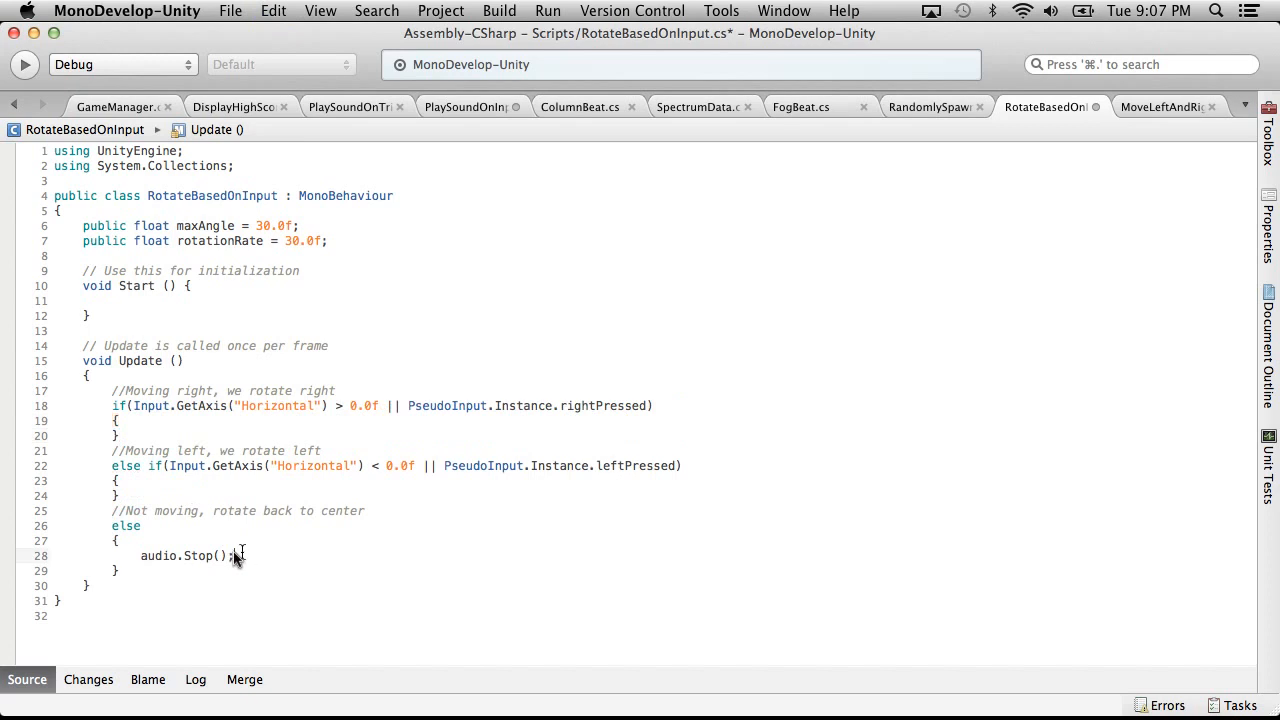
Remove the audio.Stop(); line from the final else branch, leaving empty braces, and save the script
left_click_drag(240, 556, 1, 557)
key("BackSpace")
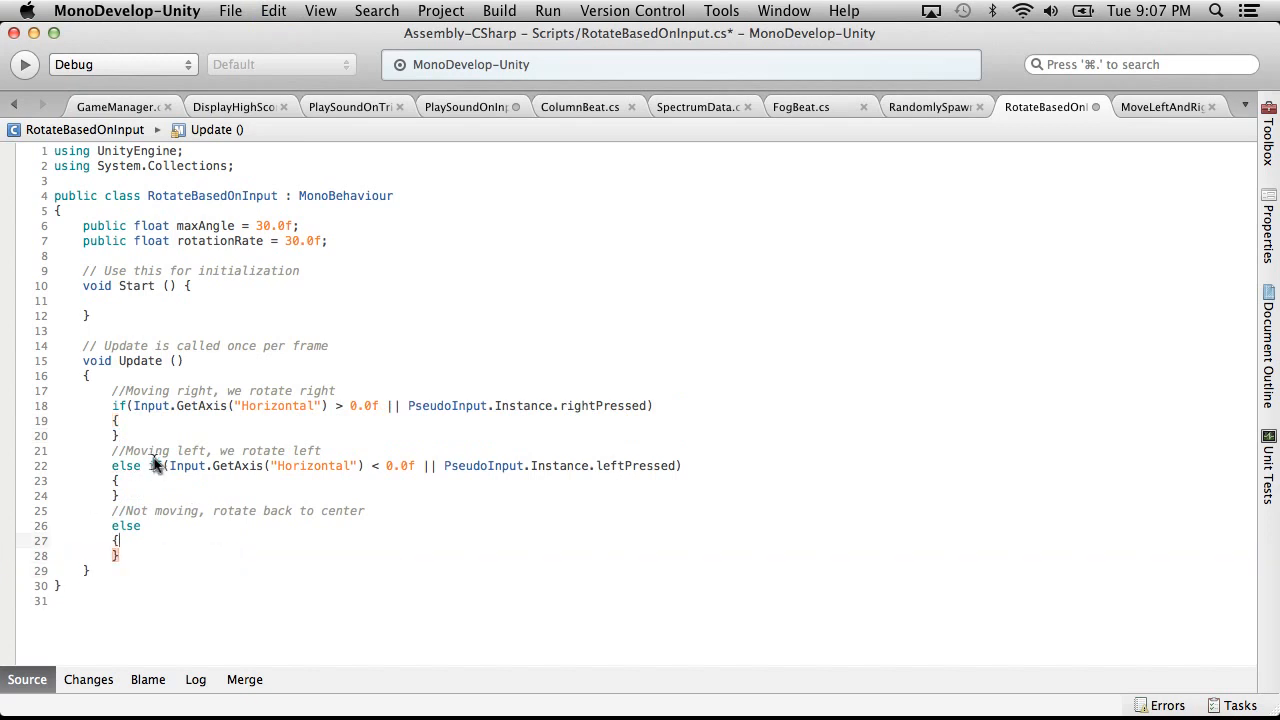
left_click(230, 10)
left_click(245, 85)
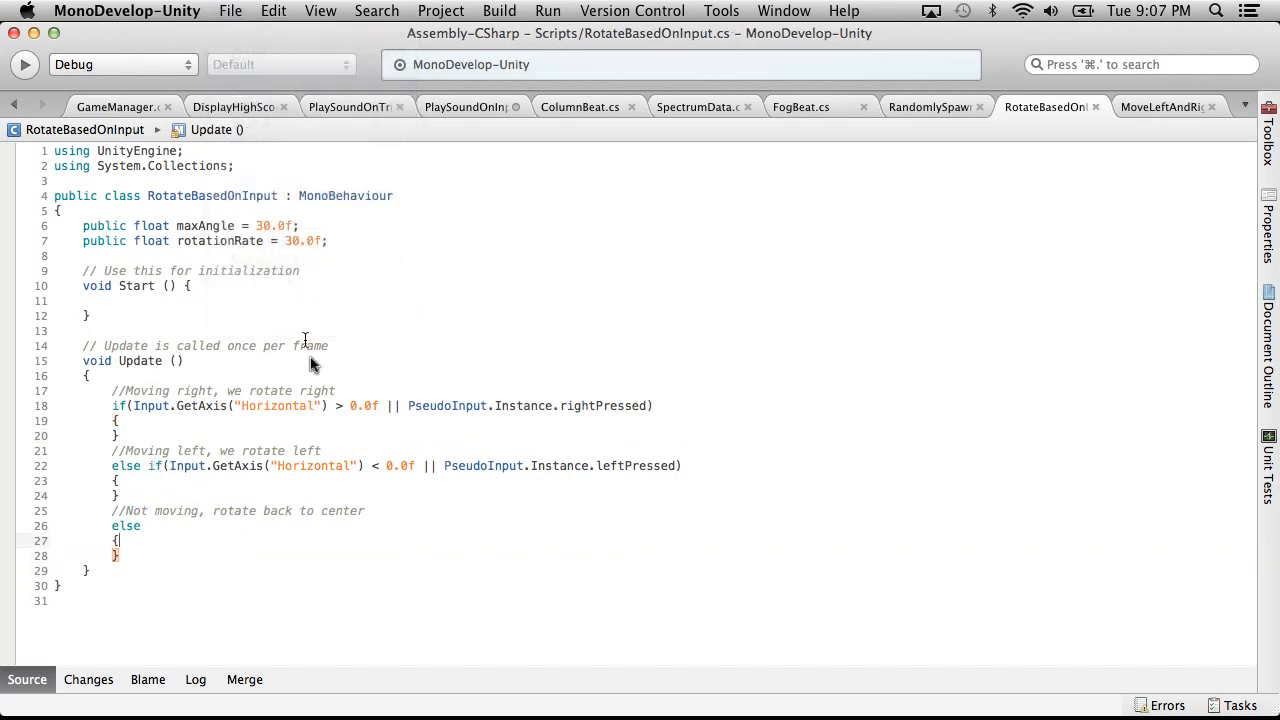
Move the Start method's opening brace onto its own line and place the cursor in the empty method body
left_click(178, 425)
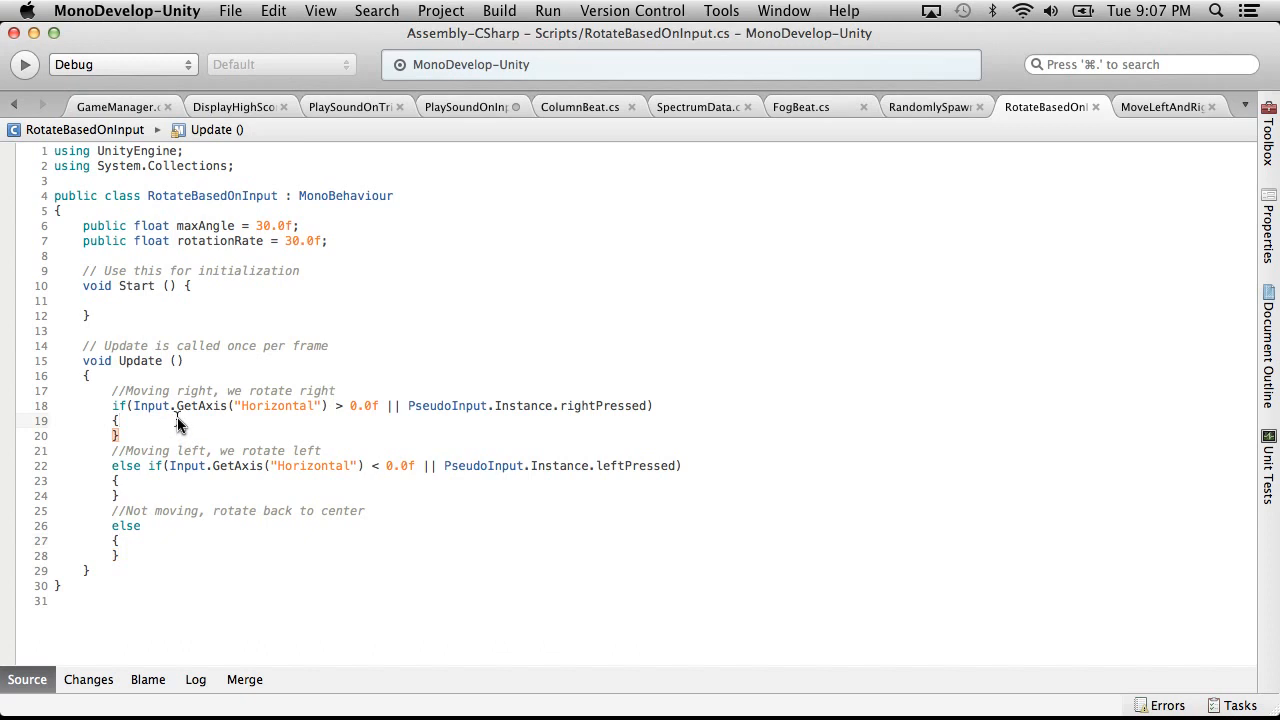
left_click_drag(172, 316, 89, 297)
left_click(184, 271)
left_click(184, 287)
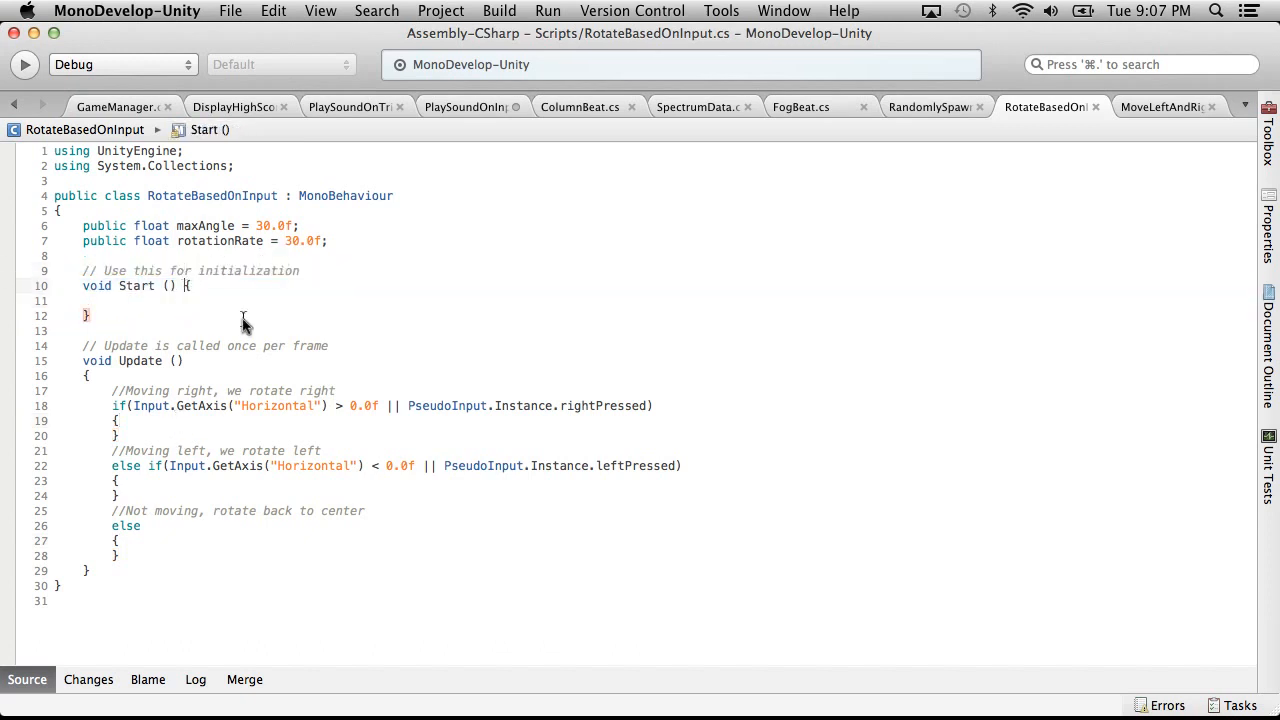
key("Return")
left_click(193, 318)
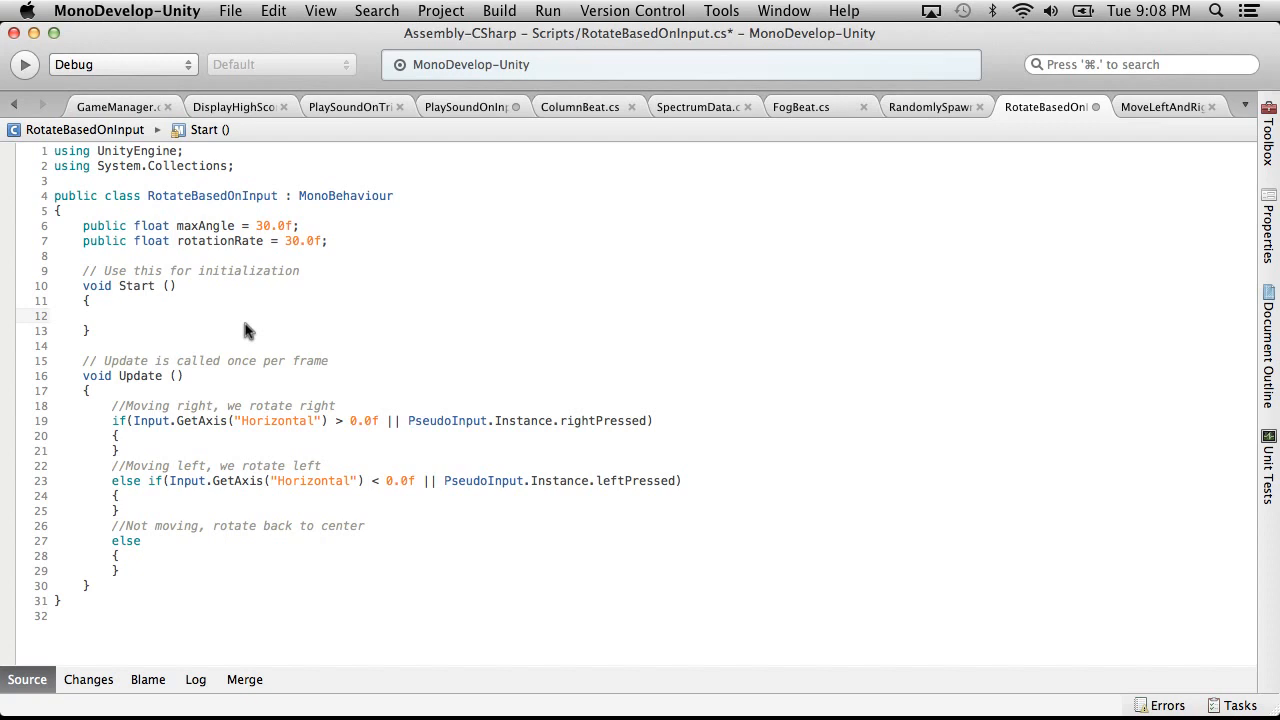
Switch to Unity, look through TouchManager, Main Camera and GroundGrid32, and show the selected grid in the Scene view
key("super+Tab")
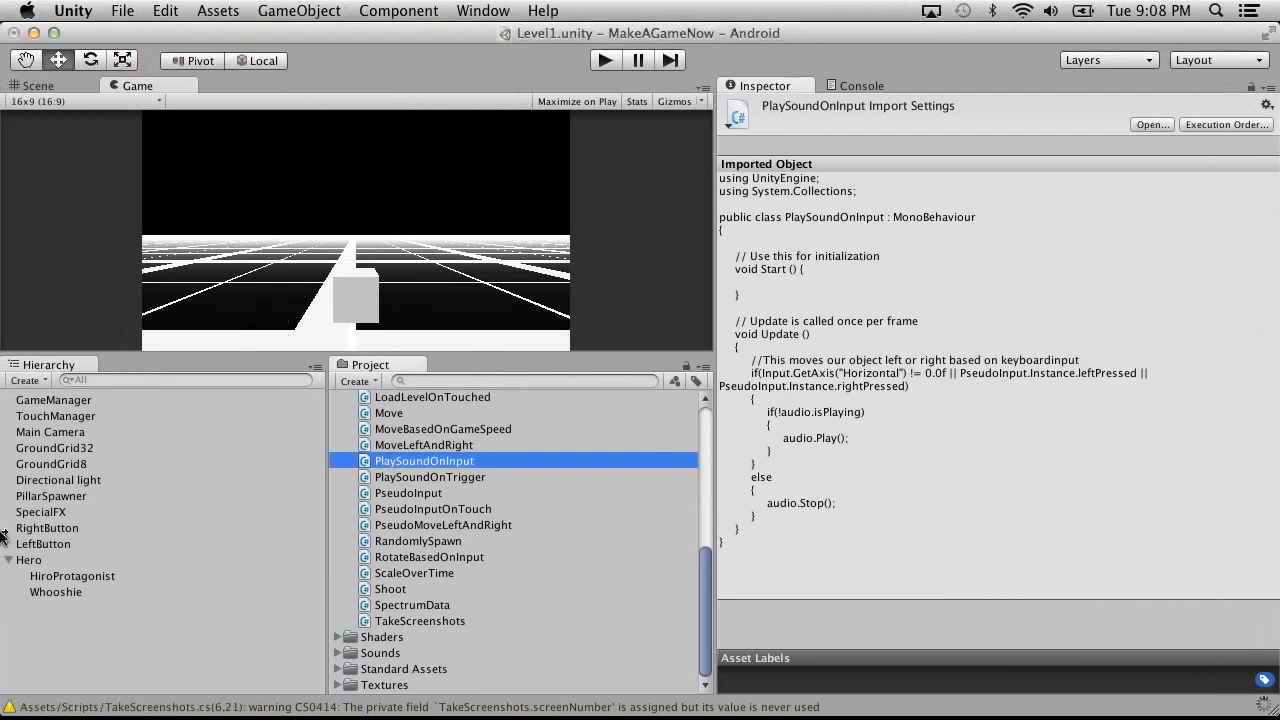
left_click(58, 415)
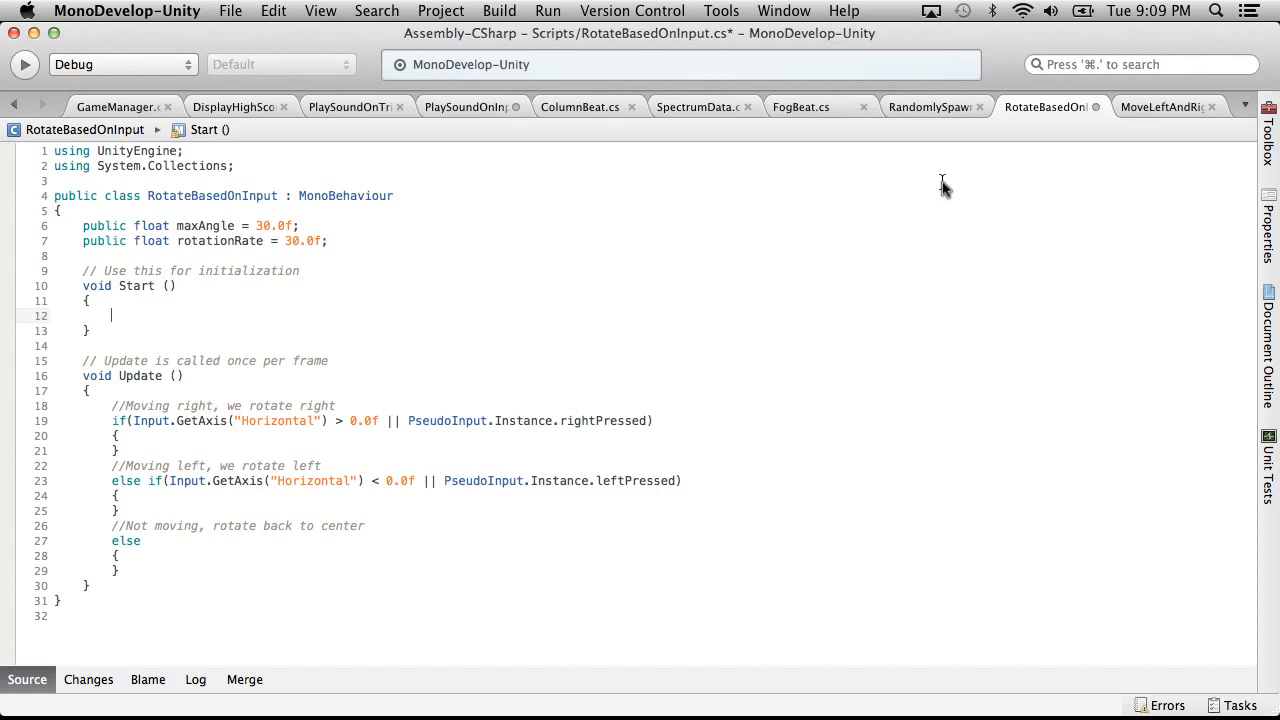
key("super+Tab")
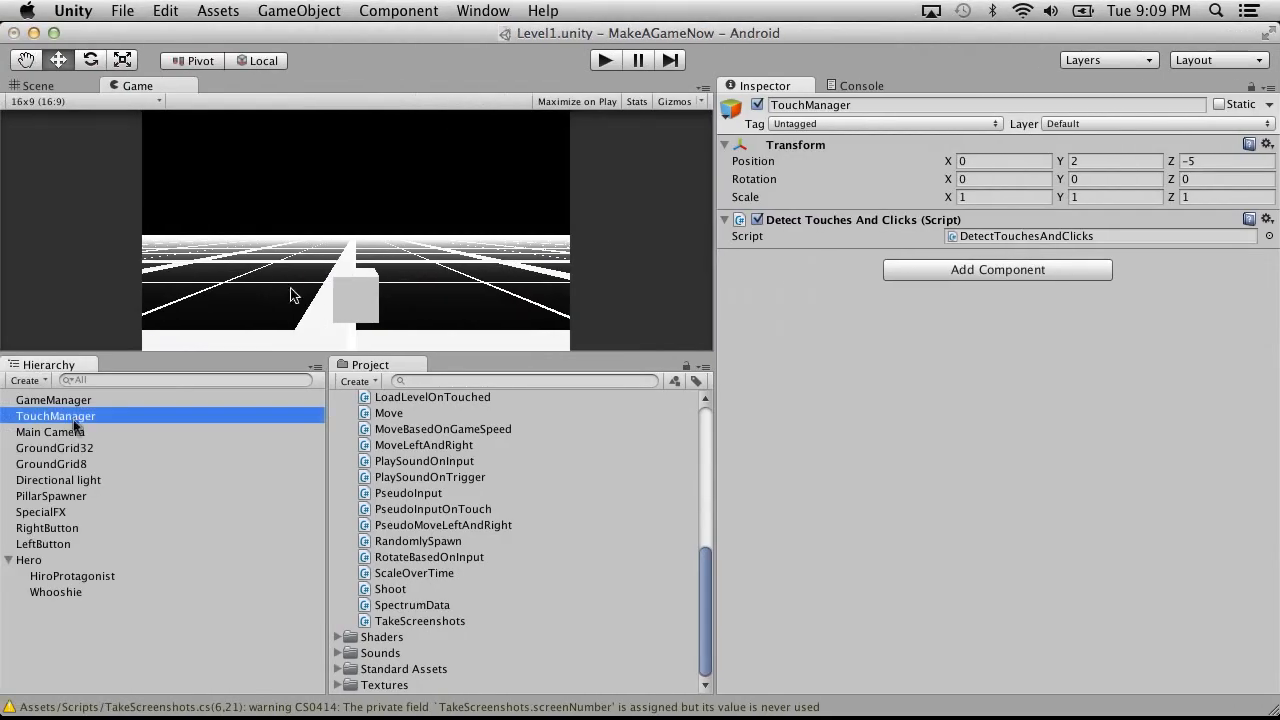
left_click(104, 432)
left_click(69, 448)
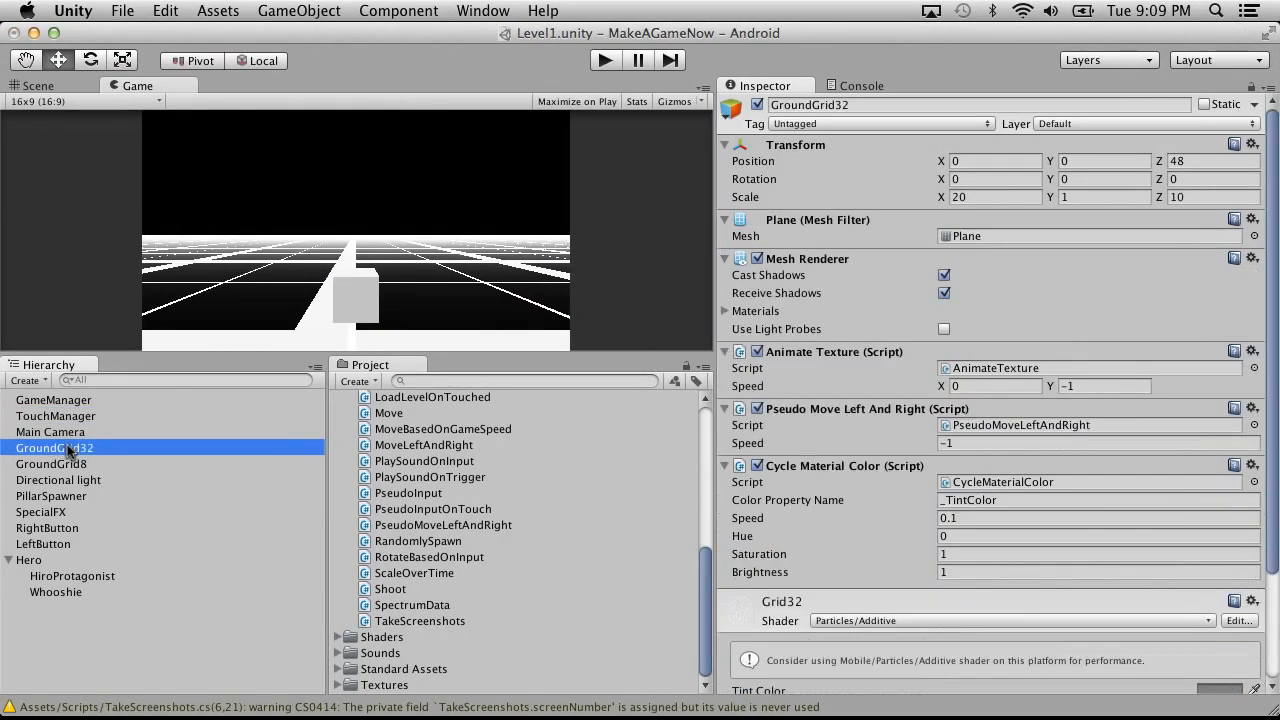
left_click(34, 88)
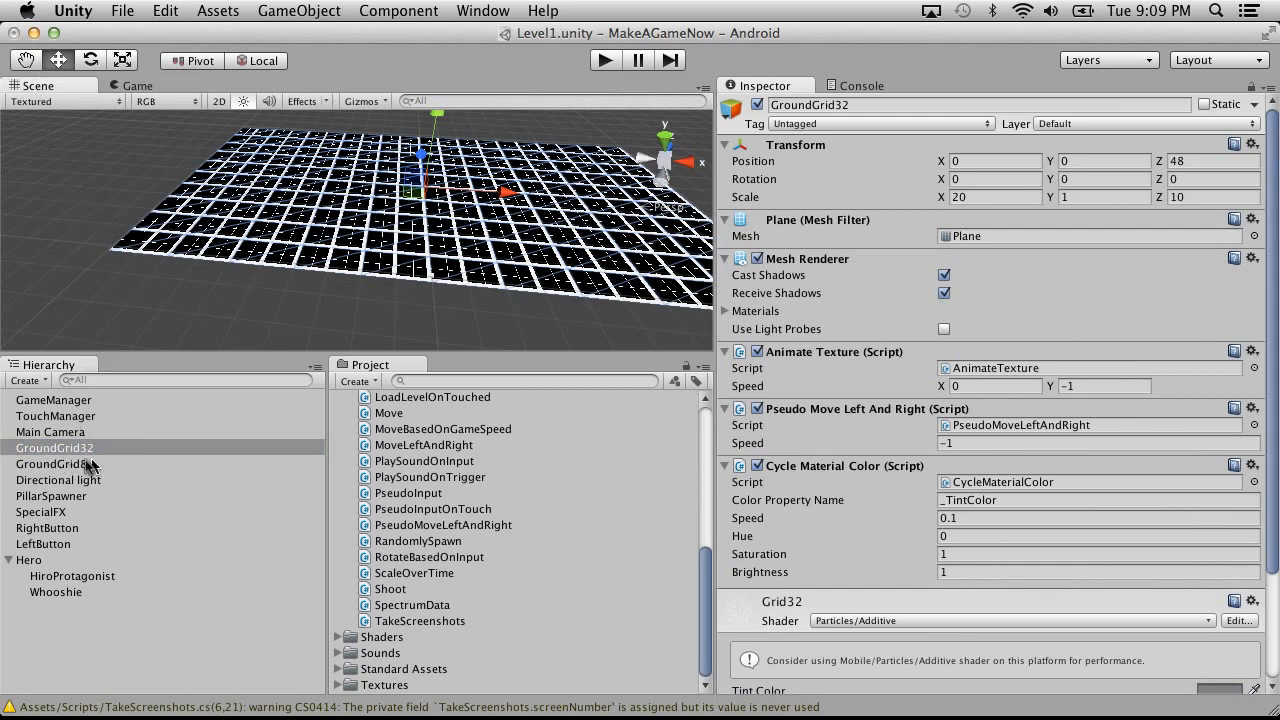
Create a Quad in the scene and frame it facing the view
left_click(28, 381)
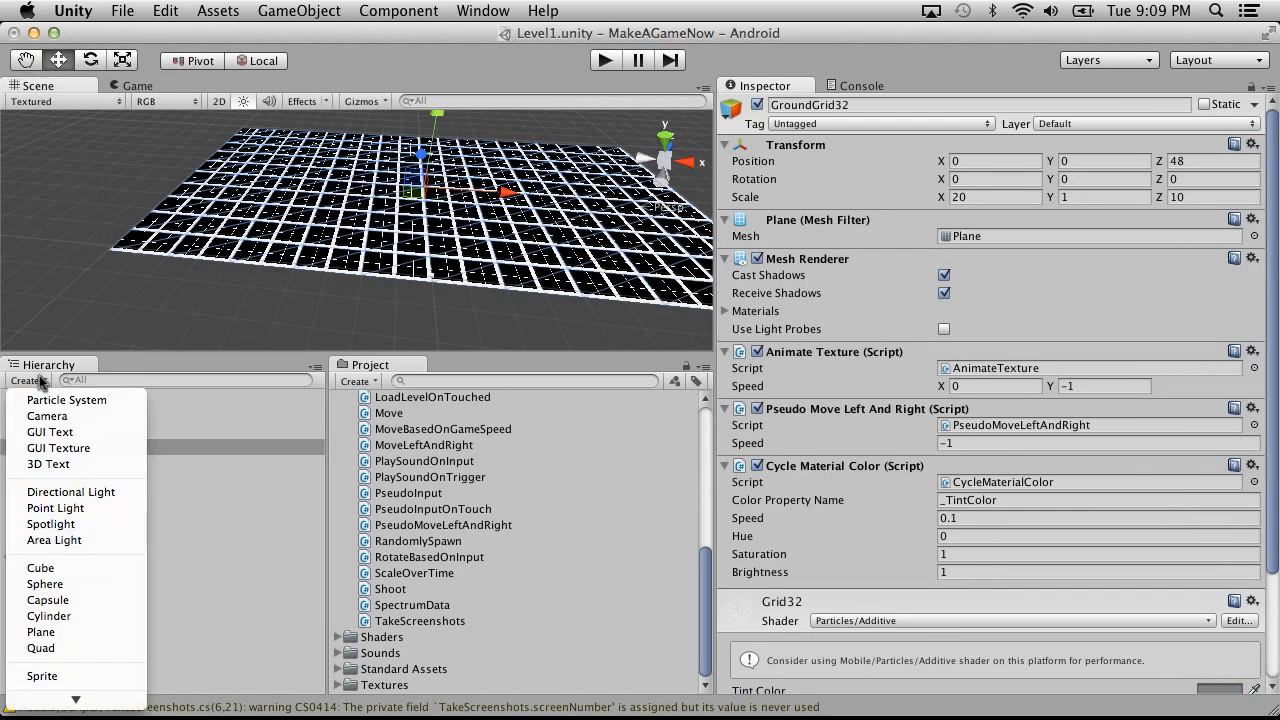
left_click(72, 649)
key("f")
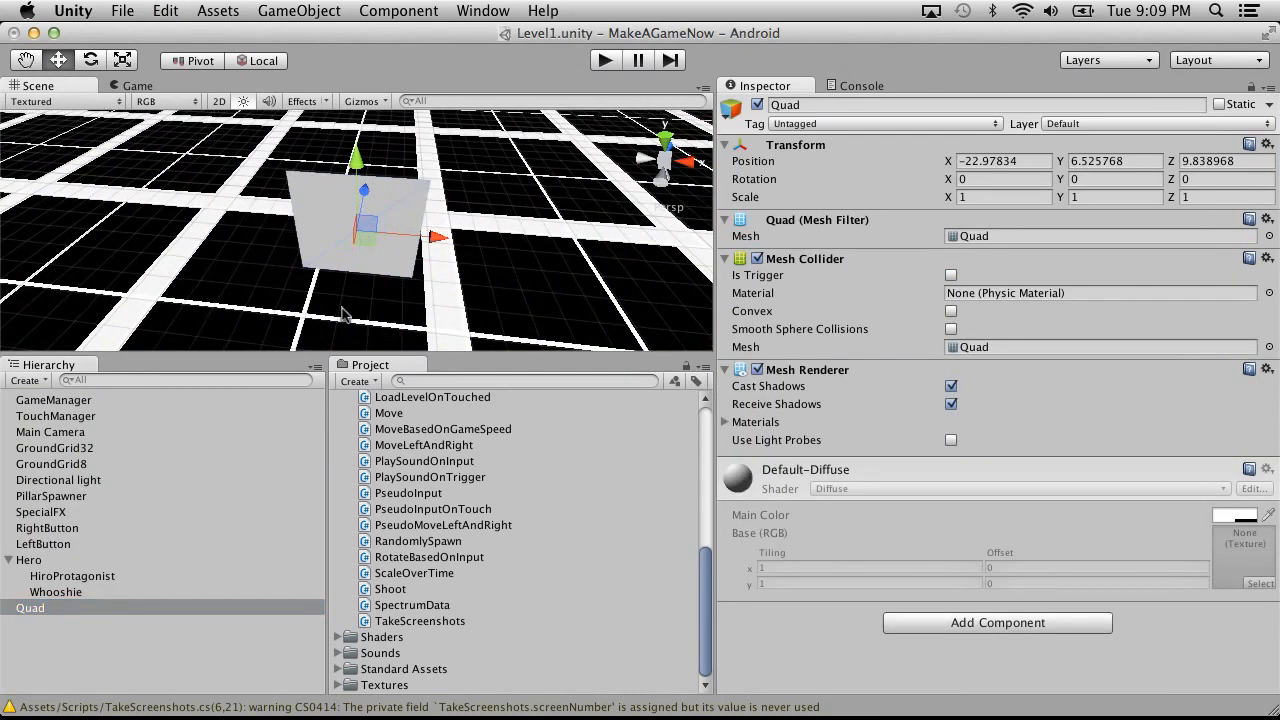
left_click_drag(366, 303, 446, 150, "alt")
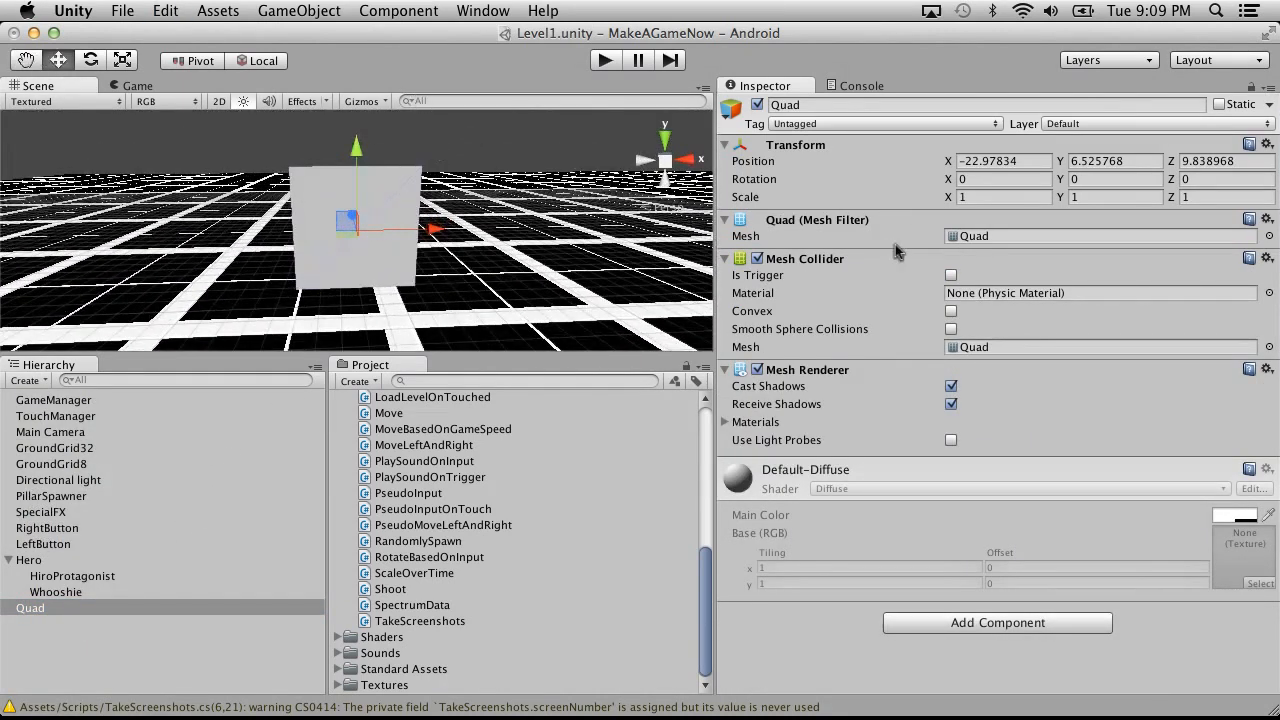
Rotate the Quad freely about X and reset it to 0, then rotate it about Y and clear that angle
left_click_drag(948, 179, 1035, 181)
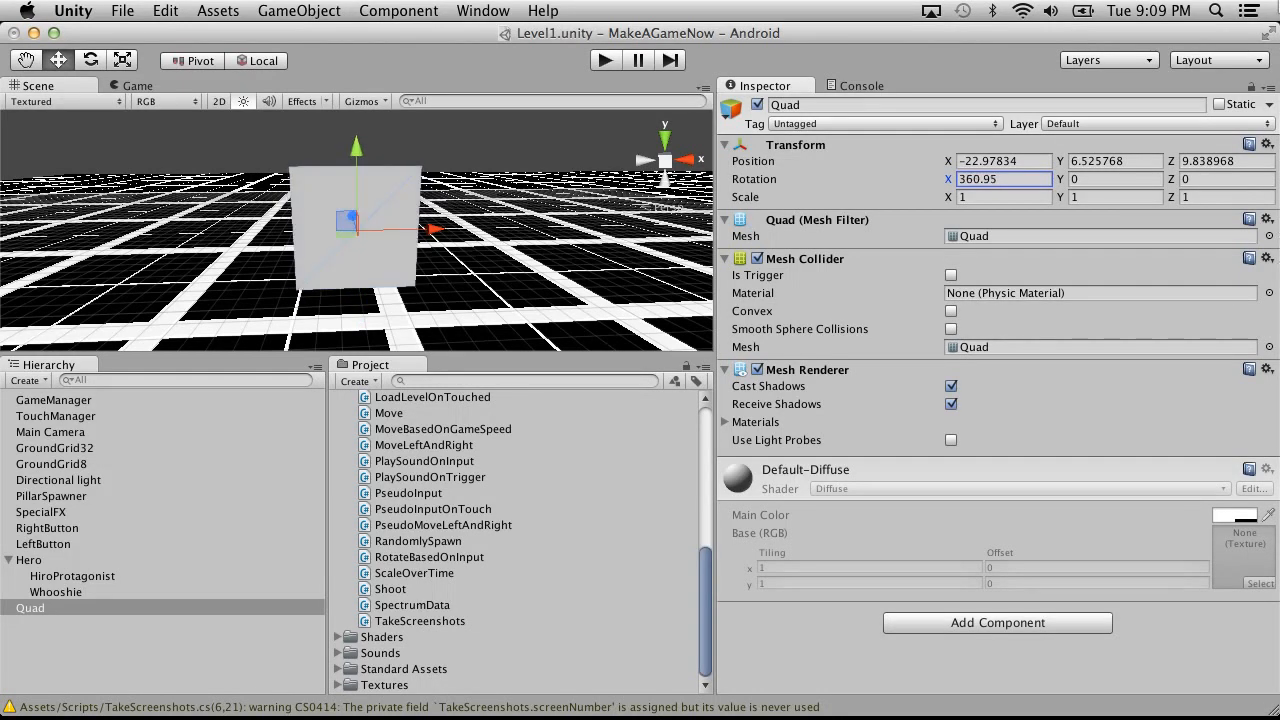
left_click(1035, 181)
type("0")
left_click_drag(1064, 176, 1110, 177)
left_click(1133, 178)
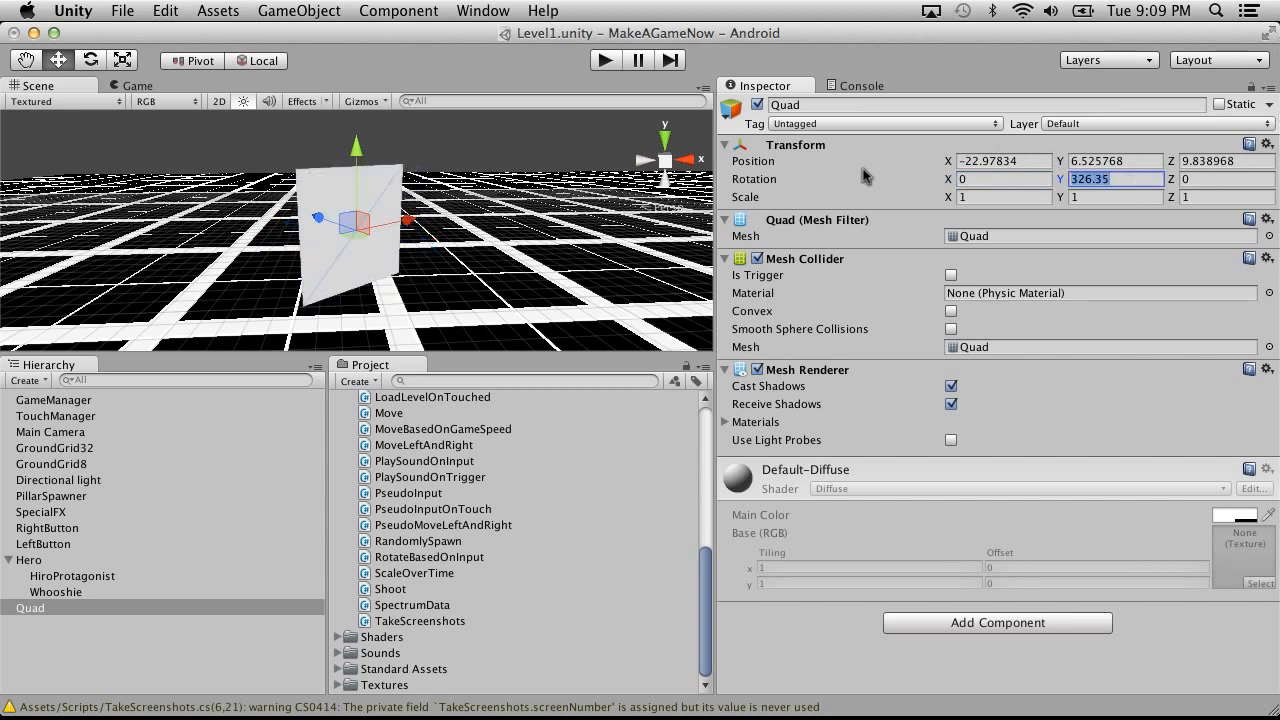
key("BackSpace")
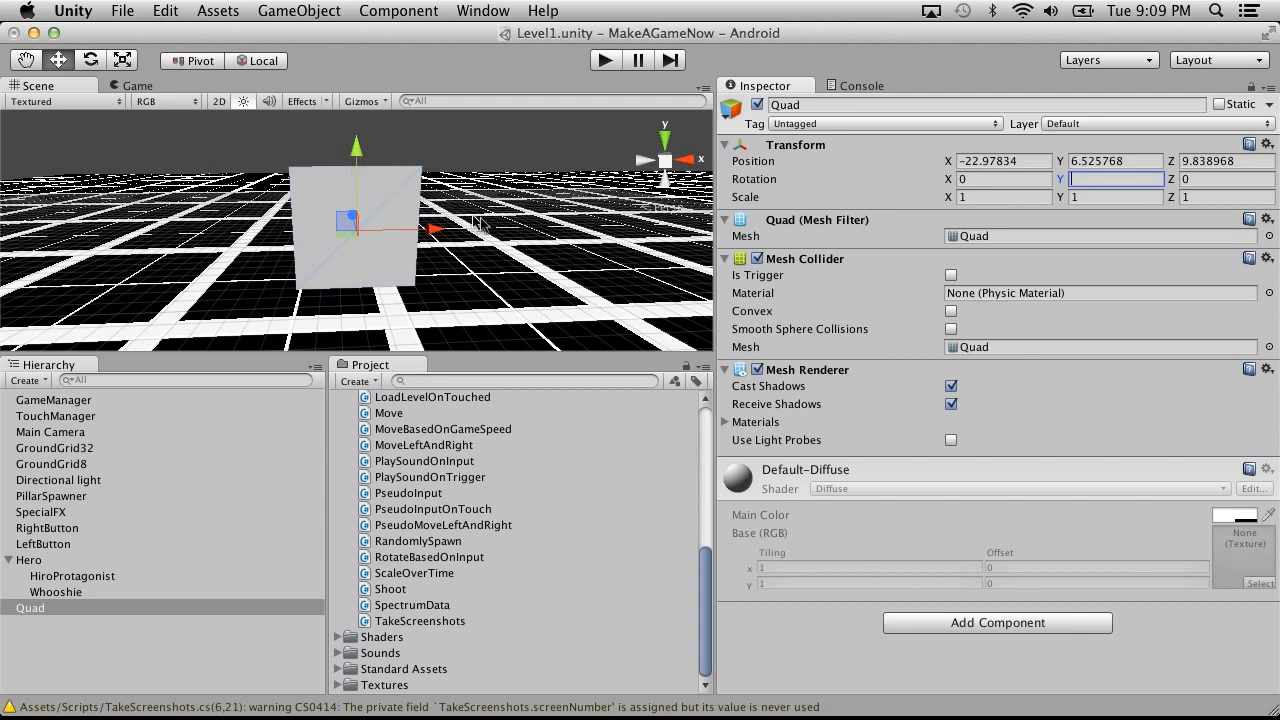
Set the Quad's X and Y rotation to 90 degrees each
left_click(975, 180)
type("90")
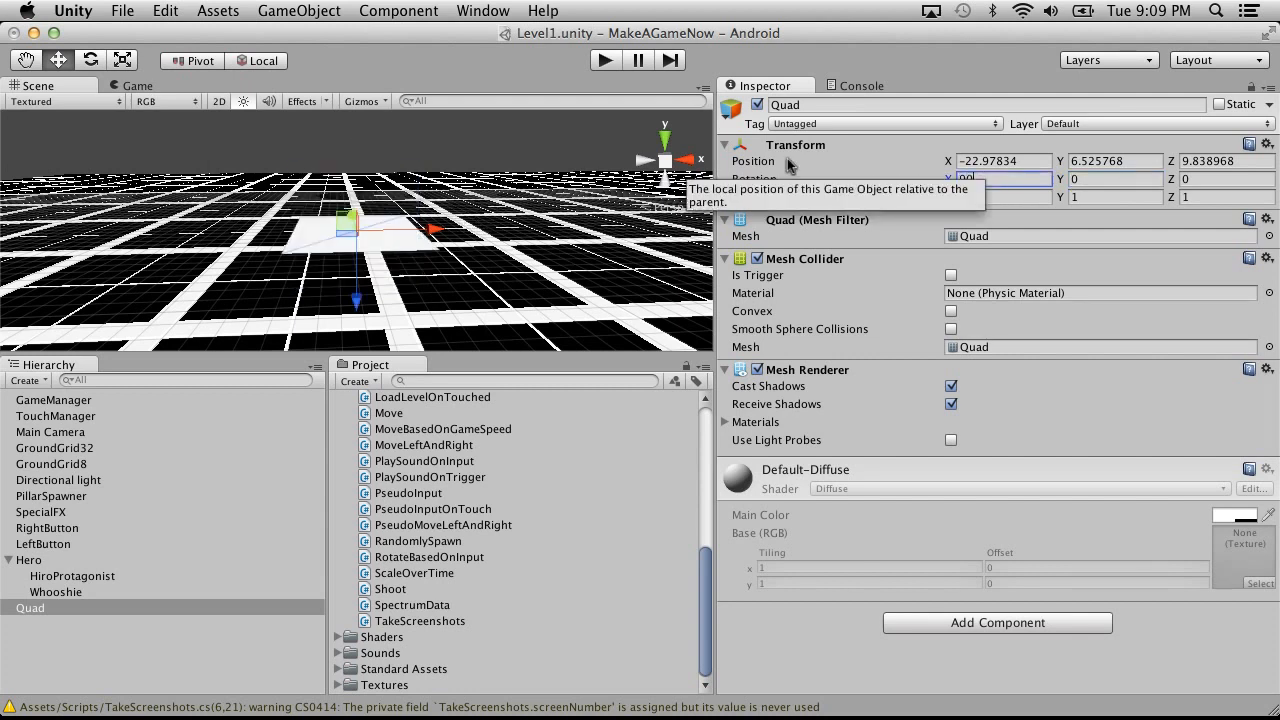
key("Tab")
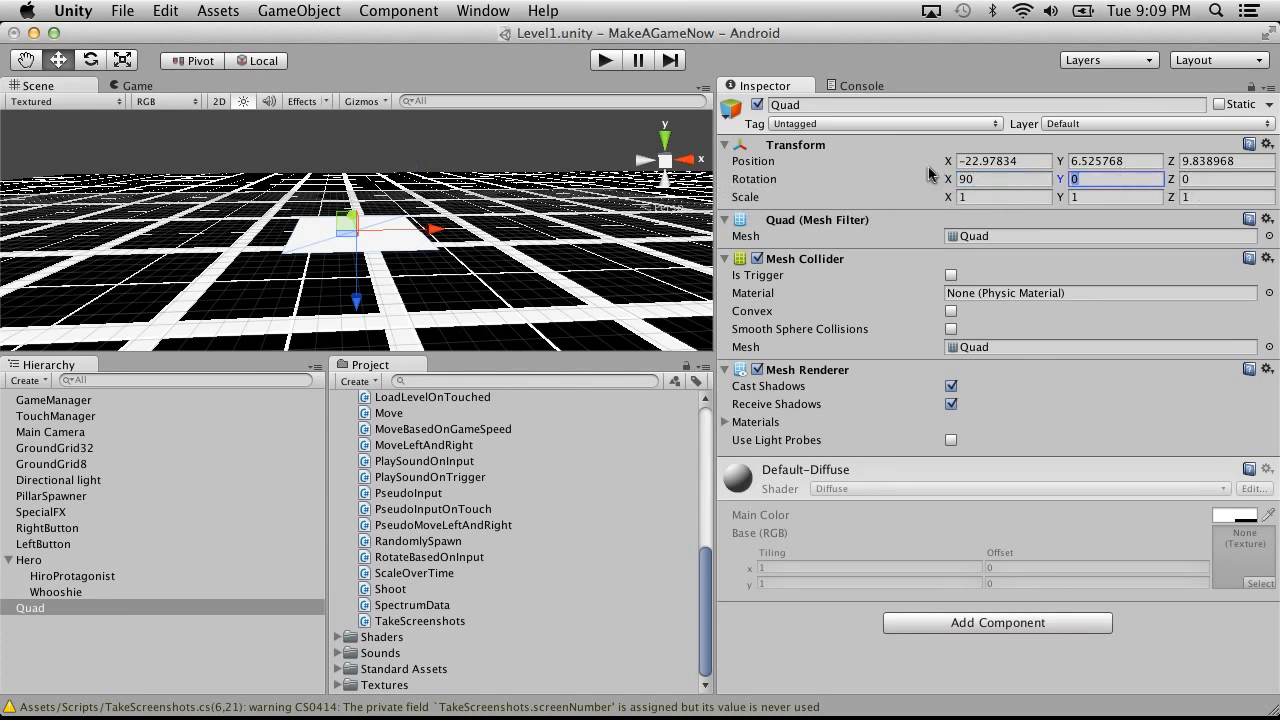
type("90")
key("Tab")
Rotate the Quad freely about Z and Y in turn, ending at about Y 253 and Z 90
left_click_drag(1176, 179, 1110, 222)
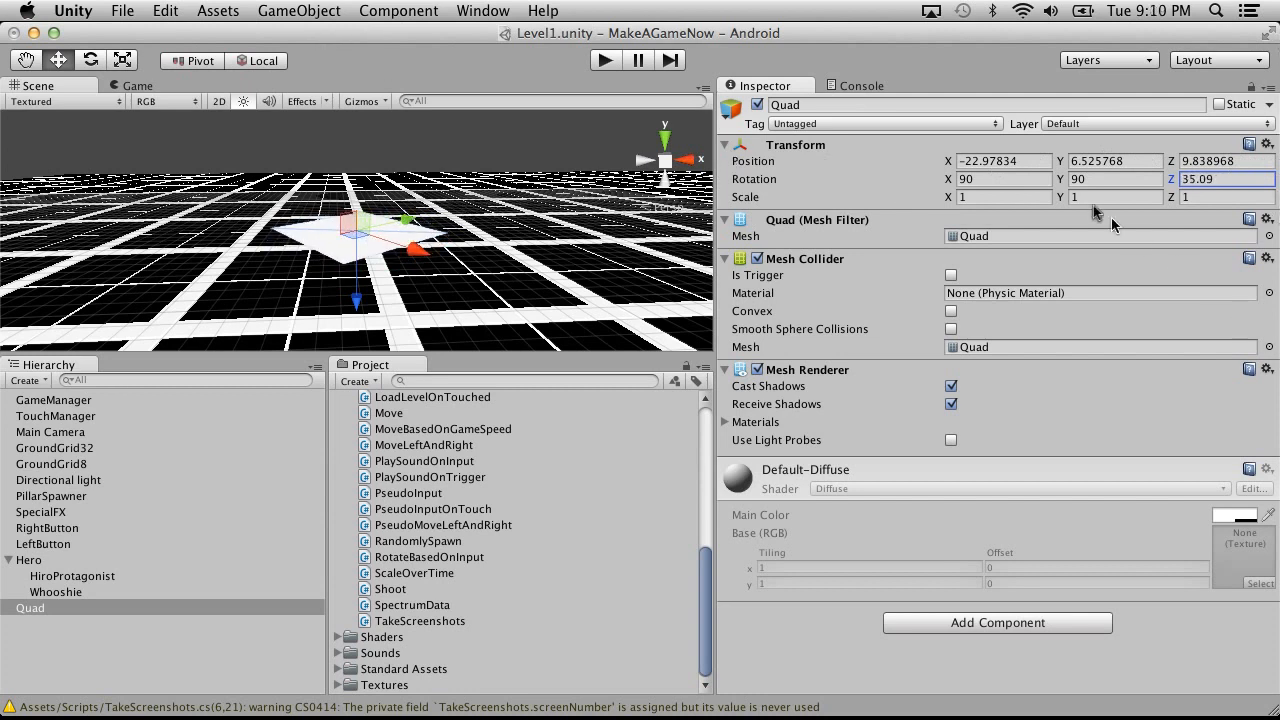
left_click_drag(1060, 179, 1274, 157)
left_click_drag(1170, 179, 412, 201)
left_click_drag(523, 177, 1008, 146)
left_click_drag(1170, 182, 1135, 198)
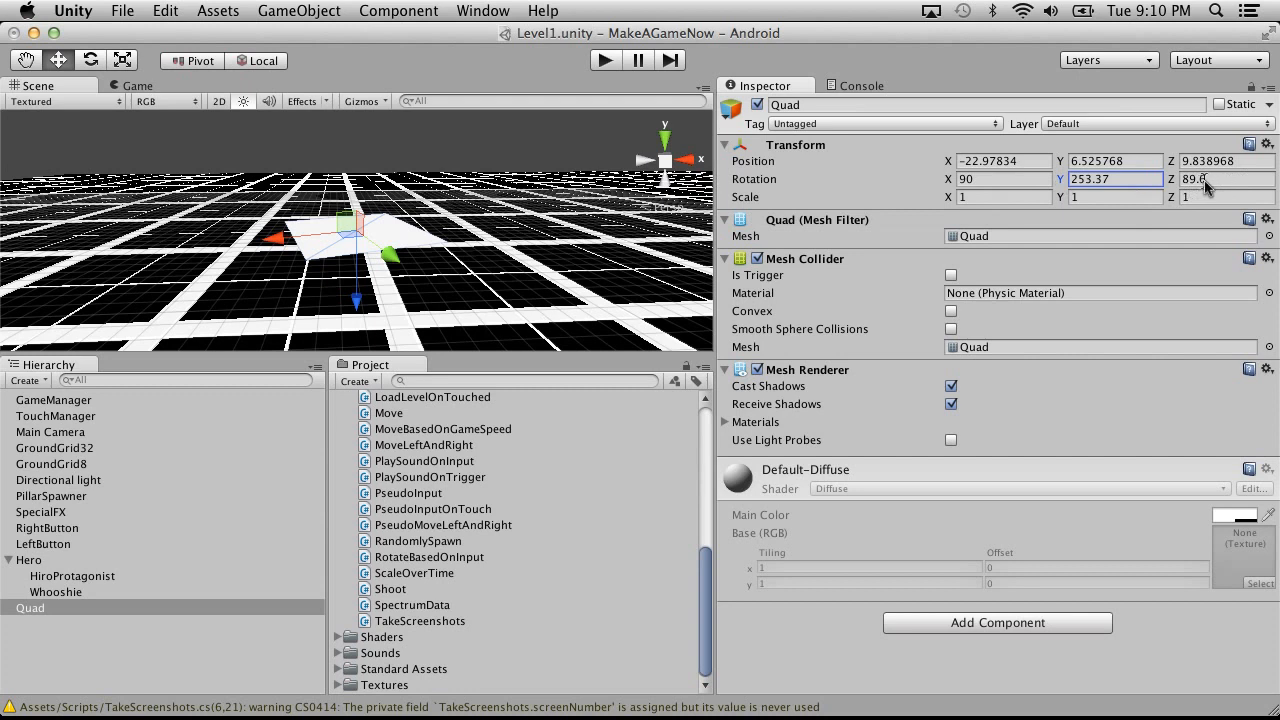
Reset the Quad's X, Y and Z rotation to 0 and delete the Quad from the scene
left_click(1135, 184)
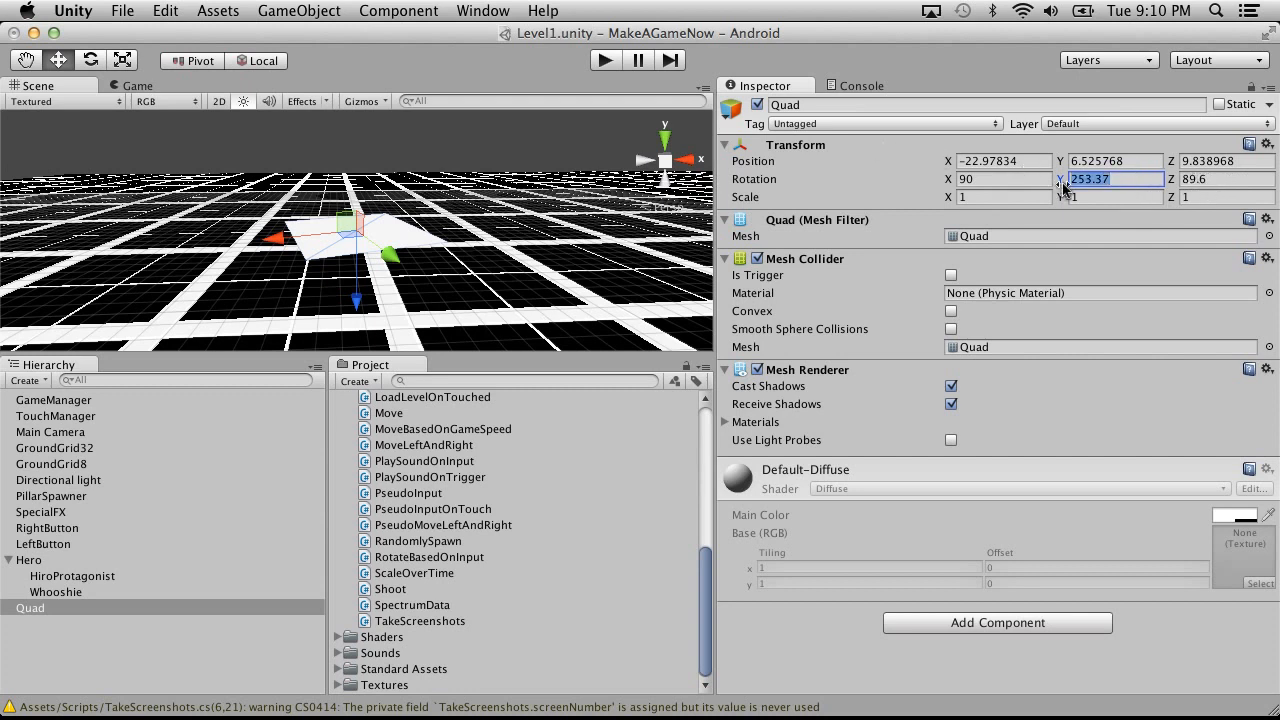
type("0")
left_click_drag(975, 180, 912, 180)
type("0")
left_click_drag(1233, 183, 998, 156)
type("0")
left_click(46, 652)
right_click(46, 610)
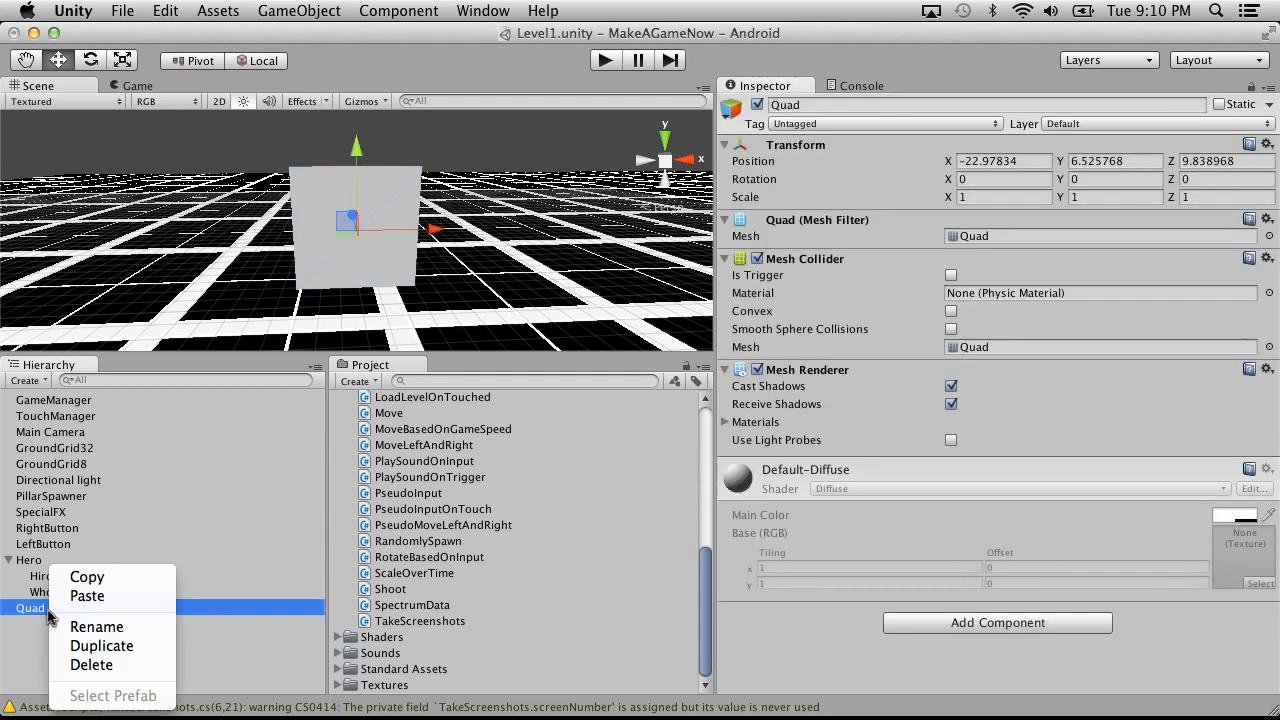
left_click(102, 664)
Switch to MonoDevelop and begin a statement starting with Qu in the body of the Start method
key("ctrl+Right")
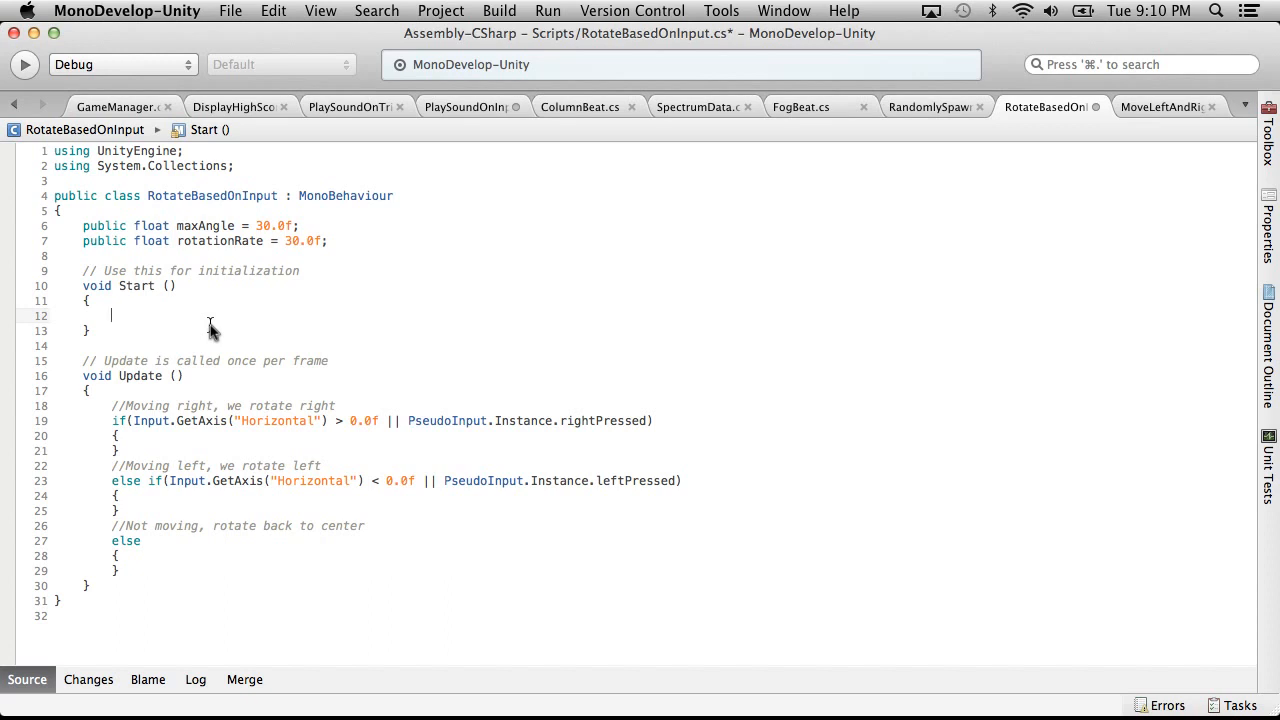
type("Qu")
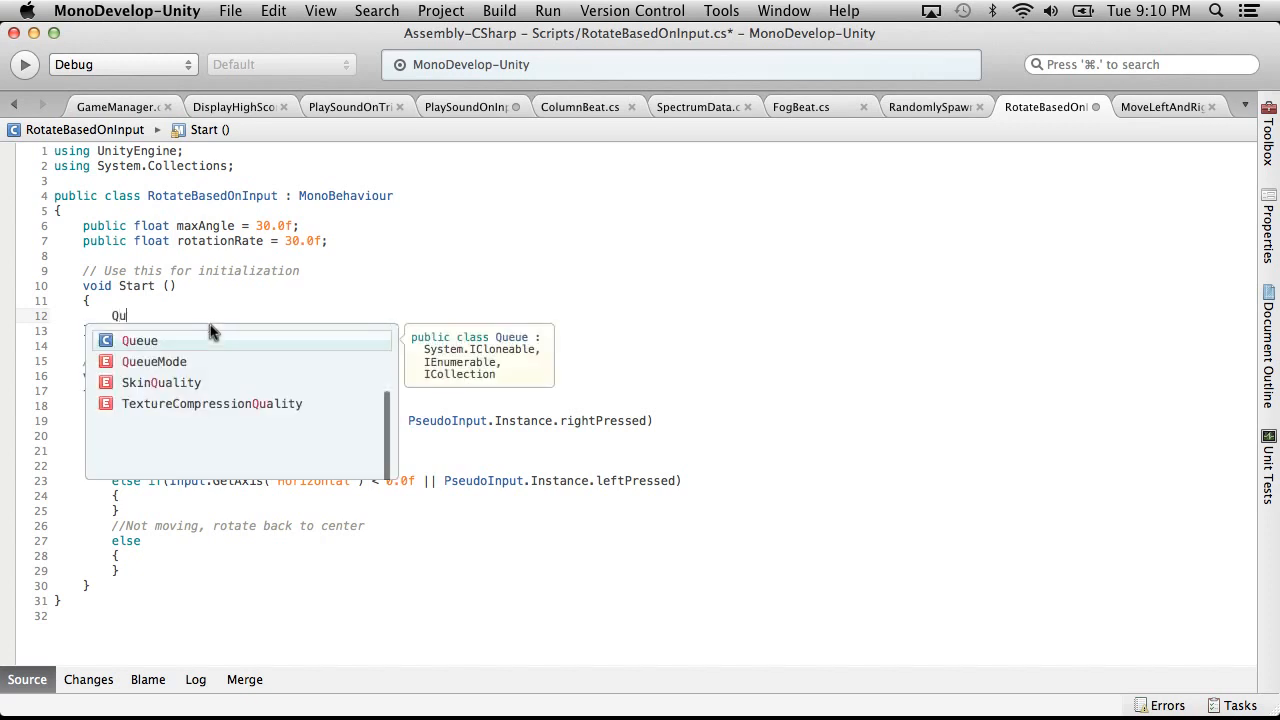
In Start, declare Quaternion rightGoal and begin its assignment with Quaternion.LookRotation, giving transform.forward as the first argument
key("BackSpace")
type("uaternio")
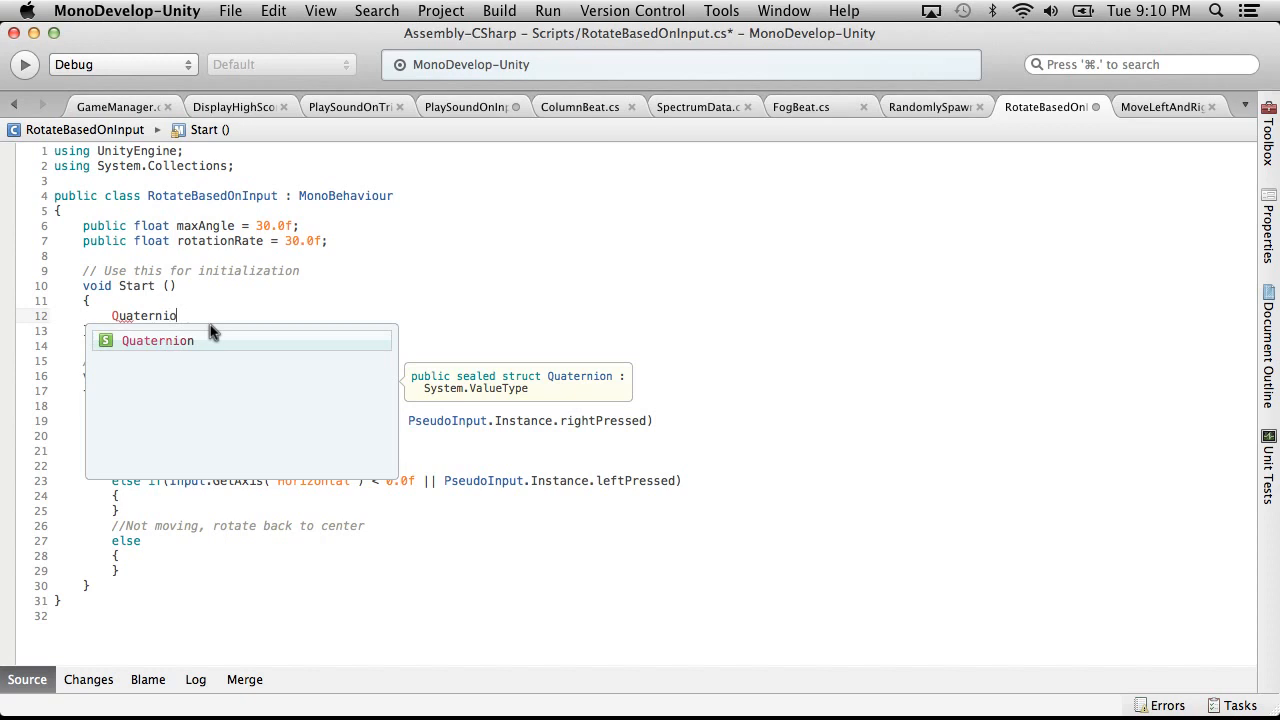
type("n rightGoal =")
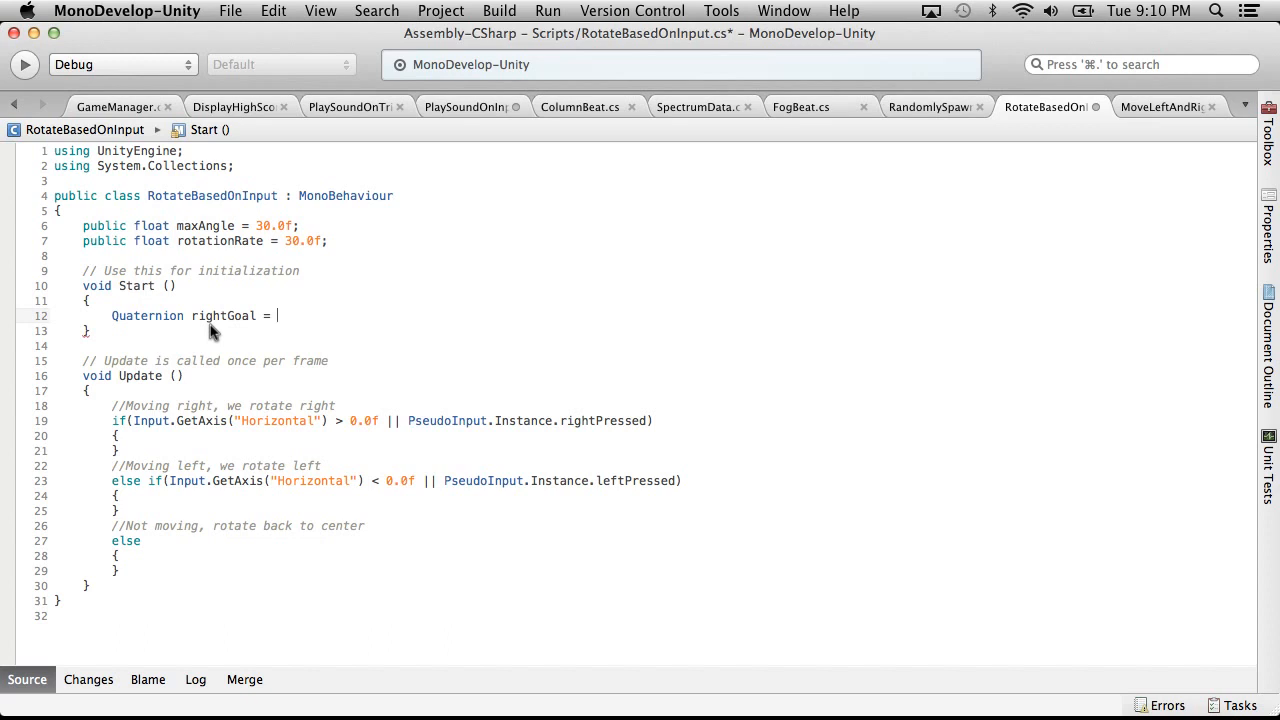
type("Quater")
type("nion.")
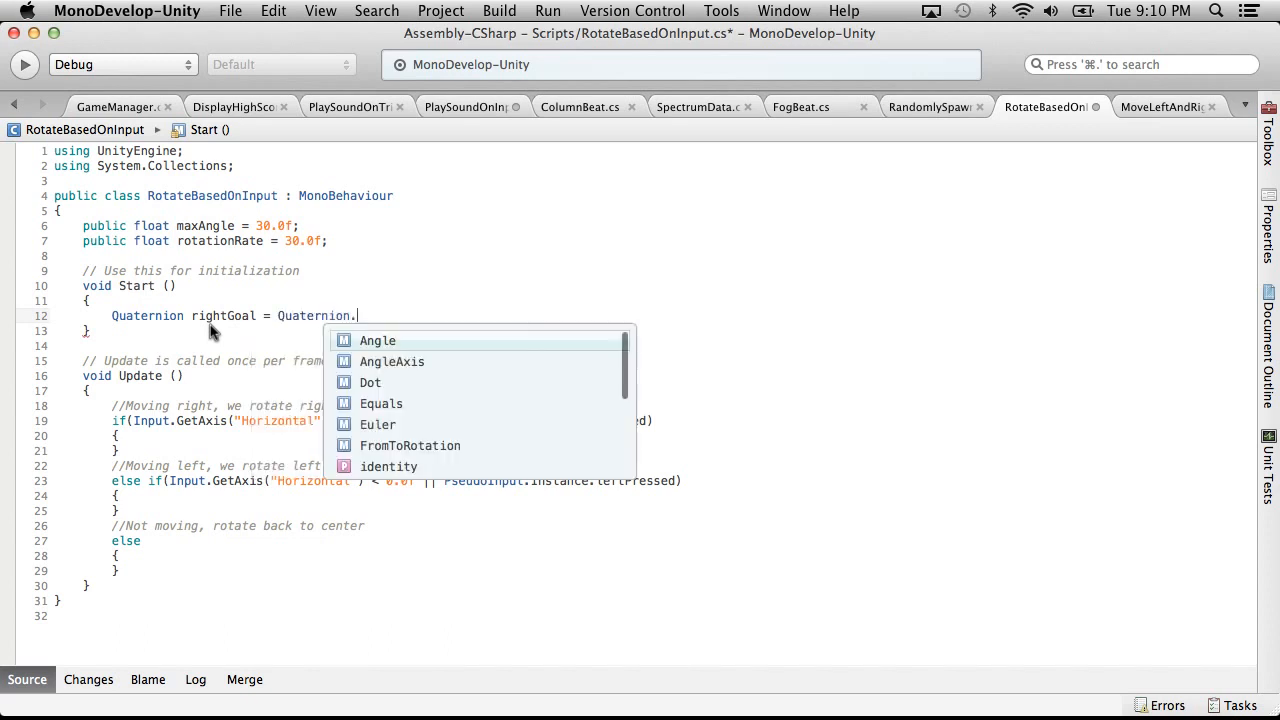
type("LookRotation(")
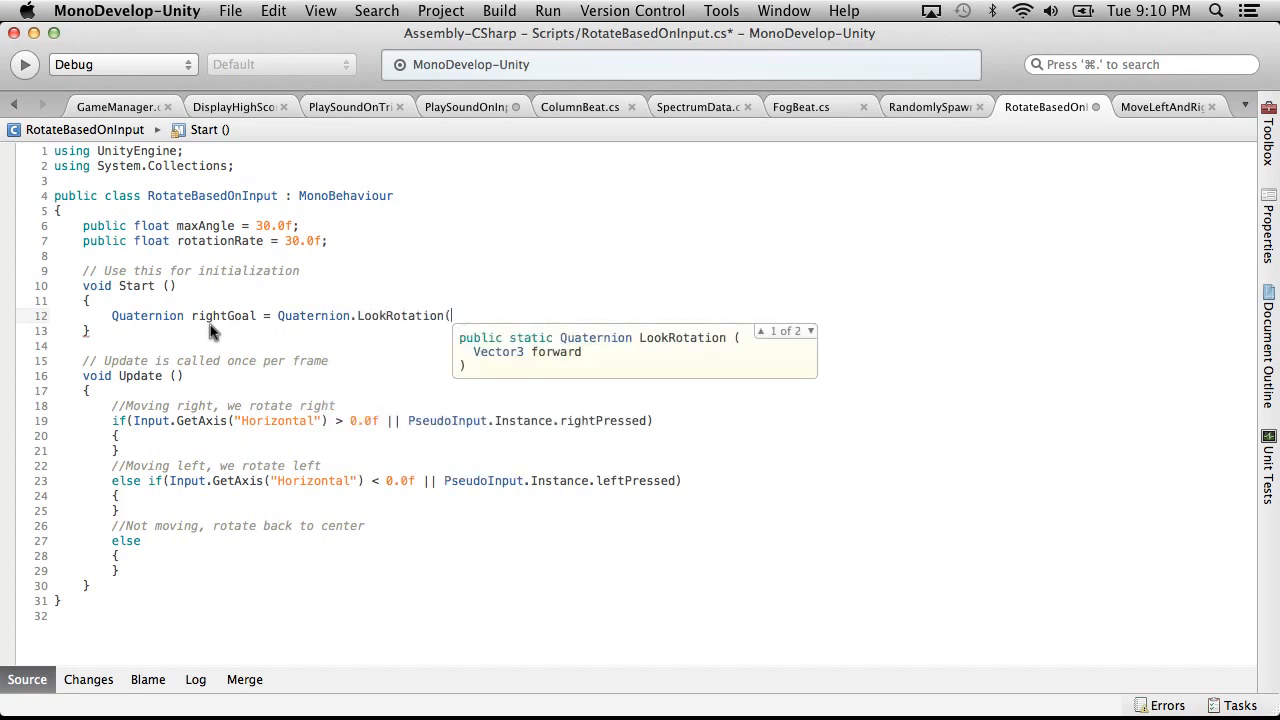
type("transform.for")
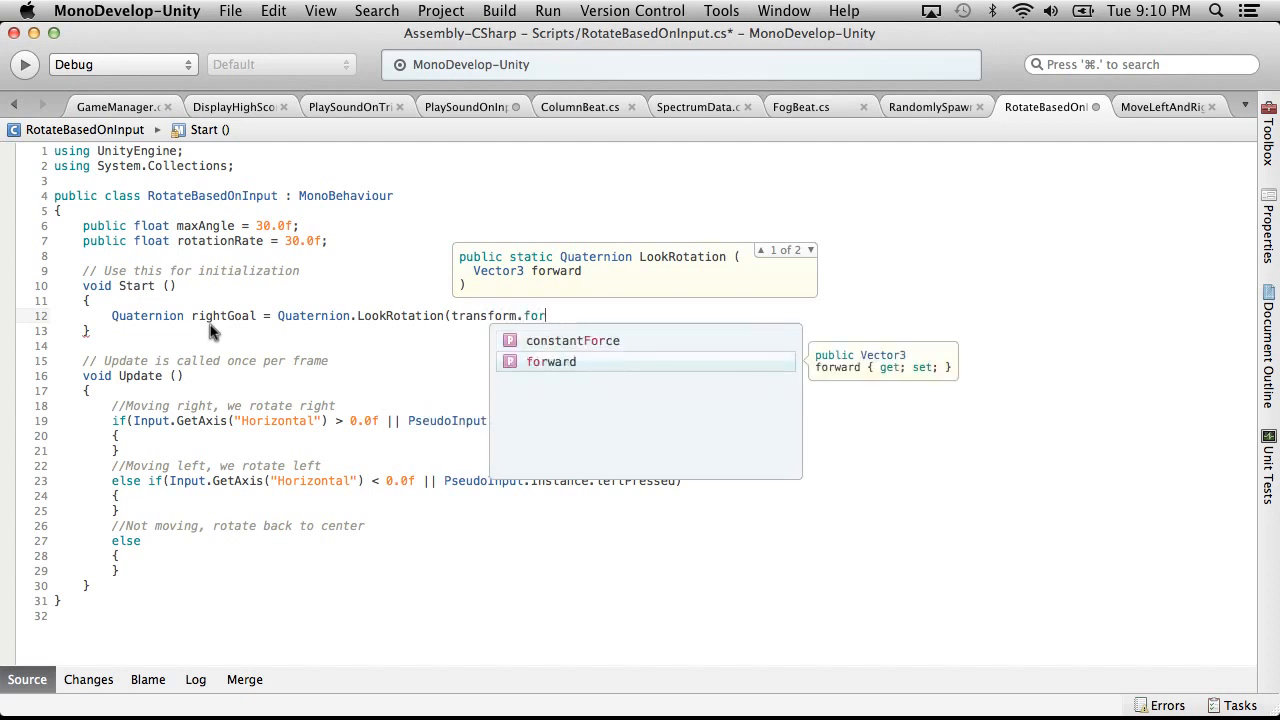
key("Return")
type(",")
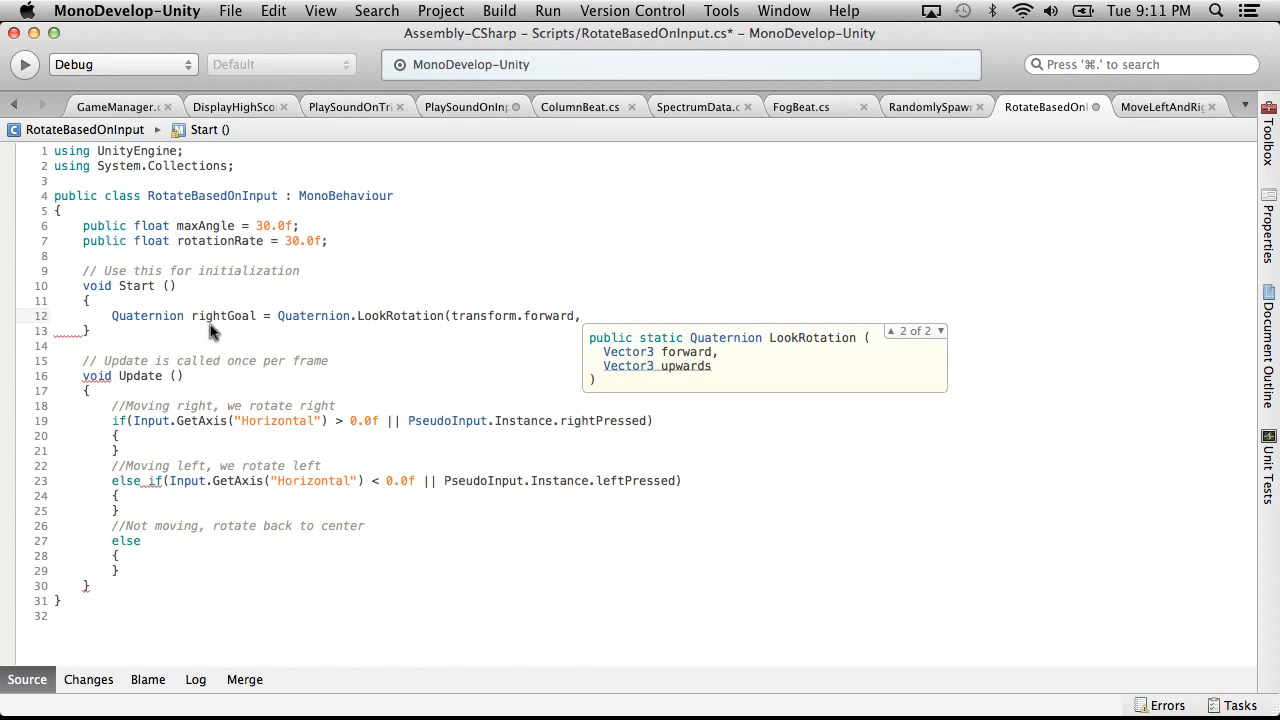
Examine Quaternion's static members, including the RotateTowards signature, from a temporary line above rightGoal, and remove that line
left_click(238, 299)
key("Return")
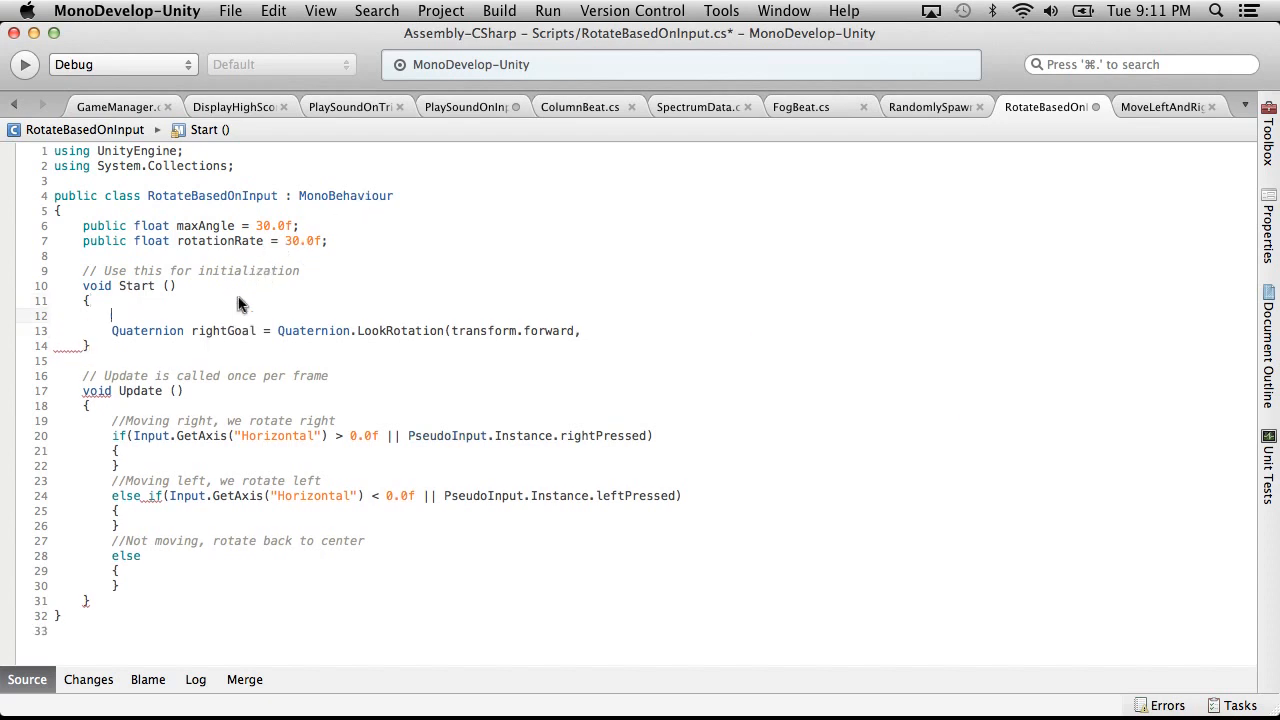
type("Quaternion.")
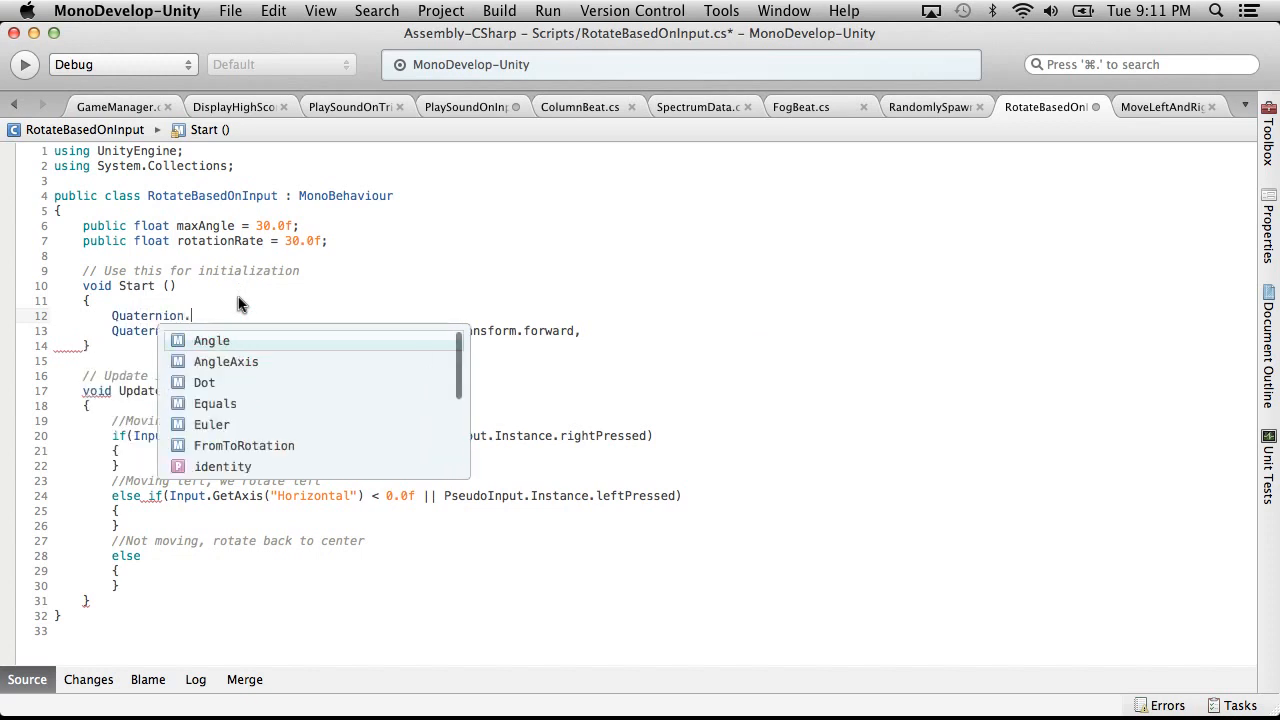
scroll(203, 421, "down", 3)
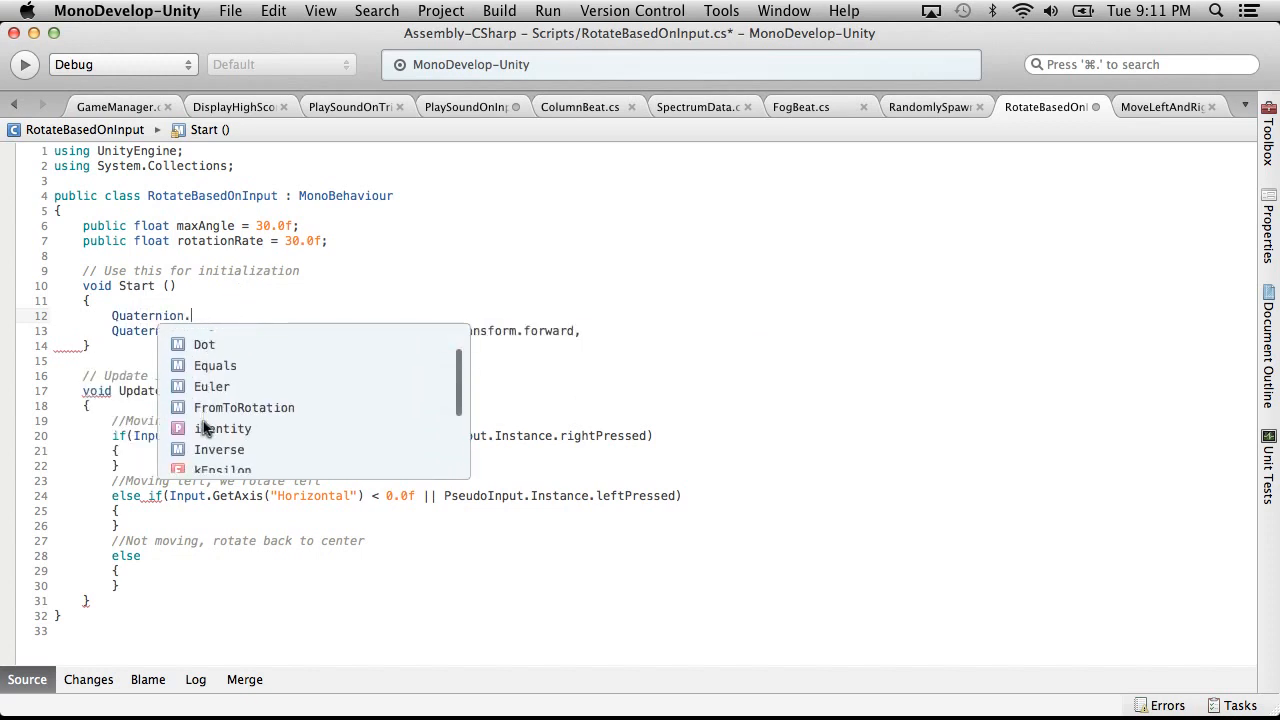
scroll(203, 421, "down", 2)
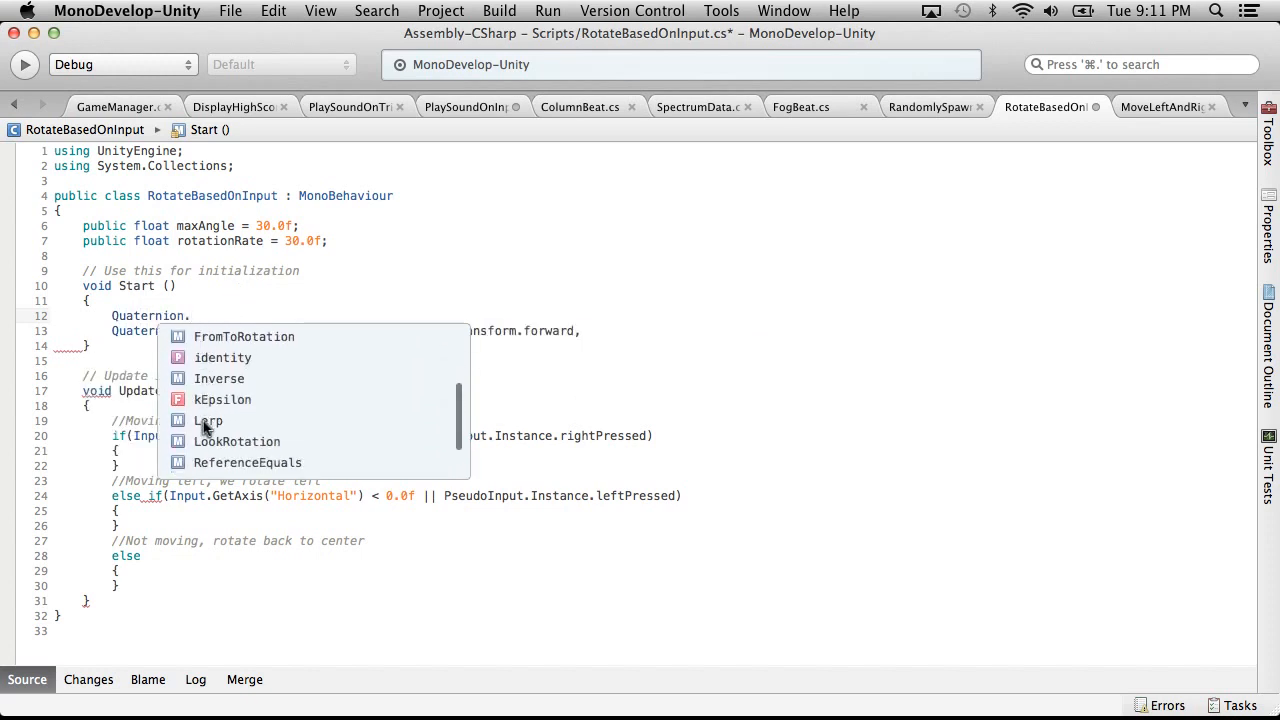
scroll(203, 421, "down", 2)
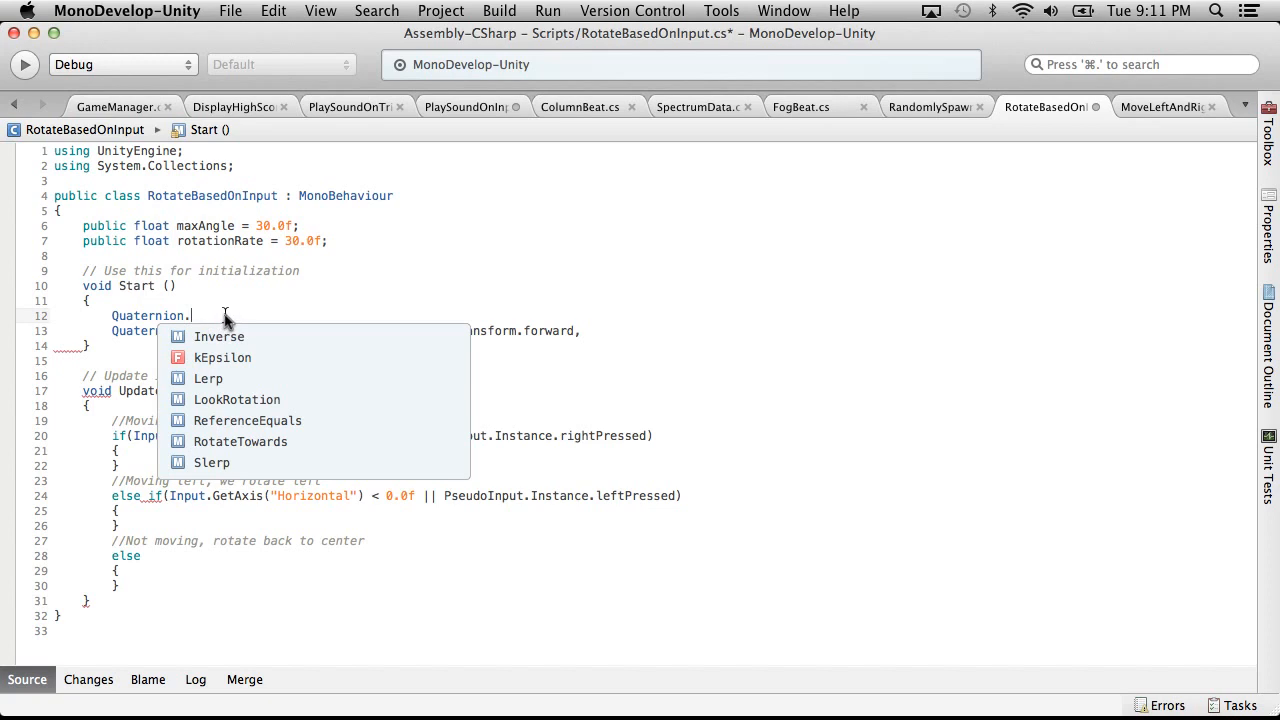
left_click(252, 440)
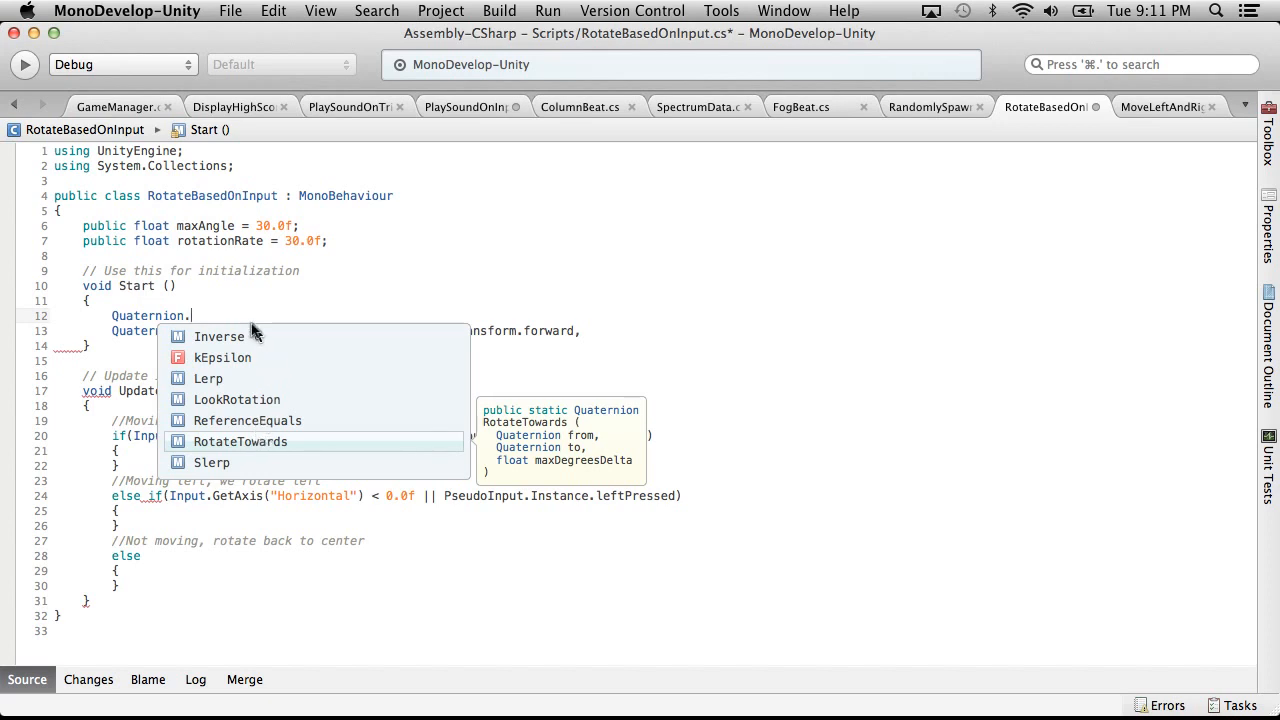
left_click_drag(250, 318, 2, 322)
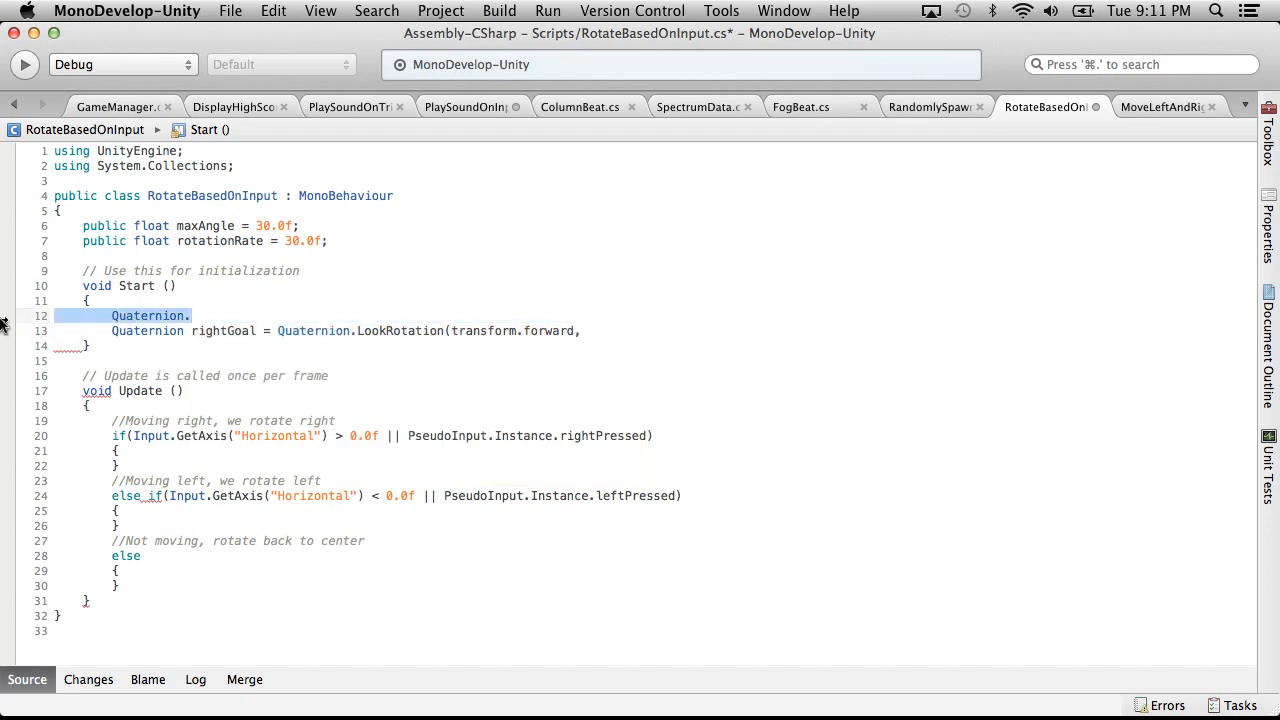
key("BackSpace")
left_click(667, 315)
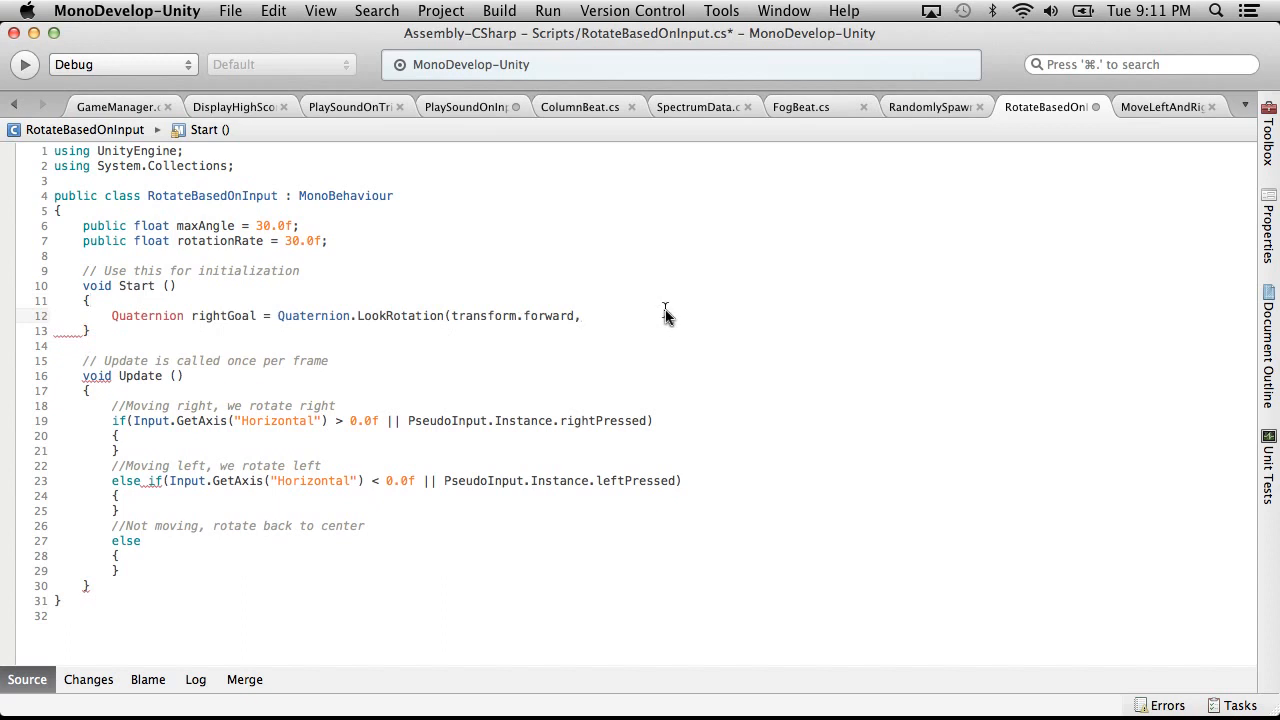
Declare a temporary variable test above rightGoal in Start and initialize it with new Quaternion()
left_click(388, 304)
key("Return")
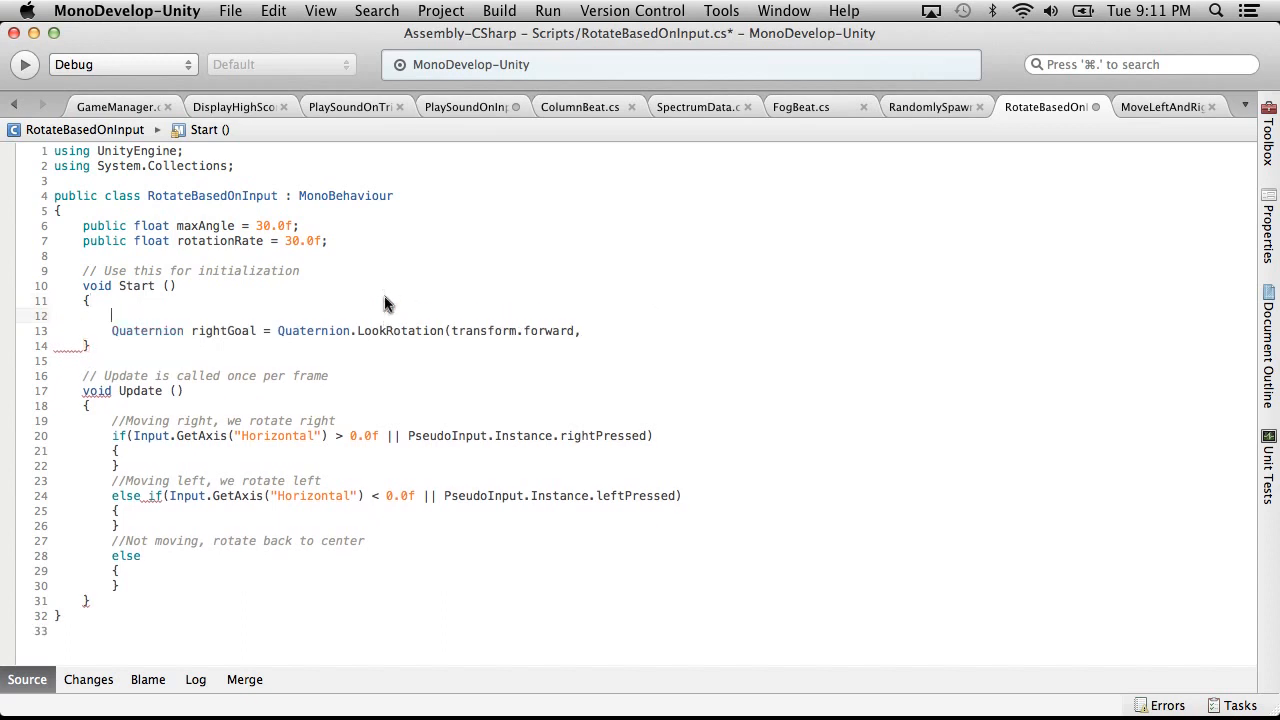
type("Qu")
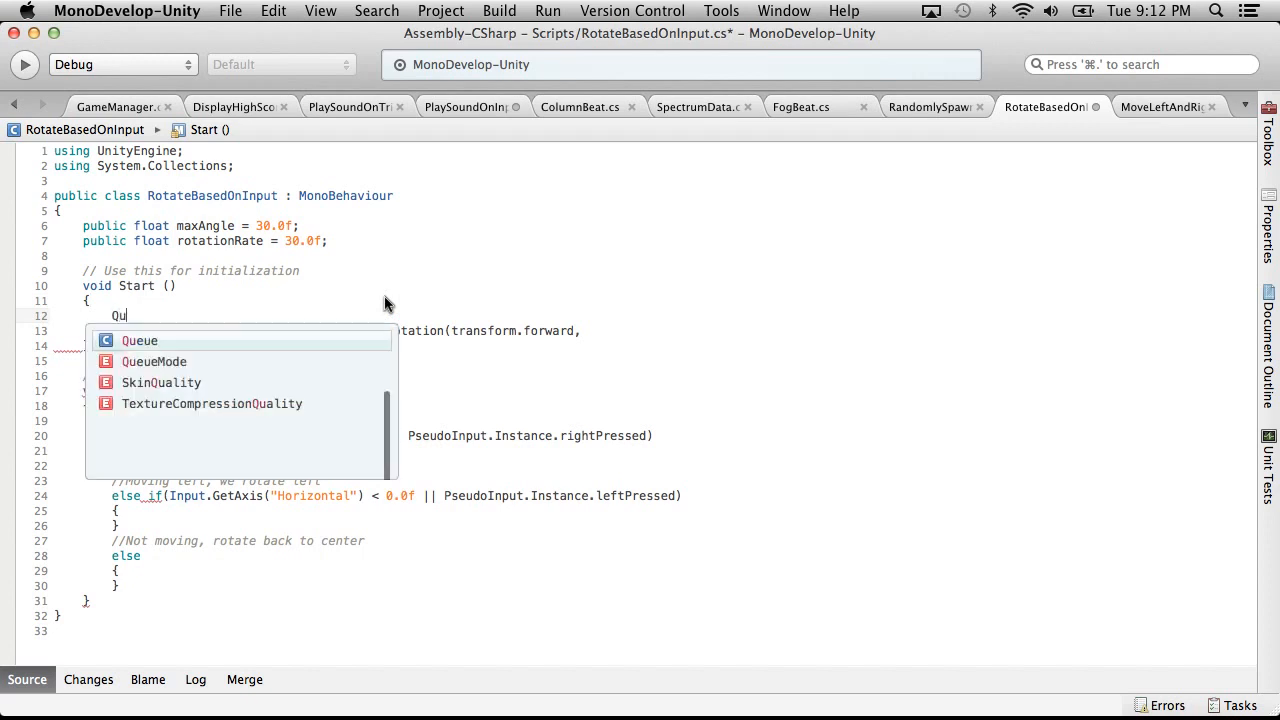
type("aterion test;")
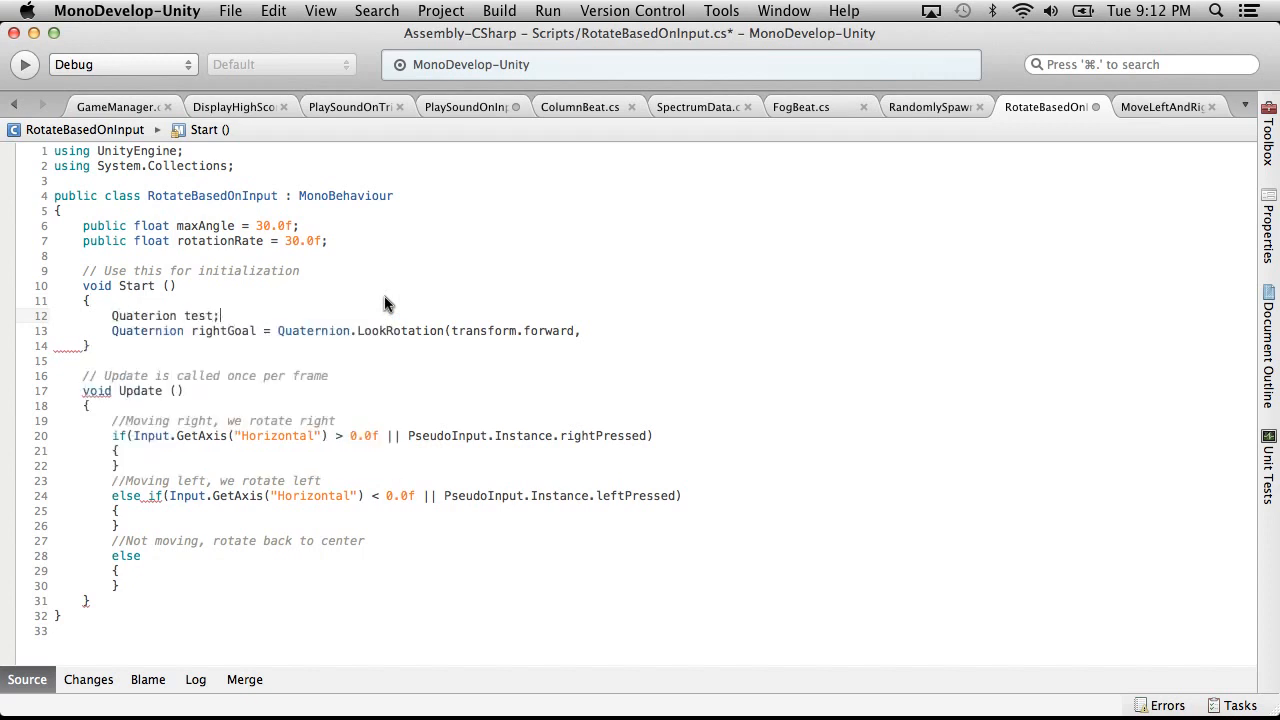
key("Return")
type("tet")
key("BackSpace")
type("st.")
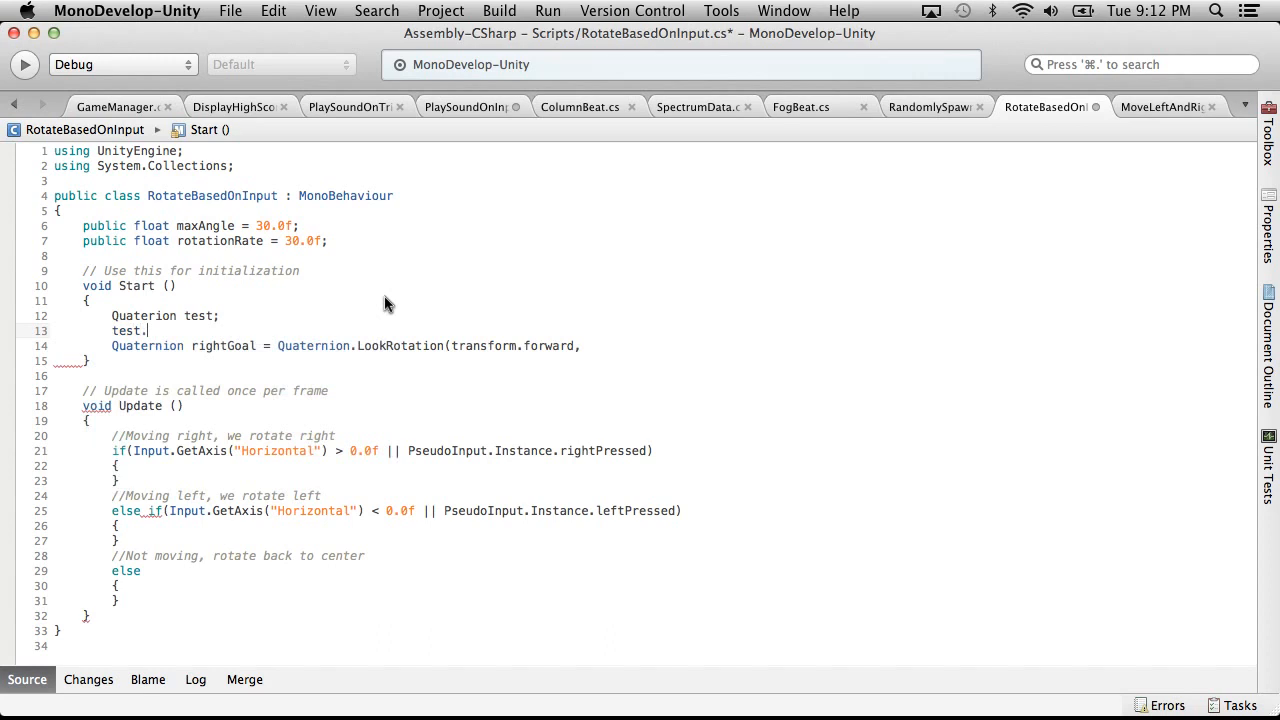
key("BackSpace")
left_click(213, 315)
type("= new Quaternion")
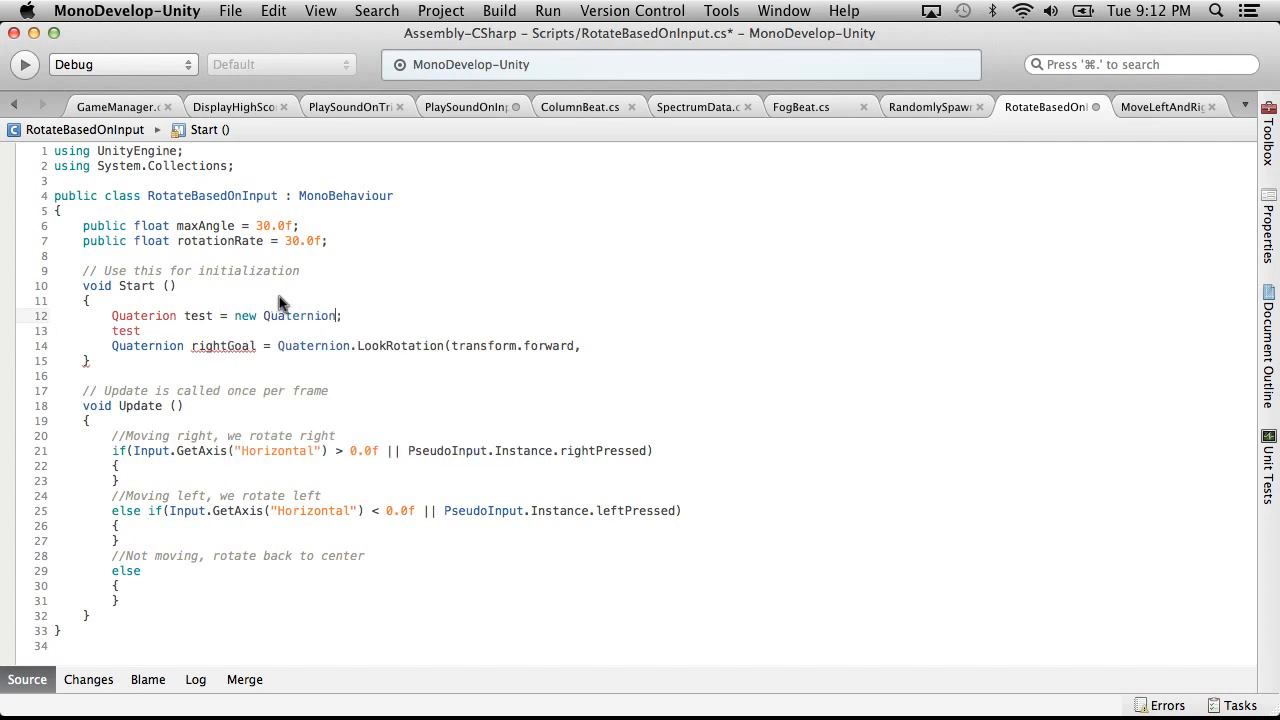
type("()")
Clear the test reference below its declaration and correct the declaration's misspelled type to Quaternion
left_click(191, 330)
key("BackSpace")
key("BackSpace")
key("BackSpace")
key("BackSpace")
key("BackSpace")
key("Return")
type("test")
key("Escape")
key("BackSpace")
key("BackSpace")
key("BackSpace")
key("BackSpace")
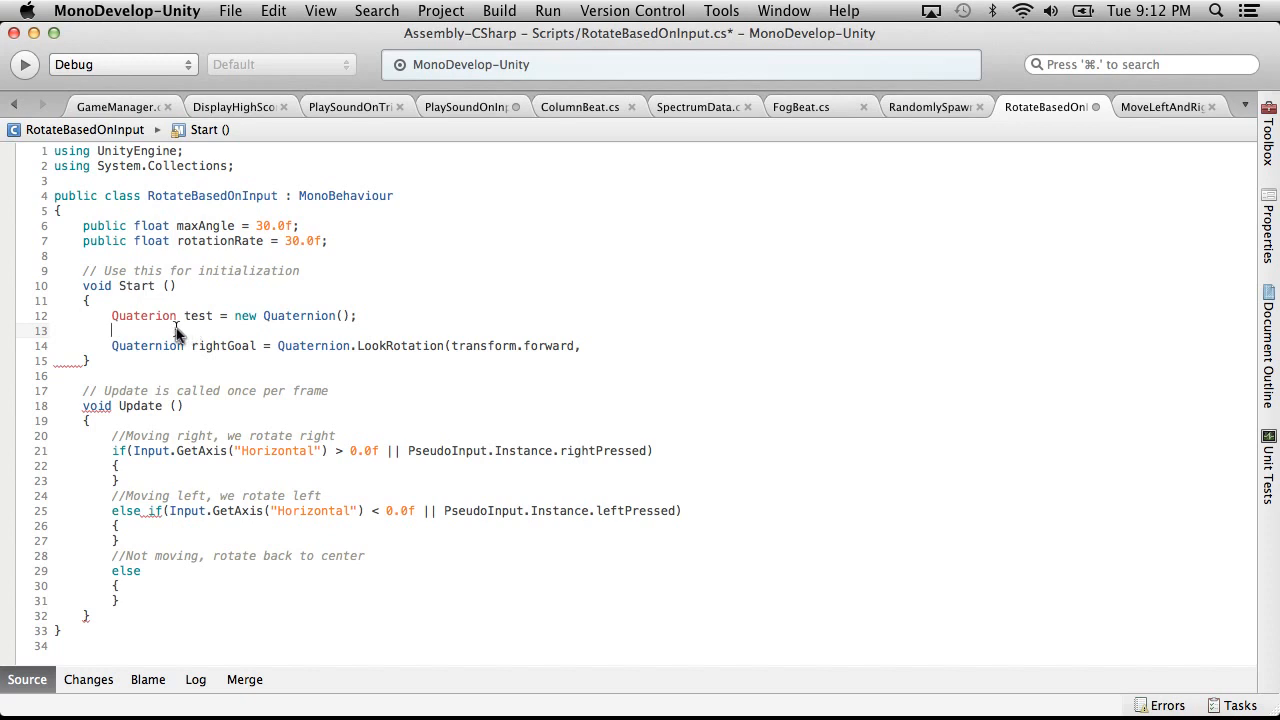
left_click(154, 316)
type("n")
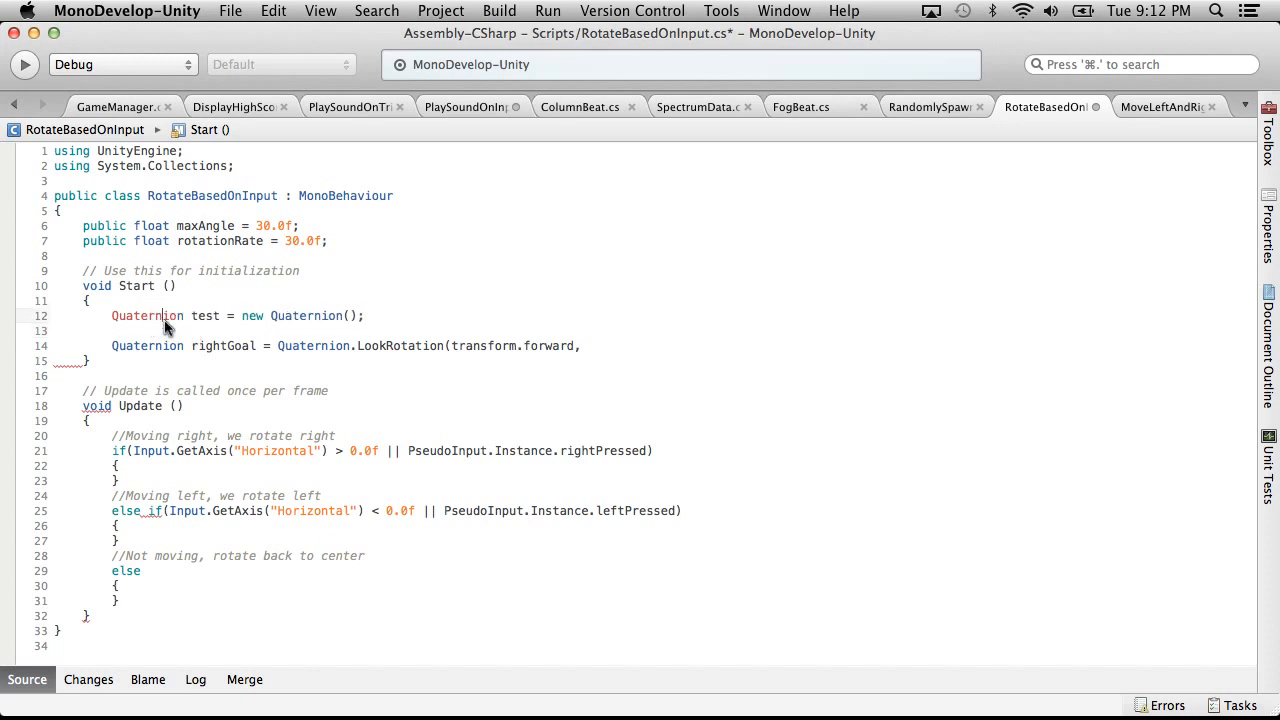
Examine the instance members offered for test, including the Set signature, and remove the temporary reference line
left_click(166, 331)
type("test.")
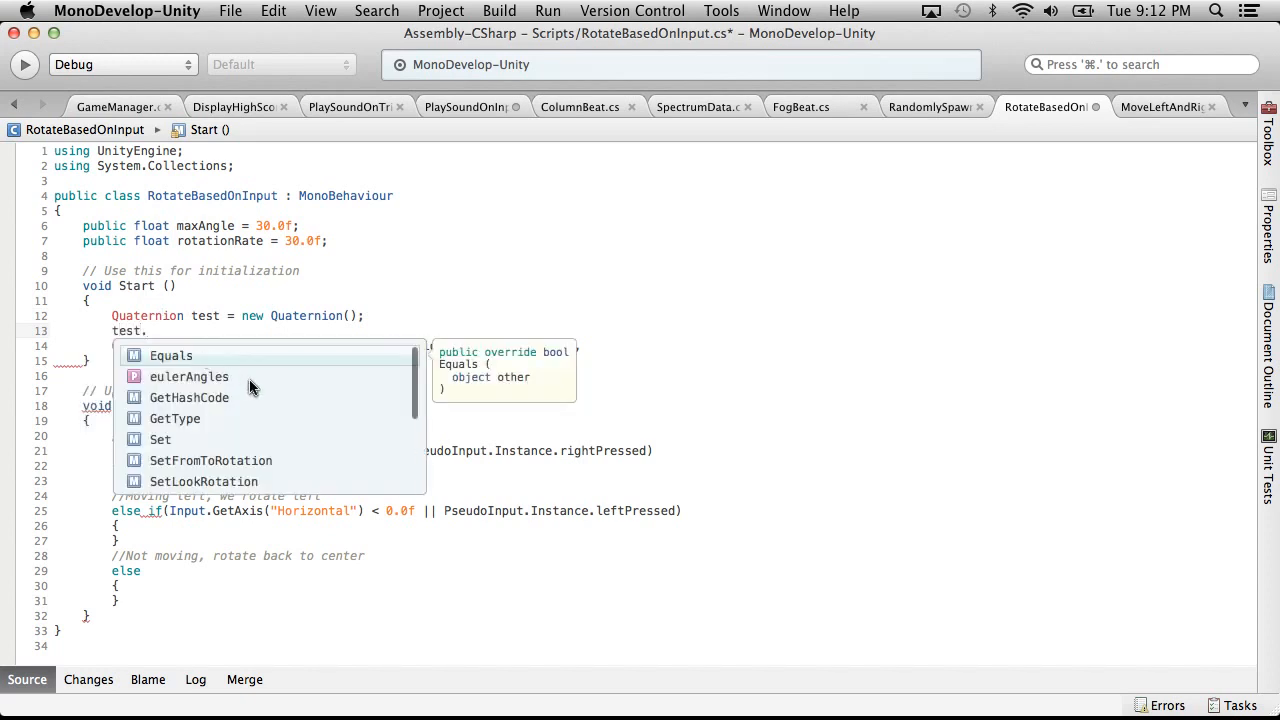
scroll(250, 387, "down", 1)
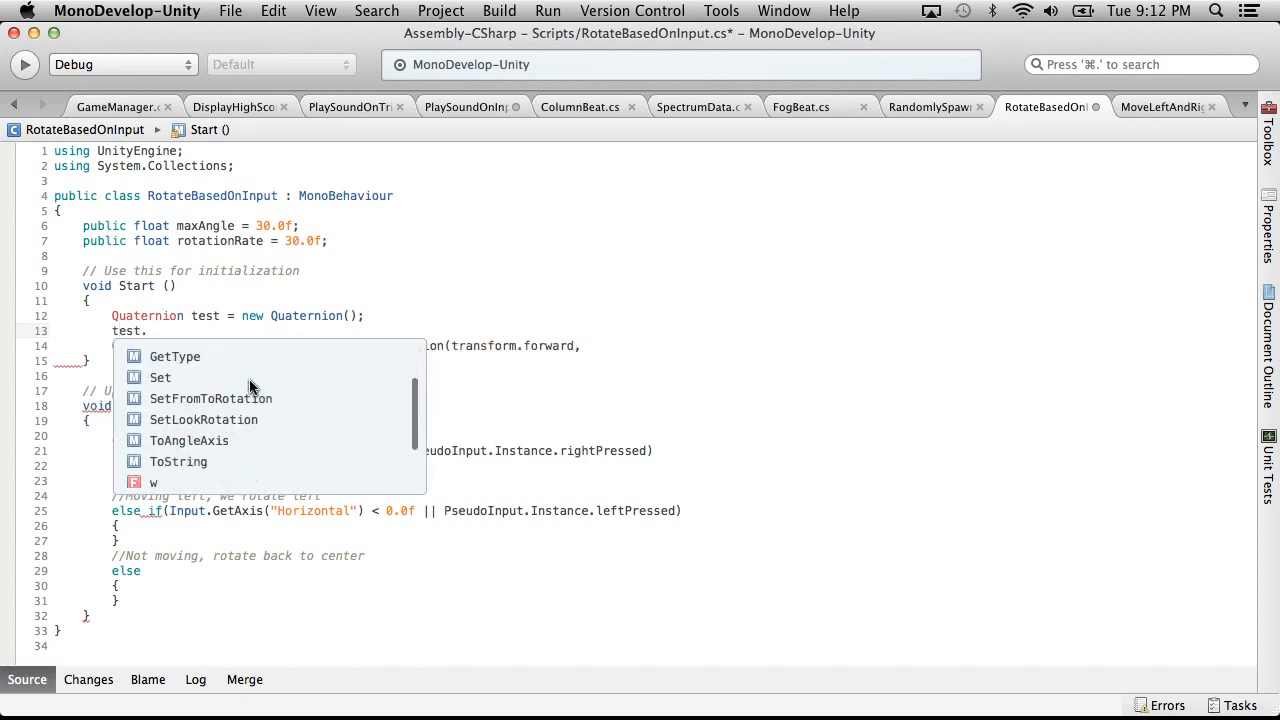
scroll(249, 387, "up", 1)
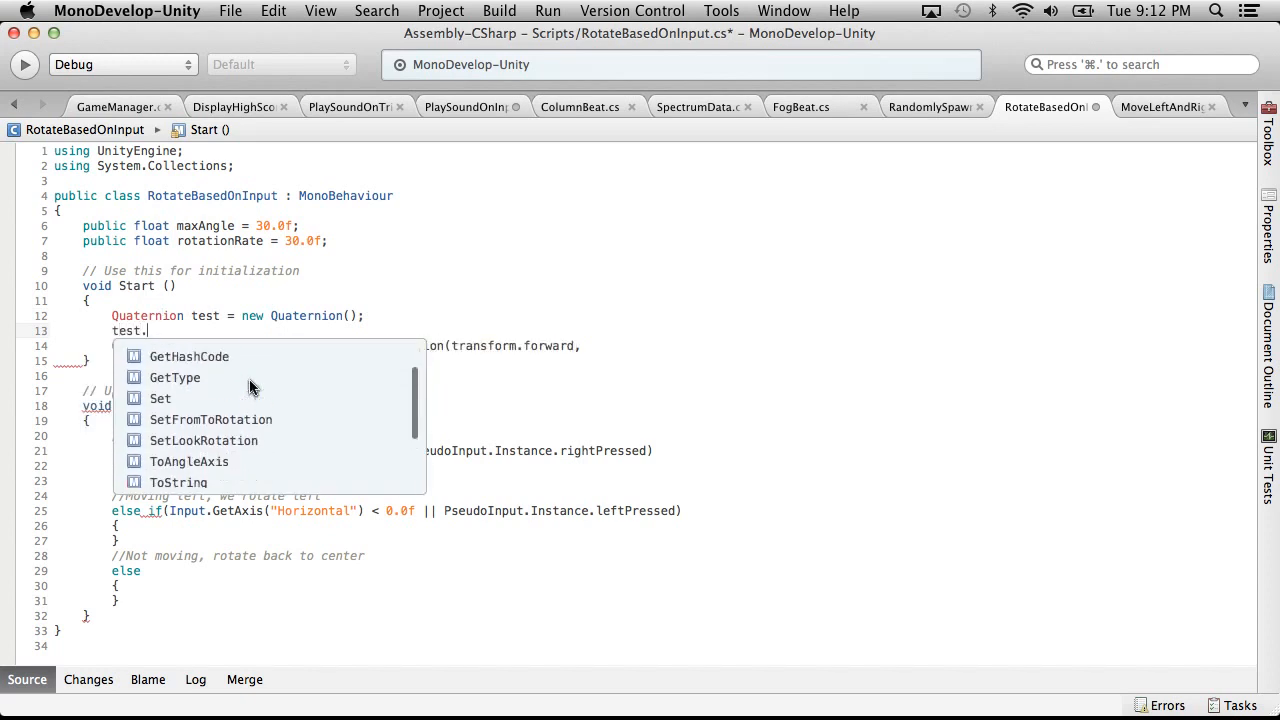
scroll(249, 387, "up", 2)
scroll(249, 380, "down", 2)
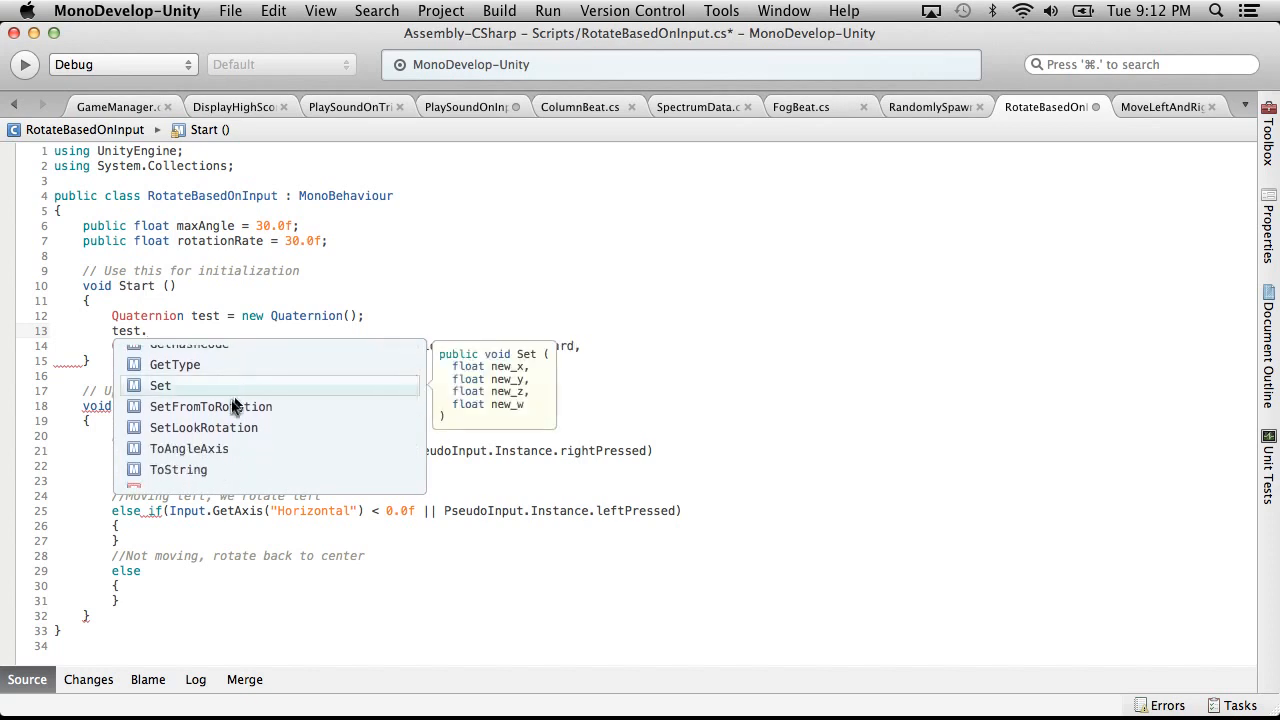
scroll(230, 410, "down", 3)
scroll(230, 410, "up", 1)
scroll(230, 410, "up", 1)
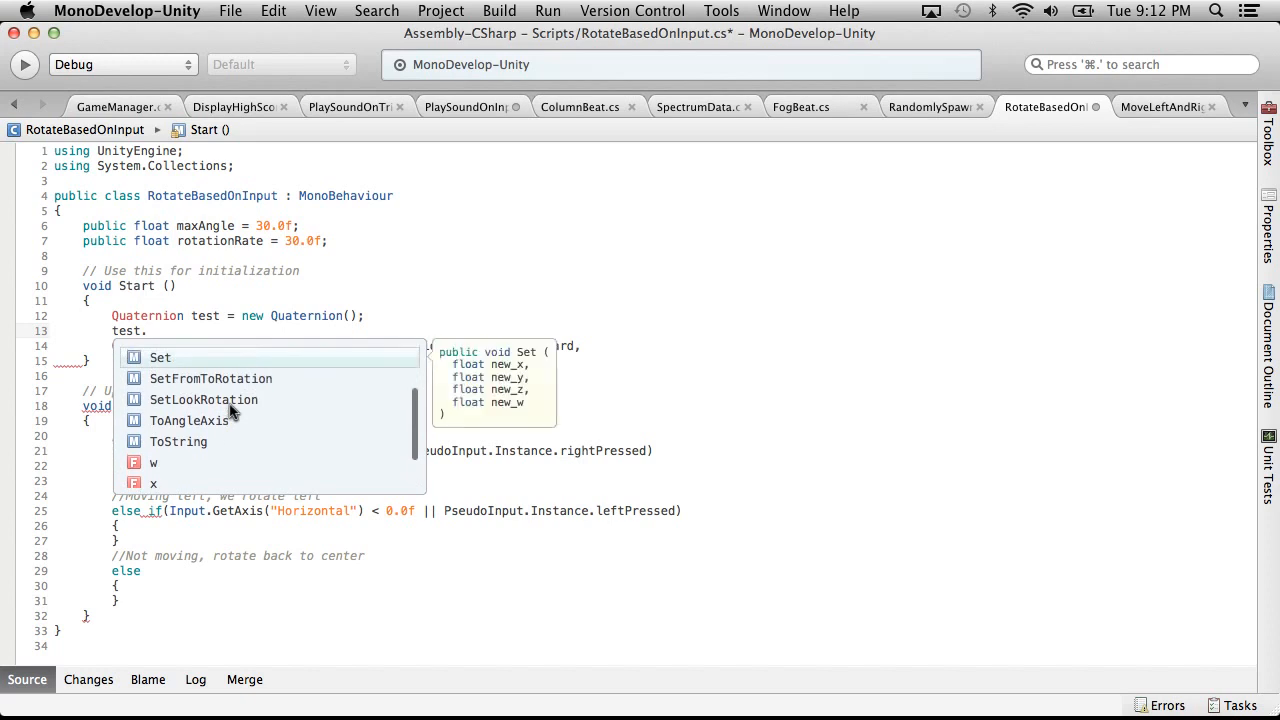
scroll(230, 410, "up", 2)
scroll(230, 410, "up", 2)
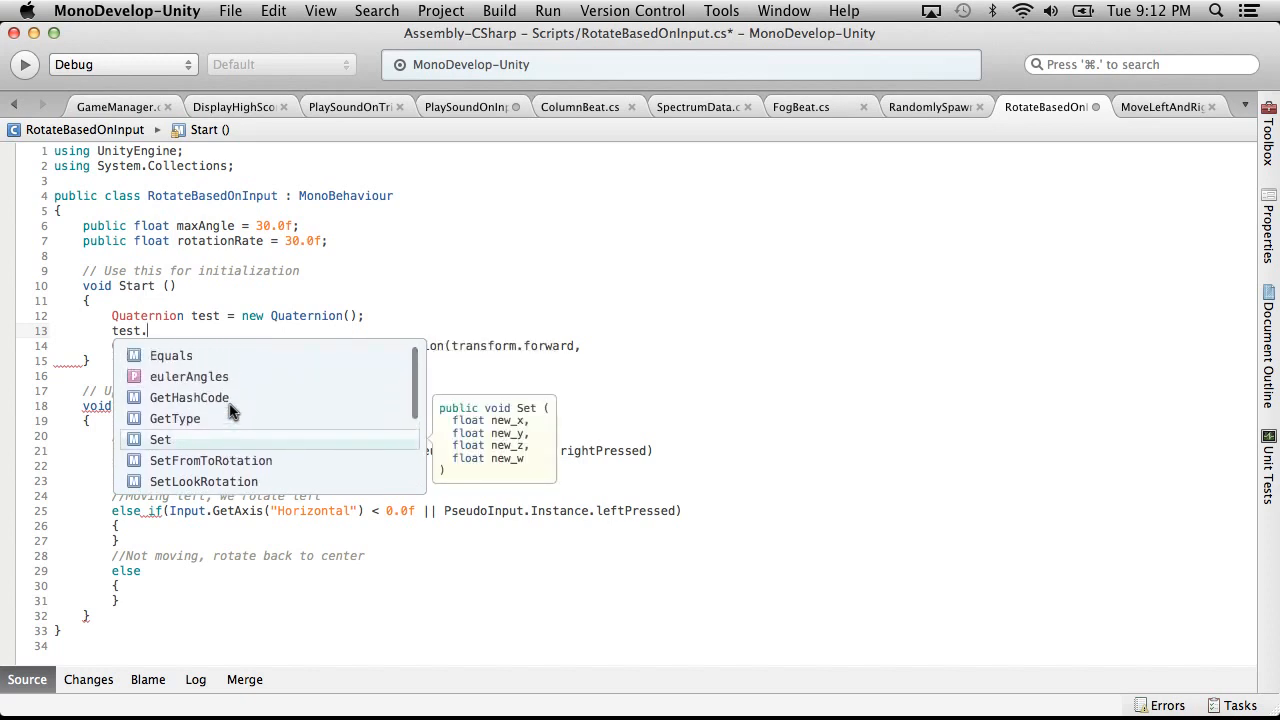
key("Escape")
left_click_drag(148, 331, 8, 338)
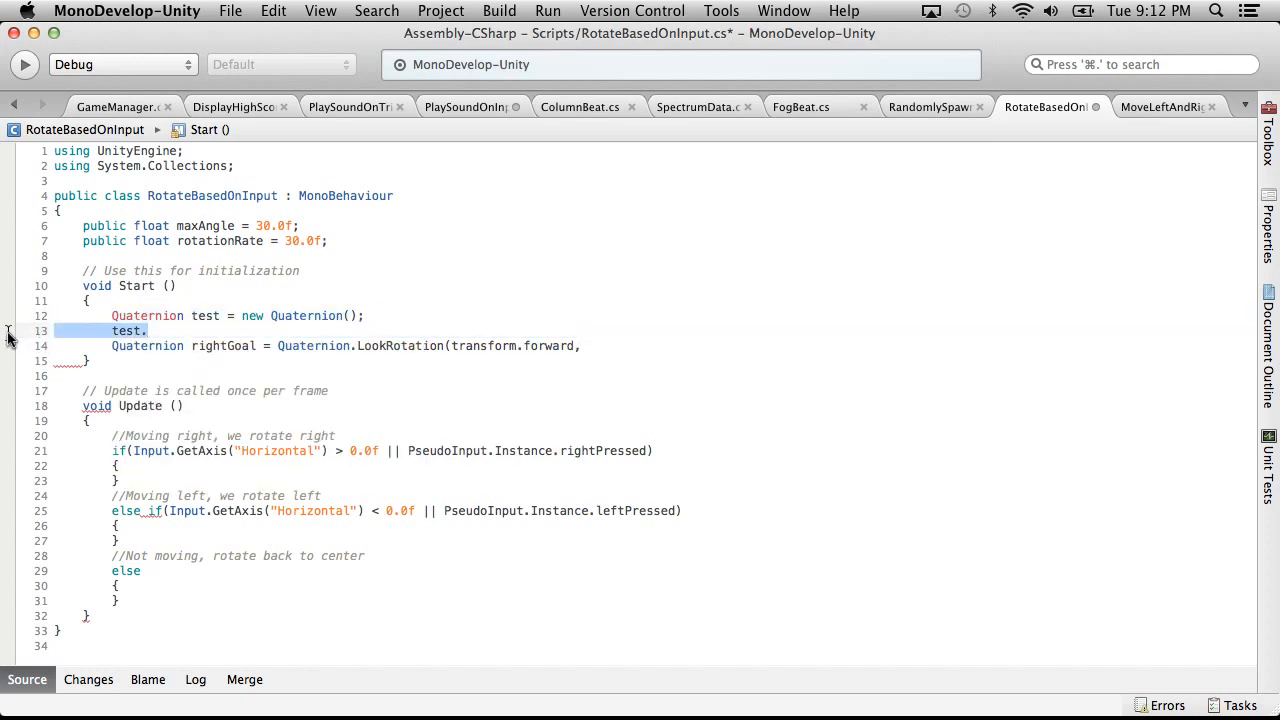
key("BackSpace")
key("BackSpace")
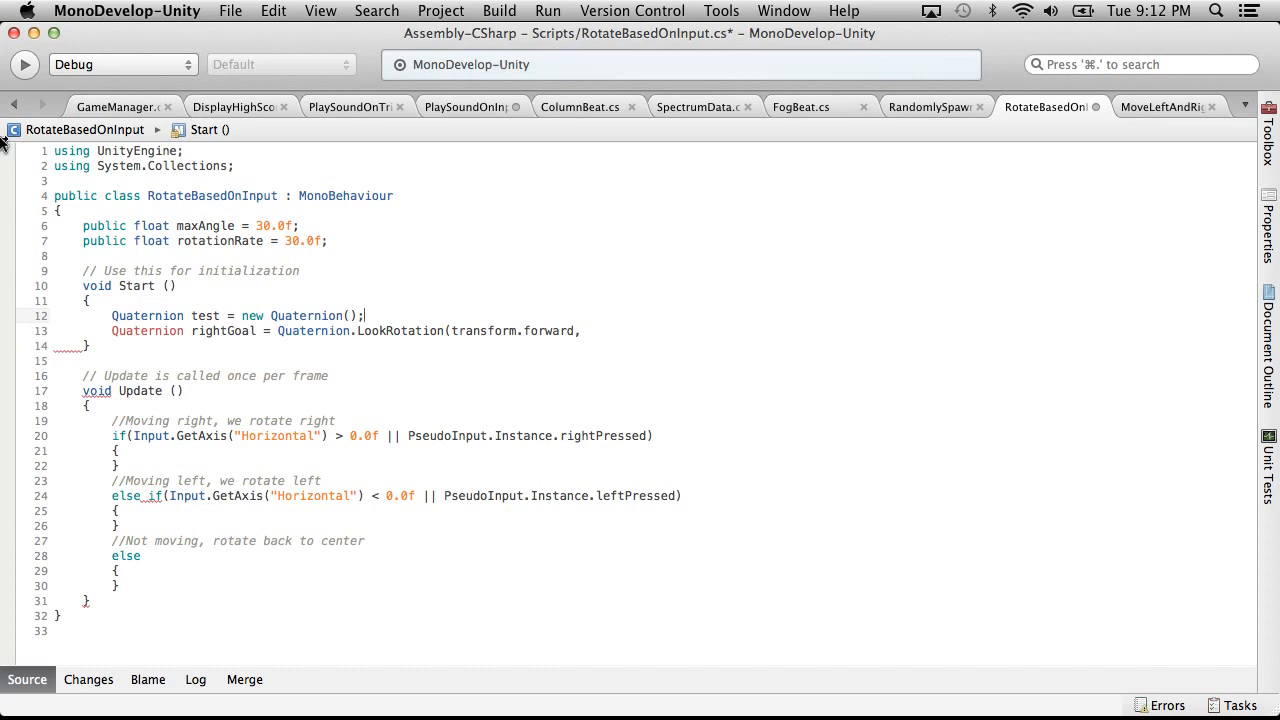
Examine transform's rotation-related members, including RotateAround, from a temporary line below the test declaration, and remove that line
left_click(212, 303)
key("Return")
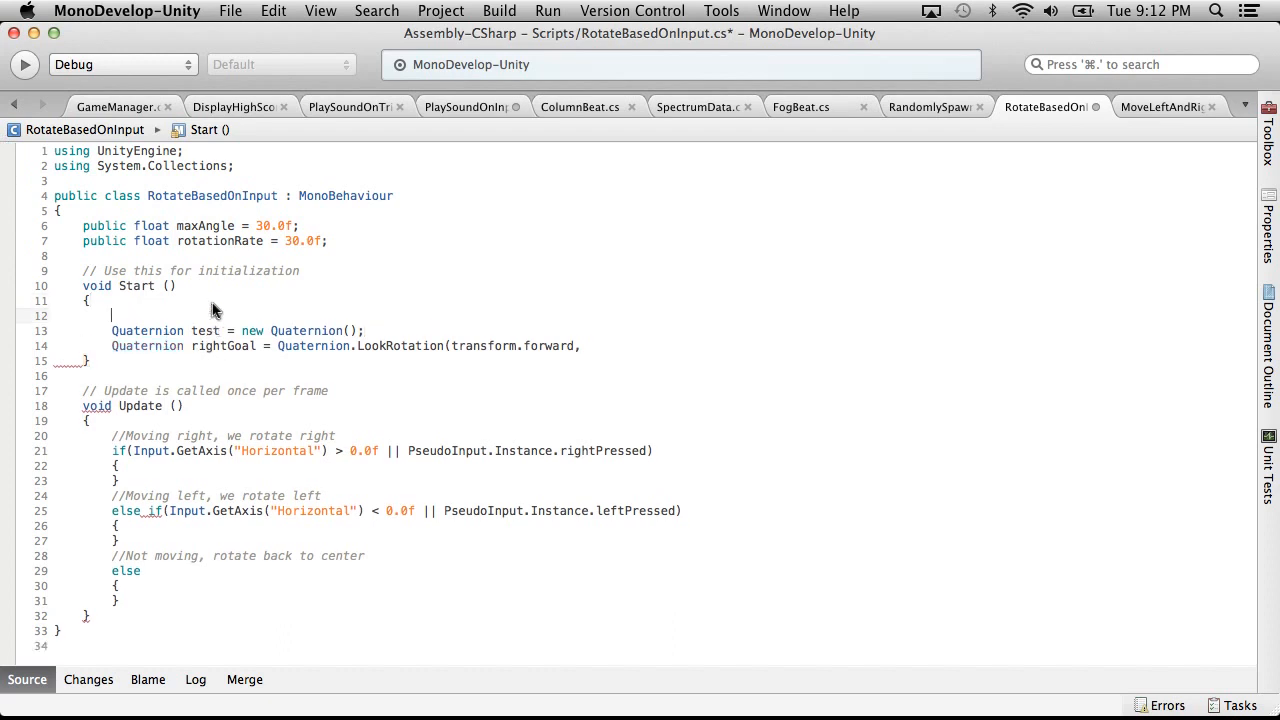
left_click(395, 334)
key("Return")
type("tran")
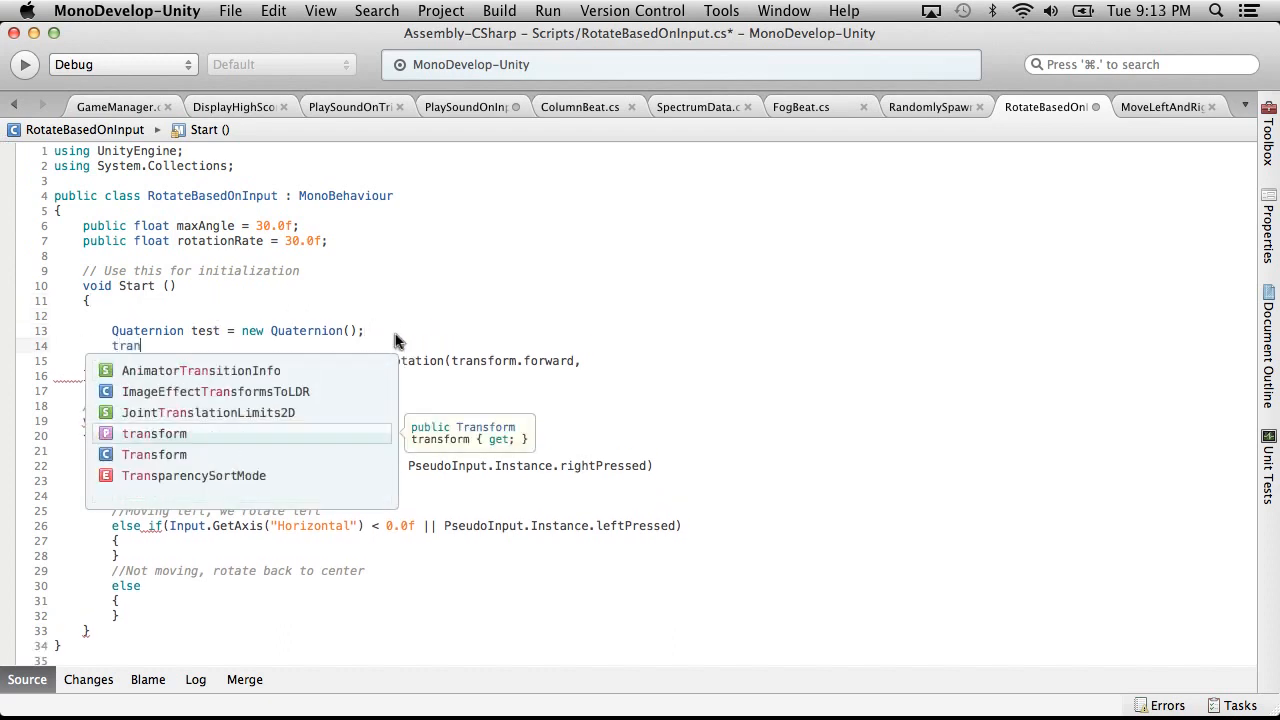
type("sform.rota")
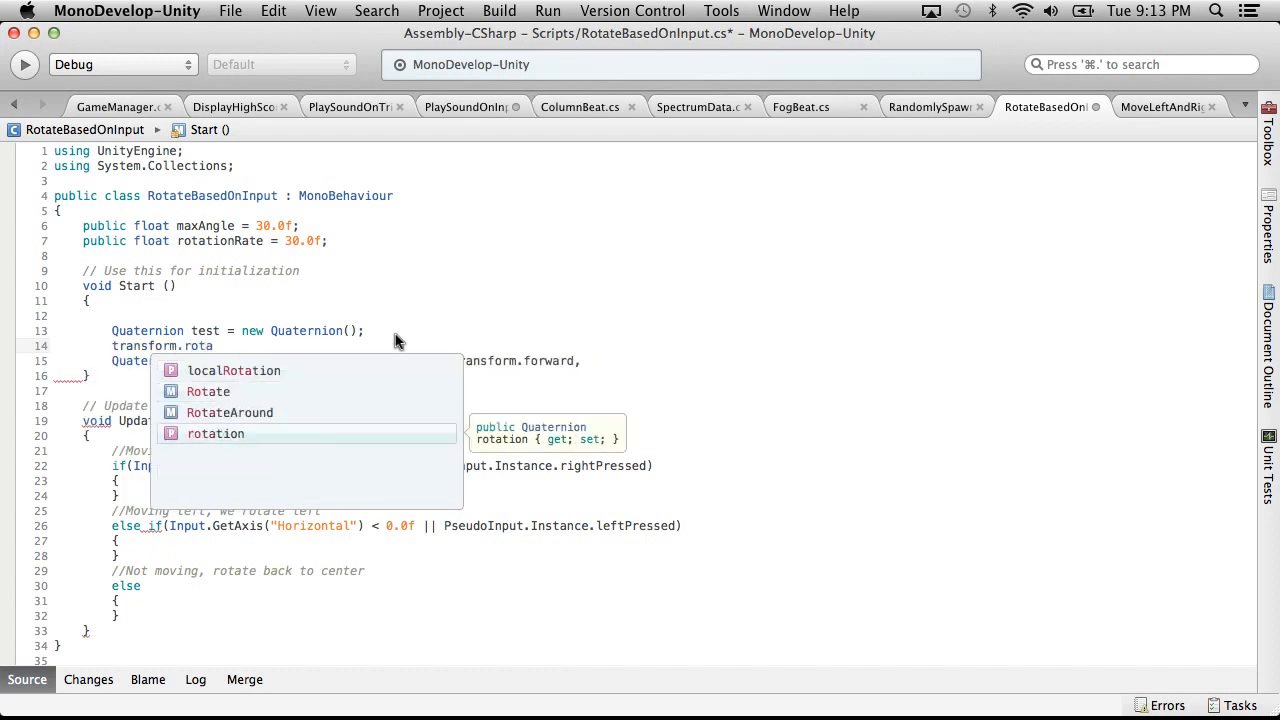
key("Up")
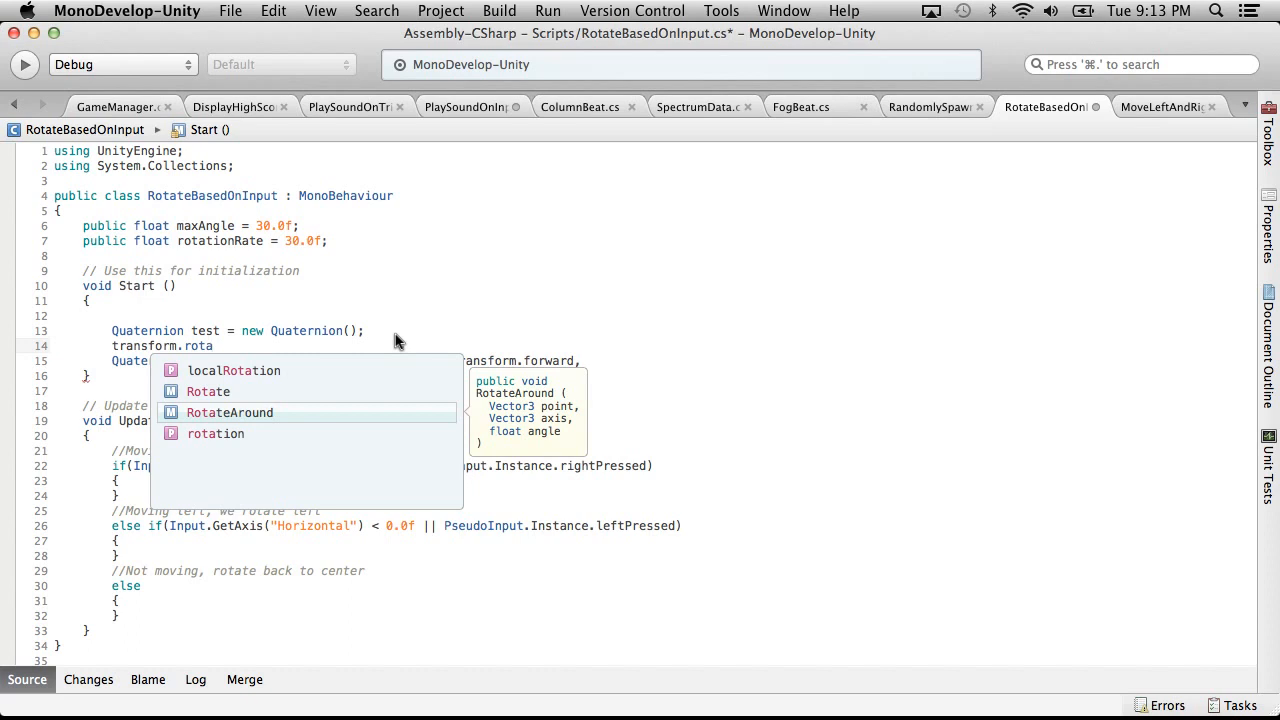
key("BackSpace")
key("BackSpace")
key("BackSpace")
key("BackSpace")
key("BackSpace")
key("BackSpace")
key("BackSpace")
key("BackSpace")
key("BackSpace")
key("BackSpace")
key("BackSpace")
key("BackSpace")
key("BackSpace")
key("BackSpace")
key("BackSpace")
key("BackSpace")
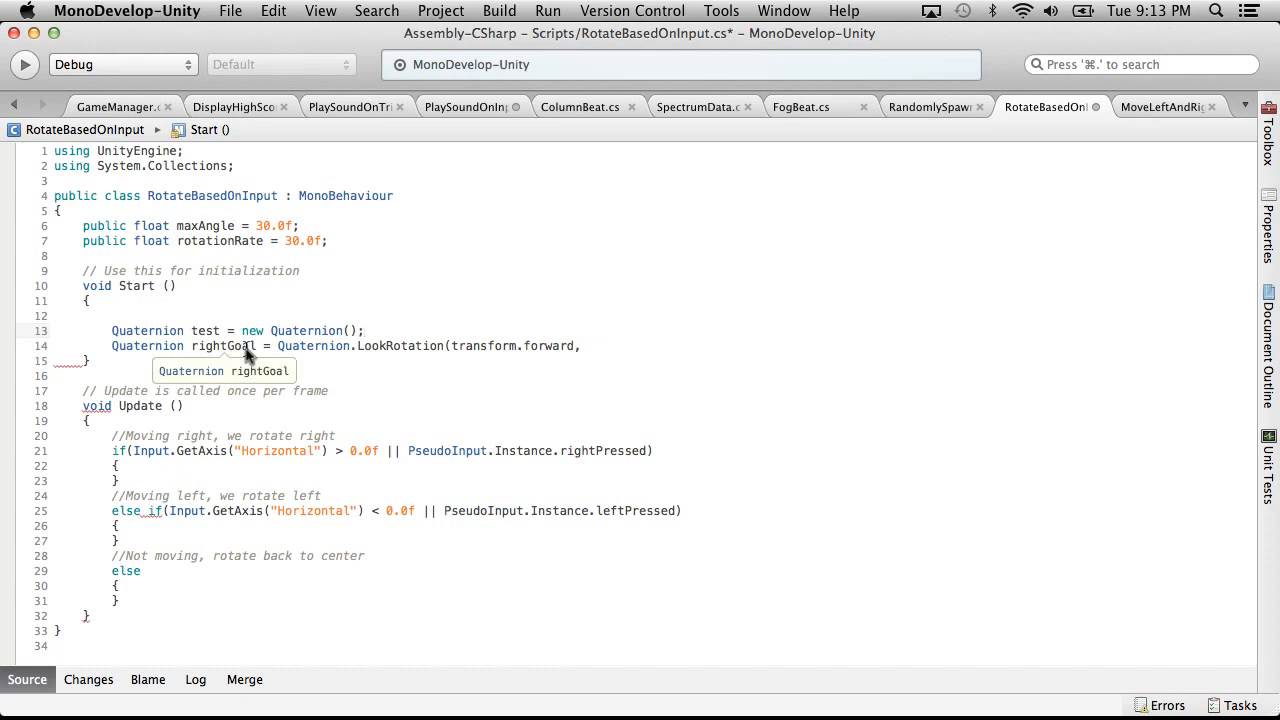
Delete the temporary test declaration line from Start
left_click_drag(380, 330, 40, 330)
key("BackSpace")
key("BackSpace")
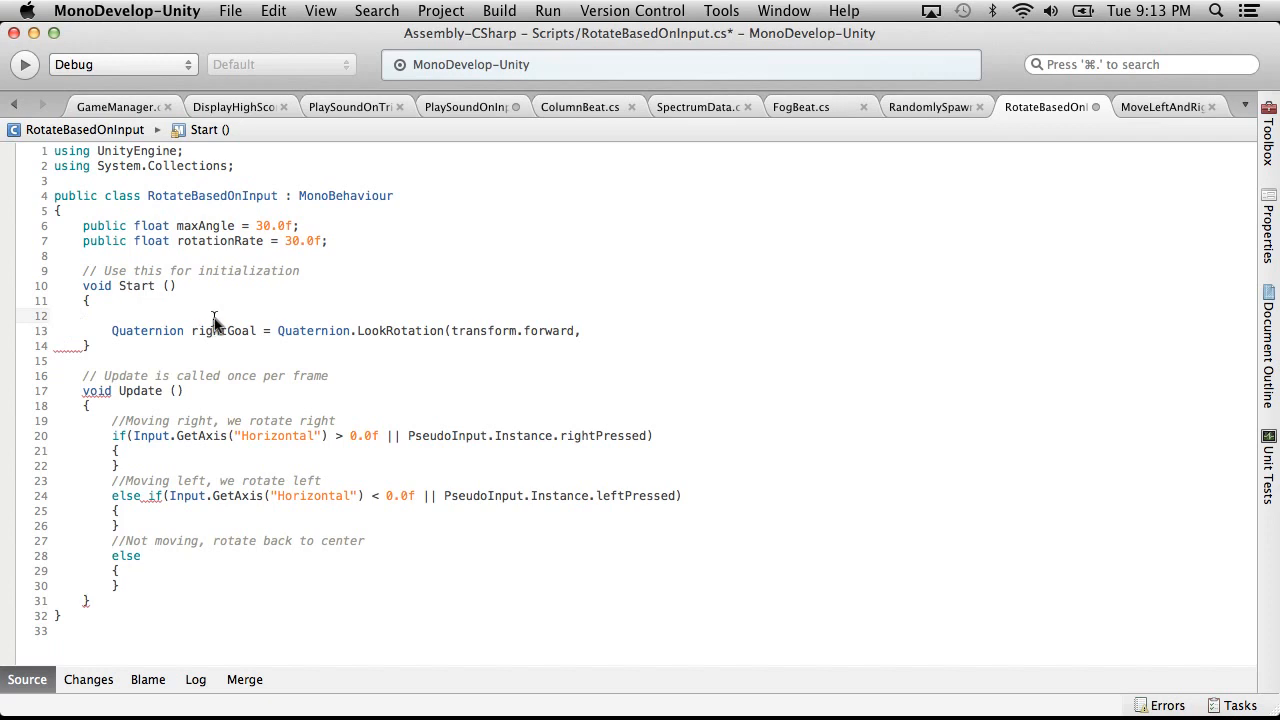
Remove the blank line at the top of Start and replace rightGoal's LookRotation value with new Quaternion ();
key("BackSpace")
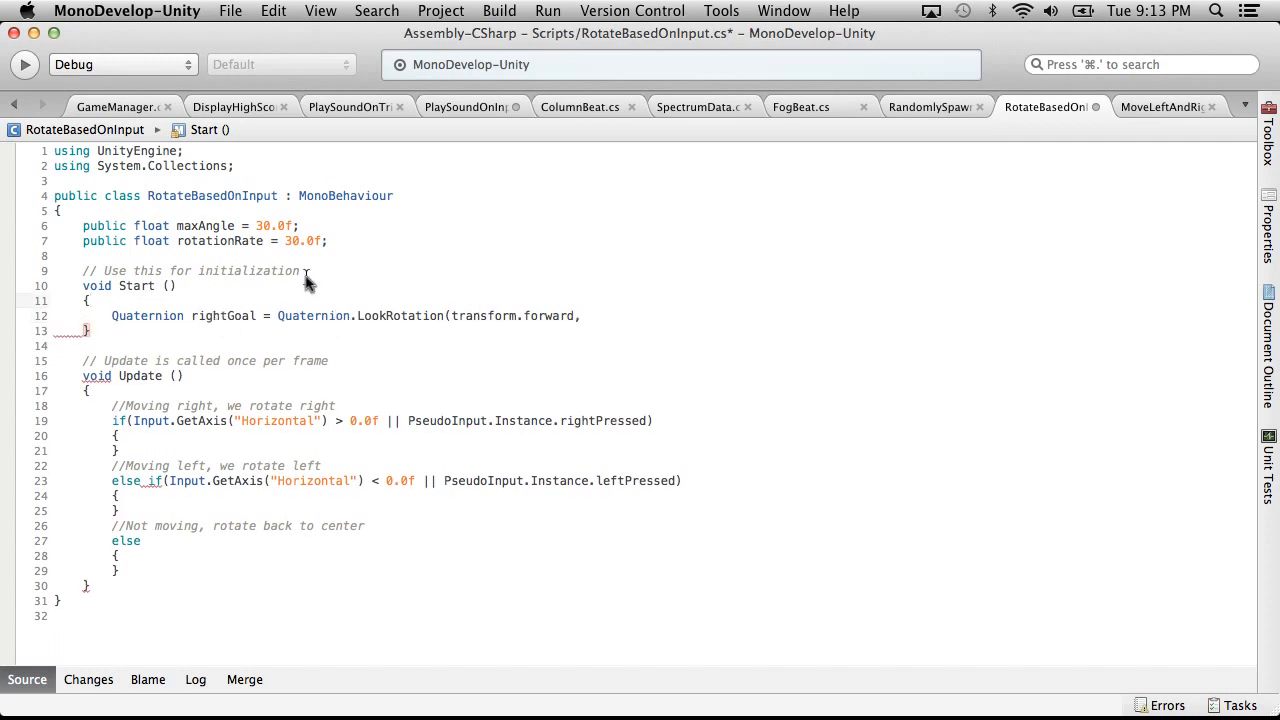
left_click(261, 315)
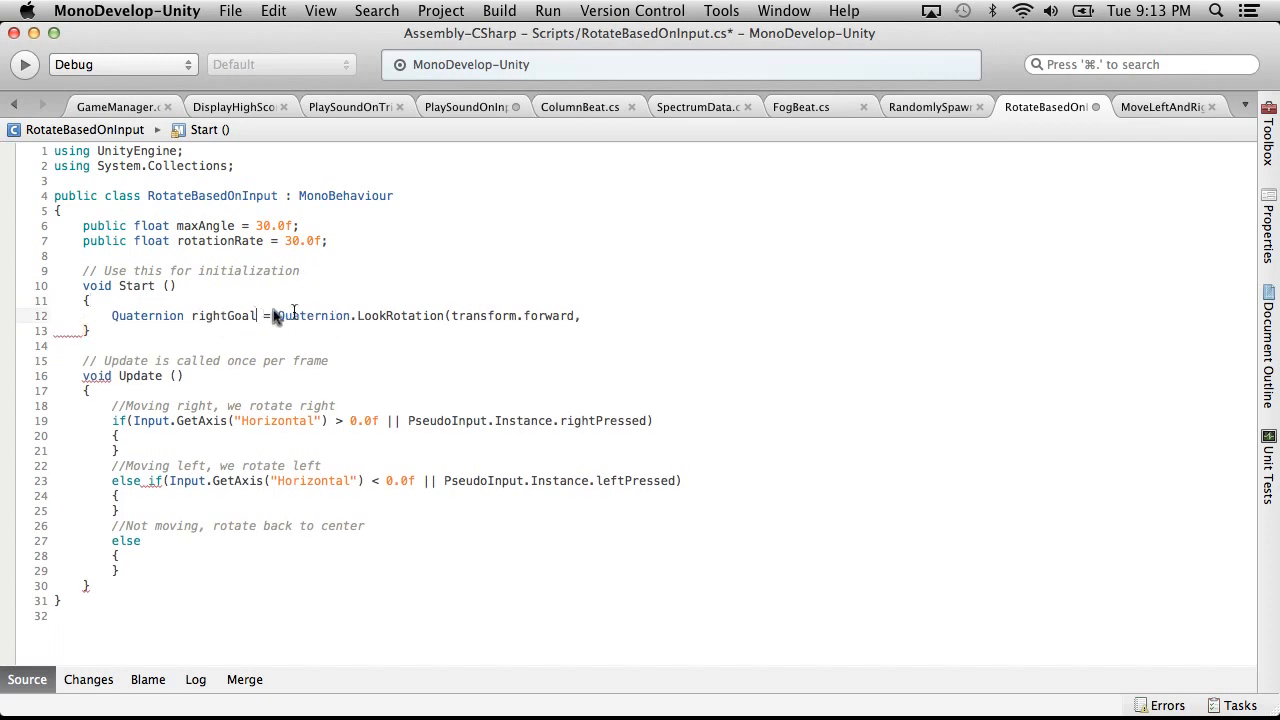
key("BackSpace")
left_click_drag(608, 315, 250, 322)
key("BackSpace")
type("= new Qua")
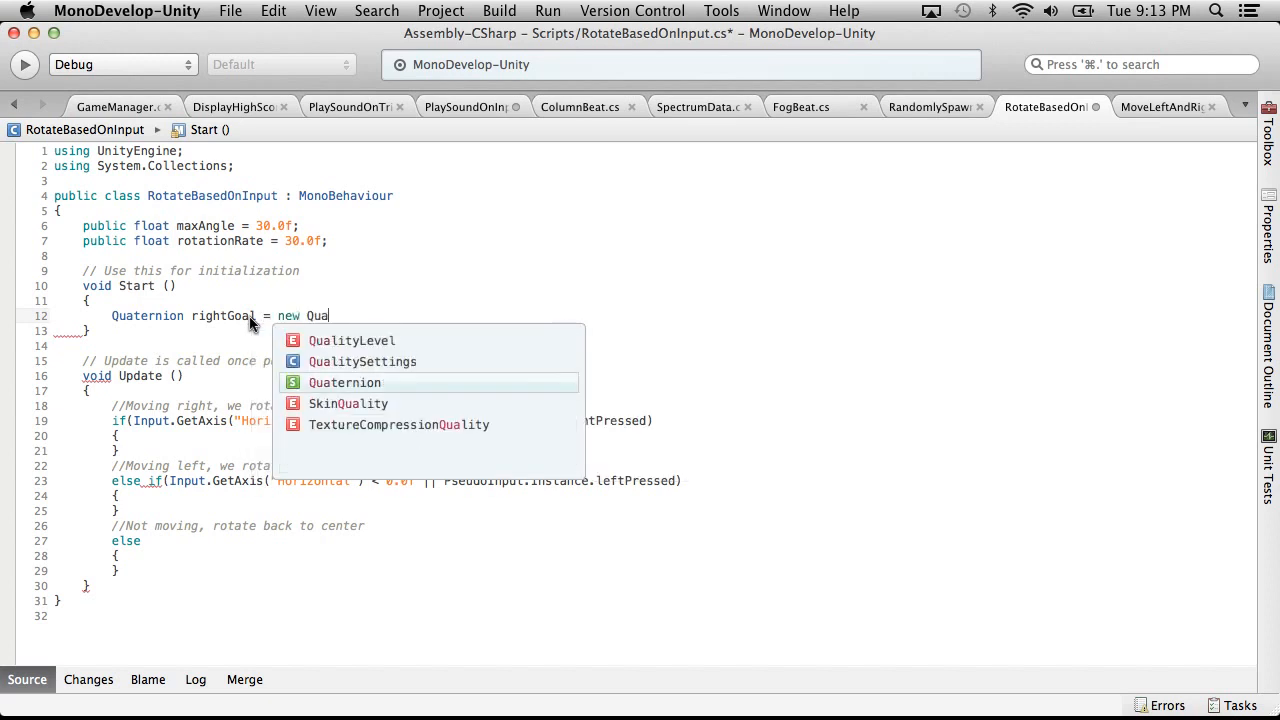
key("Return")
type("();")
key("Return")
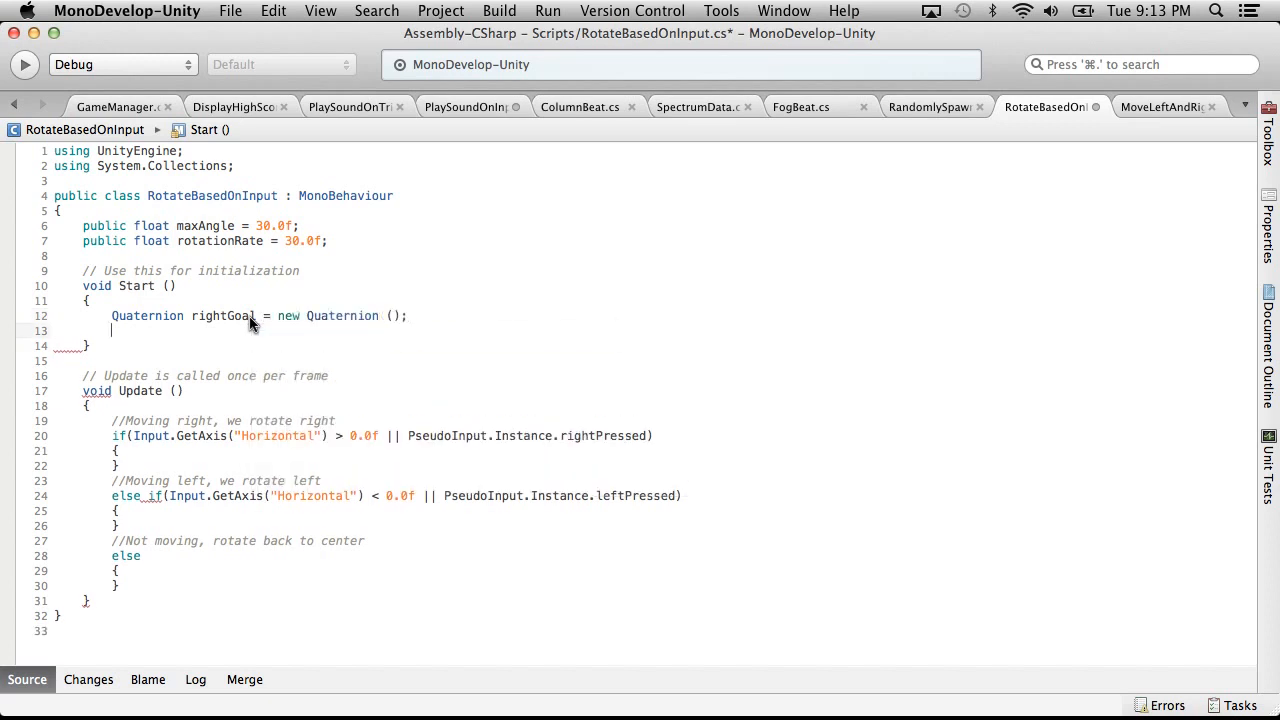
Begin the rightGoal.eulerAngles assignment below the declaration, check GameManager's Transform axes in Unity, and return to MonoDevelop
type("rightGoal.")
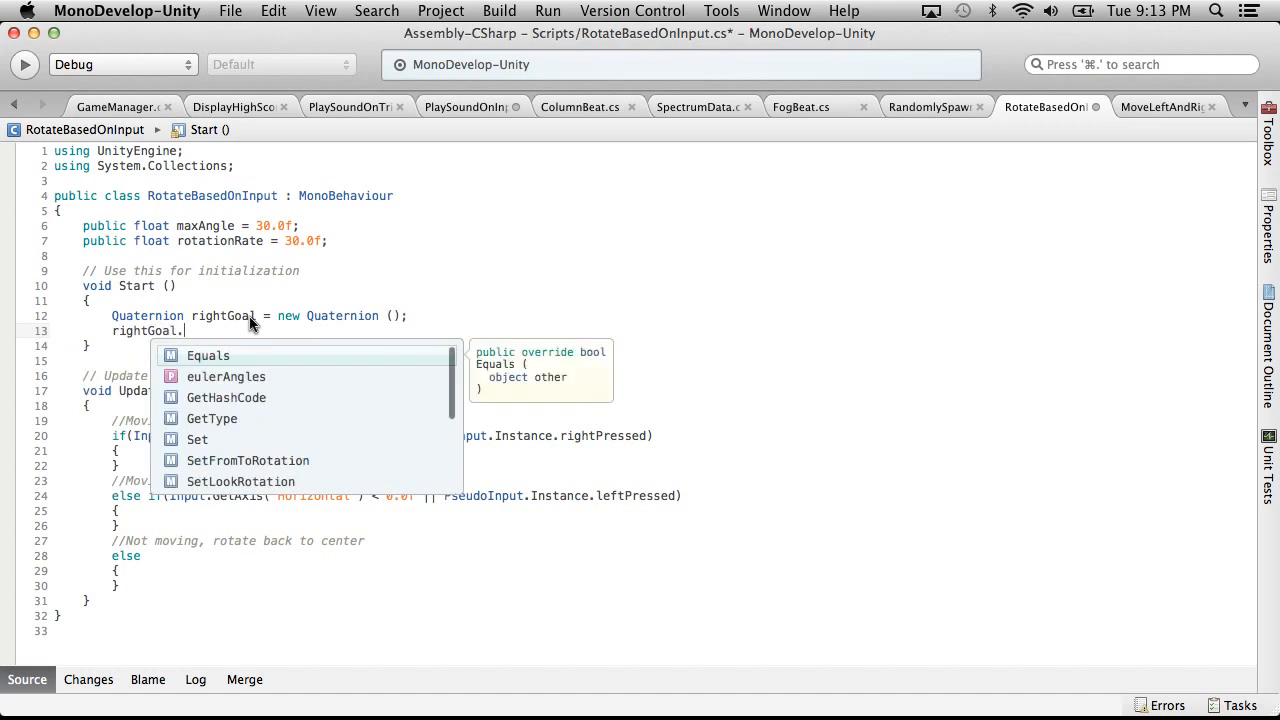
type("eulerAngles =")
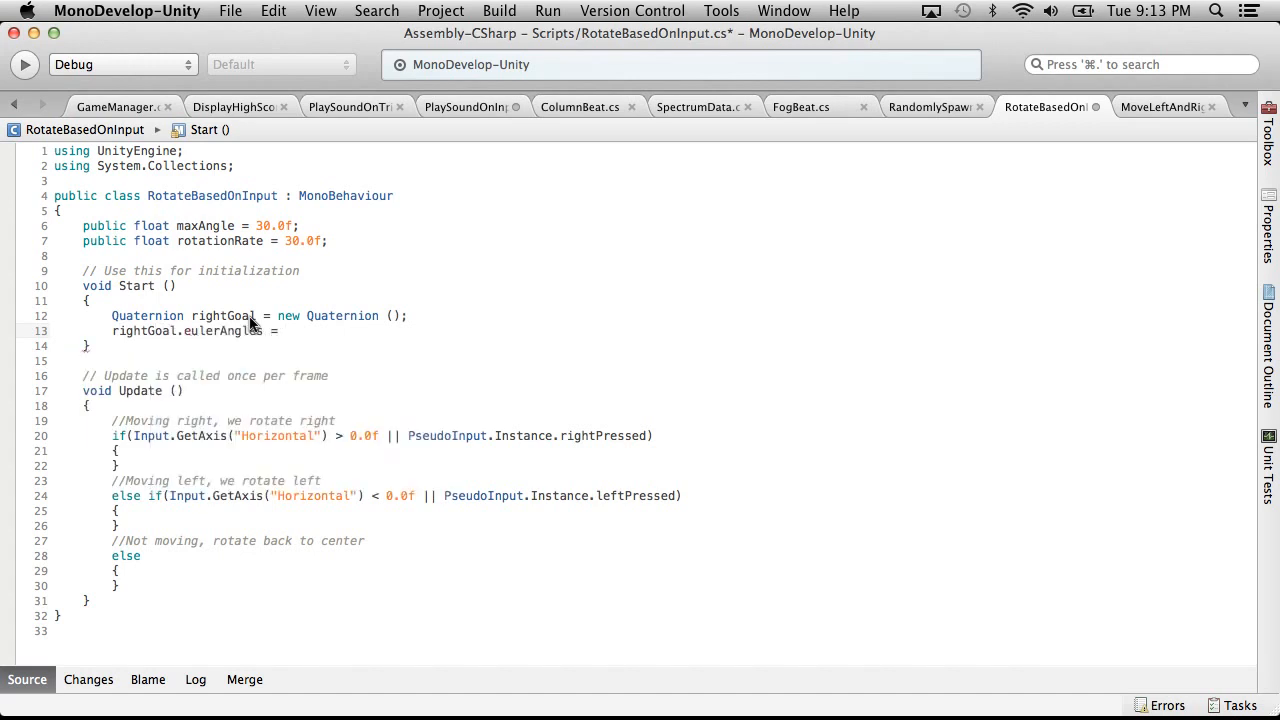
key("super+Tab")
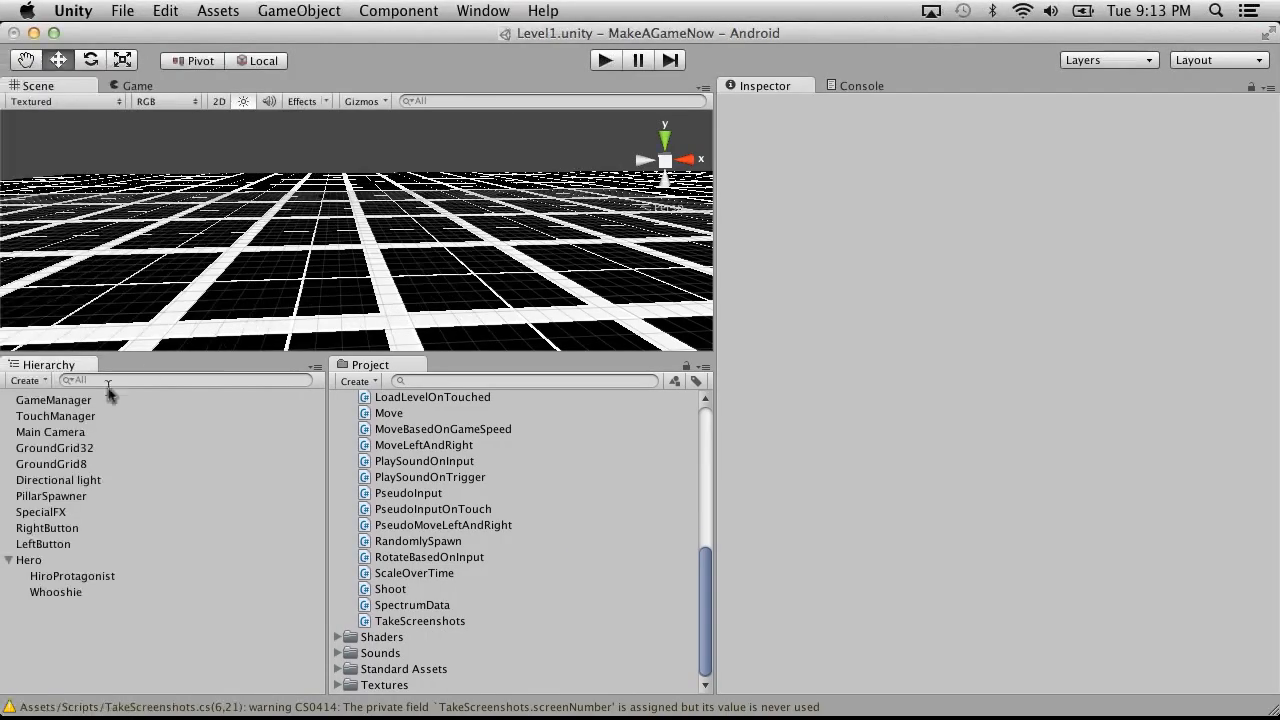
left_click(76, 402)
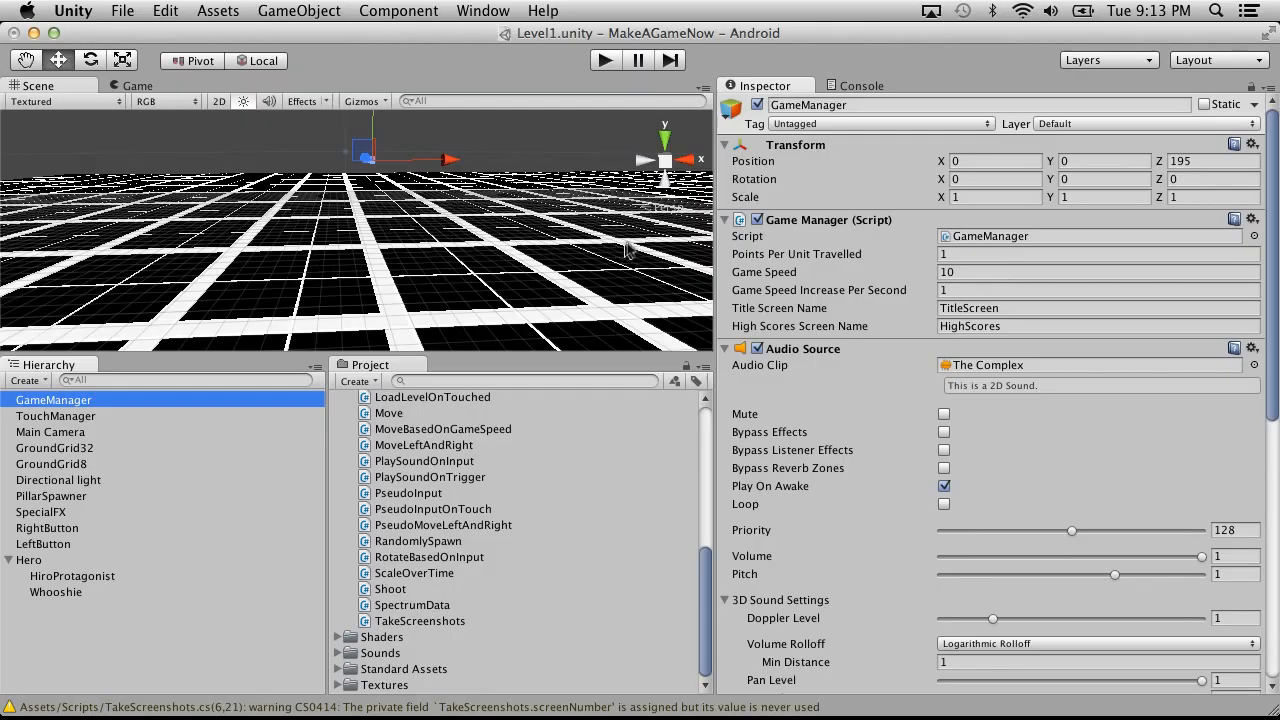
key("super+Tab")
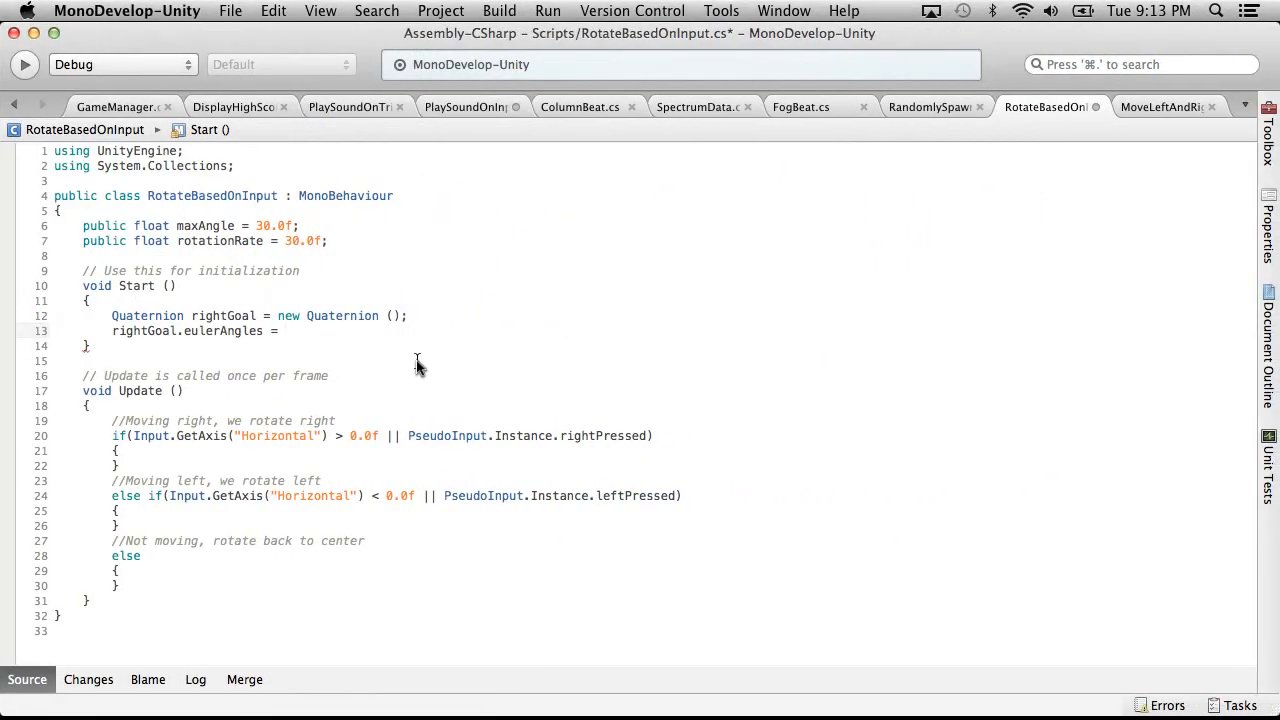
Complete the rightGoal.eulerAngles assignment with new Vector3 (0.0f, 0.0f, maxAngle);
type("(")
key("BackSpace")
type("new Vec")
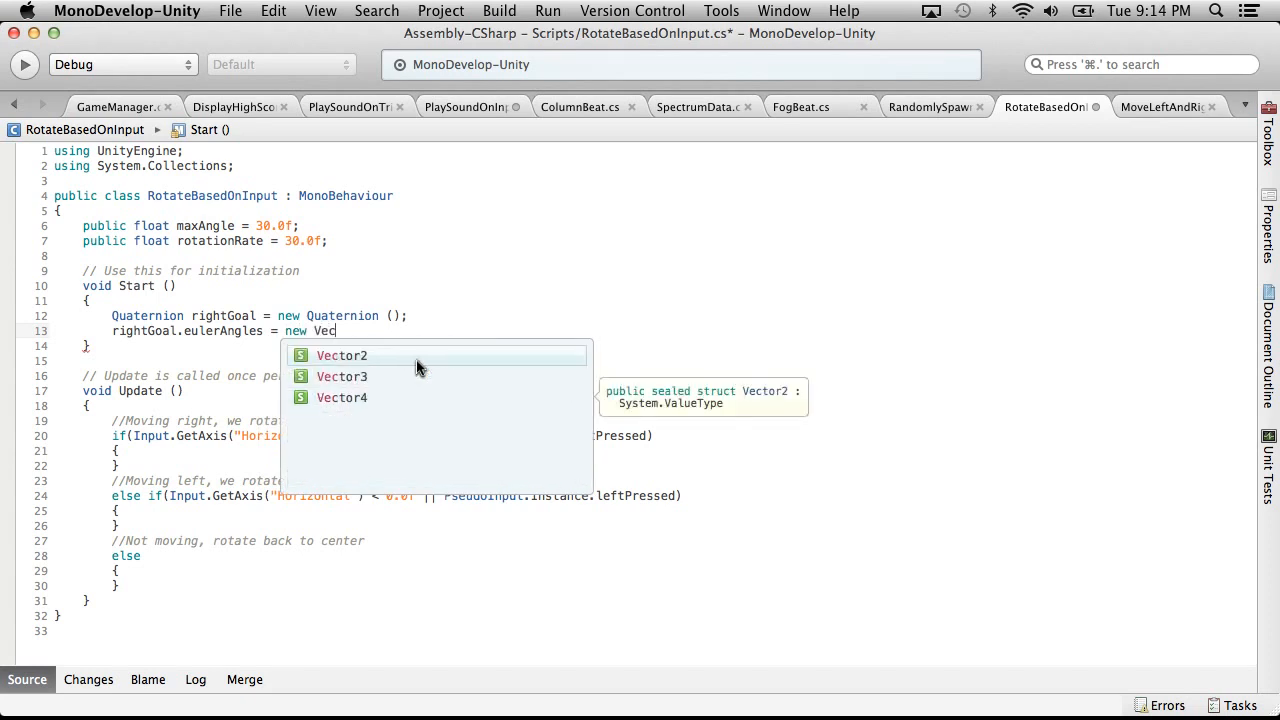
type("tor3(0")
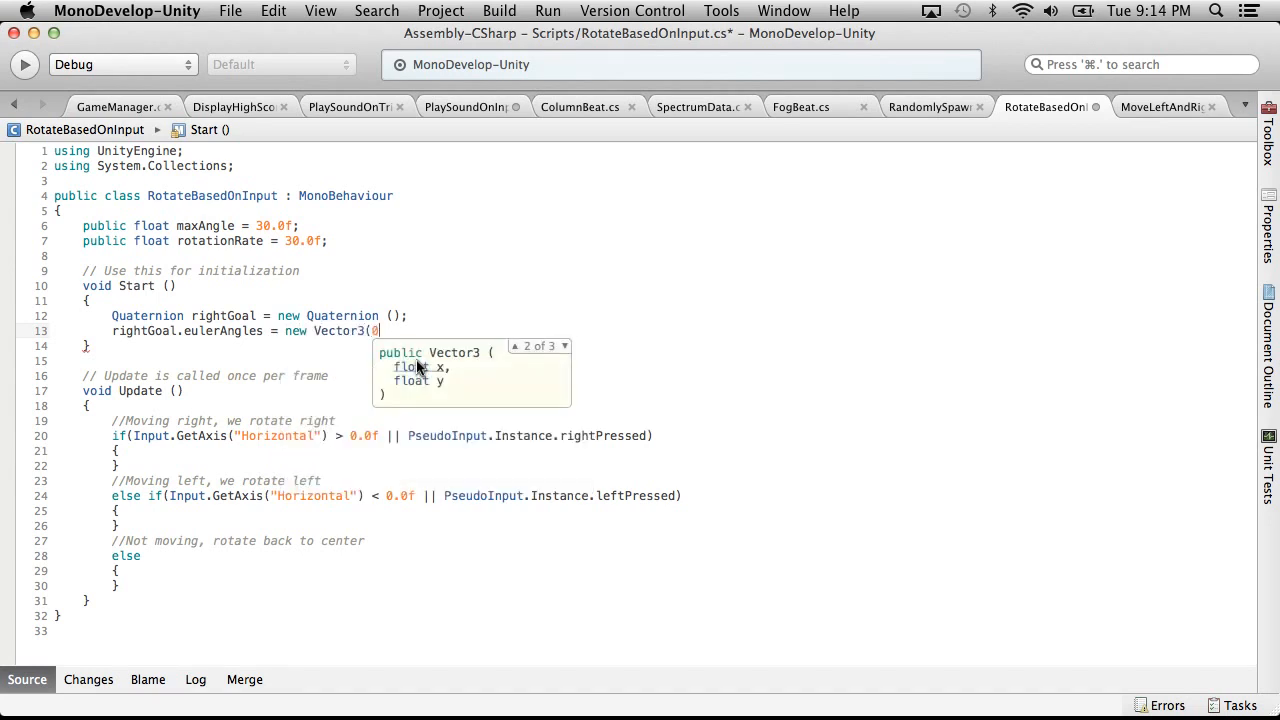
type(".0f,")
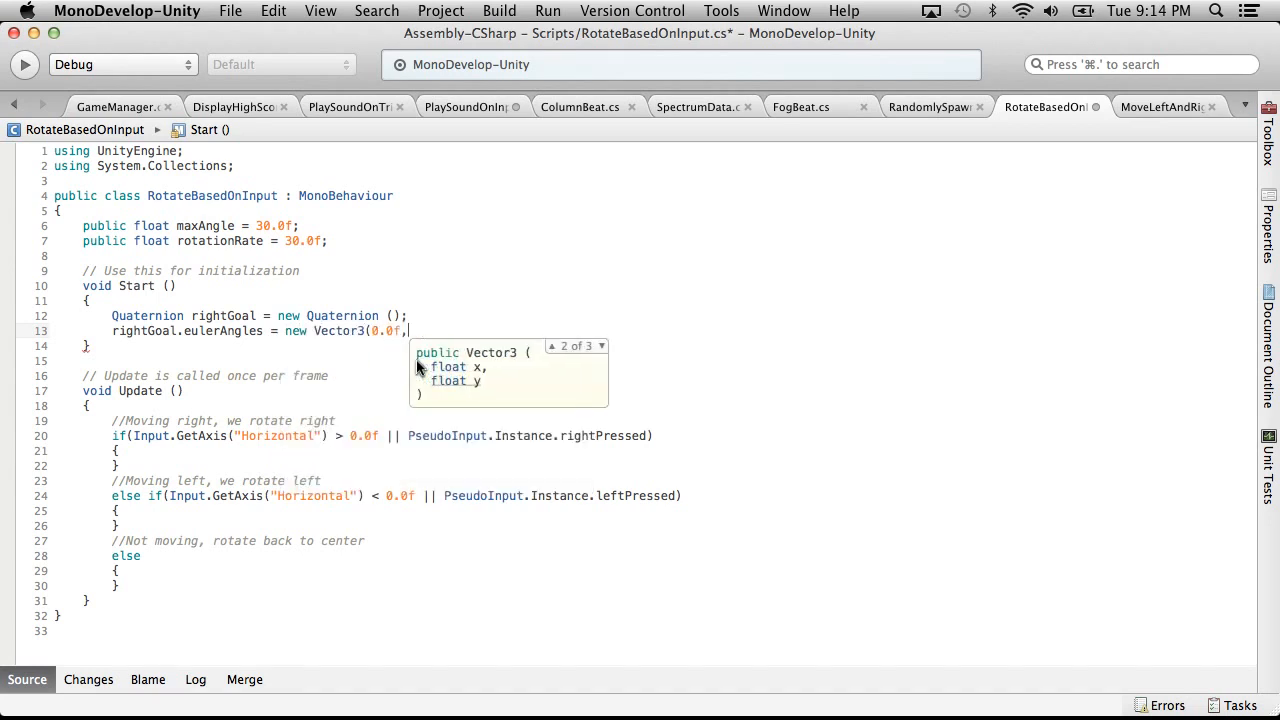
type("0f,0.0f,")
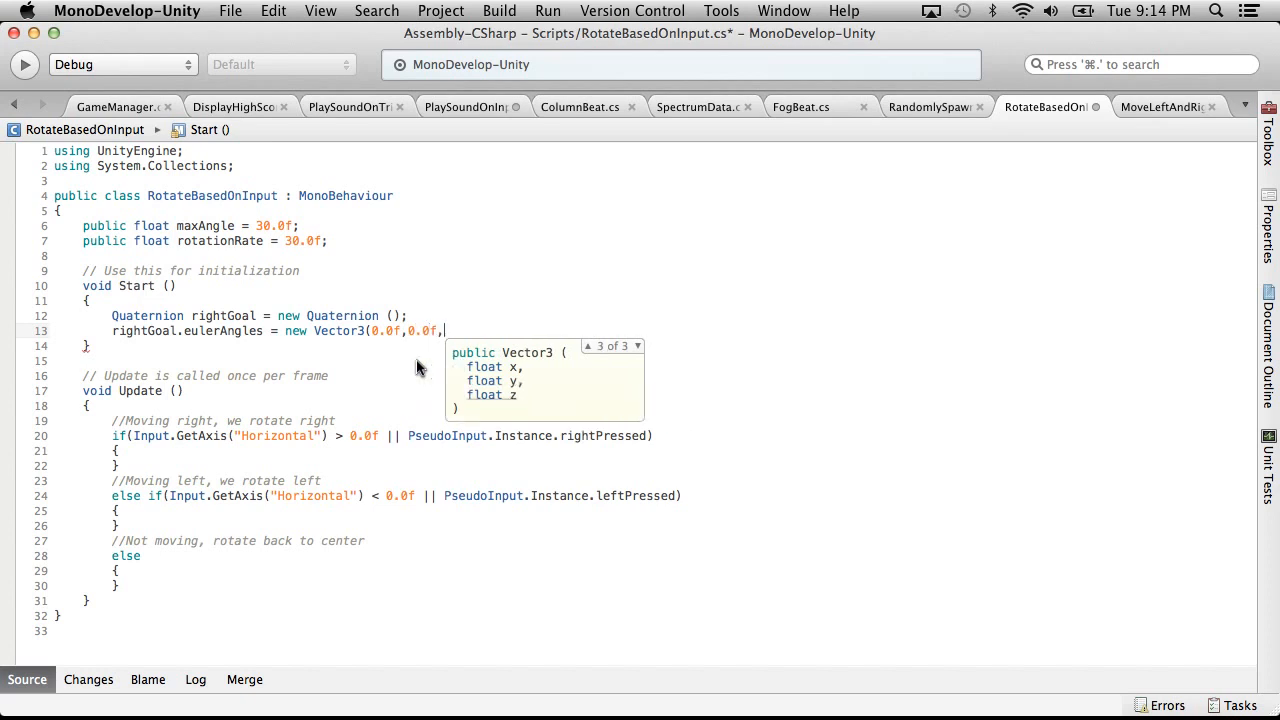
type("maxAngle")
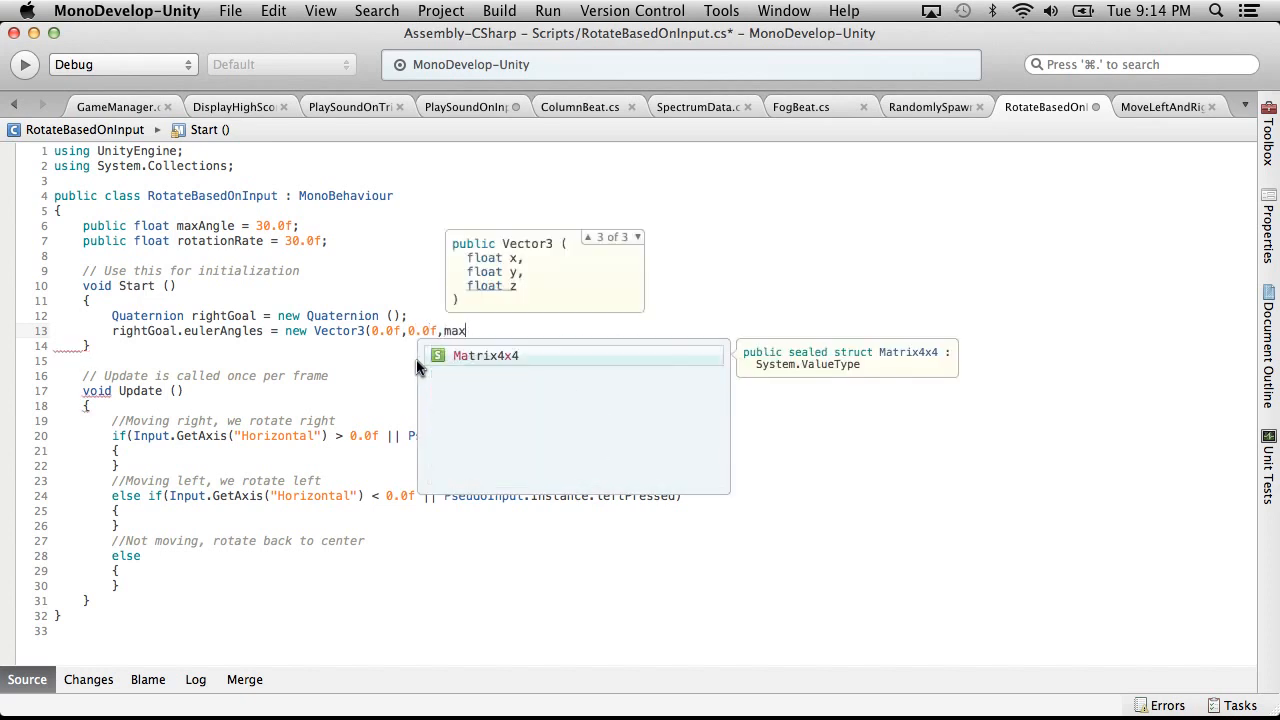
type(";")
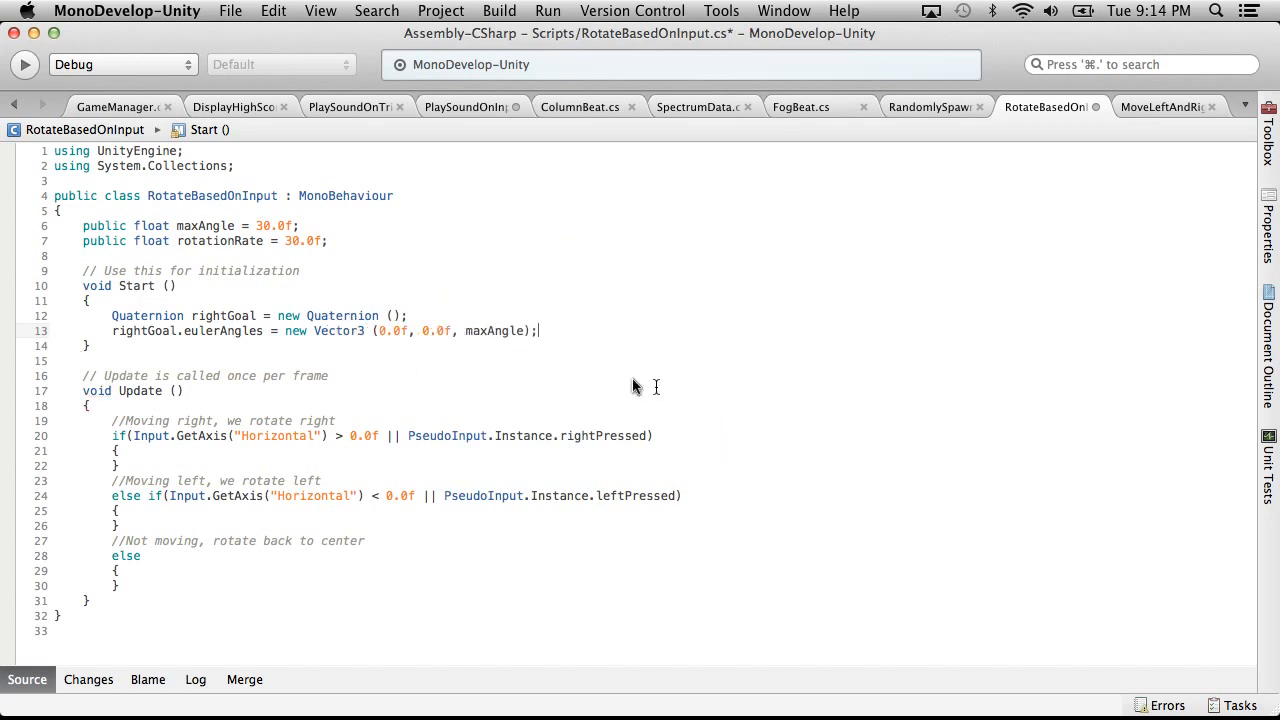
Add the class field private Quaternion rightGoal = new Quaternion(); below rotationRate, using a copy of the declaration in Start
left_click_drag(602, 338, 3, 323)
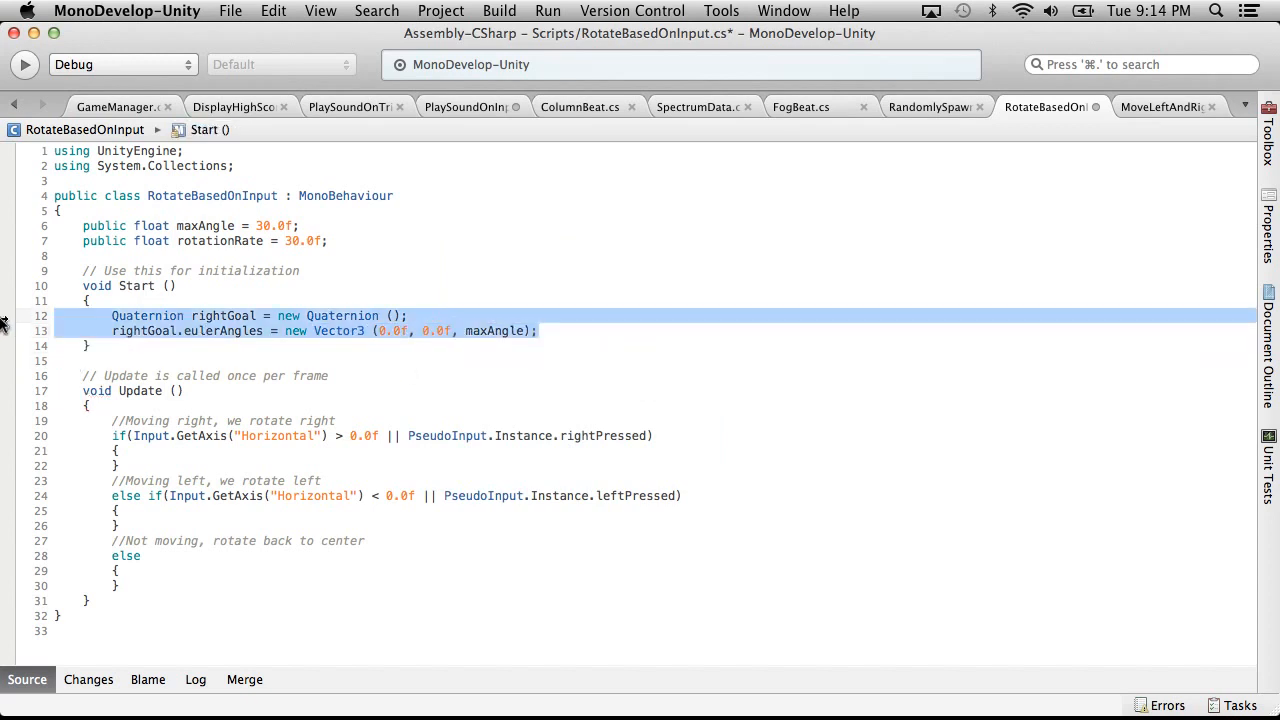
left_click_drag(408, 316, 112, 318)
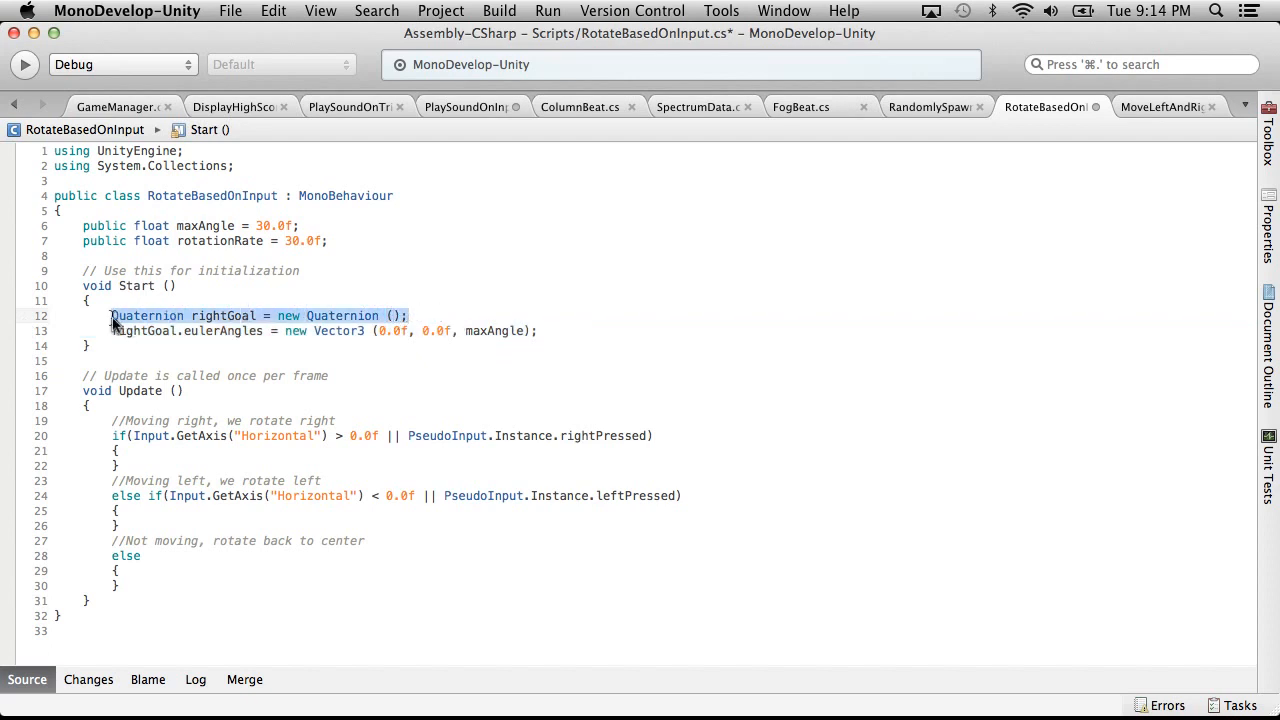
left_click(400, 244)
key("Return")
key("Return")
type("p")
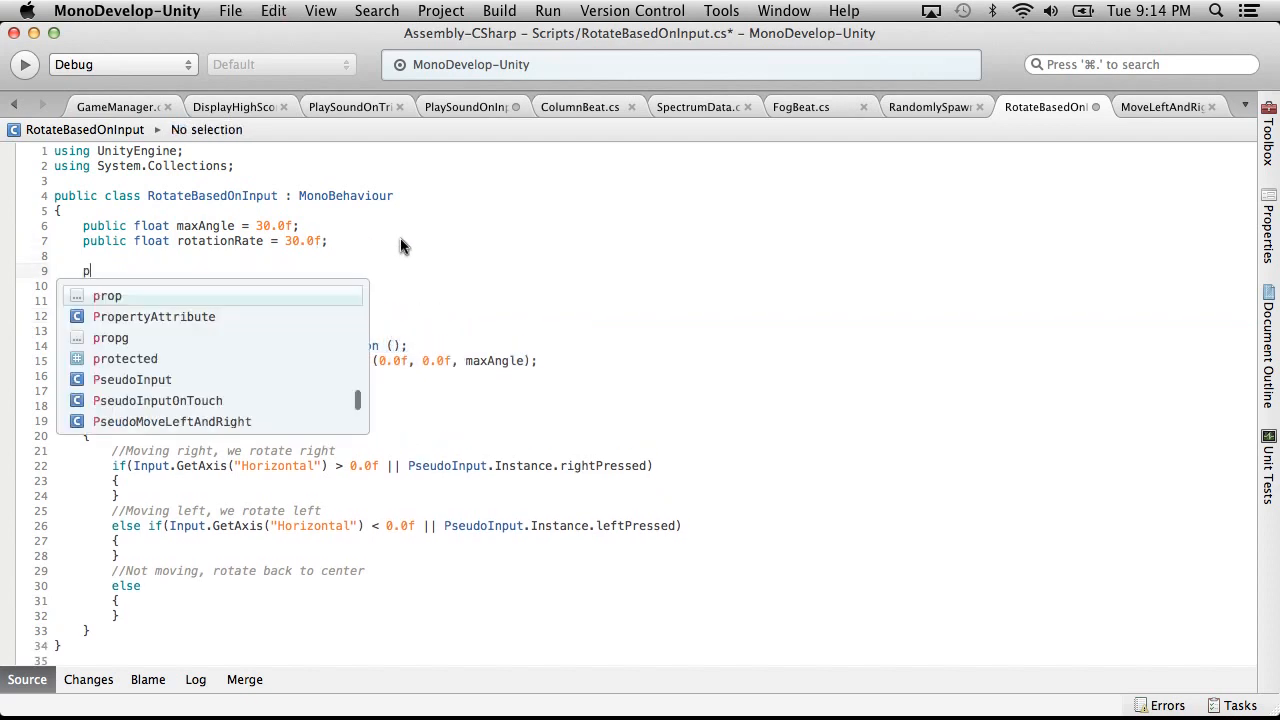
type("rivate")
type("Quaternion rightGoal = new Quaternion ();")
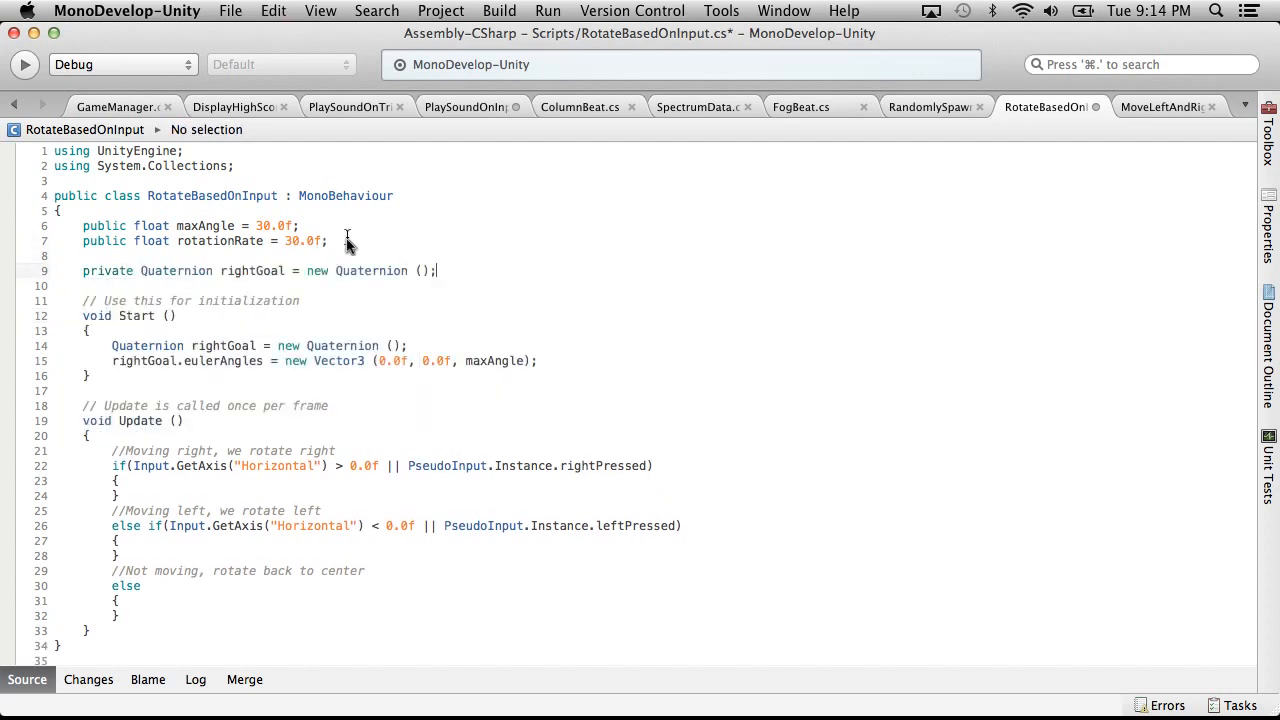
key("Left")
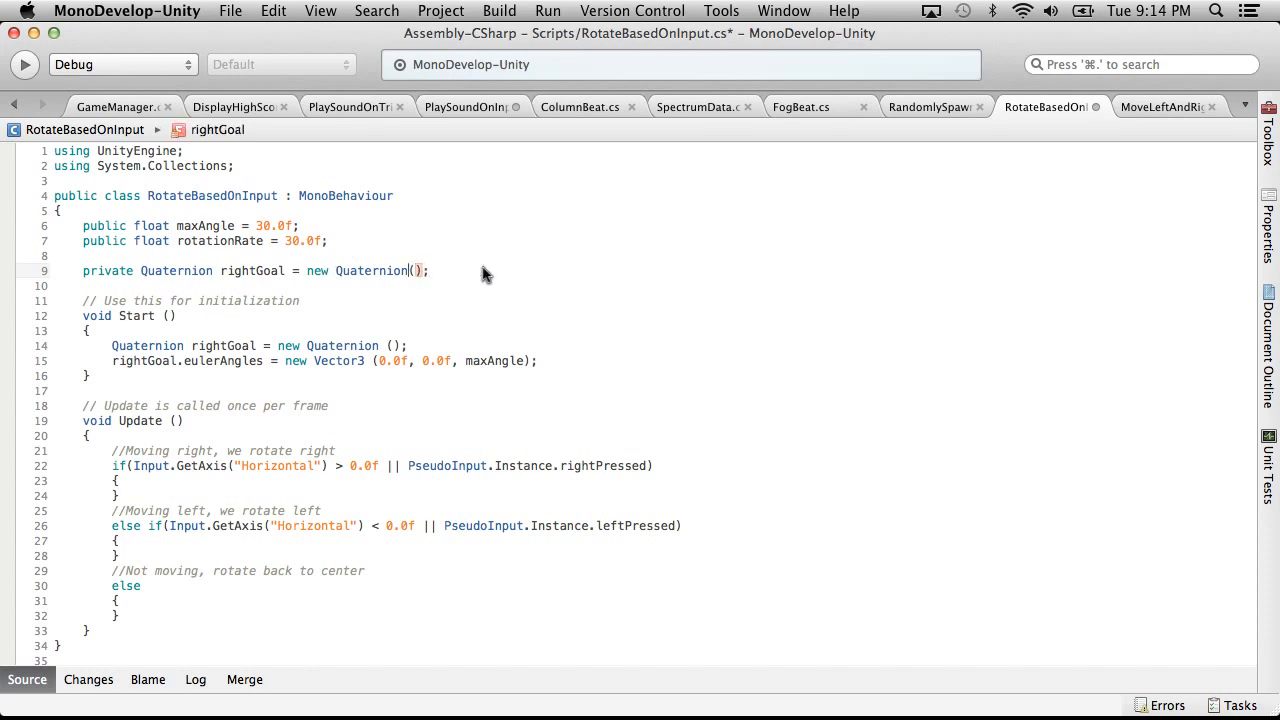
key("Return")
key("BackSpace")
key("Right")
Duplicate the private rightGoal field on the line below and rename the copy to leftGoal
left_click_drag(445, 268, 14, 258)
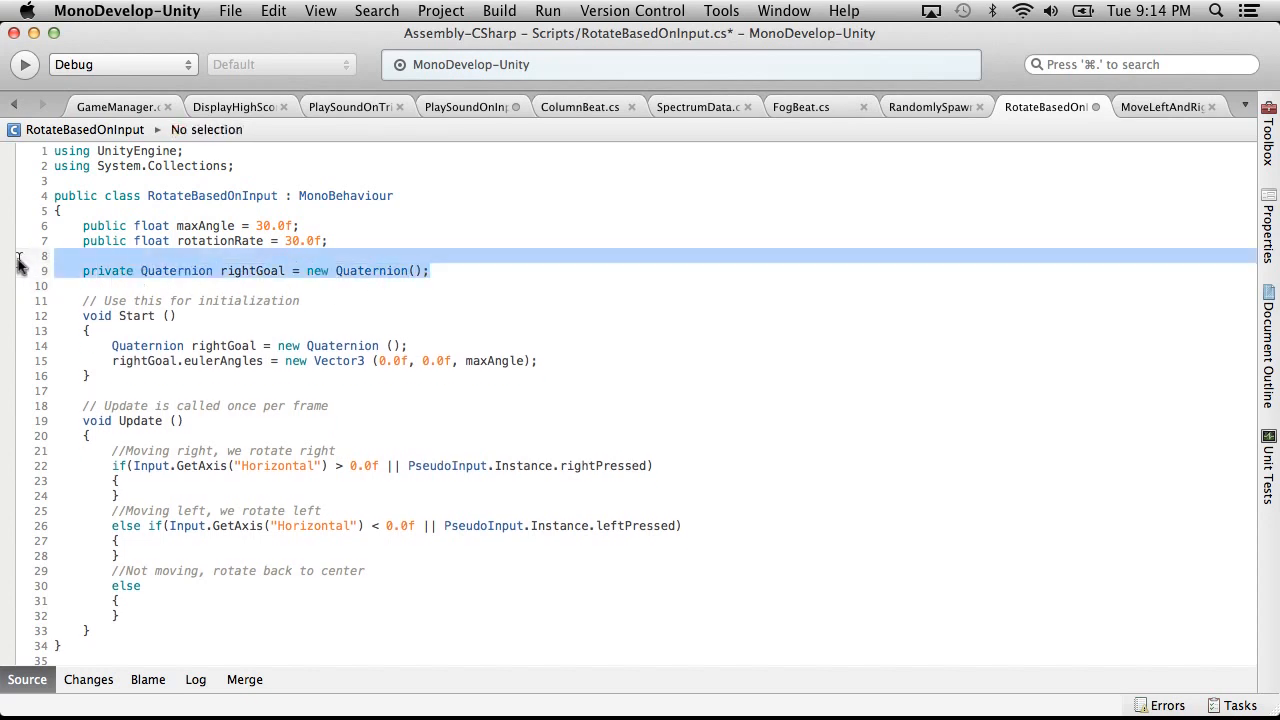
left_click(470, 271)
key("Return")
type("private Quaternion rightGoal = new Quaternion();")
left_click(257, 287)
key("BackSpace")
key("BackSpace")
key("BackSpace")
key("BackSpace")
key("BackSpace")
type("left")
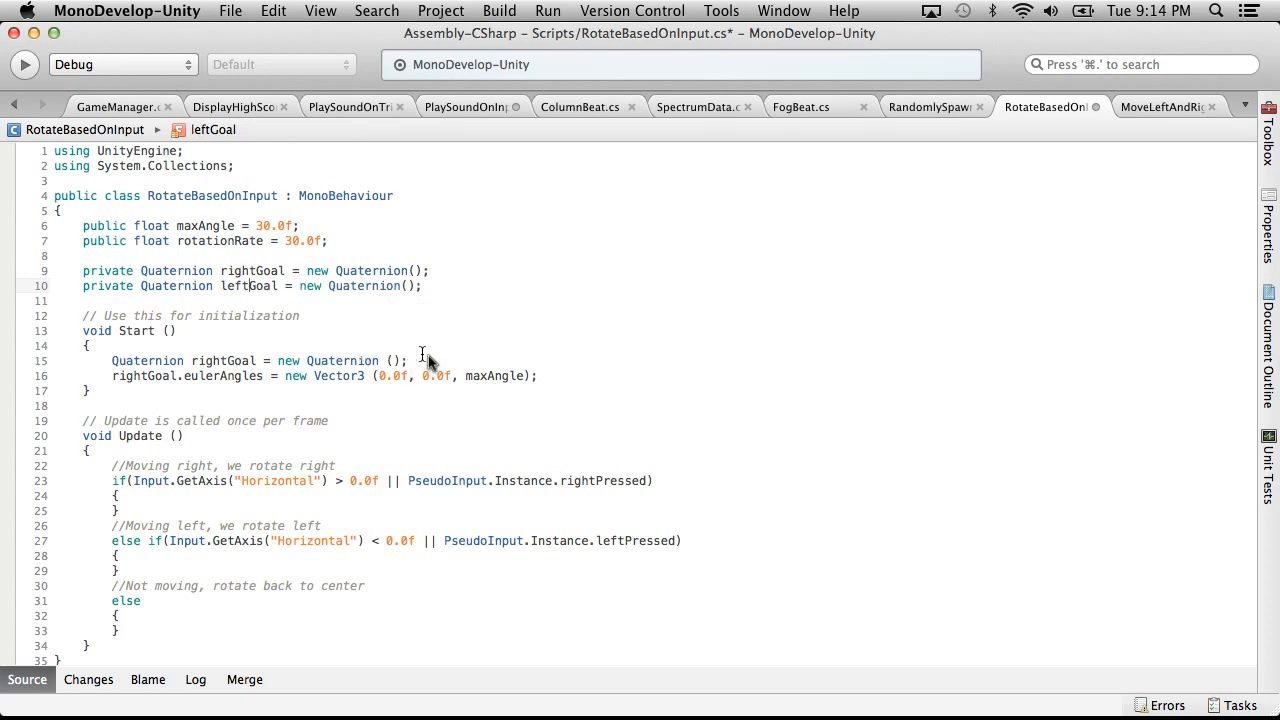
Delete the local rightGoal declaration line from Start
left_click_drag(414, 362, 52, 361)
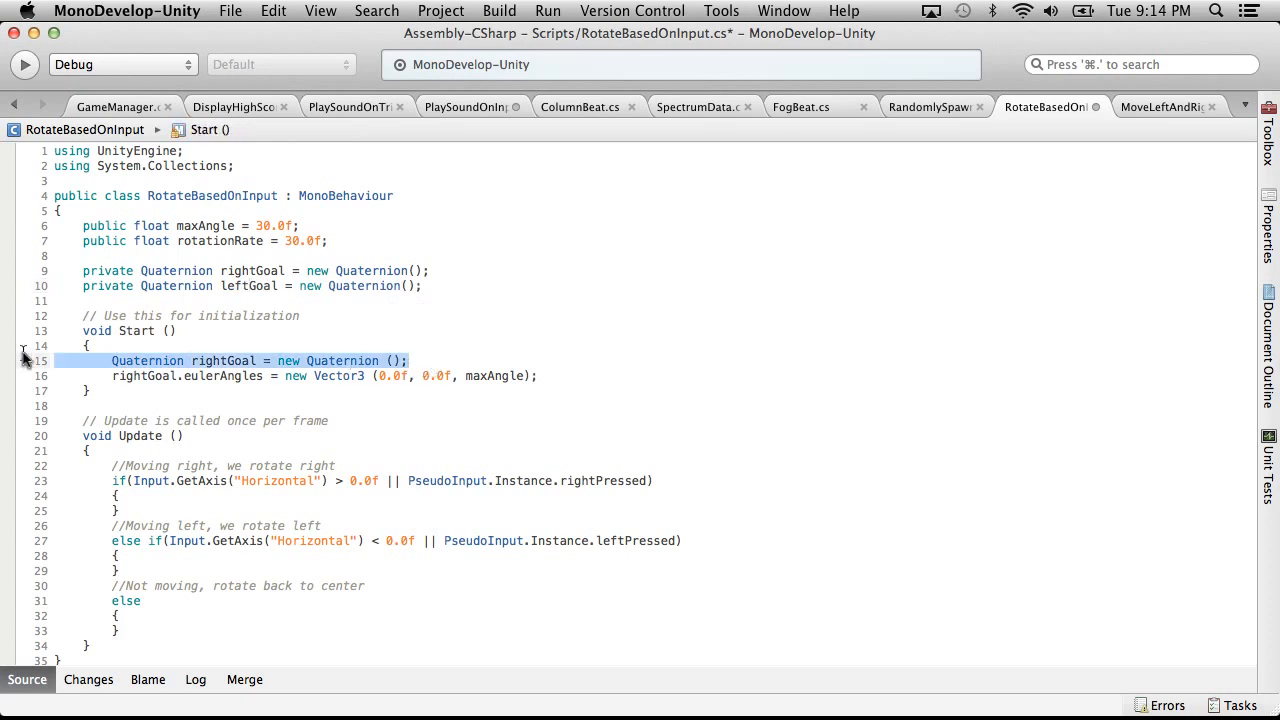
key("BackSpace")
key("BackSpace")
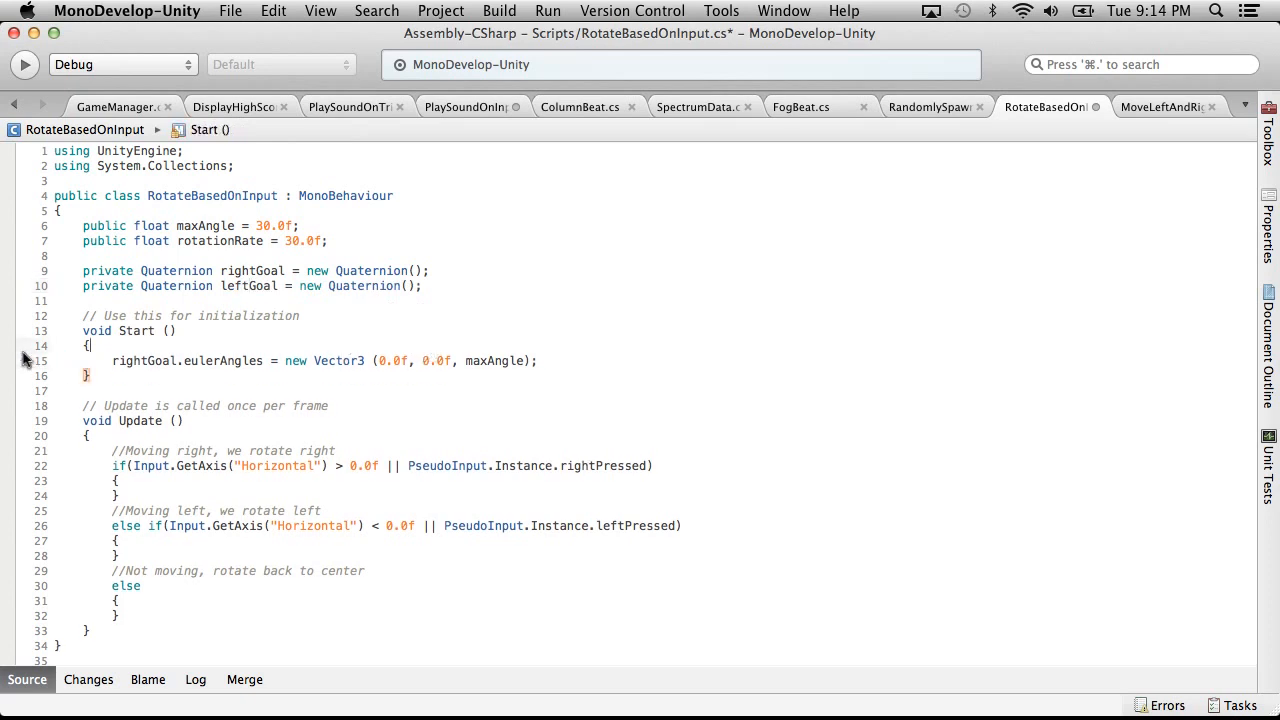
Below the rightGoal assignment in Start, set leftGoal.eulerAngles to new Vector3 (0.0f, 0.0f, -maxAngle);
left_click(575, 363)
key("Return")
type("lef")
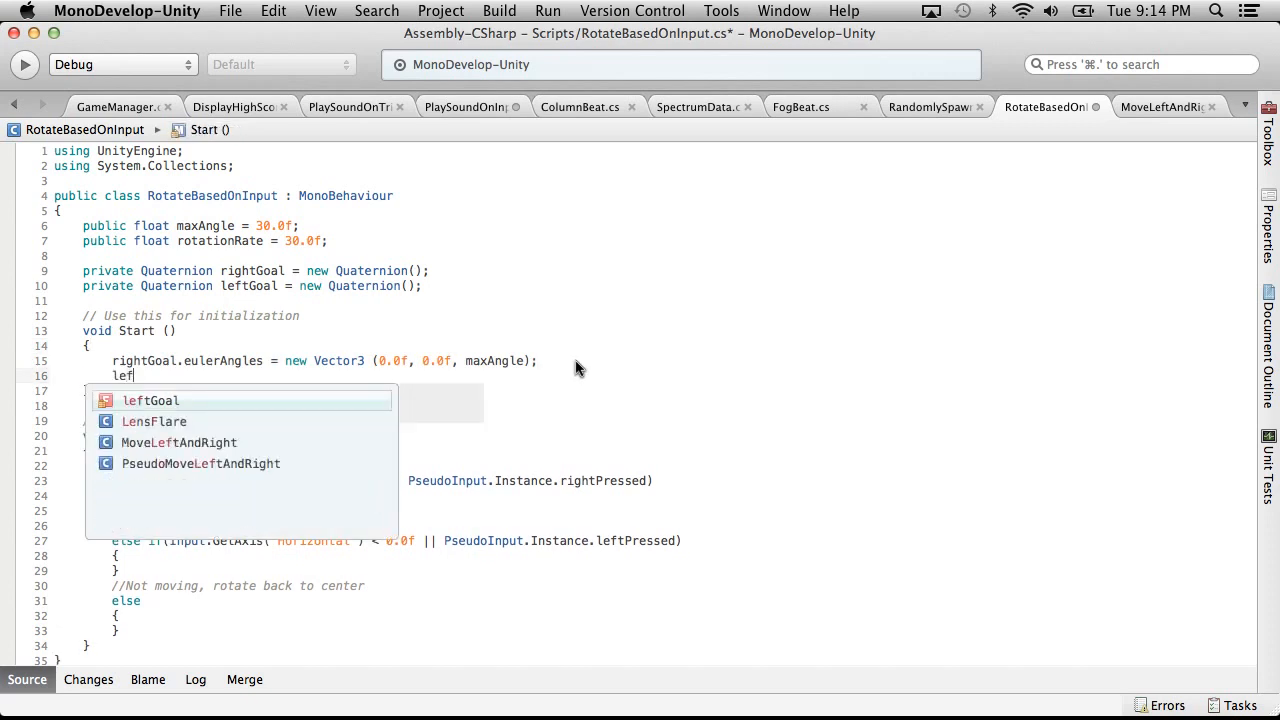
type("tGoal.eulerAngles =")
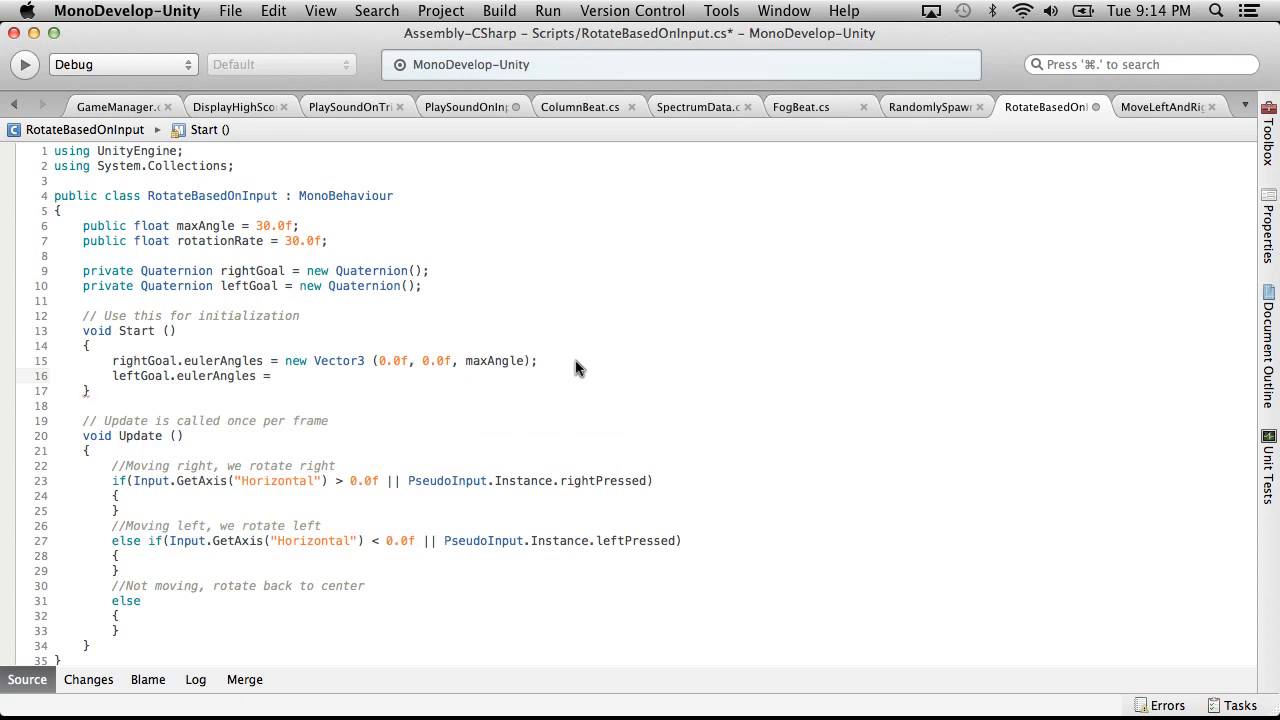
left_click_drag(540, 362, 284, 366)
key("super+c")
left_click(290, 376)
key("super+v")
left_click(459, 375)
type("-")
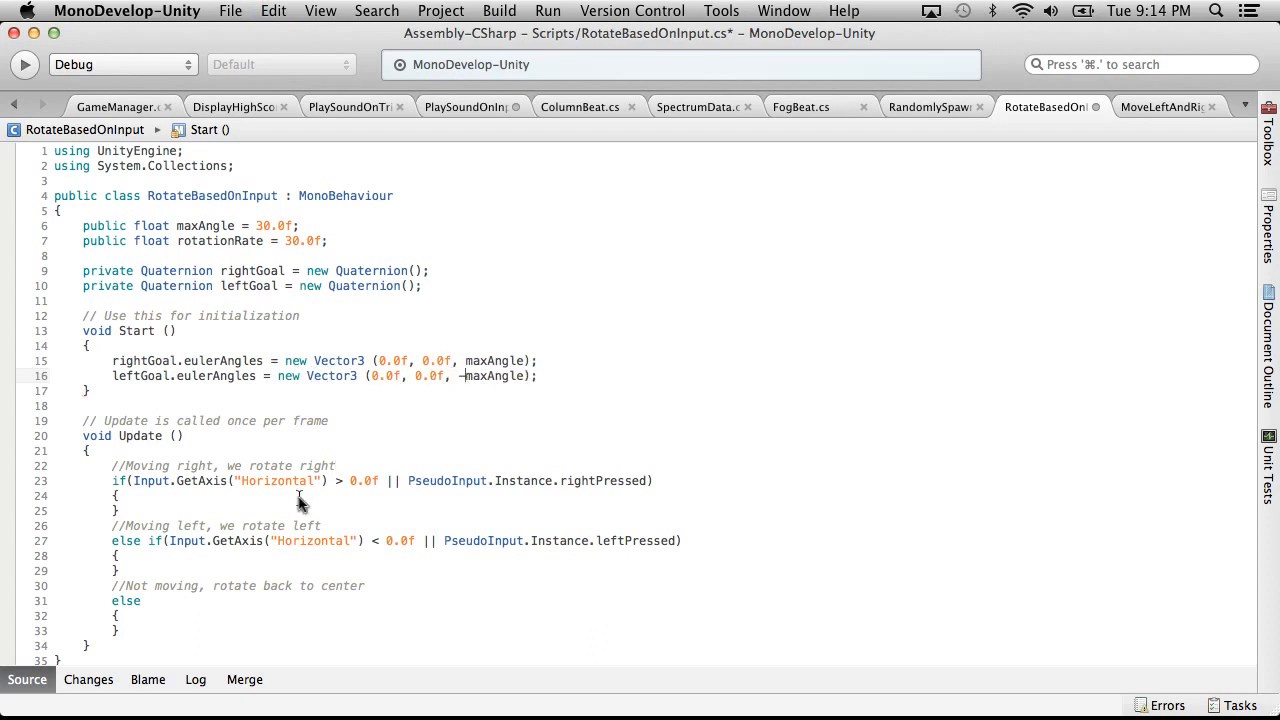
Open an empty line inside the braces of the moving-right if block in Update
left_click(222, 496)
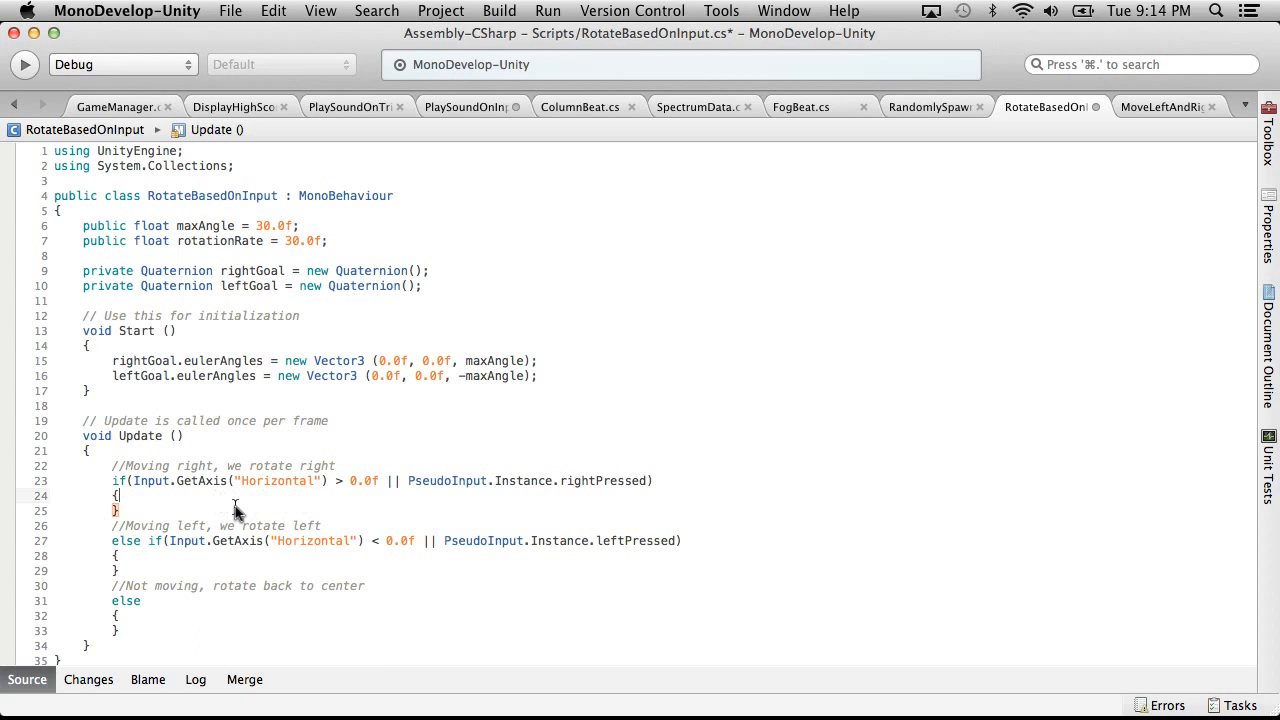
key("Return")
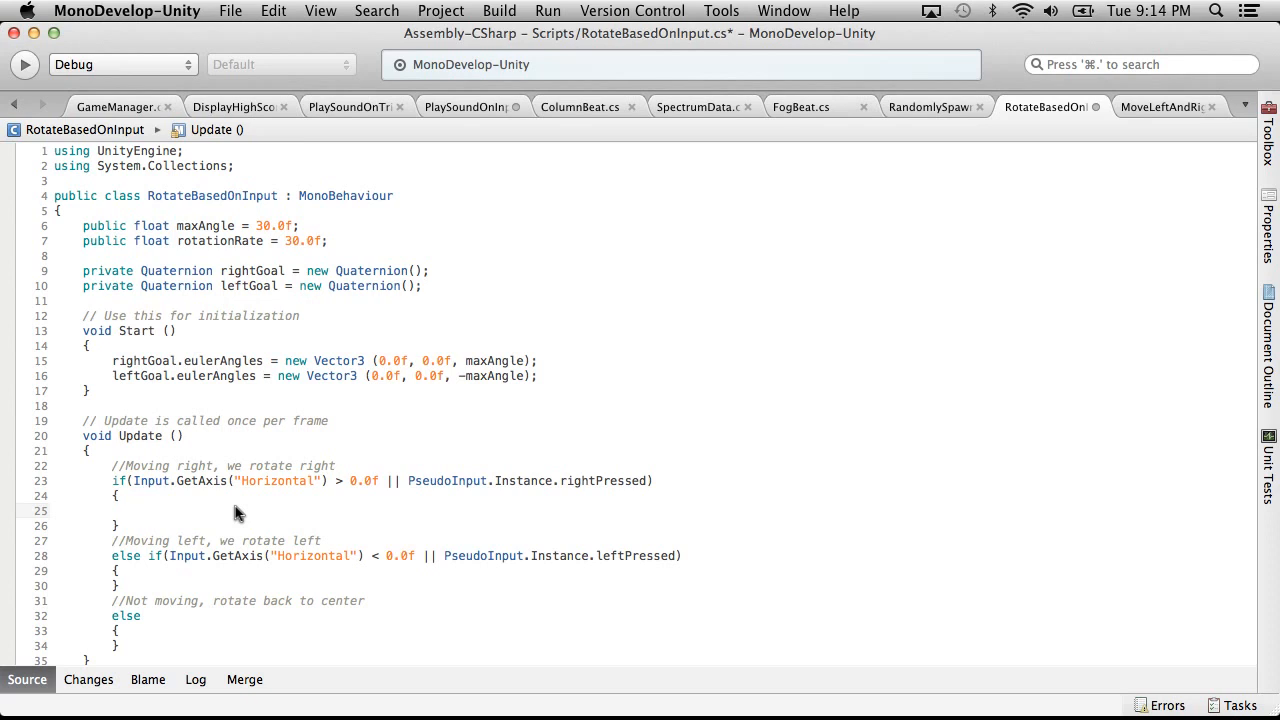
type("righ")
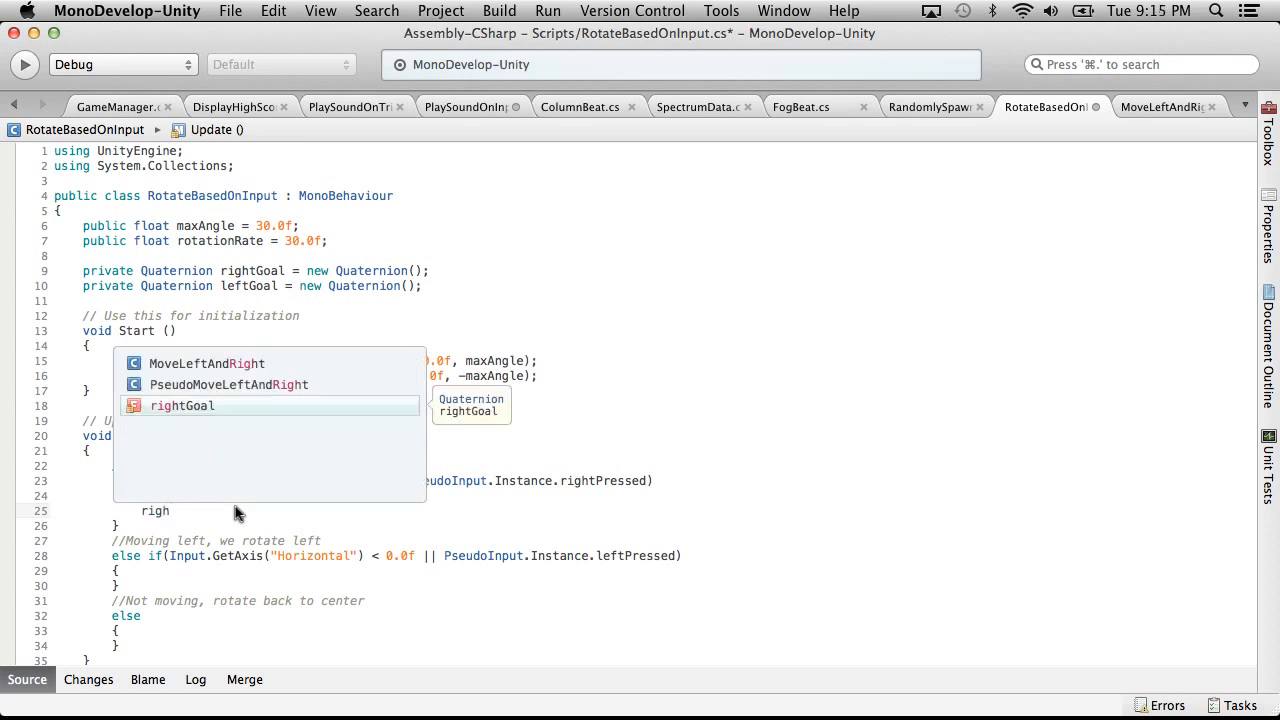
key("BackSpace")
key("BackSpace")
key("BackSpace")
key("BackSpace")
Inside the moving-right if block, start the assignment transform.rotation = Quaternion.RotateTowards( with an open argument list
type("trans")
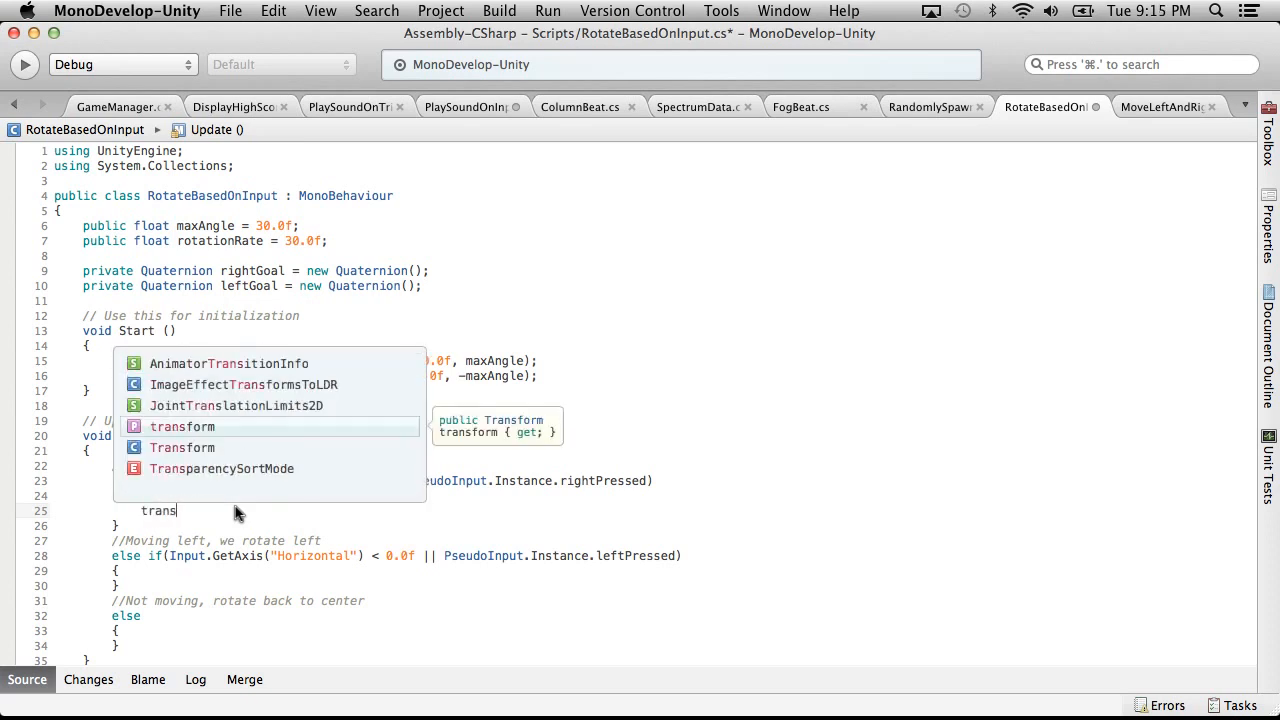
type("form.ro")
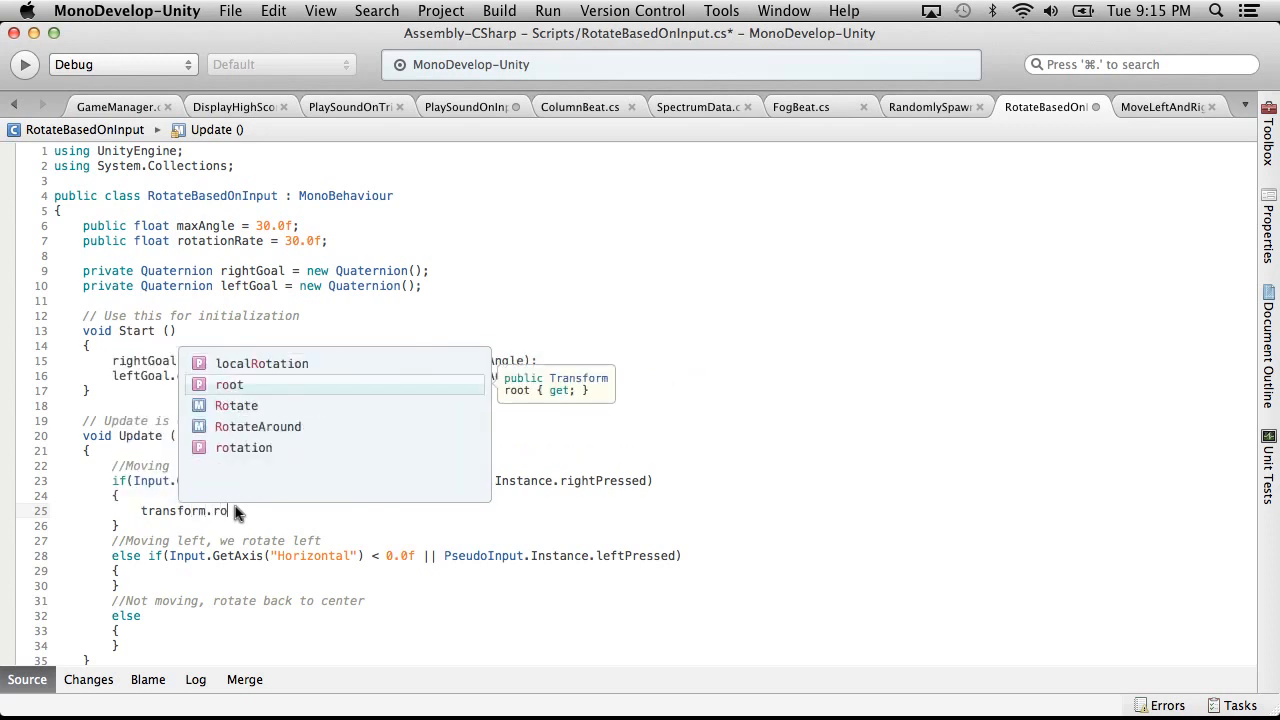
key("Down")
key("Down")
key("Down")
key("Return")
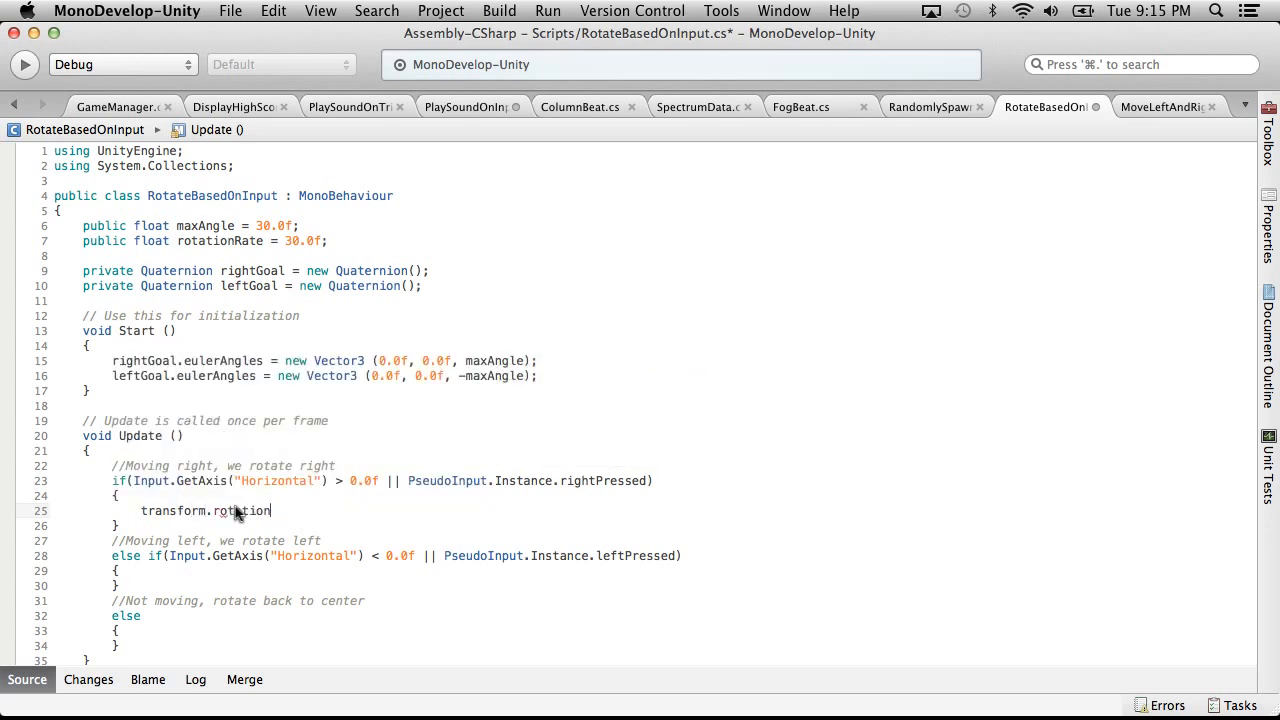
type("= Quaternion.ro")
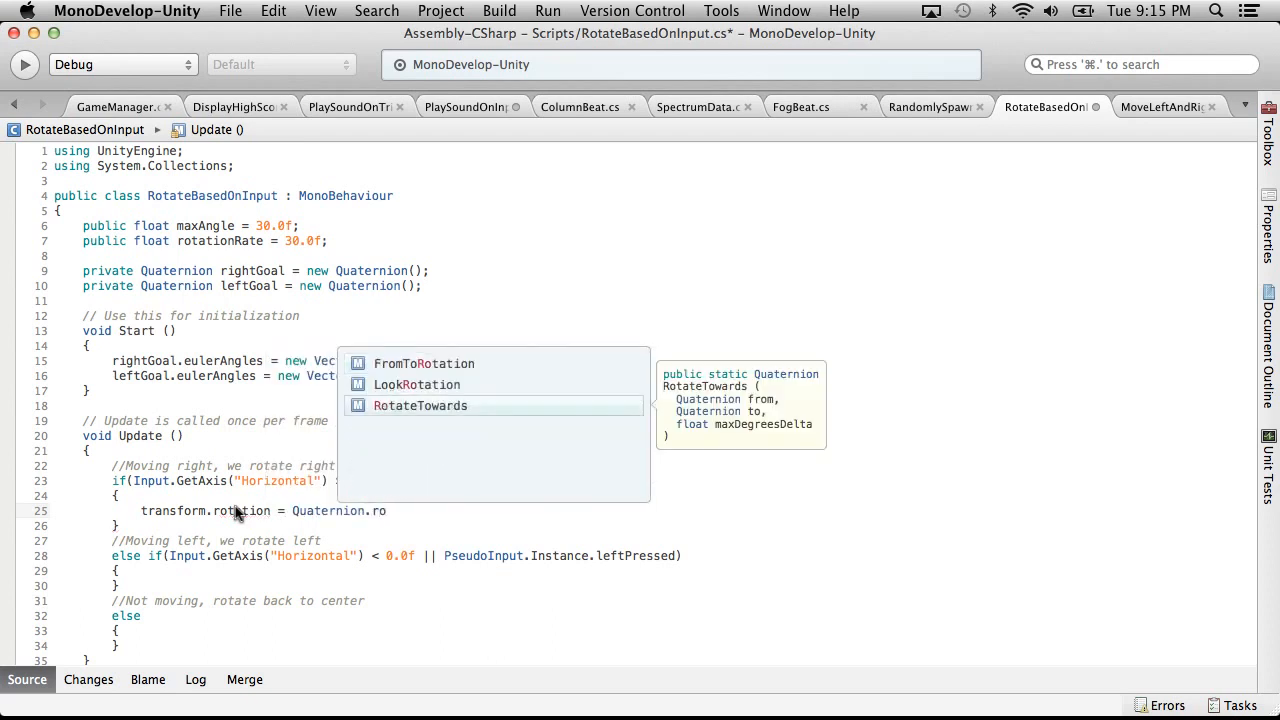
key("Return")
type("(")
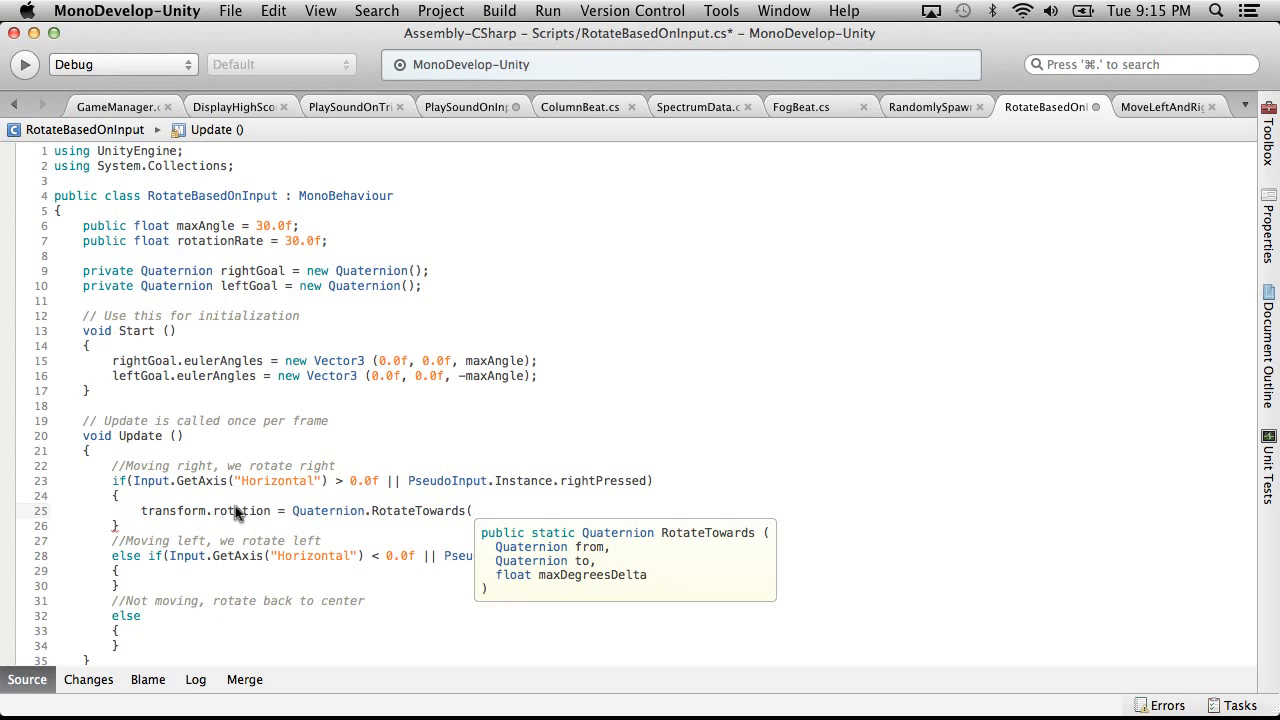
Give RotateTowards the arguments transform.rotation, rightGoal and rotationRate*Time.deltaTime, and close the statement with );
type("transform.")
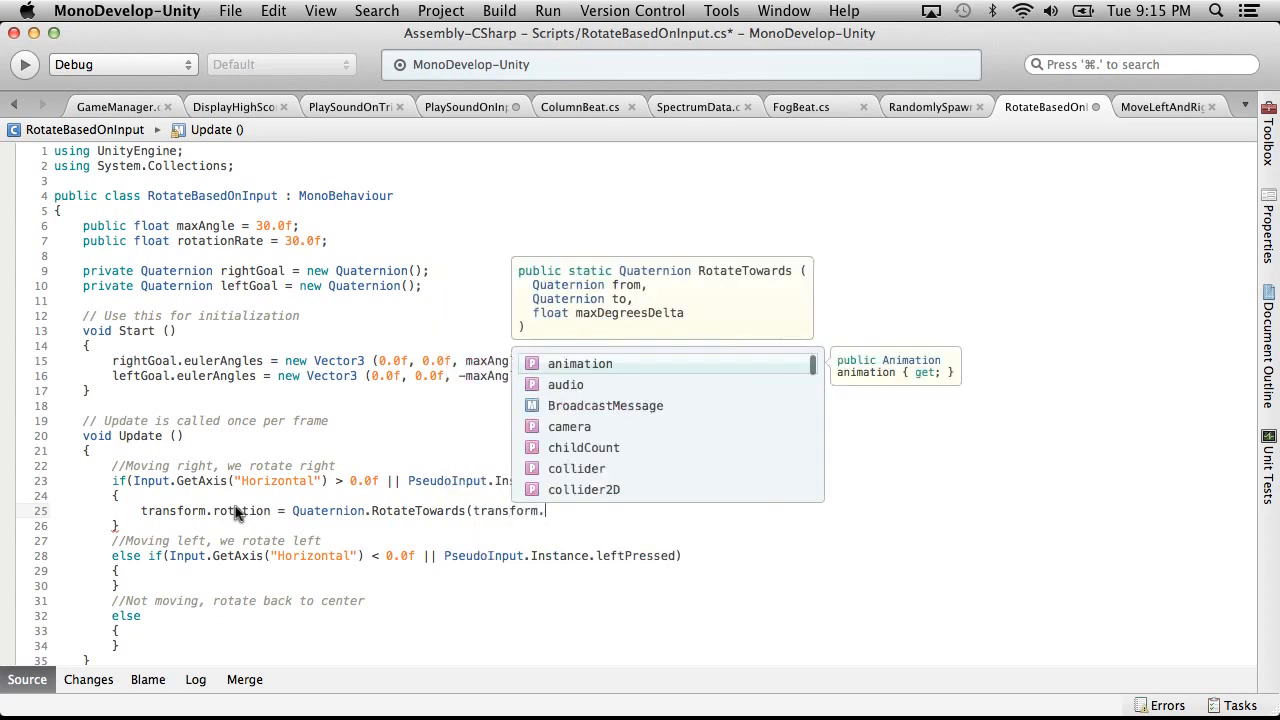
type("ro")
key("Return")
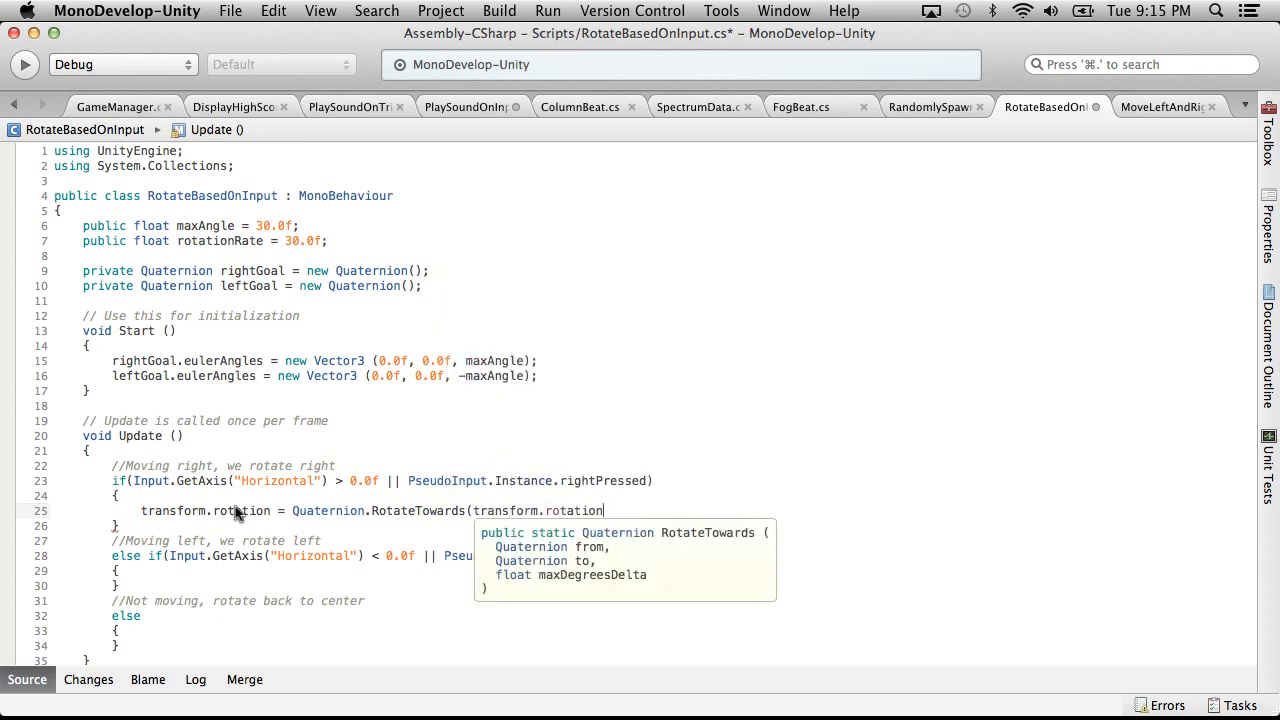
type(",")
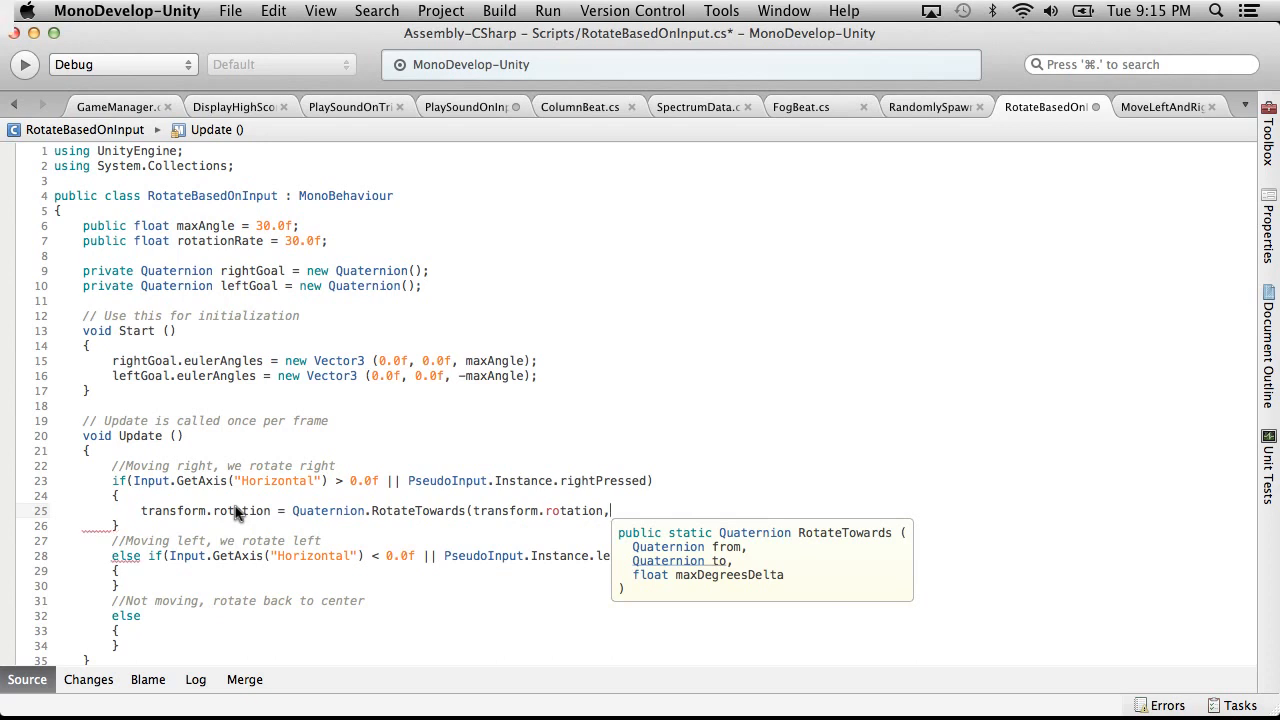
type("rightGo")
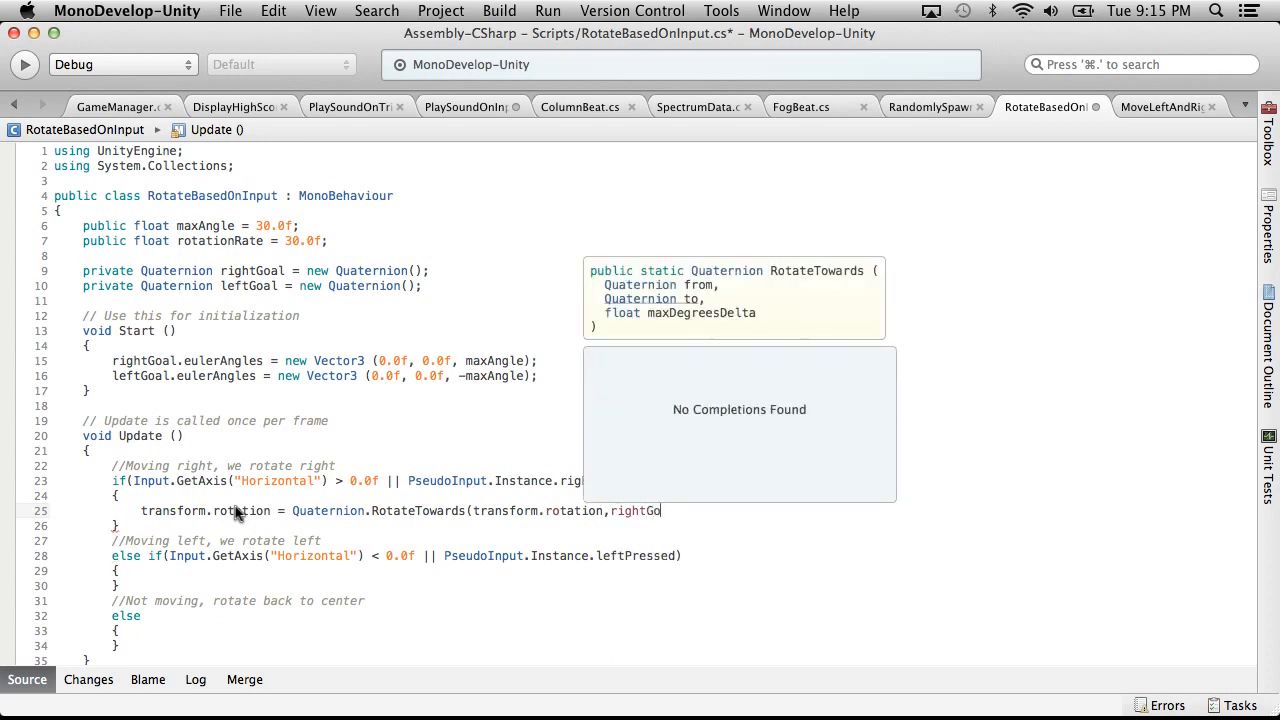
type("al,")
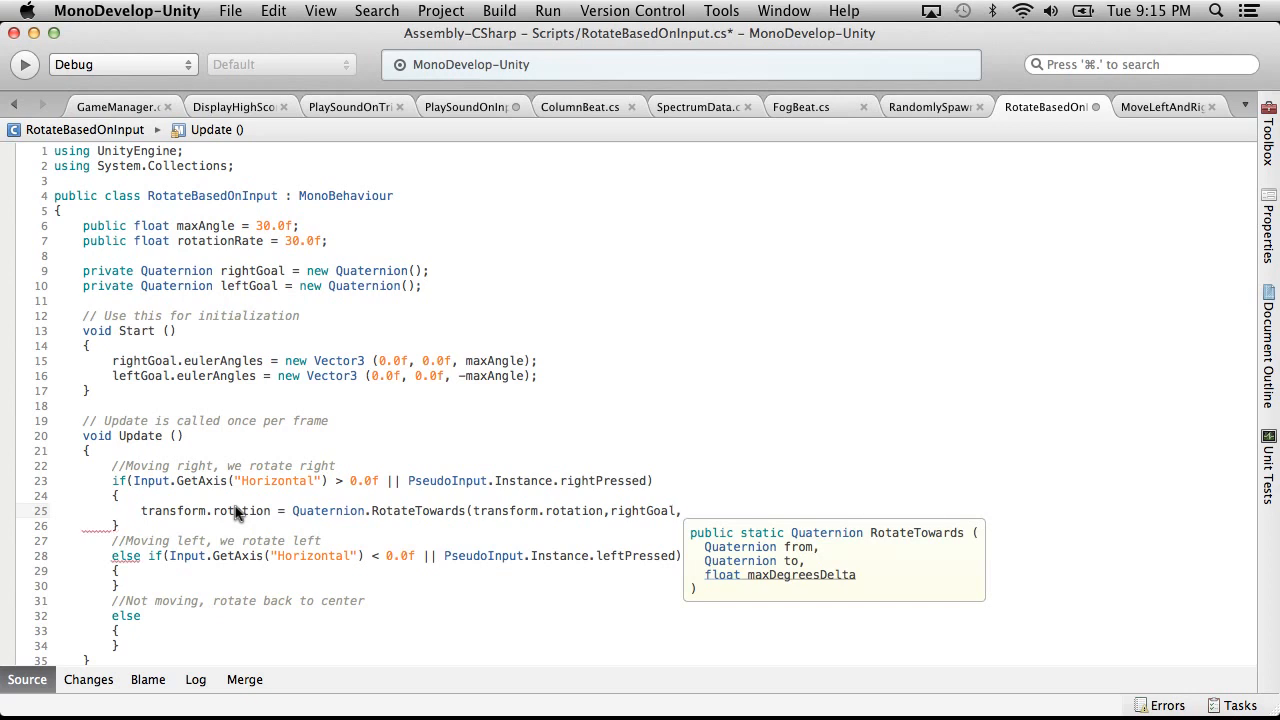
type("rotationra")
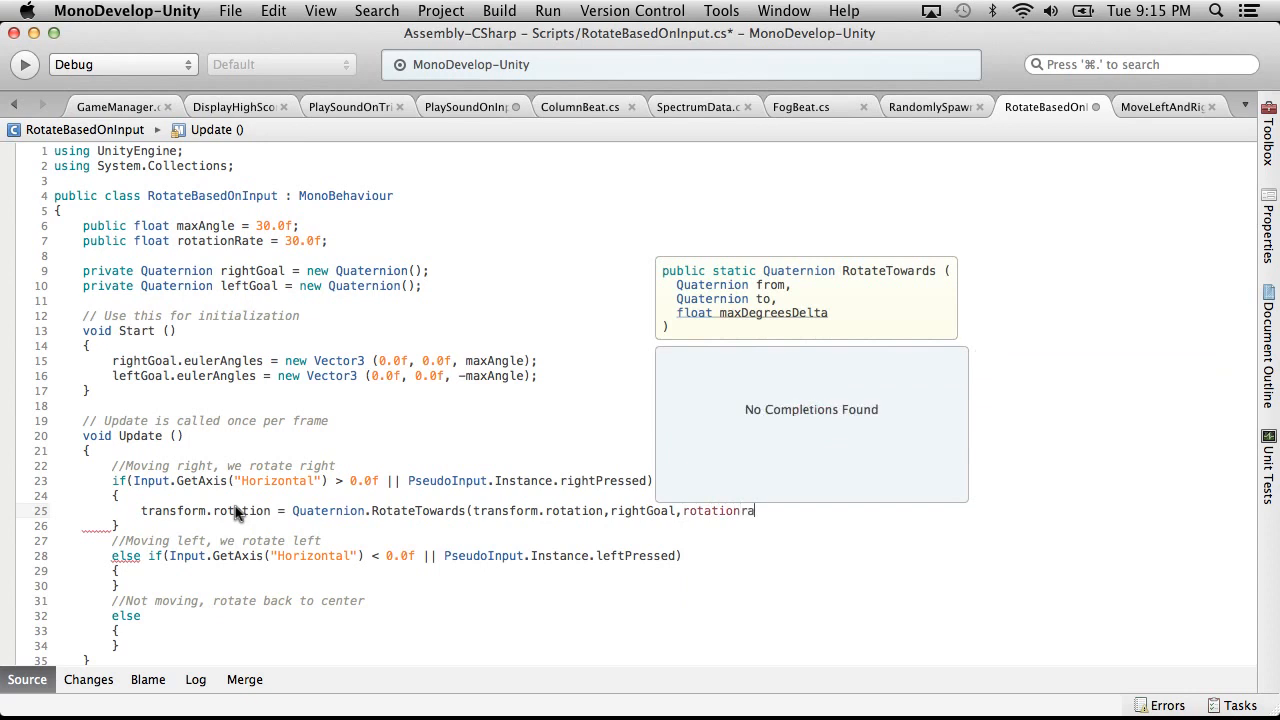
key("BackSpace")
key("BackSpace")
type("Rate ")
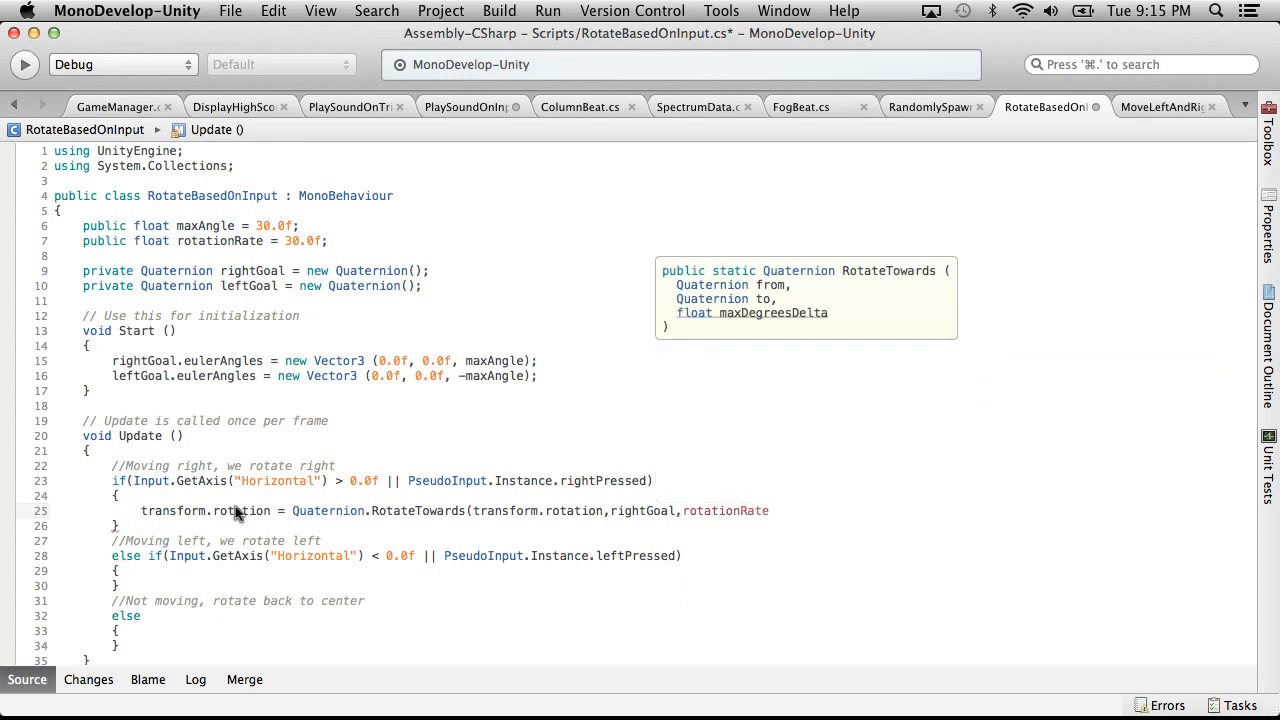
type("Time.del")
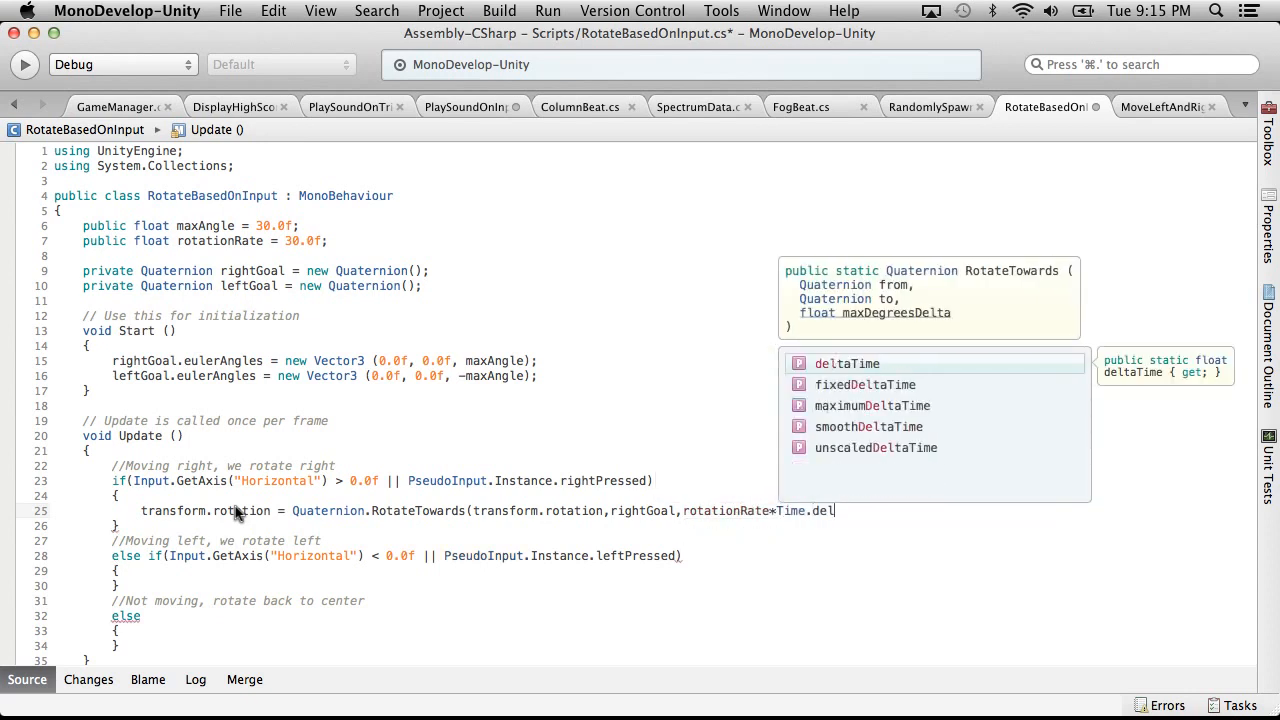
key("Return")
type(");")
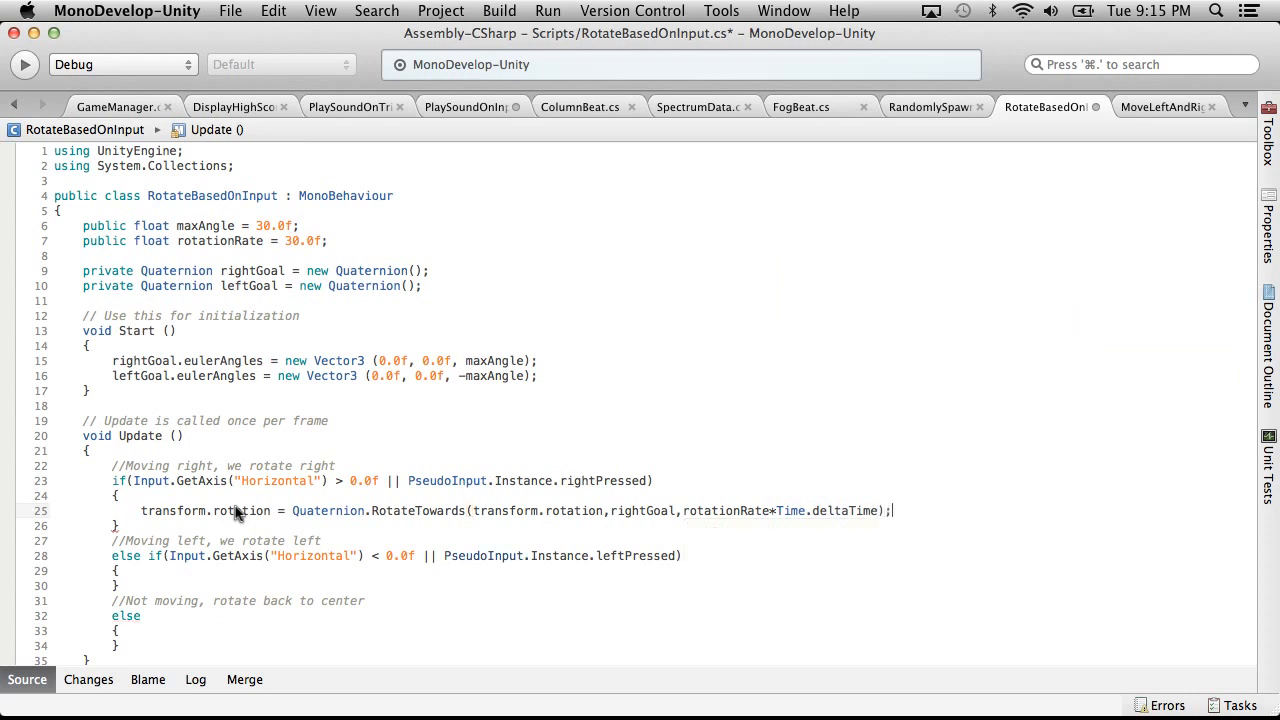
Copy the RotateTowards statement from the moving-right block onto a new line inside the moving-left else if block
left_click_drag(948, 510, 143, 507)
key("super+c")
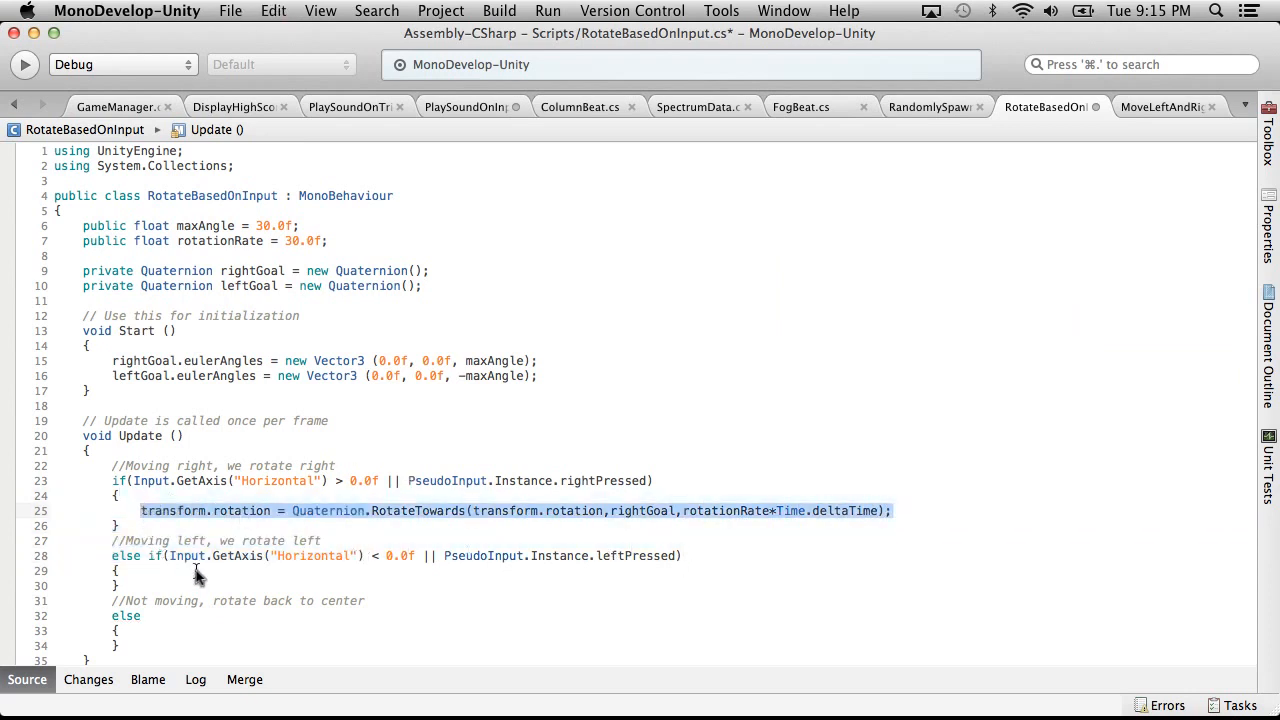
left_click(200, 570)
key("Return")
key("super+v")
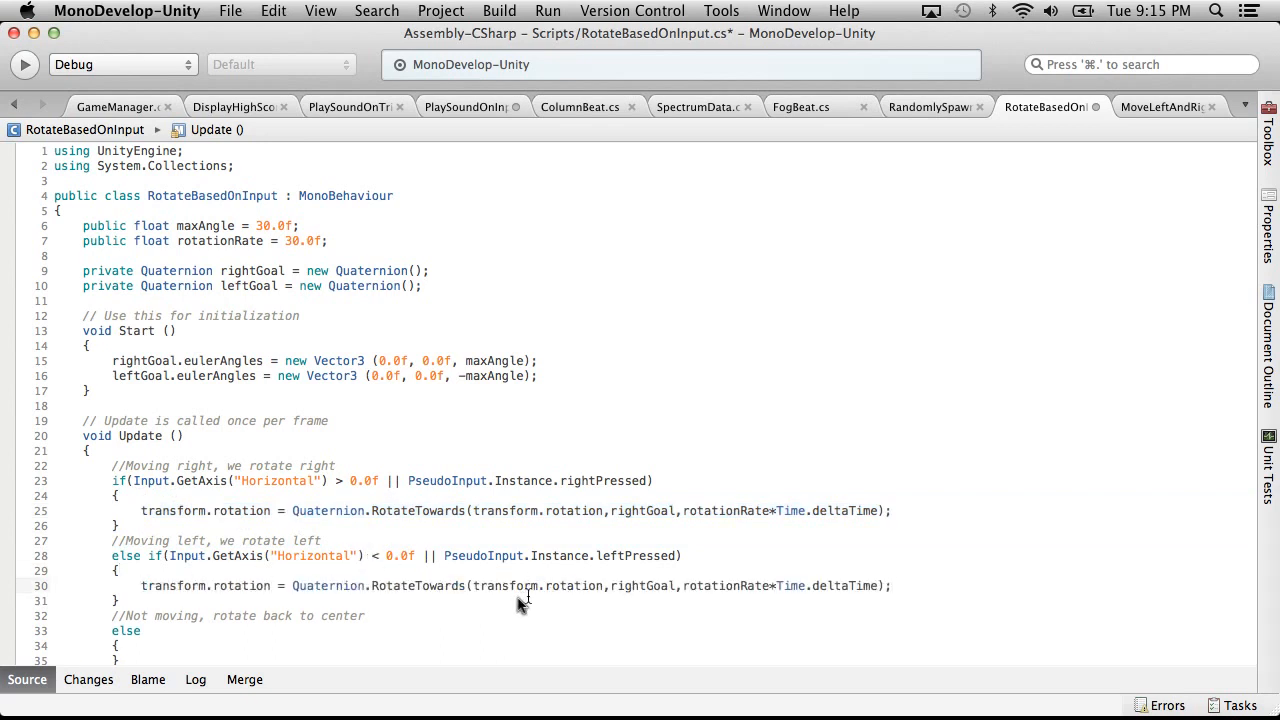
Change rightGoal to leftGoal in the moving-left block's RotateTowards call
left_click(648, 590)
key("BackSpace")
key("BackSpace")
key("BackSpace")
key("BackSpace")
key("BackSpace")
type("left")
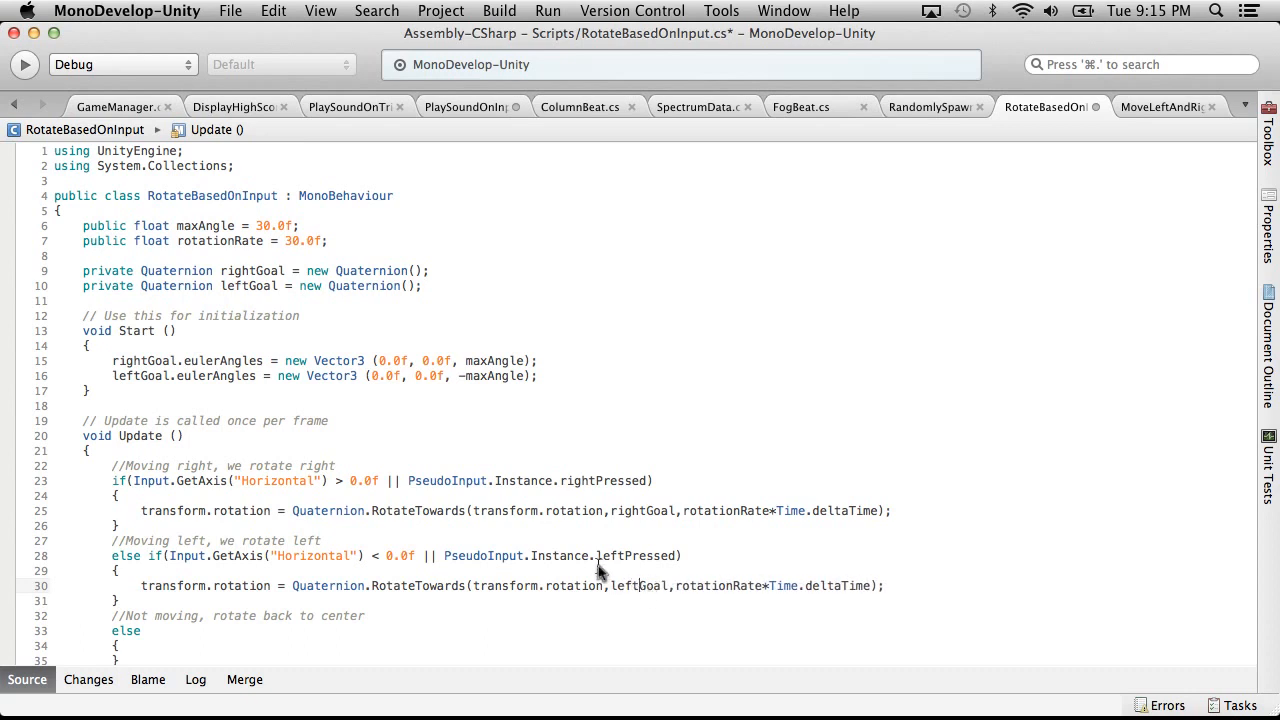
Paste the copied rightGoal RotateTowards statement onto a new line inside the final else block
scroll(400, 615, "down", 1)
left_click(186, 598)
key("Return")
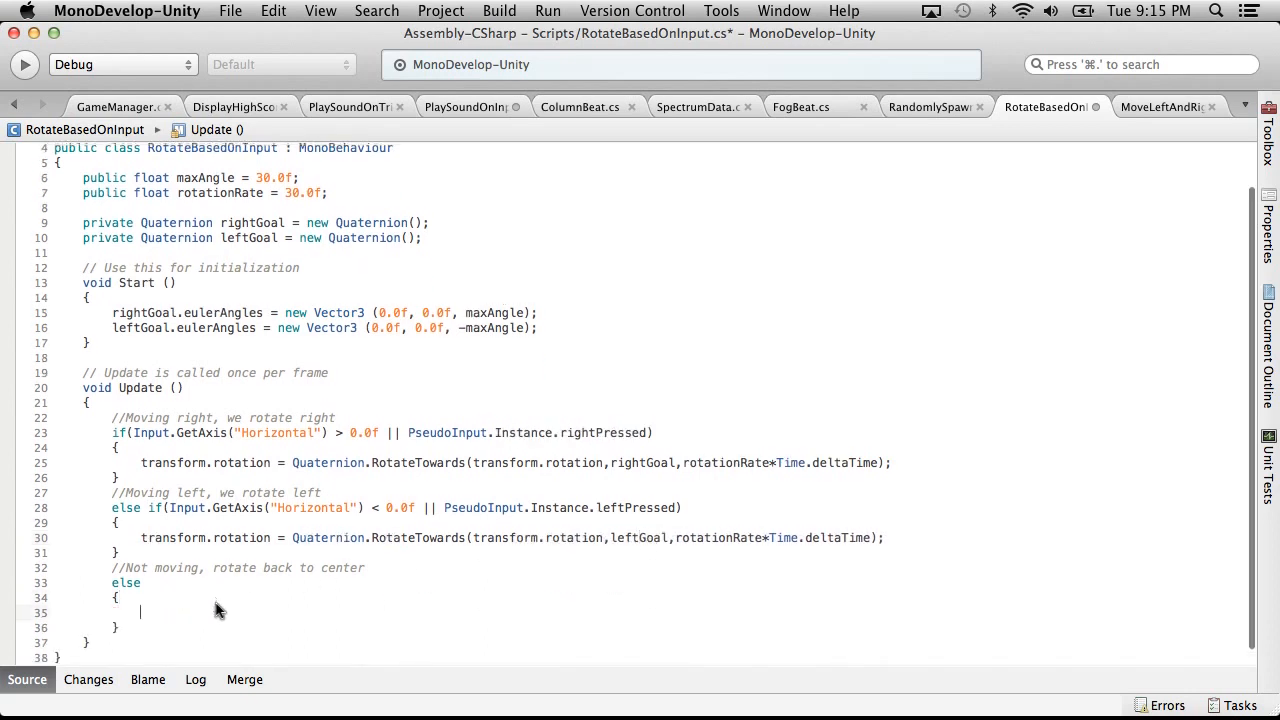
key("super+v")
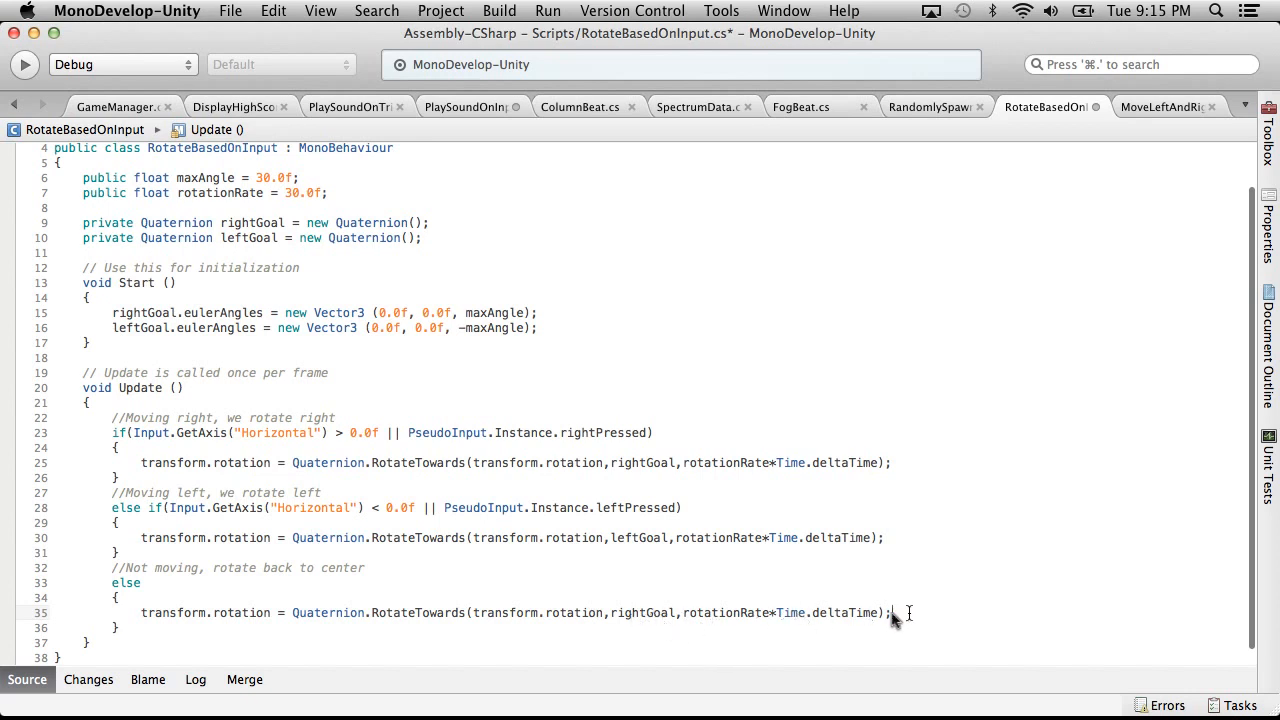
In the else block's RotateTowards call, replace rightGoal with Quaternion.Euler(Vector3.zero) as the target rotation
left_click_drag(877, 613, 617, 618)
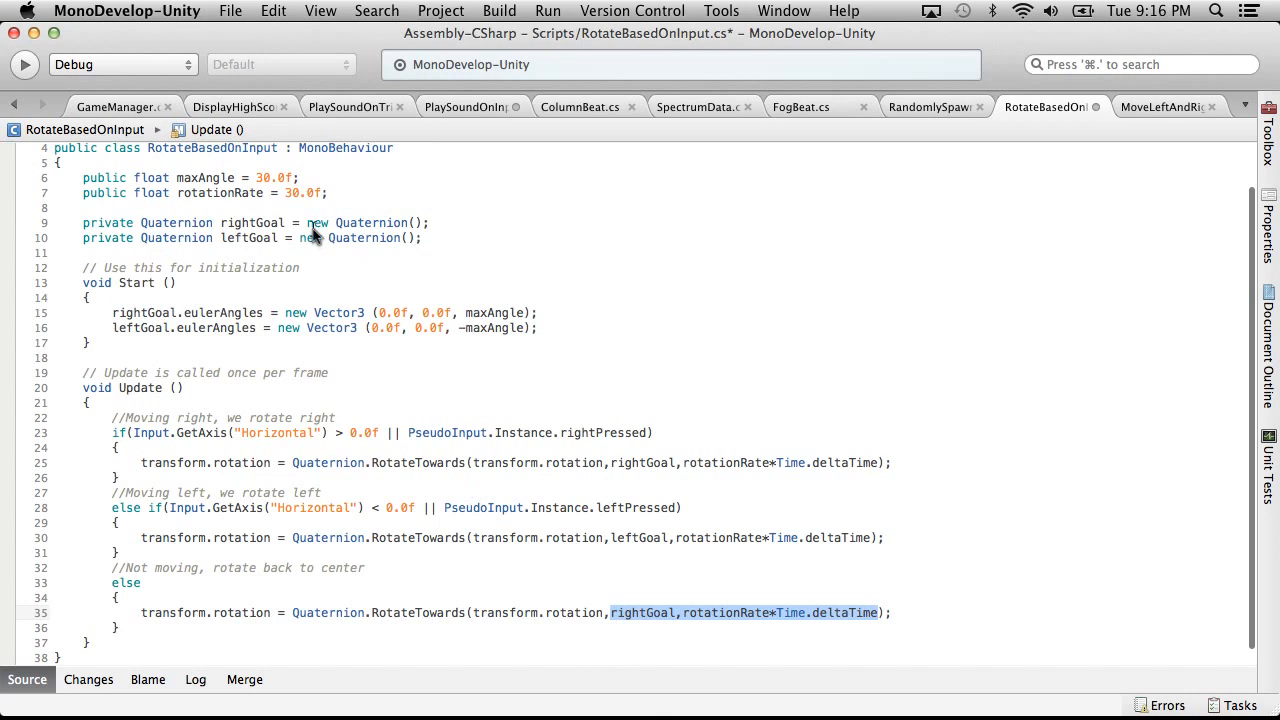
left_click(312, 294)
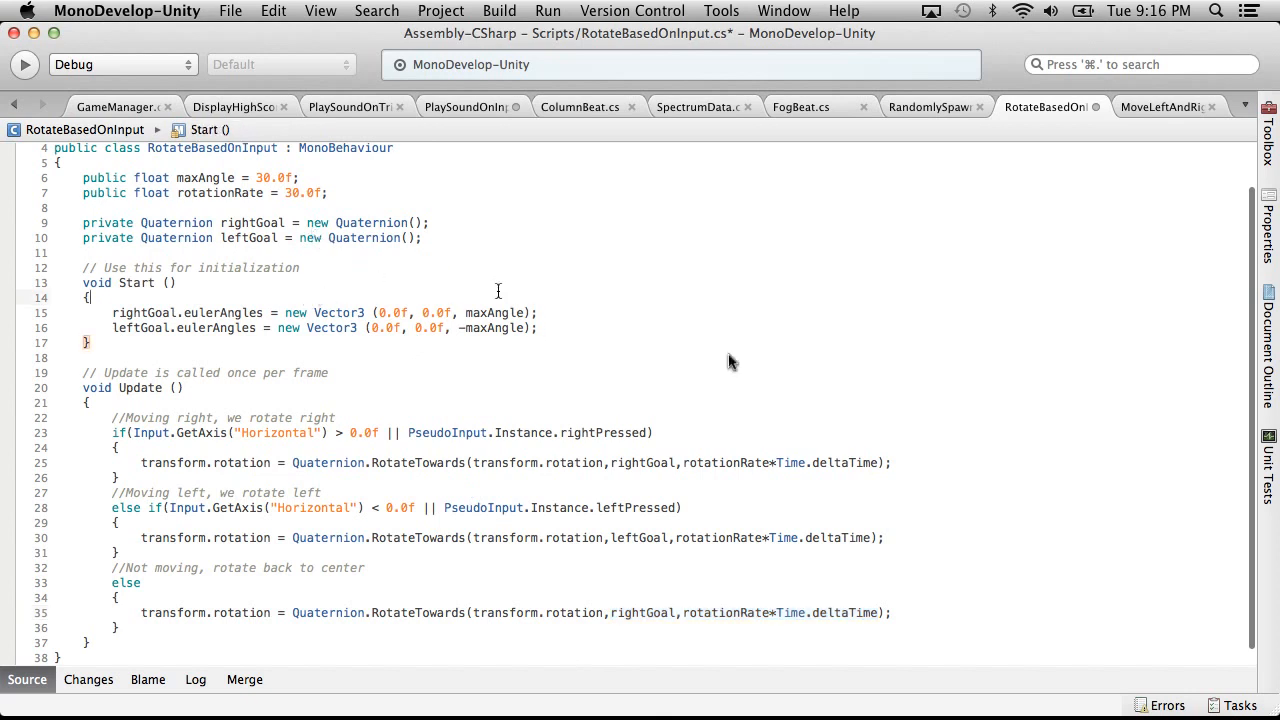
left_click_drag(679, 614, 610, 616)
type("Vect")
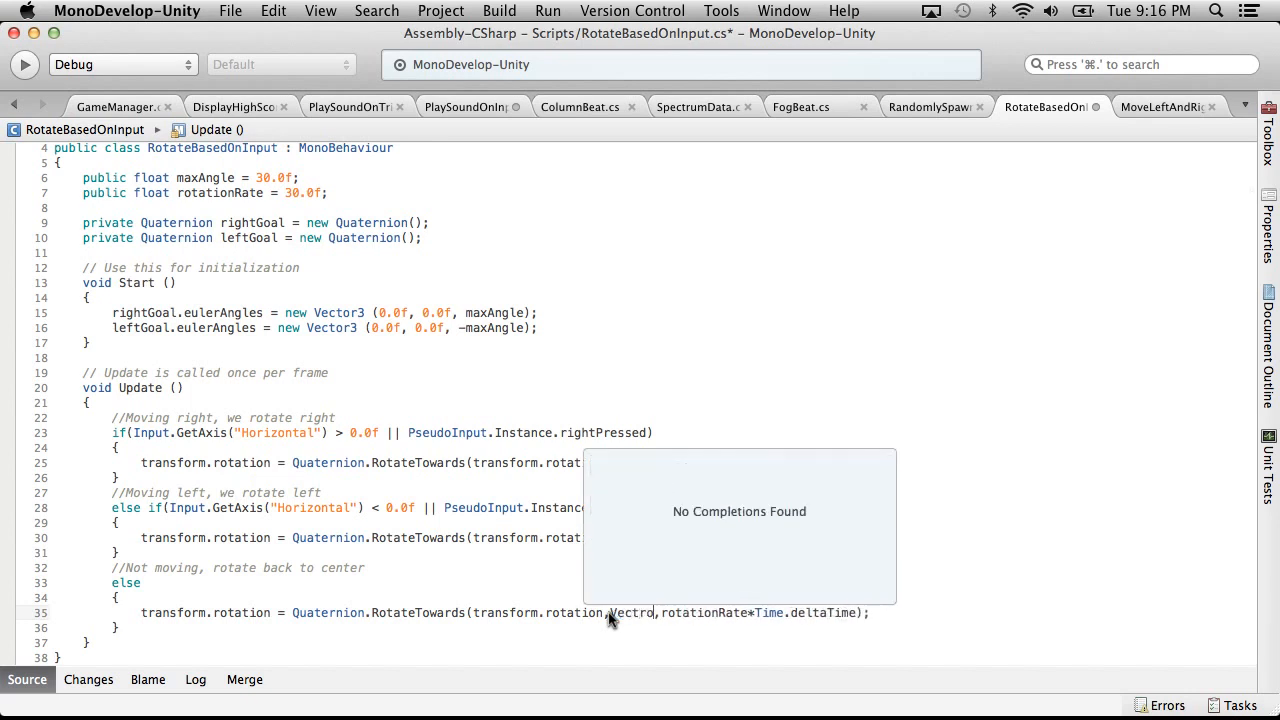
key("BackSpace")
key("BackSpace")
key("BackSpace")
key("BackSpace")
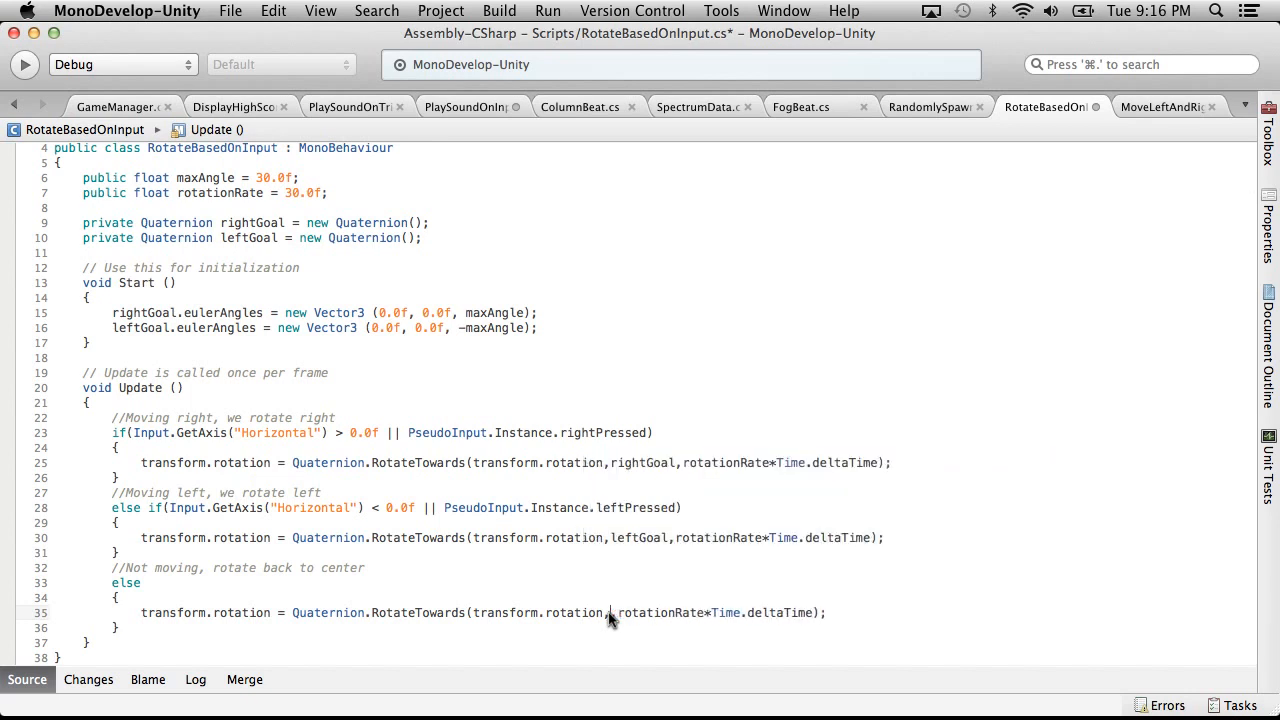
type("Quaternion")
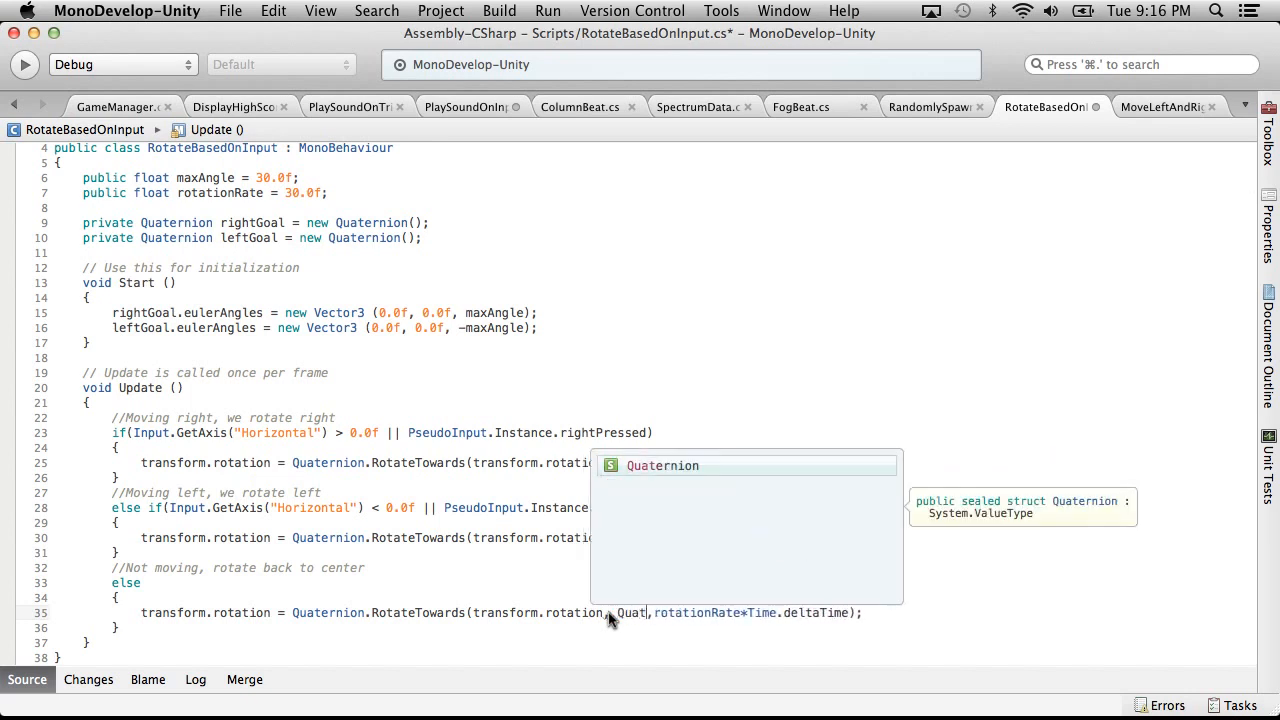
type(".eu")
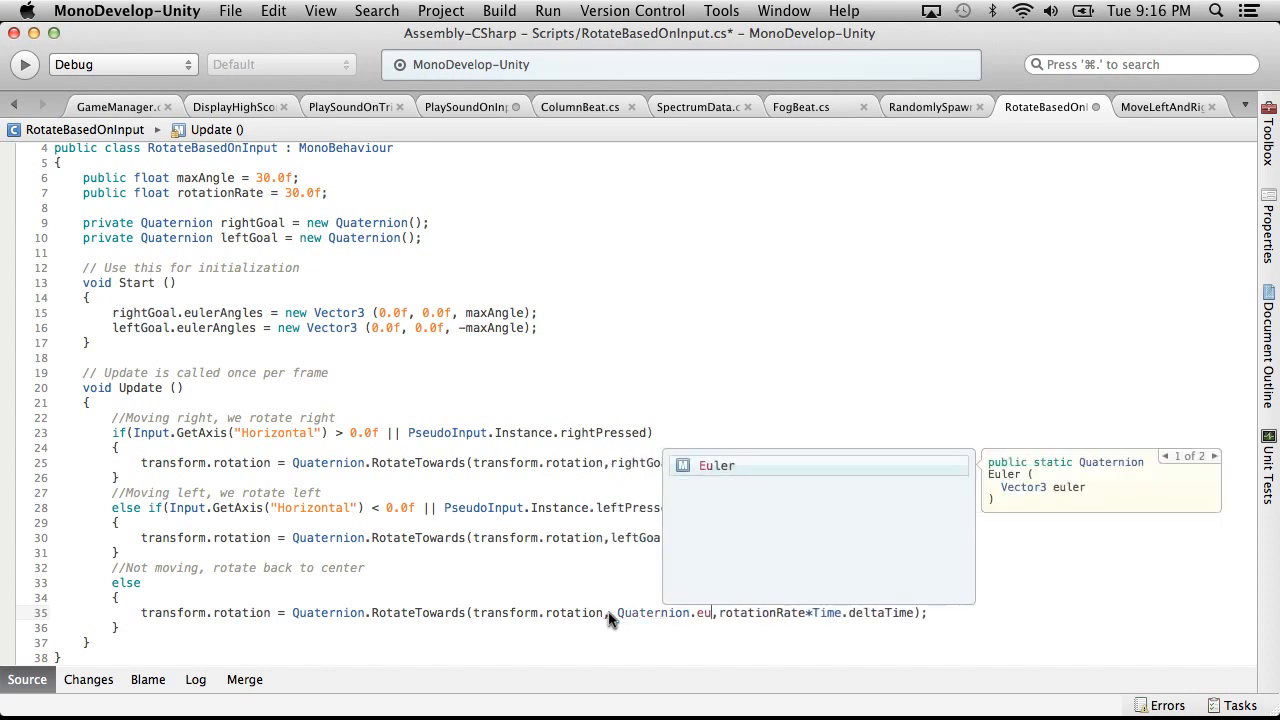
key("Return")
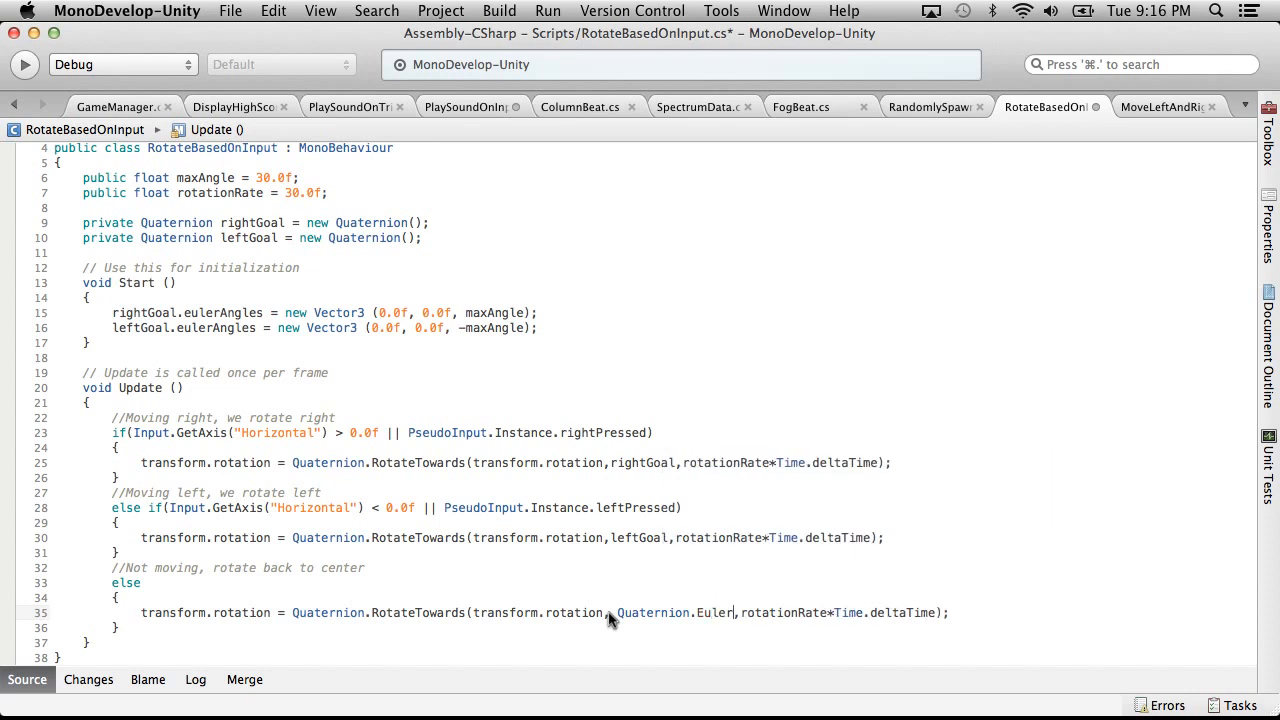
type("()")
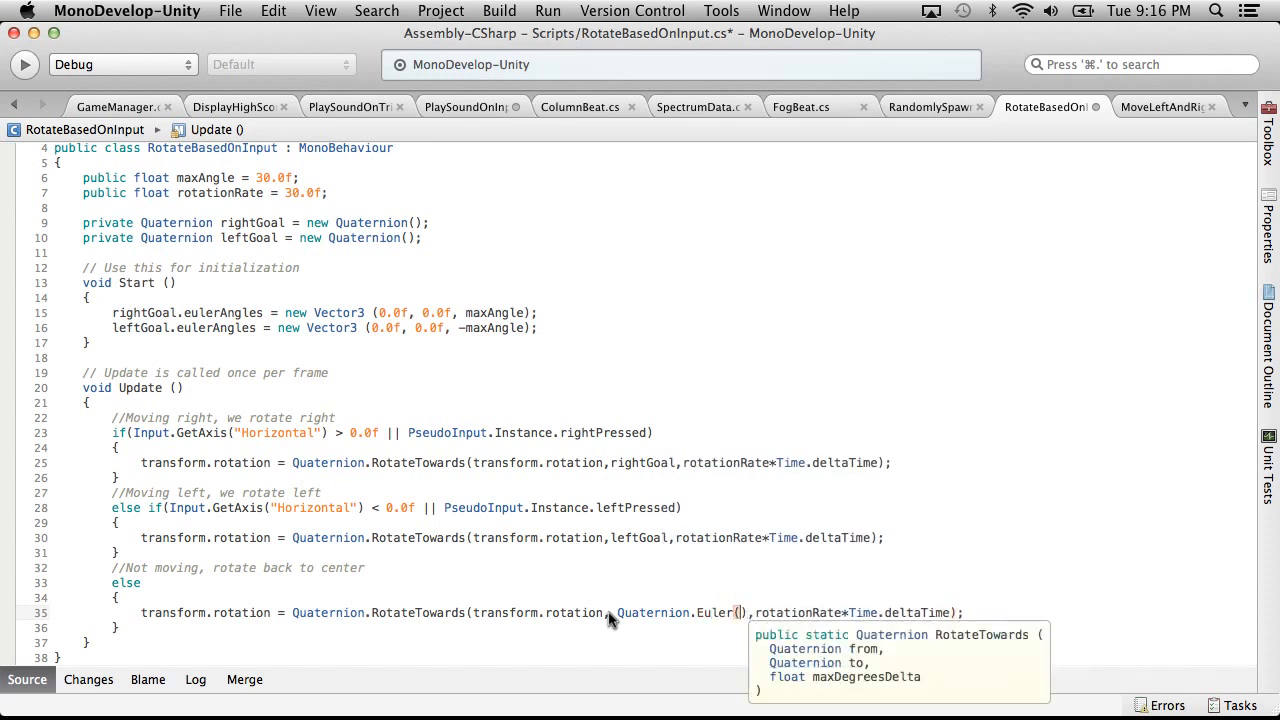
type("Vector3.")
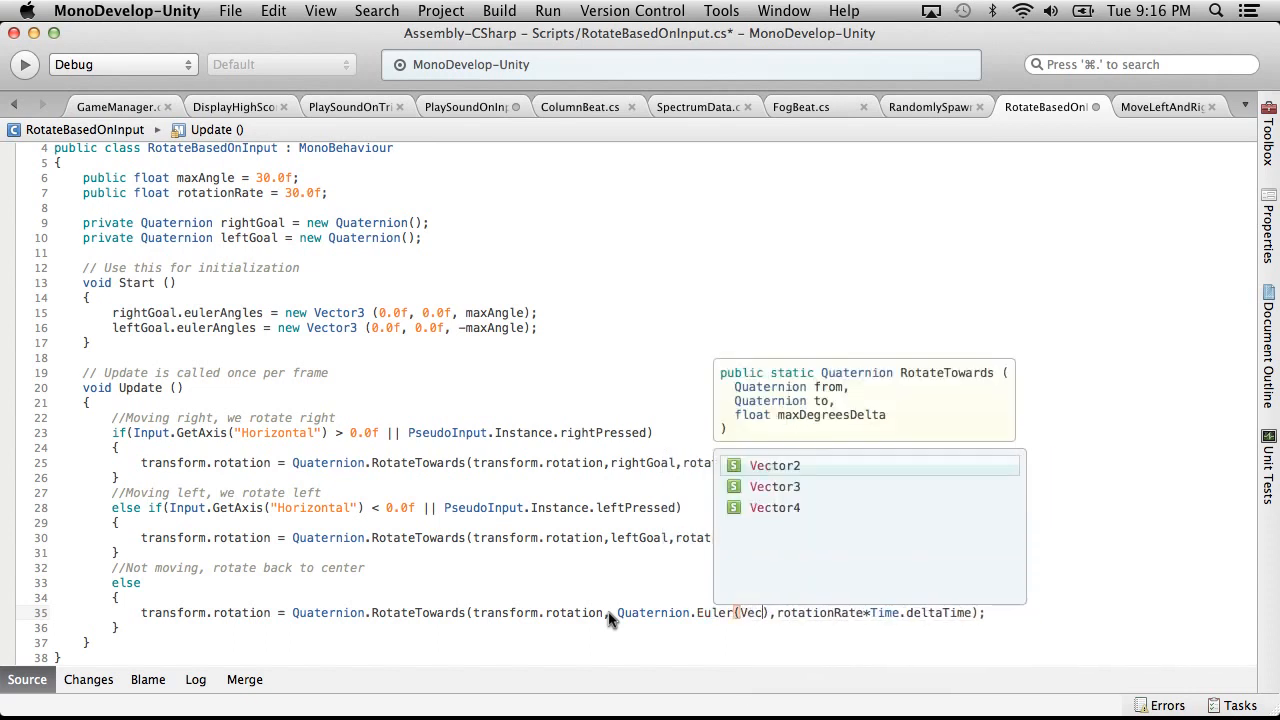
type("zero")
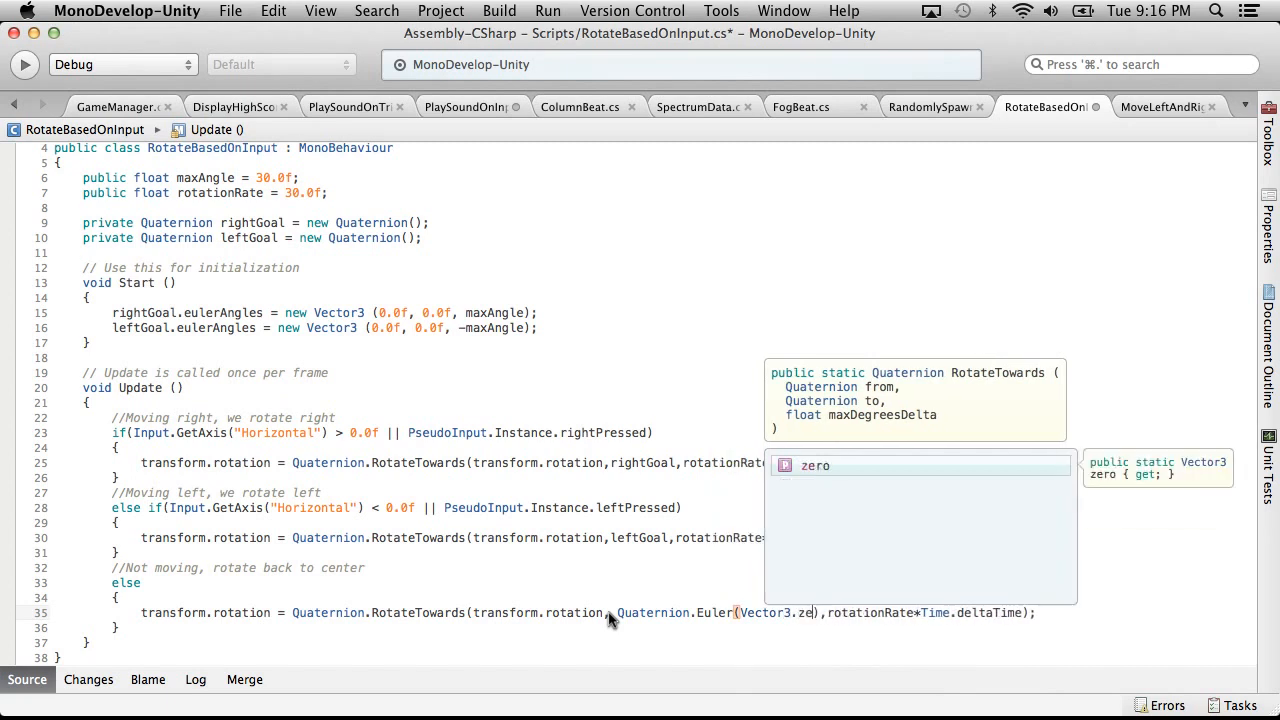
Save the RotateBasedOnInput script
left_click(416, 450)
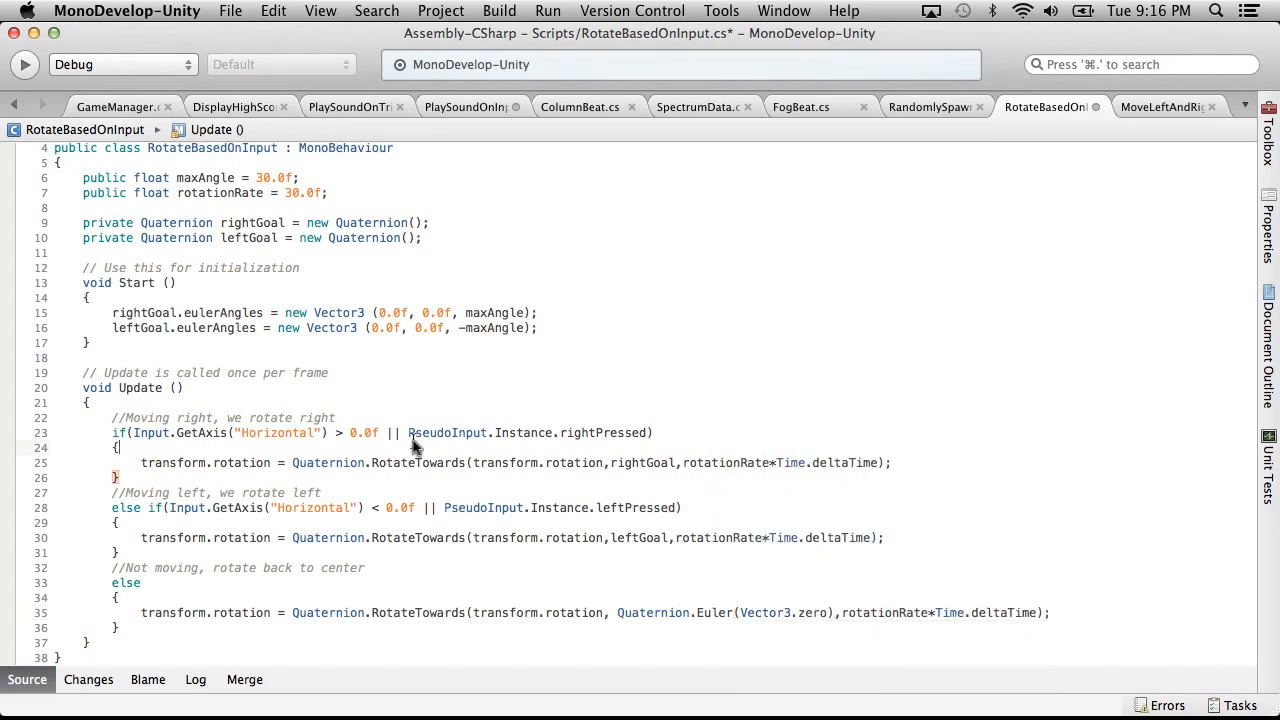
left_click(230, 10)
left_click(245, 85)
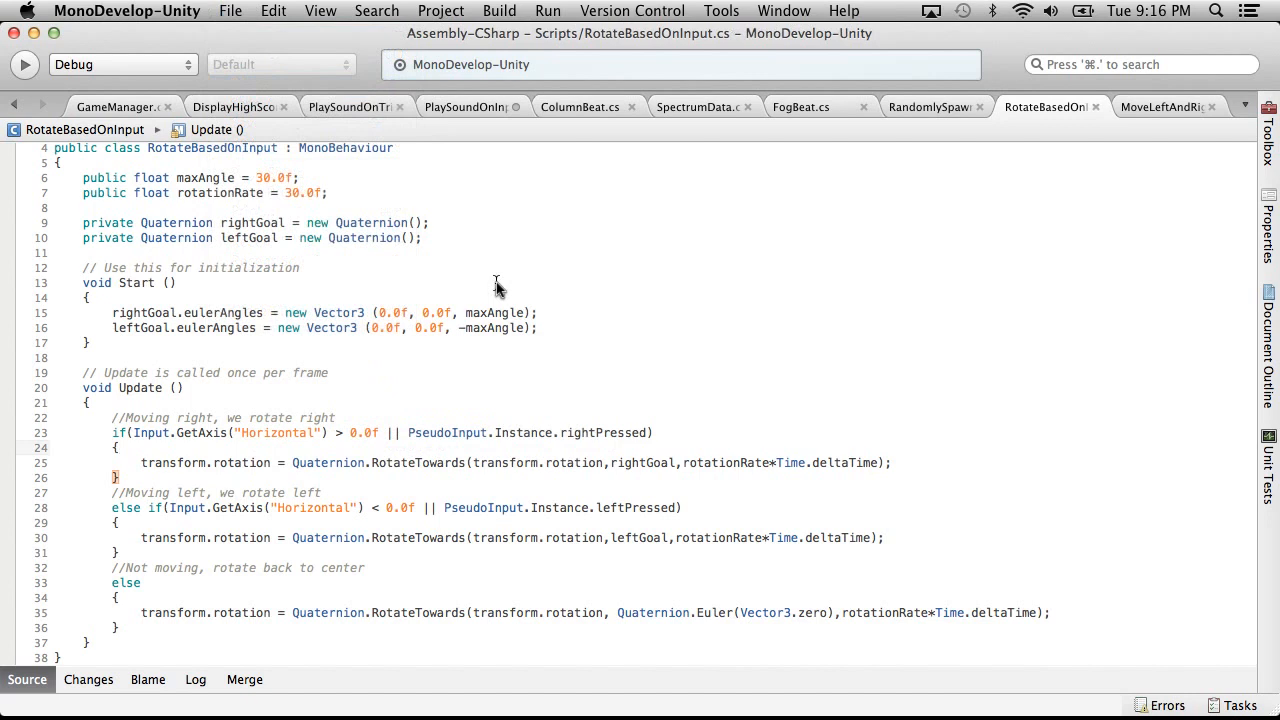
Switch to Unity, run Level1 in play mode to test the rotation script, and stop the game
key("super+Tab")
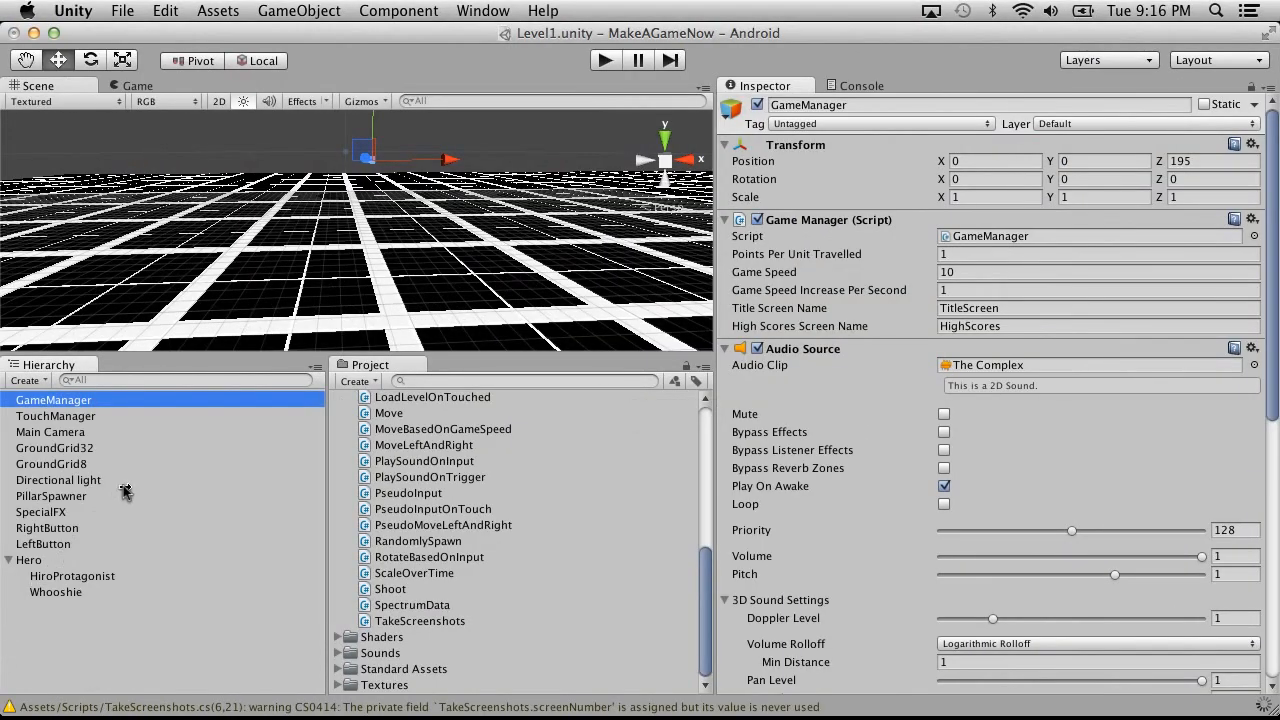
left_click(605, 60)
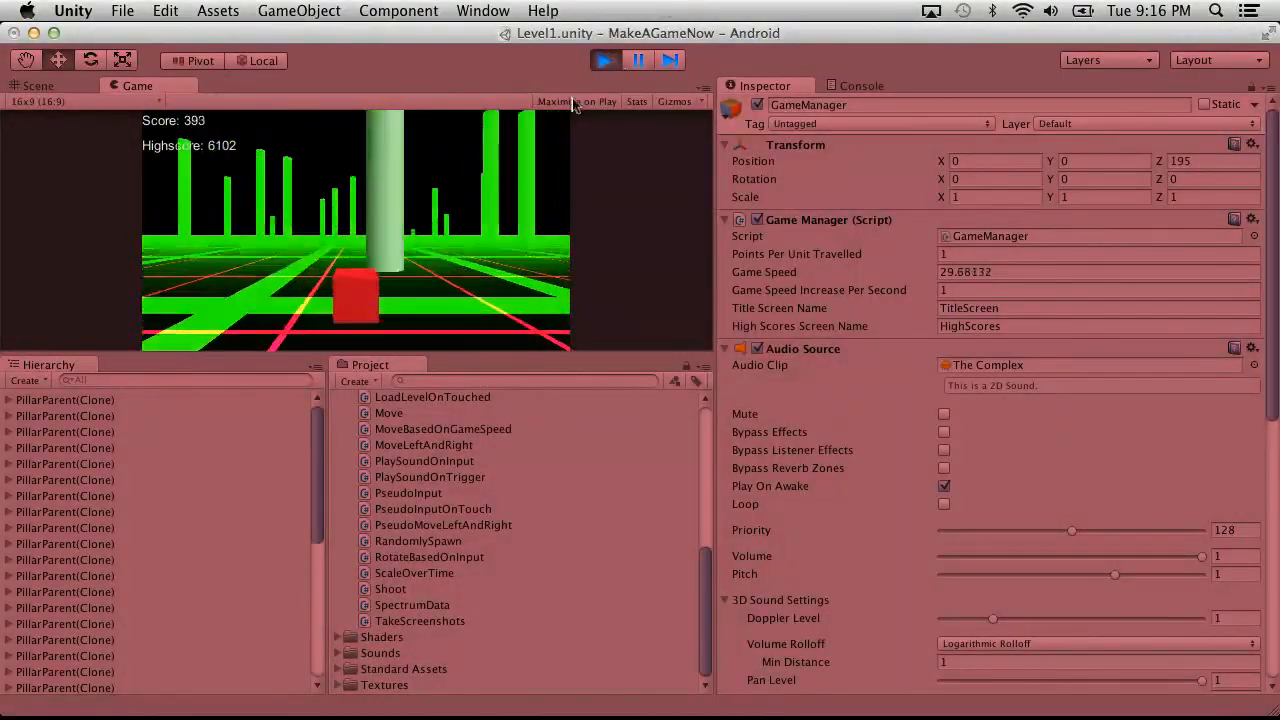
left_click(603, 61)
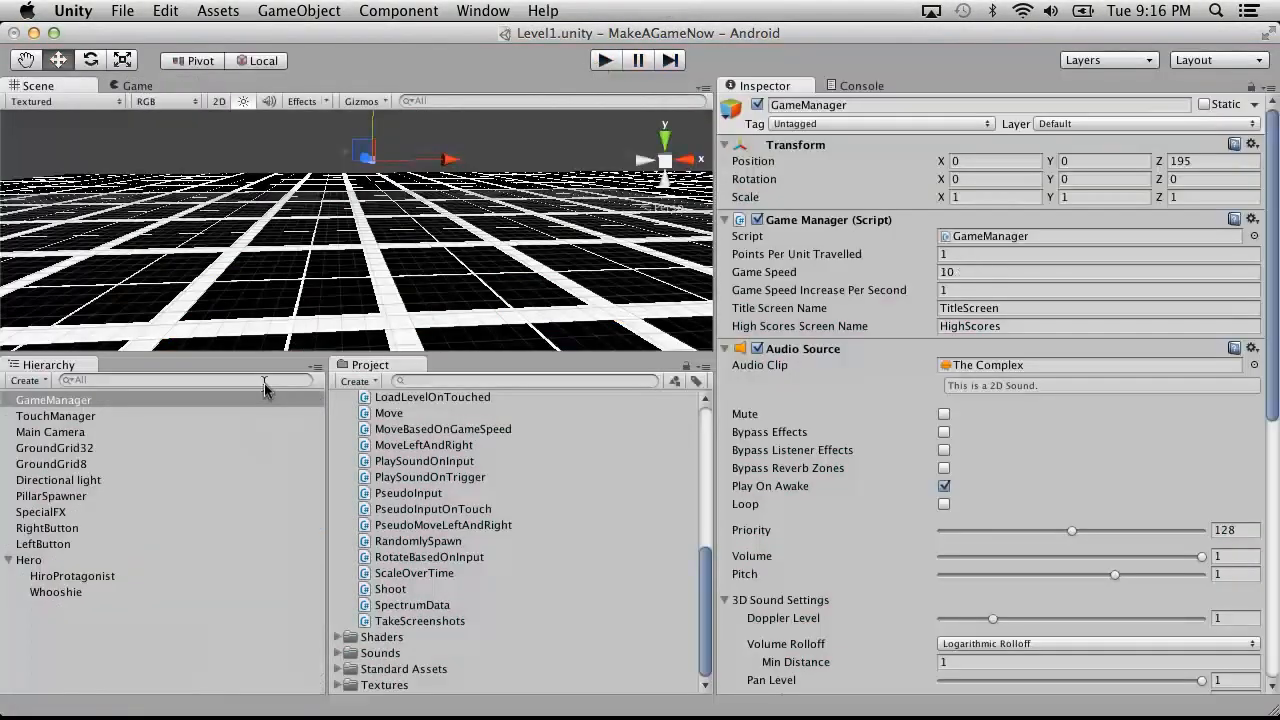
left_click(60, 433)
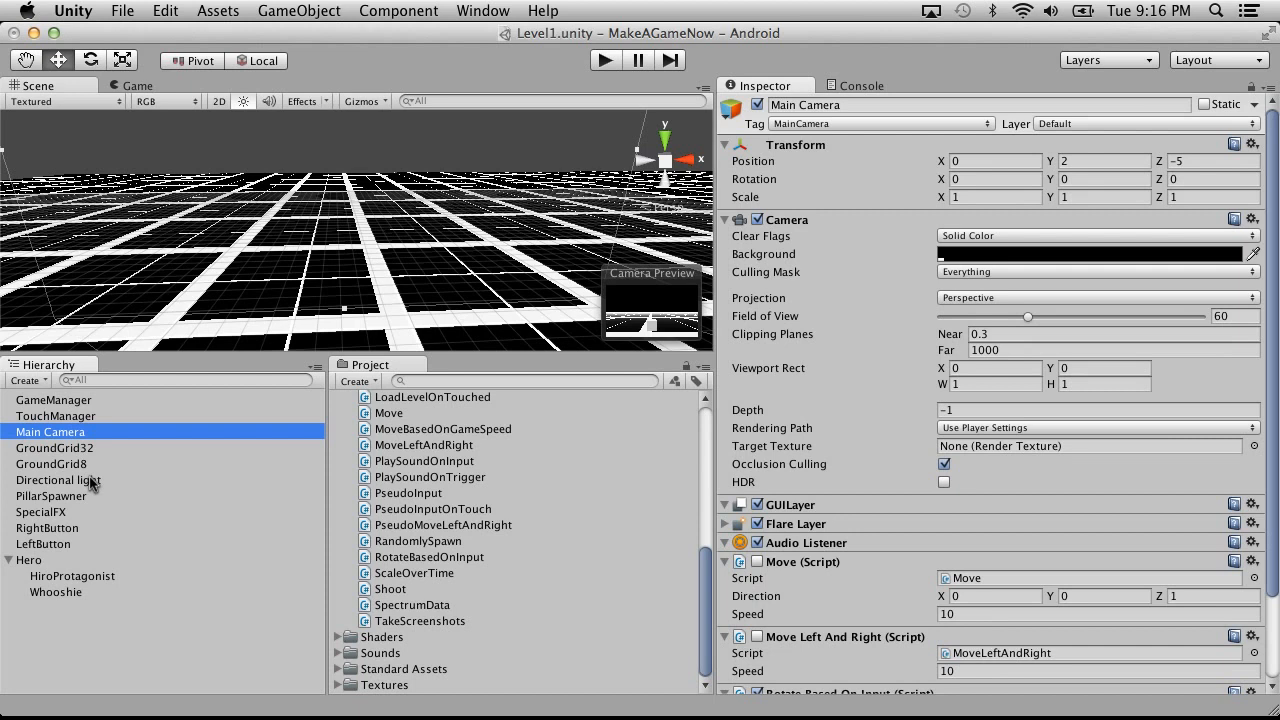
left_click(71, 497)
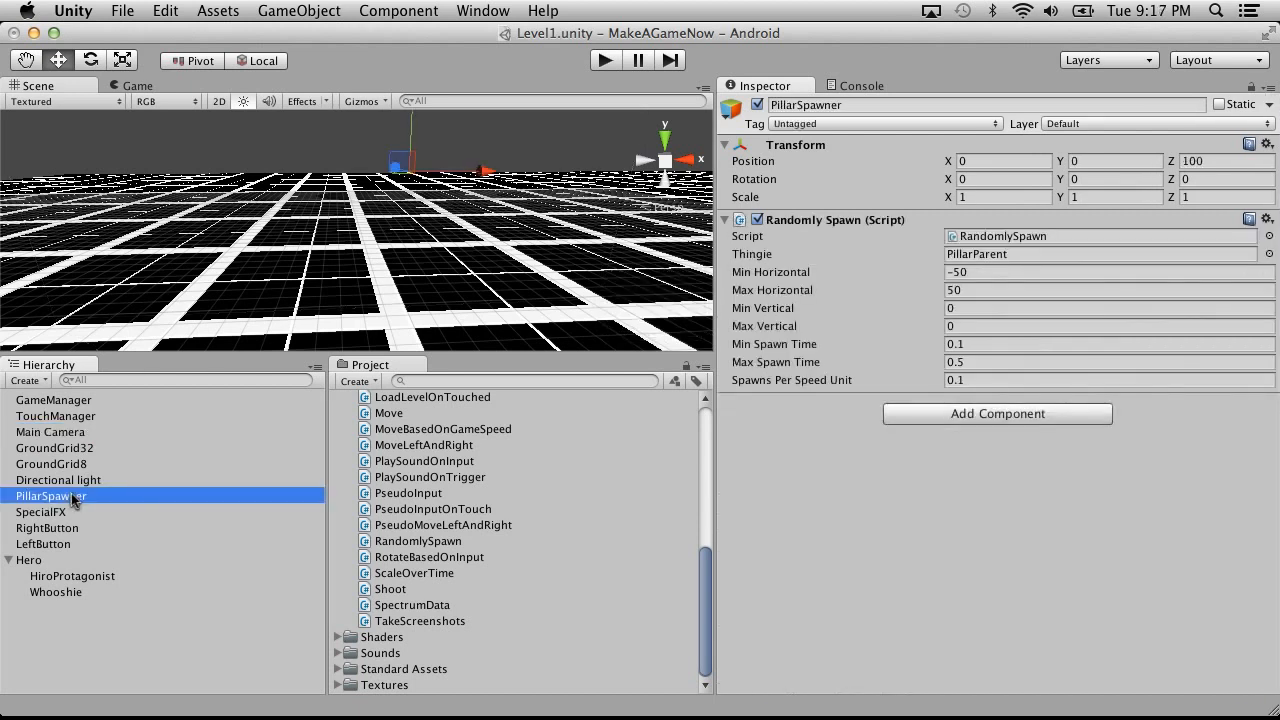
left_click(60, 400)
scroll(1147, 495, "down", 5)
scroll(1147, 495, "up", 5)
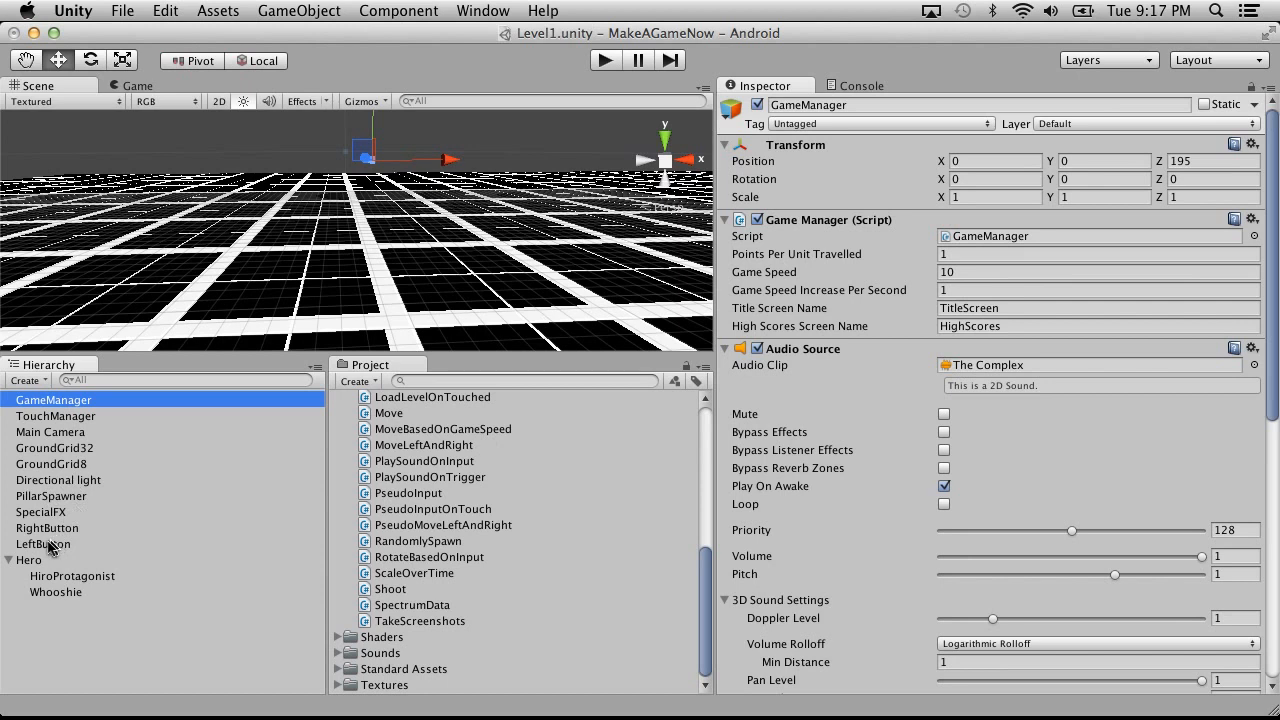
On the Main Camera's Rotate Based On Input script, set Max Angle to 15 and Rotation Rate to 60
left_click(40, 432)
scroll(1045, 372, "down", 3)
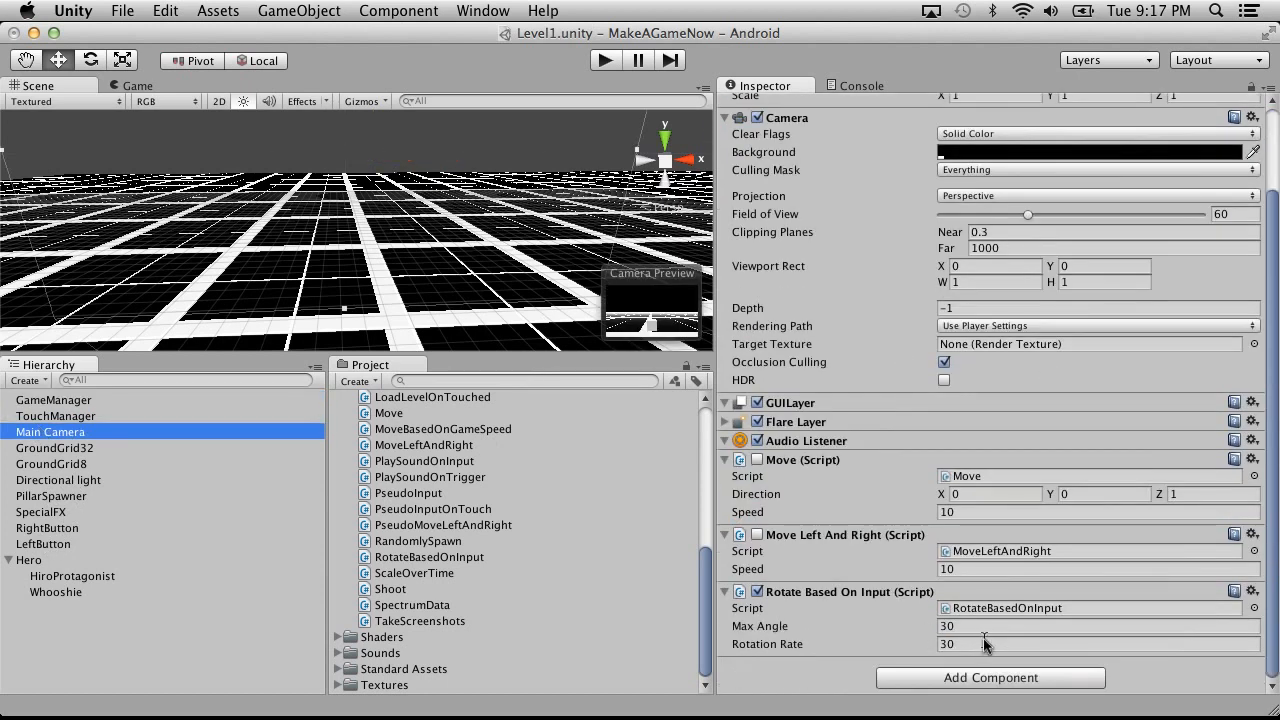
left_click(760, 627)
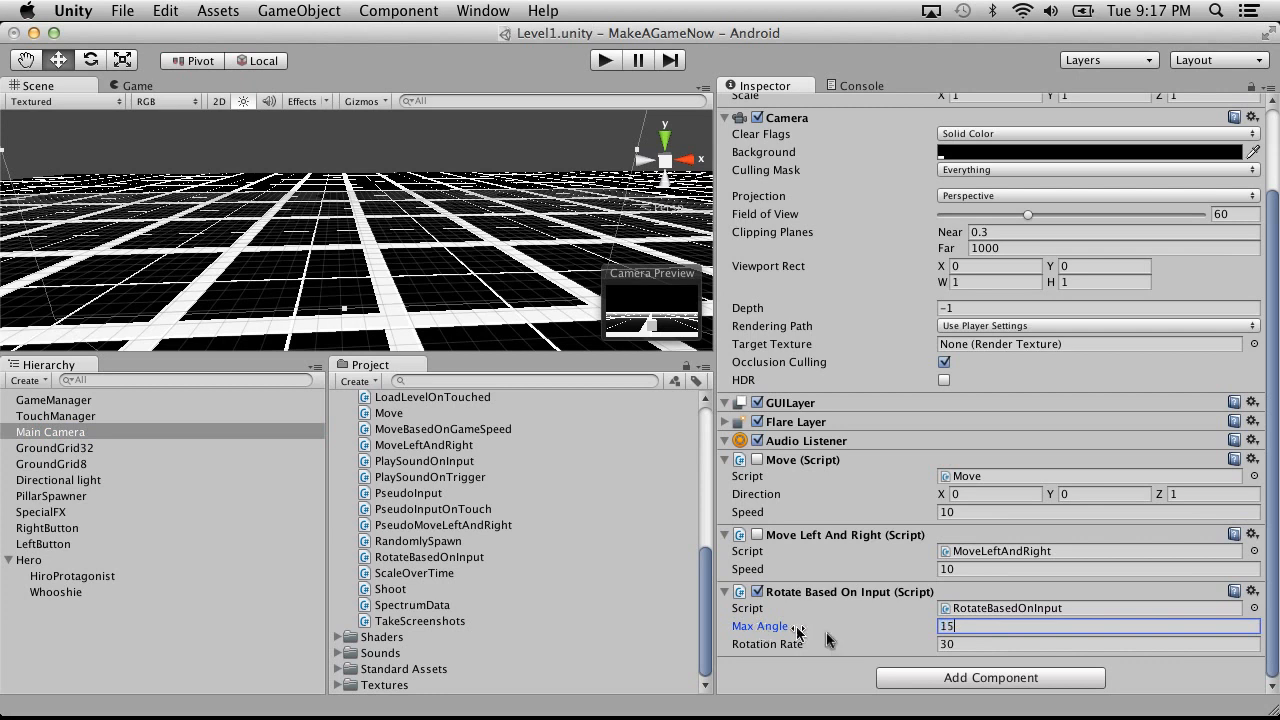
key("Tab")
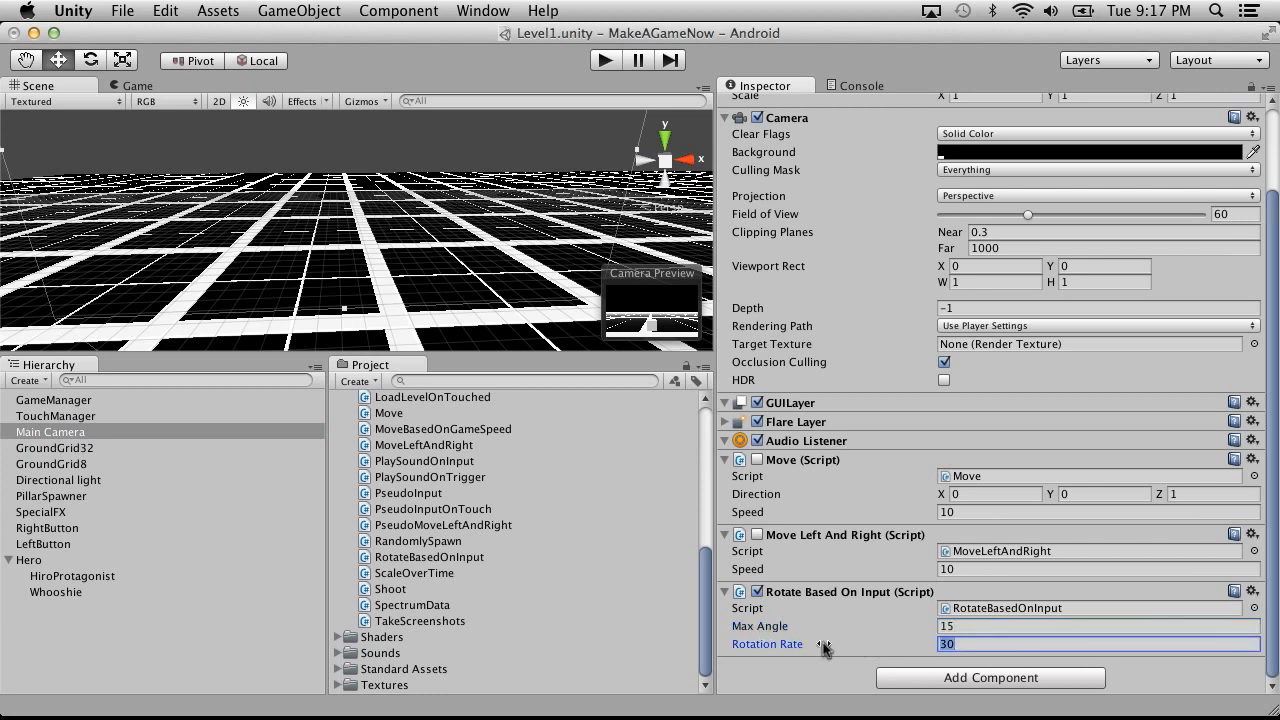
Run Level1 in play mode, steer left and right to test the camera rotation, and stop the game
left_click(604, 60)
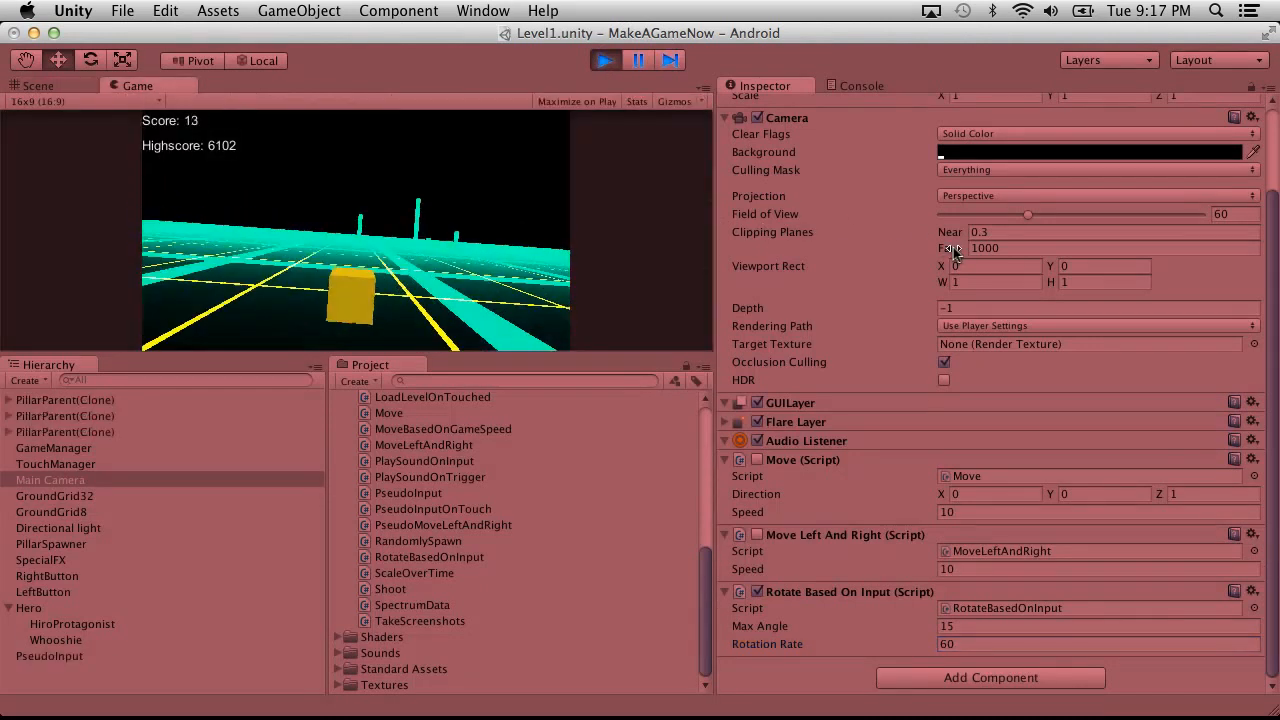
key("Left")
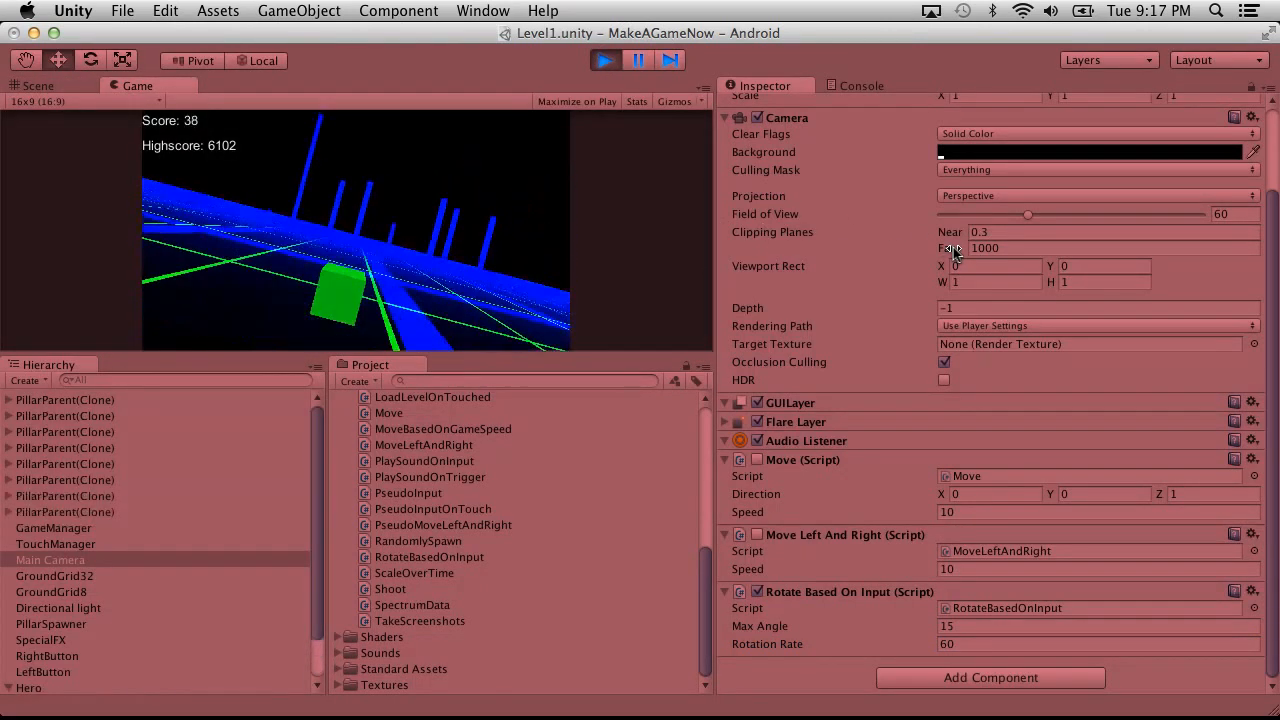
key("Right")
key("Left")
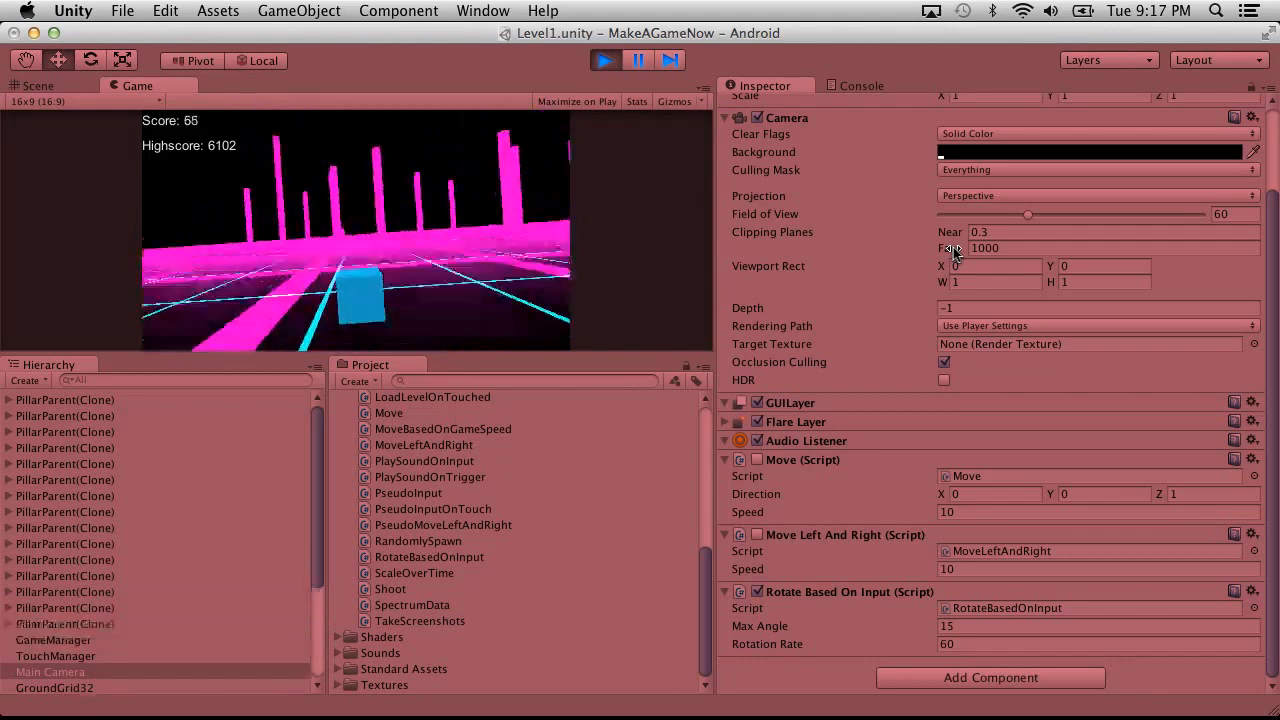
key("Right")
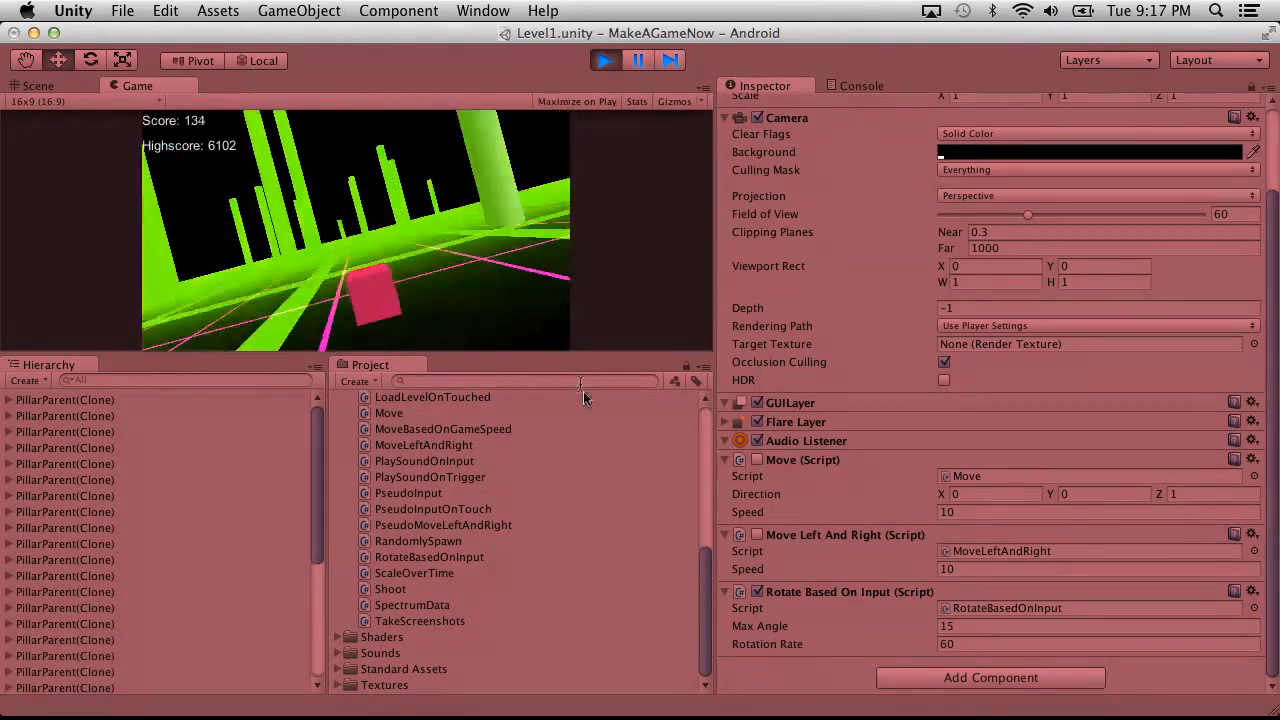
key("Left")
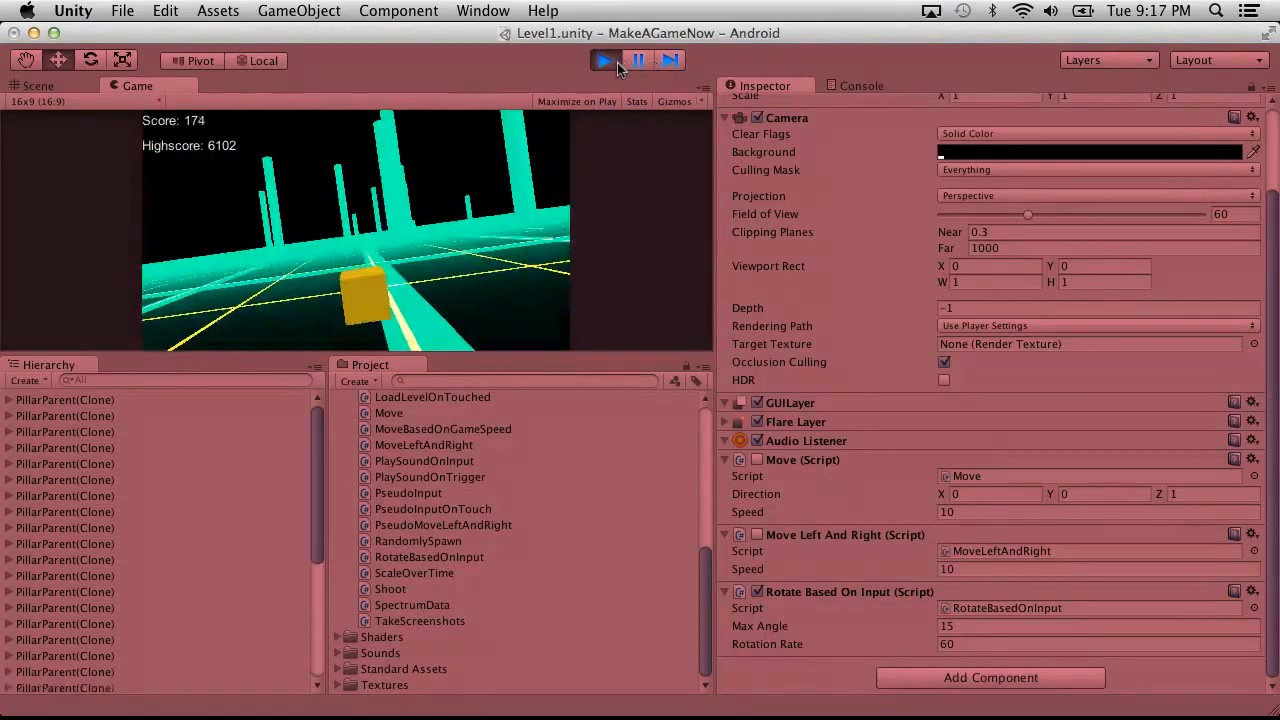
left_click(605, 60)
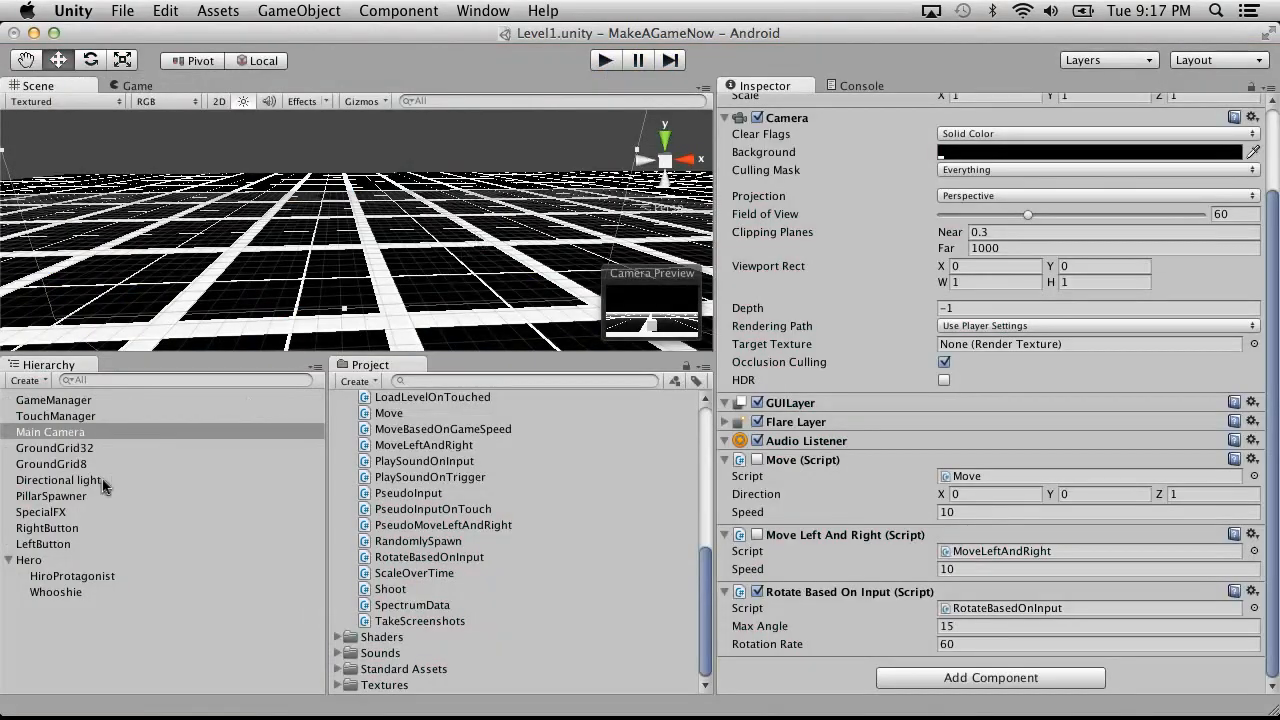
Compare the Hero and Main Camera transforms, try a Z position of 0 for the Main Camera, and undo it
left_click(30, 560)
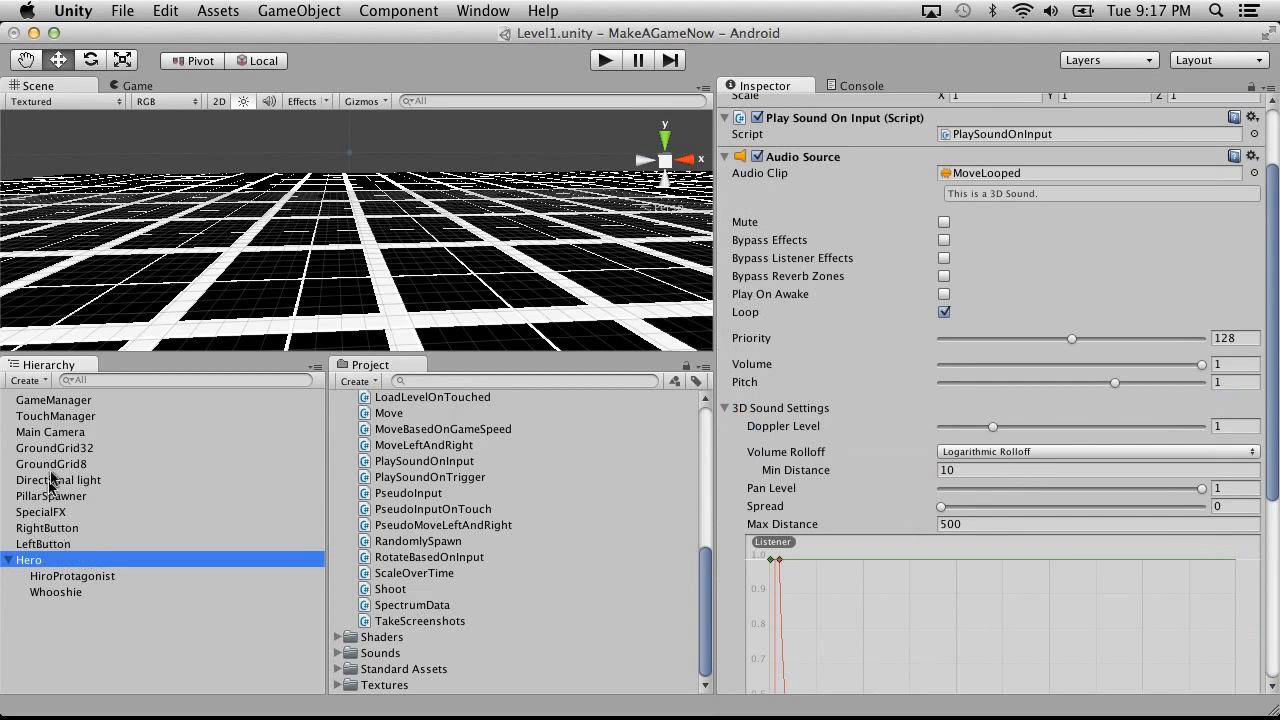
left_click(30, 433, "super")
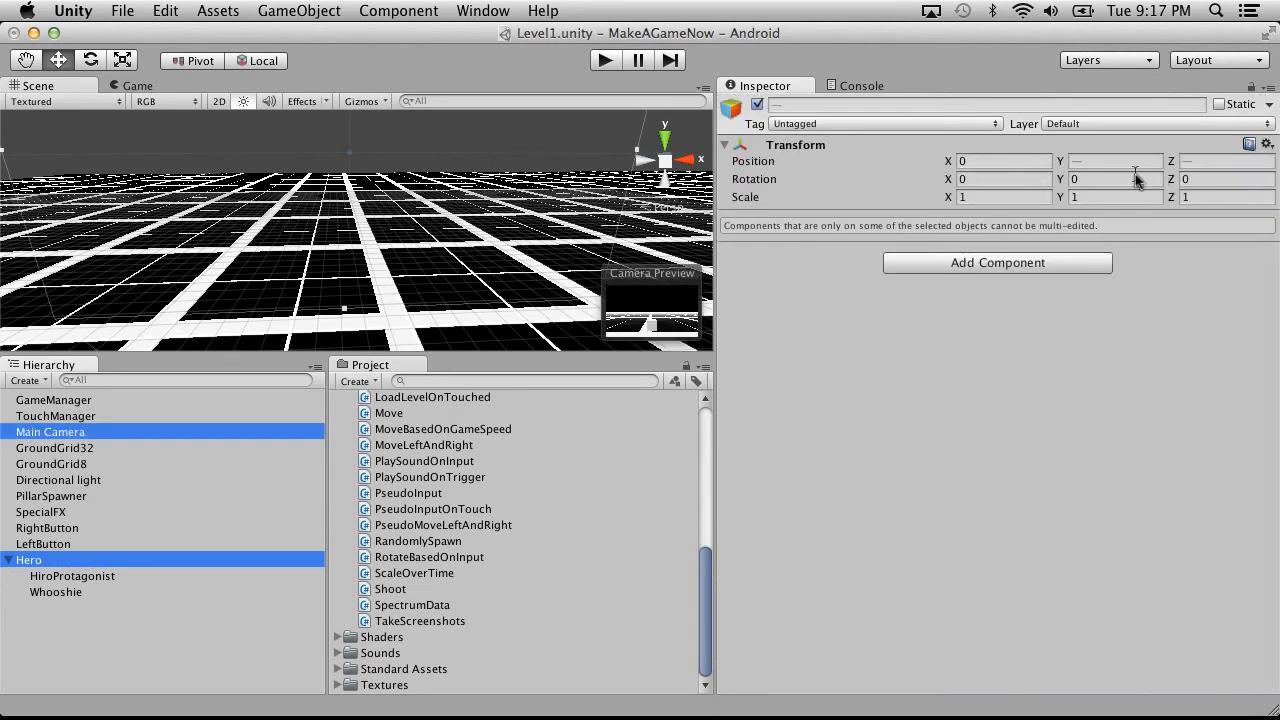
left_click(73, 433)
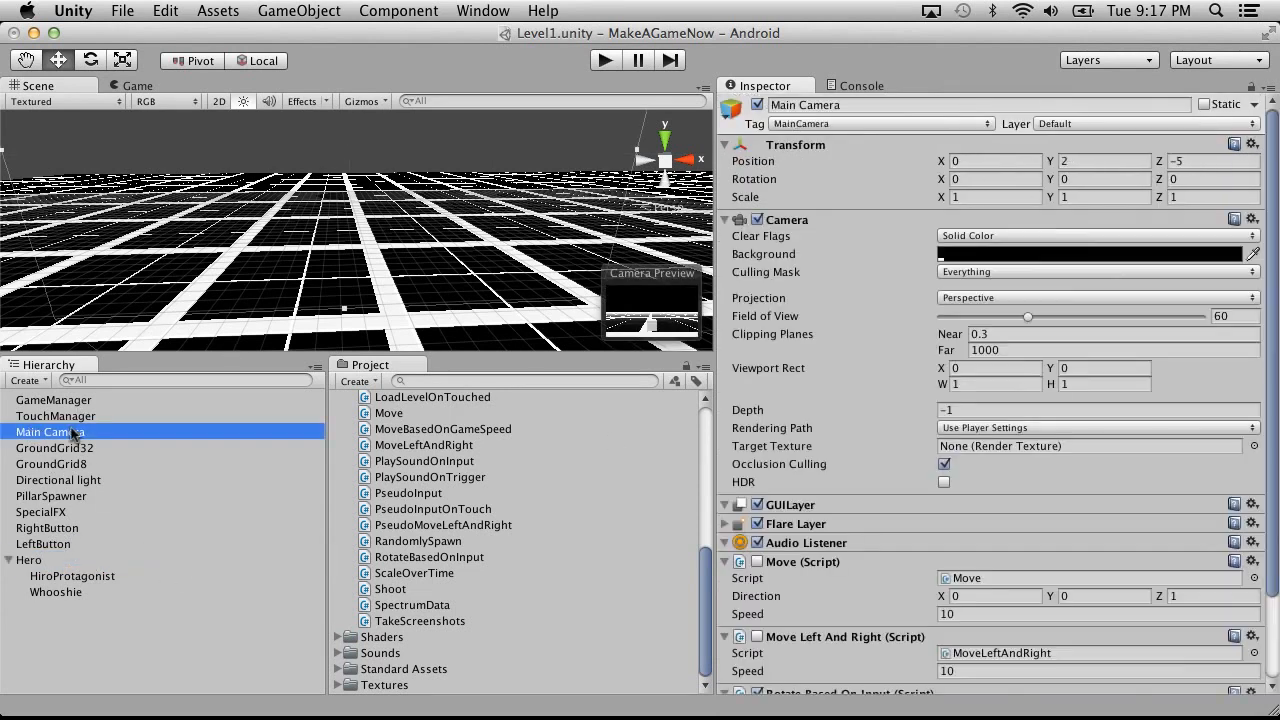
left_click(1208, 162)
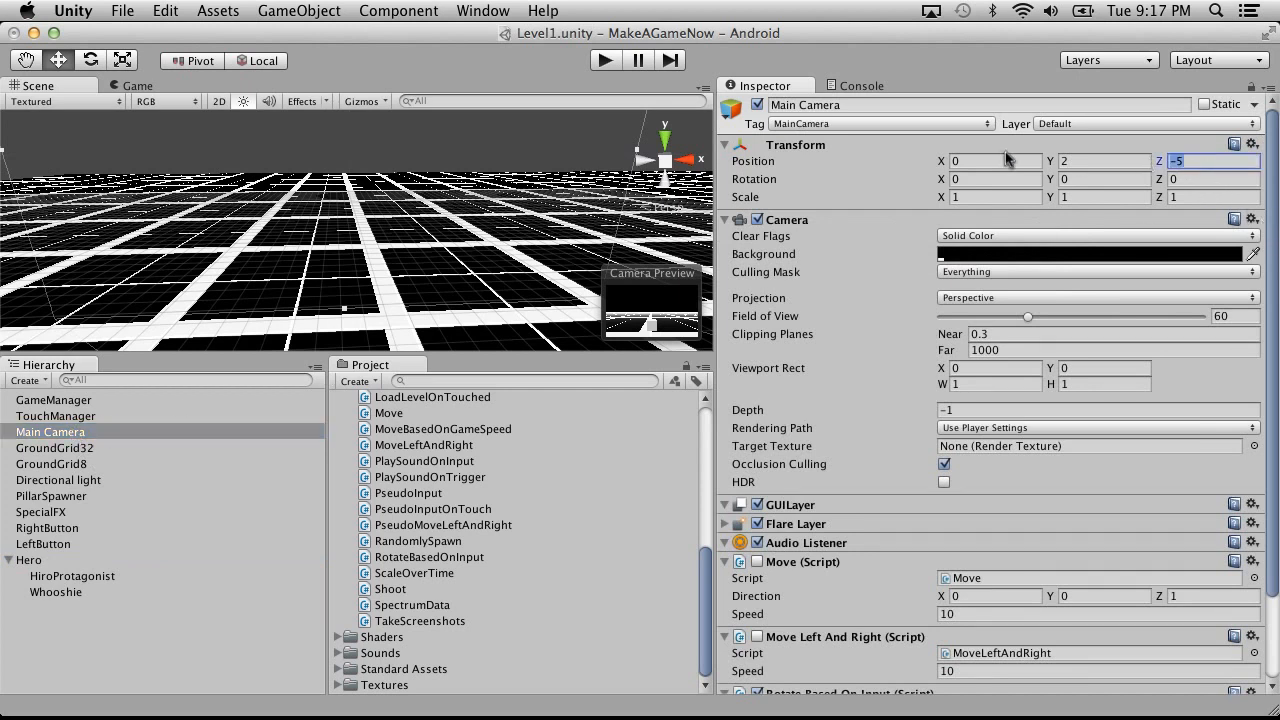
type("0")
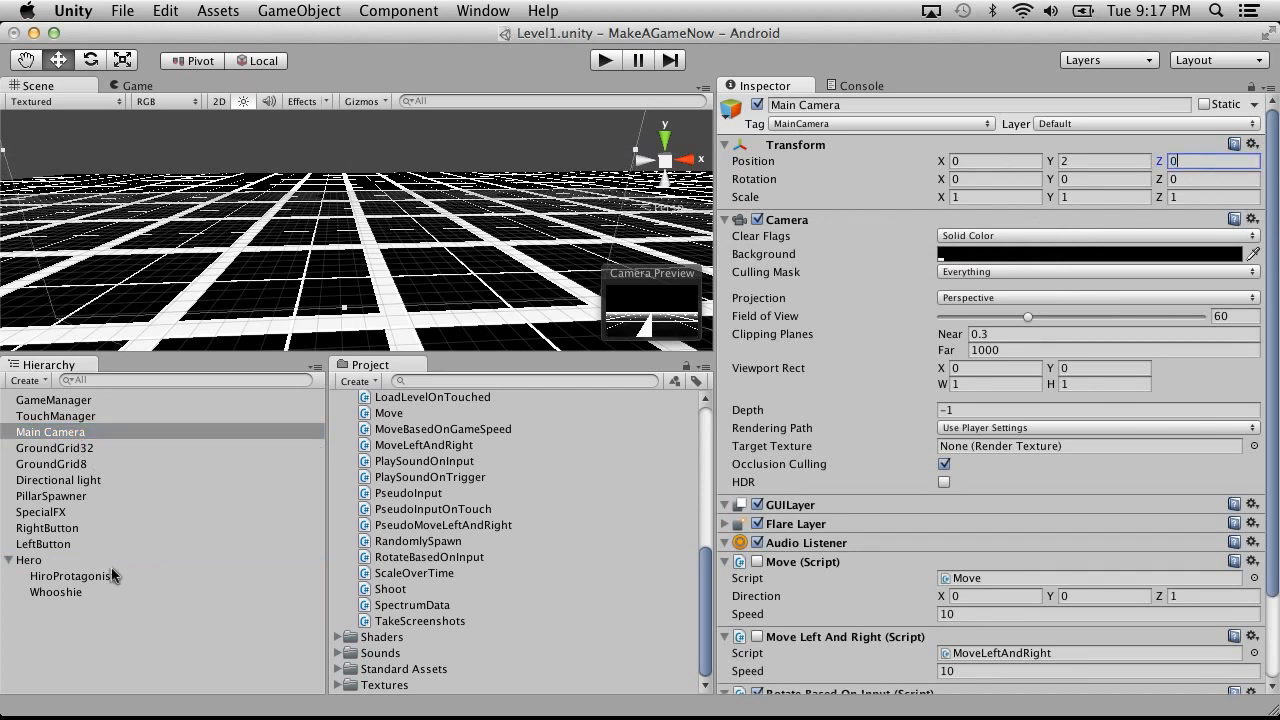
key("super+z")
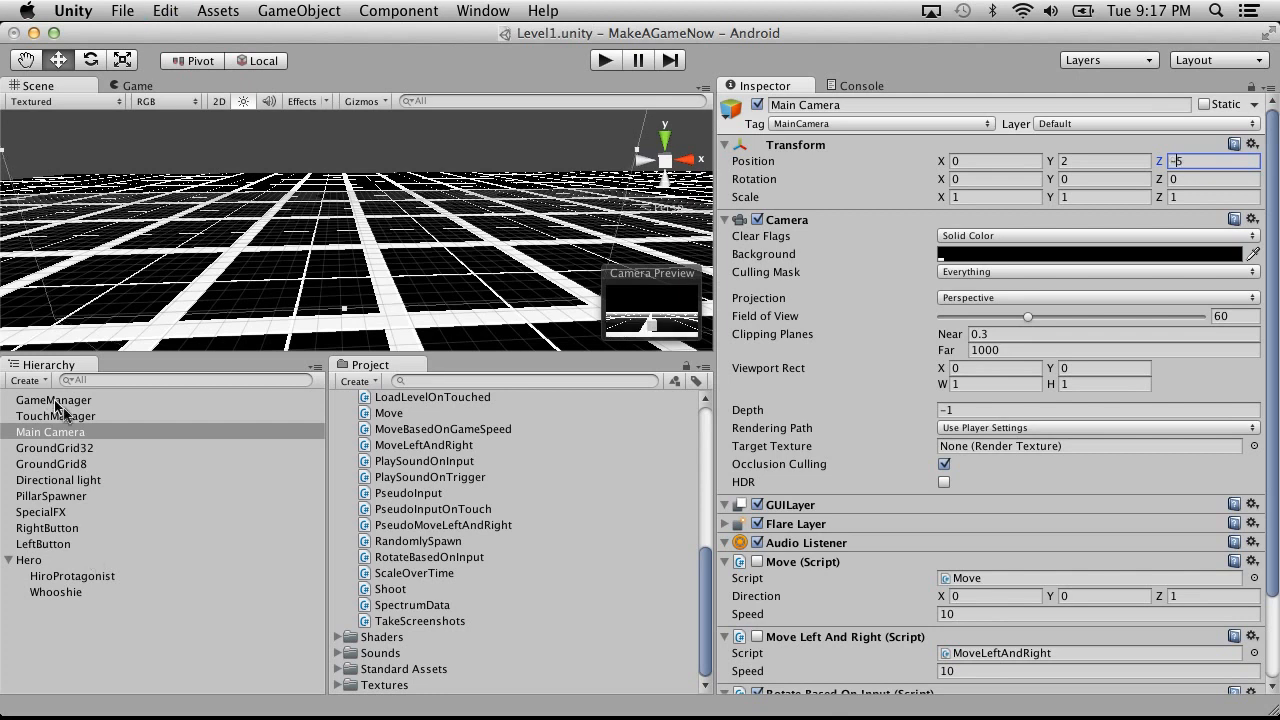
Set the Z position of GroundGrid32 and GroundGrid8 to 45, and test the level in play mode
left_click(50, 464)
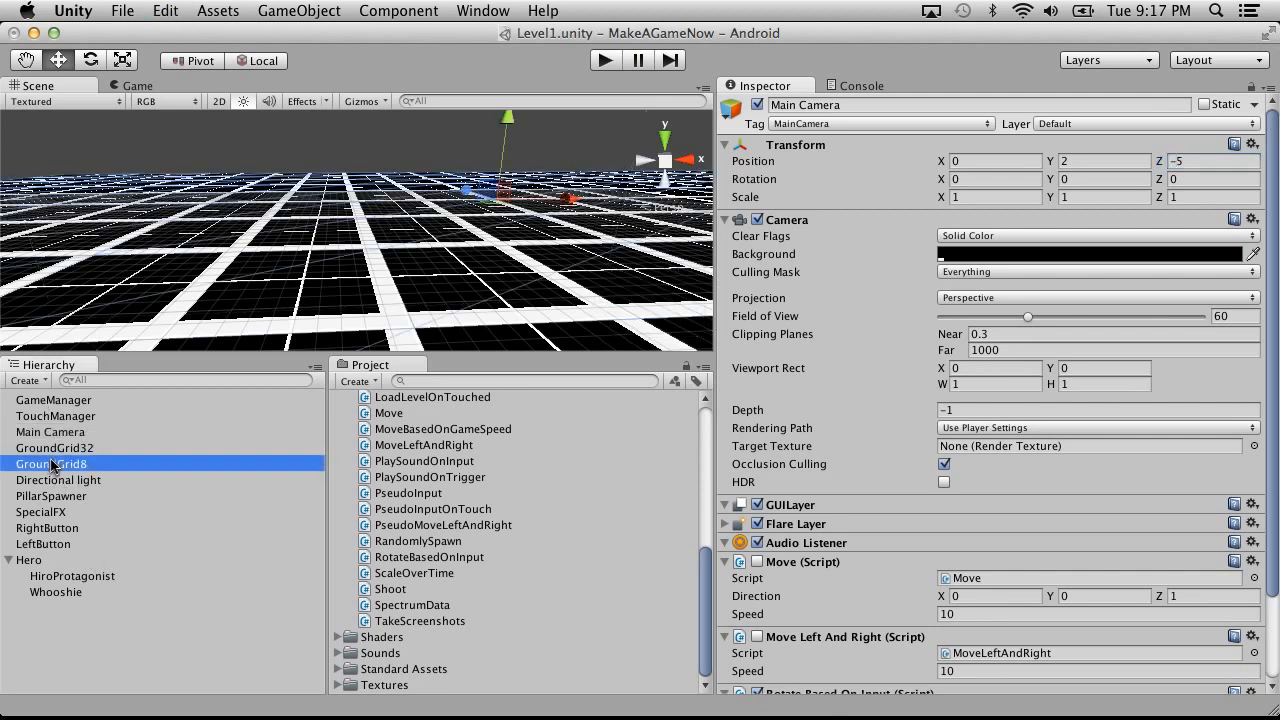
left_click(52, 448, "shift")
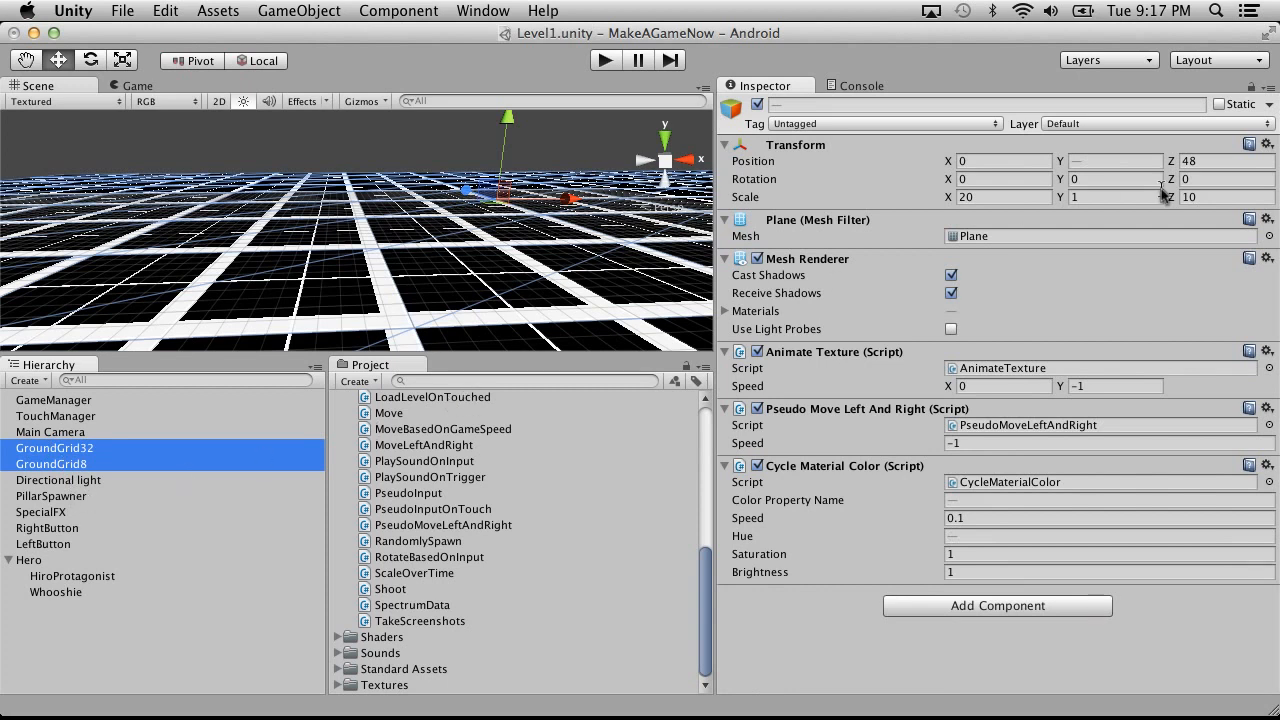
left_click(1192, 163)
type("45")
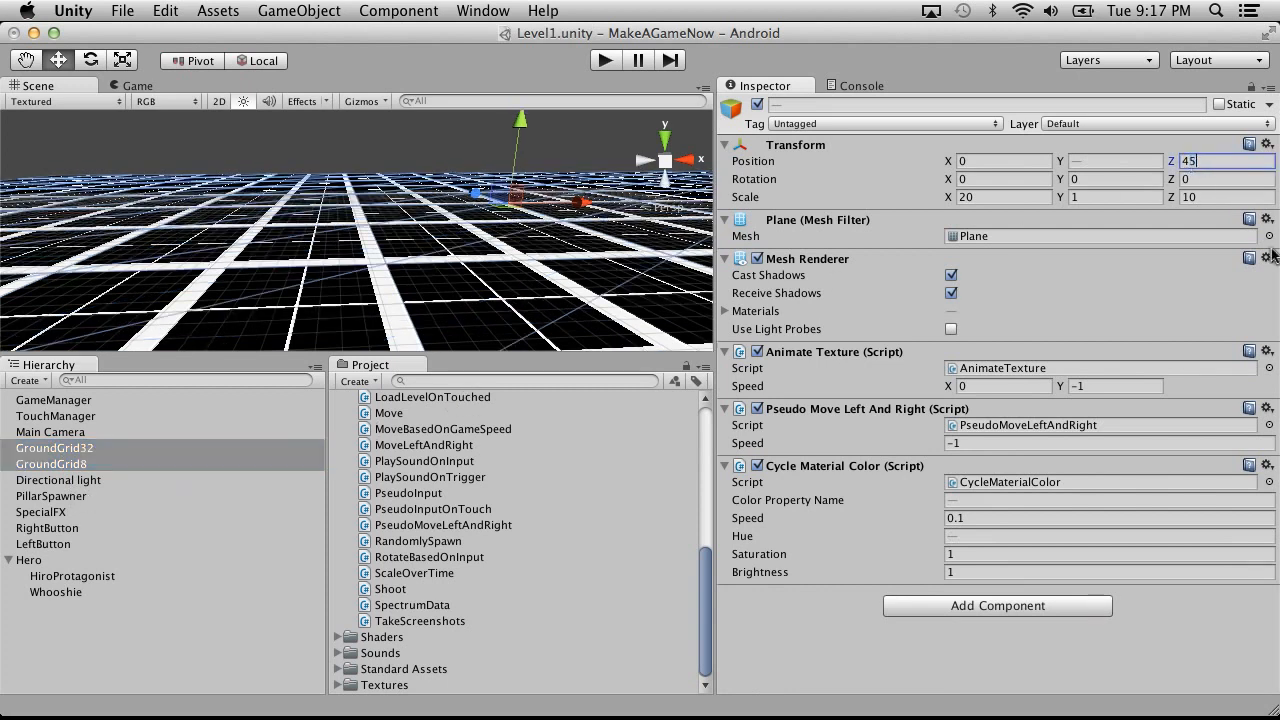
left_click(605, 61)
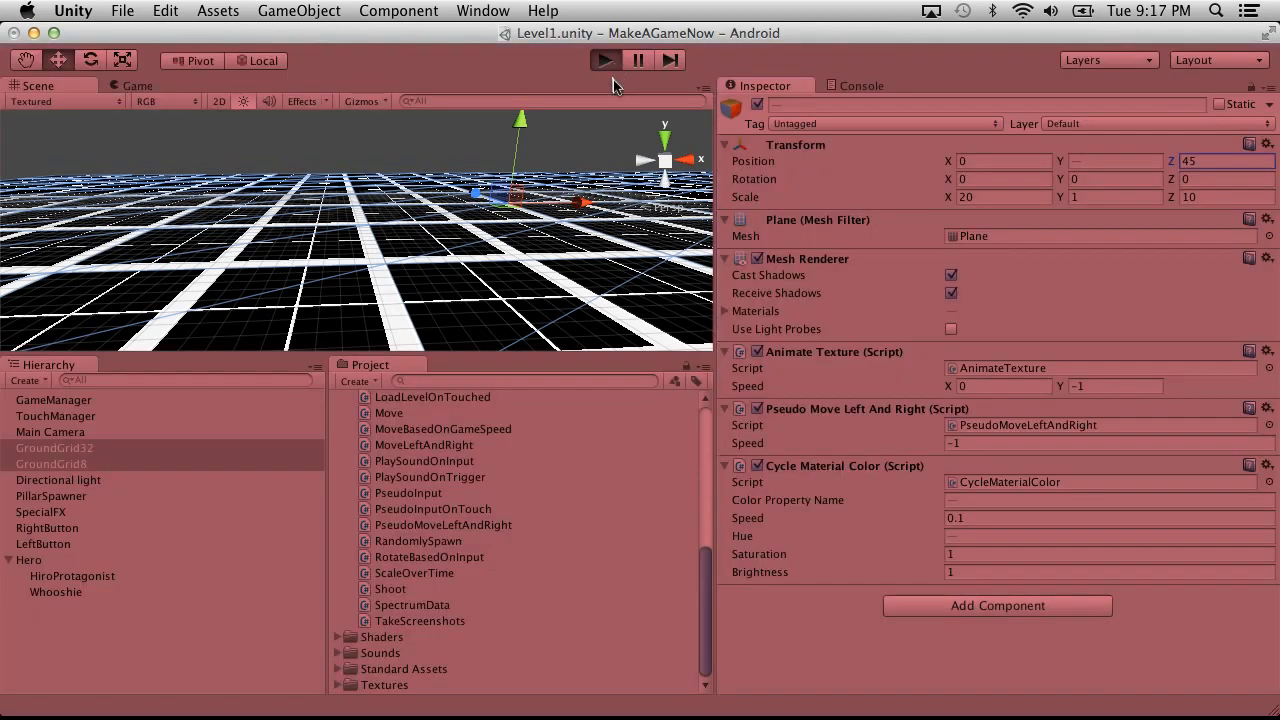
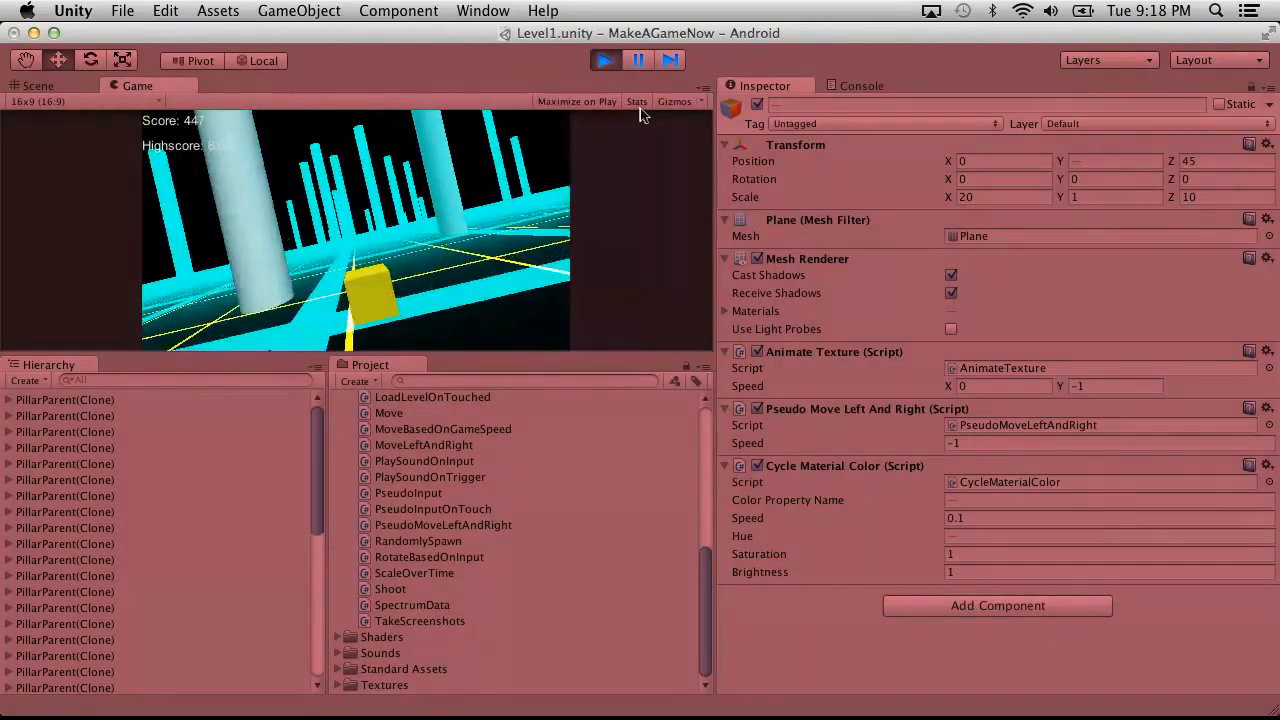
left_click(612, 61)
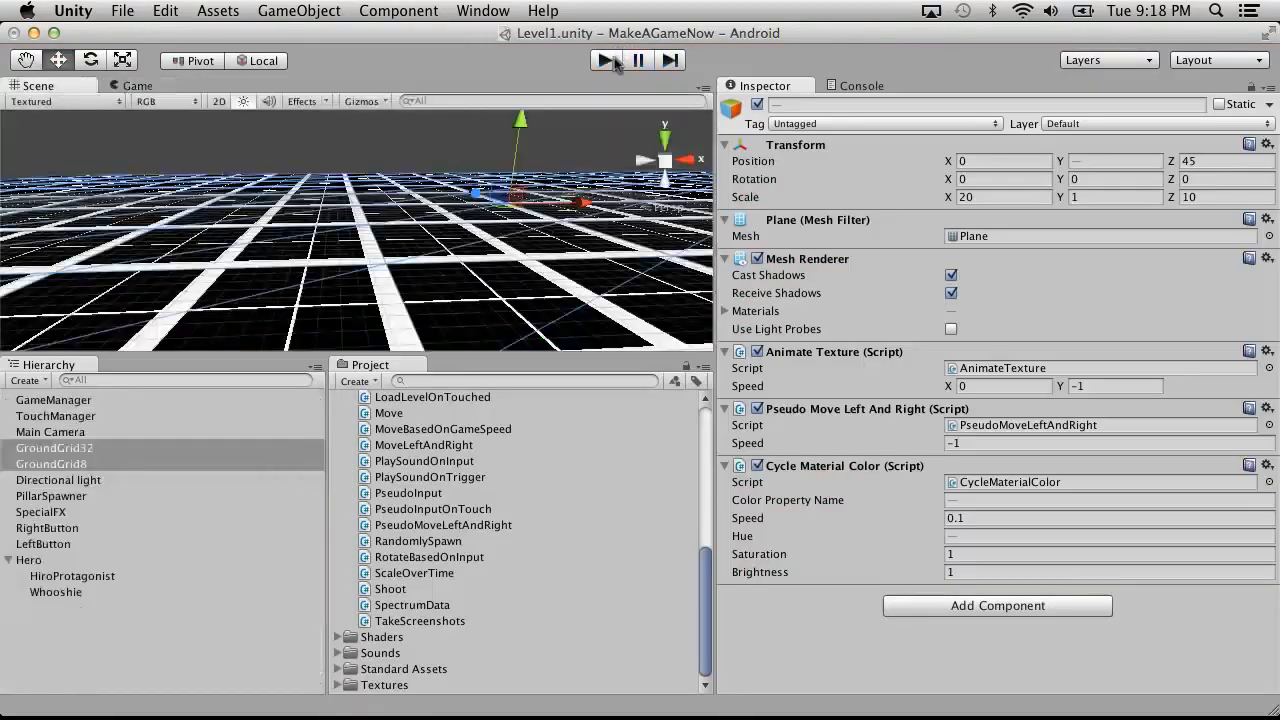
Switch to Asana in Chrome and add the task "Audio pop on left/right movement sound" under Bugs in the MakeAGameNow project
key("ctrl+Right")
key("ctrl+Right")
left_click(455, 46)
scroll(605, 400, "up", 8)
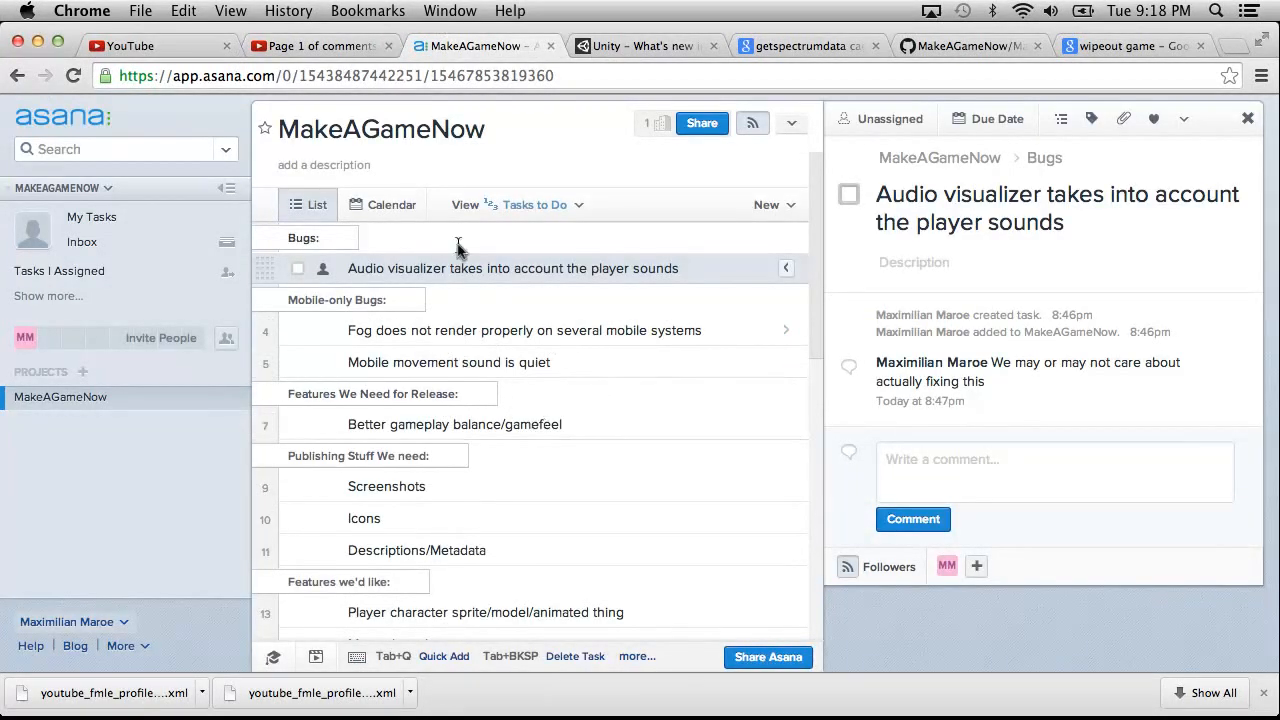
left_click(709, 263)
key("Return")
type("Audio pop on")
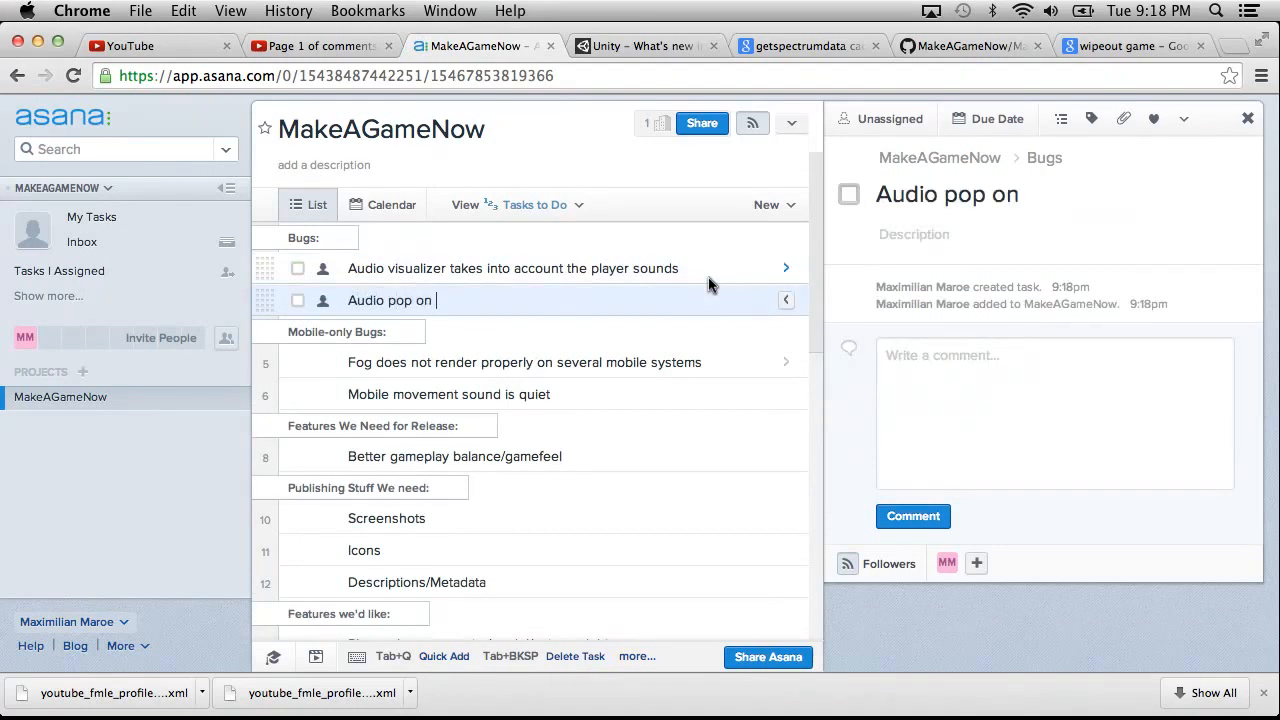
type(" left/right movem")
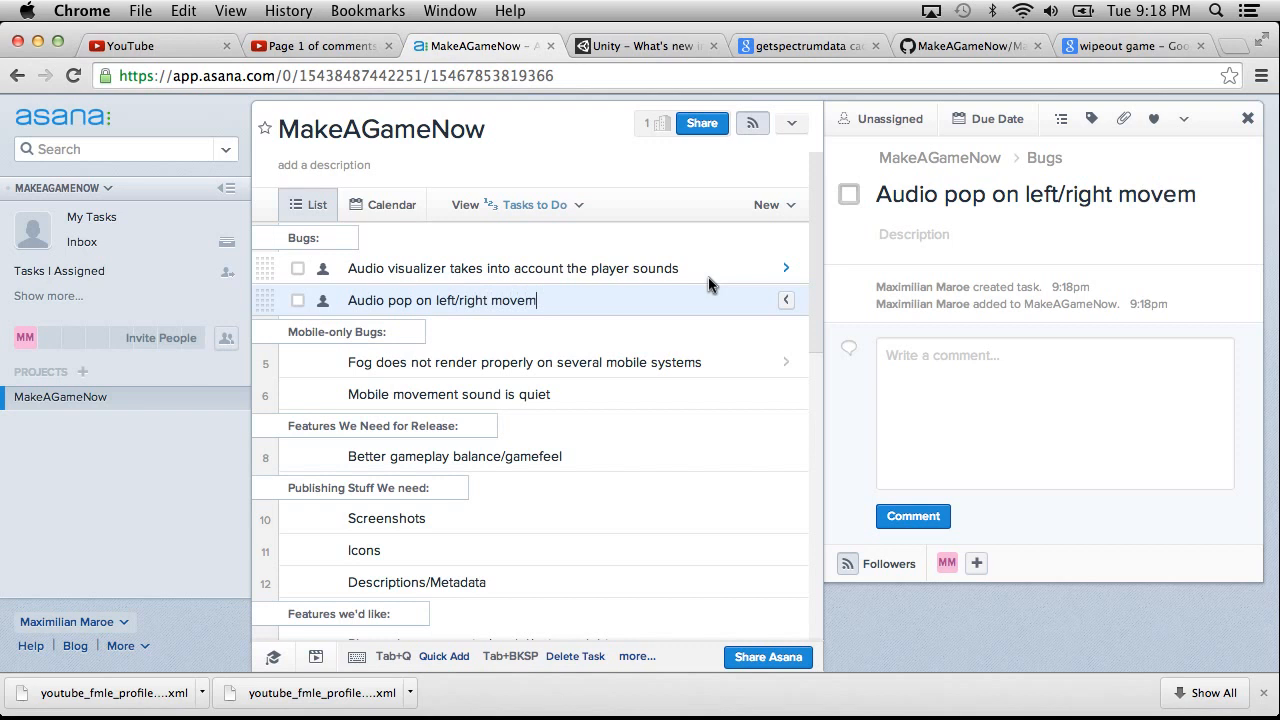
type("ent ")
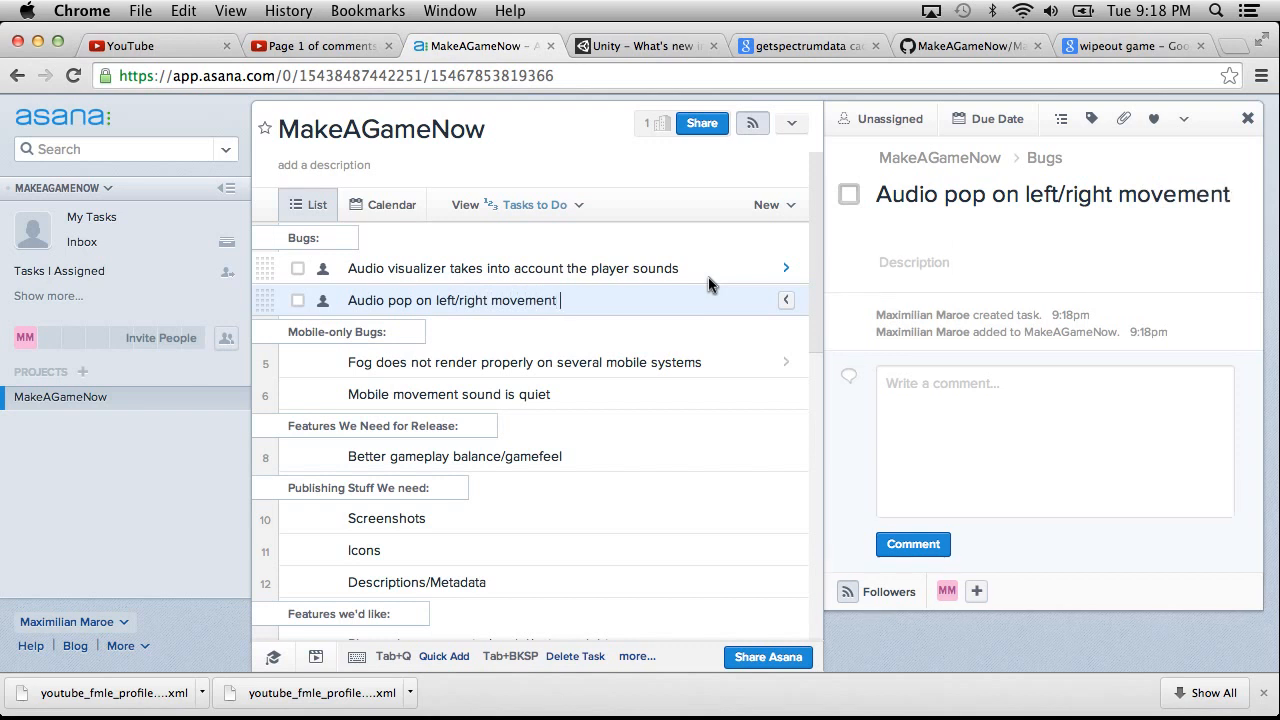
type("sound")
left_click(230, 10)
left_click(137, 8)
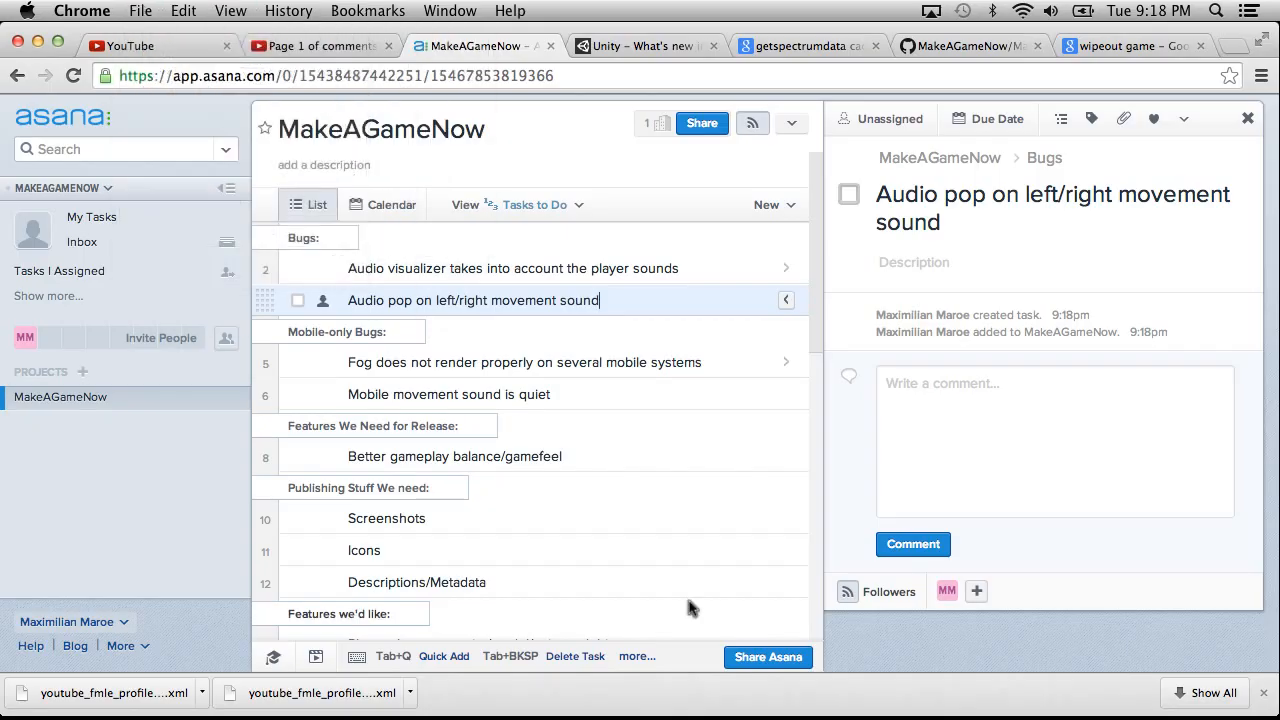
Return to Unity, play Level1 once more to check the game feel, and stop play mode
key("ctrl+Left")
key("ctrl+Left")
left_click(603, 61)
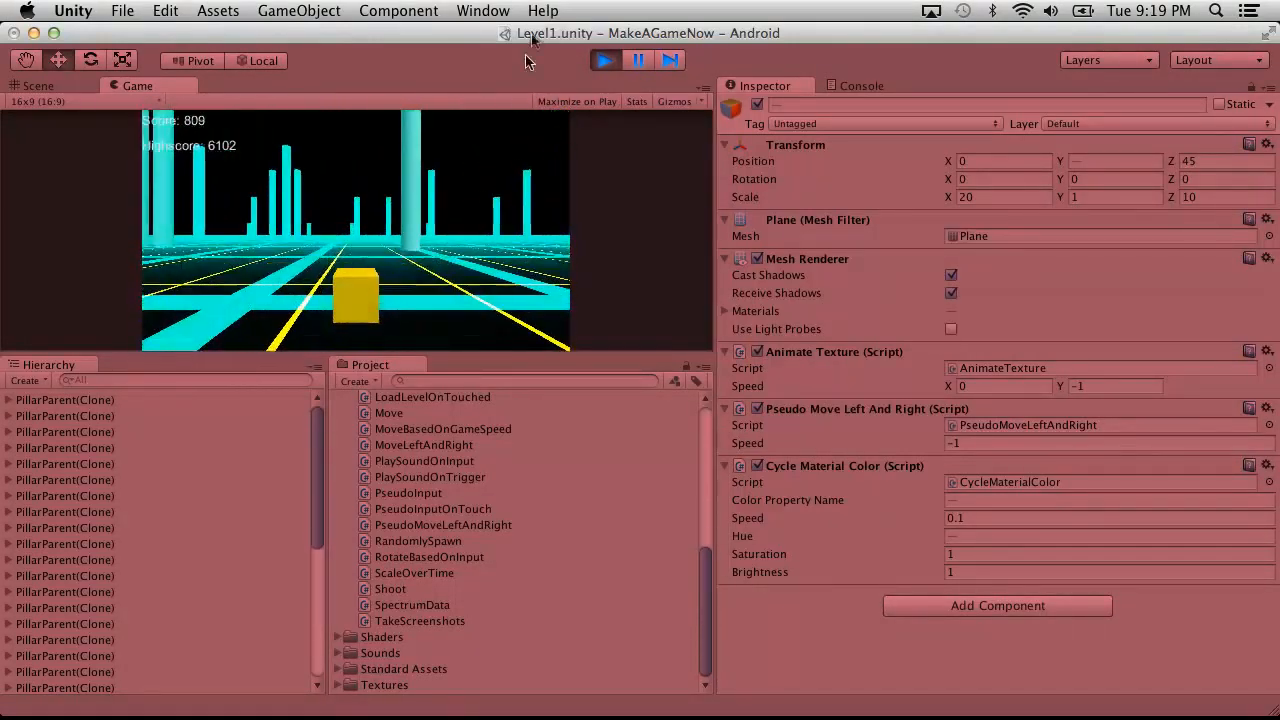
left_click(608, 61)
Save the Unity project
left_click(121, 10)
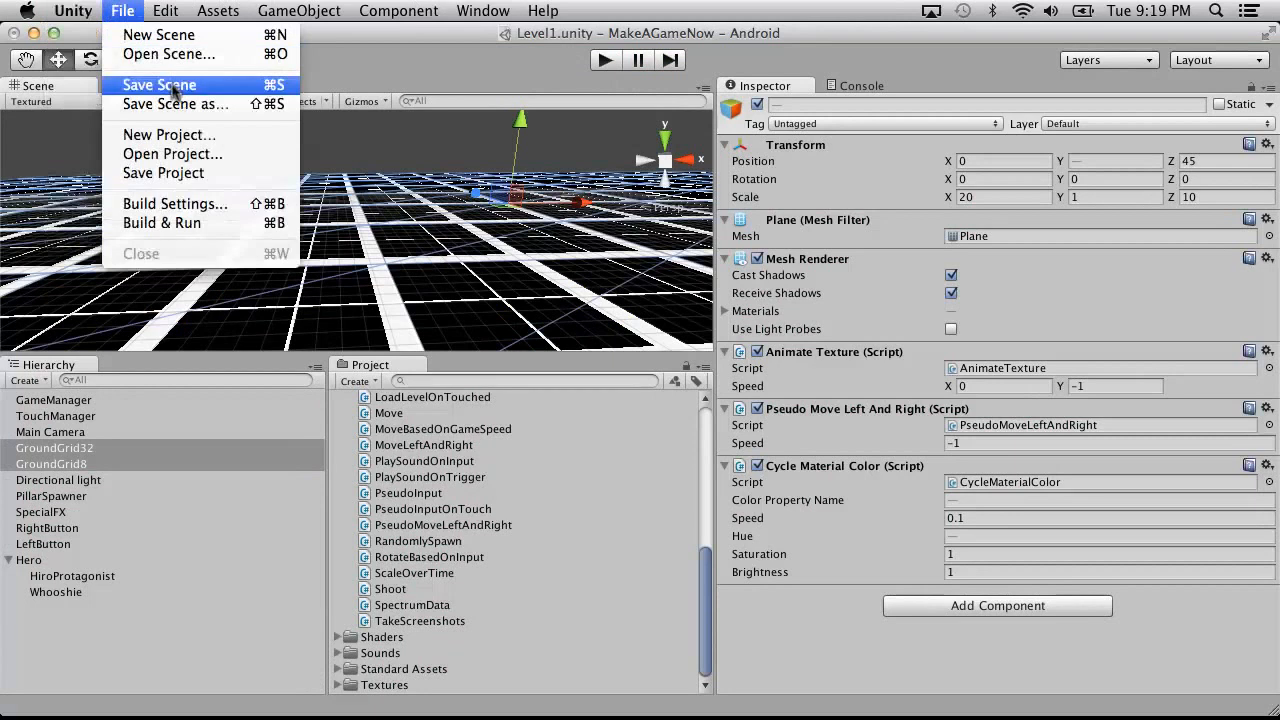
left_click(193, 176)
Switch to SourceTree and stage the modified files Level1.unity, GDD.txt and InputManager.asset
key("ctrl+Right")
key("ctrl+Right")
key("ctrl+Right")
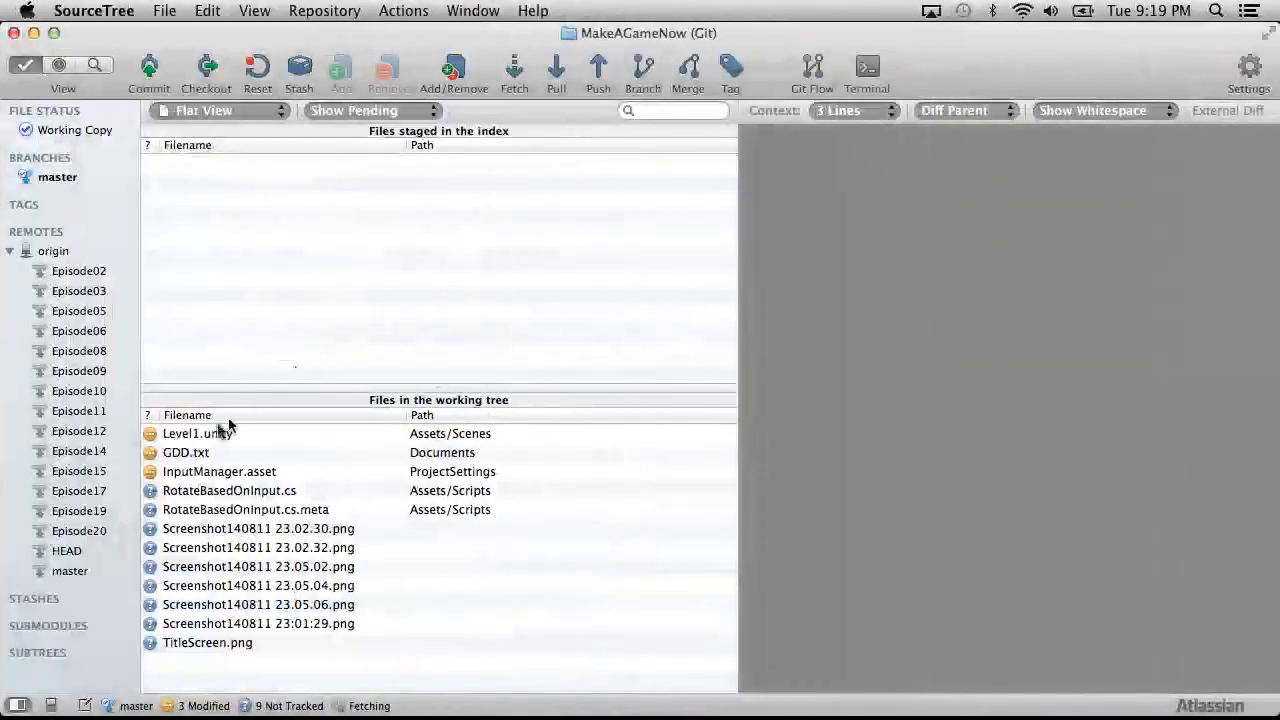
left_click(176, 435)
left_click(196, 455, "shift")
left_click(196, 471, "shift")
left_click_drag(196, 471, 205, 300)
Commit the staged files with the message "Rotate on input for camera"
left_click(150, 70)
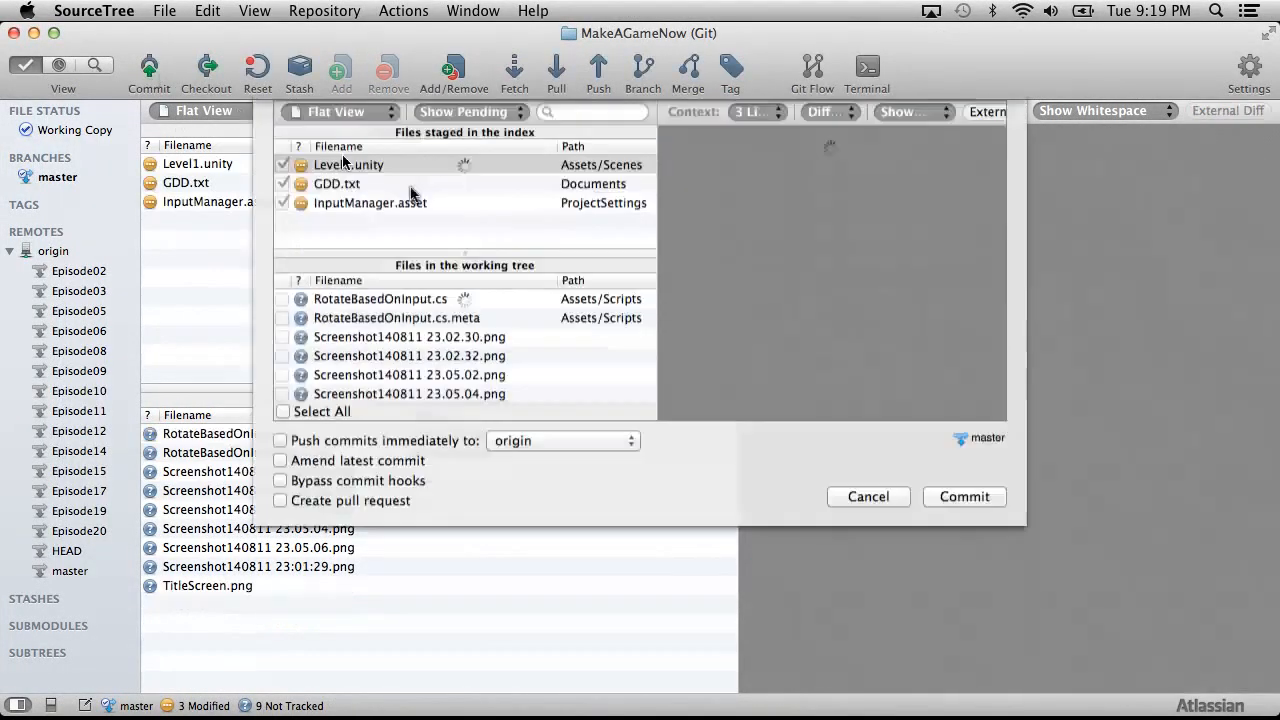
type("Rotate on i")
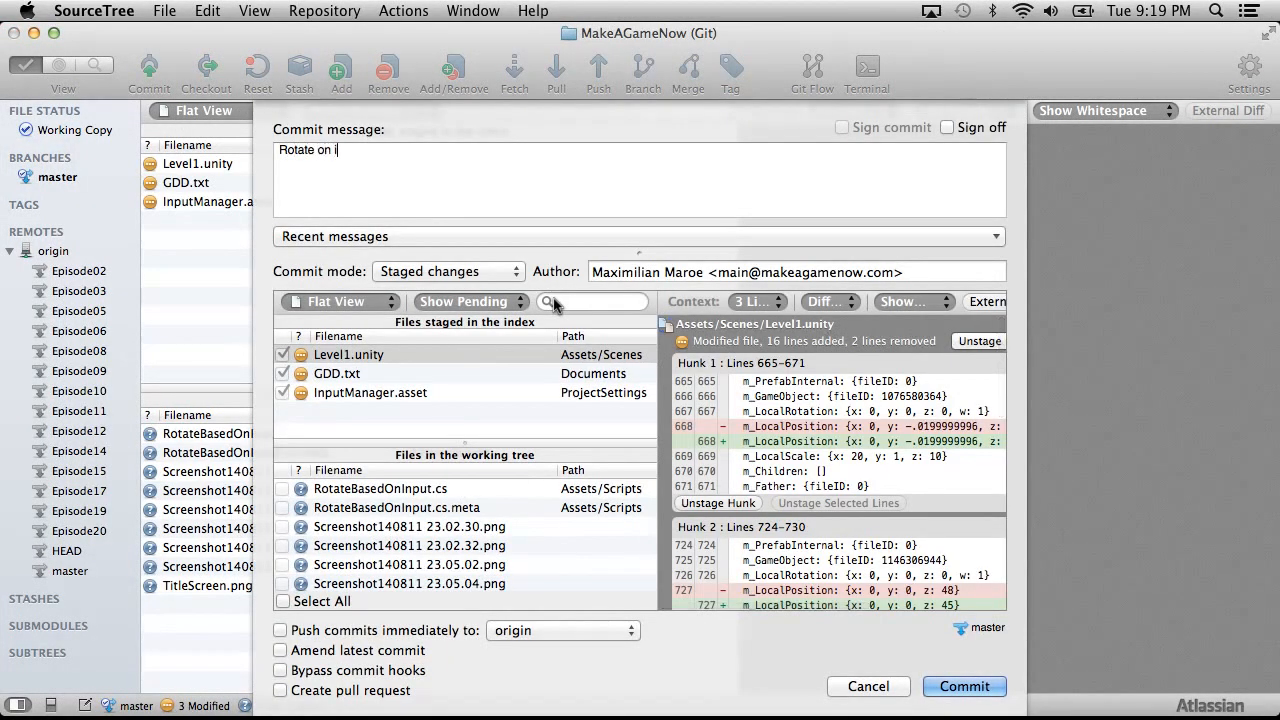
type("nput for camera")
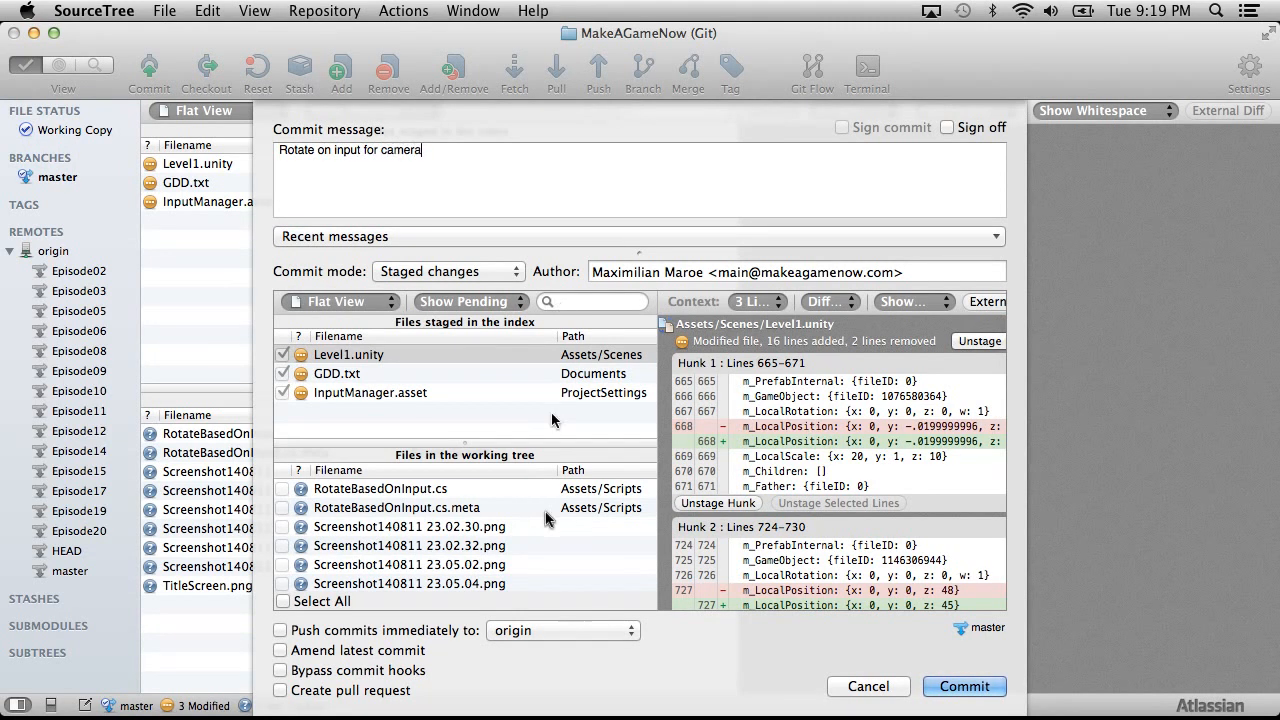
left_click(962, 686)
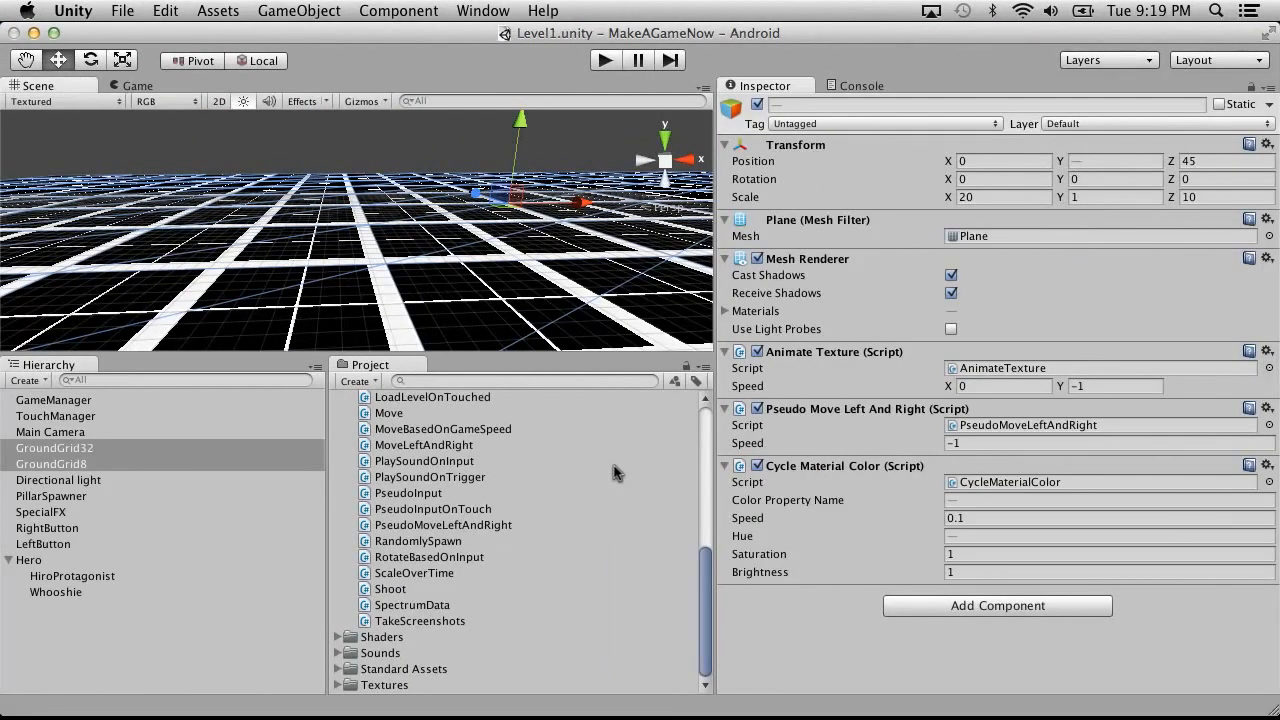
Switch to Chrome and read the viewers' gameplay suggestions in the YouTube comments
key("ctrl+Right")
key("ctrl+Right")
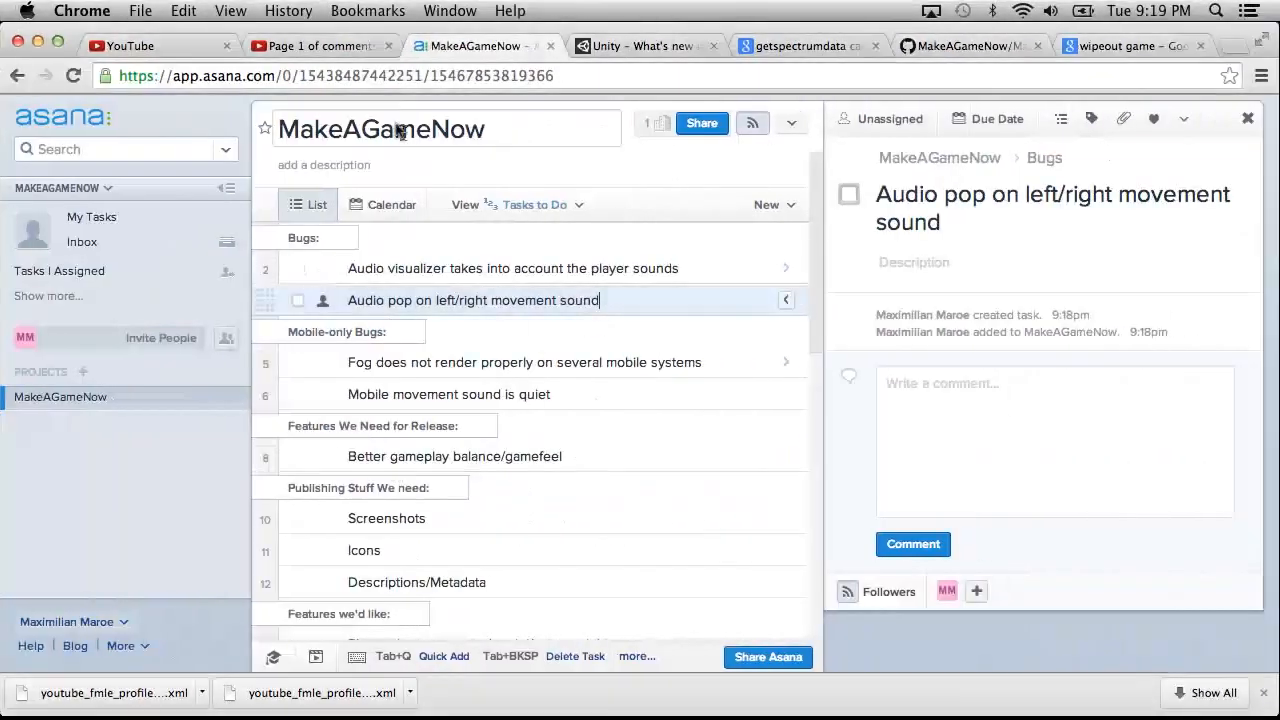
left_click(300, 46)
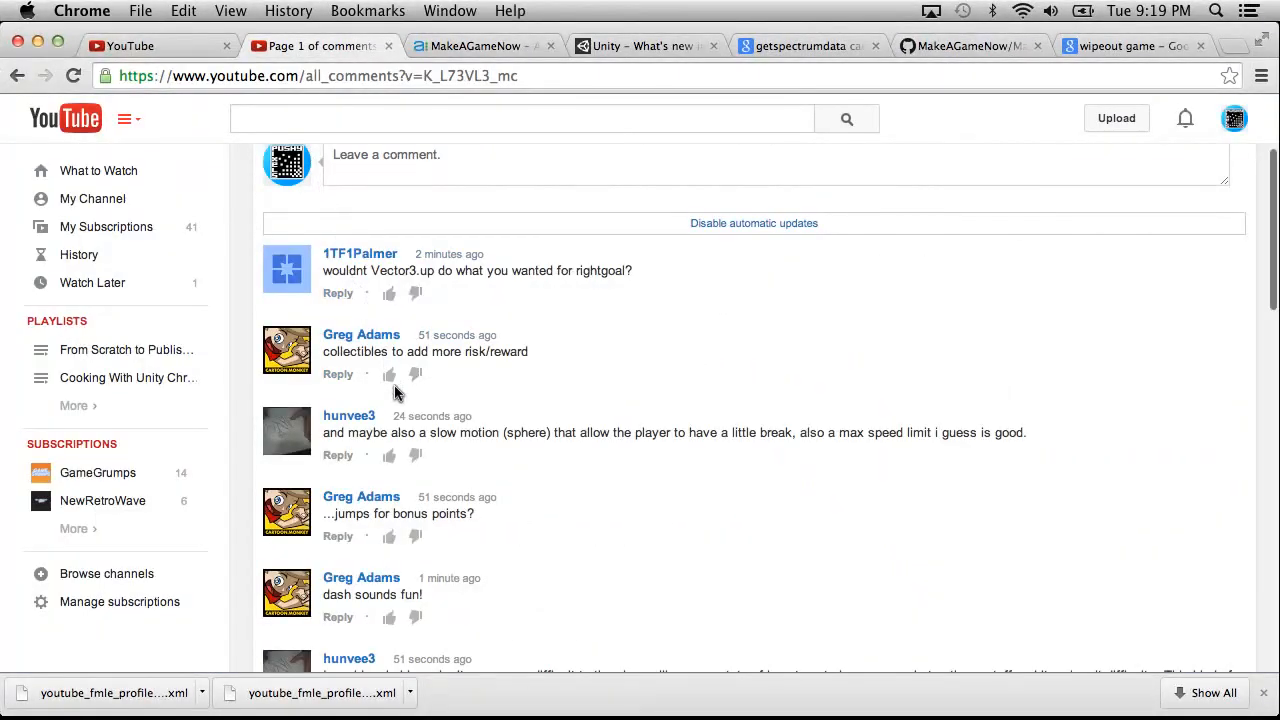
scroll(395, 392, "down", 4)
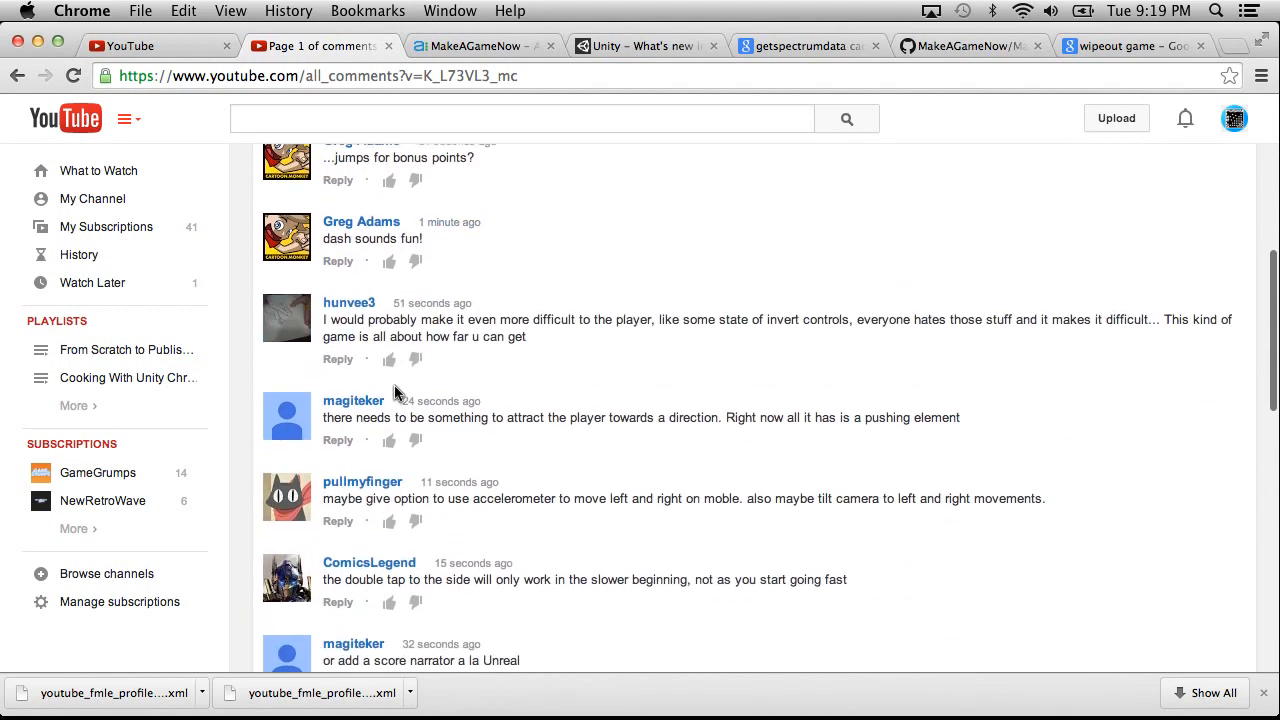
scroll(395, 392, "down", 2)
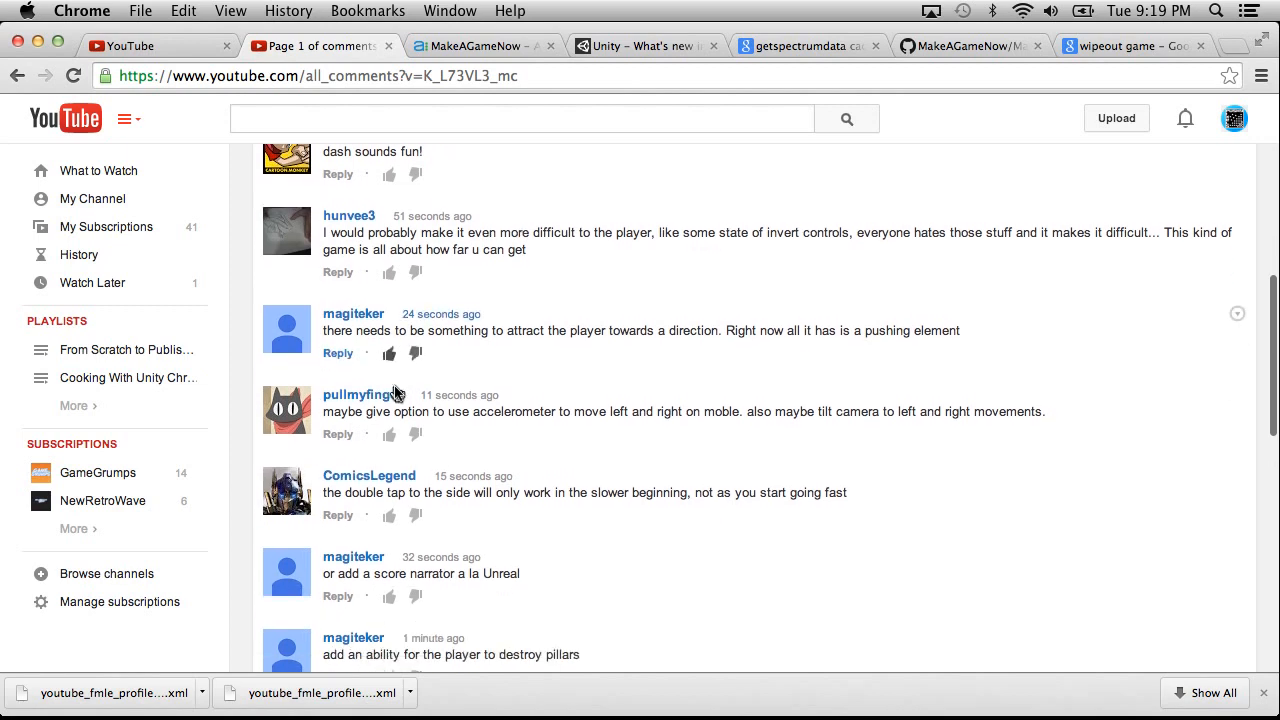
scroll(395, 392, "down", 3)
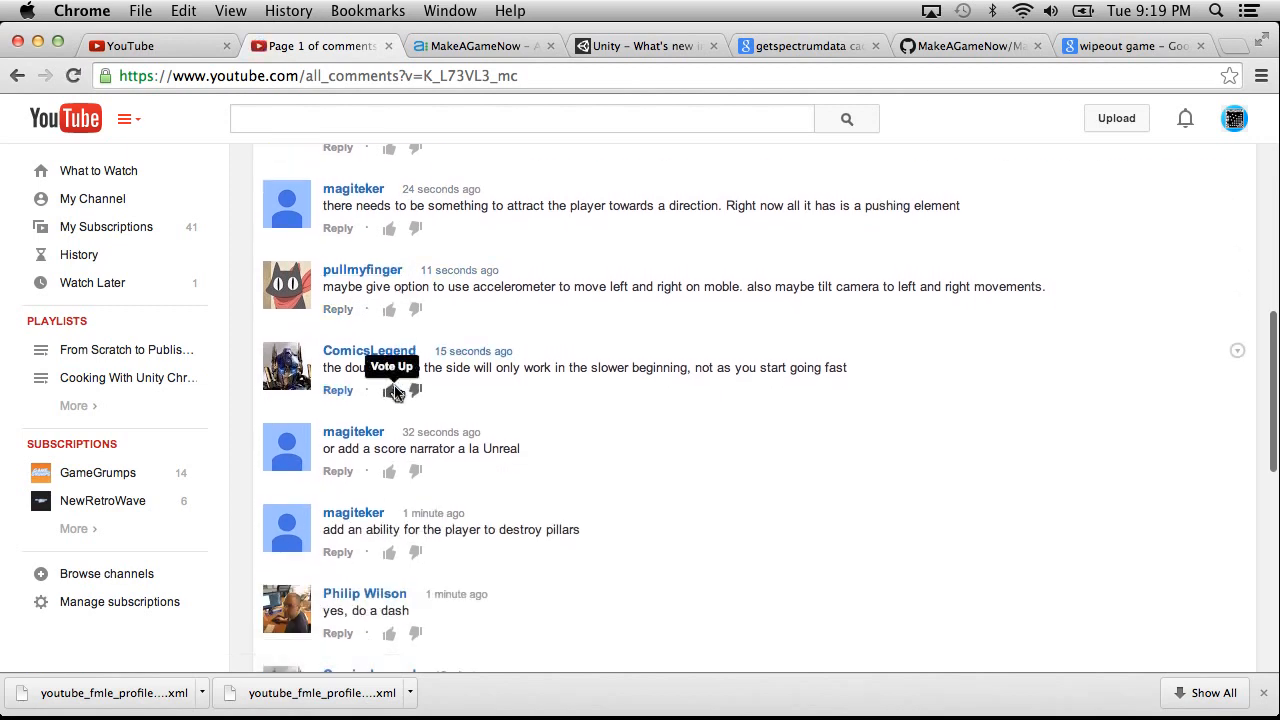
scroll(395, 392, "down", 2)
scroll(395, 392, "up", 2)
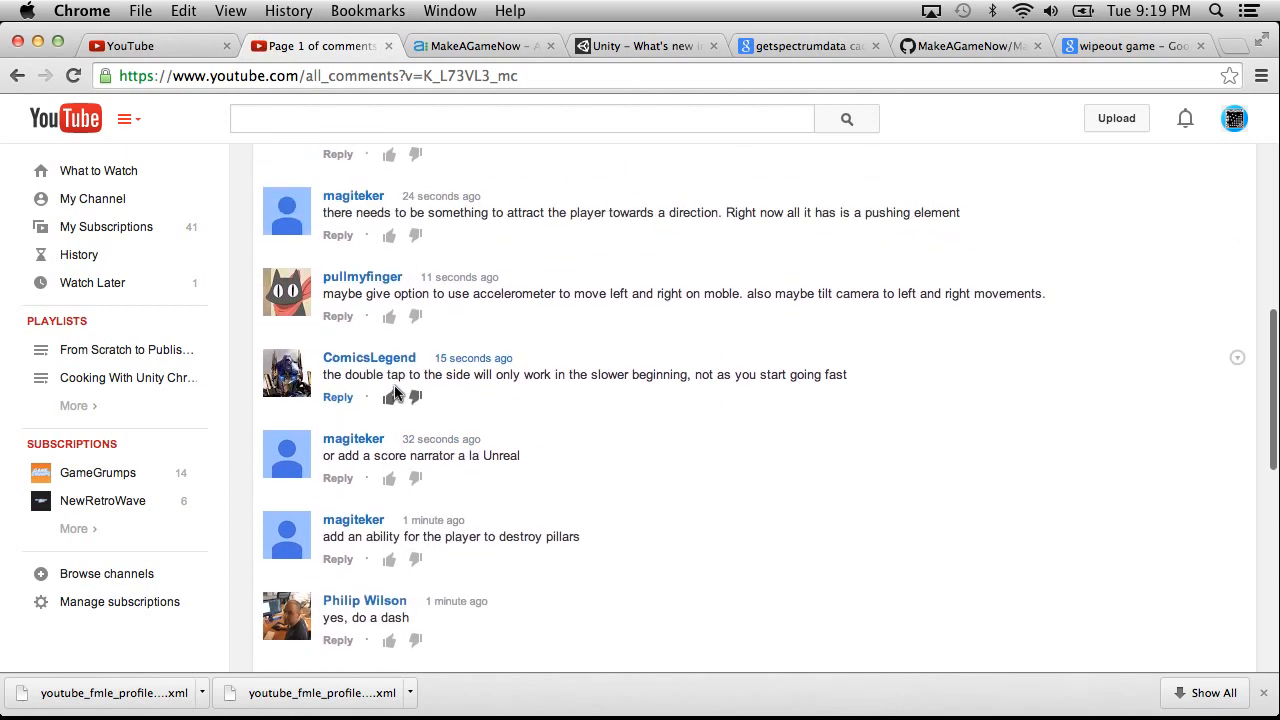
scroll(395, 392, "down", 3)
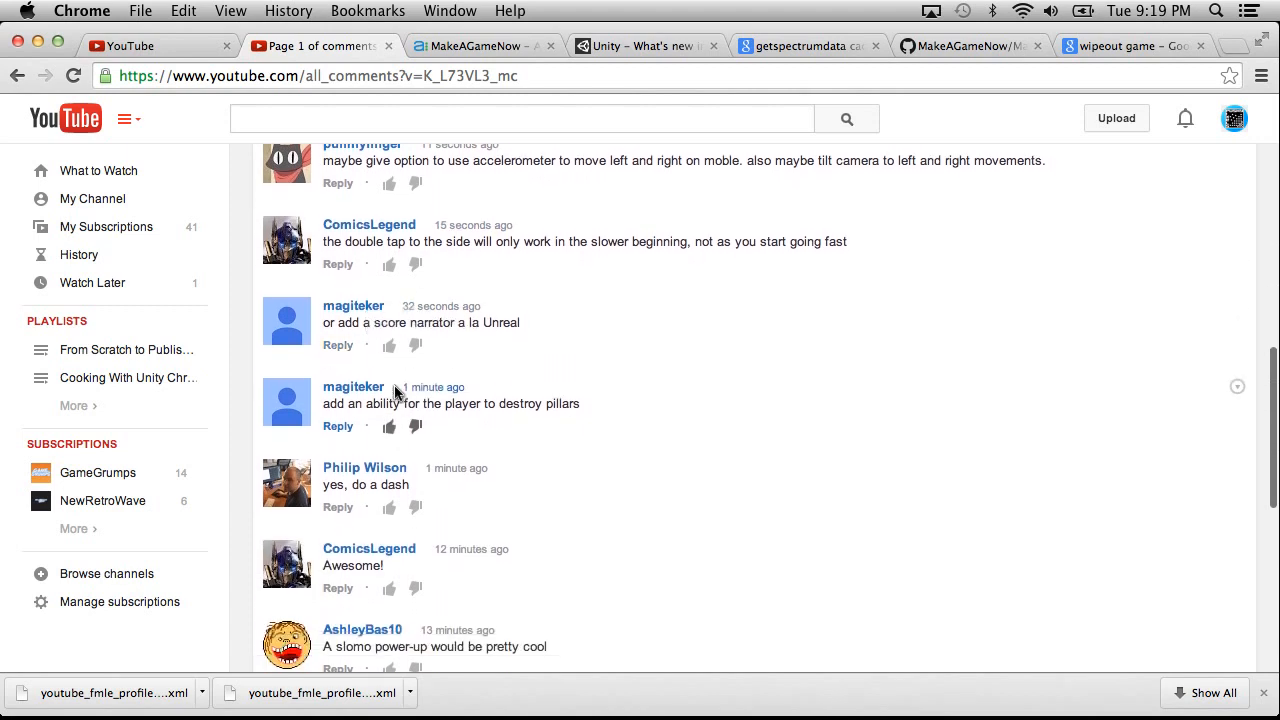
scroll(395, 392, "down", 4)
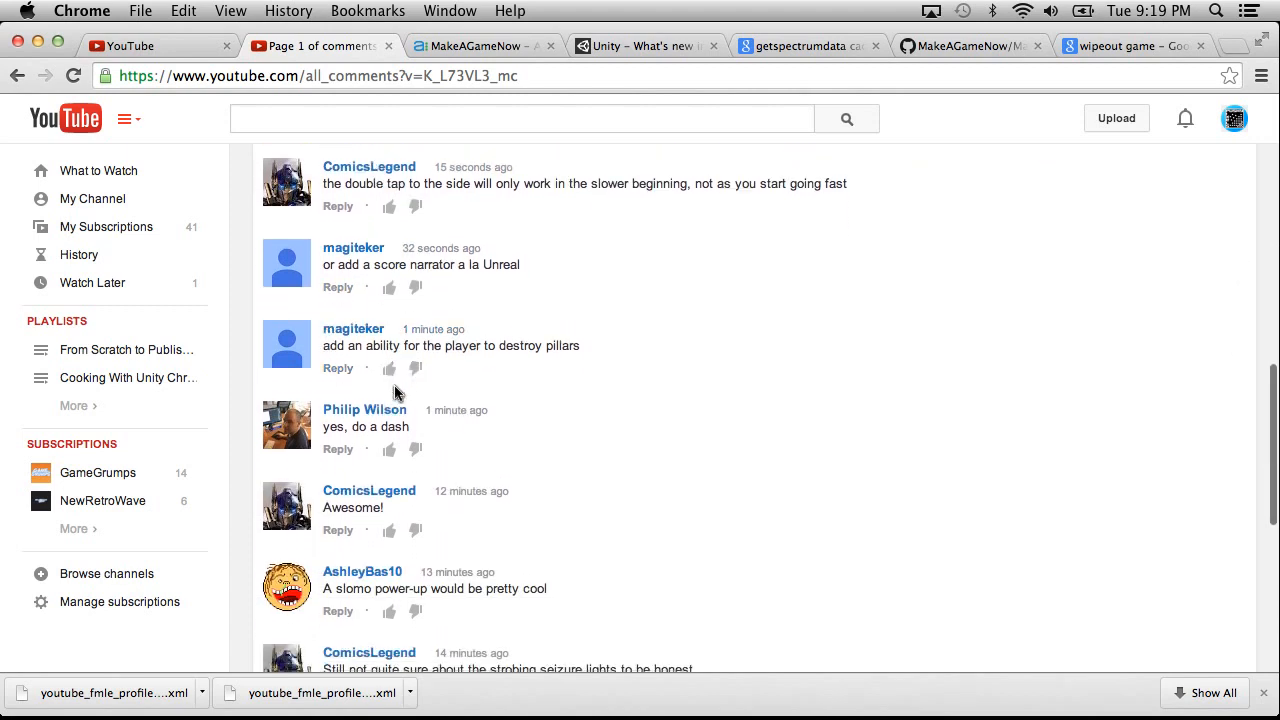
scroll(395, 392, "down", 3)
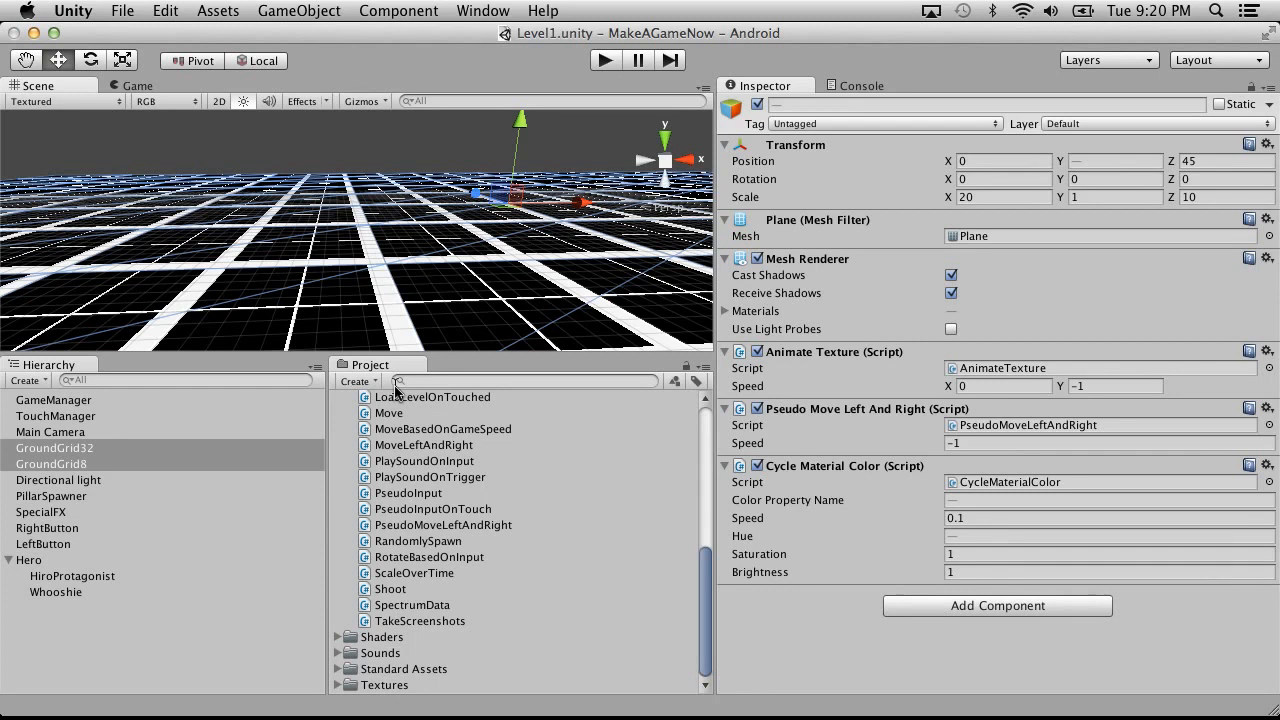
left_click(84, 494)
left_click(87, 481)
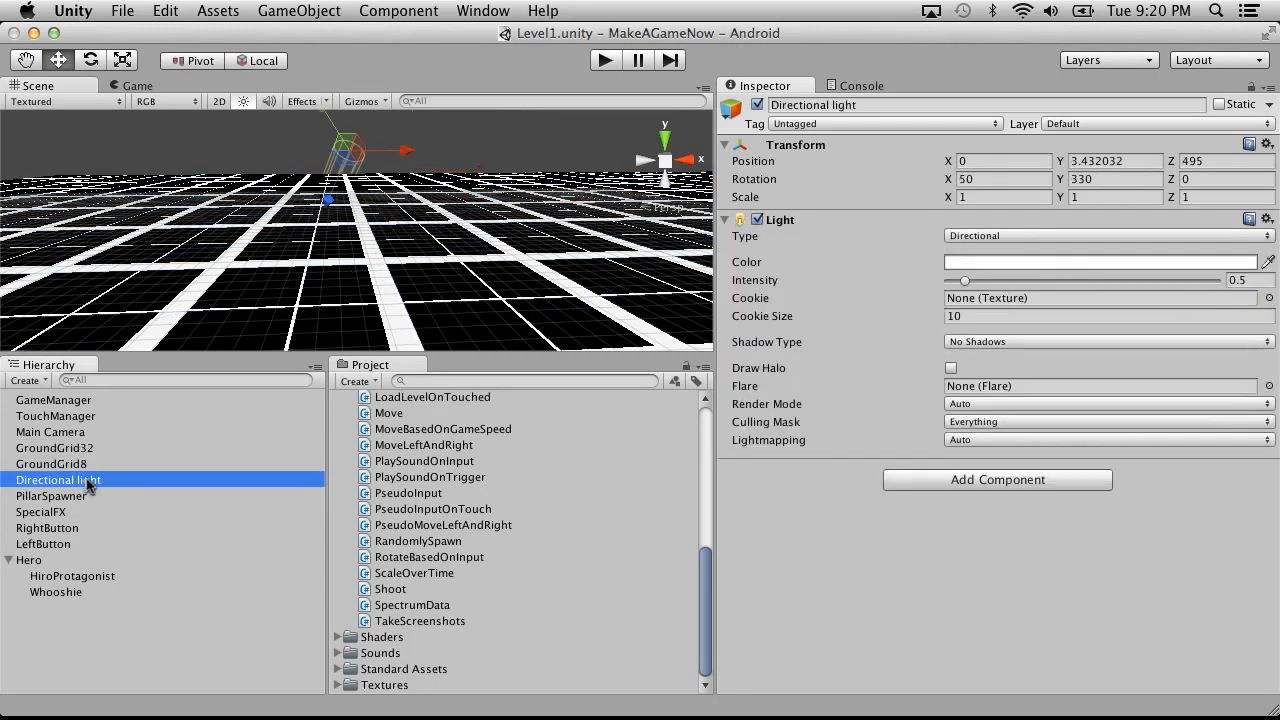
scroll(392, 473, "up", 6)
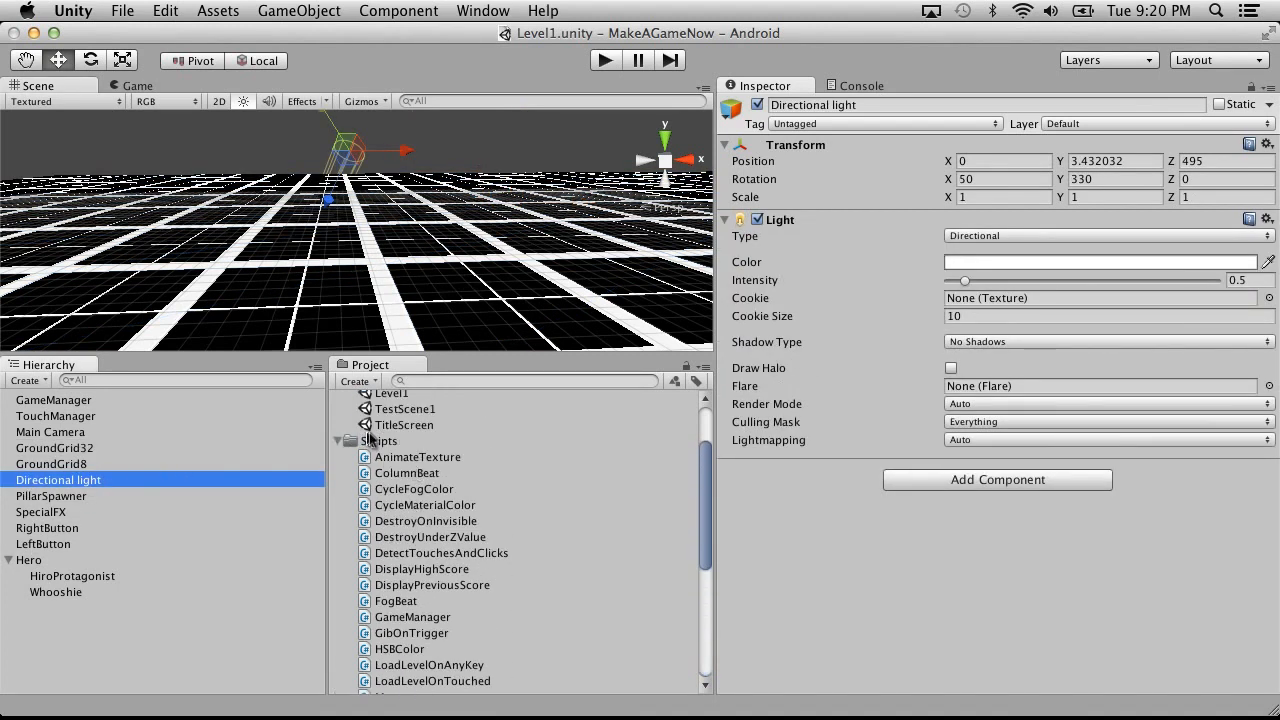
right_click(366, 441)
mouse_move(476, 420)
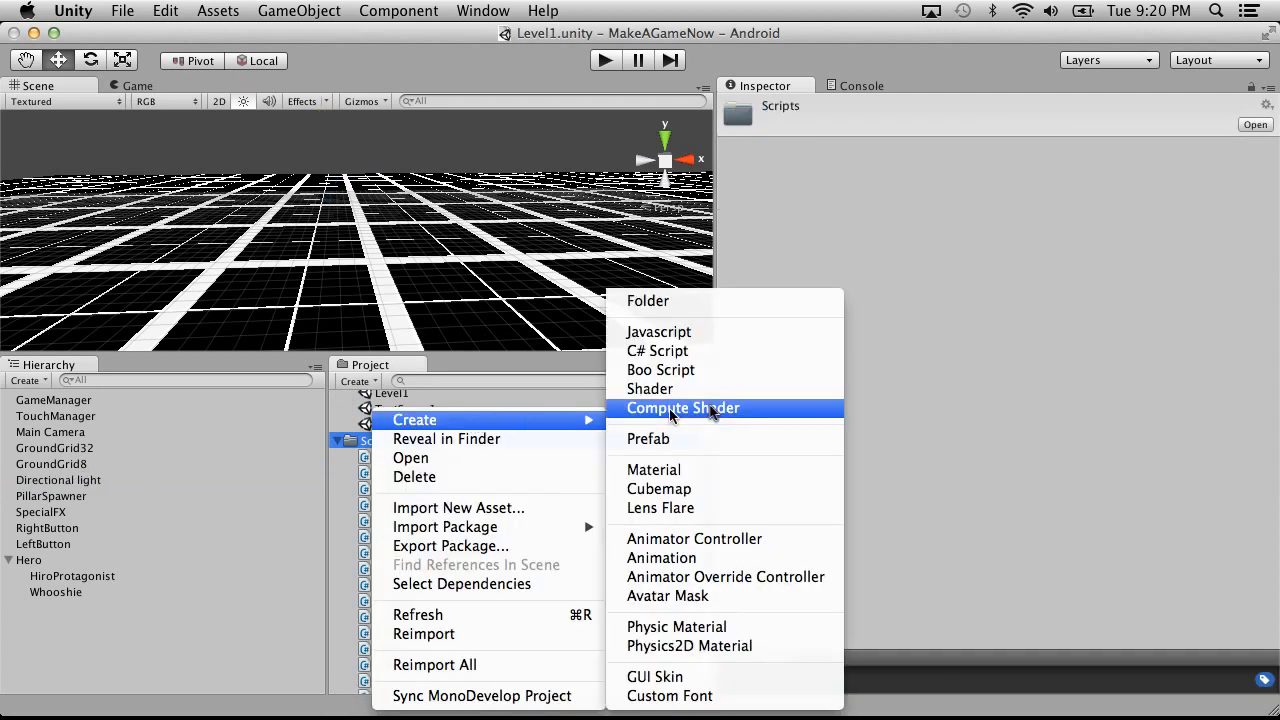
left_click(684, 351)
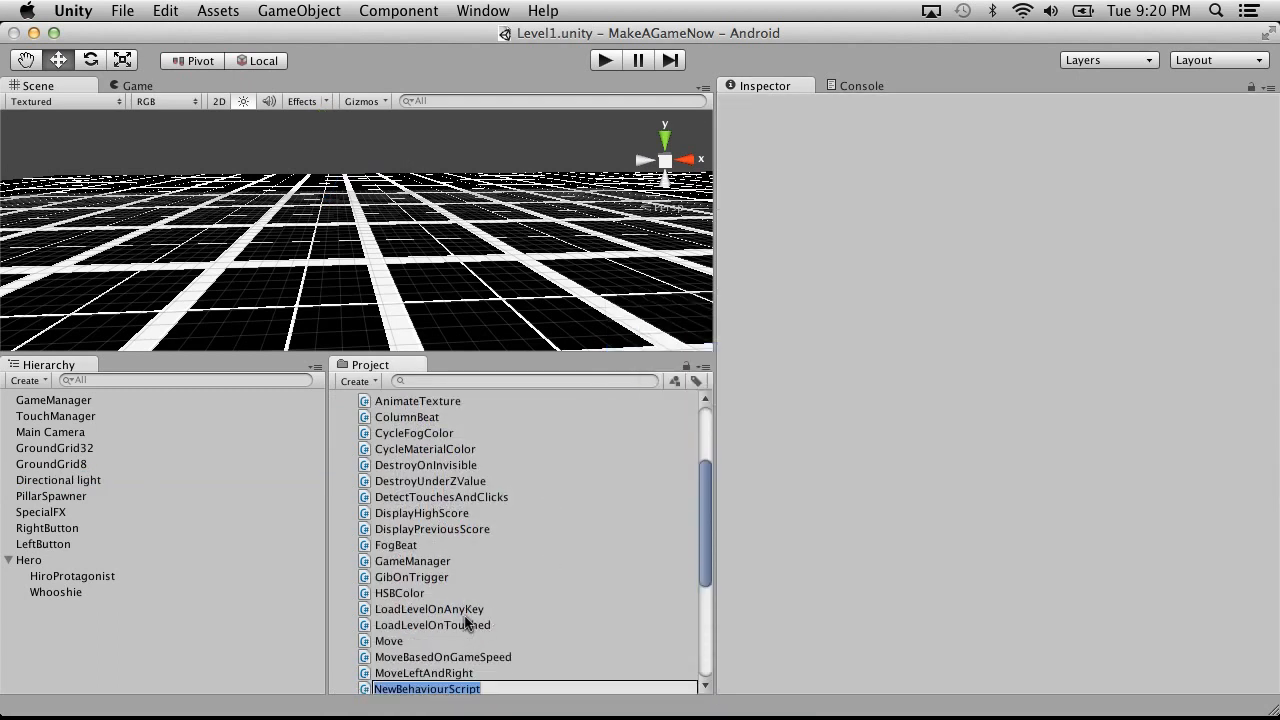
left_click(380, 626)
left_click(392, 689)
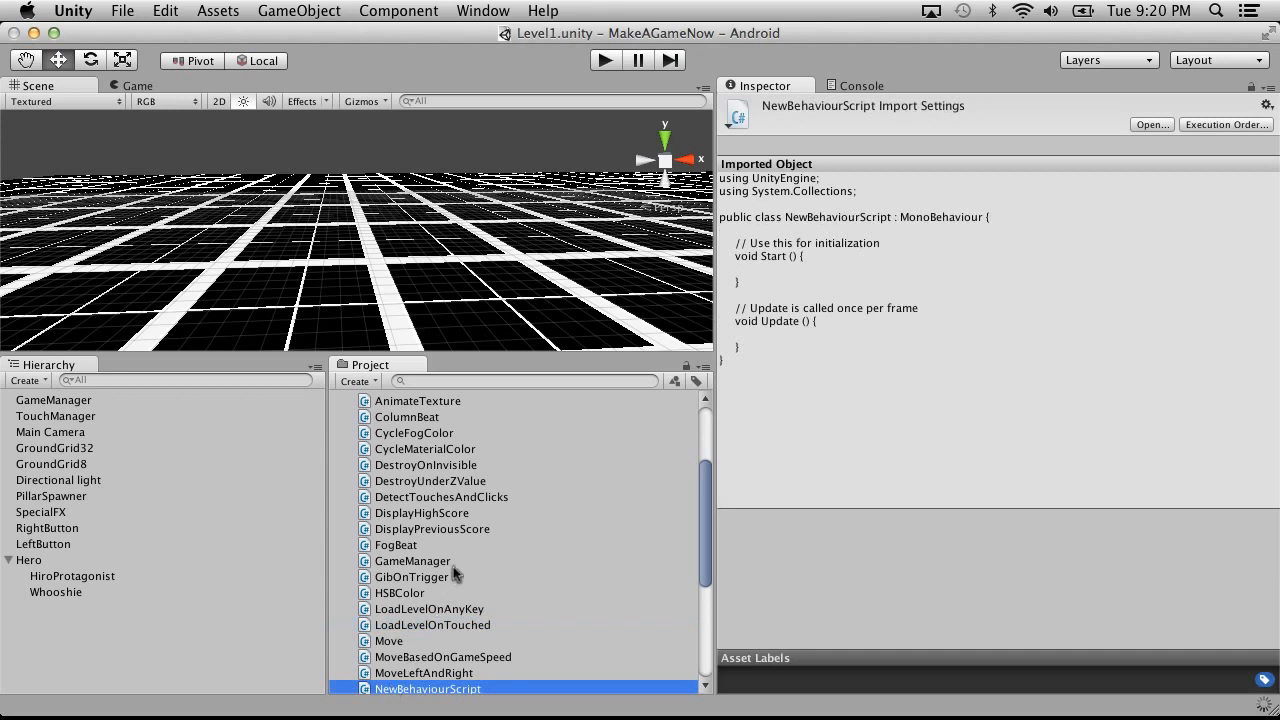
right_click(336, 688)
left_click(466, 482)
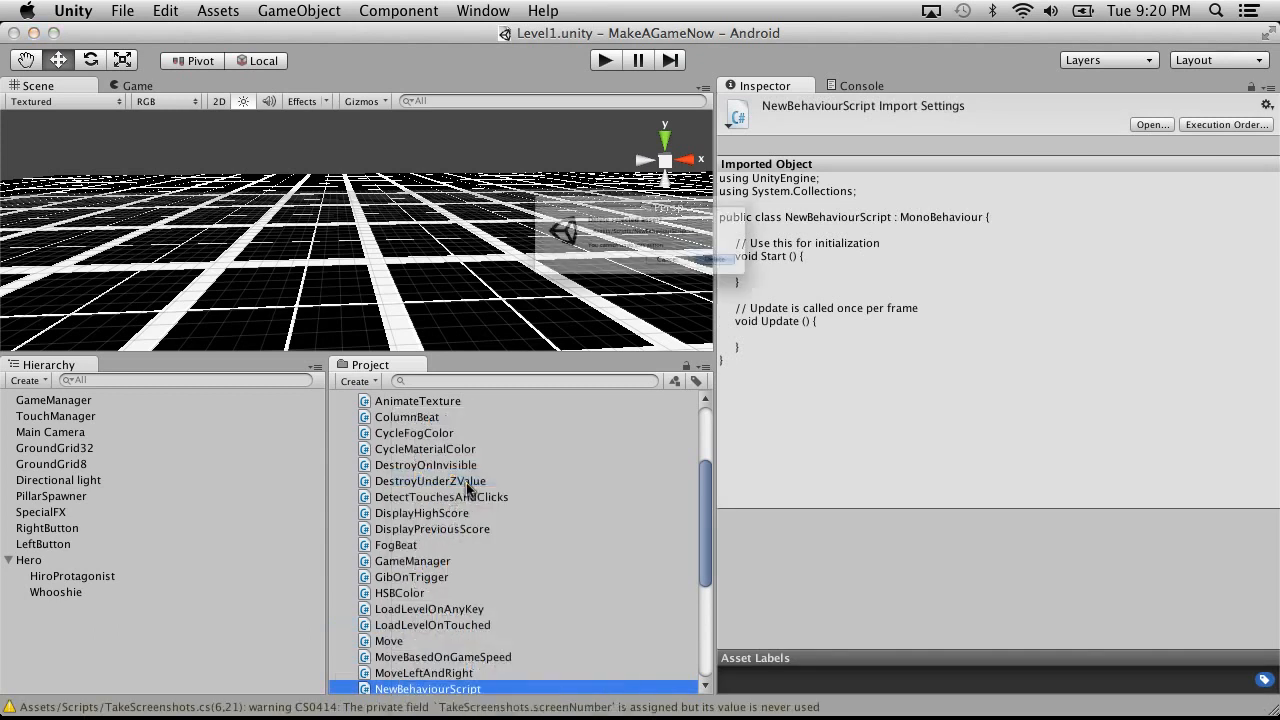
left_click(789, 284)
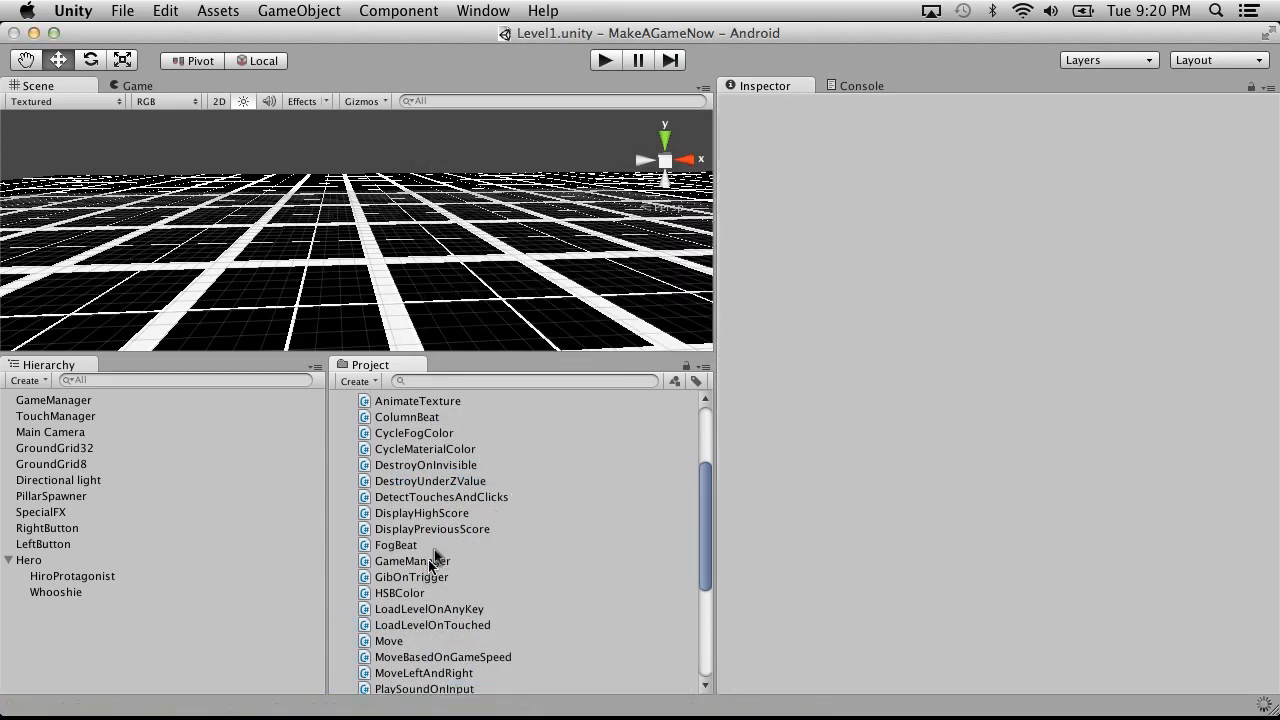
Open the PseudoMoveLeftAndRight script in MonoDevelop and save the pending changes to PlaySoundOnInput.cs
scroll(473, 631, "down", 3)
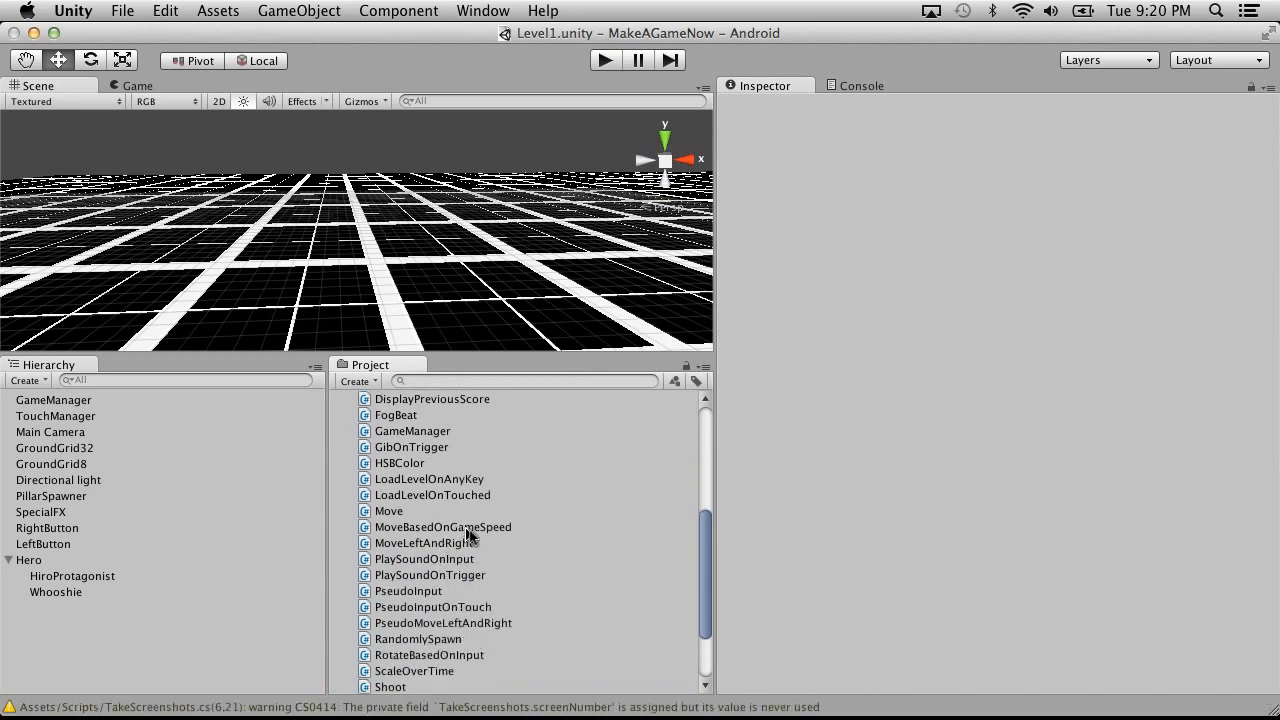
left_click(419, 527)
left_click(410, 543)
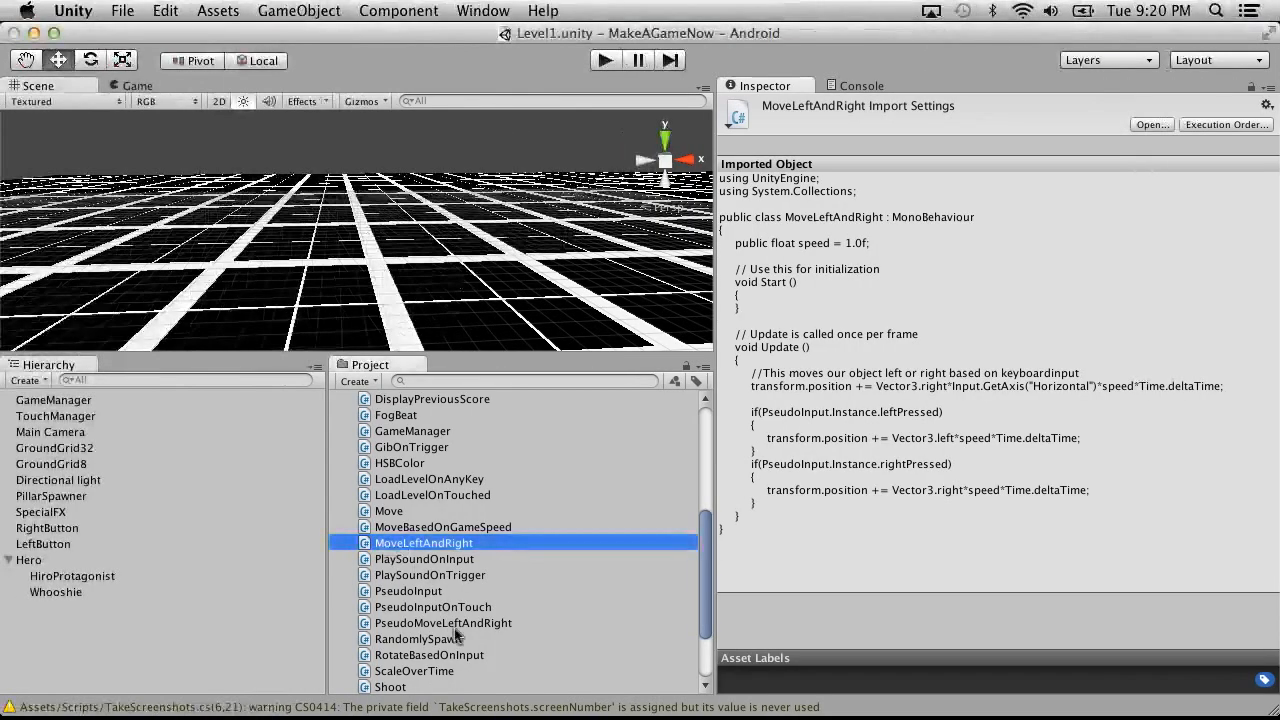
double_click(455, 623)
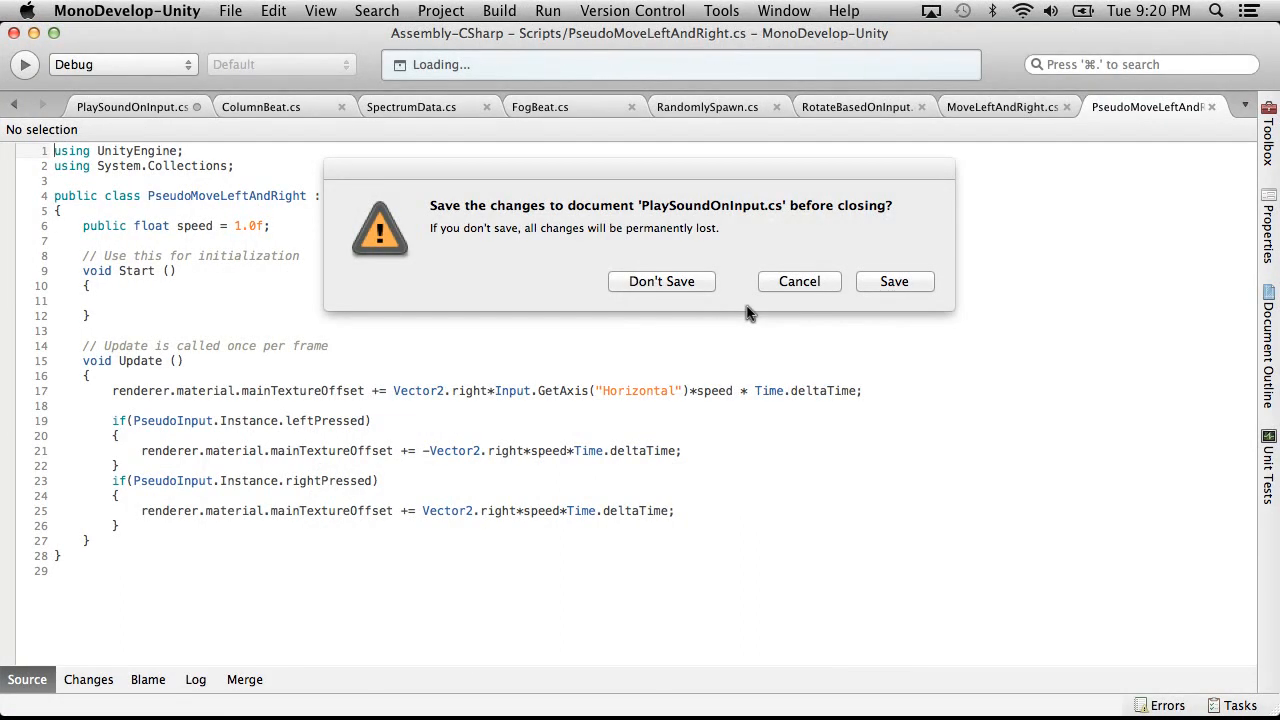
left_click(892, 281)
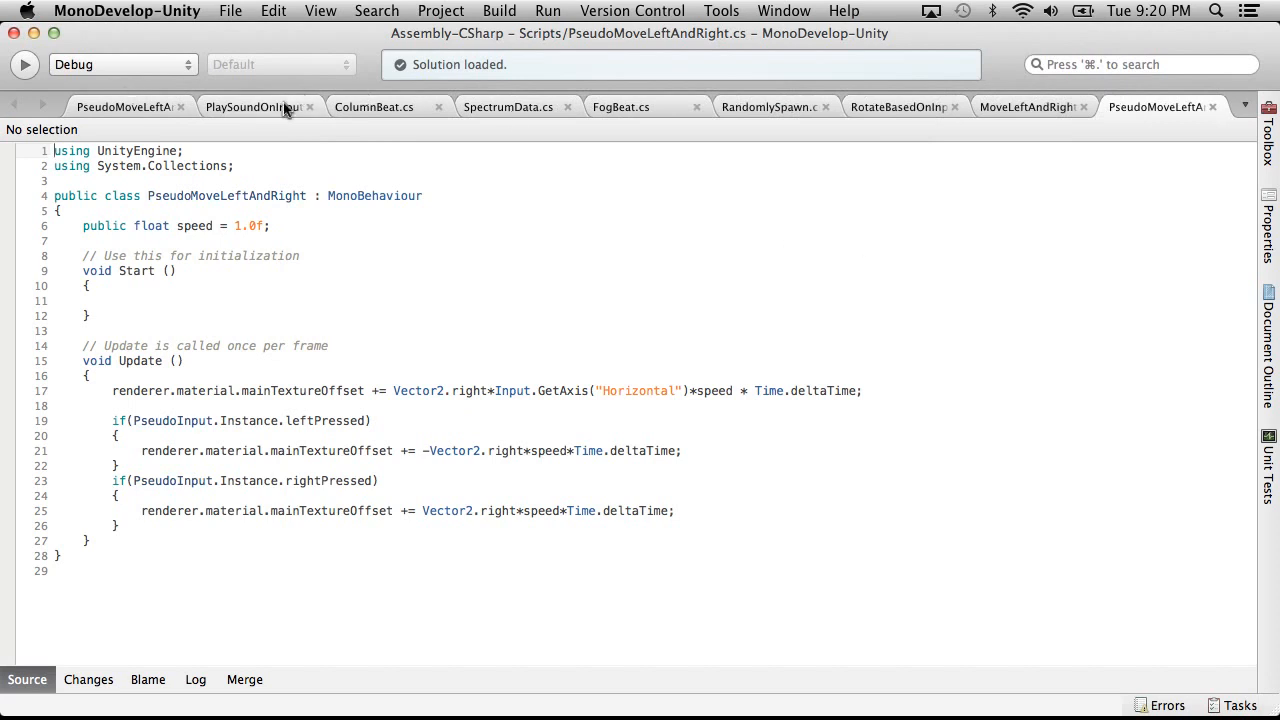
Close every open script except MoveLeftAndRight.cs and one copy of PseudoMoveLeftAndRight.cs
left_click(255, 104)
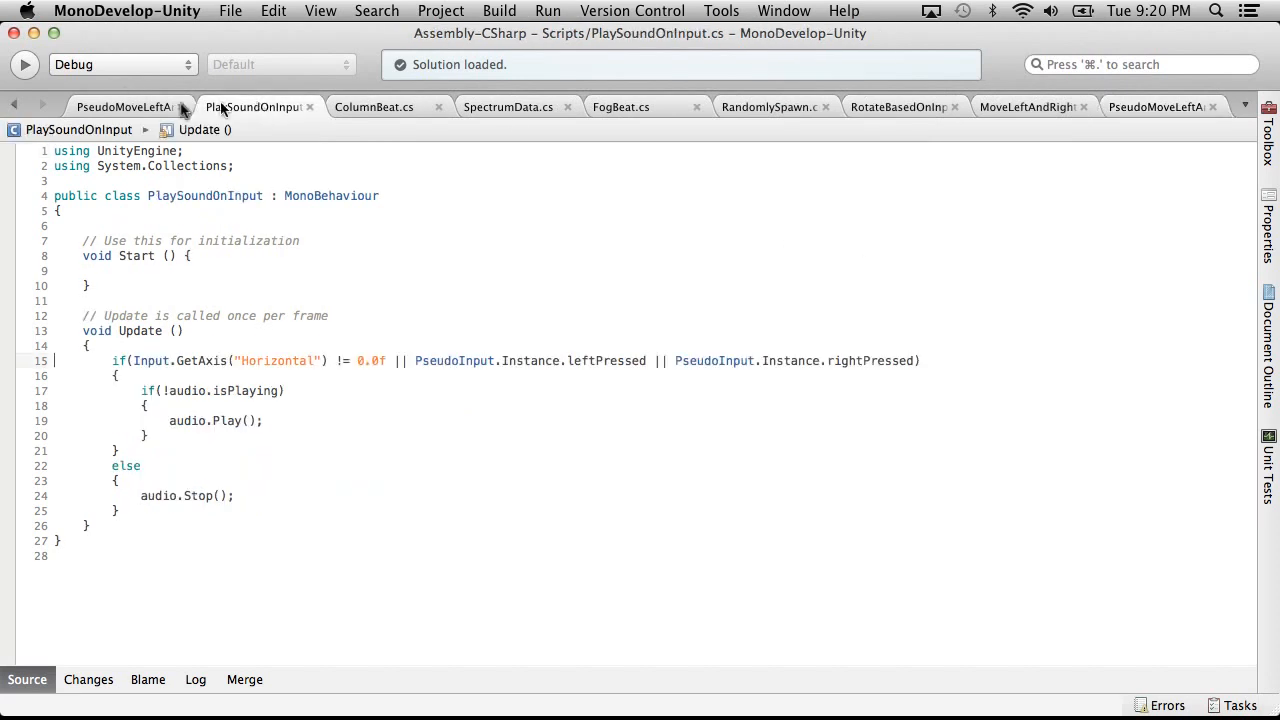
left_click(314, 106)
left_click(317, 105)
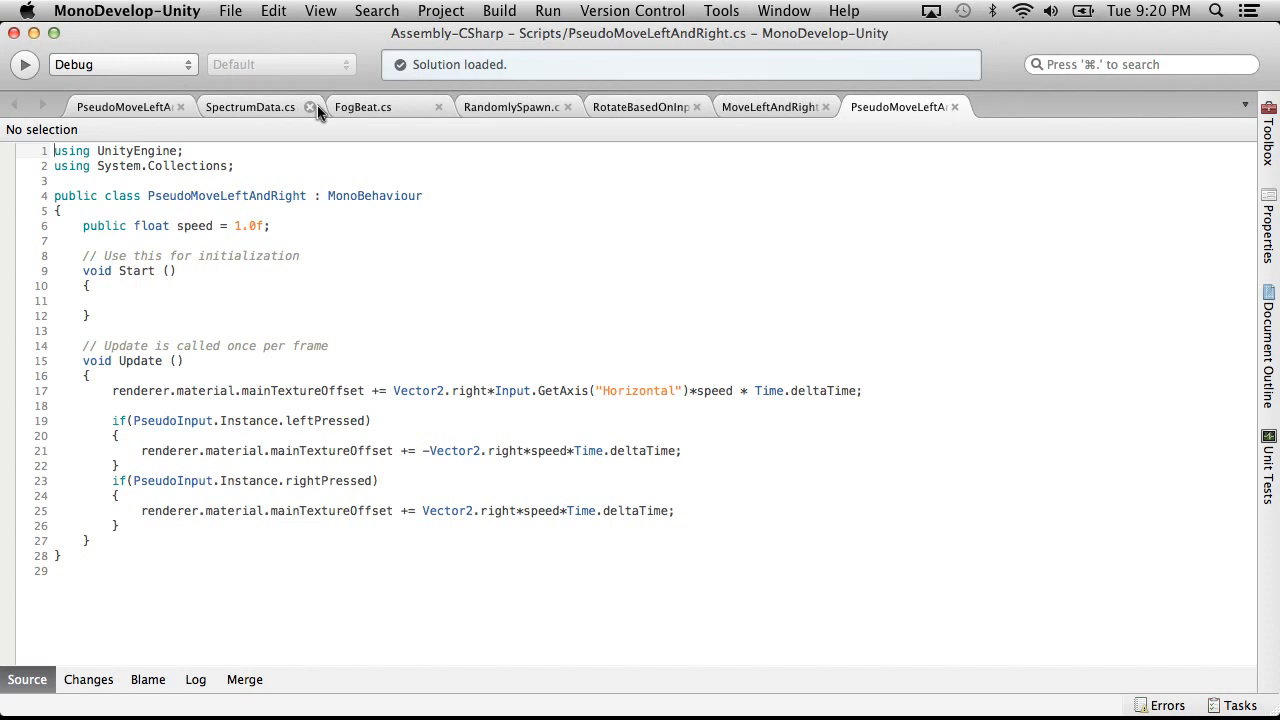
left_click(317, 105)
left_click(317, 105)
left_click(317, 105)
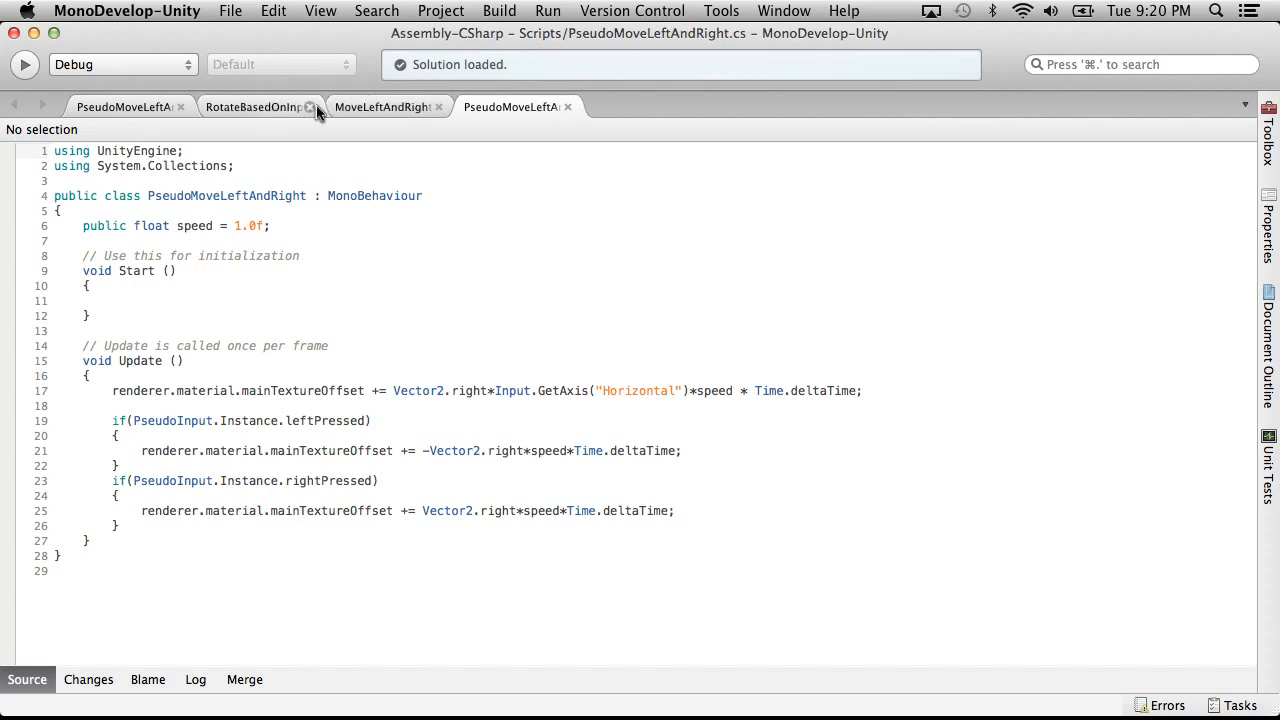
left_click(311, 106)
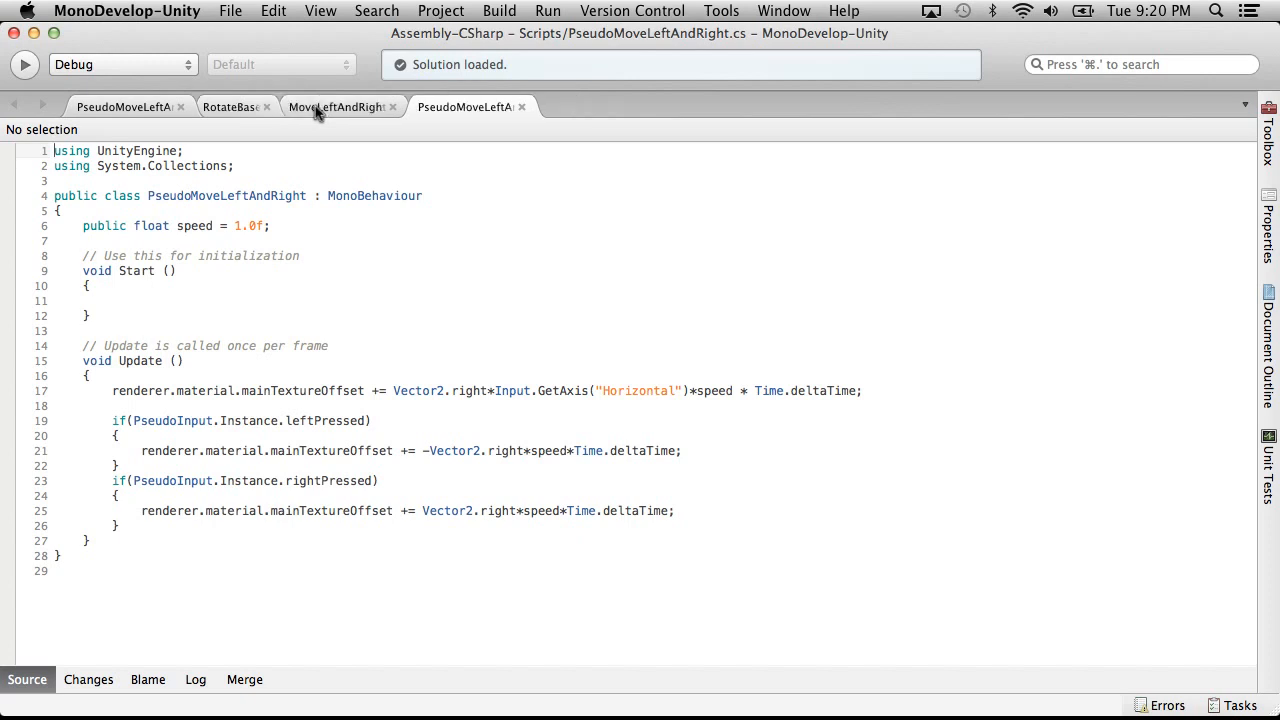
left_click(179, 107)
left_click(137, 107)
left_click(252, 107)
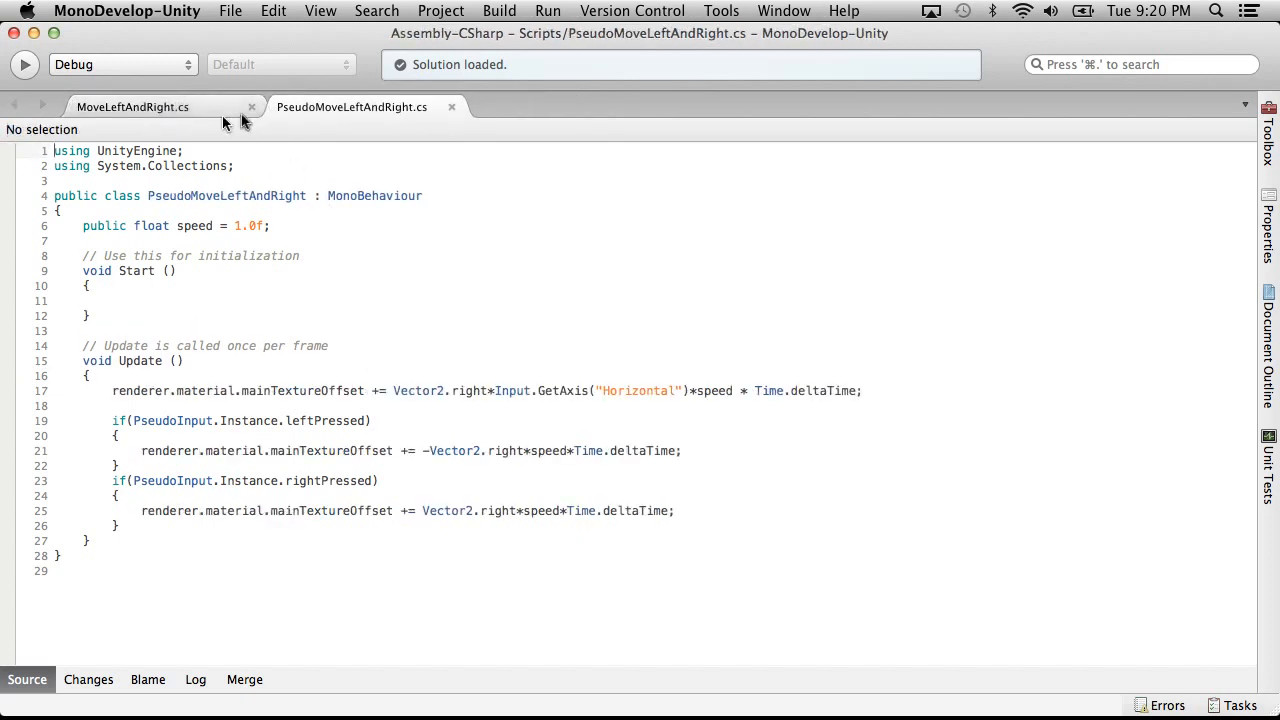
Compare MoveLeftAndRight.cs with PseudoMoveLeftAndRight.cs and examine how Update handles left and right presses
left_click(171, 114)
left_click(371, 108)
left_click(199, 107)
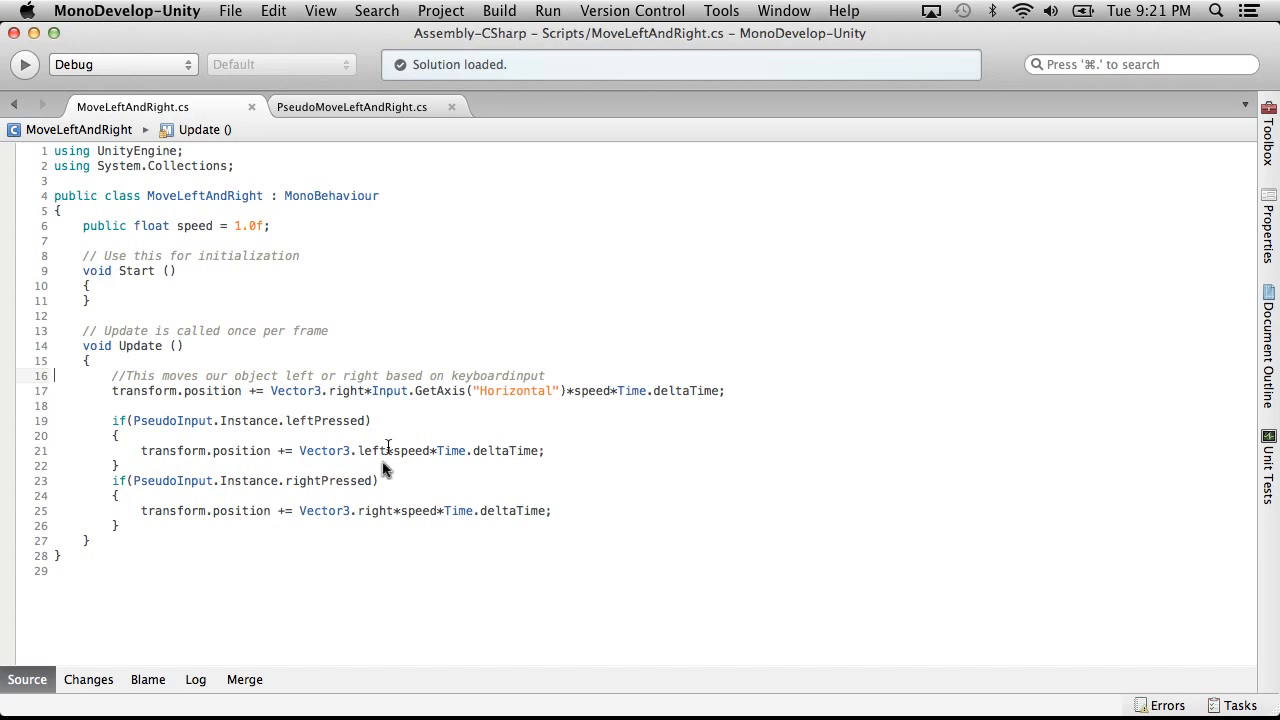
left_click(250, 494)
mouse_move(313, 511)
left_click(153, 466)
left_click(110, 481)
left_click(167, 529)
Declare a private float lastTap initialised to 0.0f below the speed field in MoveLeftAndRight.cs
left_click(292, 228)
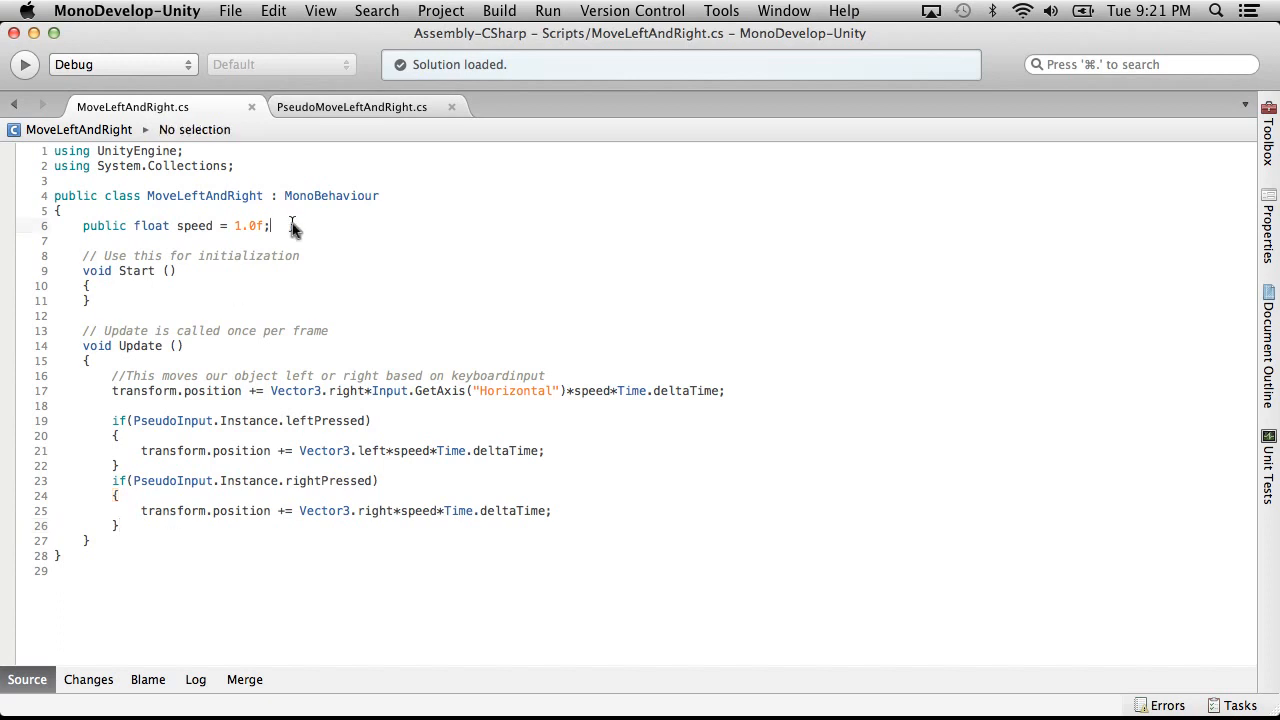
key("Return")
key("Return")
type("pri")
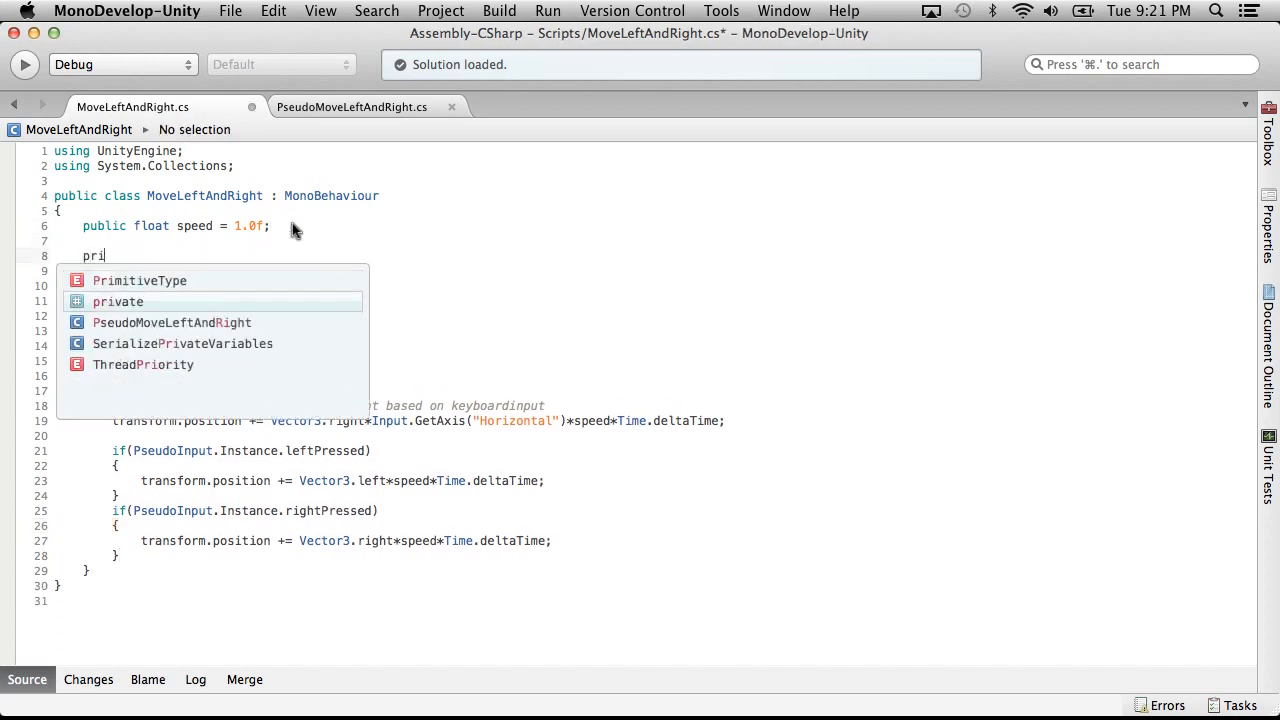
type("vate float last")
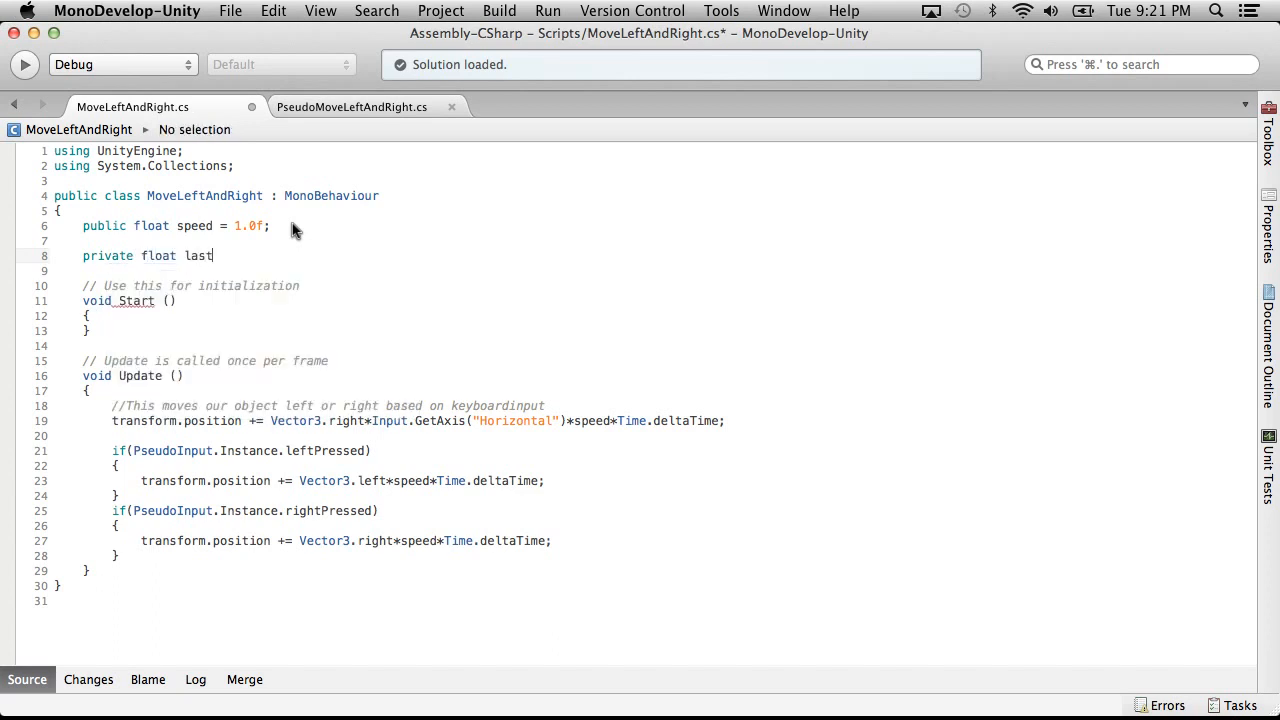
type("Tap = 0.0f;")
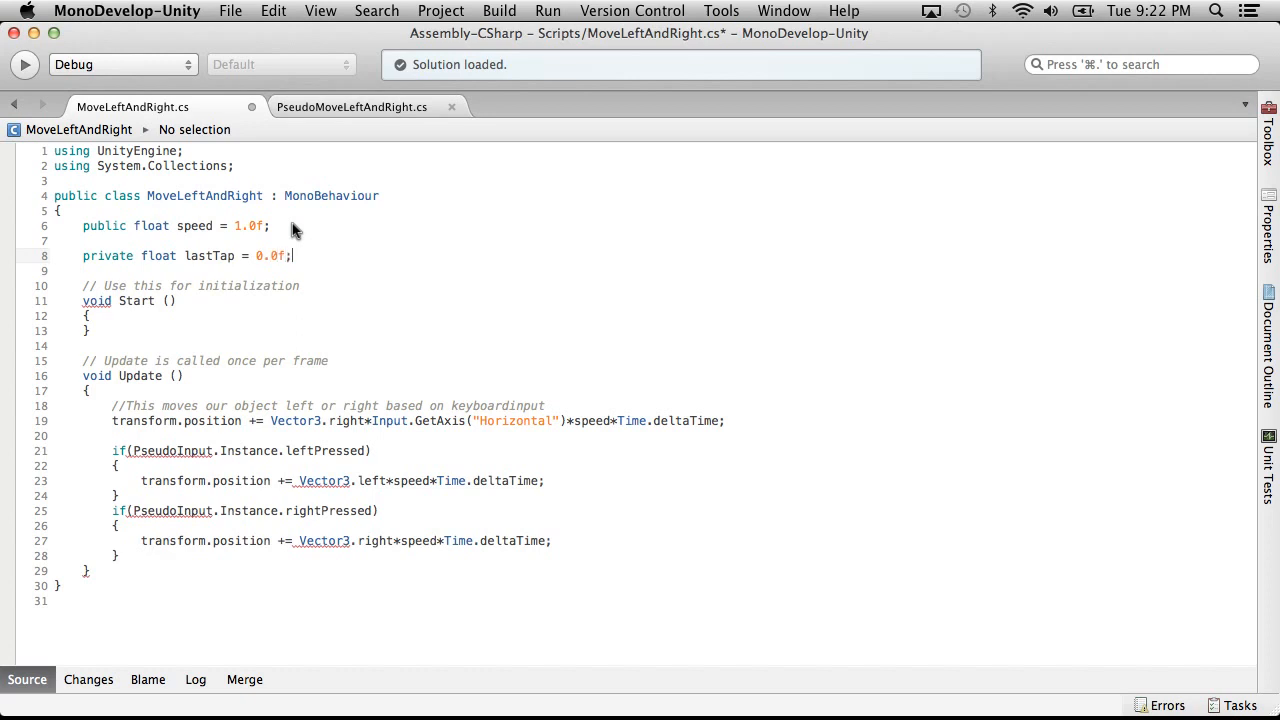
Add the line lastTap += Time.deltaTime; at the end of Update, after the rightPressed block
left_click(155, 541)
left_click(182, 555)
key("Return")
key("Return")
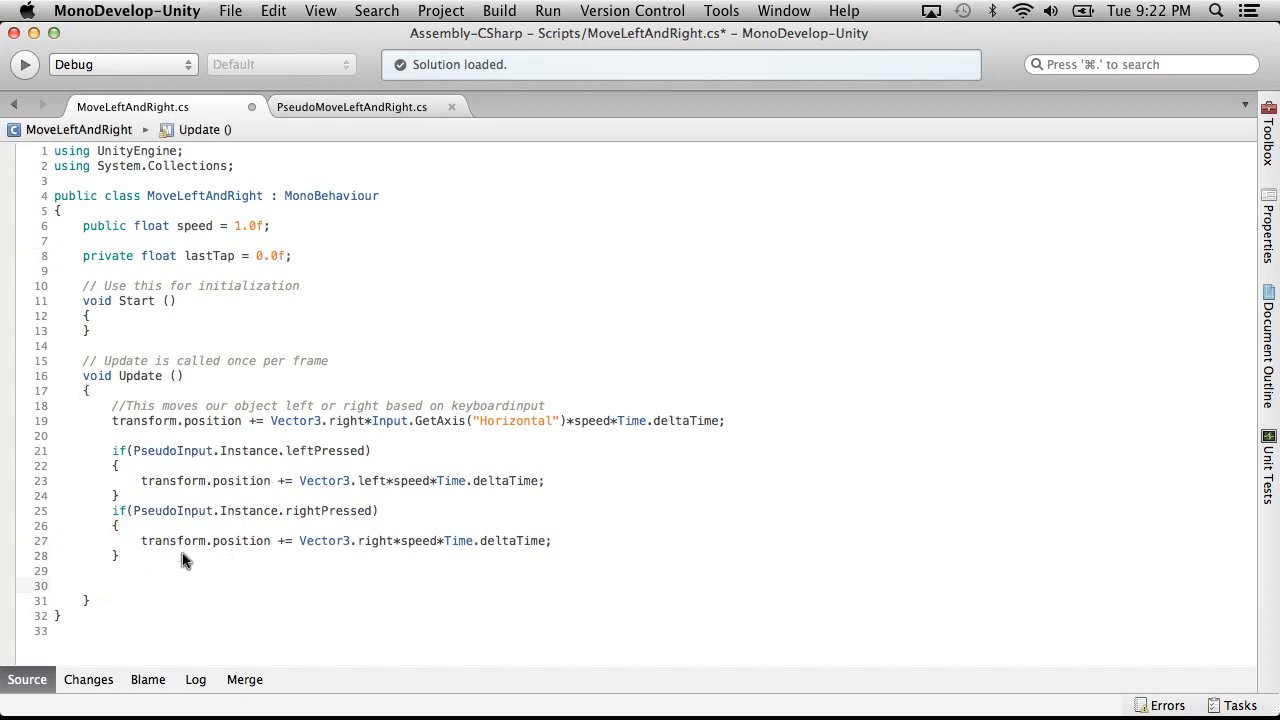
type("lastTap += Time.de")
key("Return")
type(";")
Reset the tap timer with lastTap = 0.0f; after the movement line in the leftPressed block
left_click(580, 480)
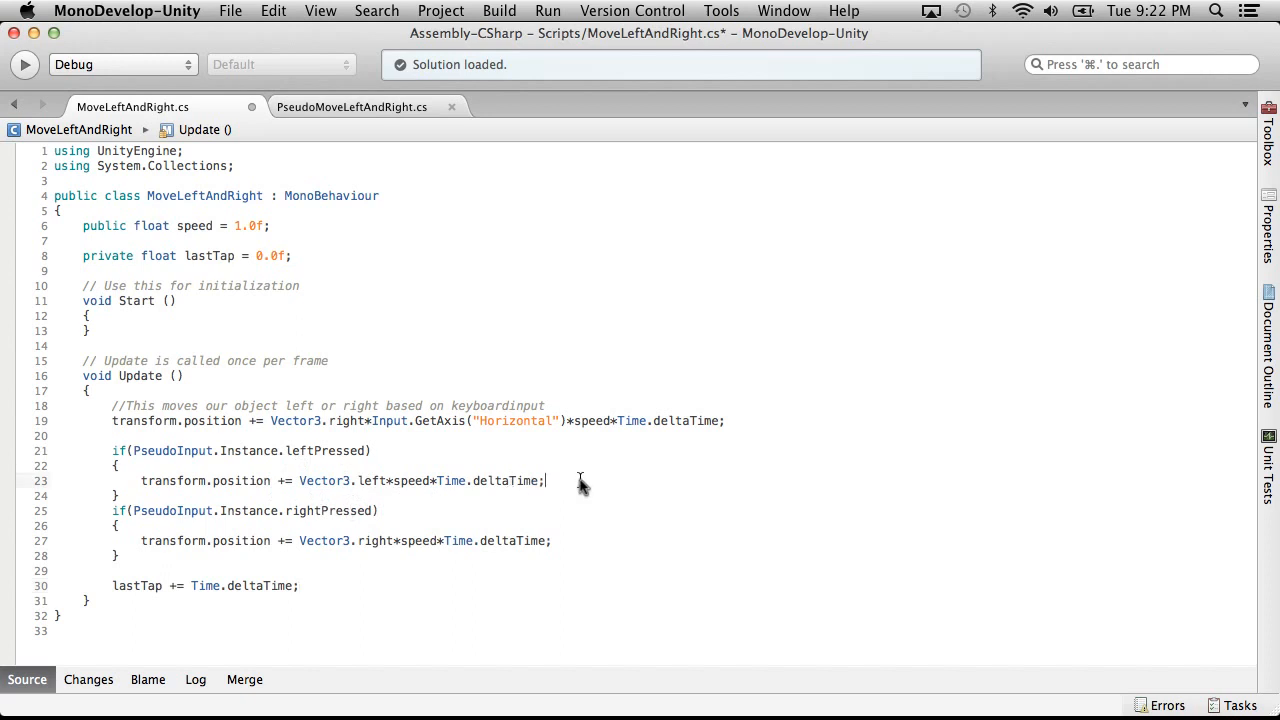
key("Return")
type("lastTap = ")
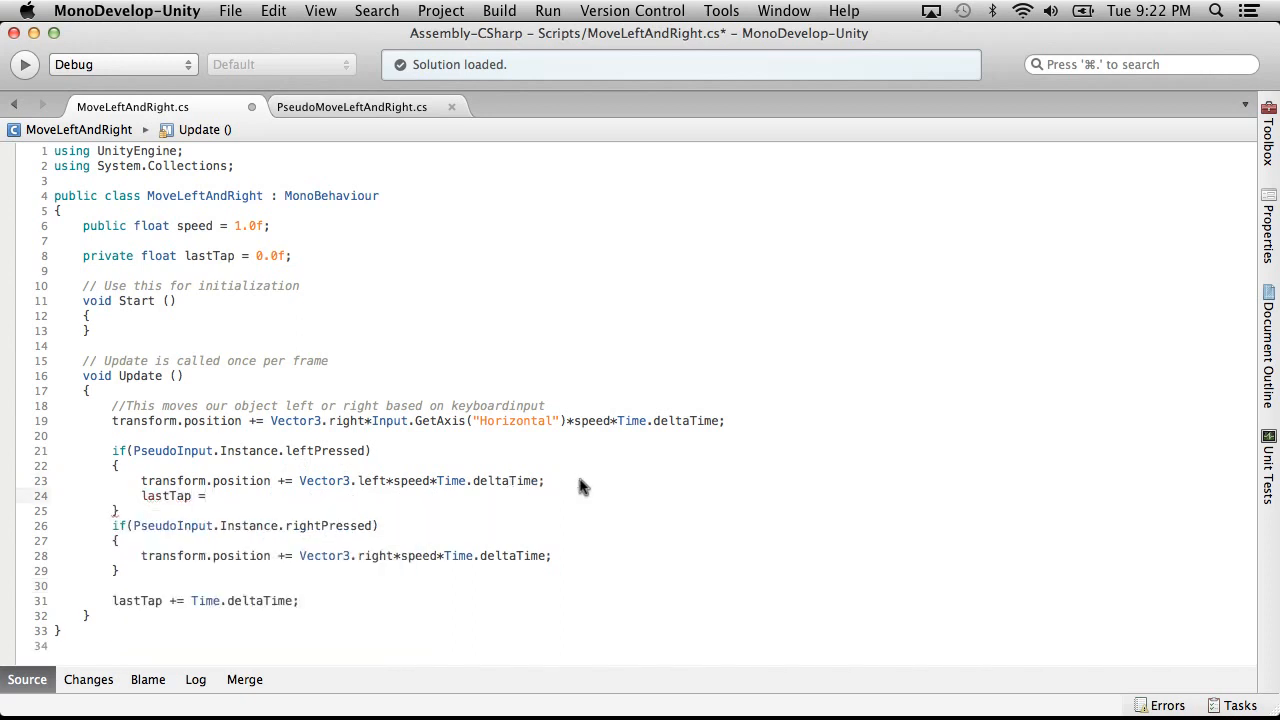
type("0.0f;")
mouse_move(172, 537)
mouse_move(315, 451)
Declare two private bools, pressedLeftLast and pressedRightLast, below the lastTap field
left_click(293, 256)
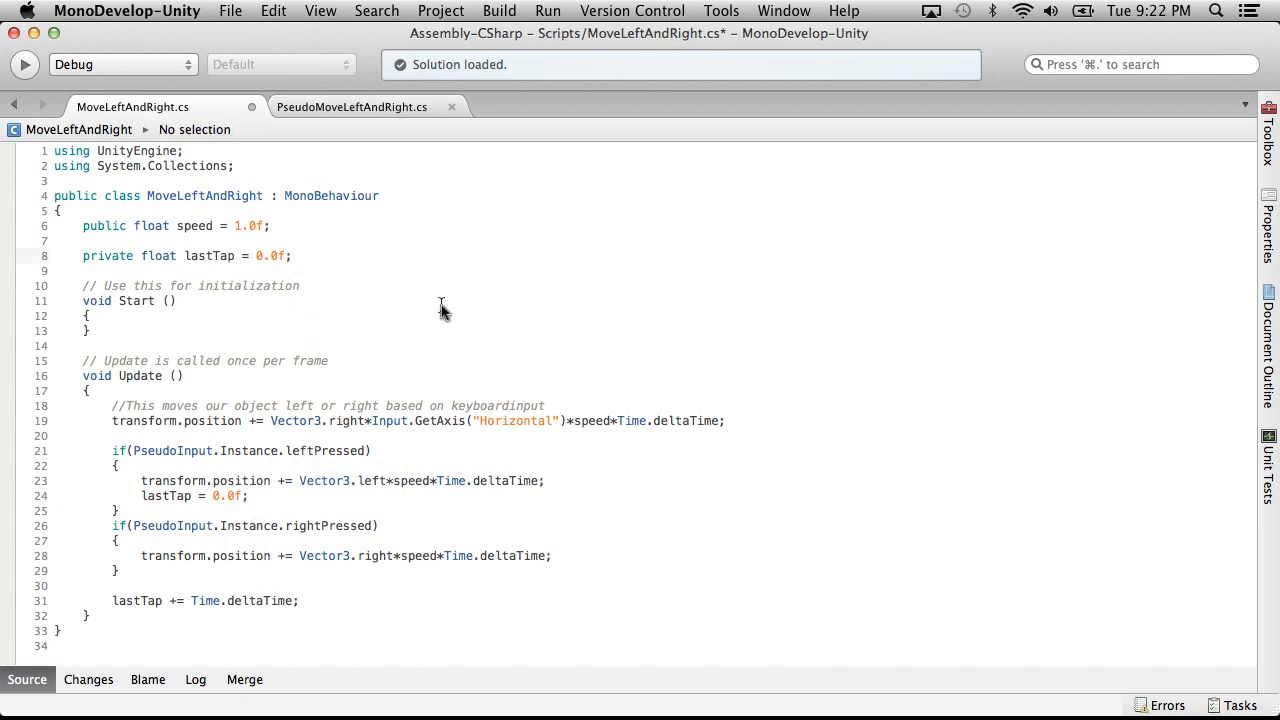
key("Return")
type("pri")
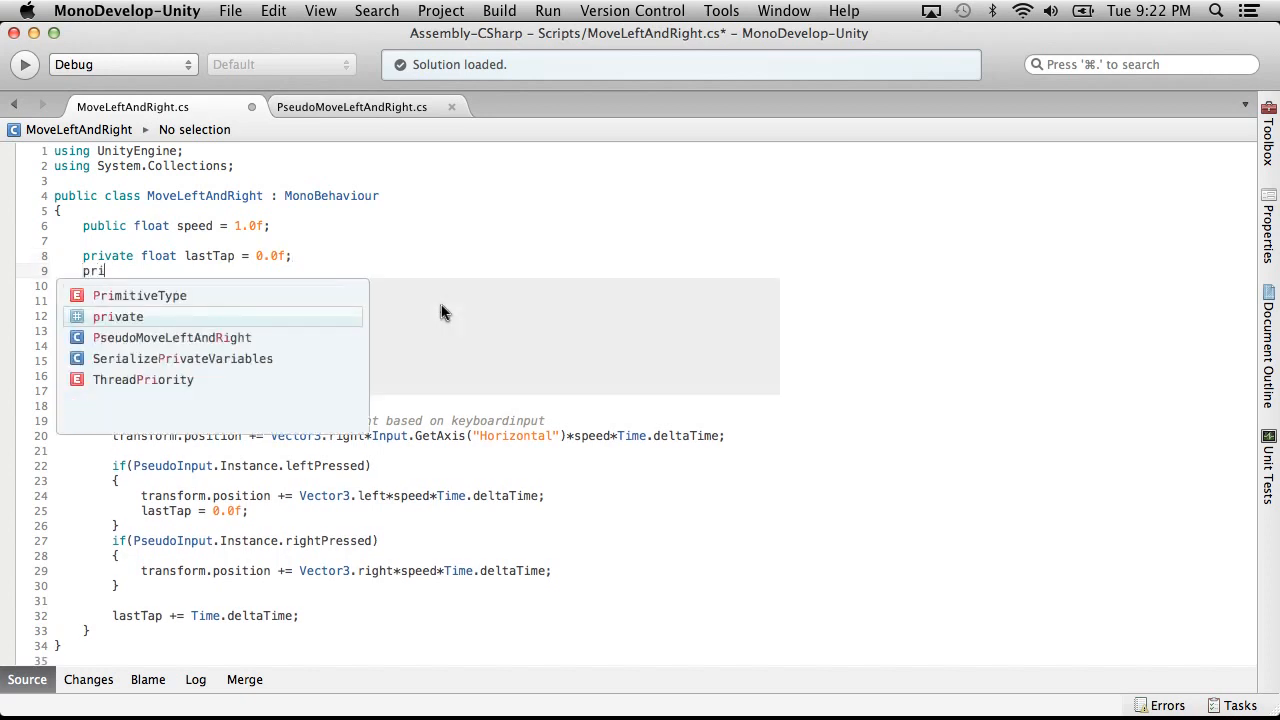
type("vate bool ")
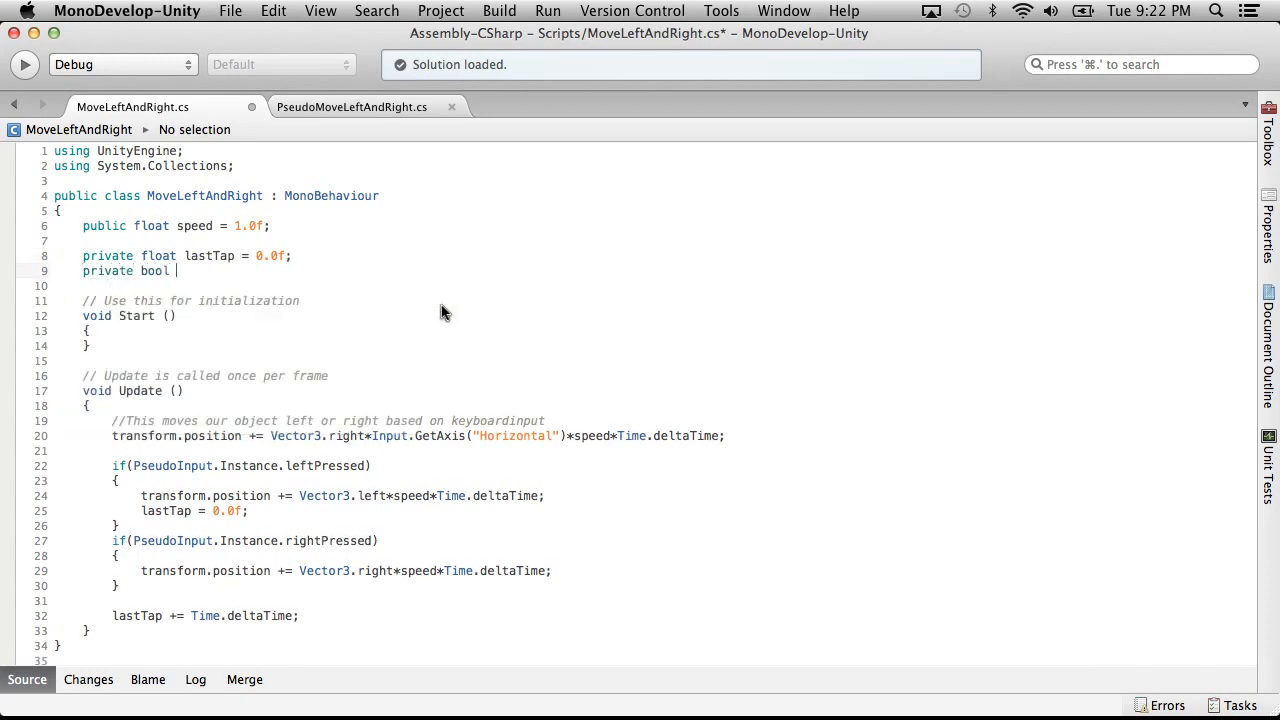
type("pressedLeft;")
key("Return")
type("private bool press")
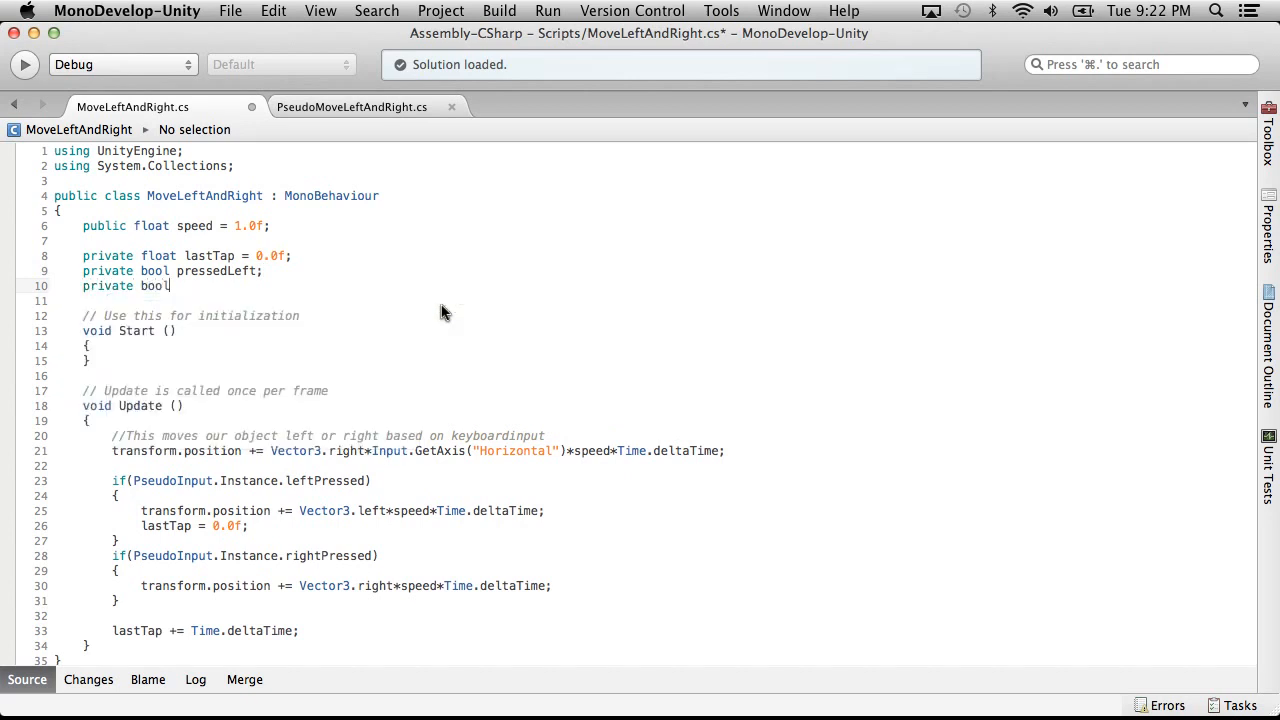
type("edRightLast")
left_click(262, 271)
type("Last")
left_click(316, 285)
type(";")
Save MoveLeftAndRight.cs under its existing name
left_click(228, 11)
left_click(274, 100)
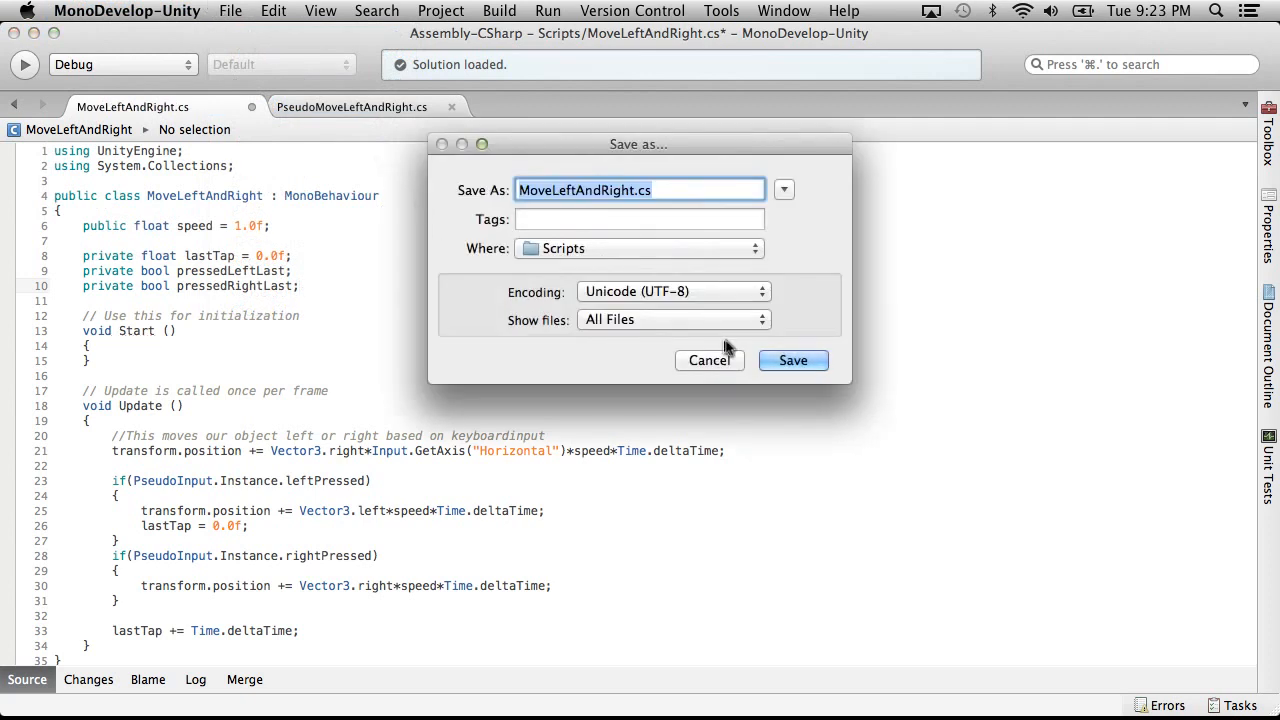
left_click(712, 360)
left_click(230, 11)
left_click(345, 84)
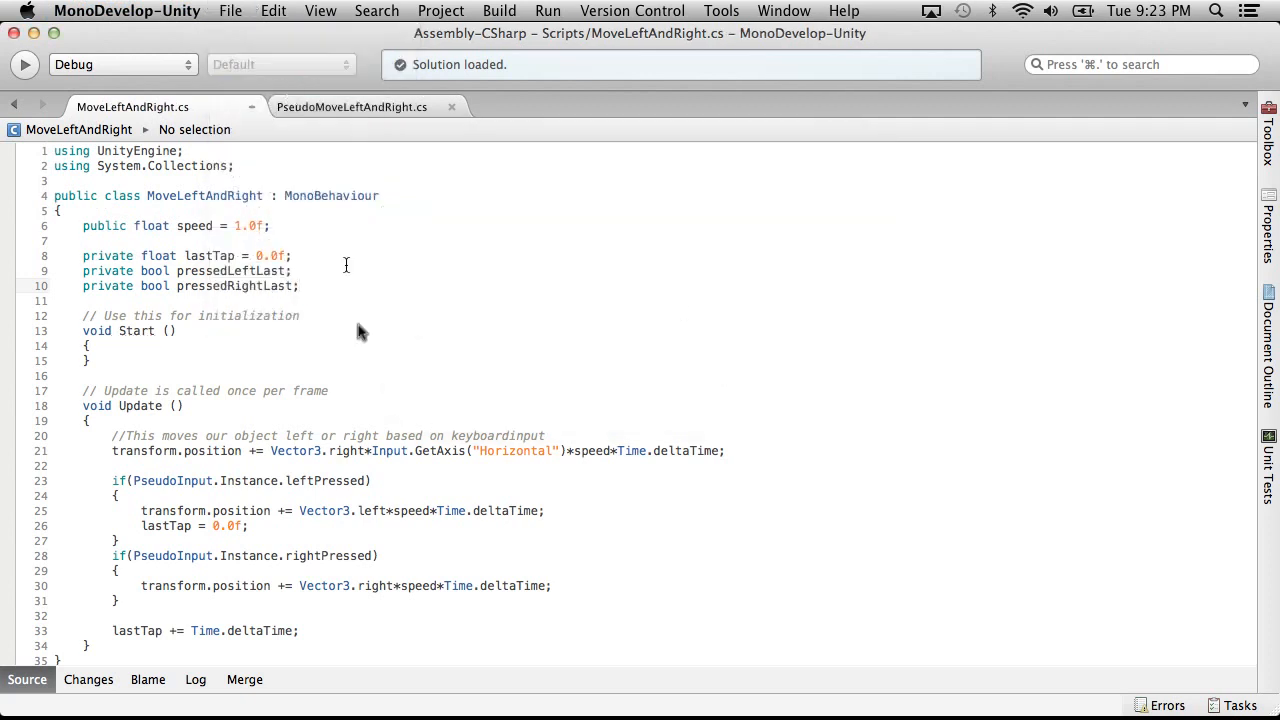
Rewrite the lastTap = 0.0f reset in the leftPressed block and add pressedLeftLast = true; below it
scroll(366, 363, "down", 1)
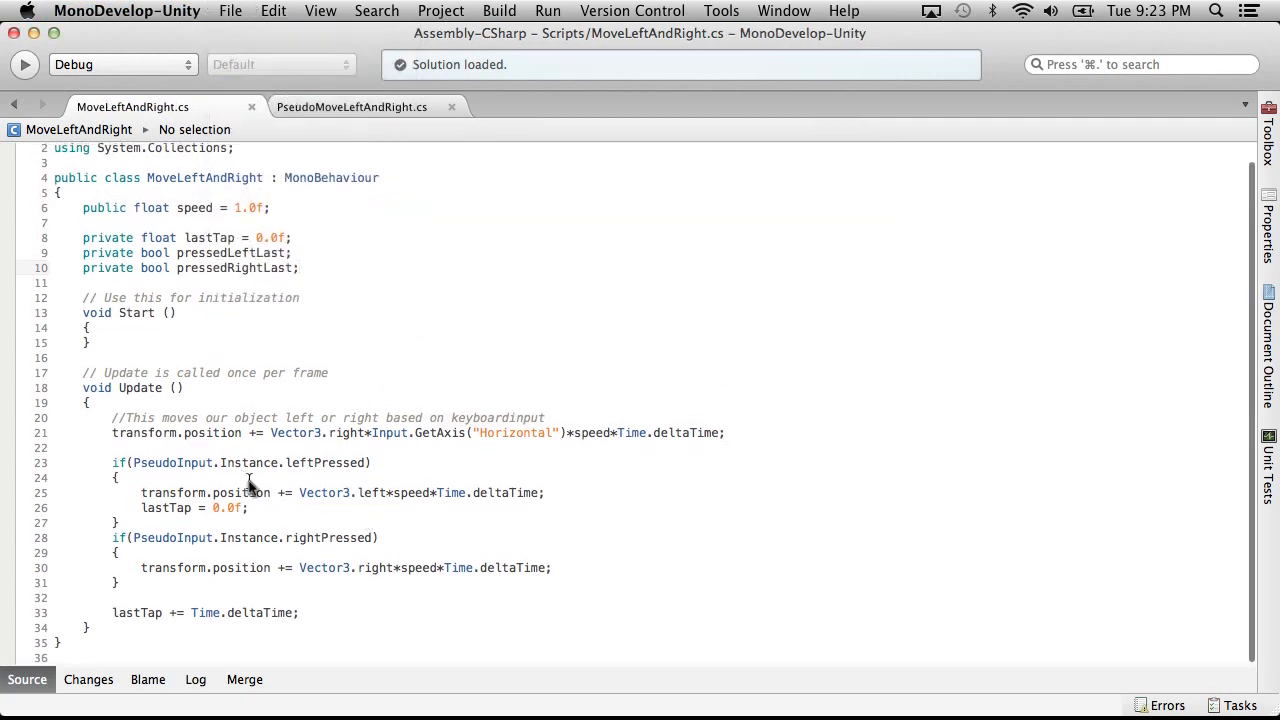
left_click_drag(285, 510, 142, 507)
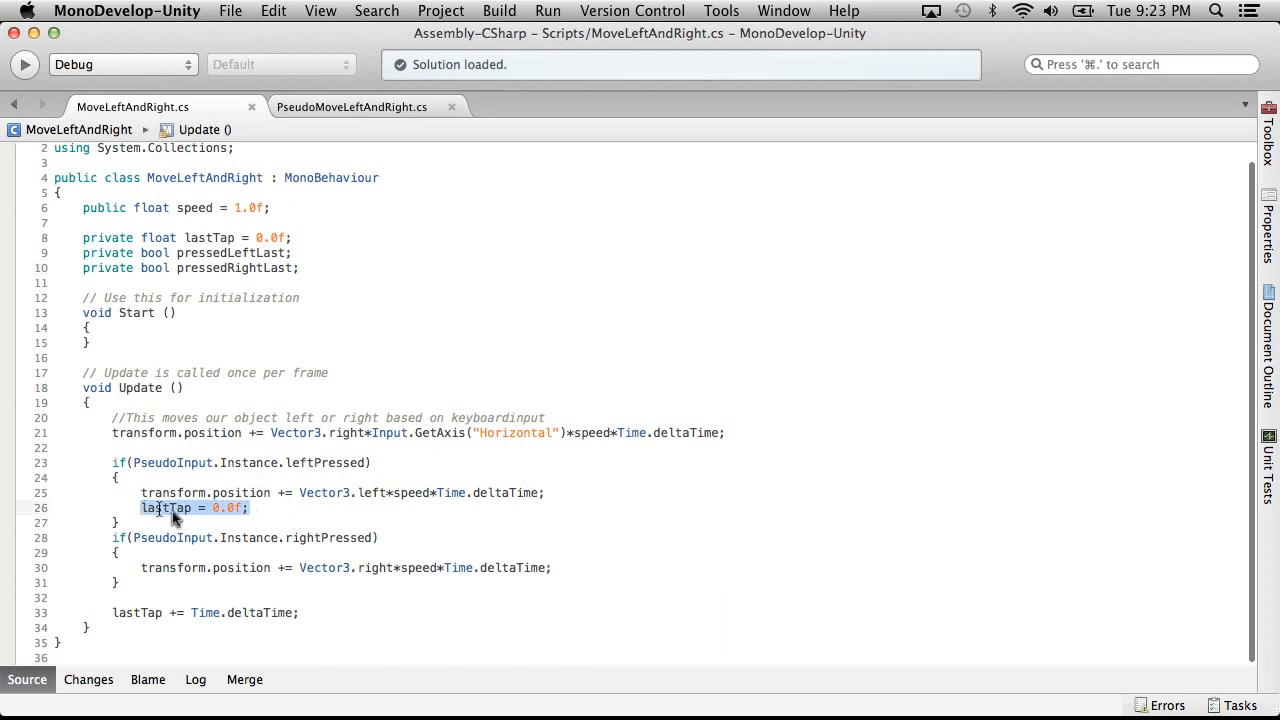
key("BackSpace")
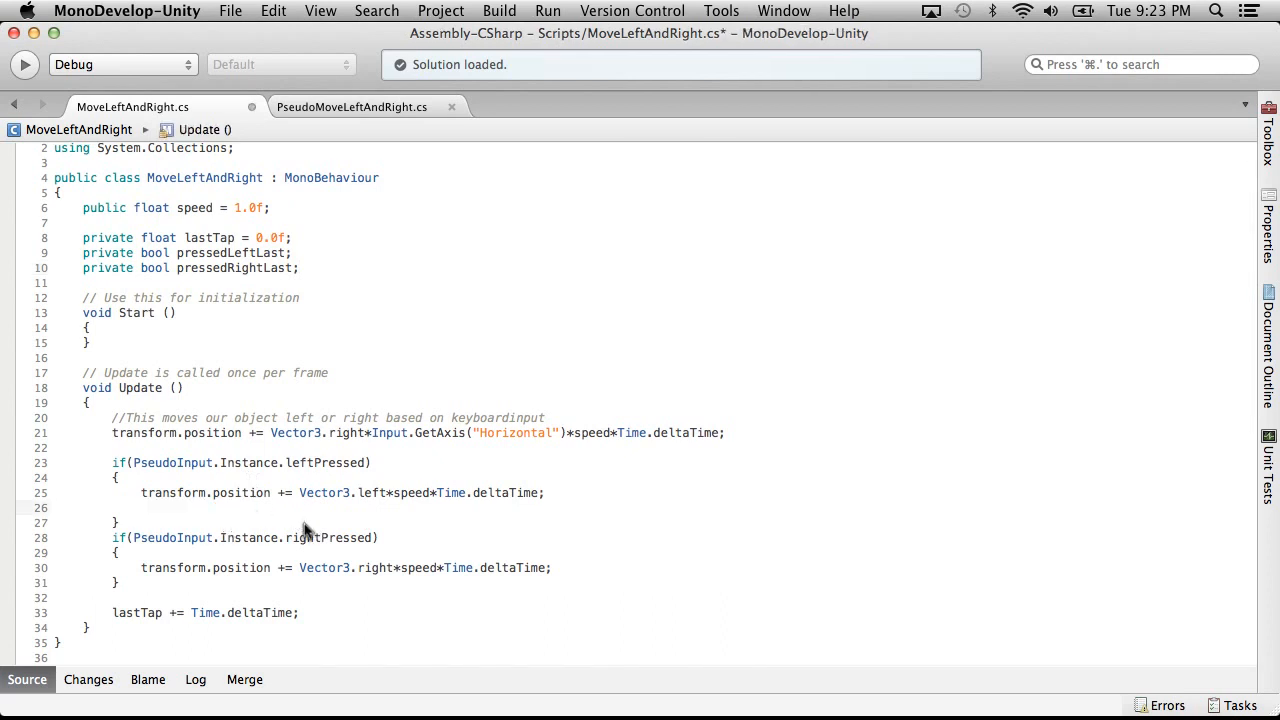
type("last")
key("Return")
type("= 0.0f")
key("Return")
type("press")
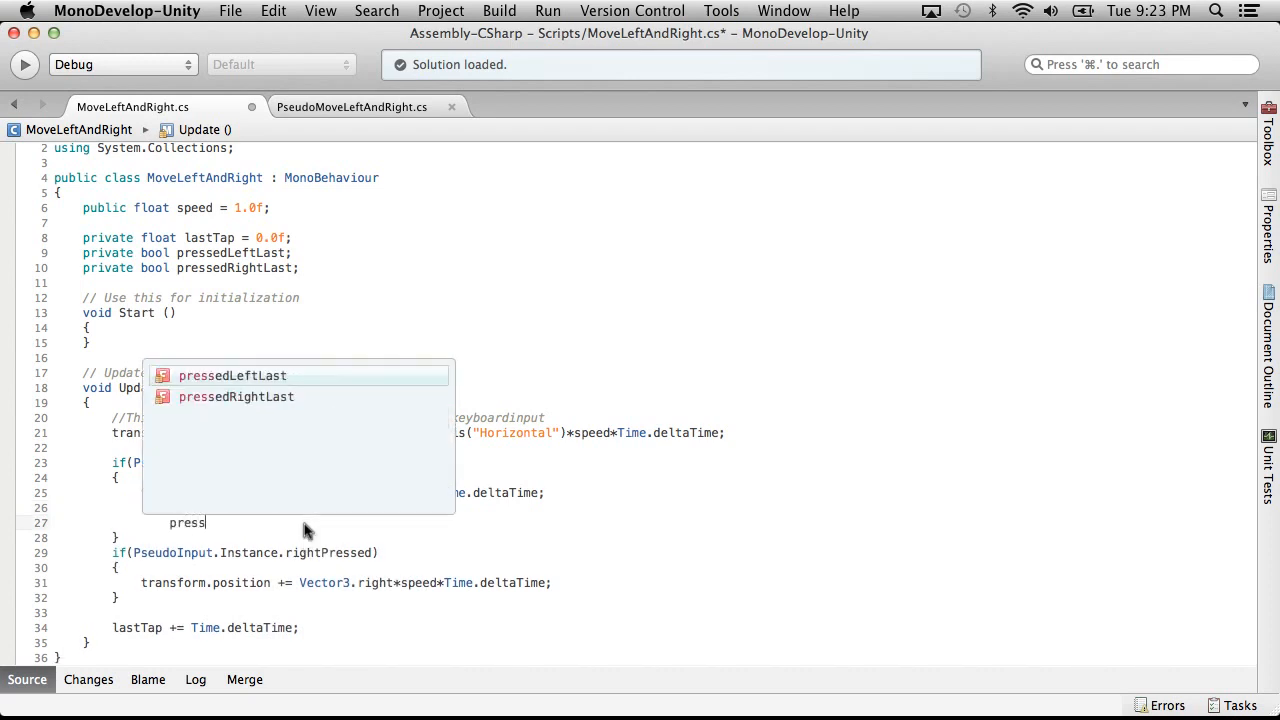
type("edLeftLas")
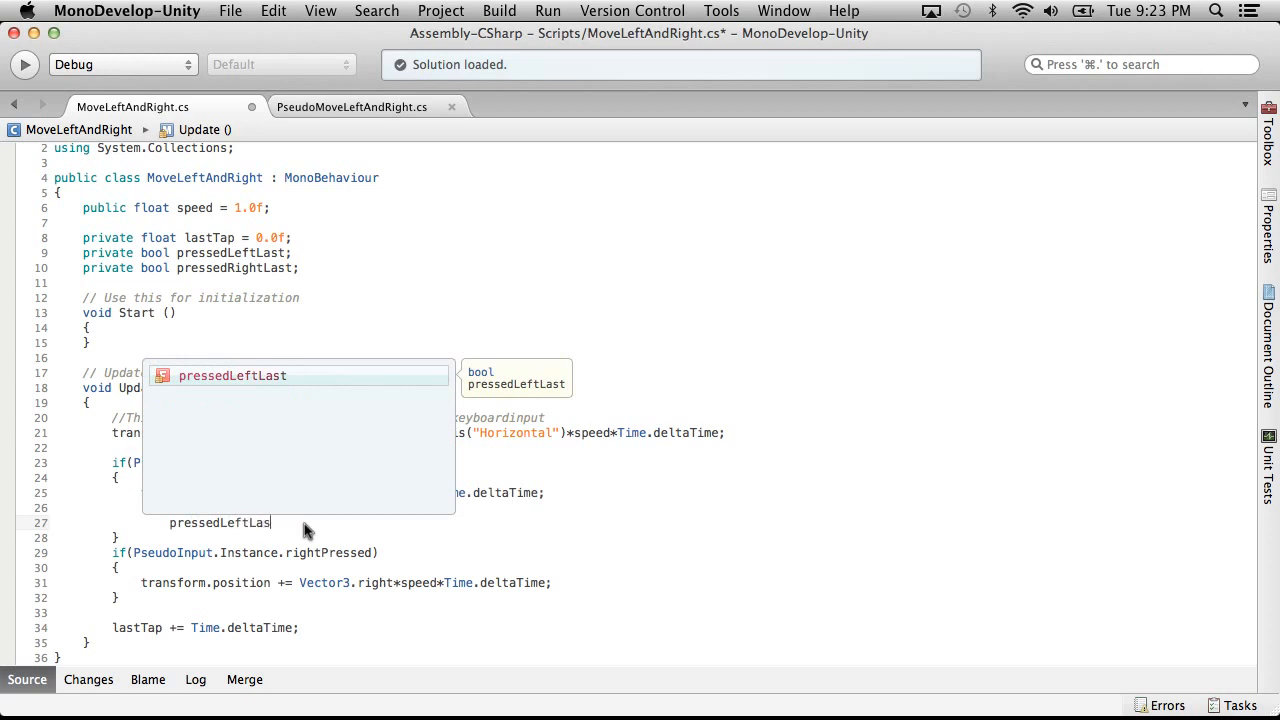
type("t = true;")
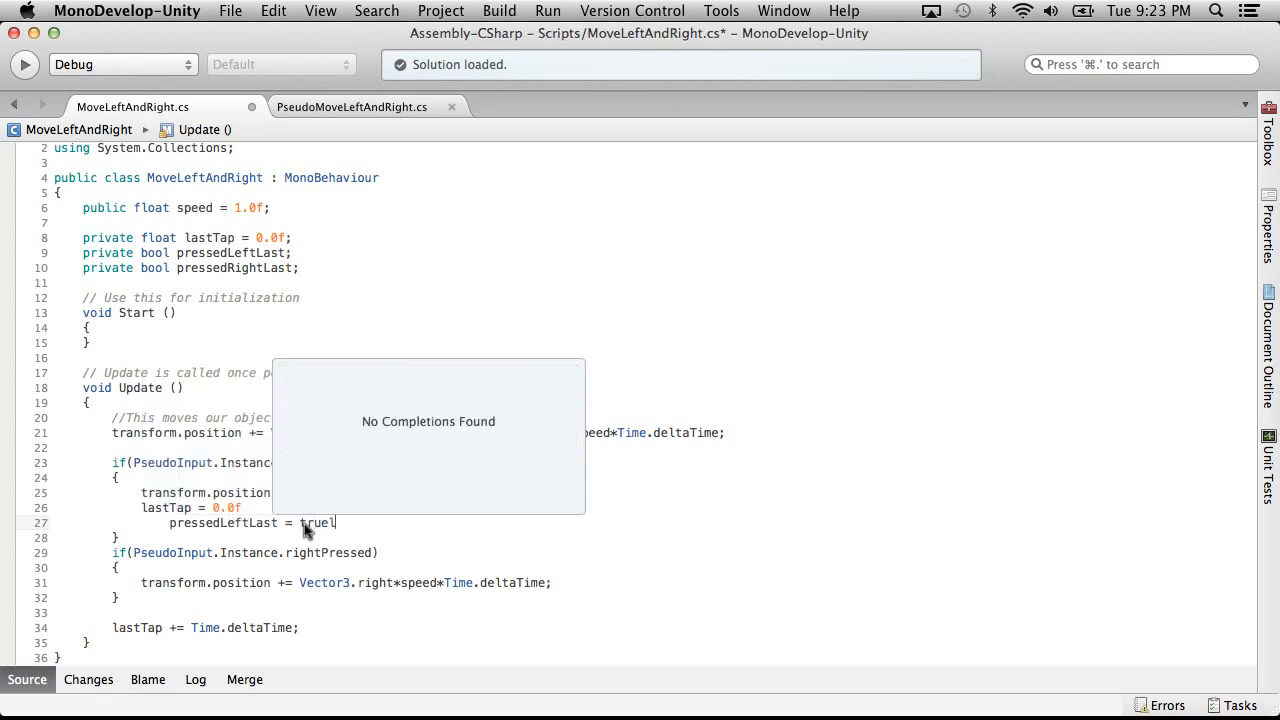
End the lastTap = 0.0f line with a semicolon, align the pressedLeftLast line with it and save the script
left_click(252, 508)
type(";")
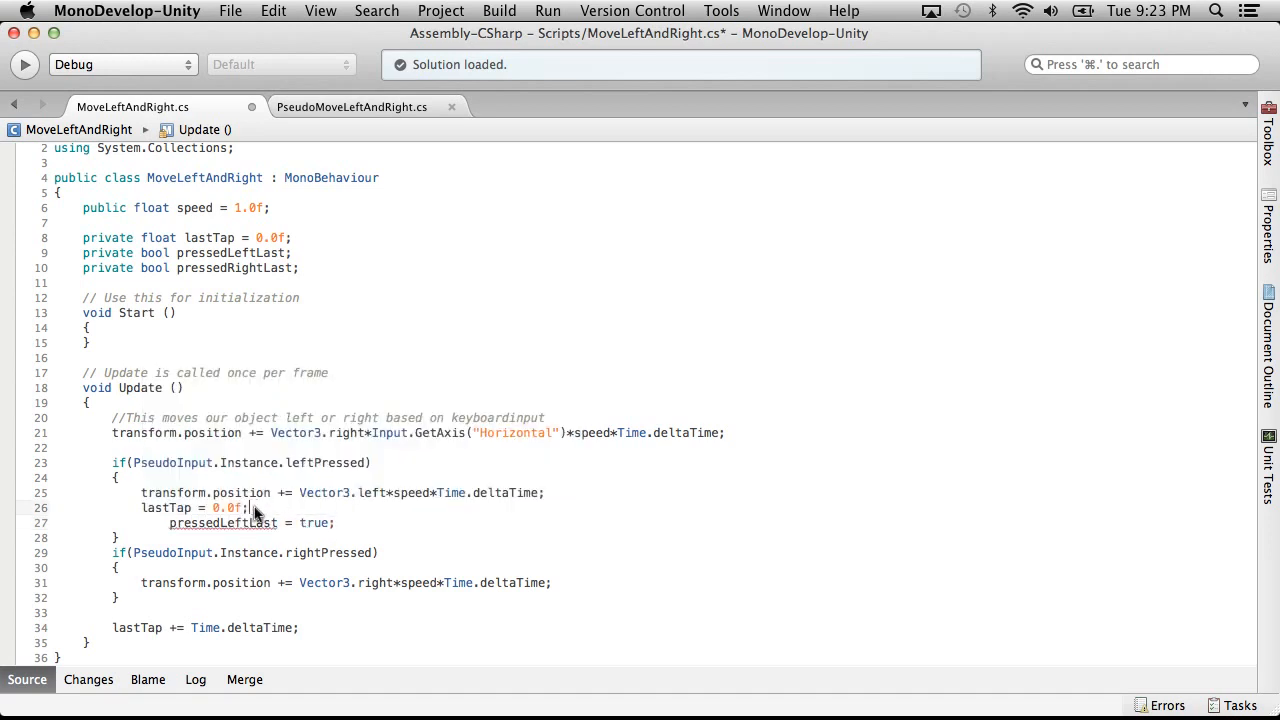
left_click(275, 10)
left_click(256, 84)
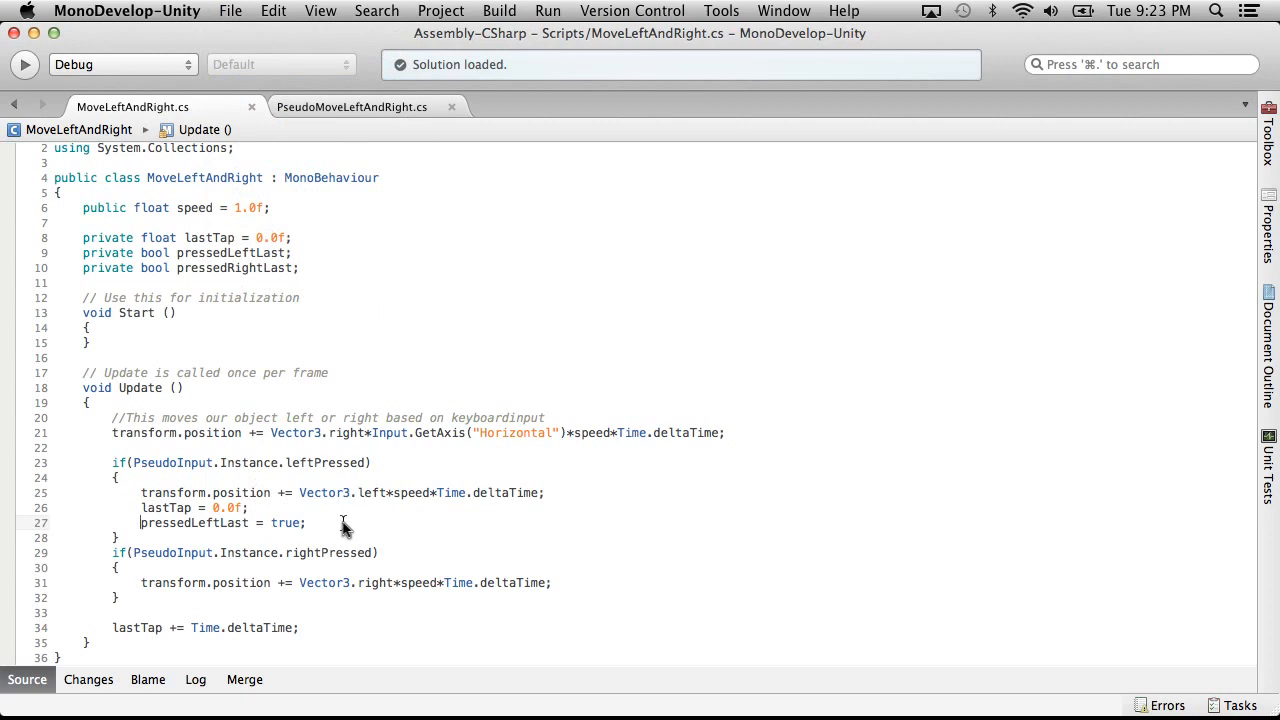
Begin an if condition below the left movement line with pressedLeftLast && lastTap >=
left_click(555, 494)
key("Return")
type("if")
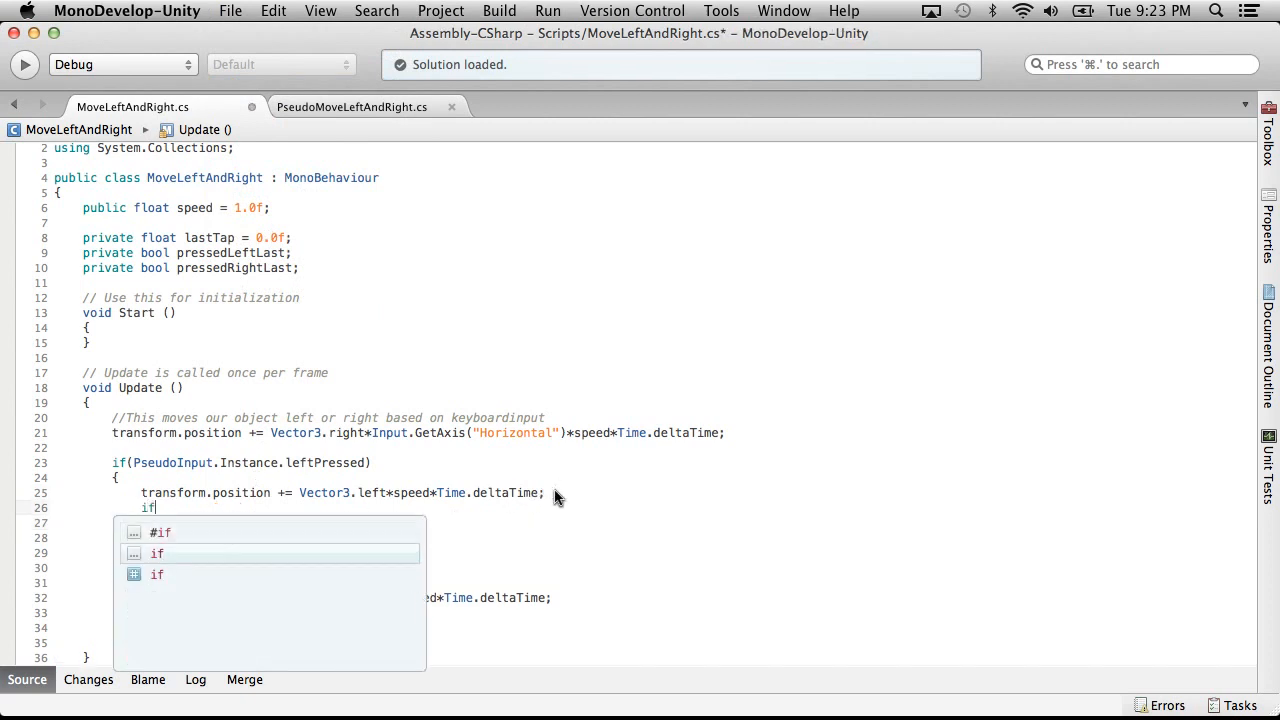
type("(pressedLeftLast")
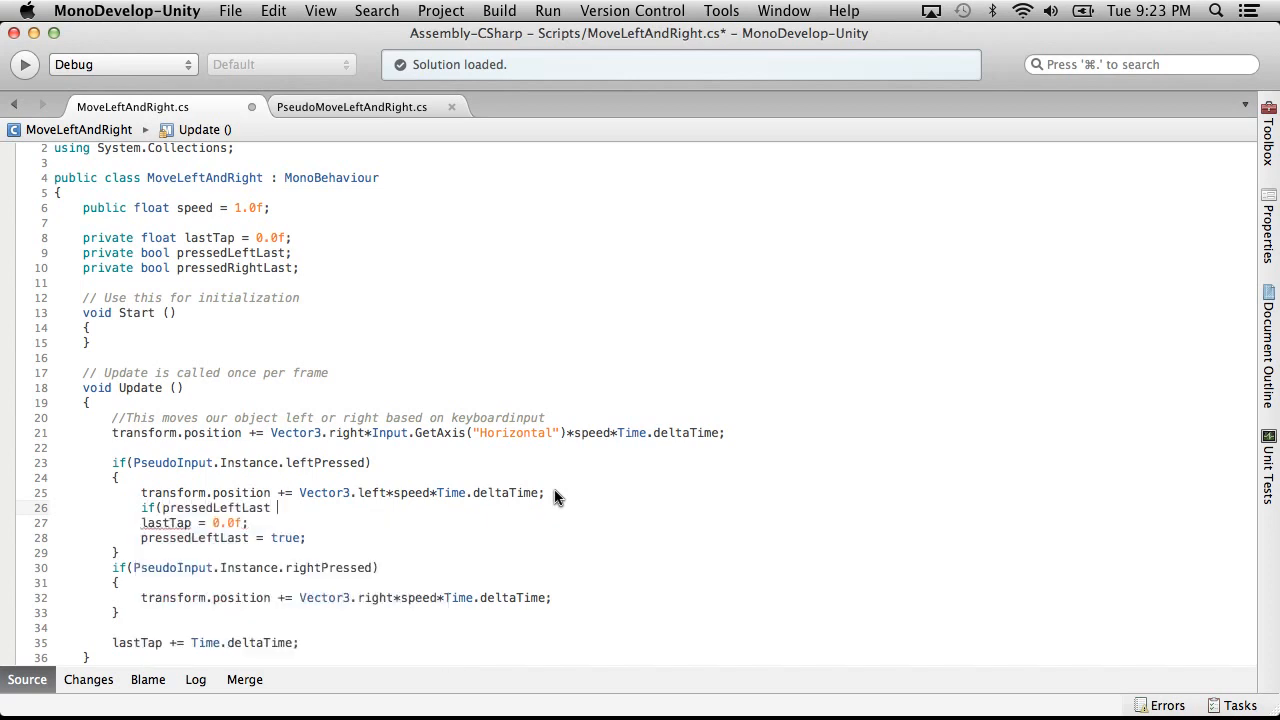
type(" && lastTap >=")
Declare a public float doubleTapSpeed = 0.5f below the speed field
left_click(308, 209)
key("Return")
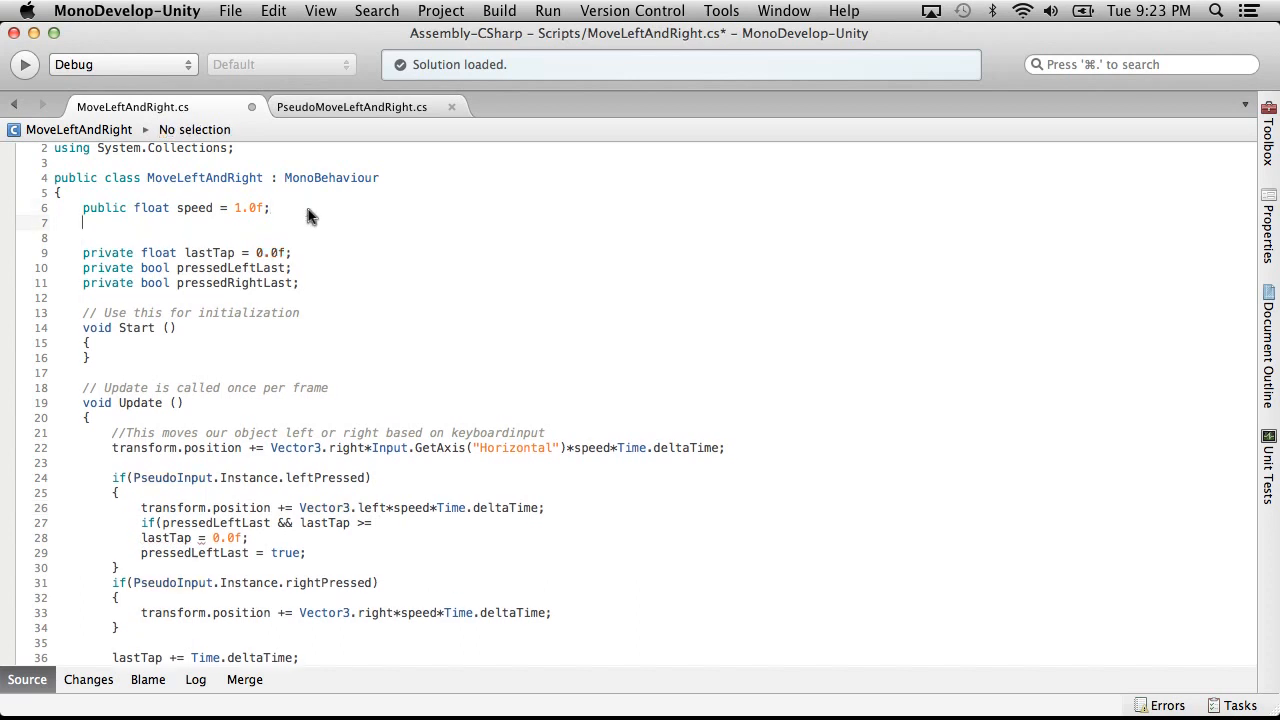
type("public float dub")
key("BackSpace")
key("BackSpace")
type("oubleTapSpeed")
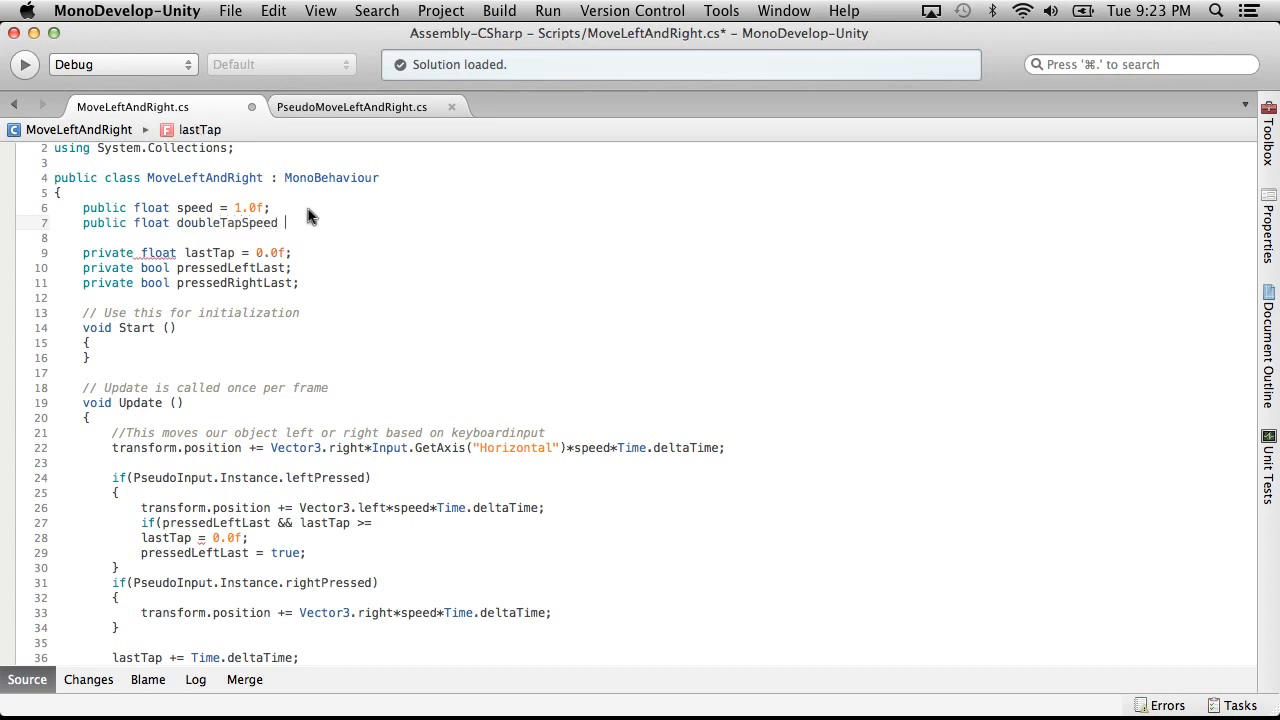
type(" 0.5f")
key("Left")
key("Left")
key("Left")
key("Left")
type("=")
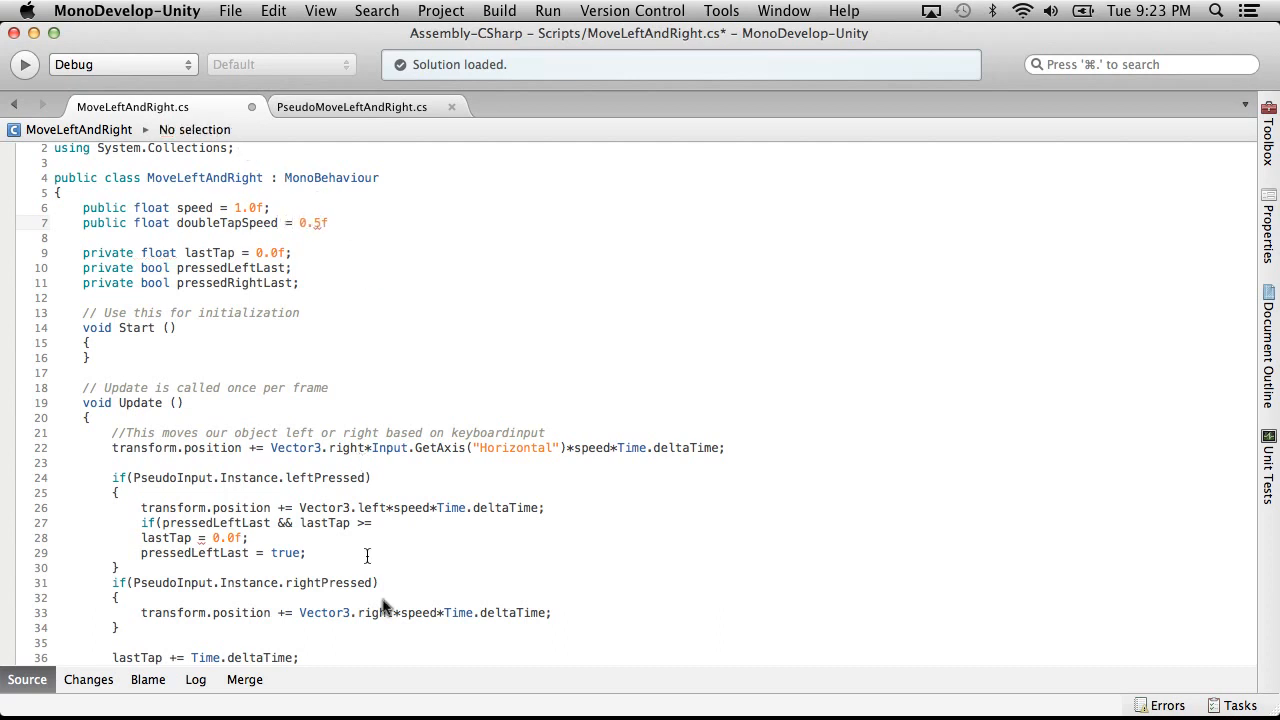
Change the comparison in the pressedLeftLast condition to <= and complete it with doubleTapSpeed and a closing parenthesis
left_click(392, 522)
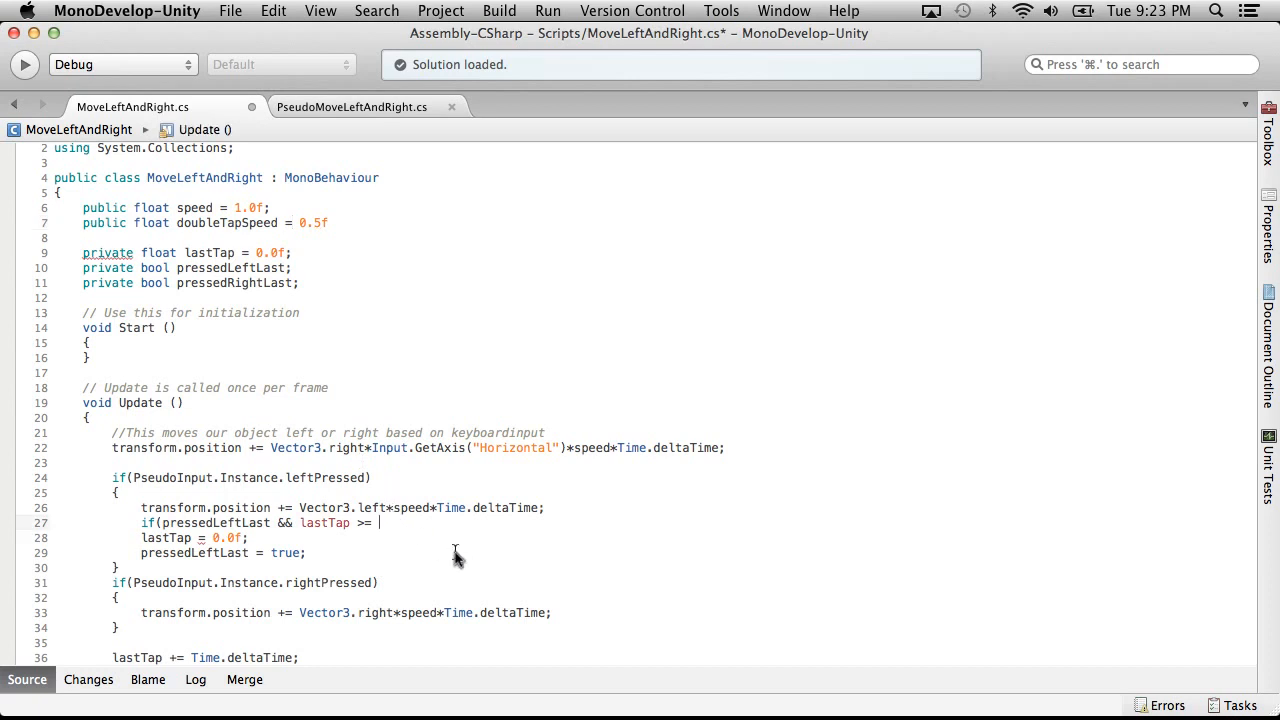
left_click(364, 523)
key("BackSpace")
type("<")
key("Right")
type("dou")
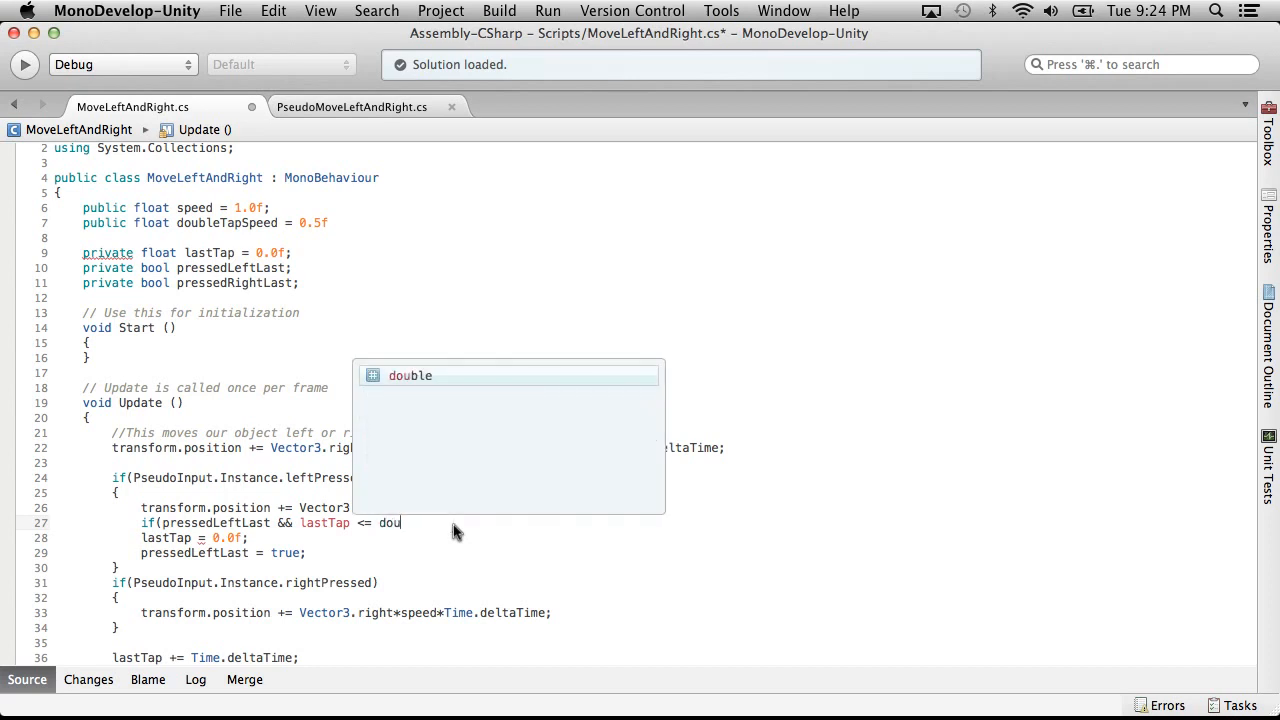
type("bleTapSpee")
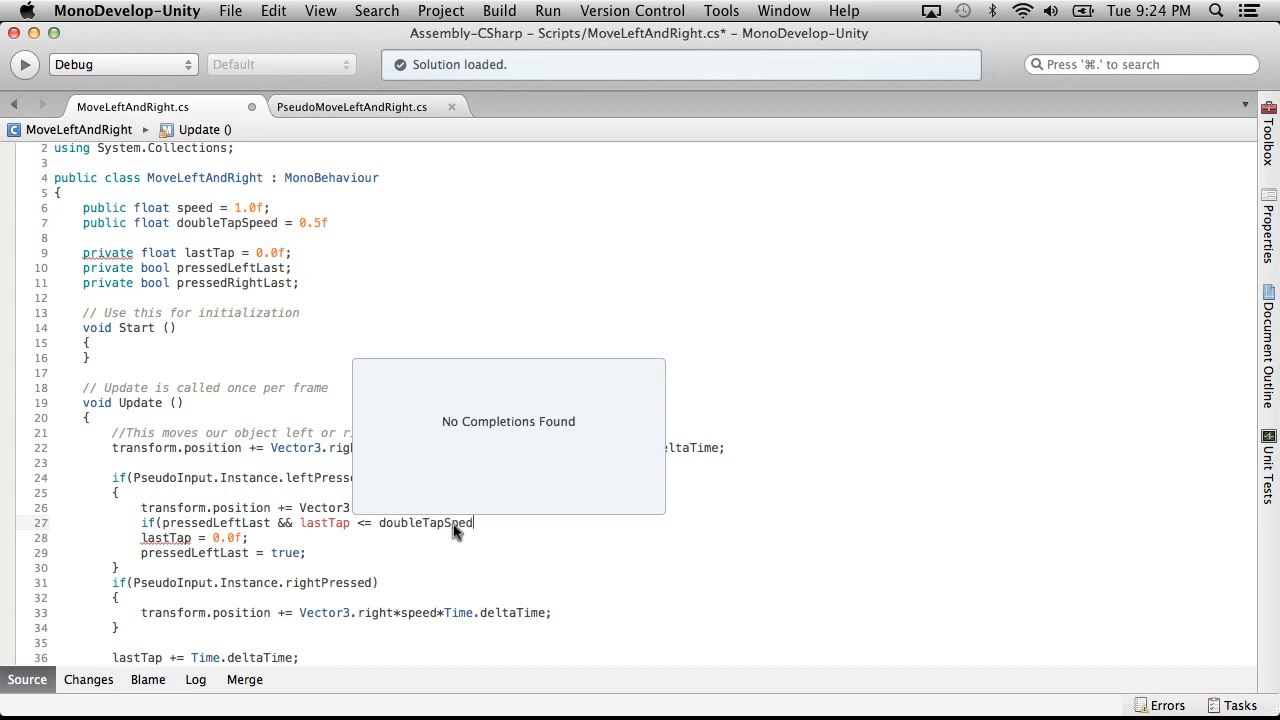
type(")")
Add a braced body to the double-tap if statement containing the comment //Dash
key("Return")
type("{")
key("Return")
type("}")
key("Left")
key("Return")
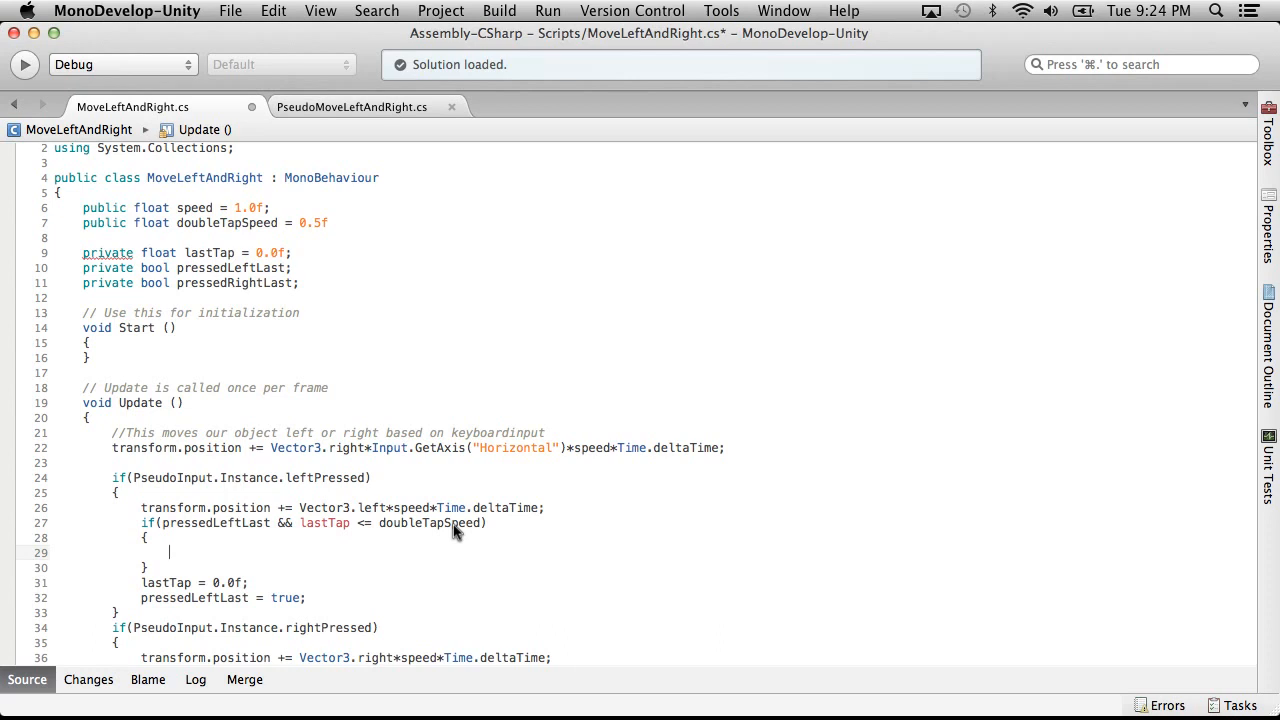
scroll(453, 524, "down", 3)
type("//Dash")
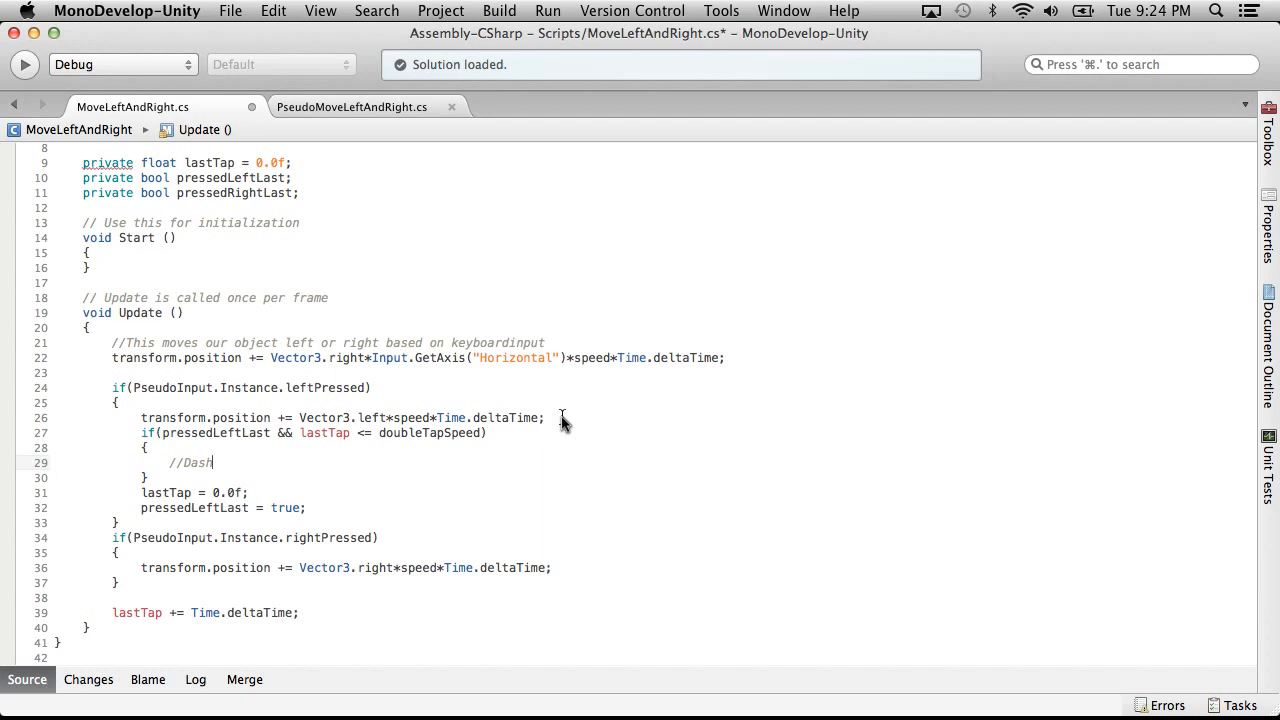
Declare public floats dashSpeed = 2.0f and dashDuration = 1.0f between the speed and doubleTapSpeed fields
scroll(281, 216, "up", 3)
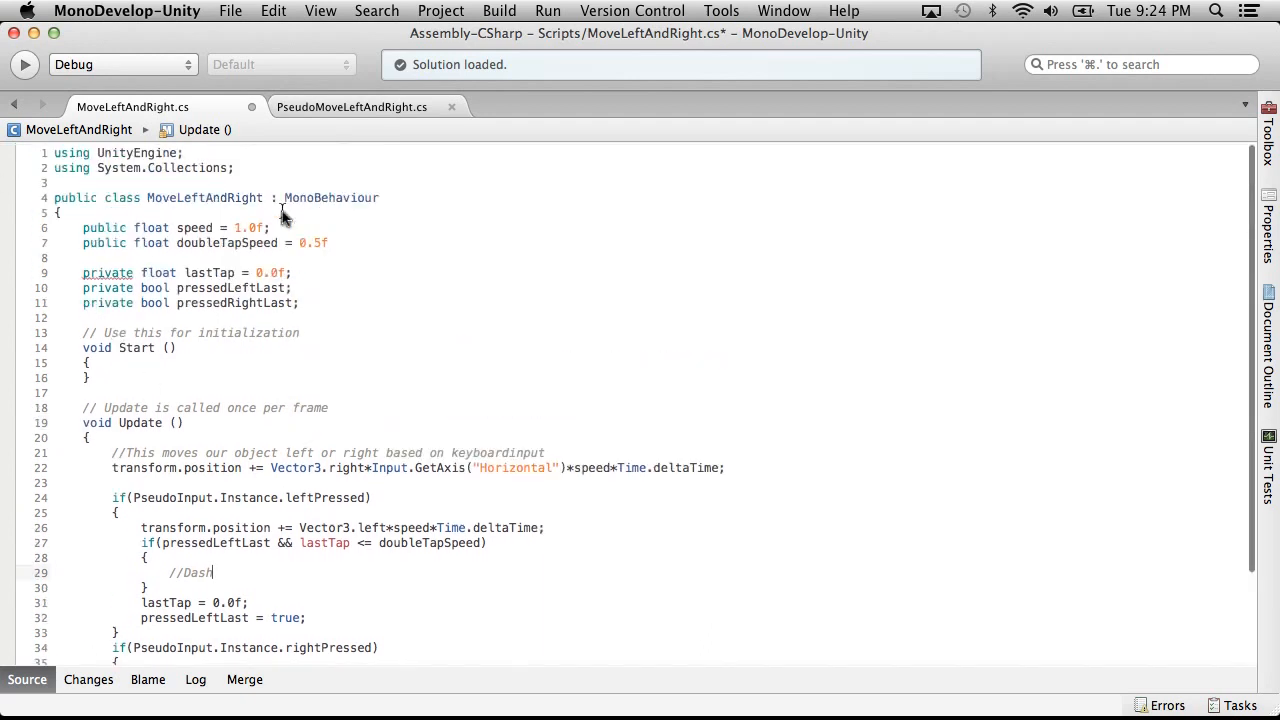
left_click(350, 231)
key("Return")
type("public float dashSpeed = 2.0f;")
key("Return")
type("u")
key("BackSpace")
type("public float ")
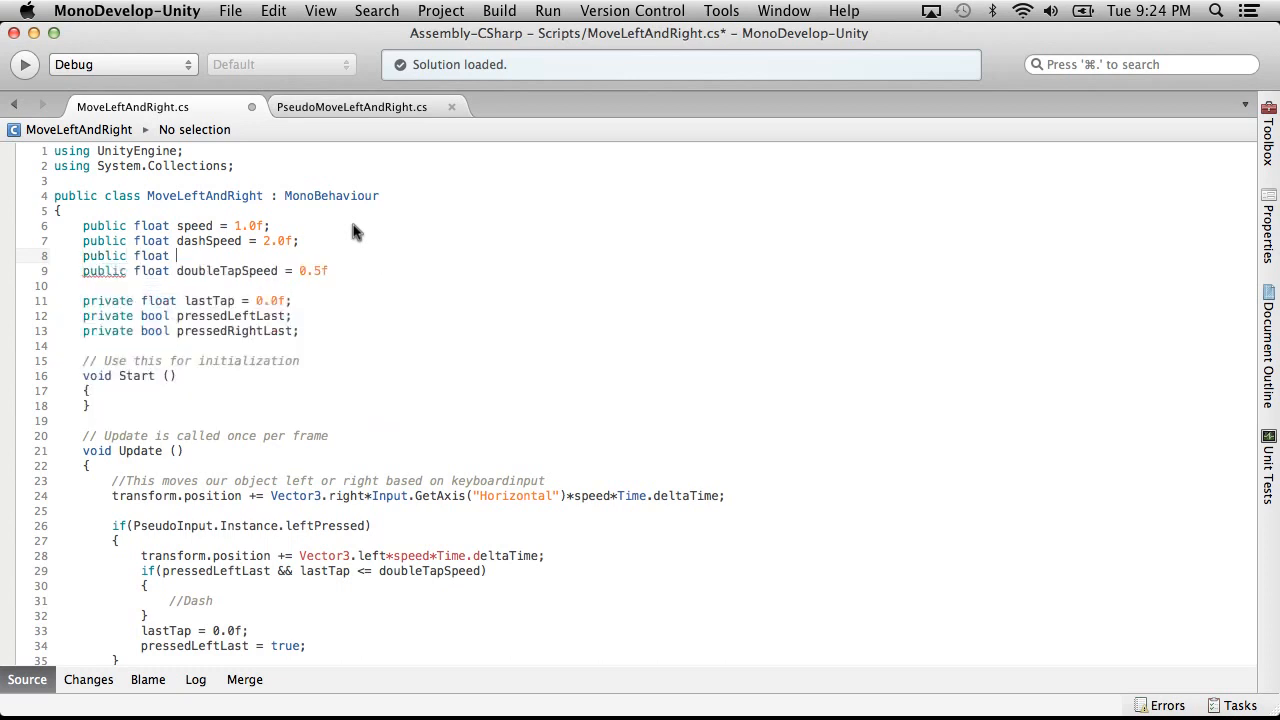
type("dashDuratio")
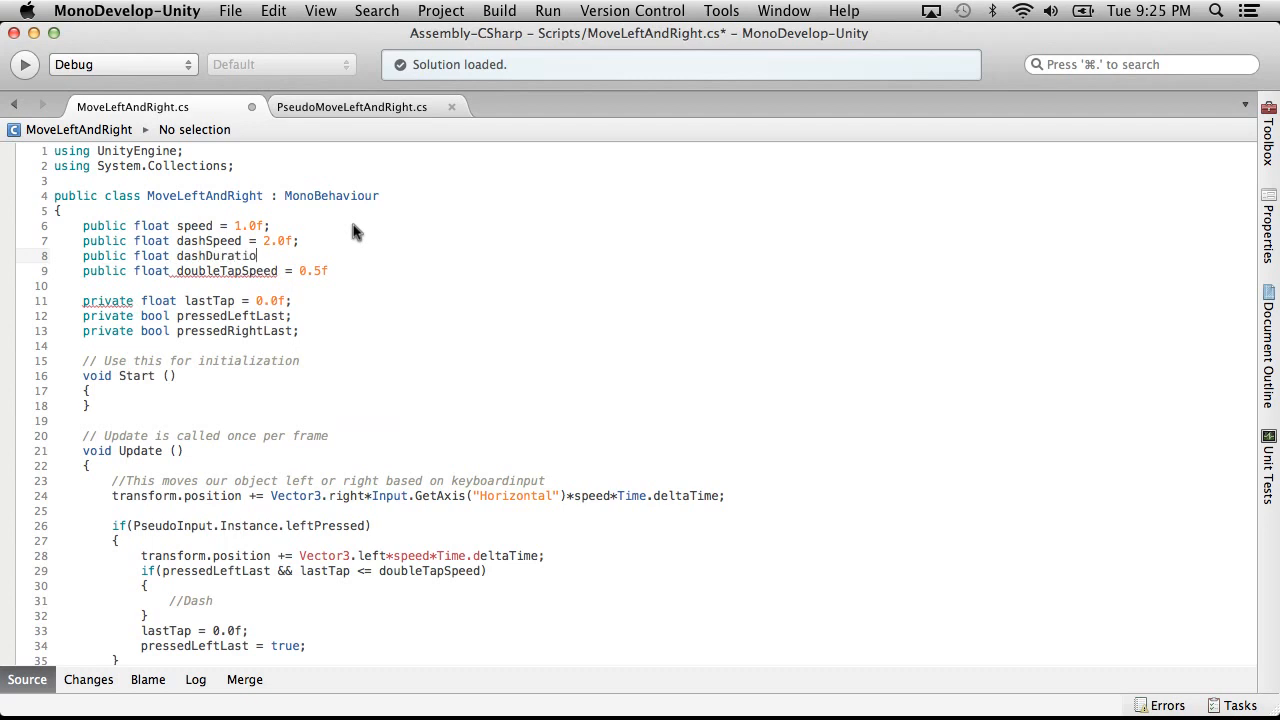
type("n = 1.0f;")
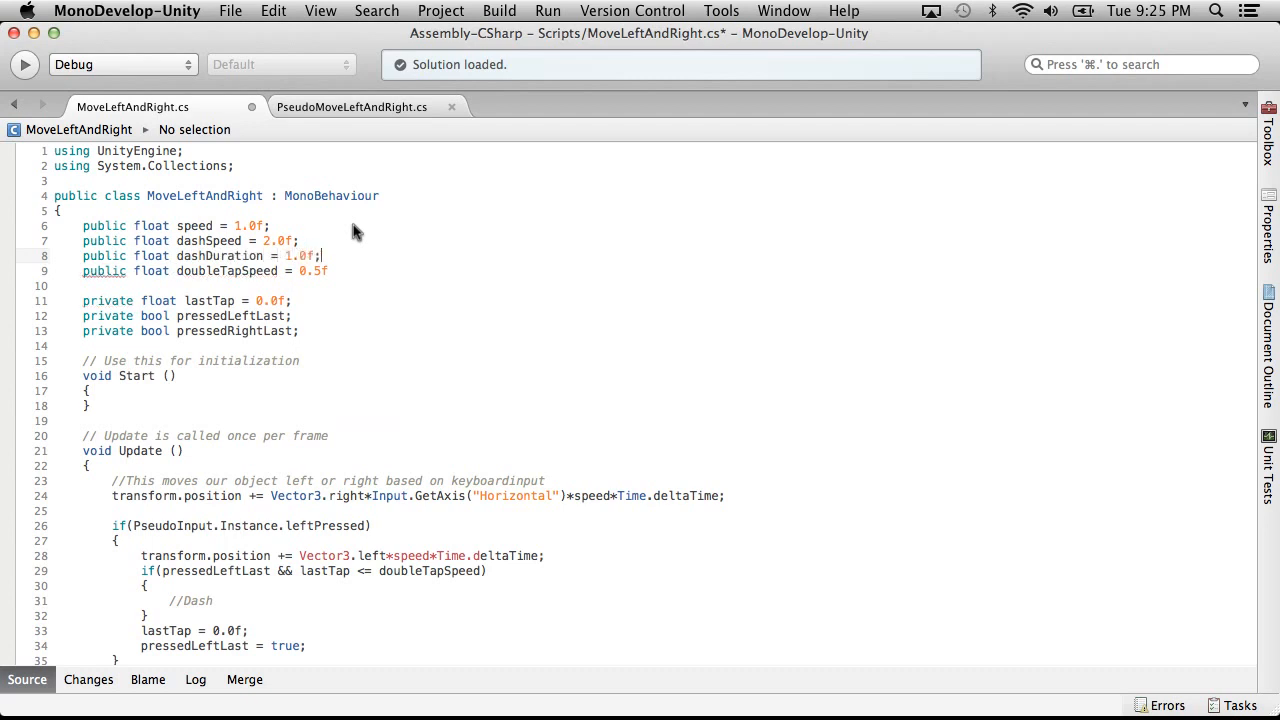
Save the changes to MoveLeftAndRight.cs with the new dash fields
left_click(199, 8)
mouse_move(230, 10)
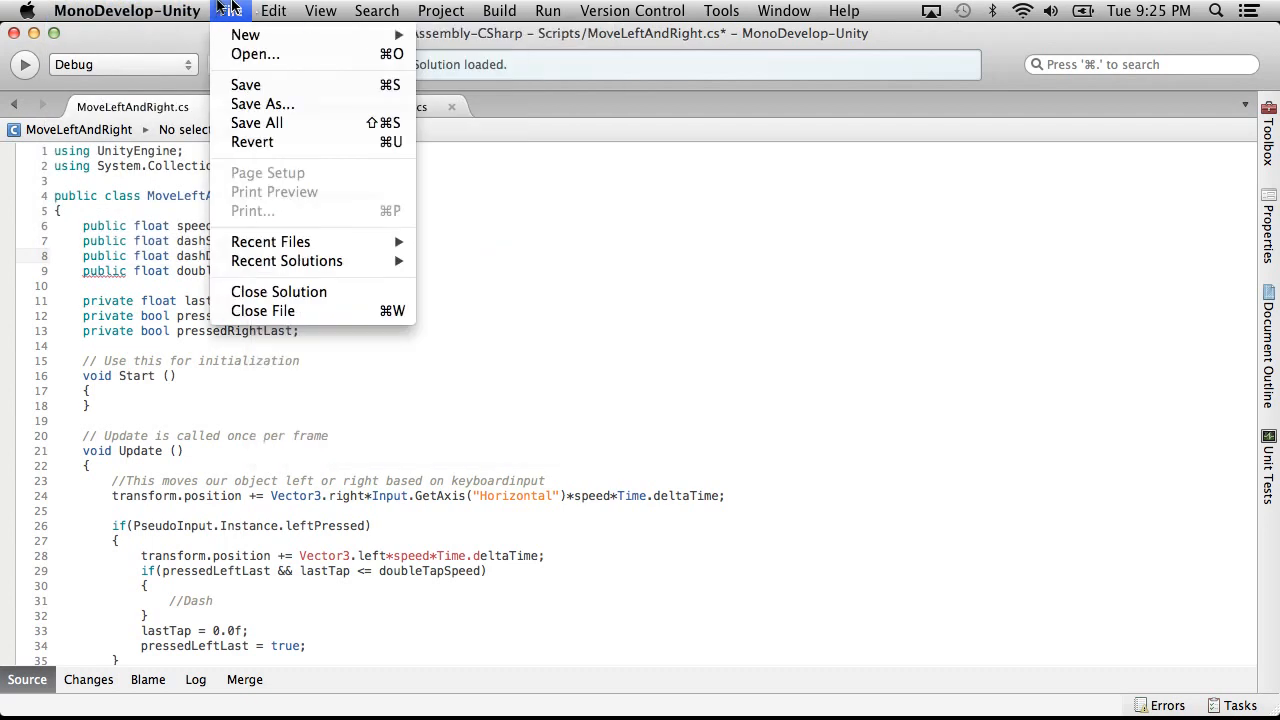
left_click(236, 85)
Cut the transform.position line using Vector3.left from the start of the leftPressed block
scroll(406, 385, "down", 3)
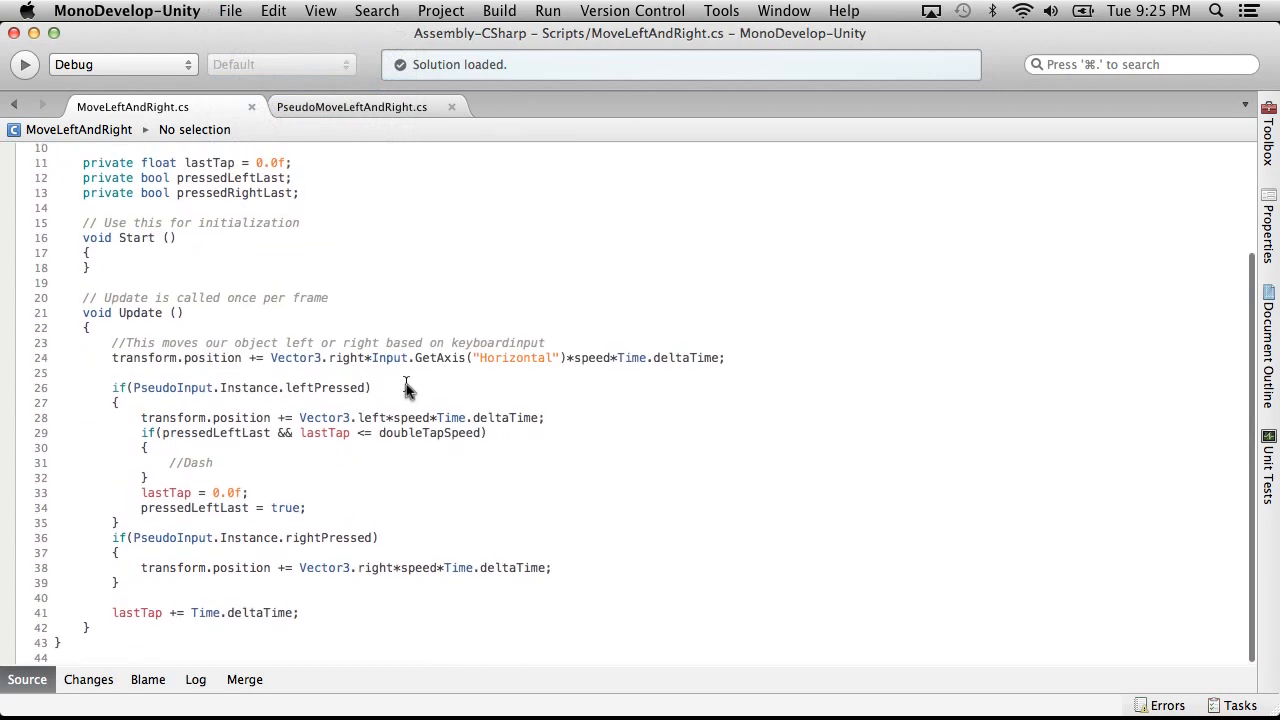
scroll(406, 388, "up", 3)
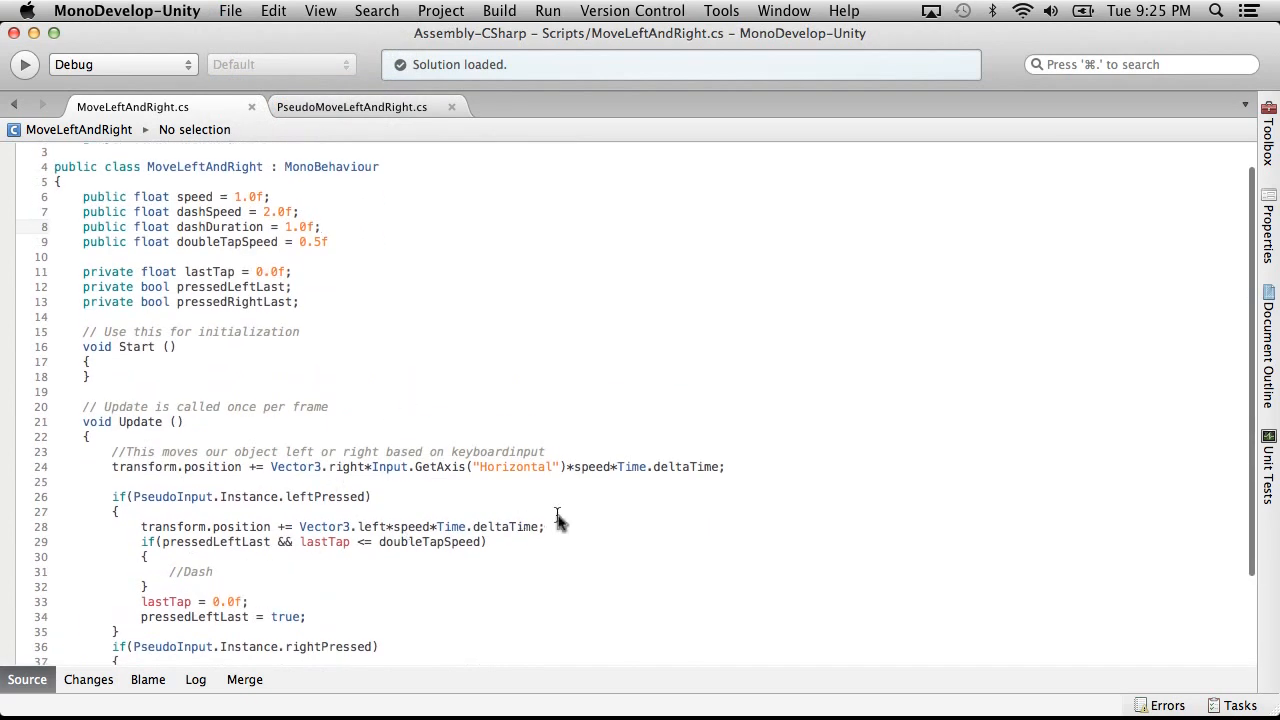
left_click_drag(565, 528, 124, 530)
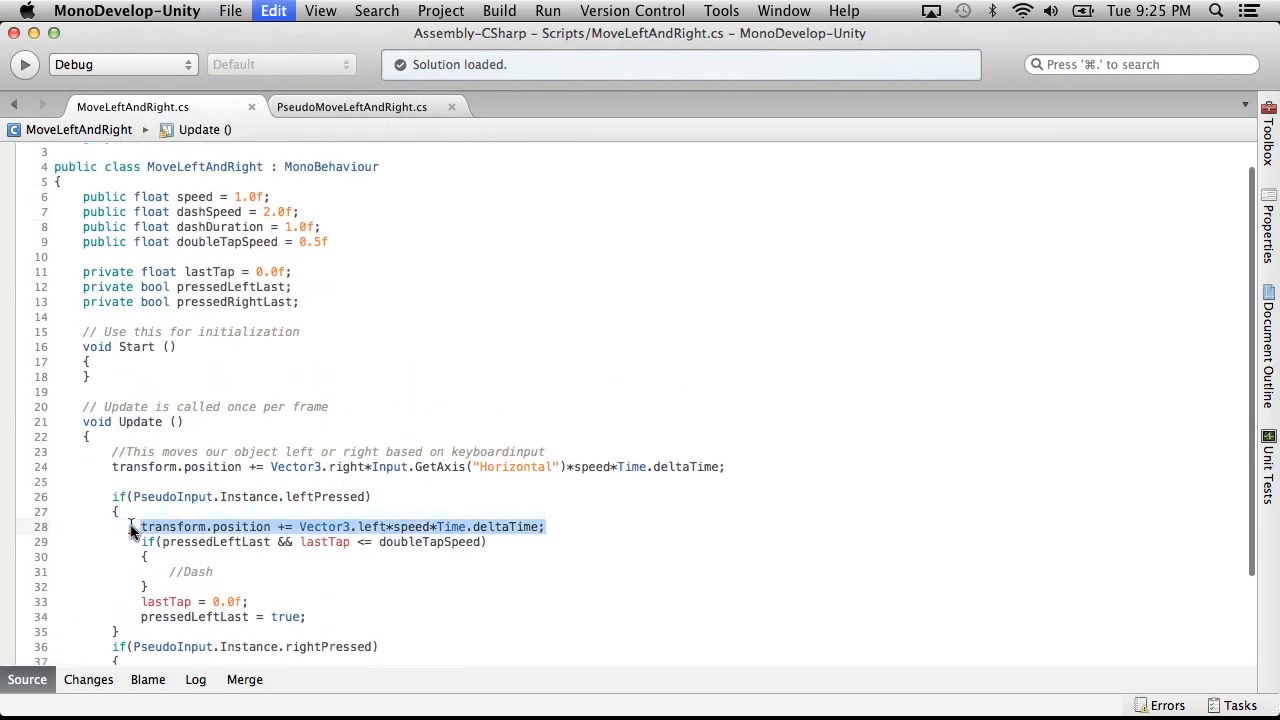
key("super+x")
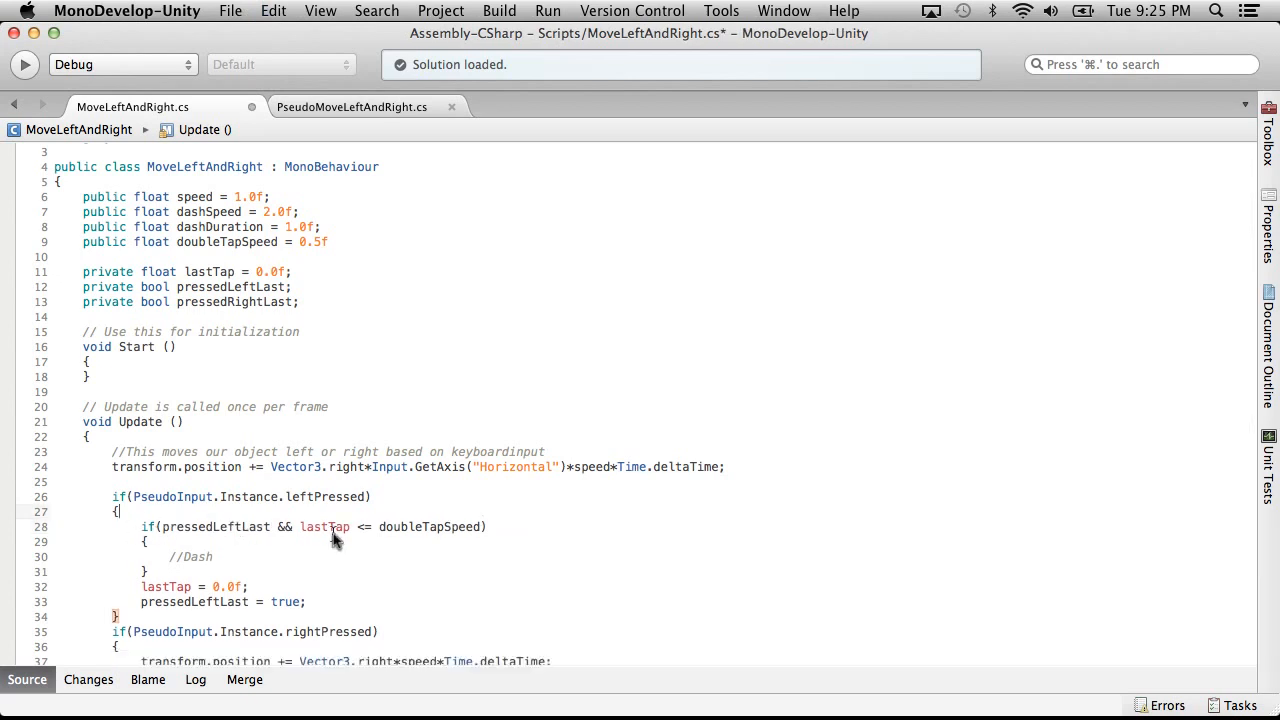
Add a braced else block after the //Dash if block and paste the cut Vector3.left movement line into it
left_click(185, 572)
key("Return")
type("else")
key("Return")
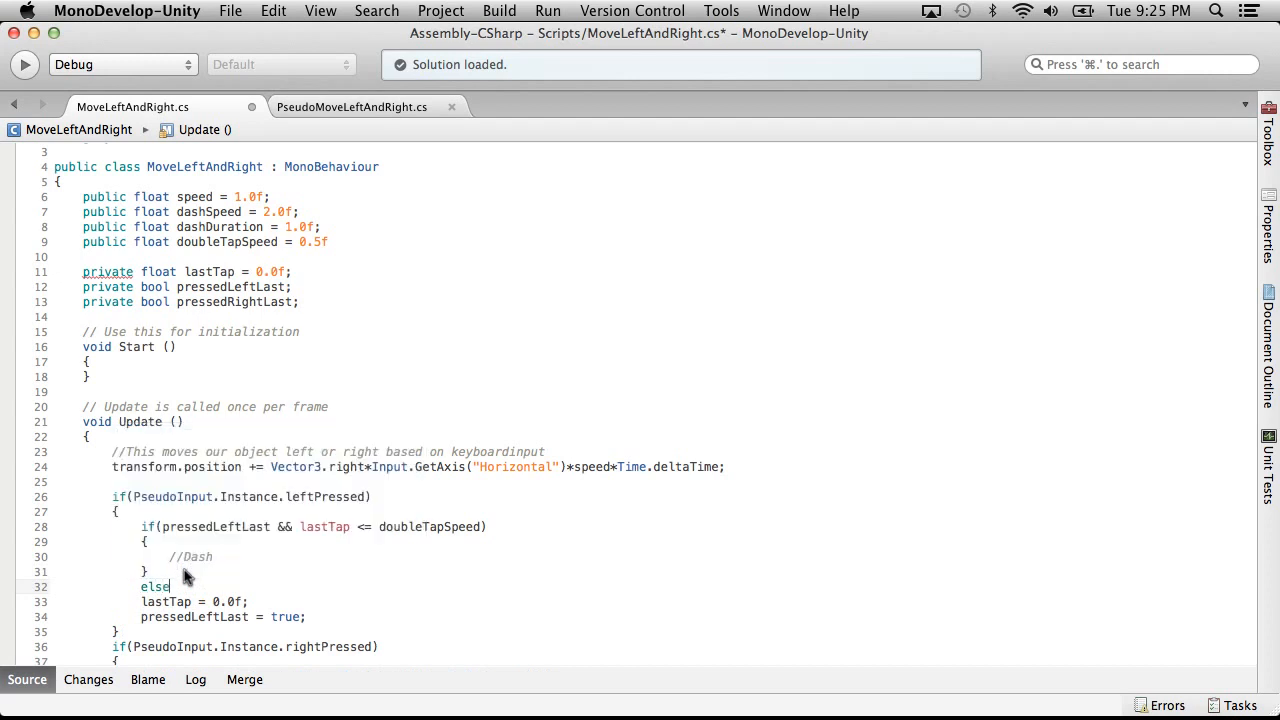
key("Return")
type("{")
key("Return")
type("}")
key("Up")
key("Return")
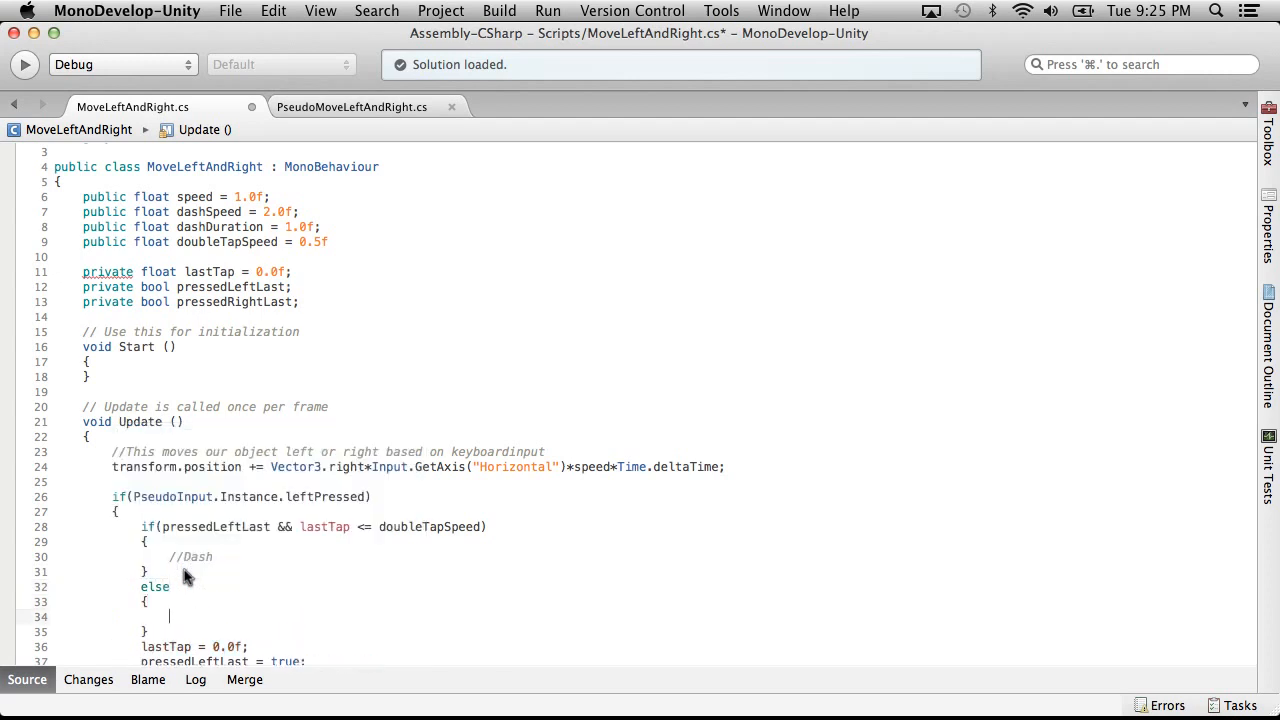
key("super+v")
Move the lastTap = 0.0f and pressedLeftLast = true lines into the else block, below the Vector3.left movement line
scroll(240, 410, "down", 5)
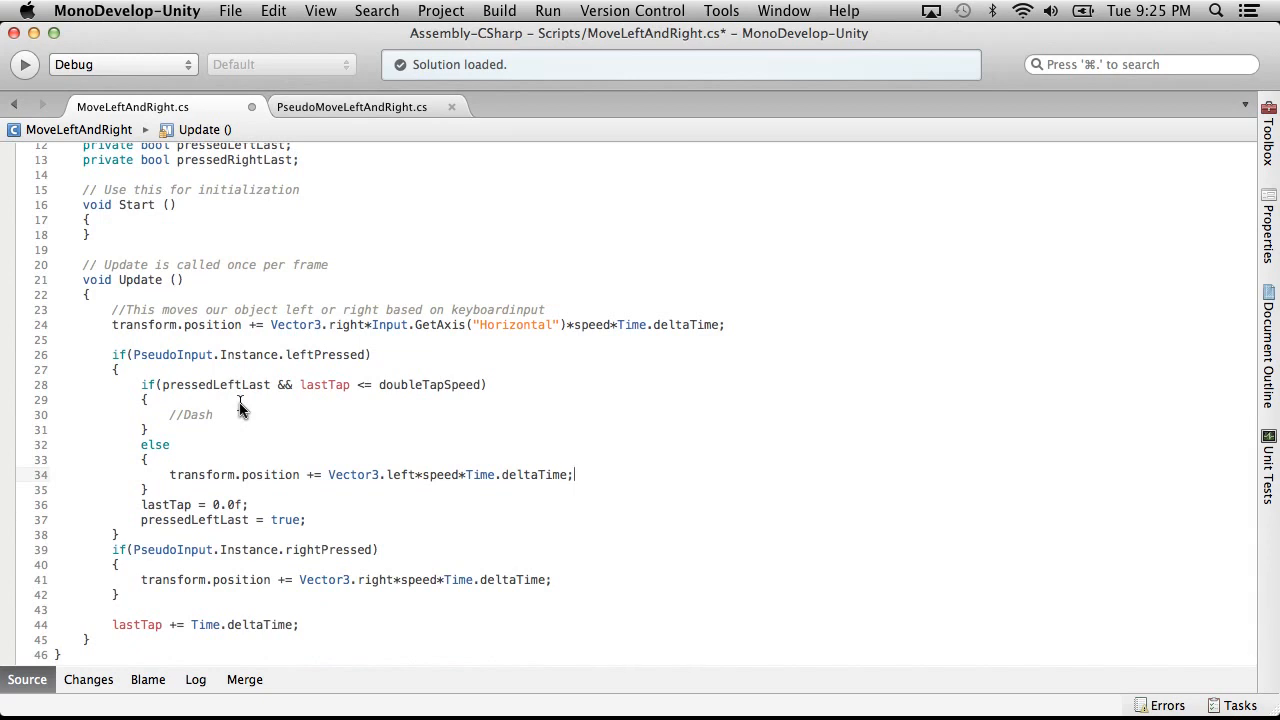
left_click_drag(340, 524, 48, 505)
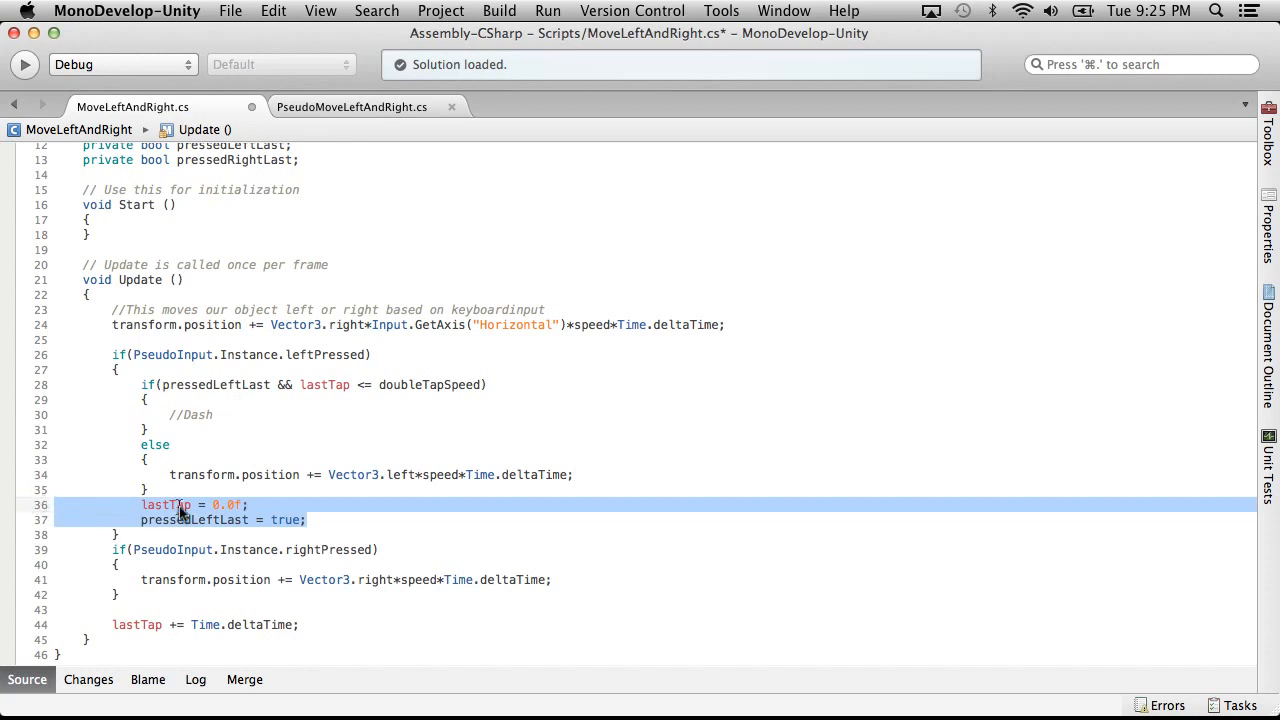
key("super+x")
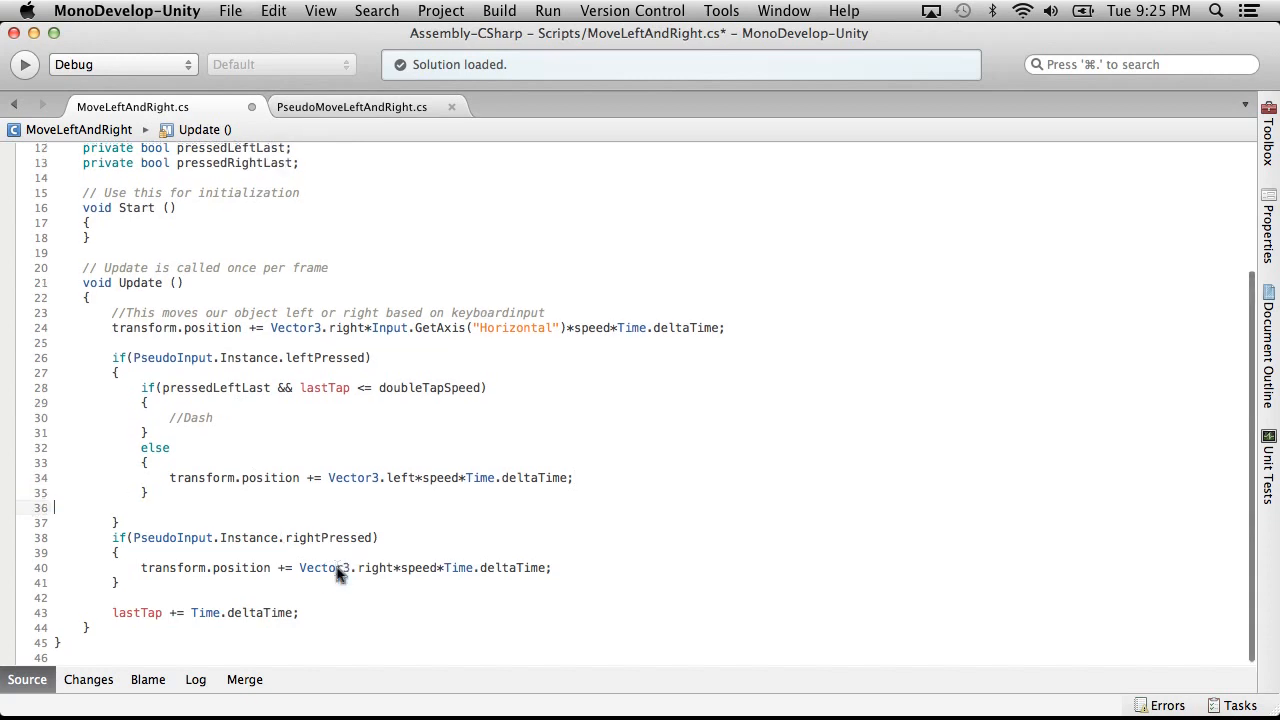
left_click(613, 500)
key("Return")
key("super+v")
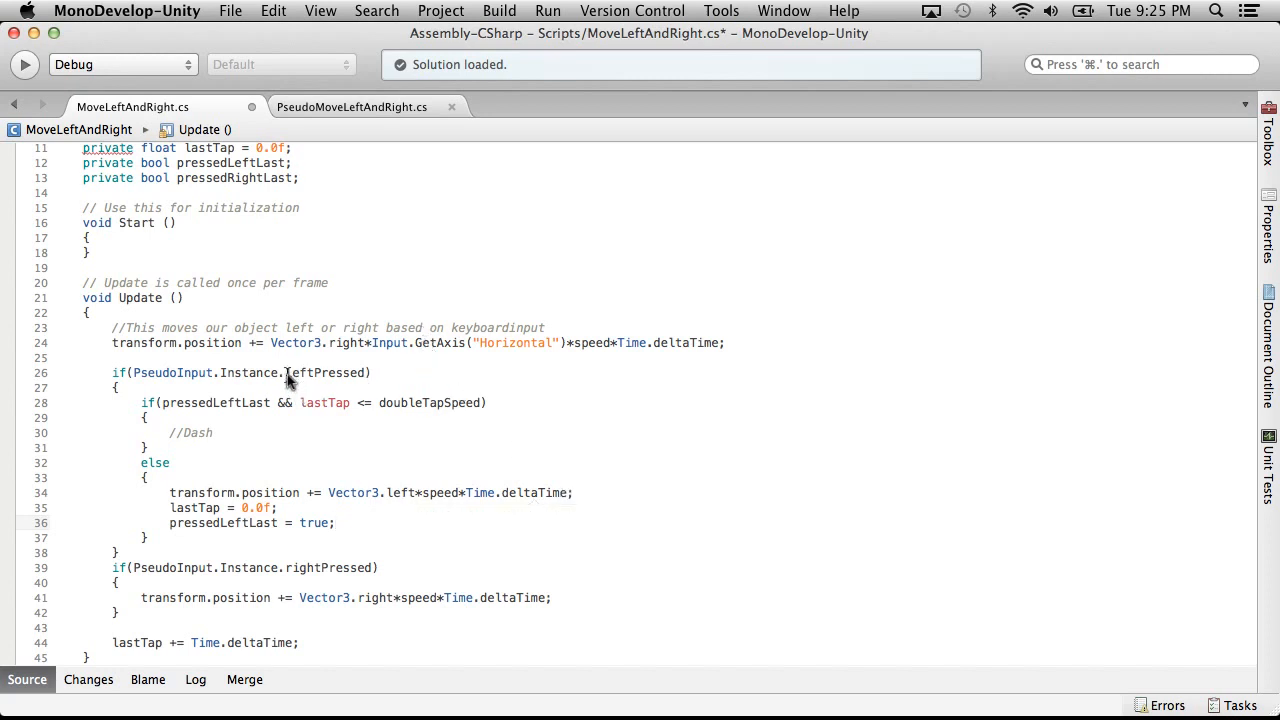
left_click_drag(162, 403, 270, 407)
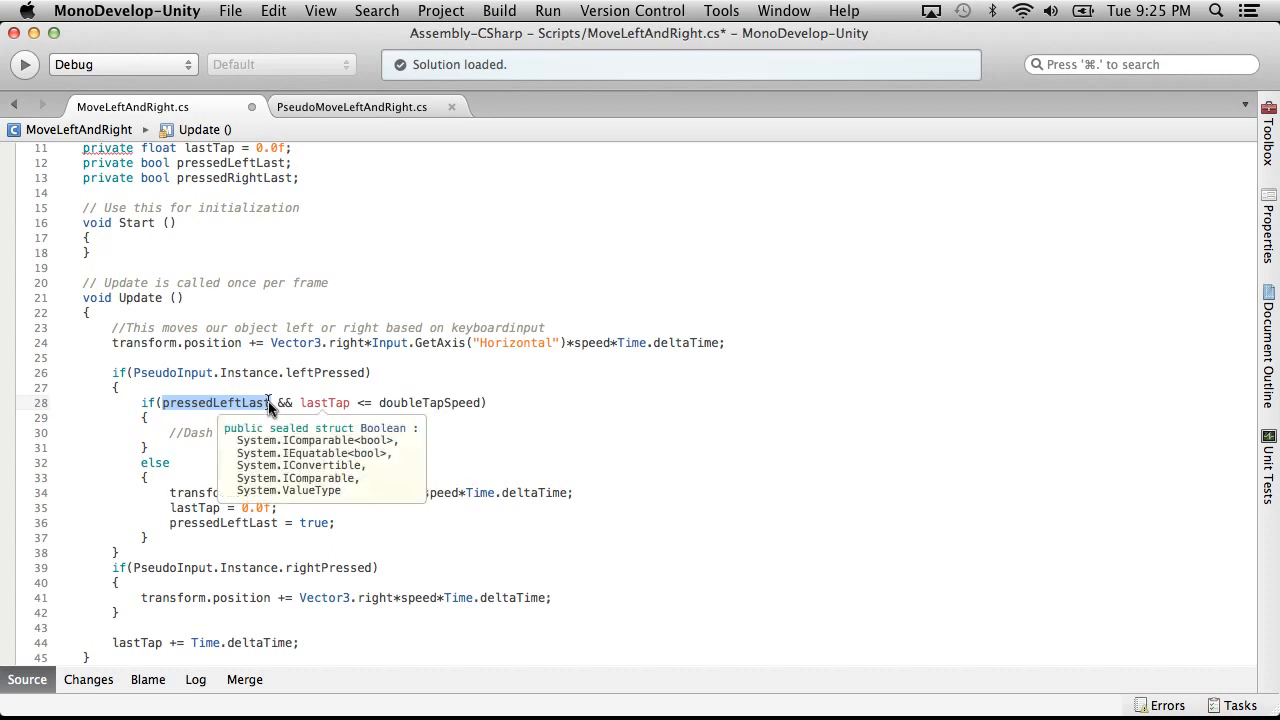
left_click(130, 414)
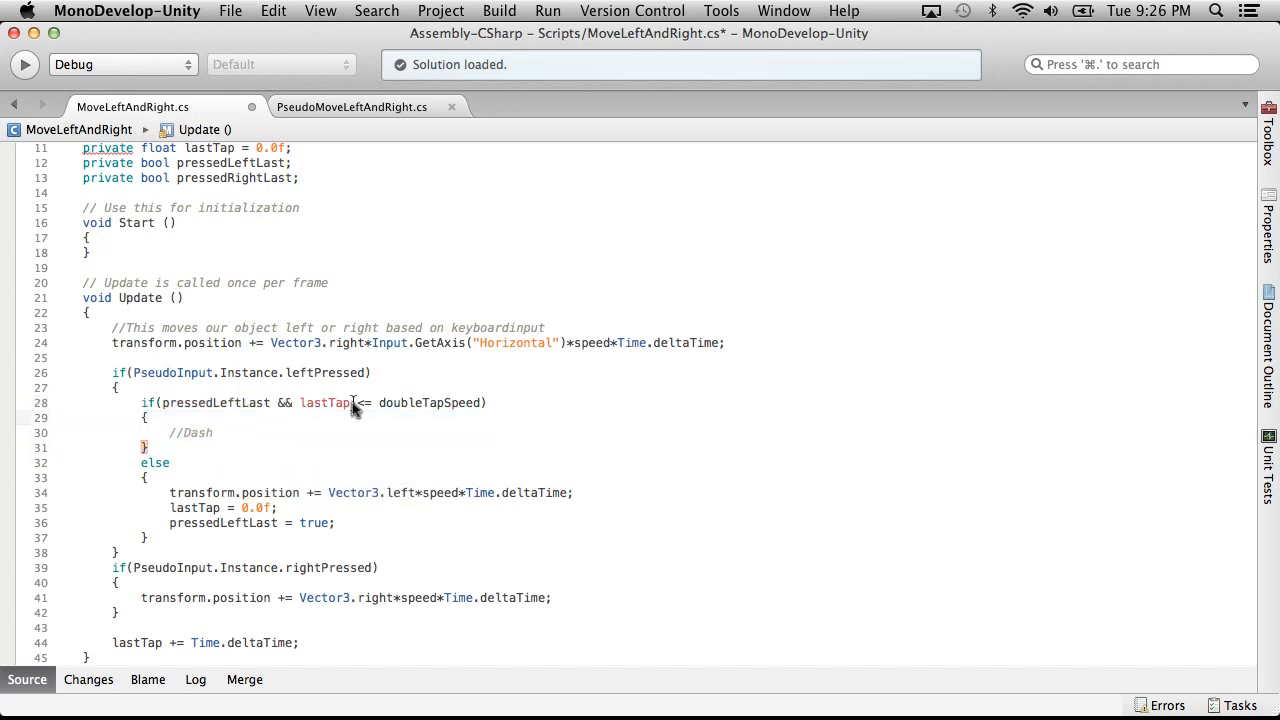
left_click(246, 404)
Open the declaration of PseudoInput.Instance and examine how PseudoInput.cs and PseudoMoveLeftAndRight.cs handle the left and right pressed flags
double_click(310, 374)
right_click(310, 378)
left_click(280, 372)
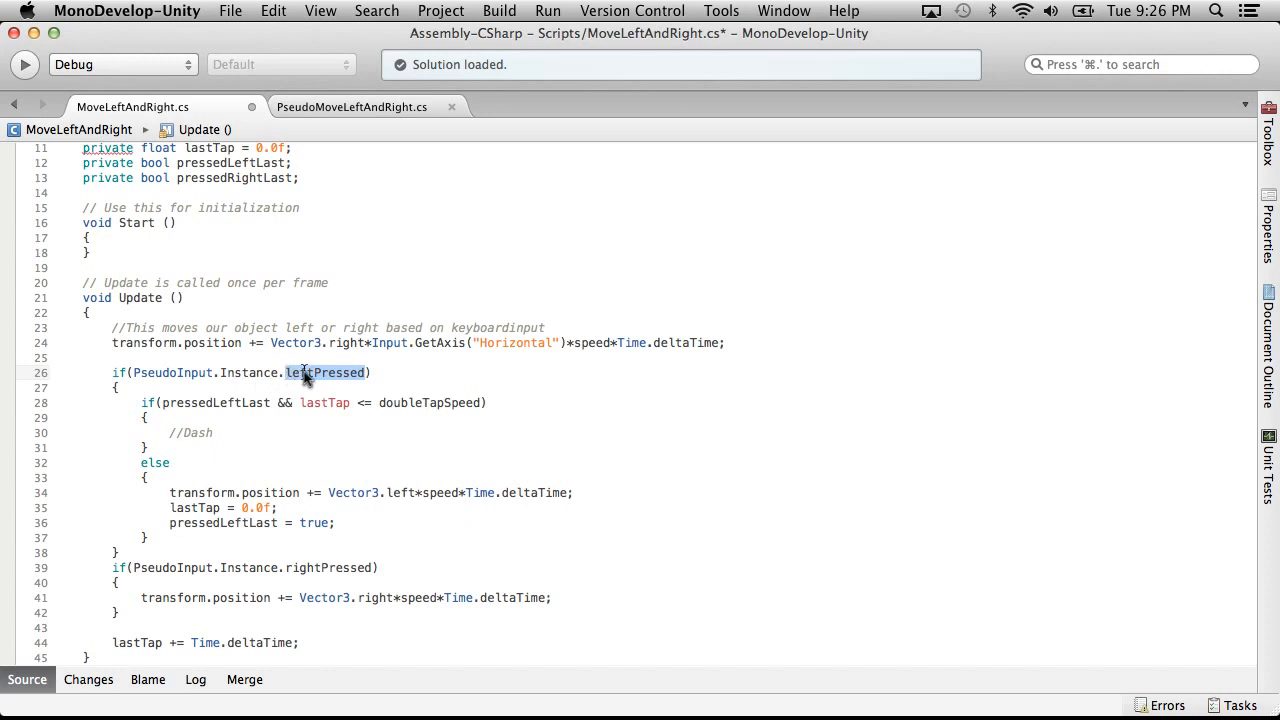
right_click(305, 377)
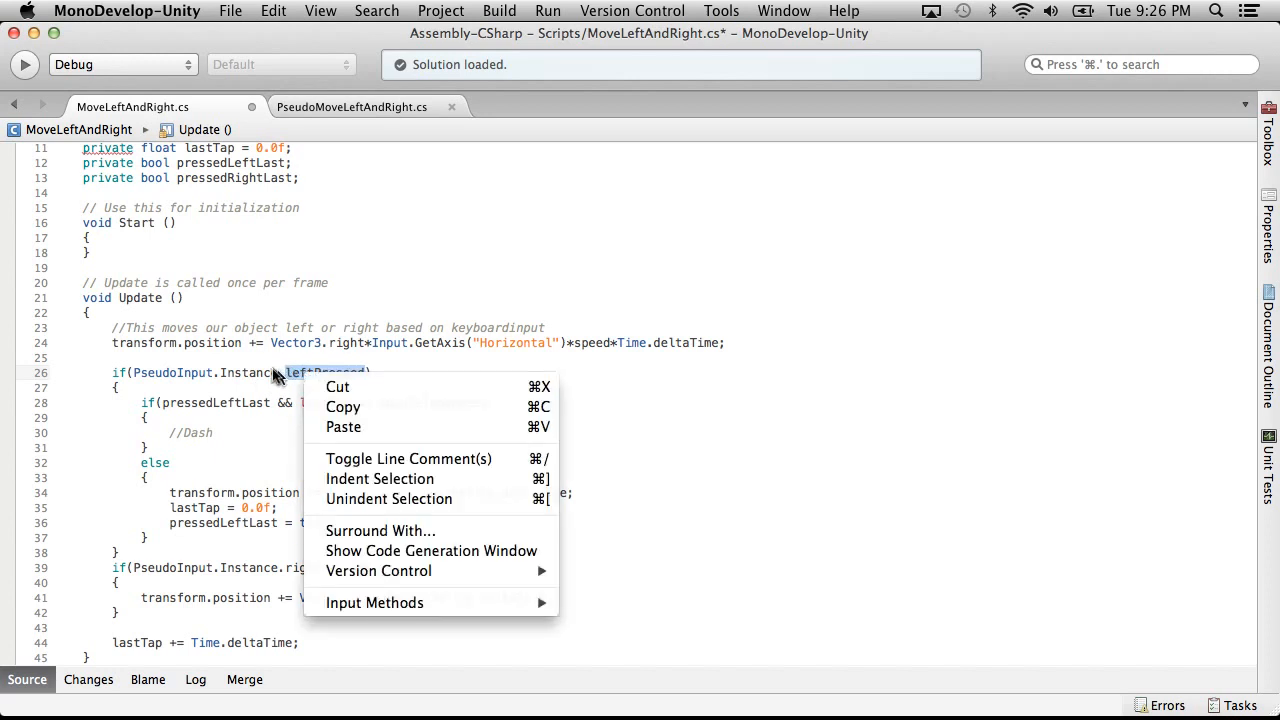
left_click(272, 368)
right_click(250, 373)
left_click(289, 412)
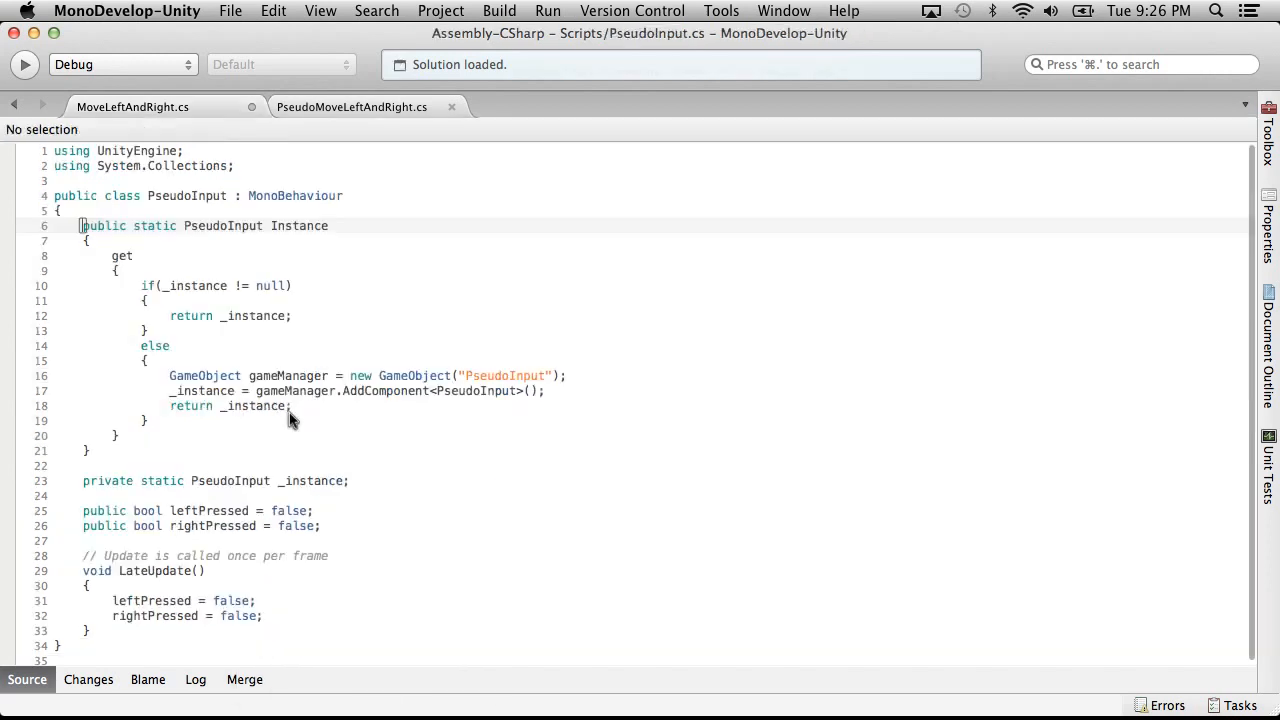
scroll(447, 455, "up", 1)
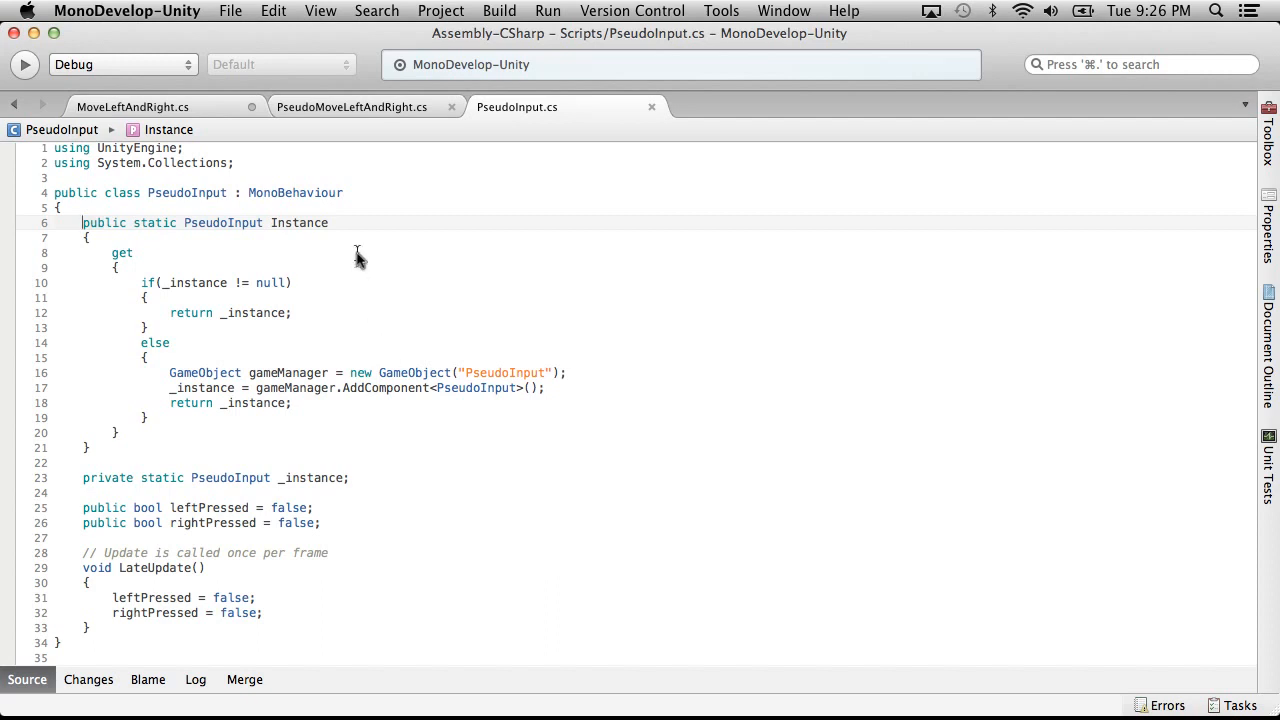
left_click(385, 110)
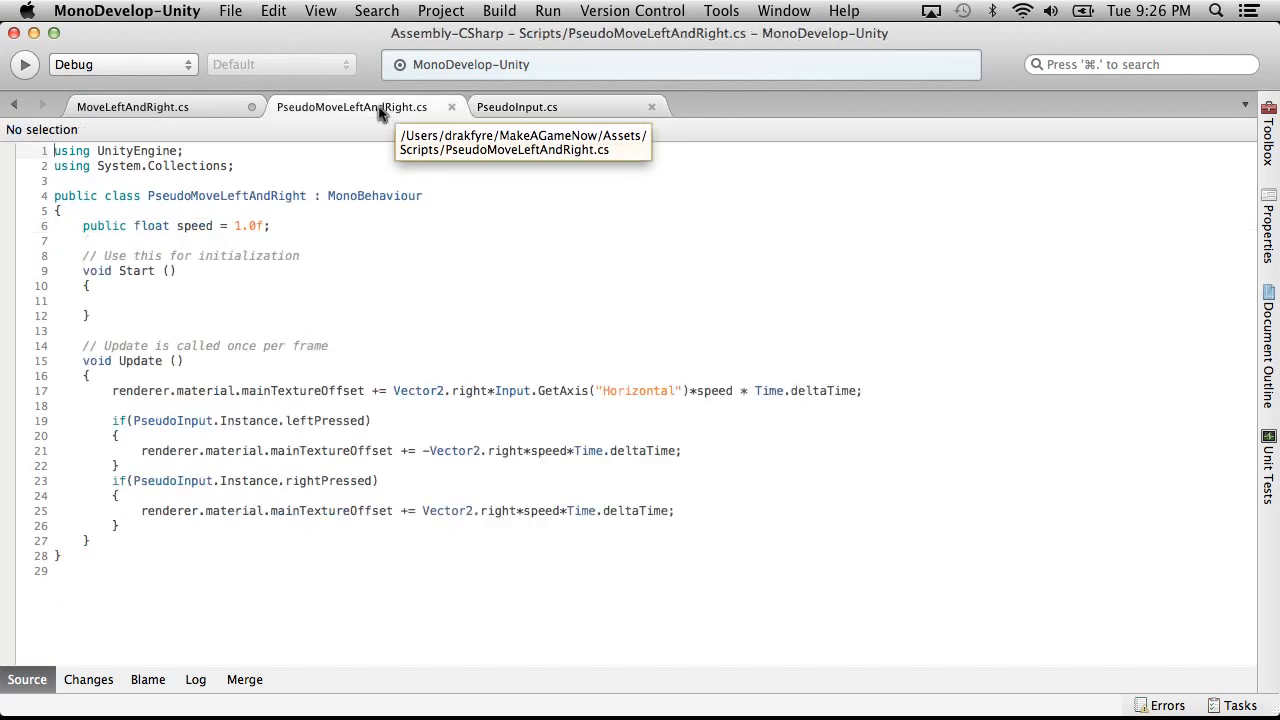
Return to MoveLeftAndRight.cs and declare a private bool buttonPressed below pressedRightLast
left_click(180, 114)
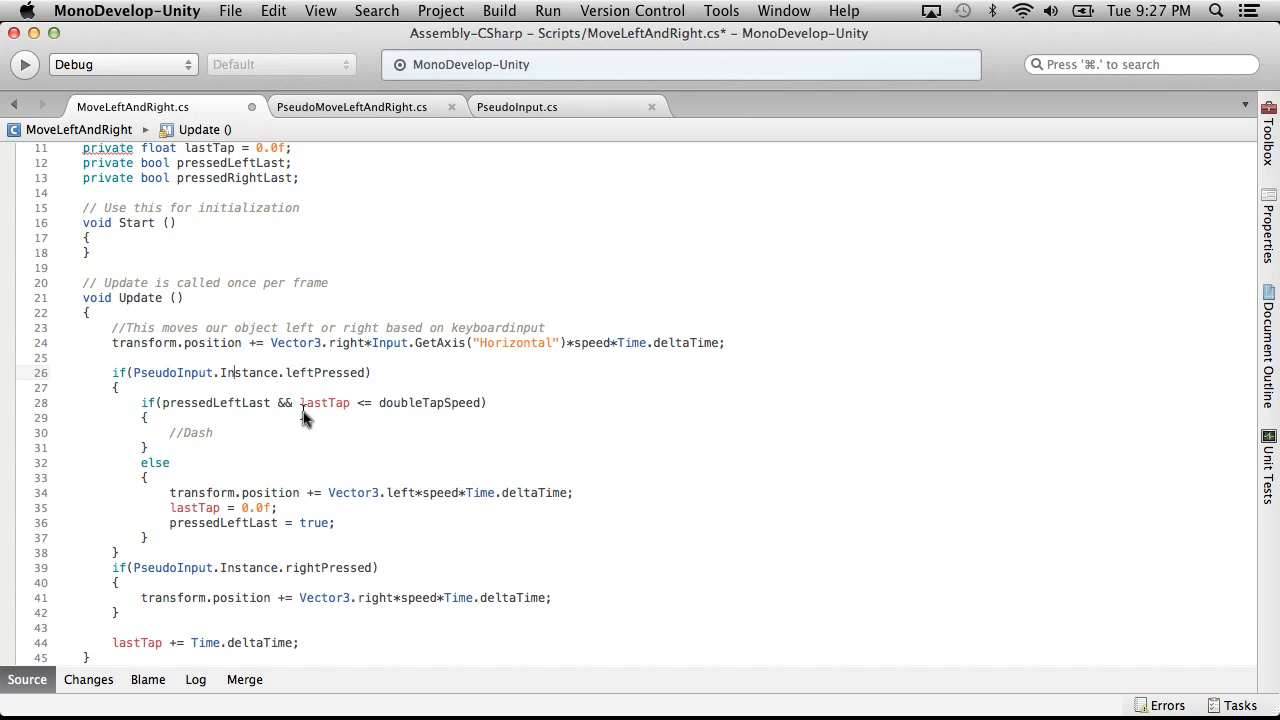
left_click(302, 180)
key("Return")
type("priva")
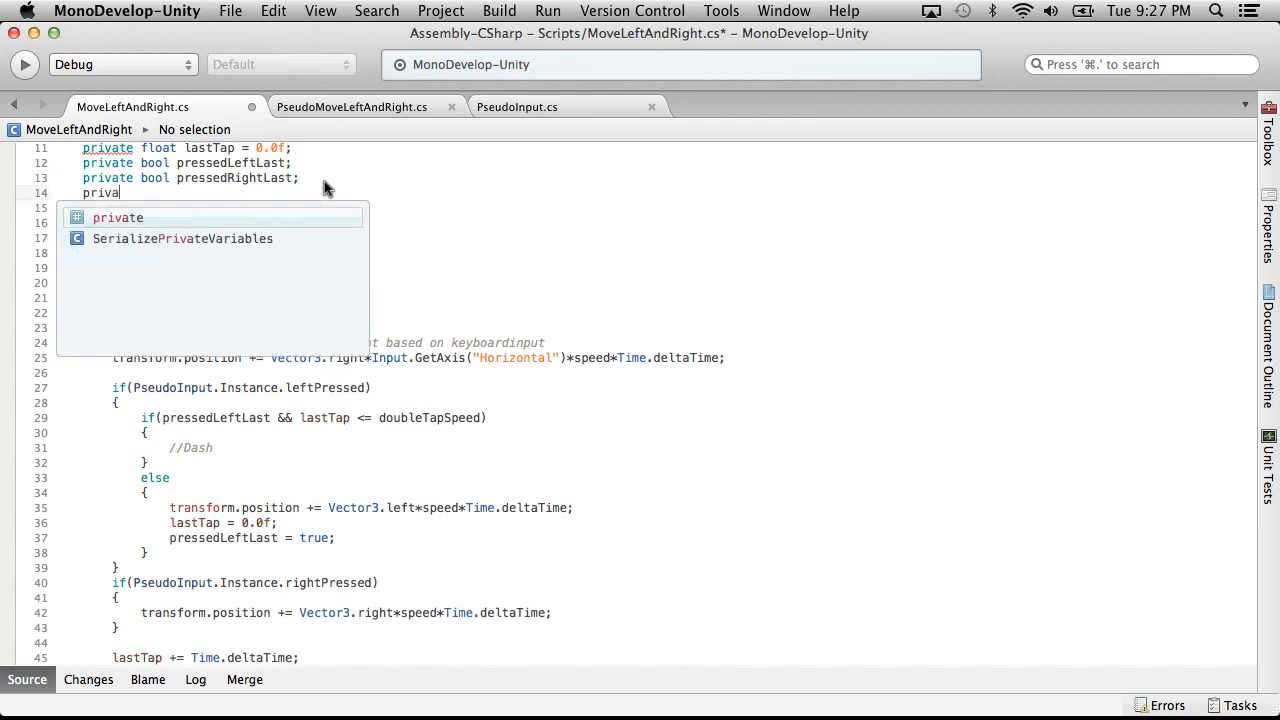
type("te bool bu")
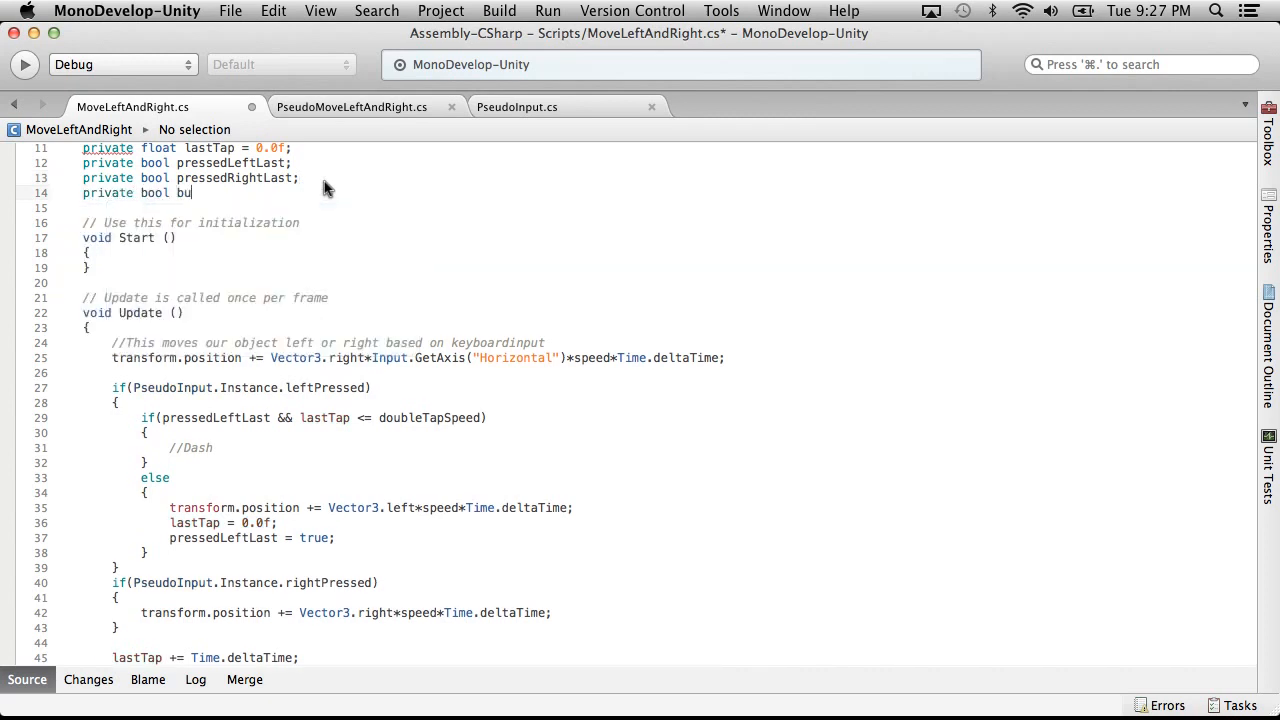
type("ttonPresessed;")
Initialize pressedLeftLast, pressedRightLast and buttonPressed to false, and save MoveLeftAndRight.cs
left_click(288, 163)
type("= false")
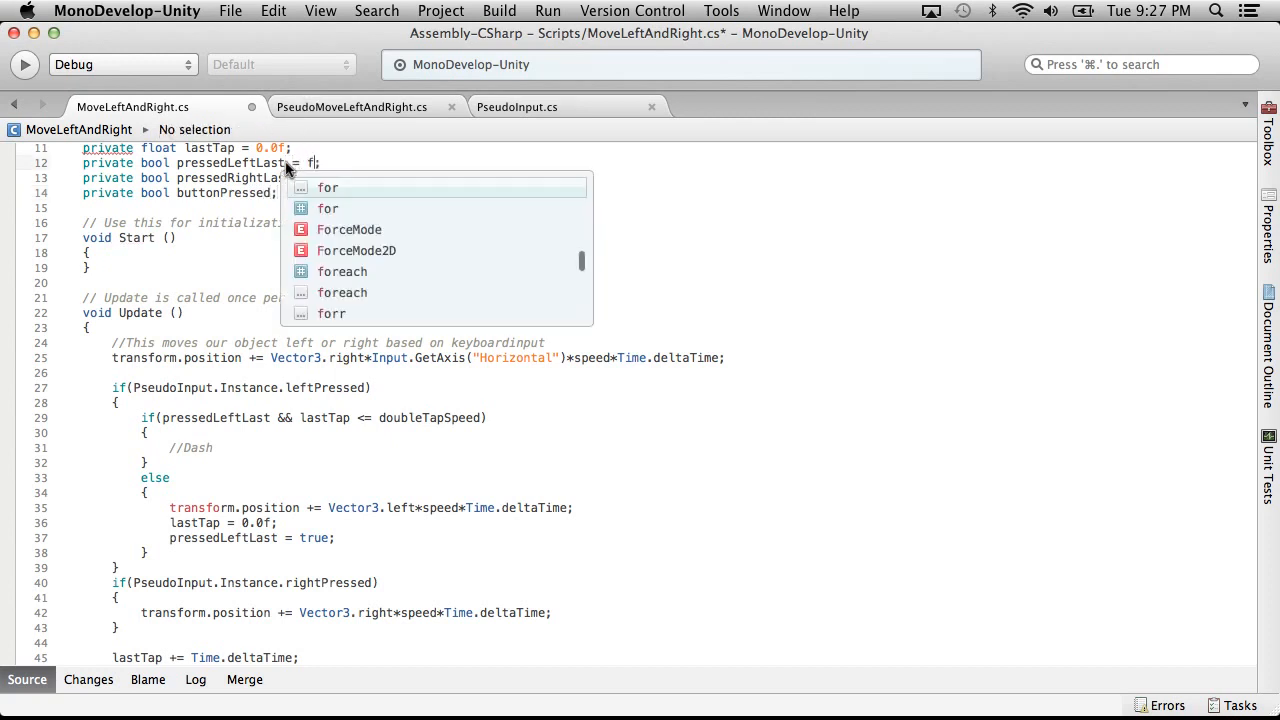
left_click(233, 163)
left_click(290, 178)
type("= fla")
type("se")
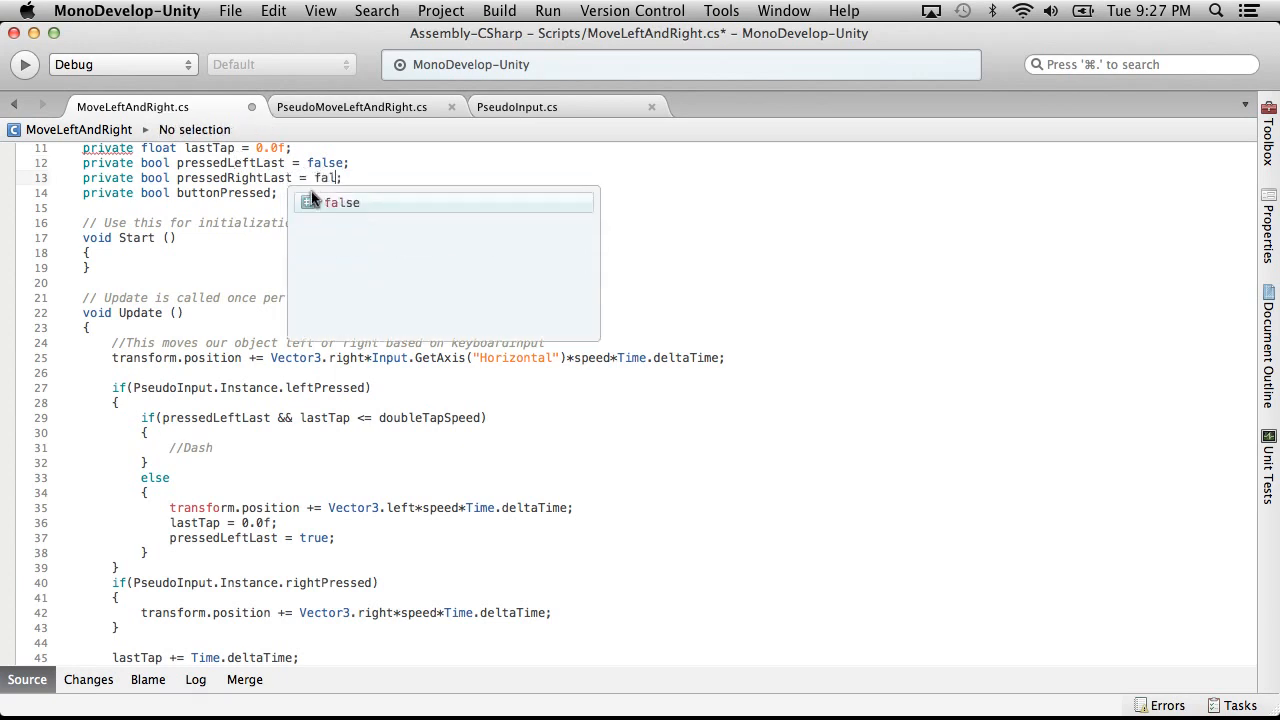
left_click(272, 196)
type("= false")
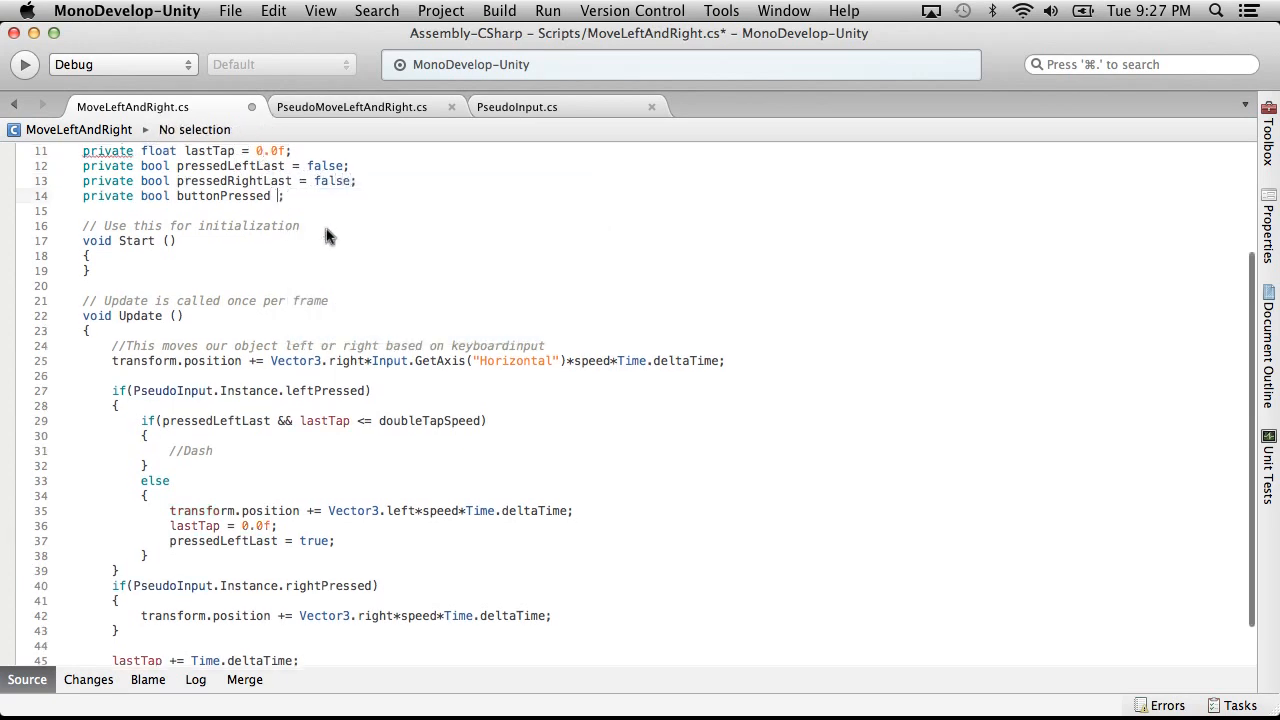
left_click(248, 213)
left_click(230, 10)
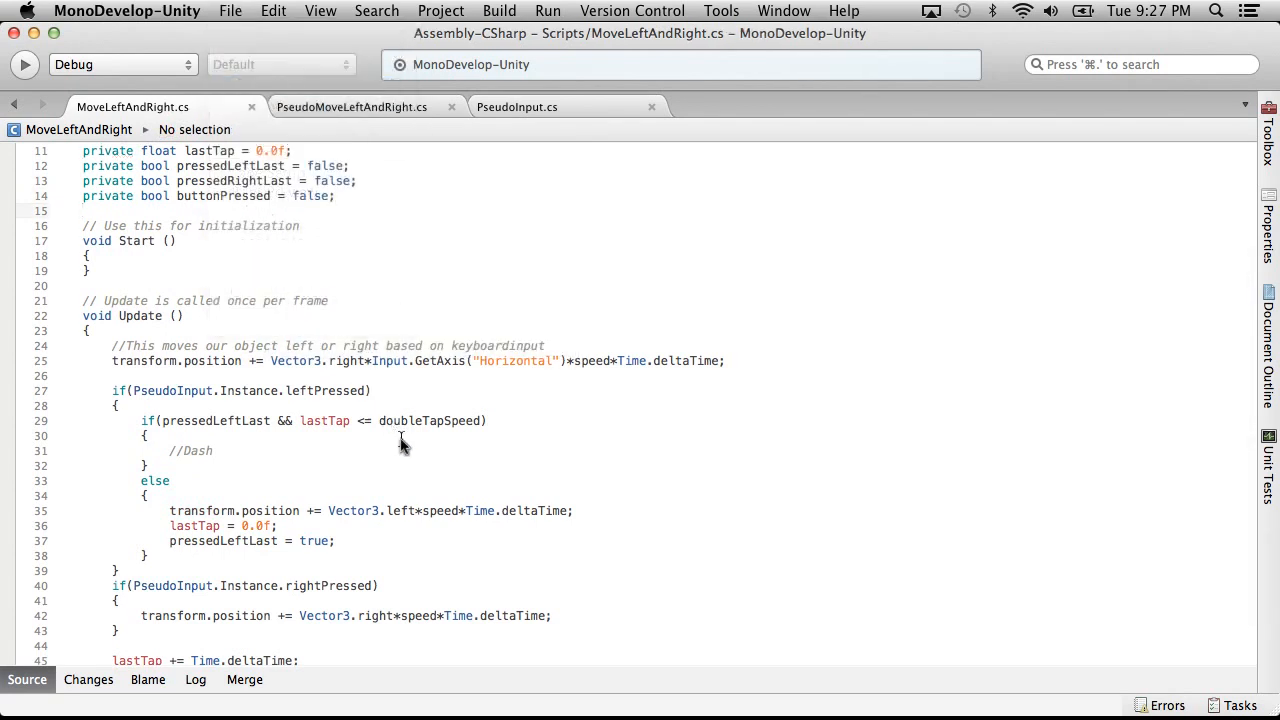
Insert !buttonPressed && before lastTap in the pressedLeftLast double-tap condition
scroll(400, 445, "down", 3)
scroll(307, 333, "up", 1)
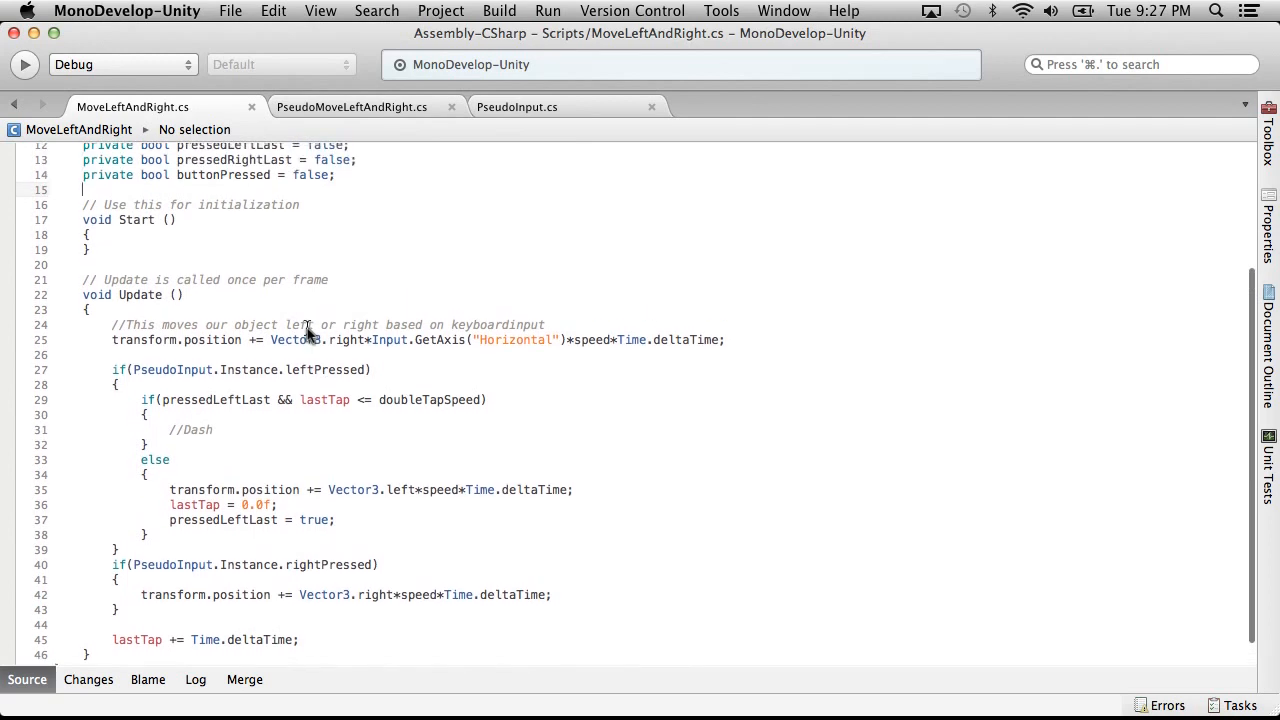
left_click(298, 403)
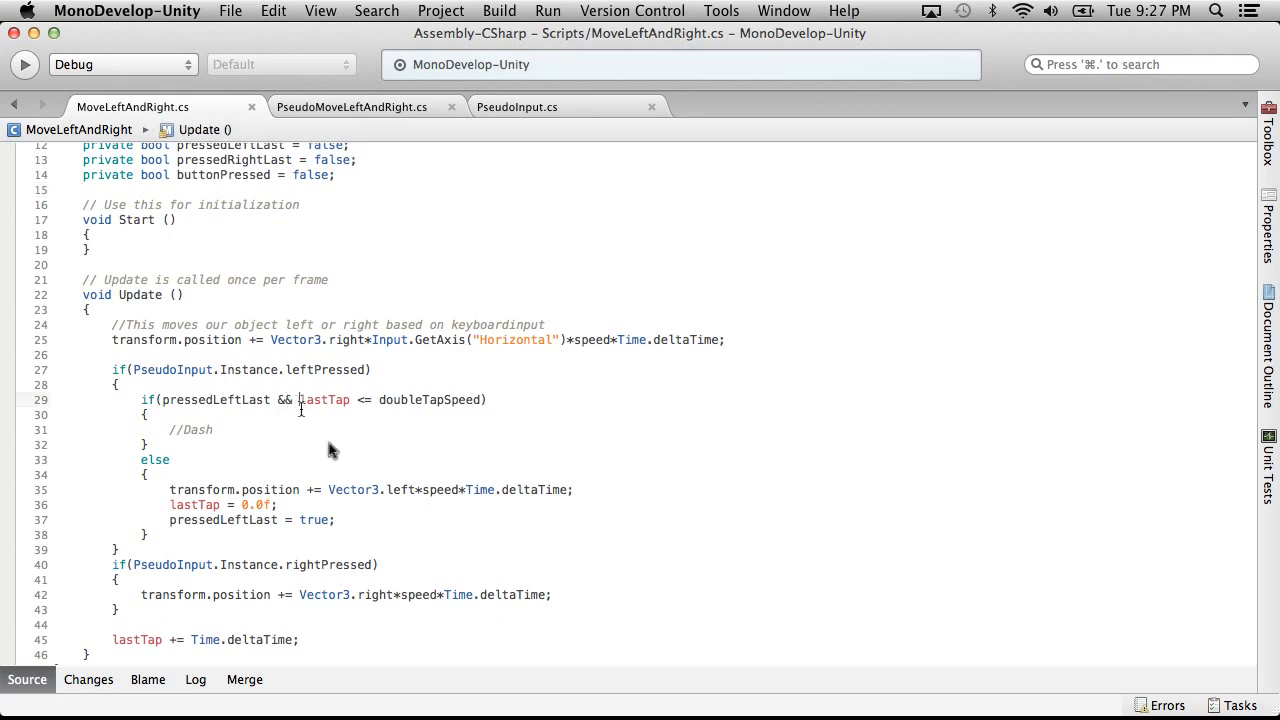
key("Escape")
key("BackSpace")
type("!buttonPressed ")
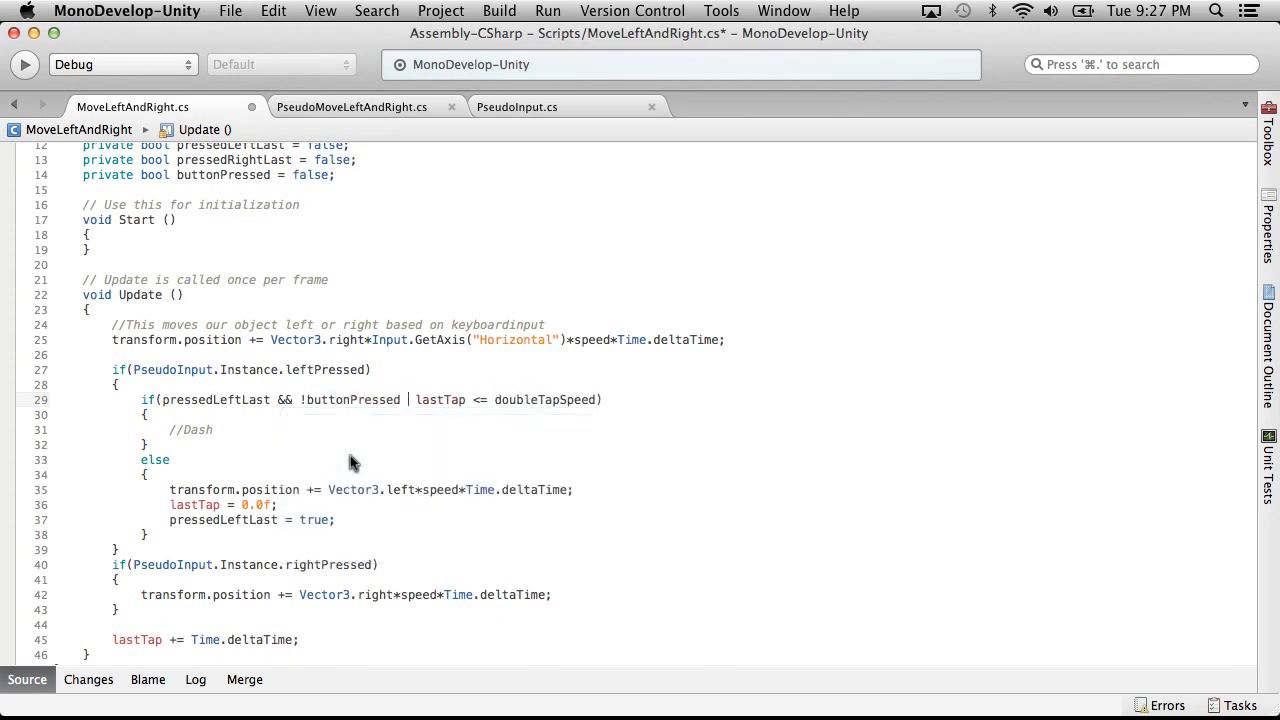
type("&&")
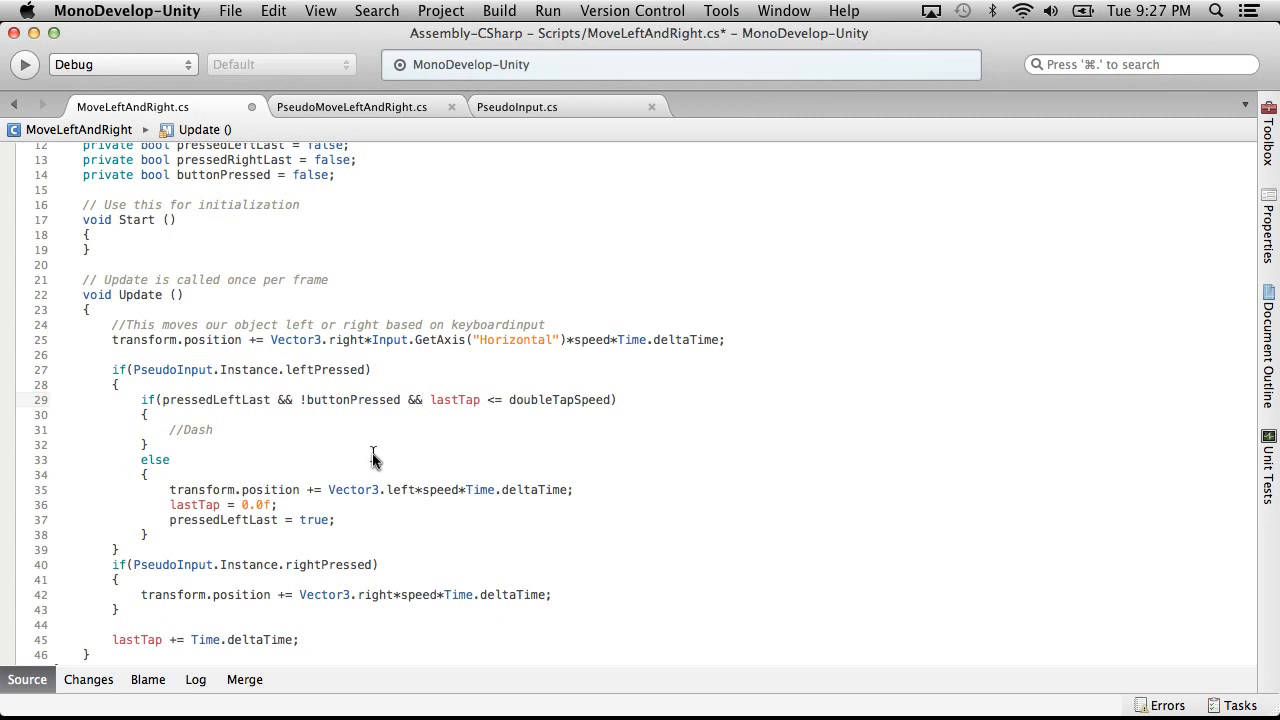
Add the line buttonPressed = true; below pressedLeftLast = true in the else block
left_click(362, 522)
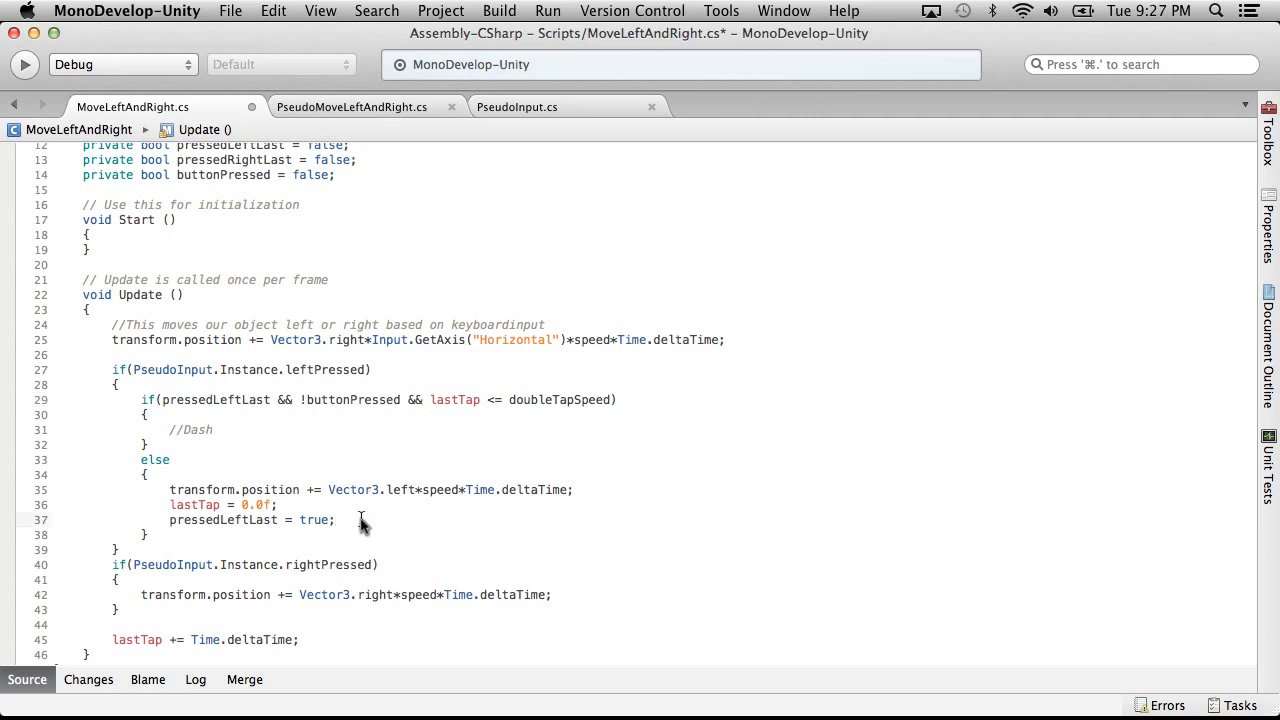
key("Return")
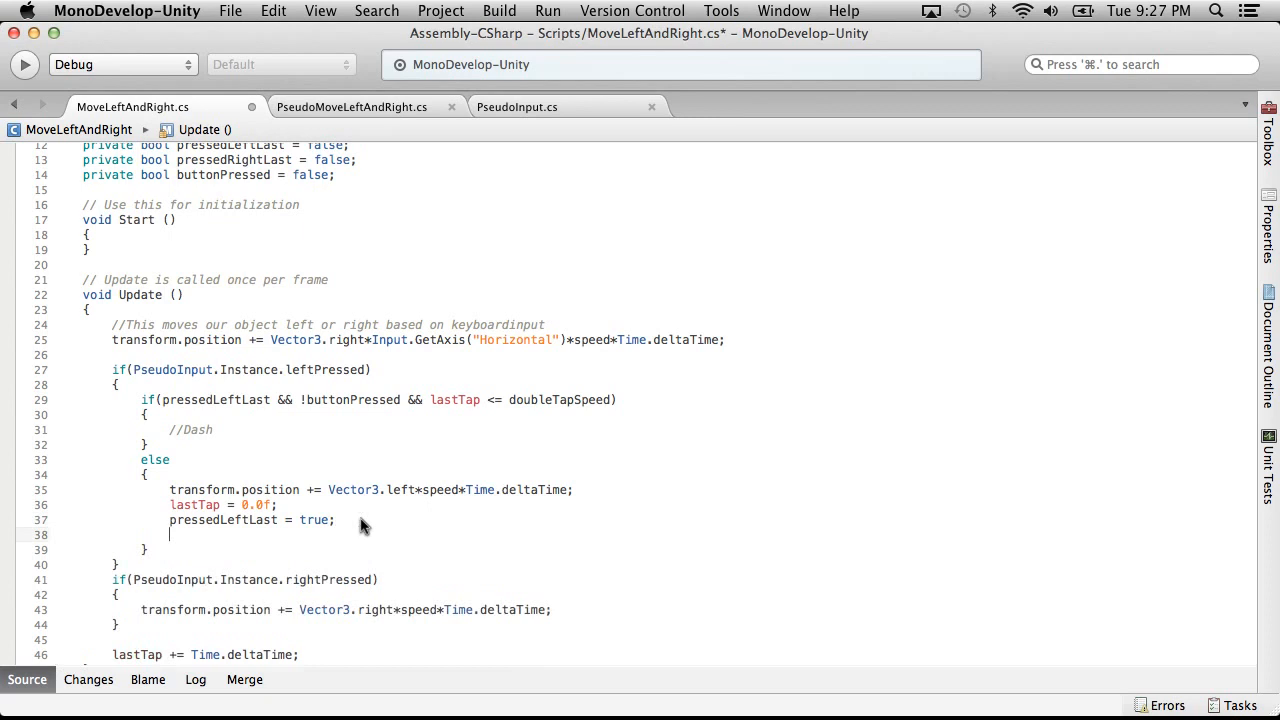
type("buttonPressed = true;")
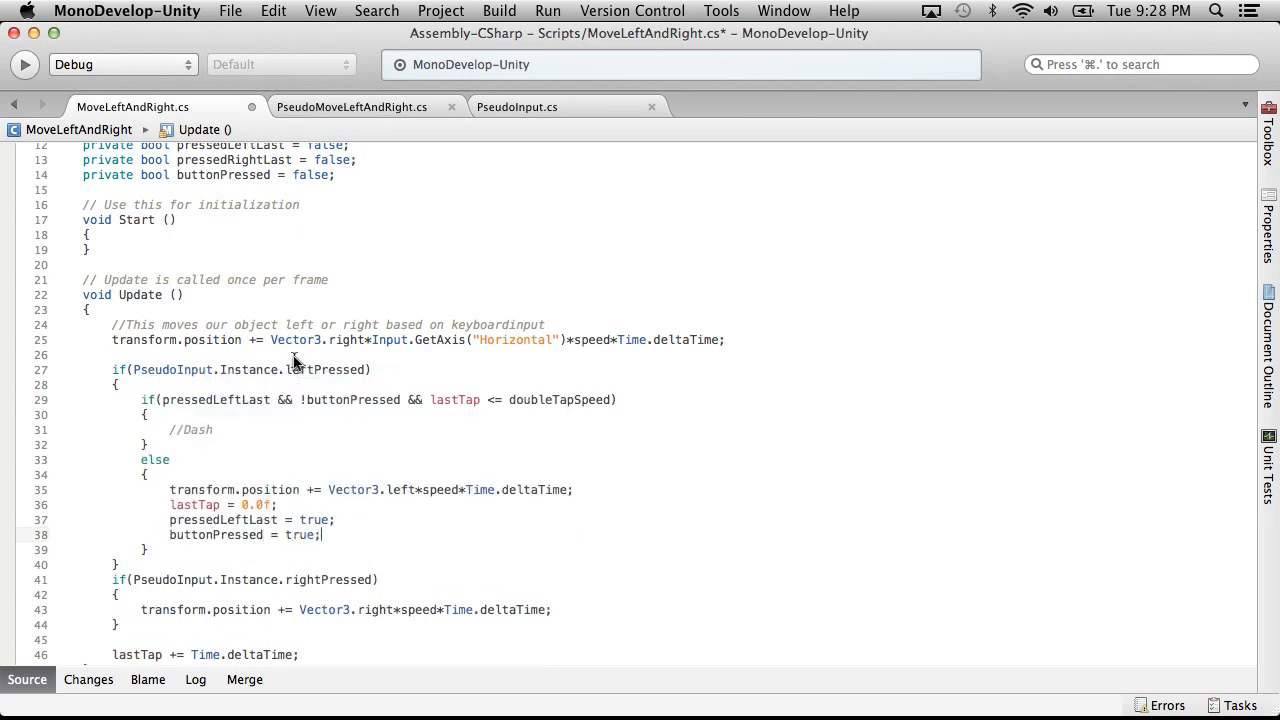
Copy the whole double-tap if/else block inside the leftPressed condition
scroll(292, 438, "down", 2)
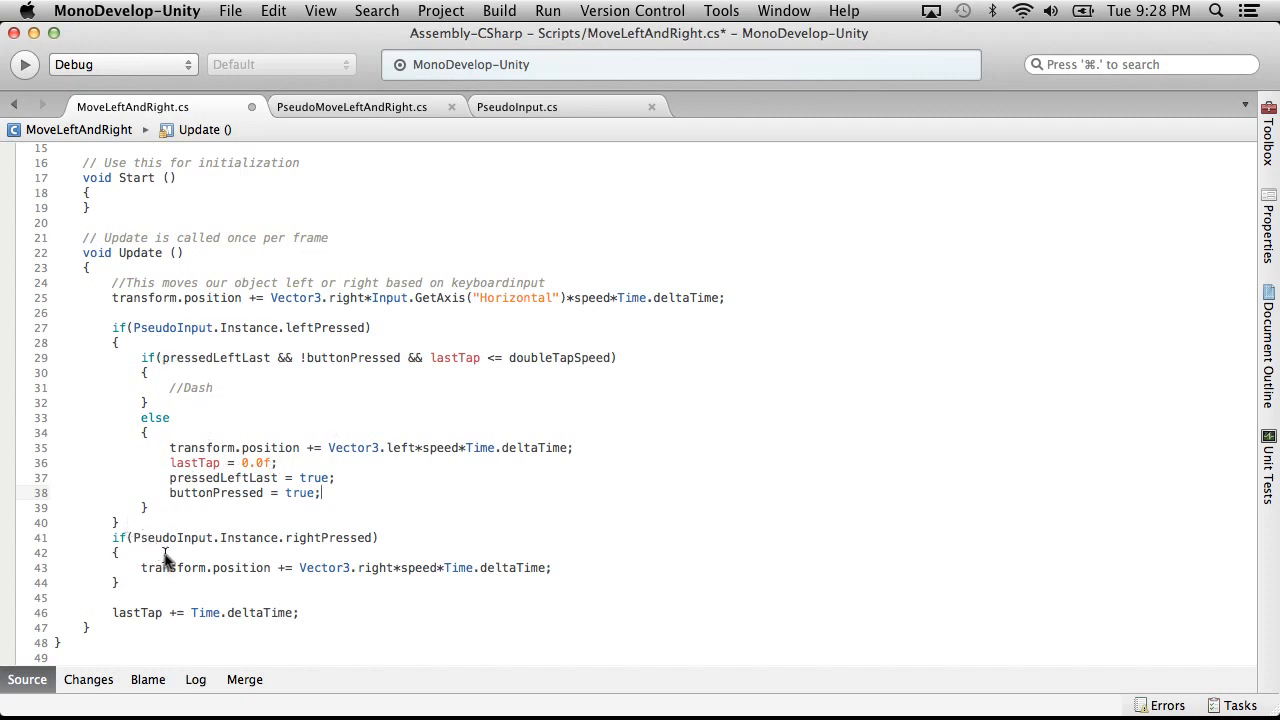
left_click_drag(172, 508, 6, 355)
key("cmd+c")
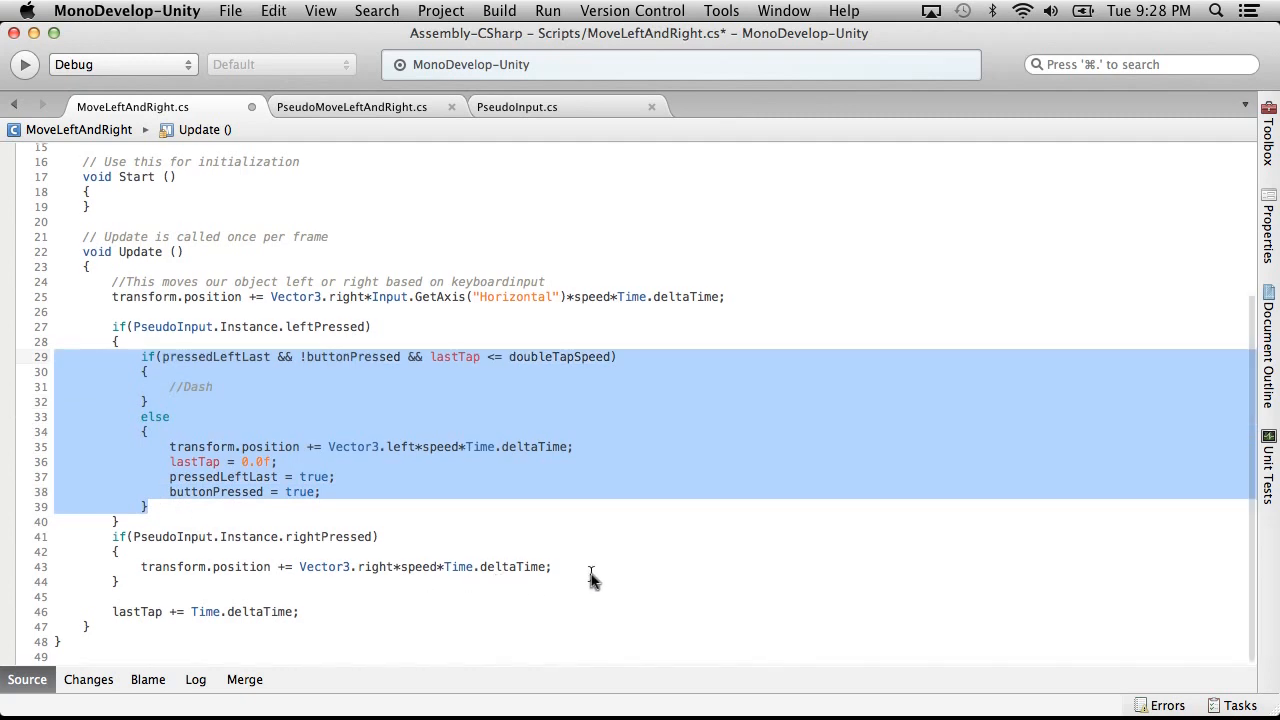
Add the missing semicolon to the doubleTapSpeed declaration and save MoveLeftAndRight.cs
scroll(591, 572, "up", 5)
scroll(591, 574, "down", 1)
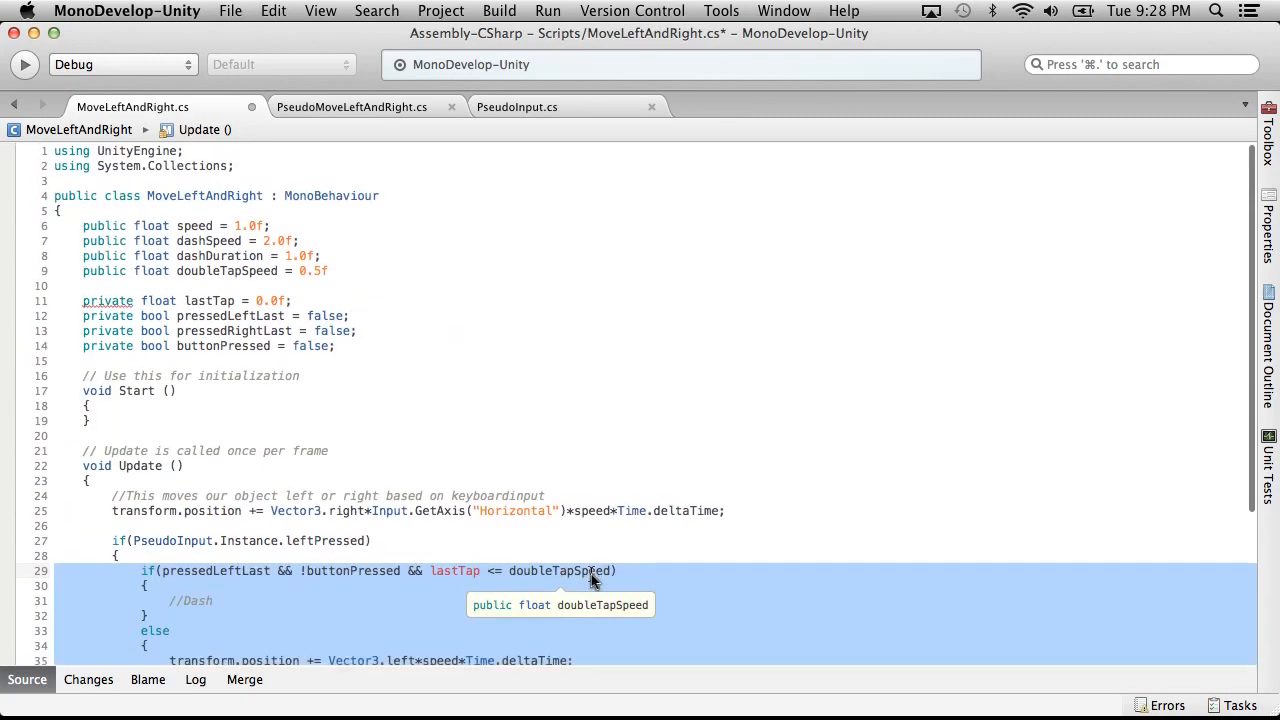
left_click(369, 275)
left_click(230, 10)
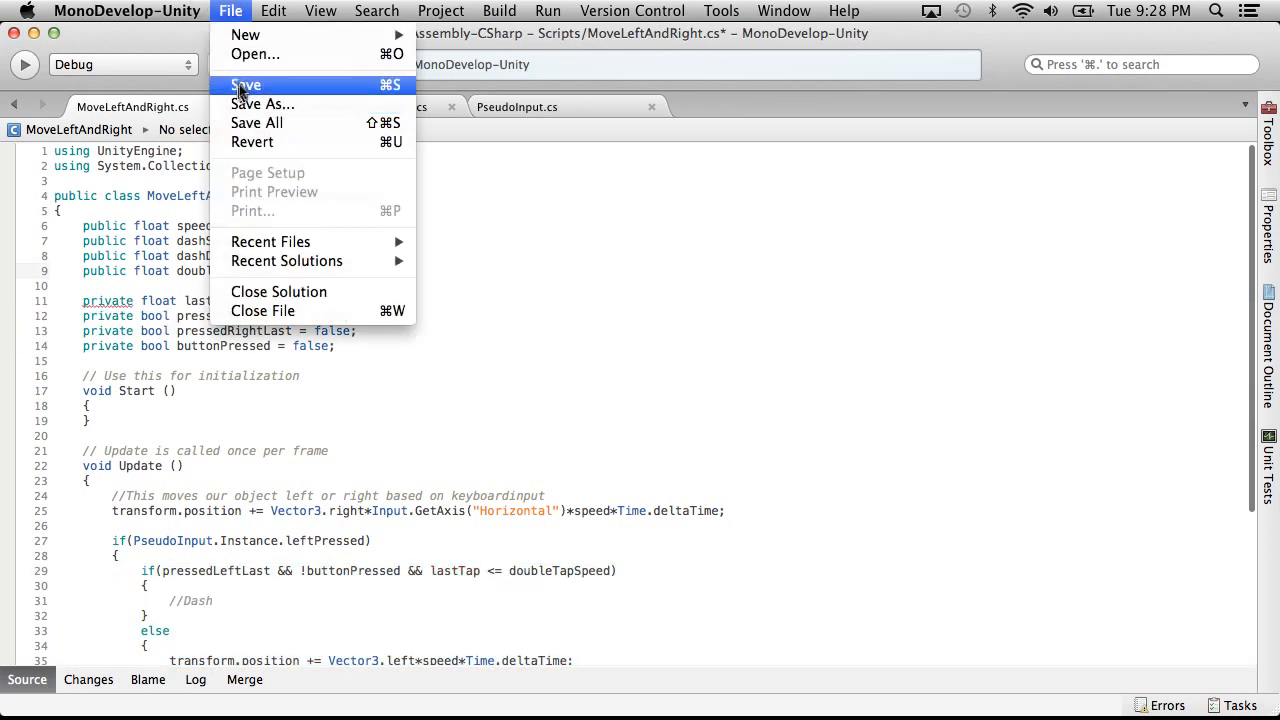
left_click(268, 83)
Paste the copied double-tap if/else block below the transform.position line inside the rightPressed condition
scroll(497, 583, "down", 5)
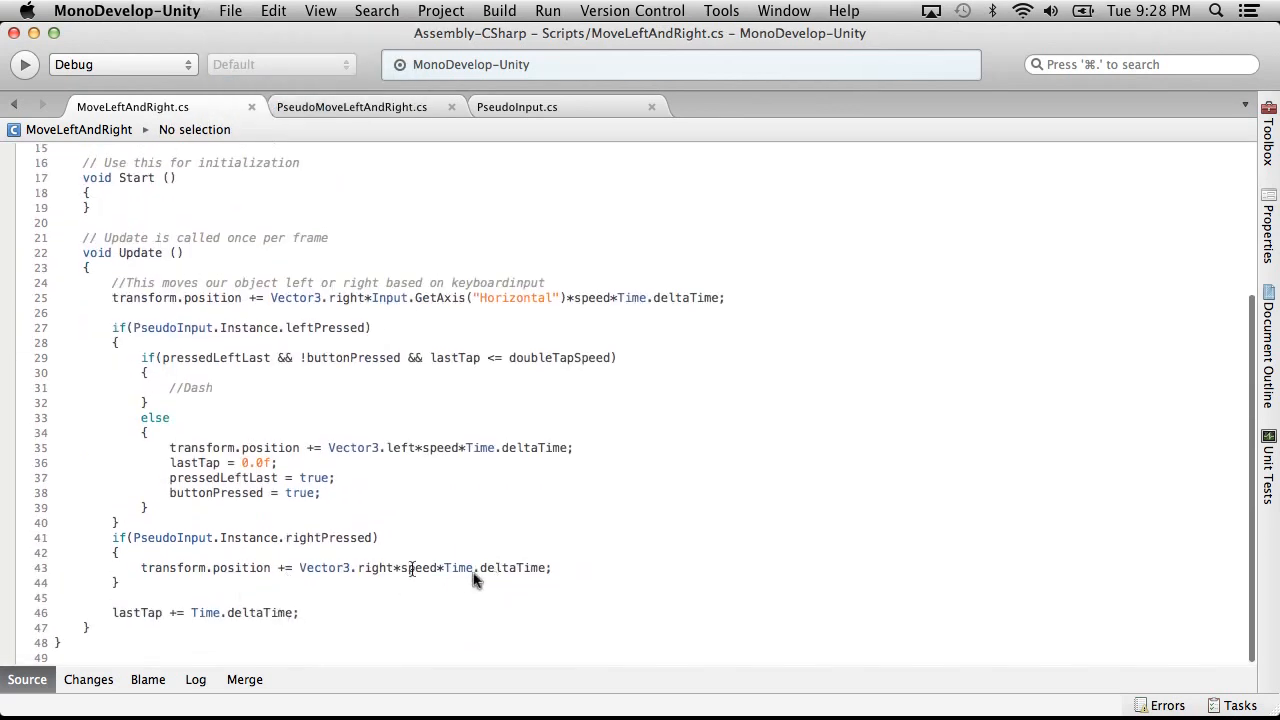
left_click(579, 568)
key("Return")
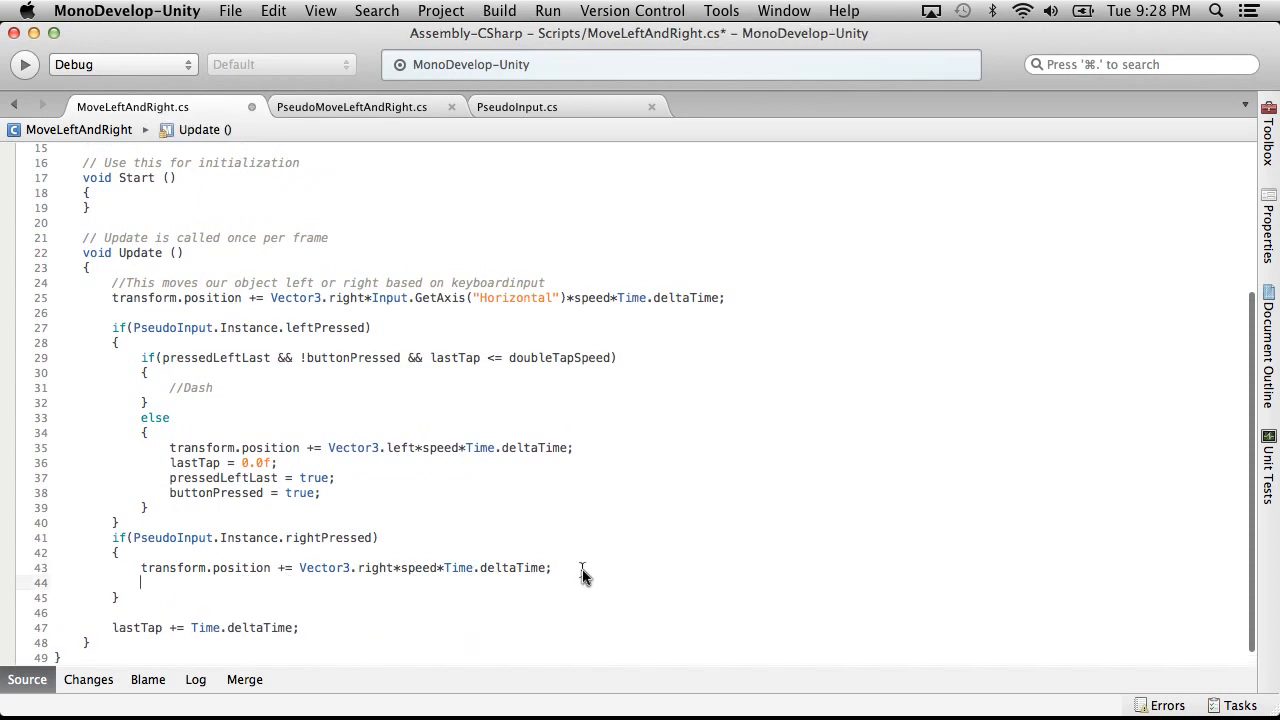
key("cmd+v")
Move the Vector3.right transform.position line into the pasted else block, replacing its Vector3.left line
left_click_drag(586, 491, 133, 493)
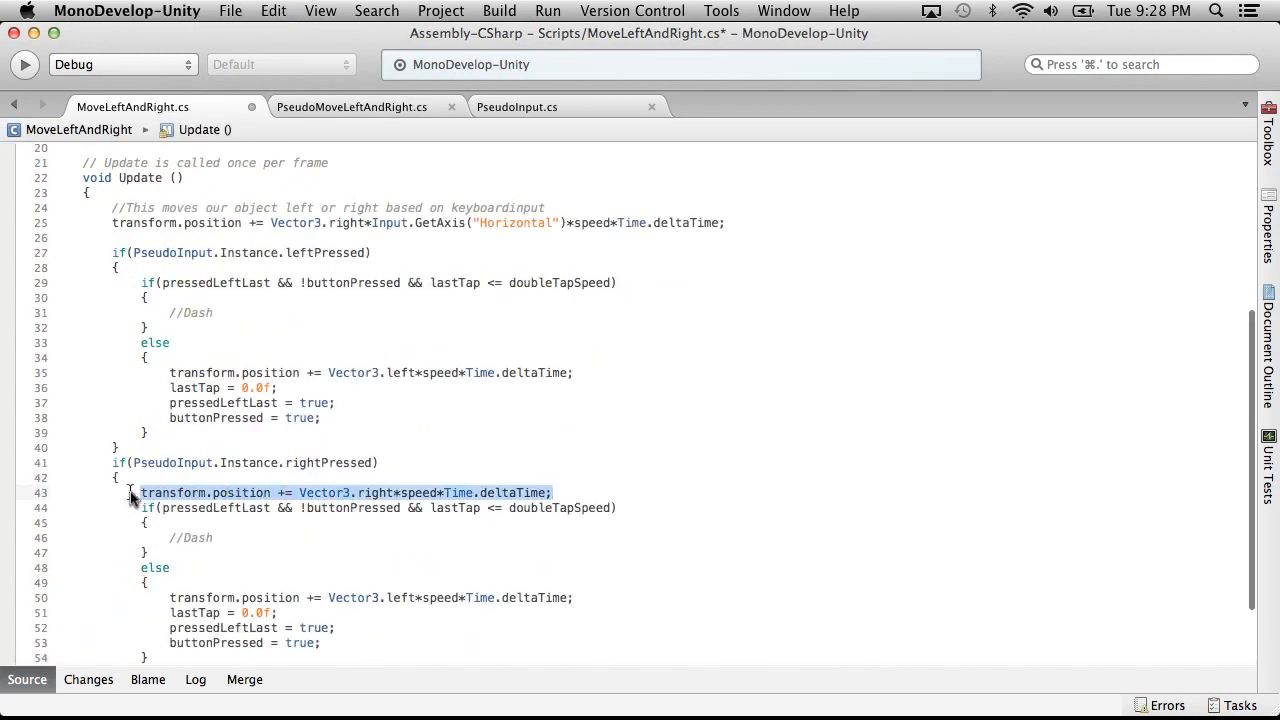
key("cmd+x")
key("BackSpace")
left_click_drag(597, 587, 158, 585)
key("cmd+v")
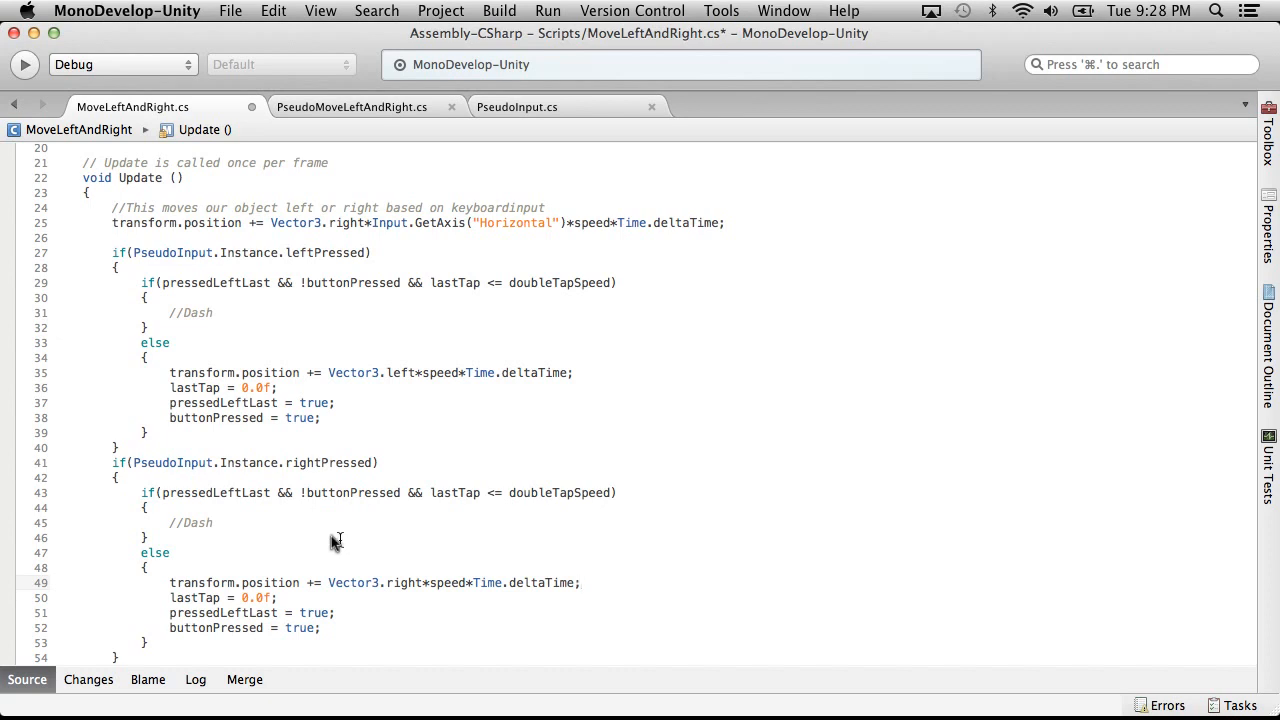
Declare private bool isDashing = false; below the buttonPressed field and save the script
scroll(270, 512, "down", 3)
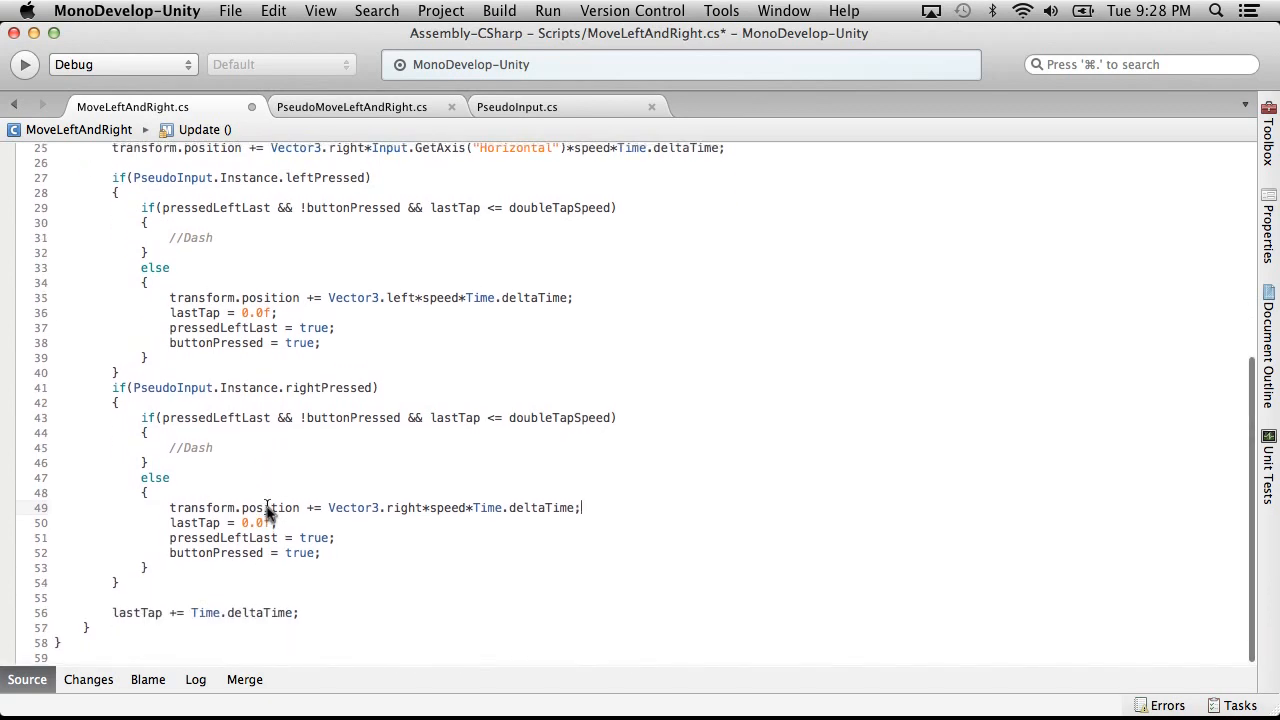
scroll(268, 512, "up", 8)
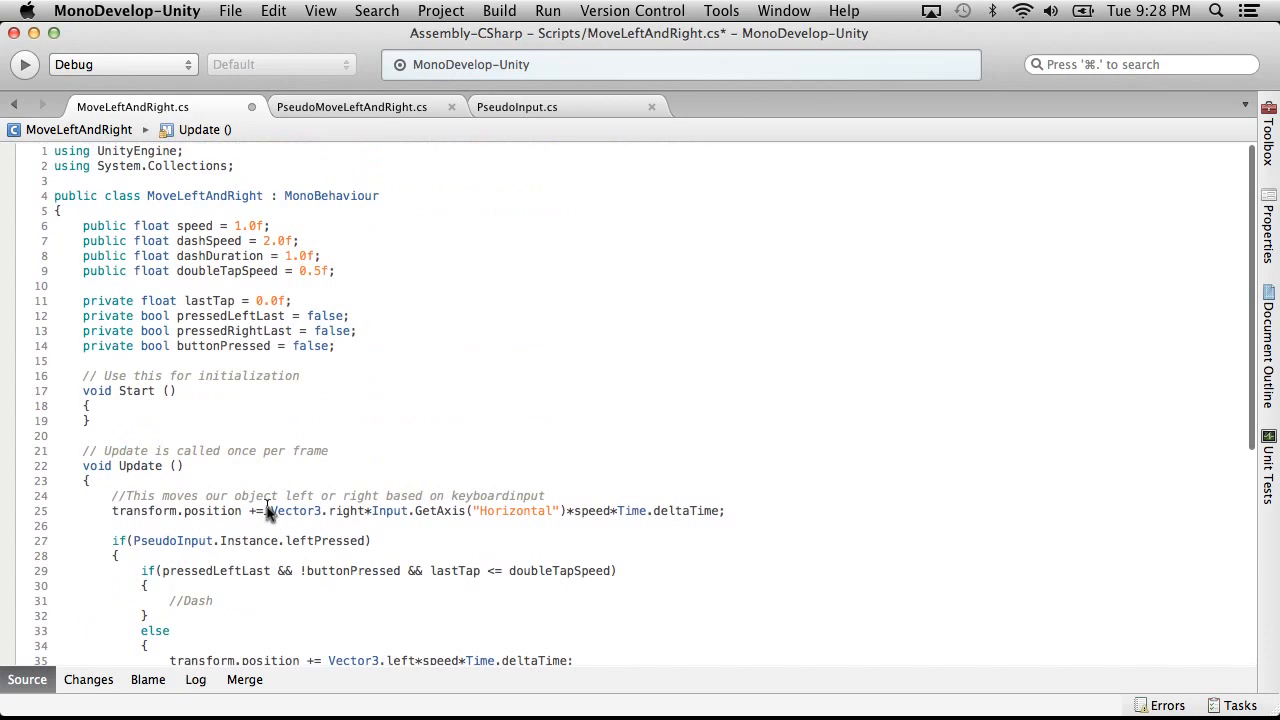
left_click(434, 340)
key("Return")
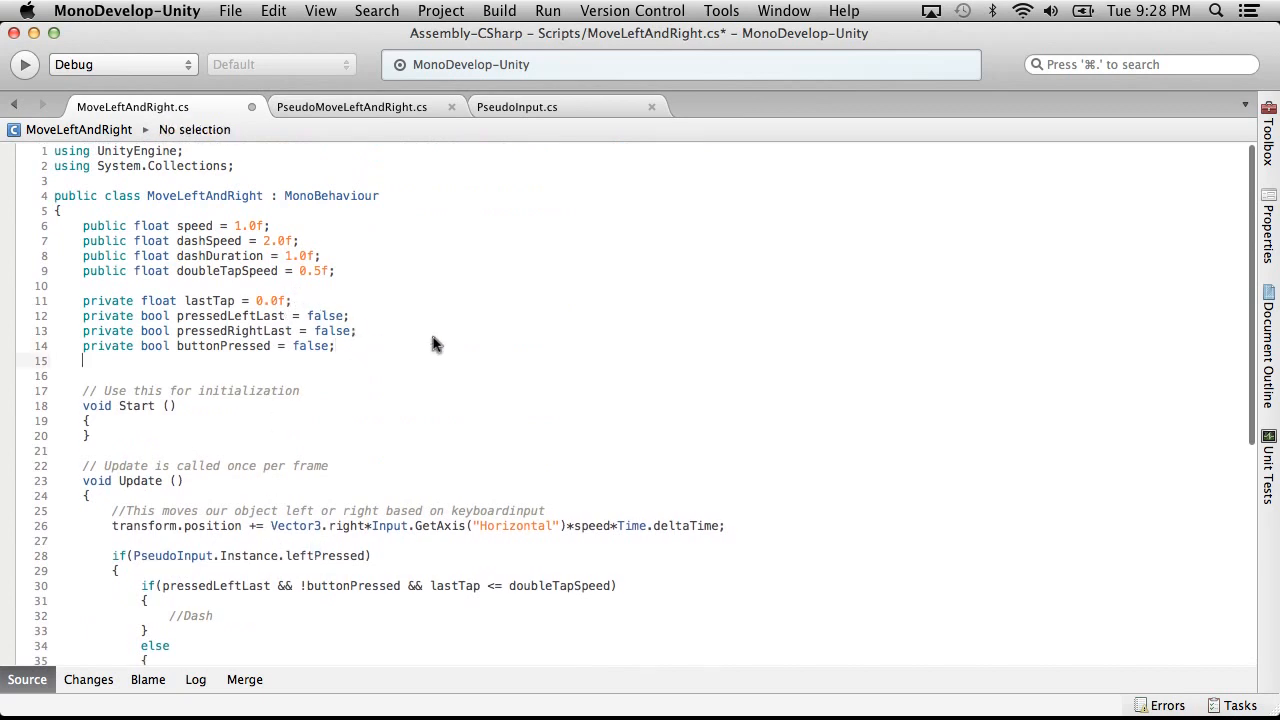
type("private bool i")
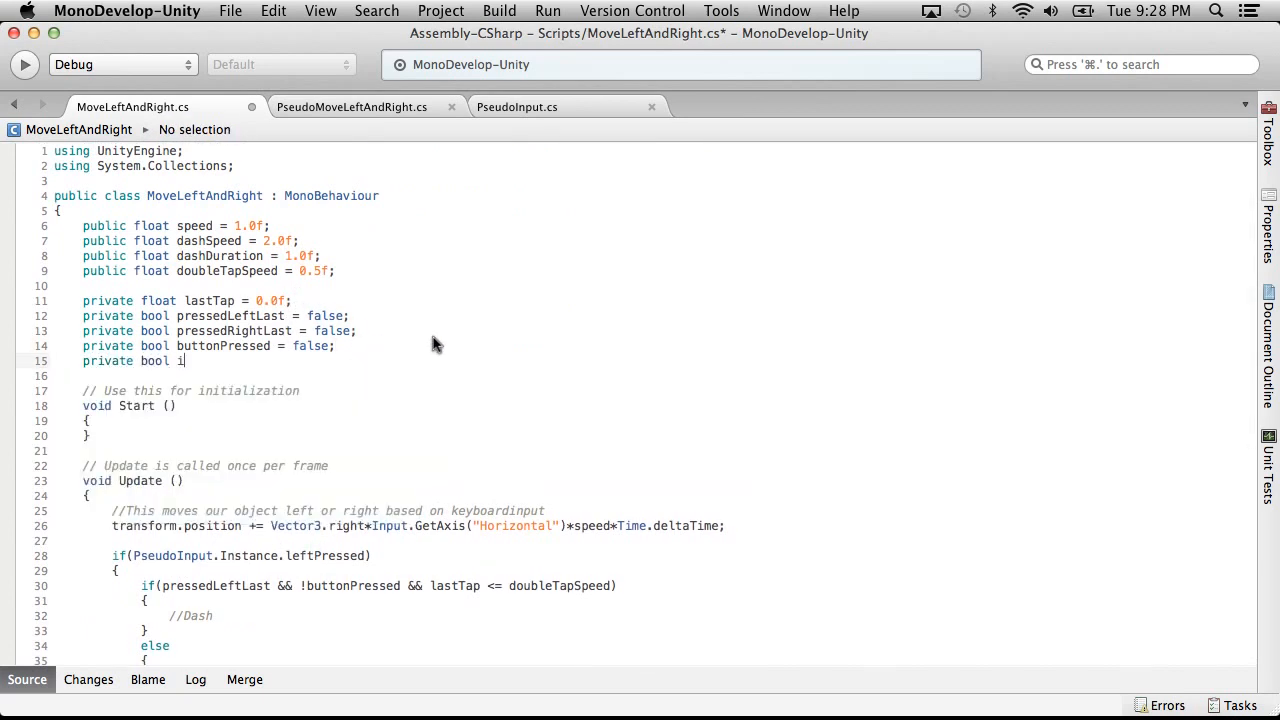
type("sDashing = false;")
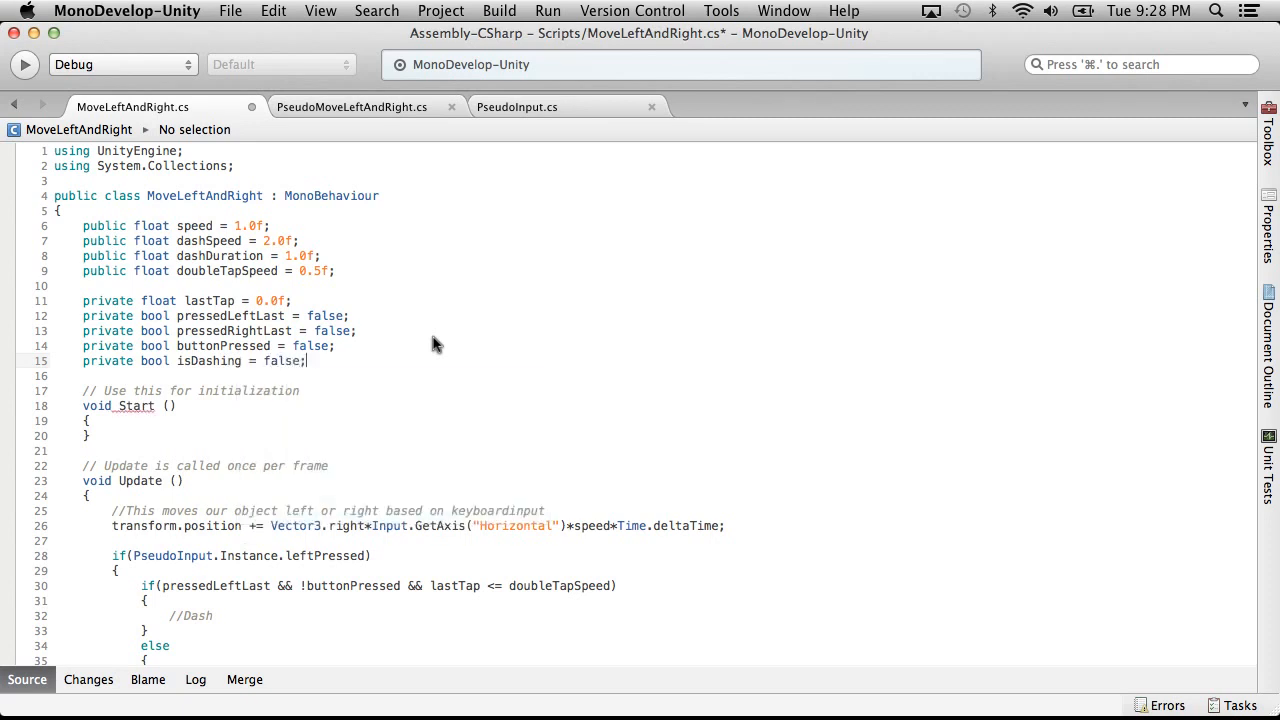
left_click(320, 10)
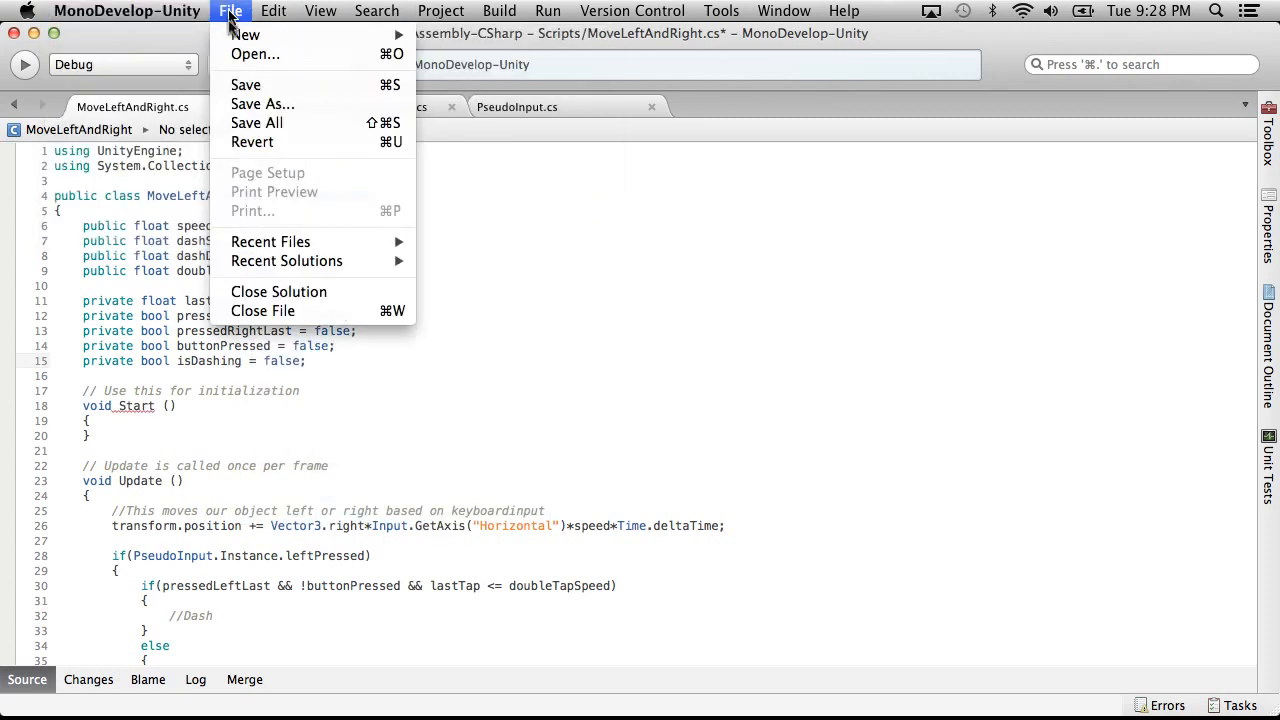
left_click(250, 85)
Below the rightPressed block, start a condition reading if(!PseudoInput.Instance.rightPressed, reusing the expression from the existing condition
scroll(376, 325, "down", 8)
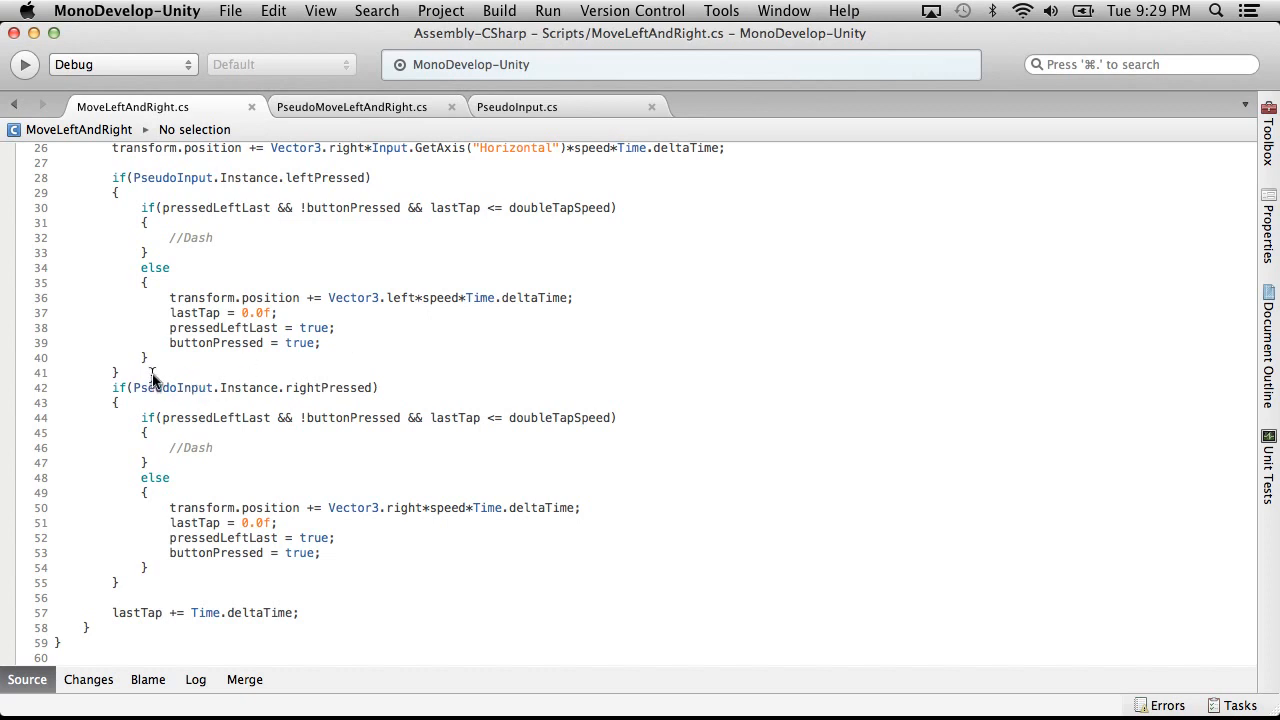
left_click(138, 584)
key("Return")
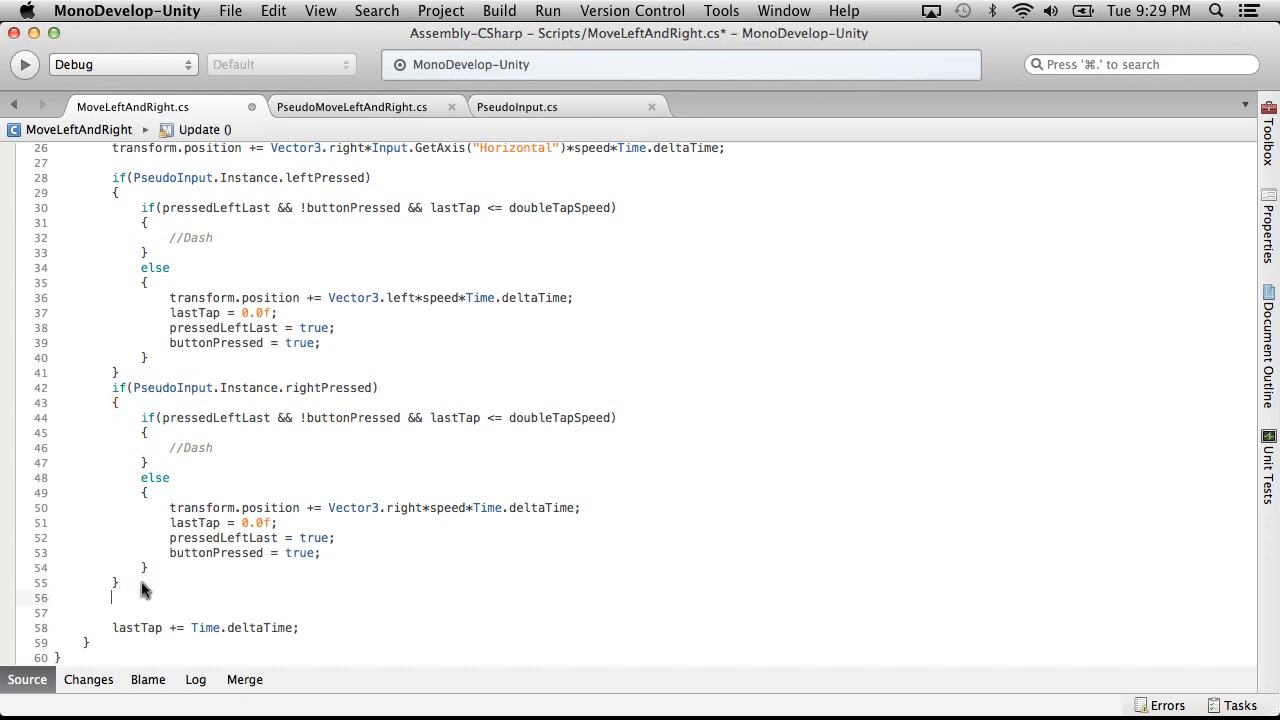
type("if(!")
left_click(134, 389)
left_click_drag(134, 389, 366, 390)
left_click(277, 387)
left_click_drag(134, 389, 372, 388)
key("super+c")
left_click(172, 598)
key("super+v")
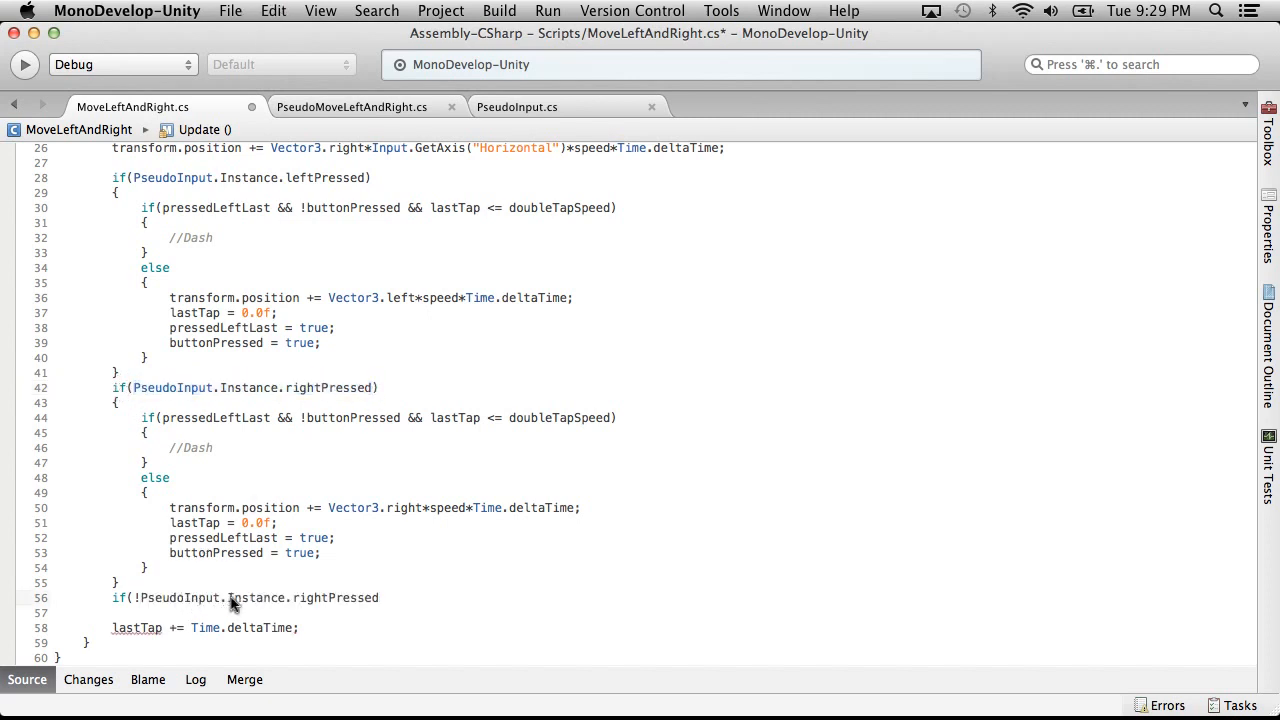
Complete the condition with && !PseudoInput.Instance.leftPressed) and add an empty pair of braces below it
type("&& !leftP")
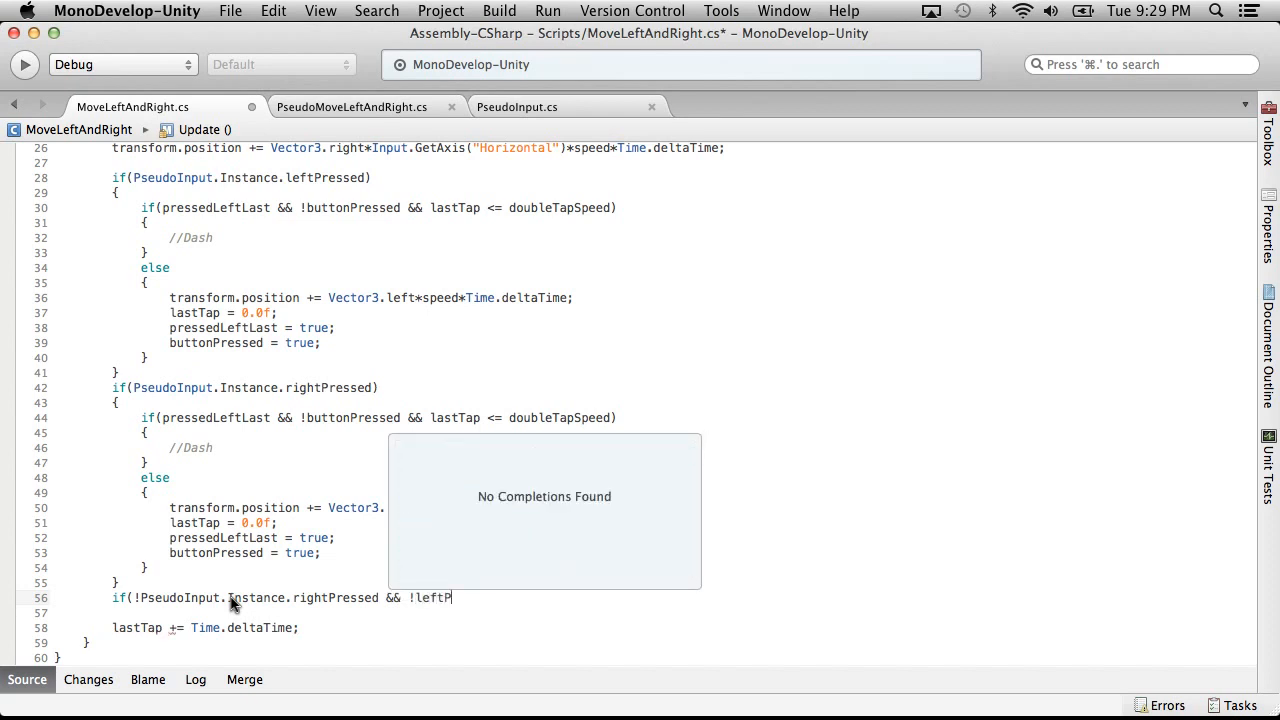
key("BackSpace")
key("BackSpace")
key("BackSpace")
key("BackSpace")
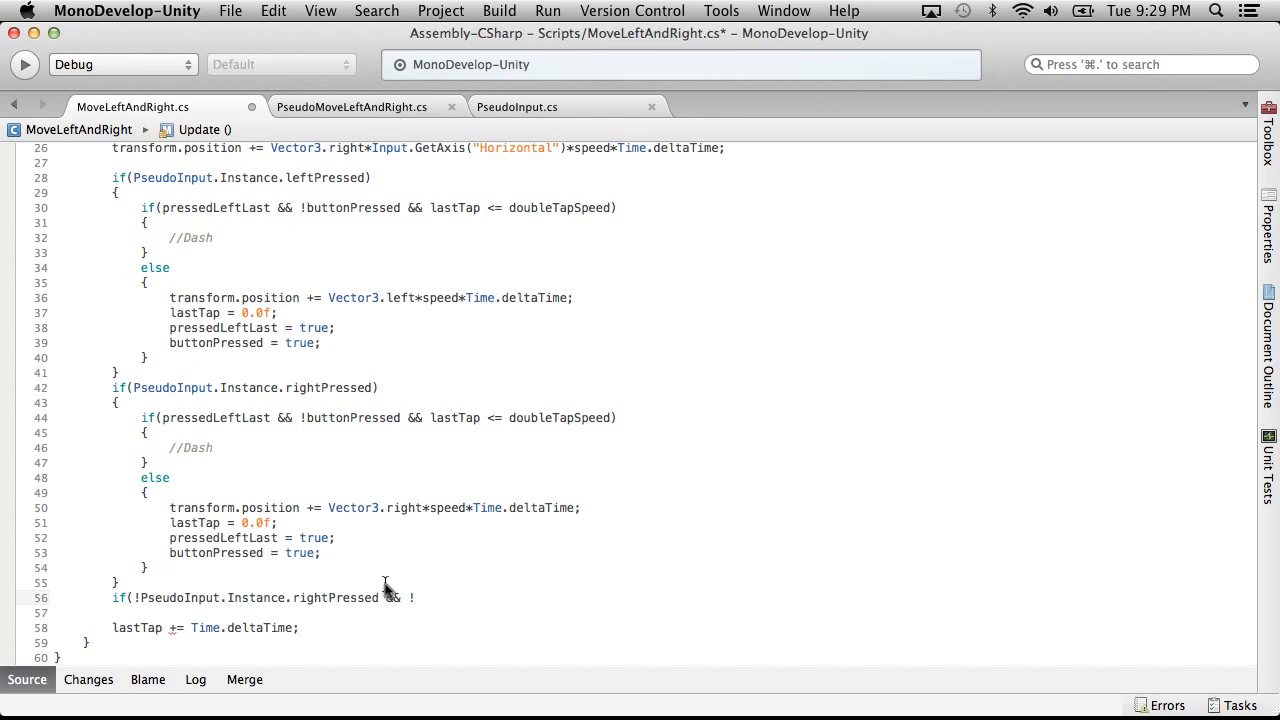
scroll(363, 287, "up", 3)
left_click_drag(366, 241, 147, 240)
key("super+c")
left_click(438, 660)
key("super+v")
scroll(510, 522, "down", 3)
key("Return")
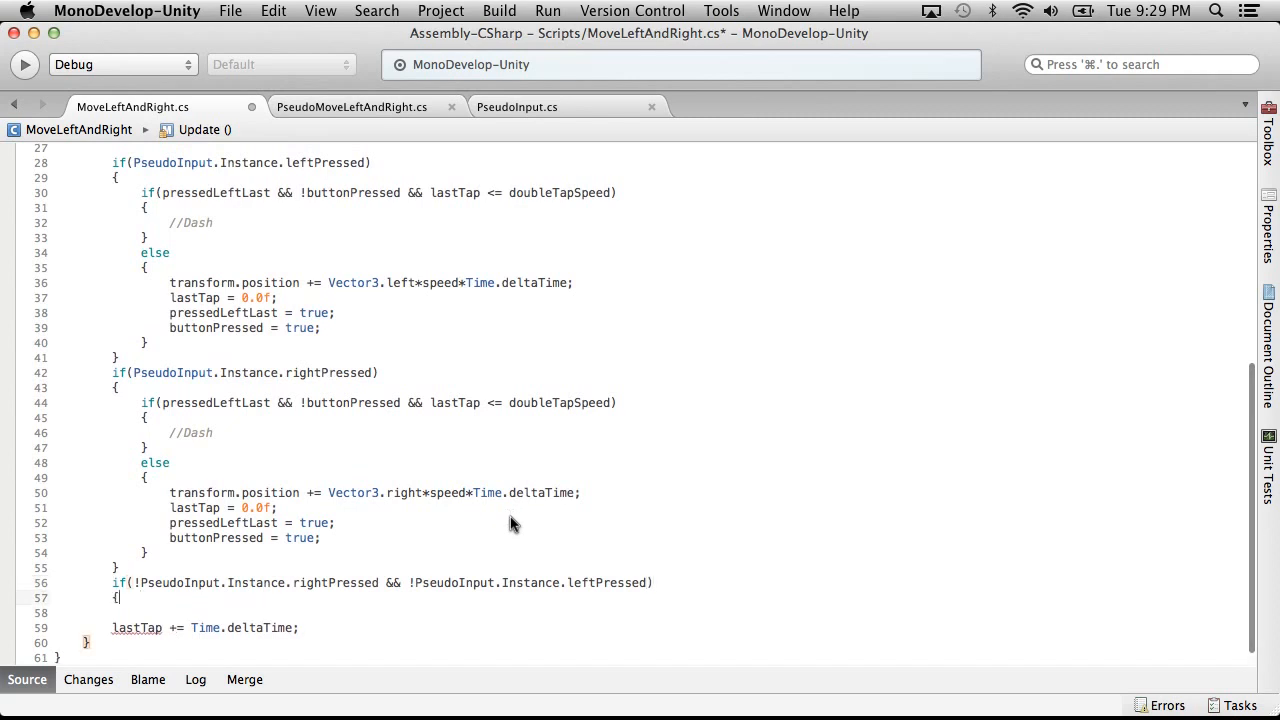
type("{")
key("Return")
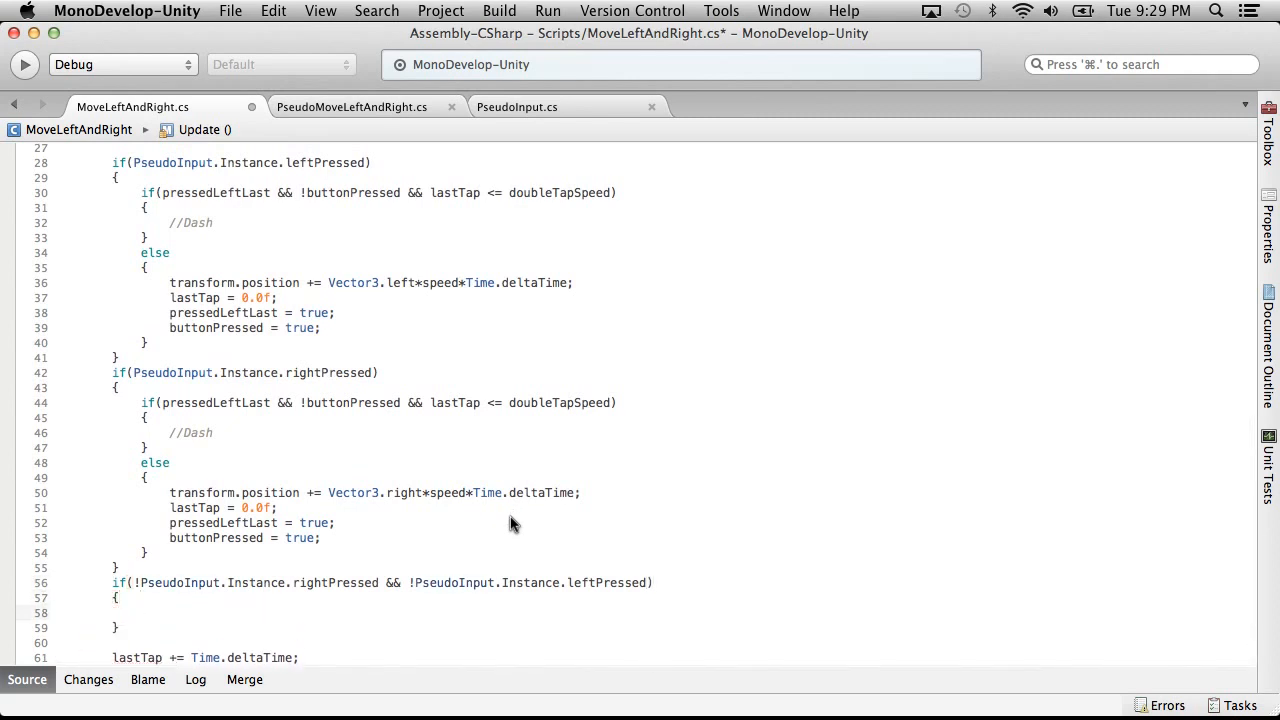
type("pres")
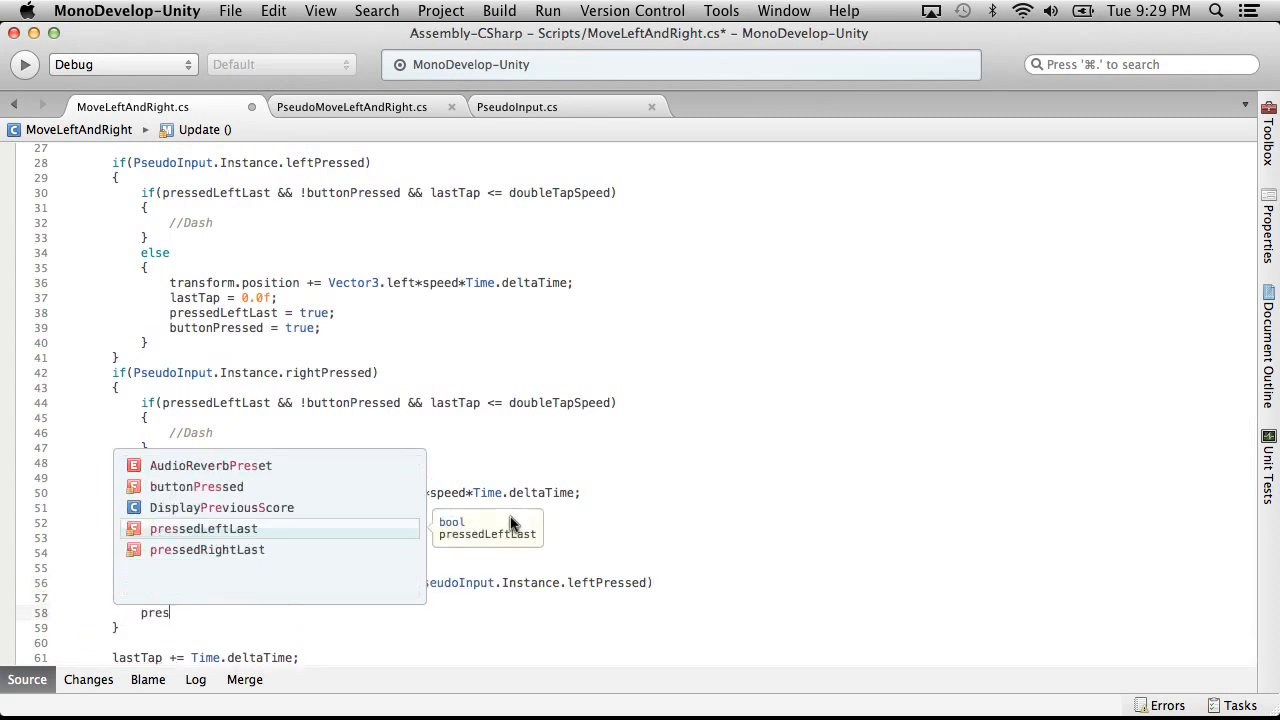
type("sedLeftLa")
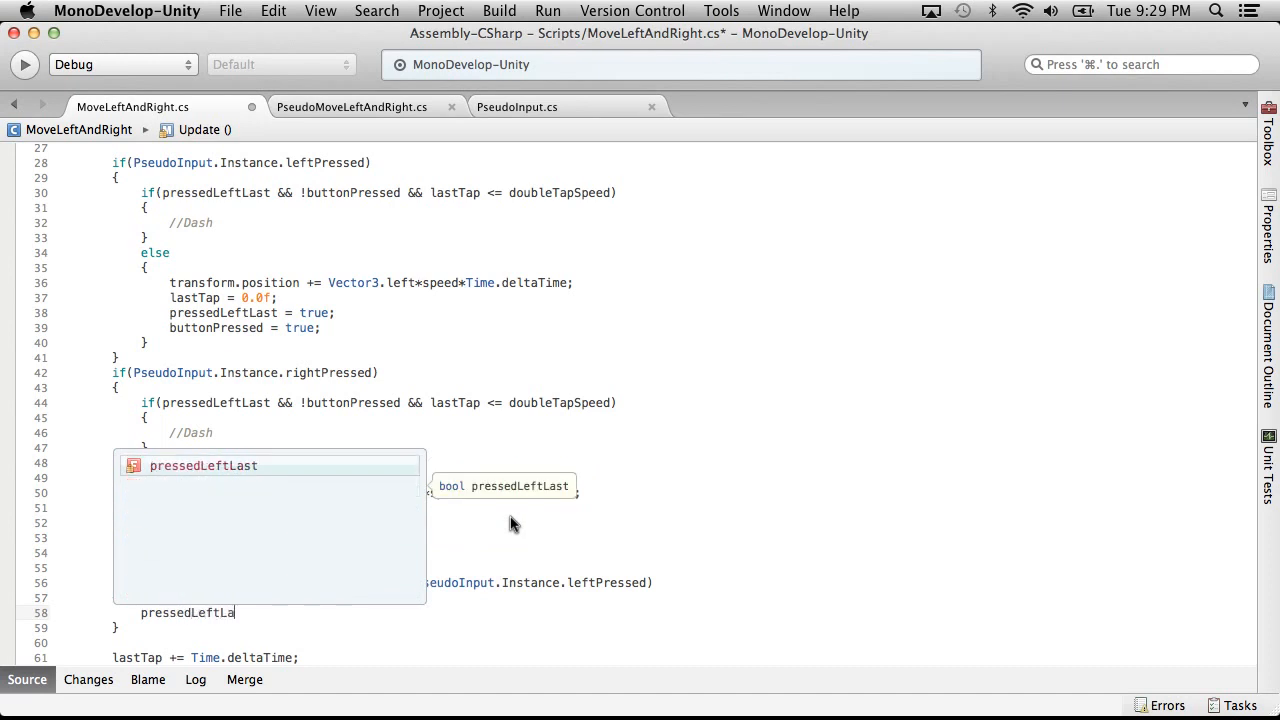
type("st = false;")
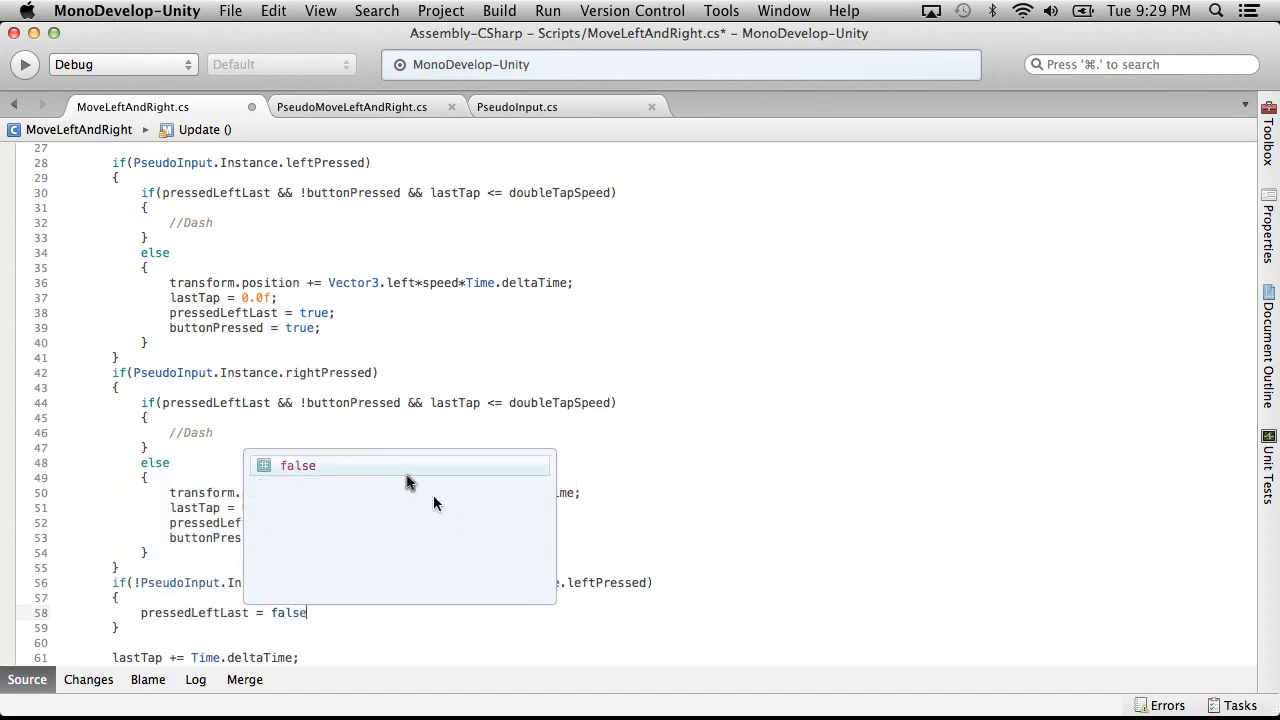
key("Escape")
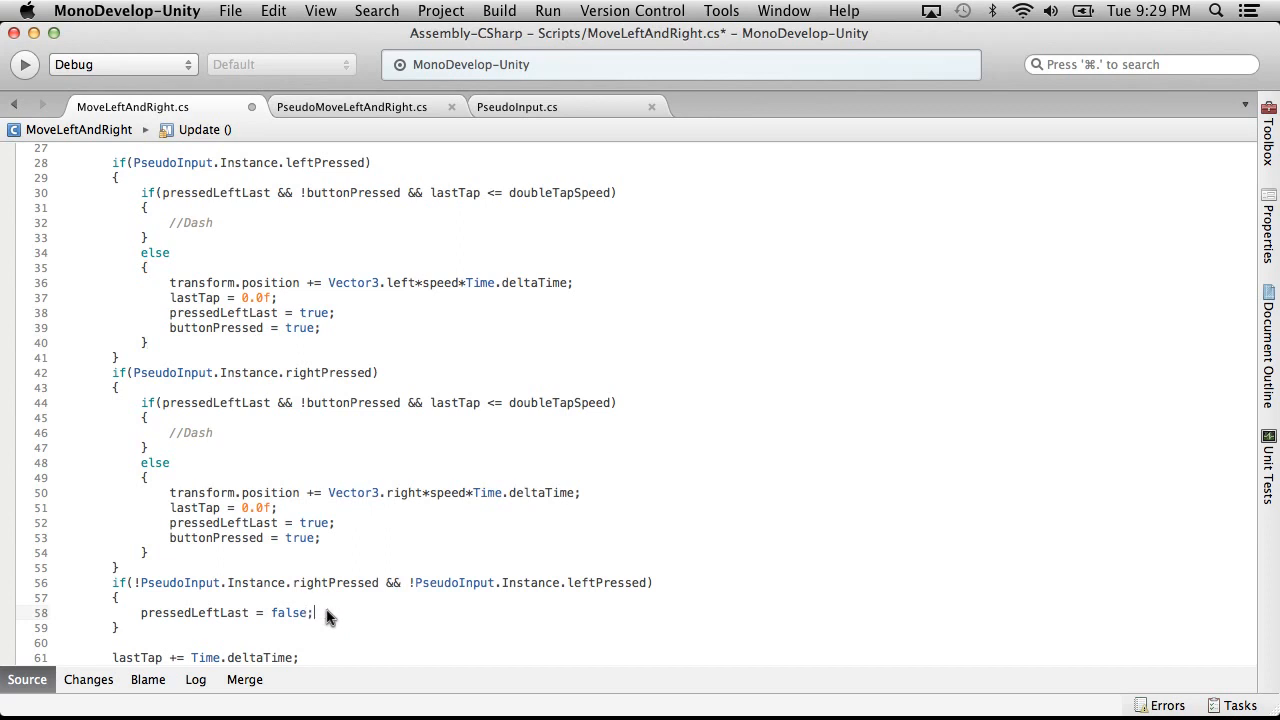
key("Return")
type("pressedRightLas")
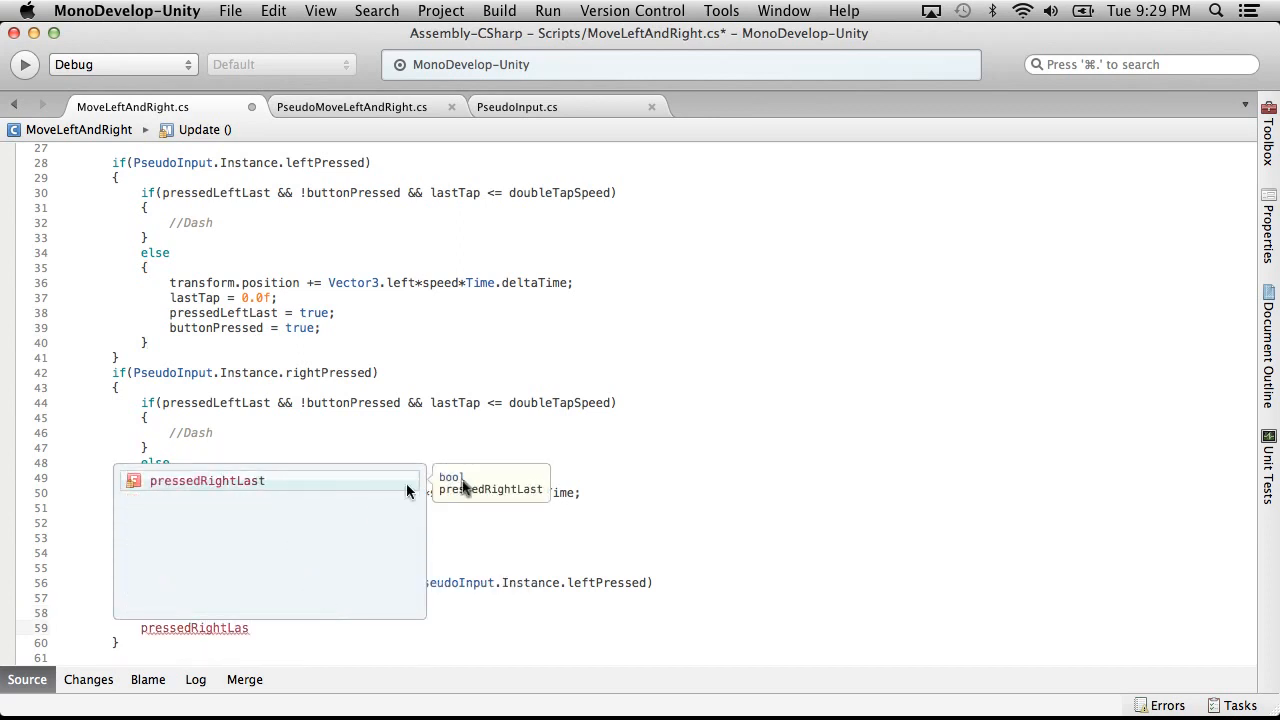
left_click(641, 584)
left_click_drag(293, 627, 3, 612)
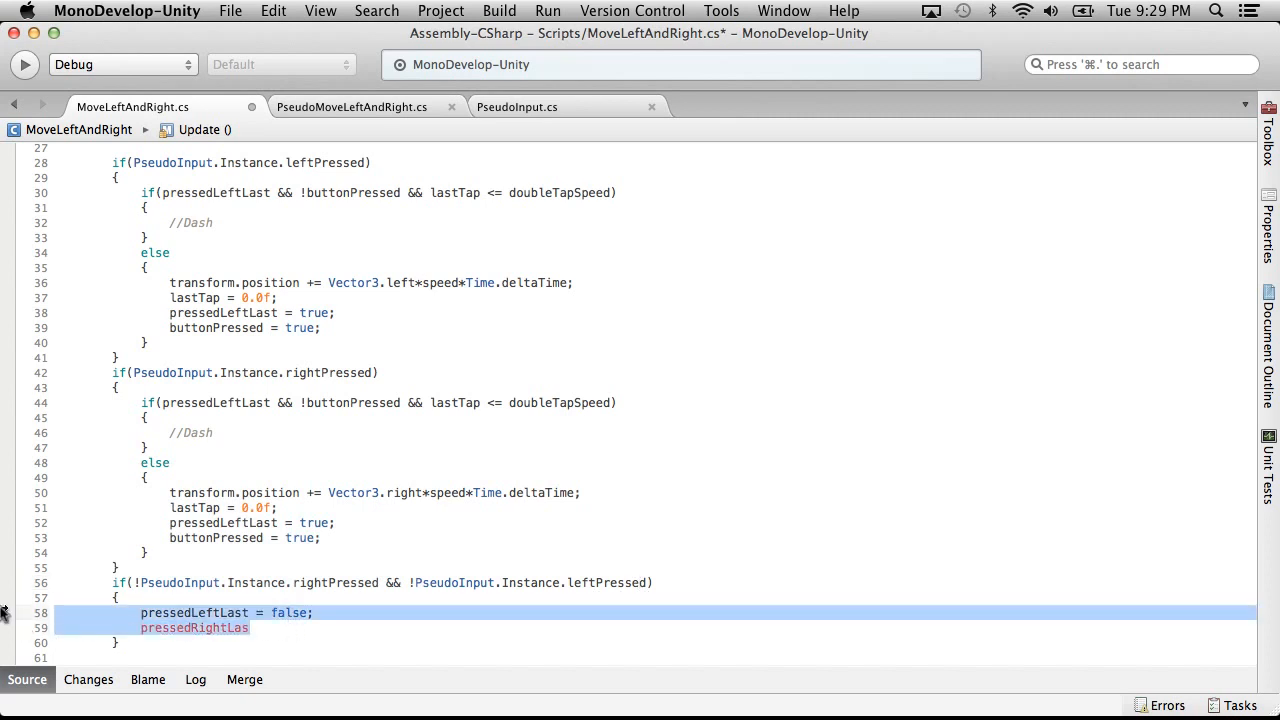
key("BackSpace")
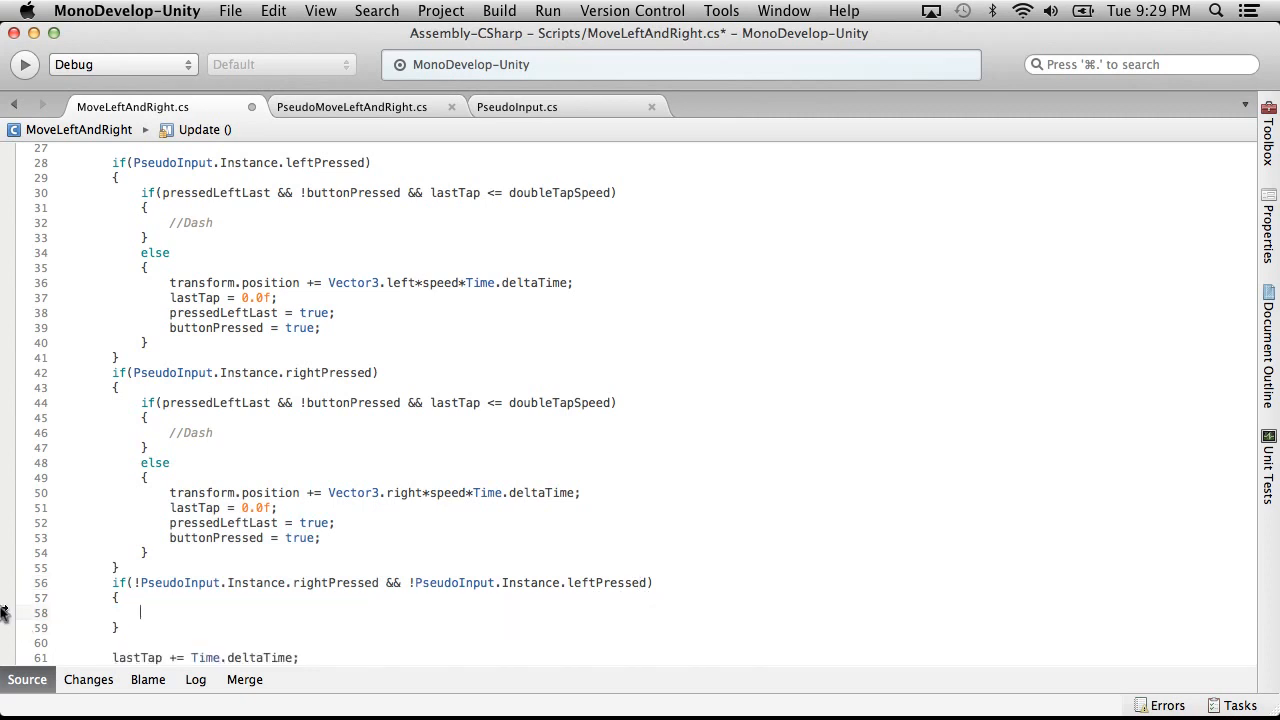
Write buttonPressed = false; inside the block for neither direction being pressed
type("button")
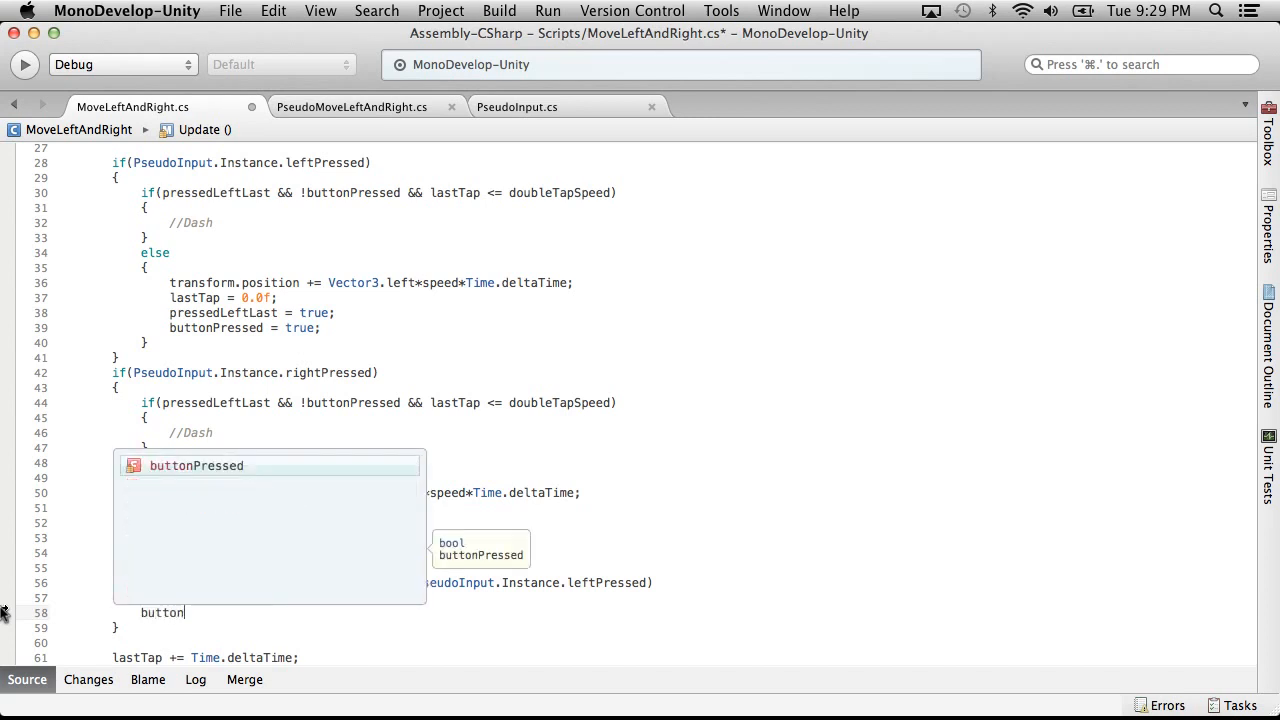
type("Pressed = false;")
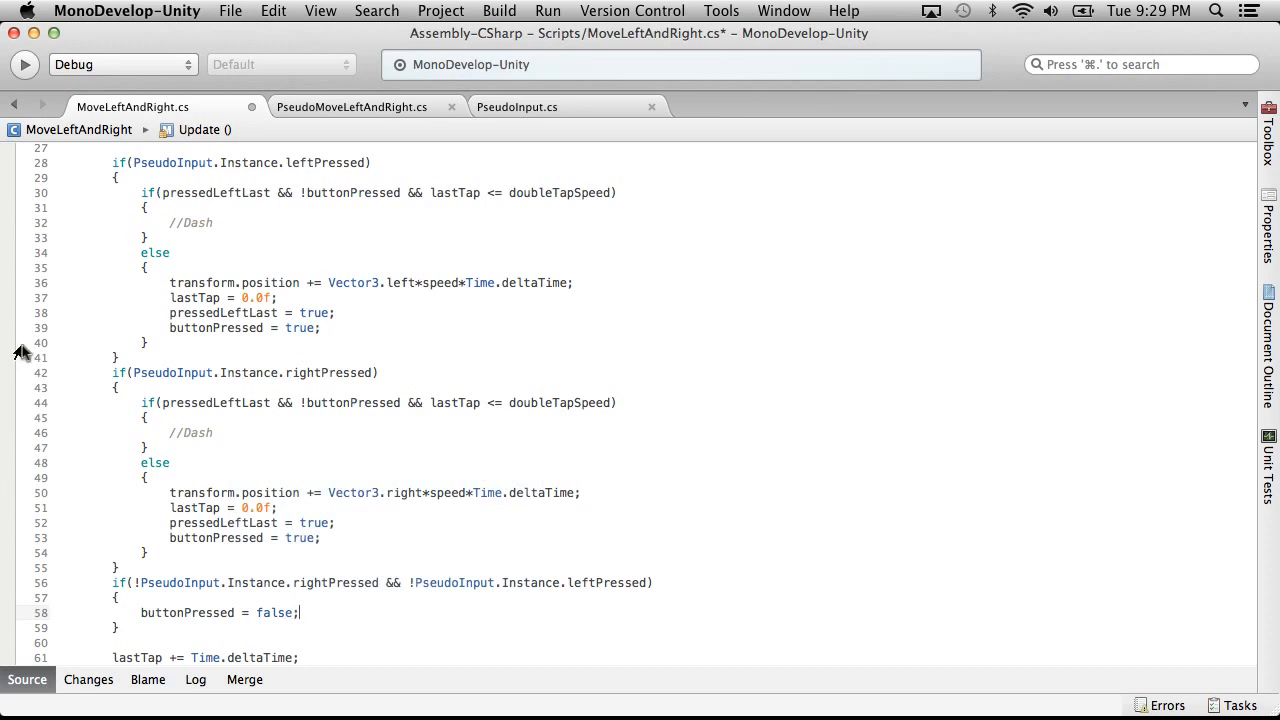
Change pressedLeftLast to pressedRightLast in the assignment inside the rightPressed else block
scroll(357, 394, "up", 5)
scroll(357, 394, "down", 5)
scroll(357, 396, "down", 1)
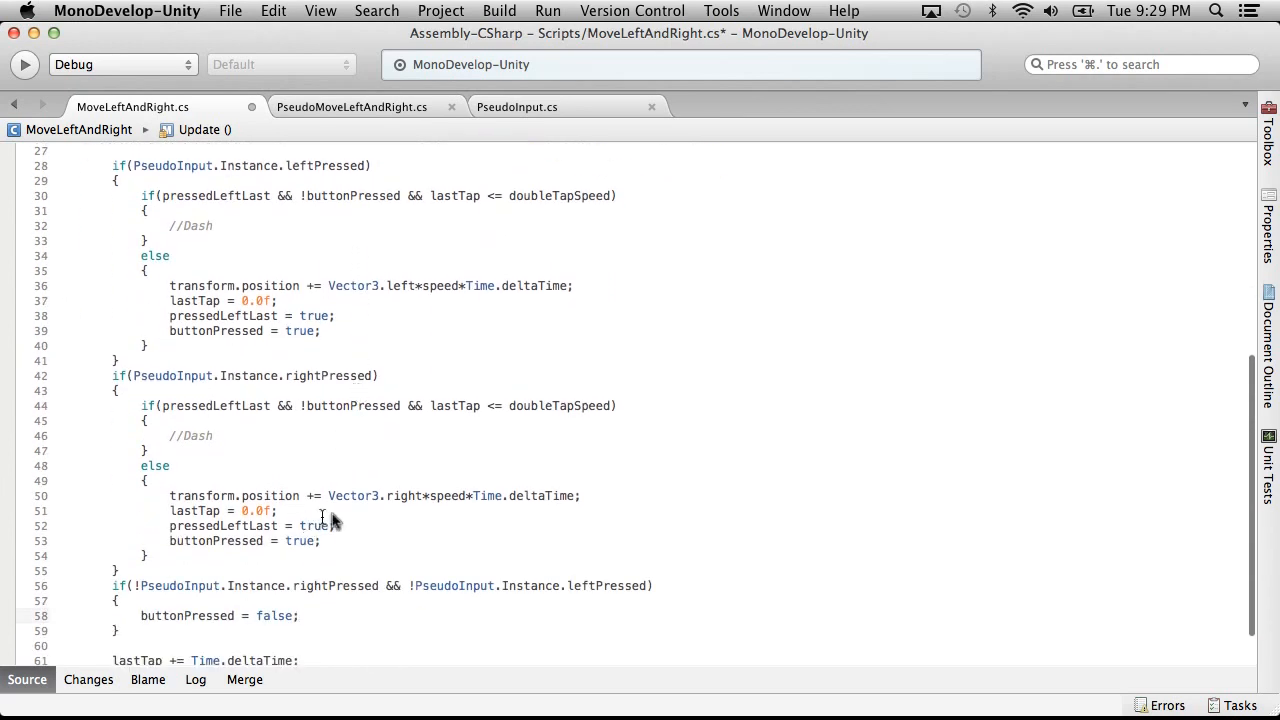
left_click(362, 525)
key("Return")
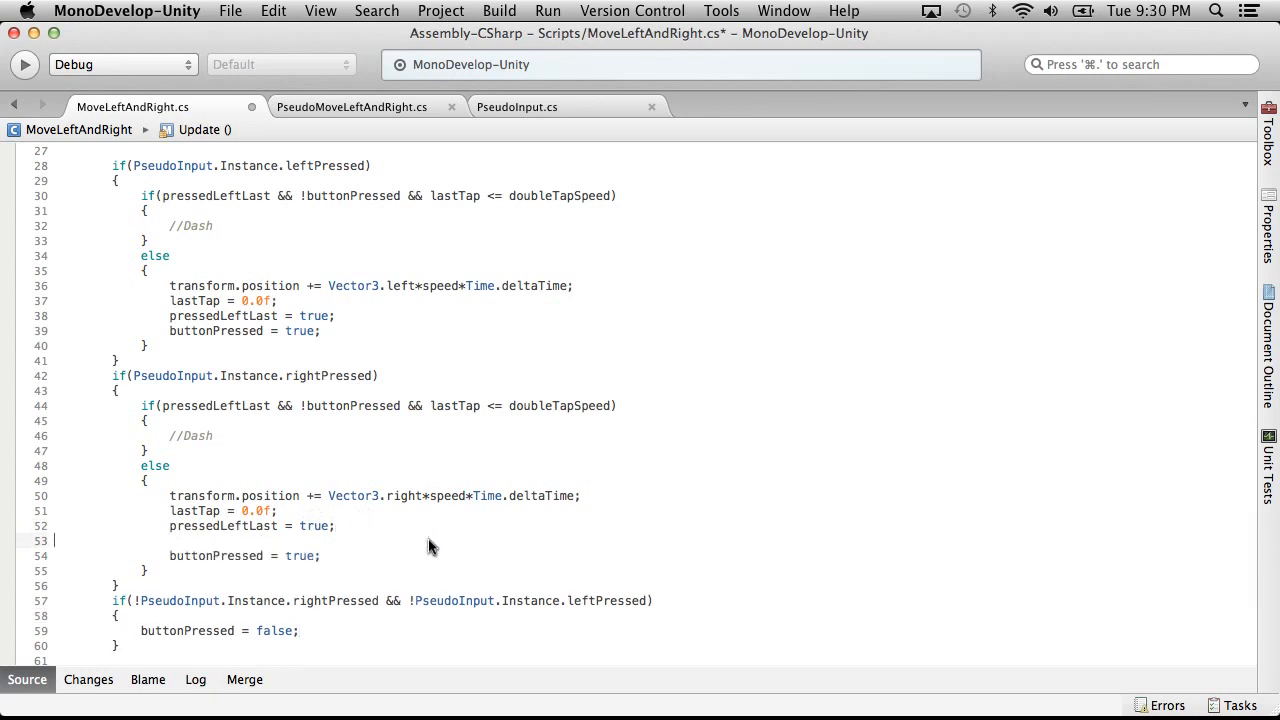
key("BackSpace")
left_click(250, 526)
key("BackSpace")
key("BackSpace")
key("BackSpace")
key("BackSpace")
type("Right")
Duplicate the pressedRightLast = true; line in the rightPressed else block and change the copy's variable to pressedLeftLast
left_click_drag(346, 526, 155, 532)
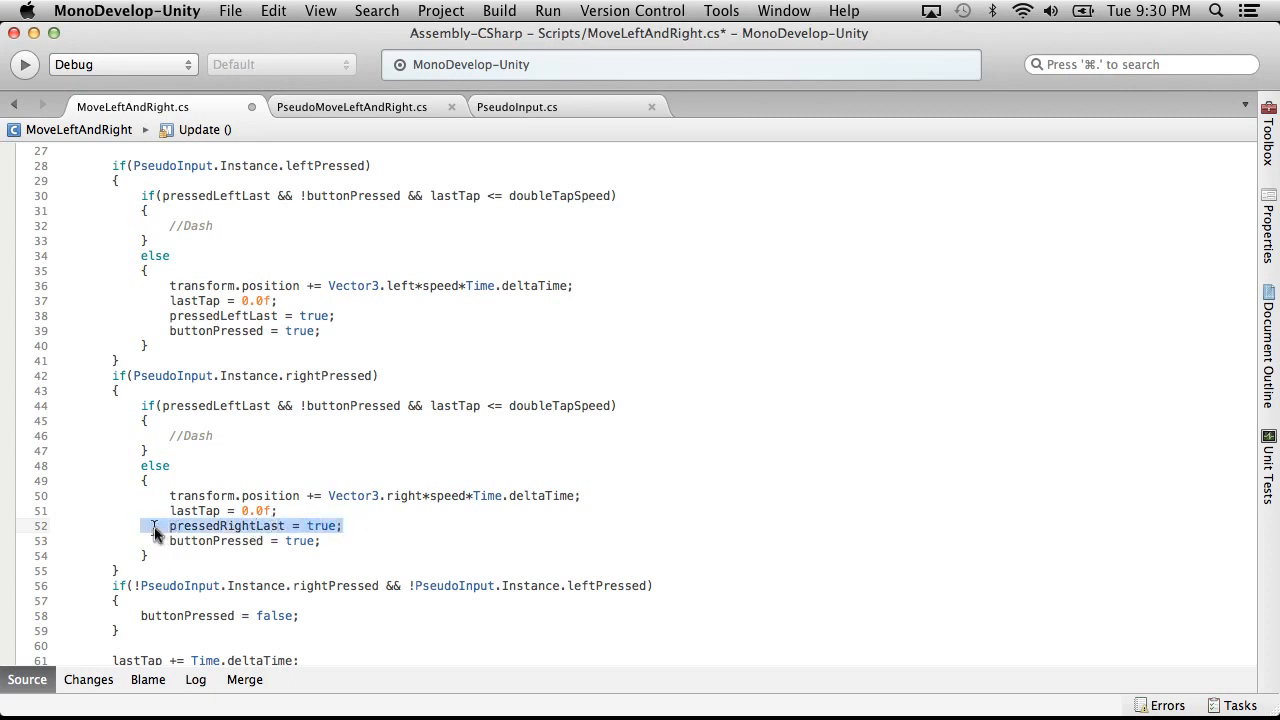
left_click(371, 534)
key("Return")
key("super+v")
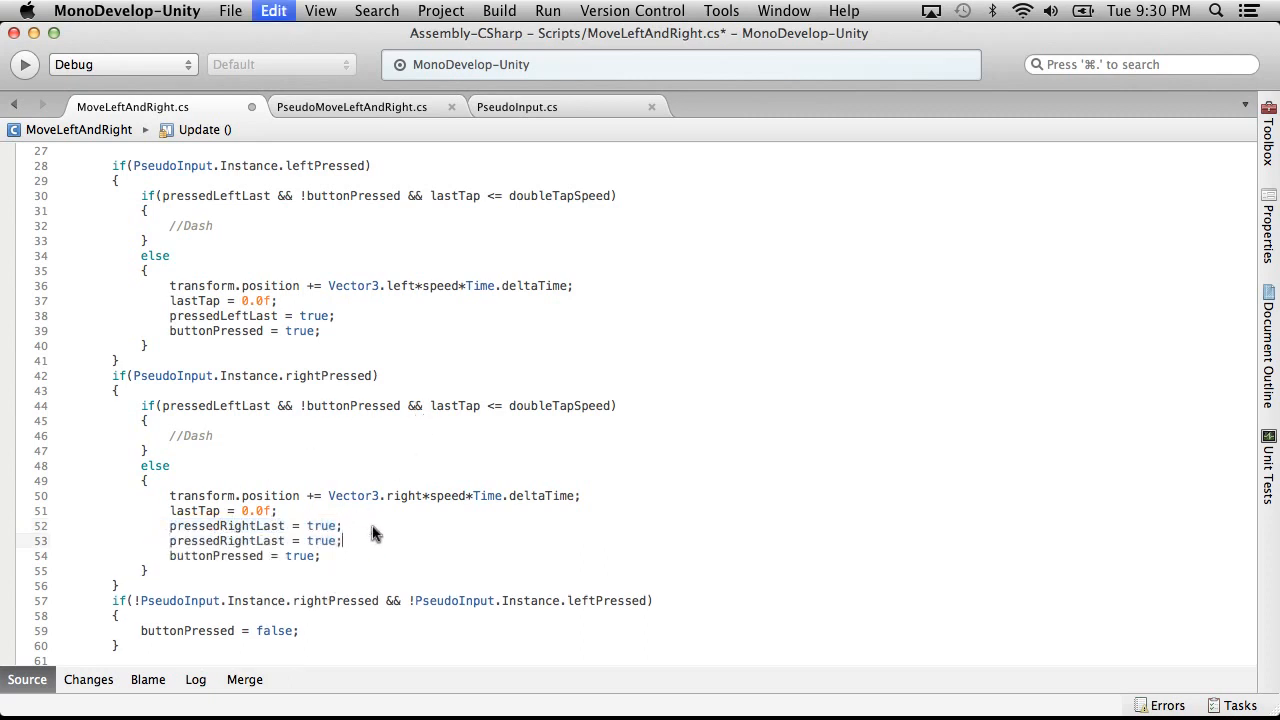
left_click(257, 541)
key("BackSpace")
type("Left")
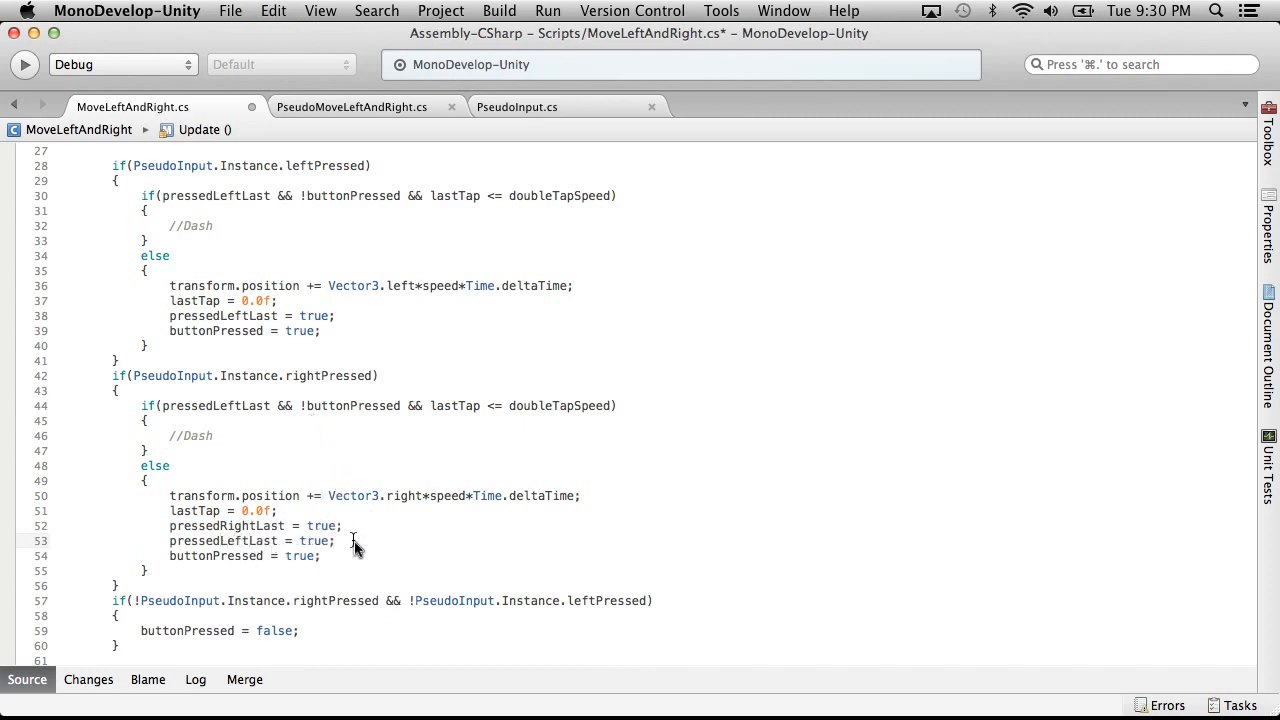
Set pressedLeftLast to false in the rightPressed else block and add pressedRightLast = false; below pressedLeftLast = true; in the leftPressed else block
left_click(366, 318)
key("Return")
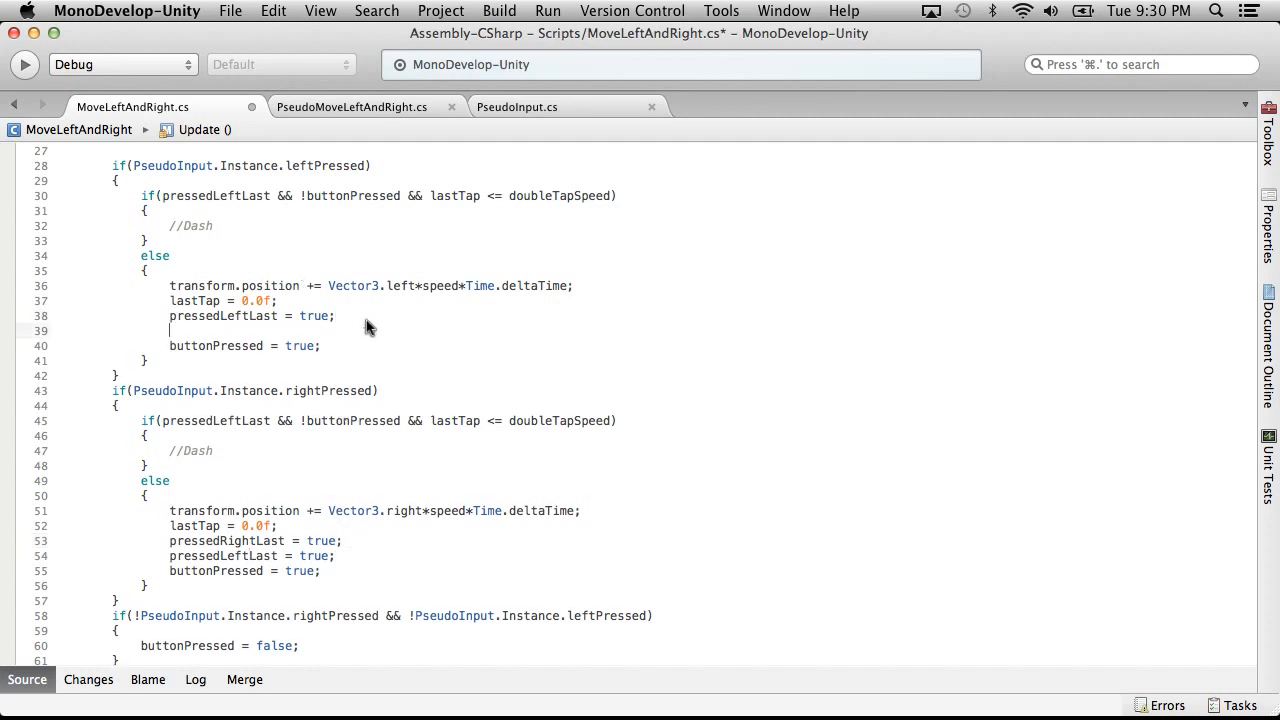
double_click(313, 556)
type("false")
key("Return")
left_click(330, 333)
type("pressedRightLast = false;")
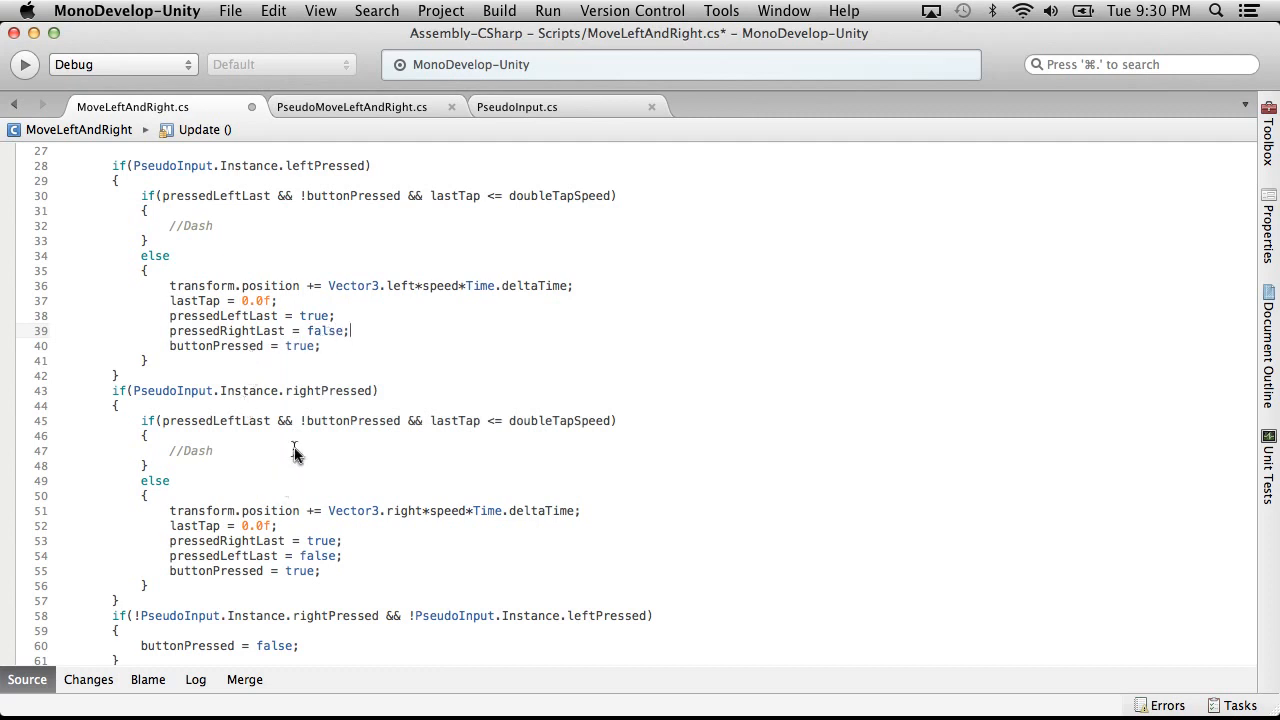
Add Debug.Log("DashLeft"); below the //Dash comment in the leftPressed double-tap block
scroll(320, 425, "down", 2)
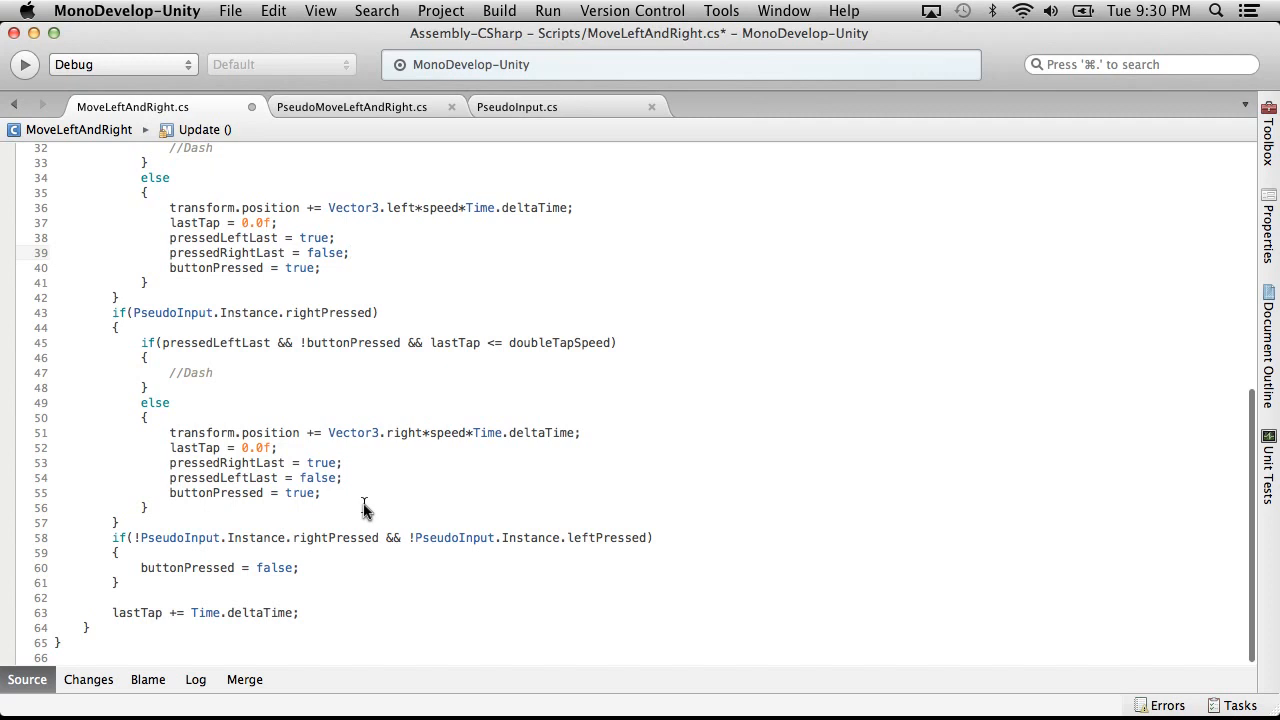
scroll(364, 505, "down", 1)
scroll(326, 475, "up", 2)
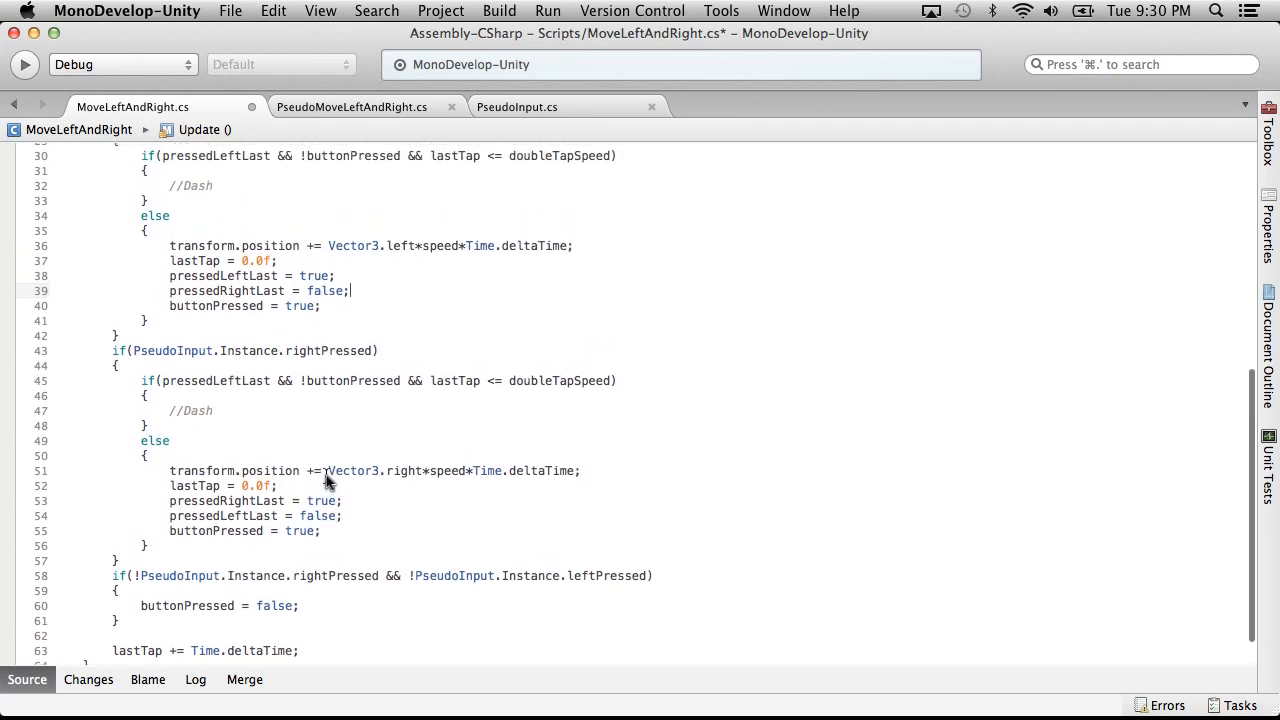
scroll(326, 480, "down", 2)
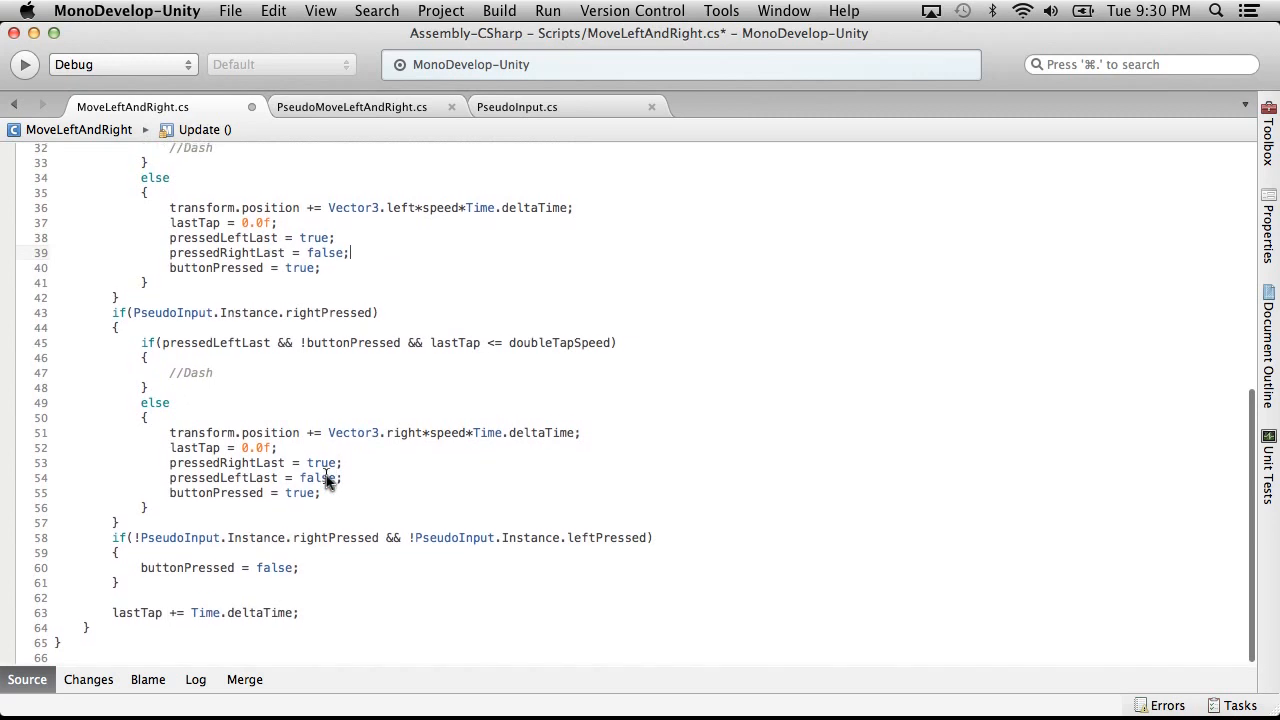
scroll(326, 478, "up", 10)
left_click(230, 10)
left_click(210, 468)
left_click(260, 585)
key("Return")
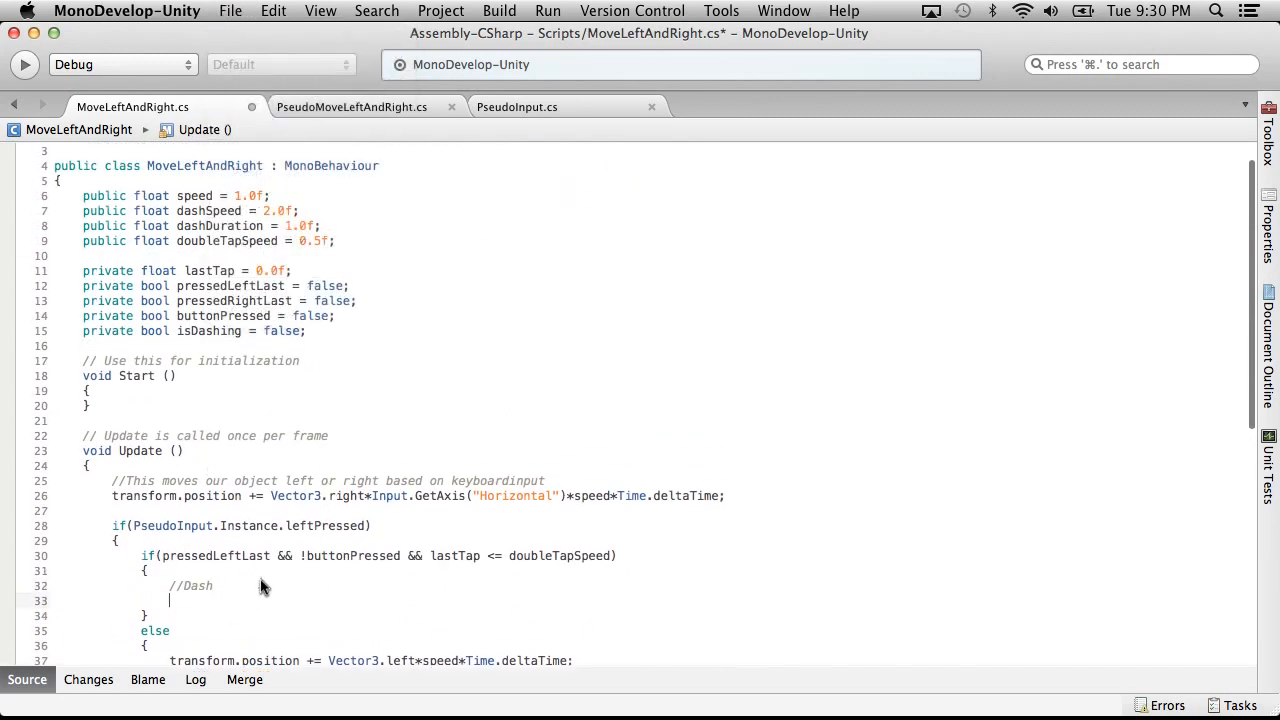
key("BackSpace")
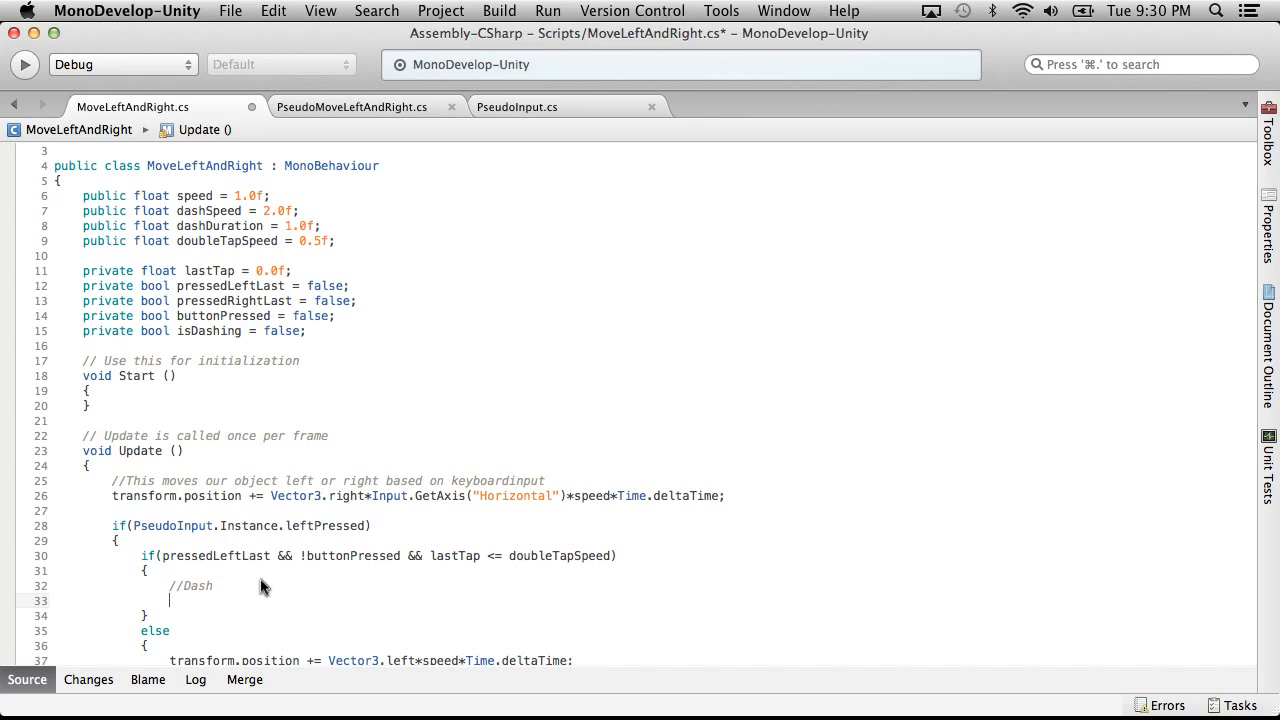
type("Debug.l")
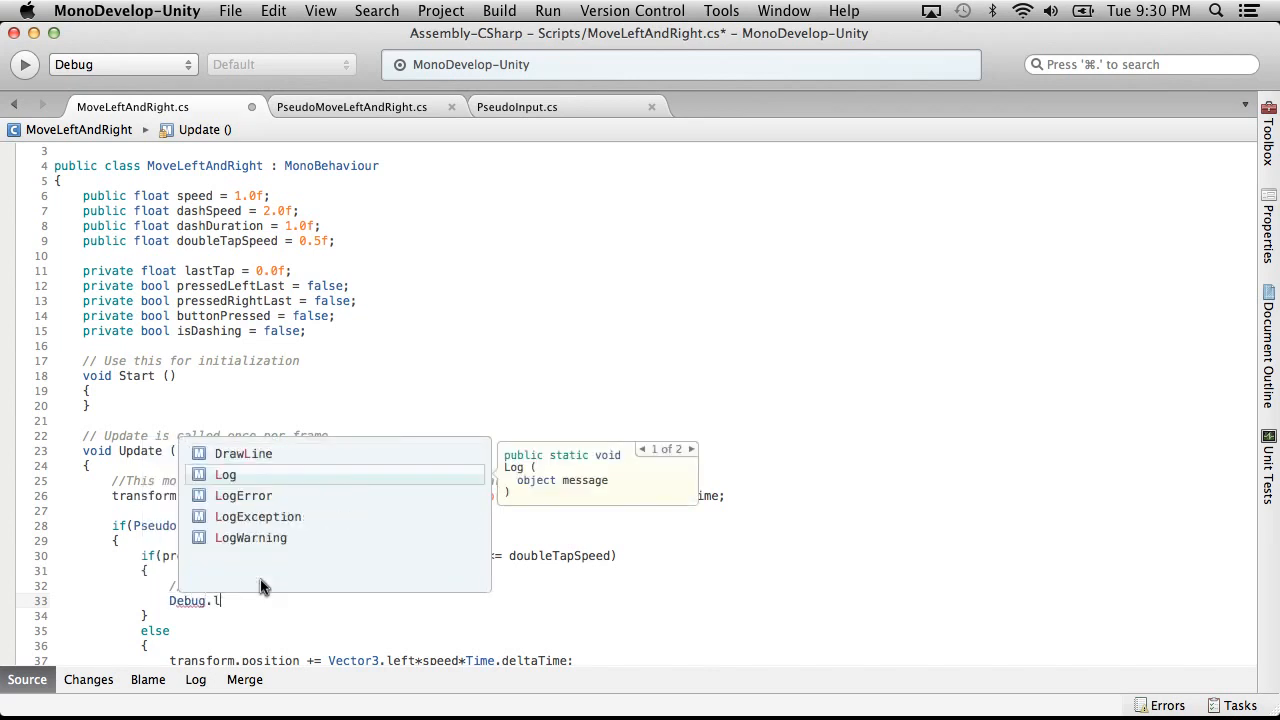
key("Return")
type("(\"DashLeft")
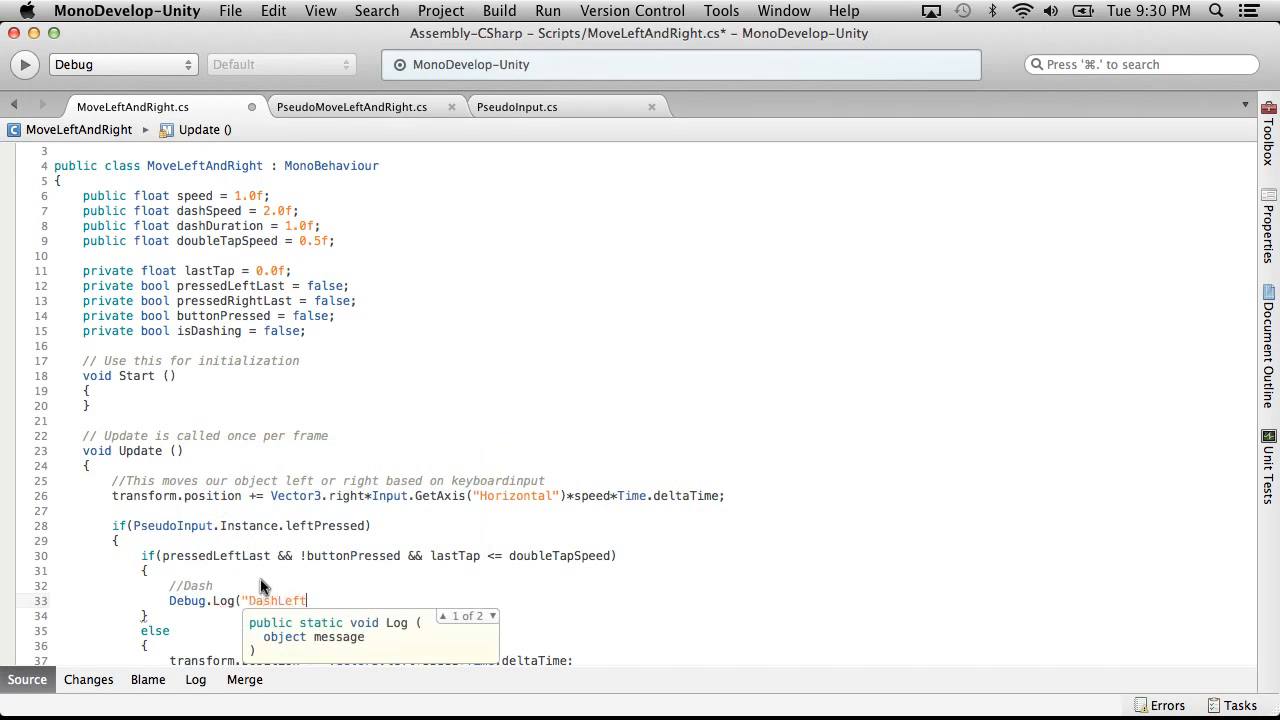
type("\");")
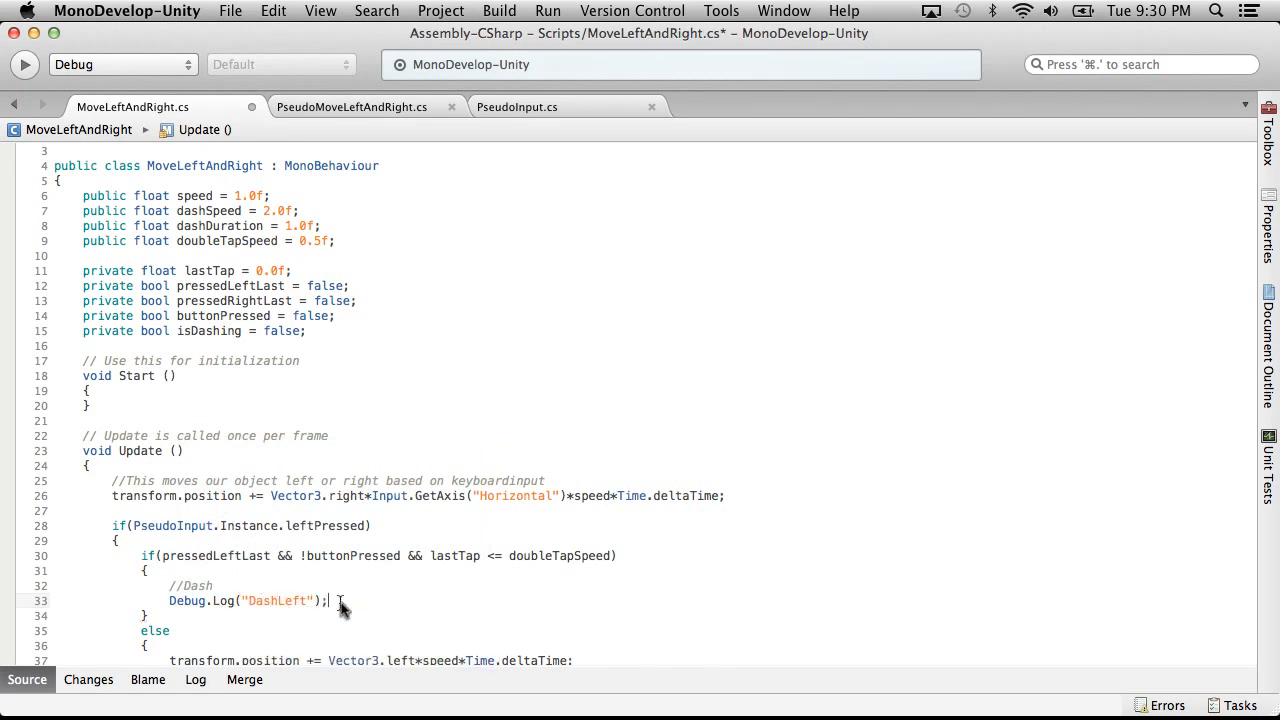
Add Debug.Log("DashRight"); below the //Dash comment in the rightPressed double-tap block and save the script
scroll(170, 600, "down", 7)
left_click(226, 522)
type("Debug.Log(\"DashLeft\");")
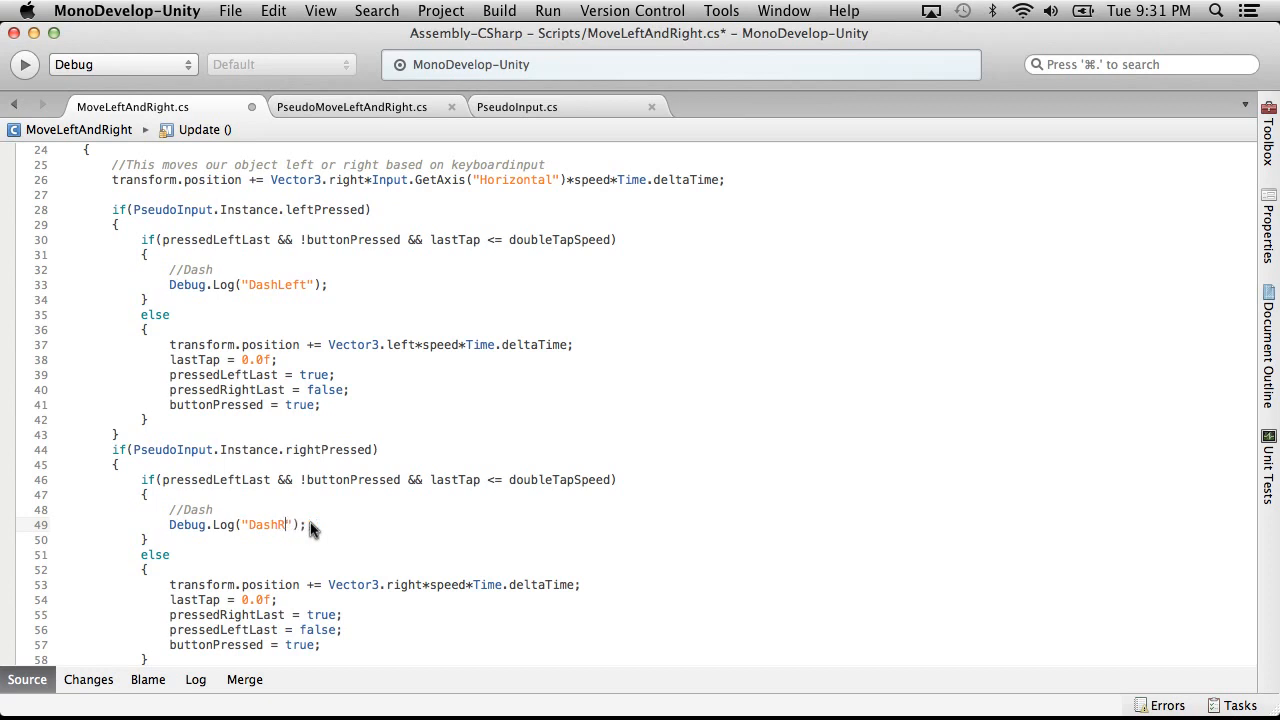
scroll(280, 283, "up", 8)
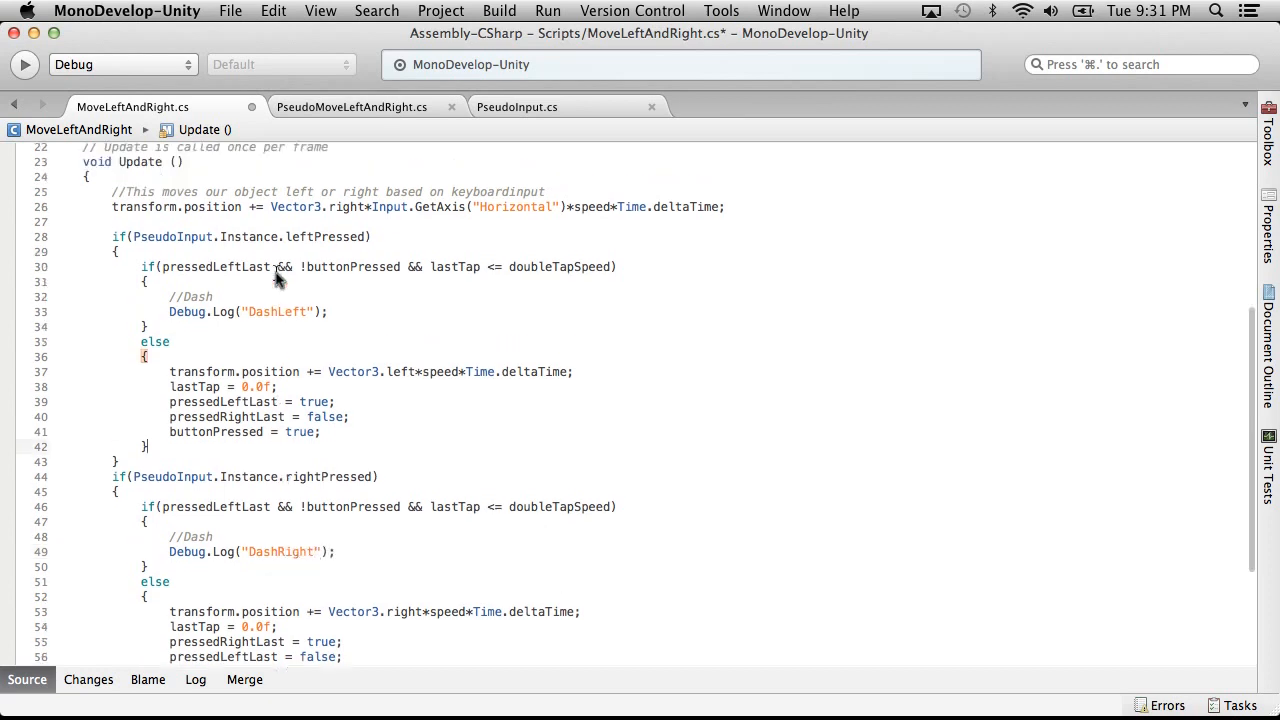
left_click(172, 10)
mouse_move(230, 10)
left_click(240, 86)
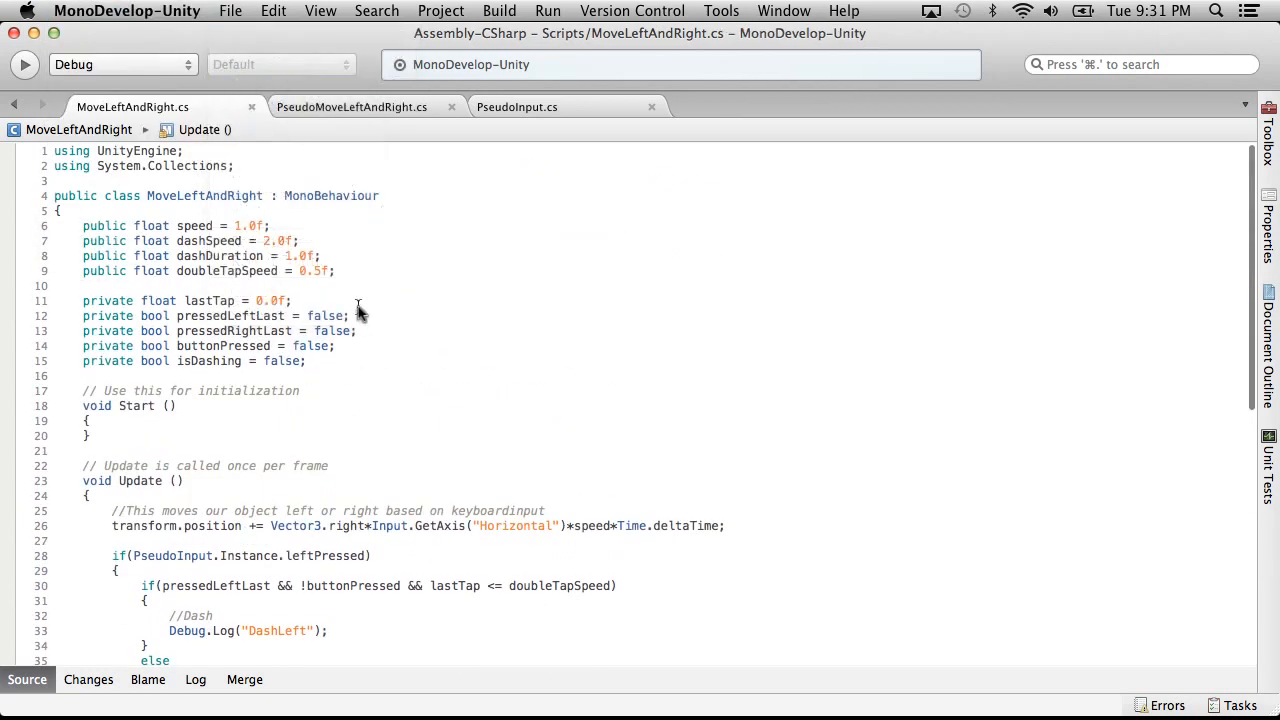
Switch to Unity, run the game with the Console shown, and check the dash log messages while moving left
key("super+Tab")
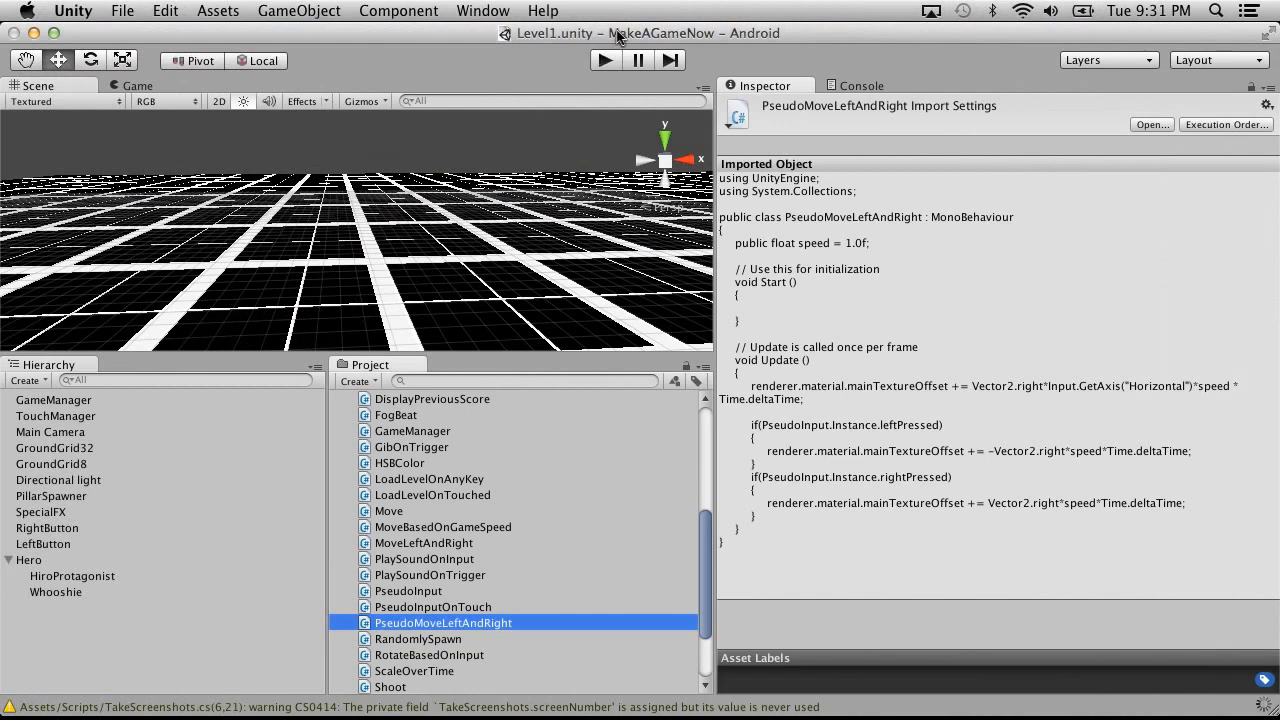
left_click(605, 61)
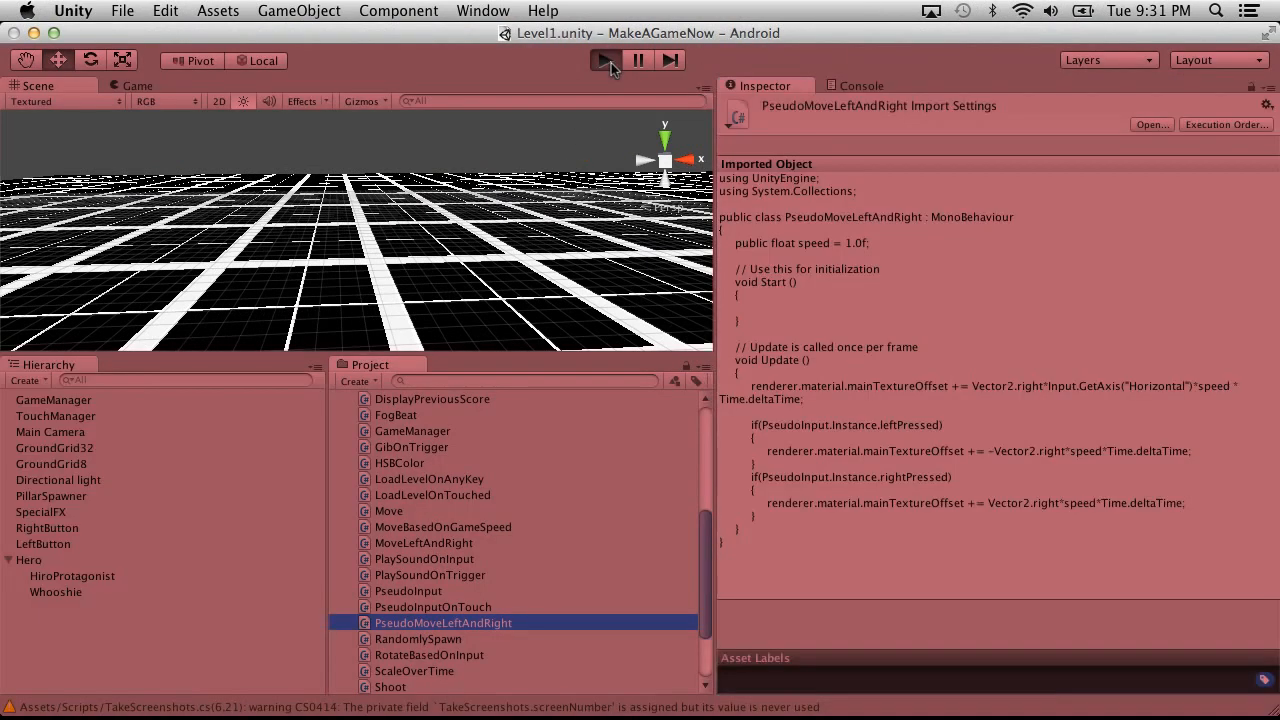
left_click(855, 86)
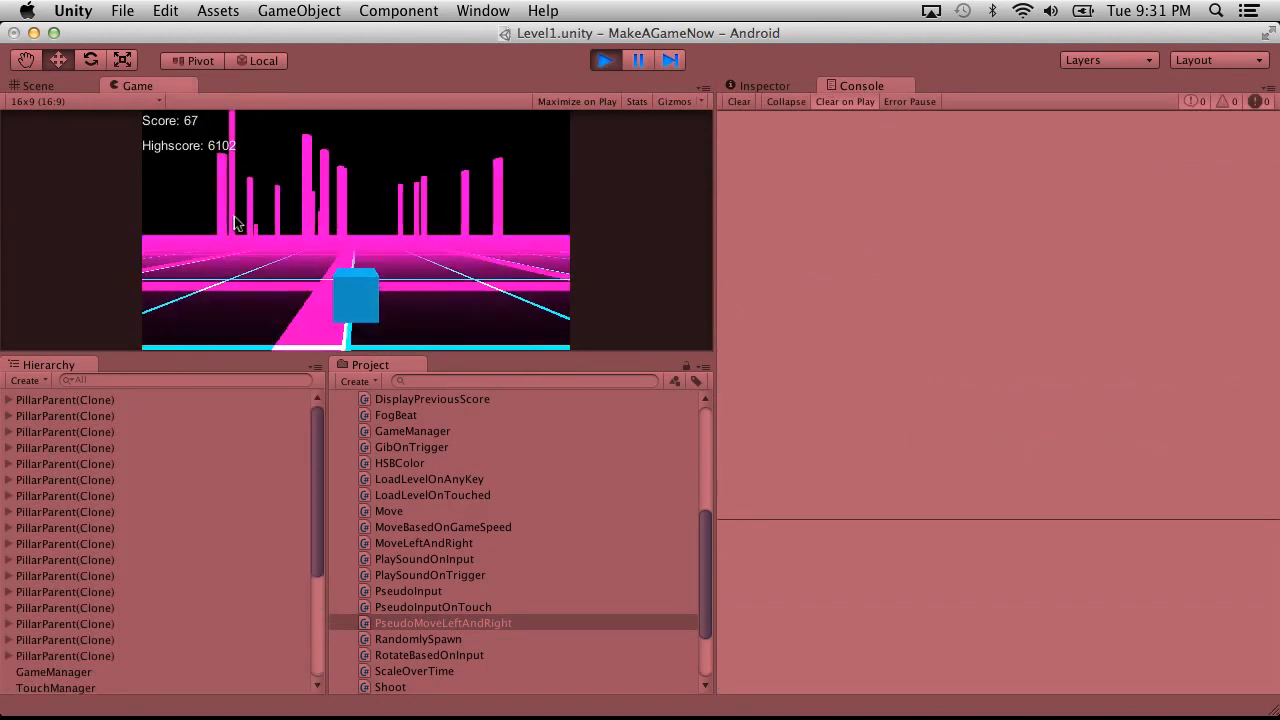
key("Left")
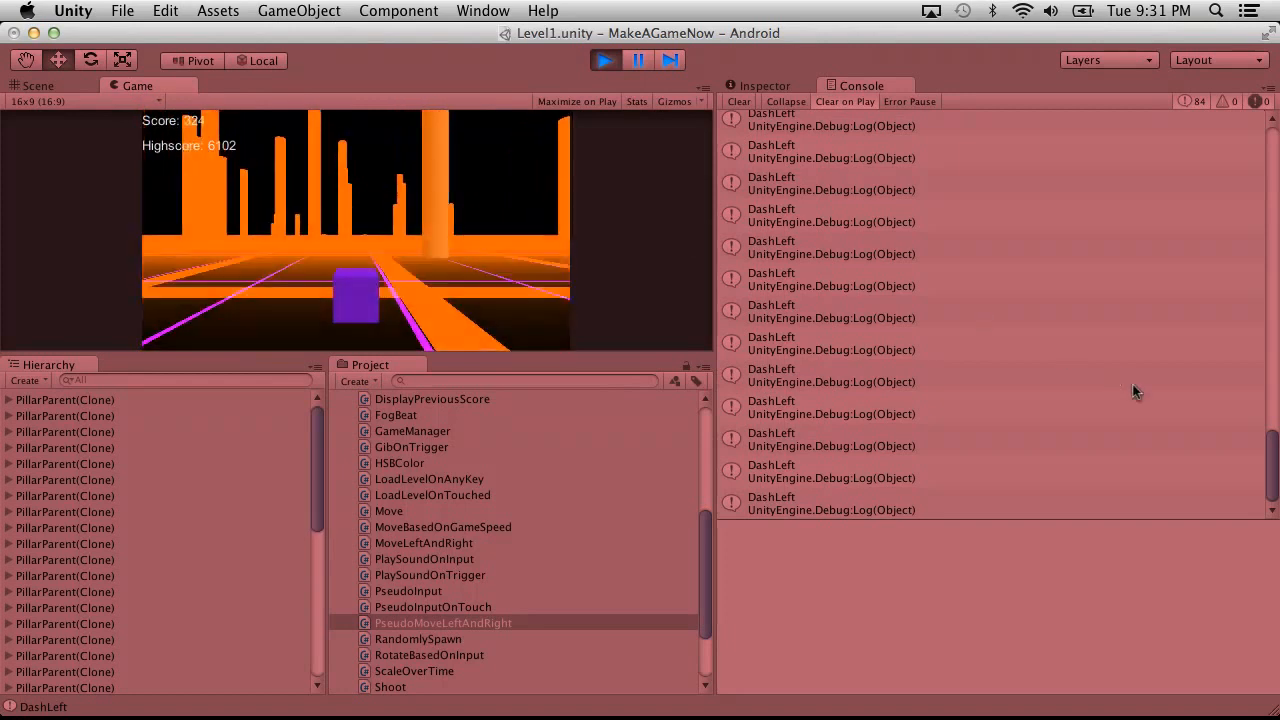
scroll(1130, 385, "down", 1)
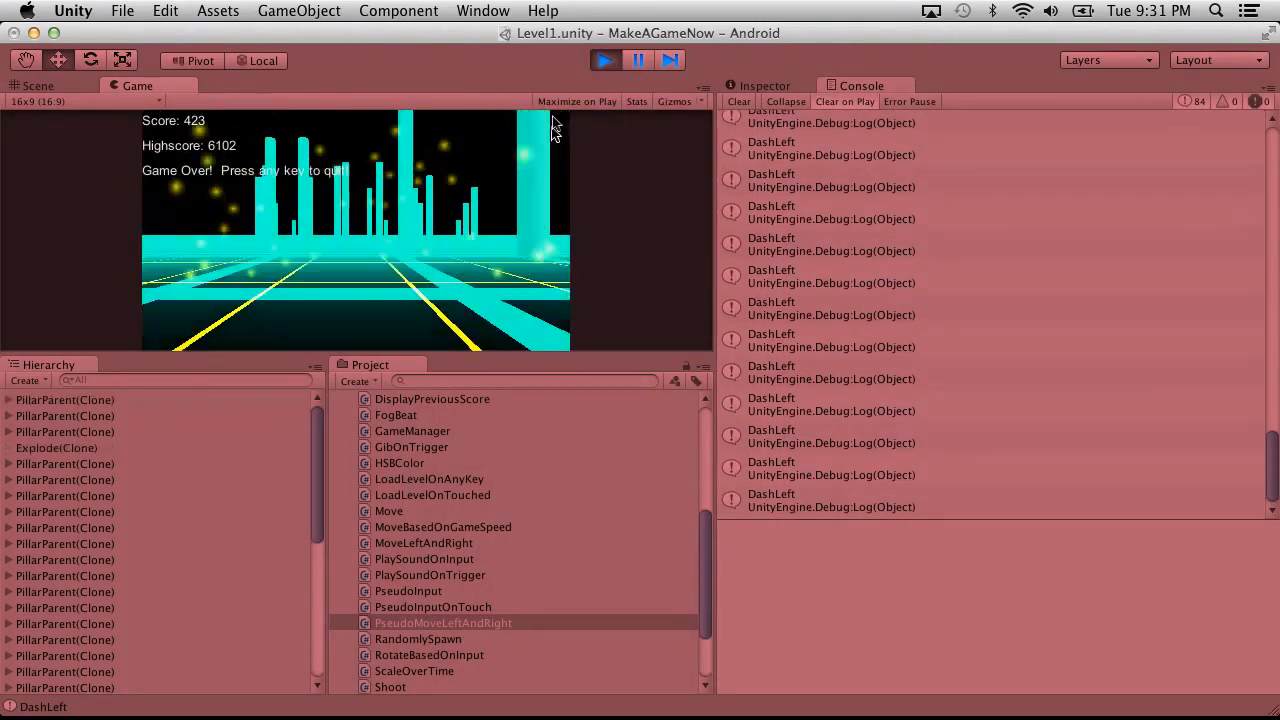
Restart the game, test the dash logging again with taps on the game's left half, and stop playback
left_click(602, 61)
key("super+p")
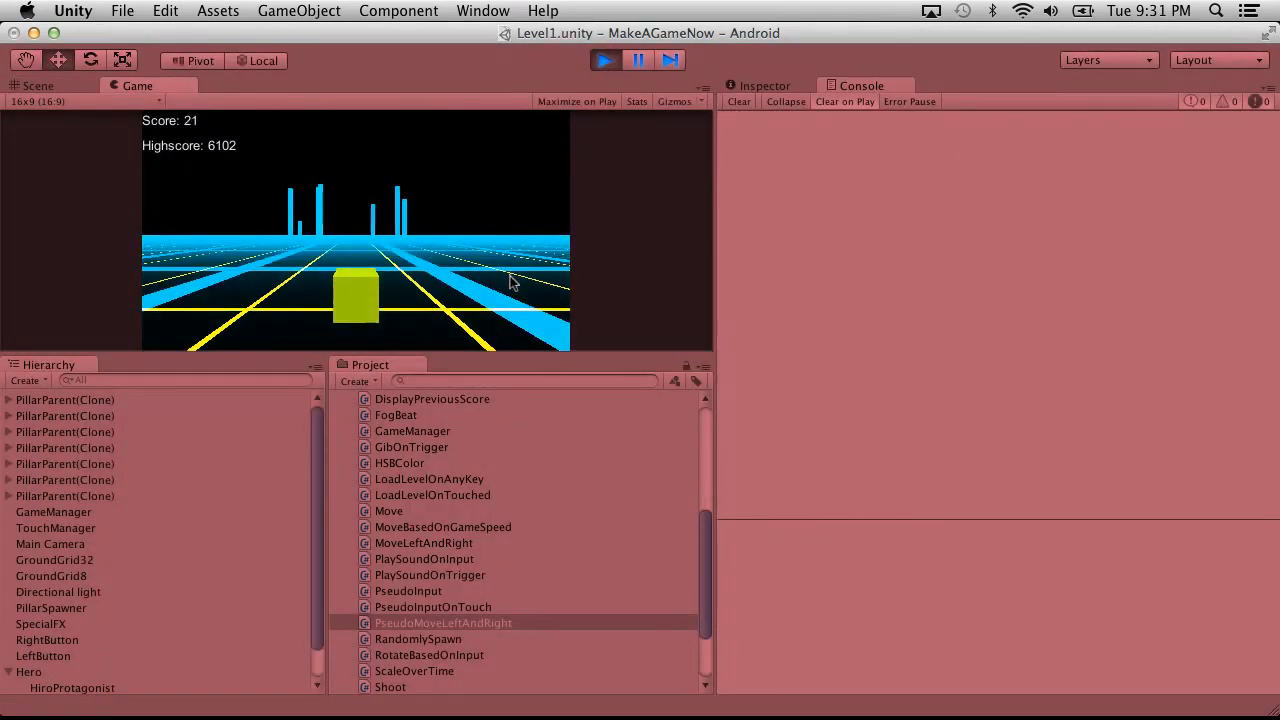
left_click(210, 302)
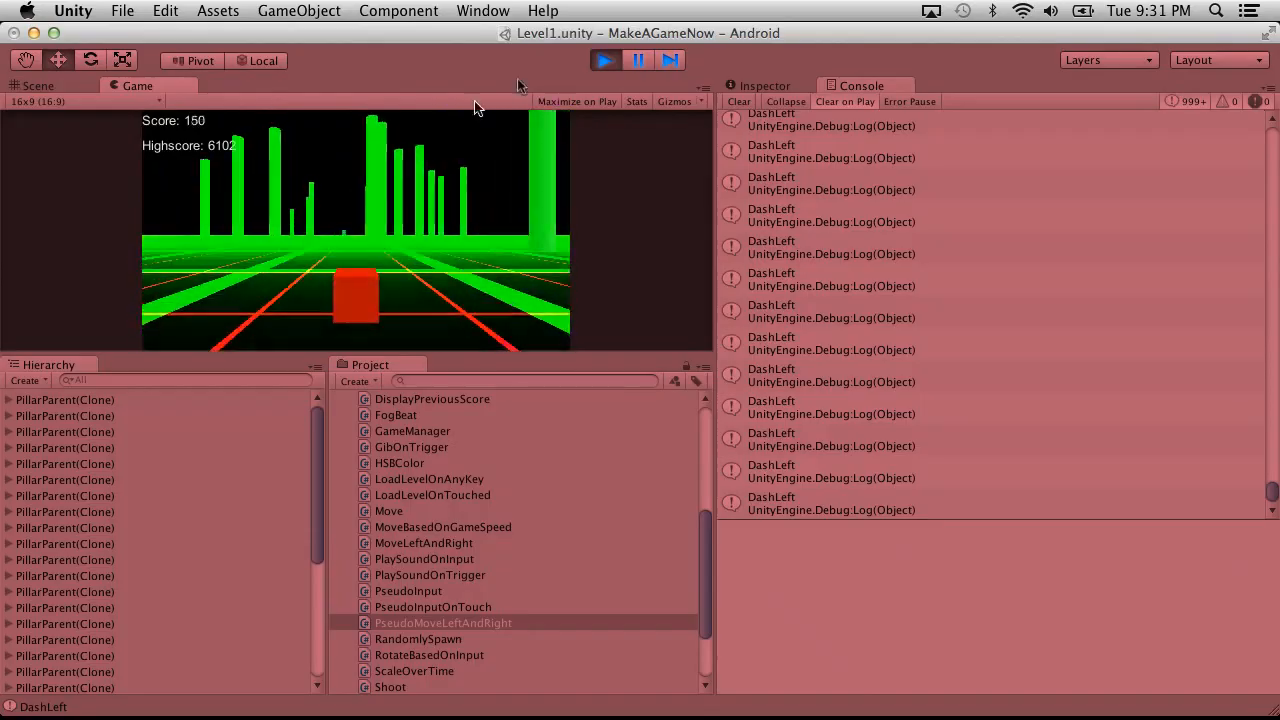
left_click(608, 61)
Switch to MonoDevelop, change pressedLeftLast to pressedRightLast in the rightPressed double-tap condition, and save the script
key("ctrl+Right")
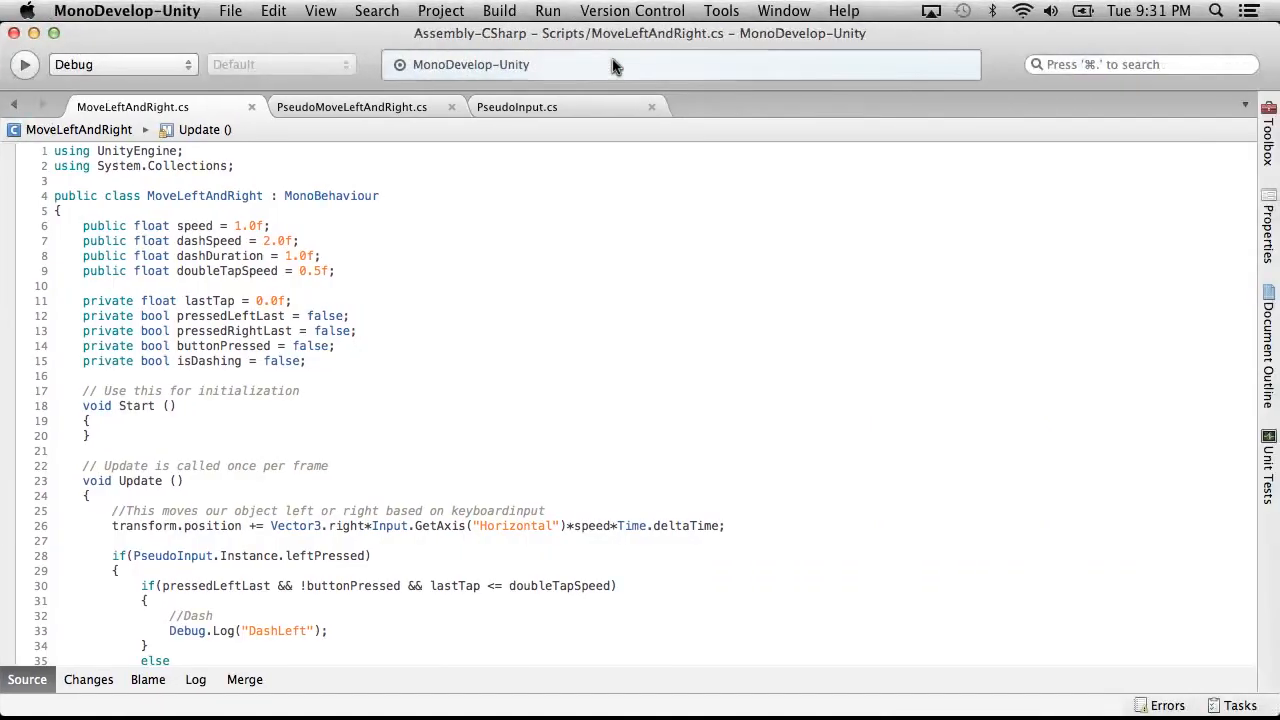
scroll(505, 460, "down", 8)
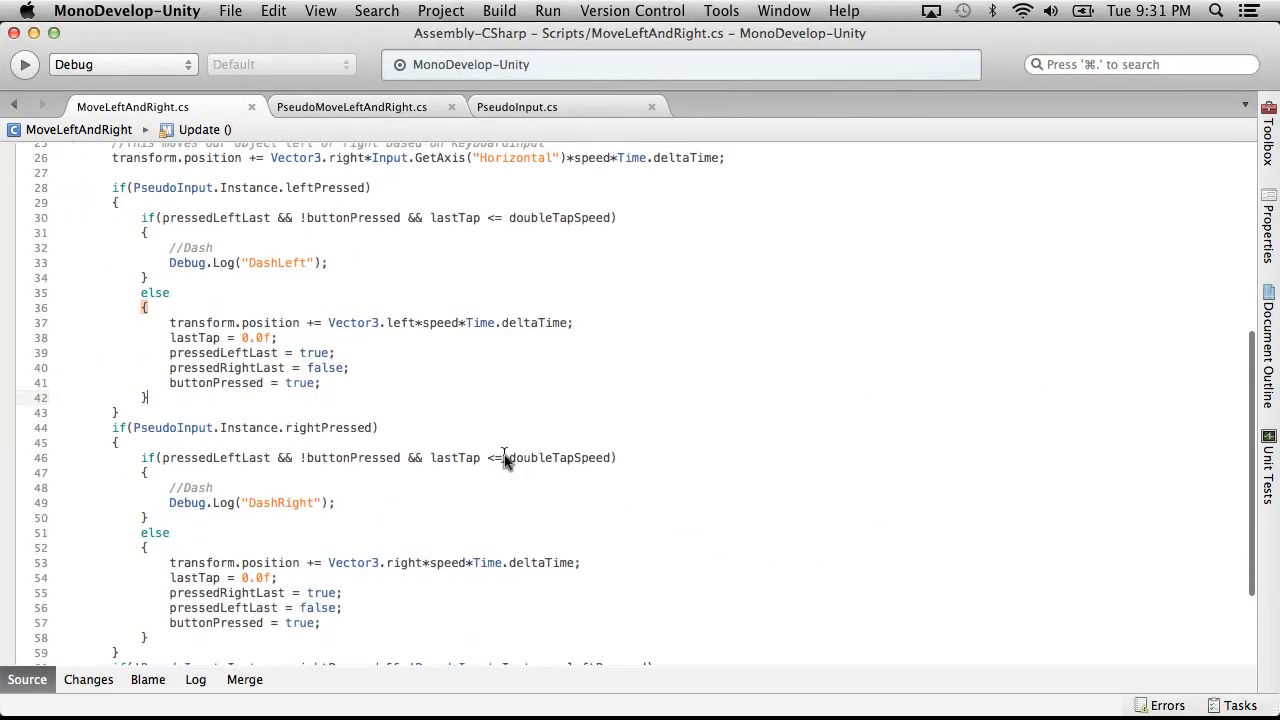
scroll(505, 460, "up", 2)
scroll(505, 460, "up", 1)
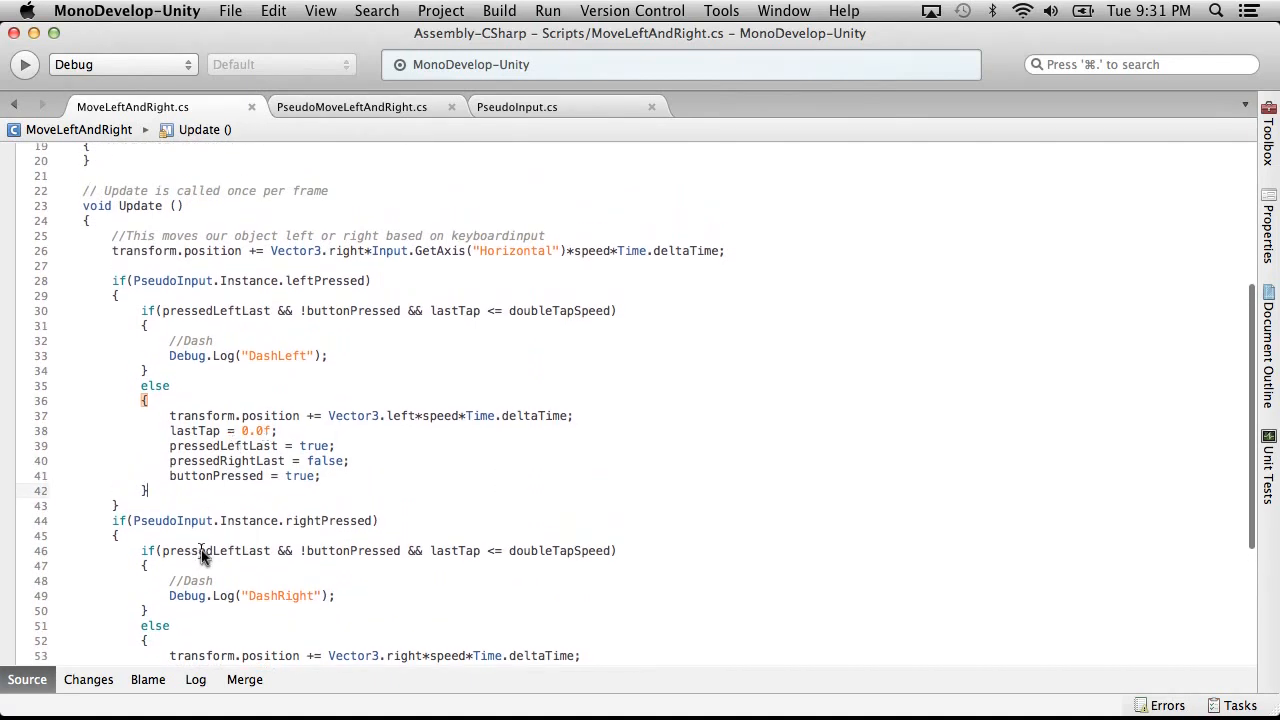
type("righ")
key("Down")
key("Return")
left_click(292, 461)
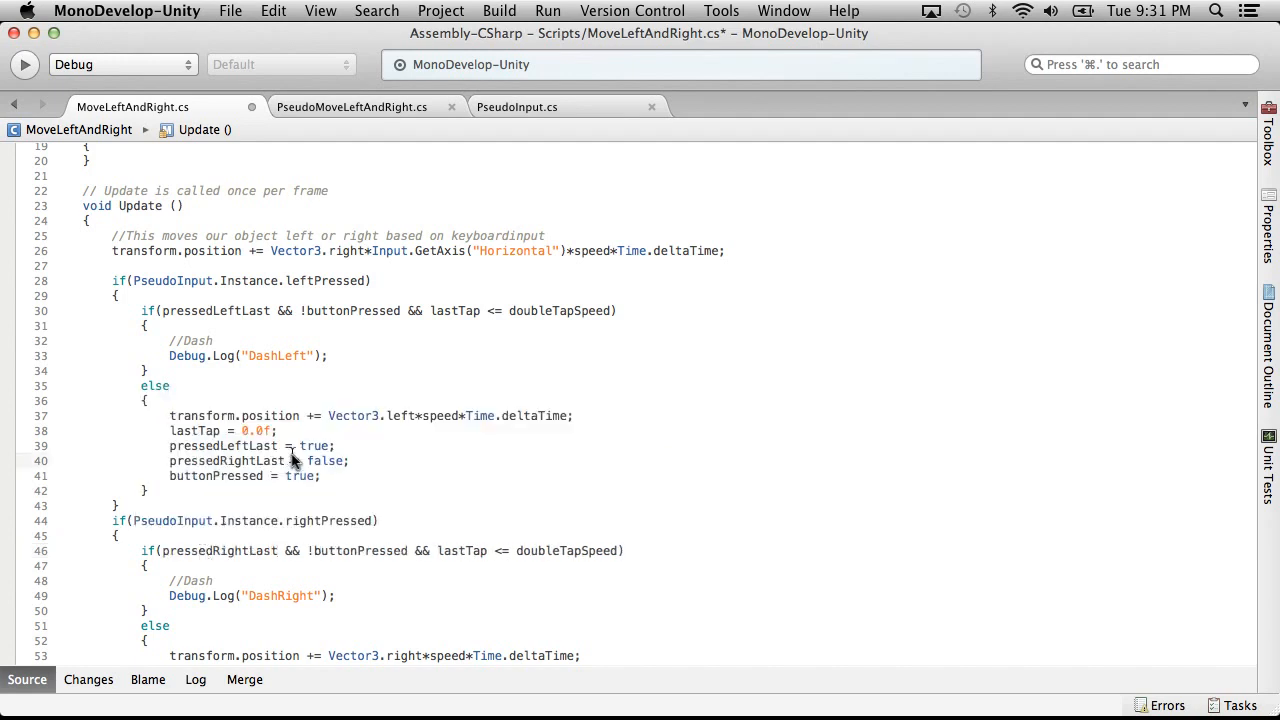
left_click(198, 6)
mouse_move(230, 10)
left_click(233, 85)
Switch to Unity, run the game to check the right dash logging in the Console, and stop it
key("super+Tab")
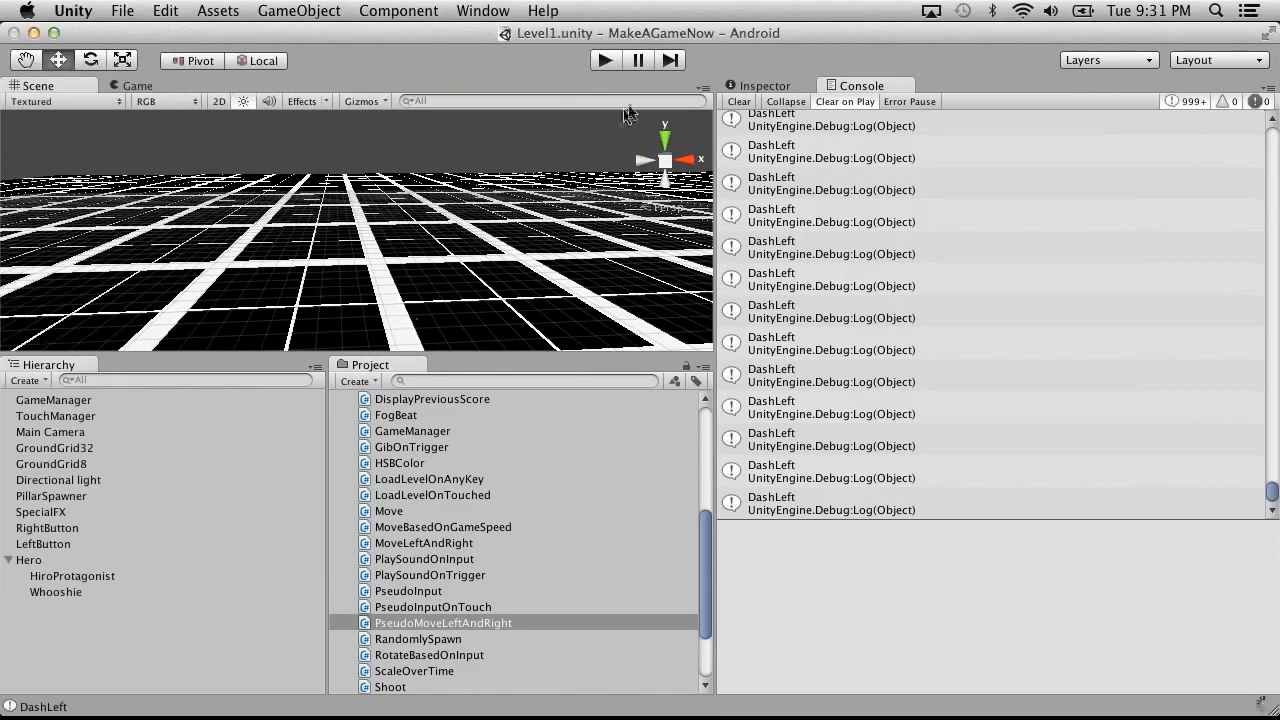
left_click(605, 61)
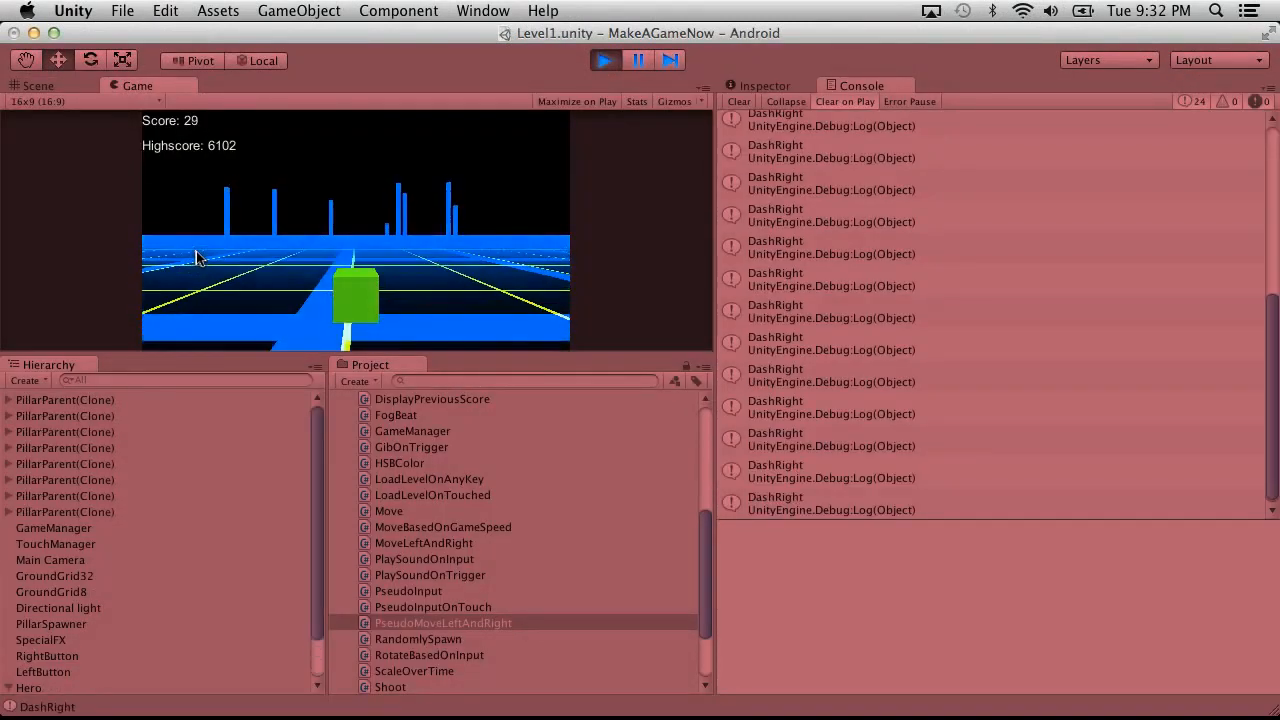
left_click(605, 61)
Switch to MonoDevelop and add buttonPressed = true; below the DashLeft log line in the leftPressed double-tap block
key("super+Tab")
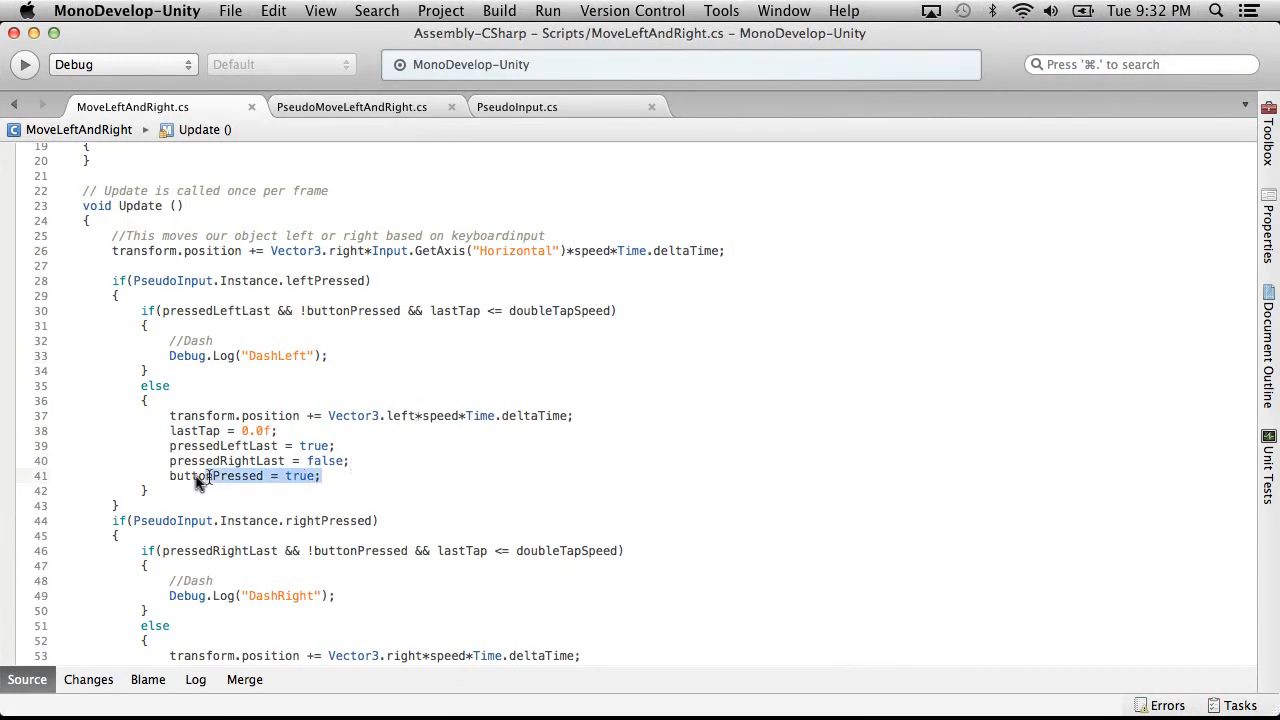
left_click(415, 358)
key("Return")
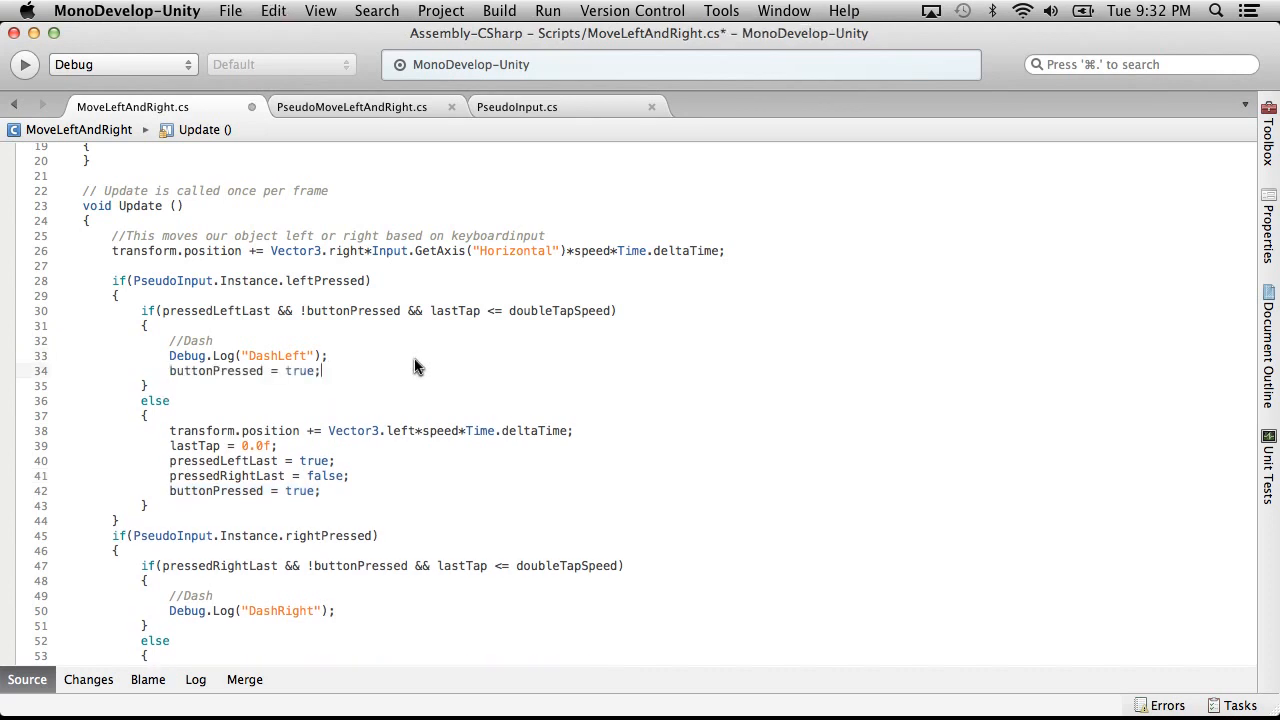
Add buttonPressed = true; below the DashRight log line in the rightPressed double-tap block and save the script
scroll(365, 477, "down", 4)
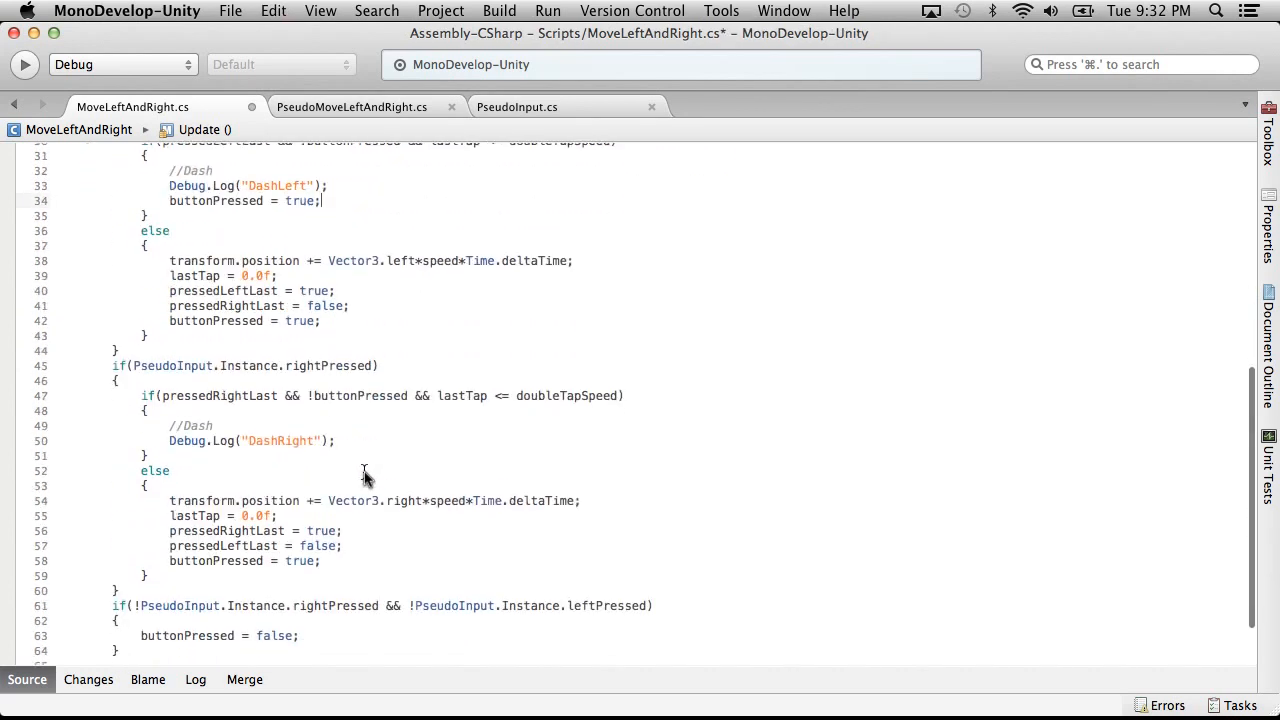
key("Return")
type("buttonPressed = true;")
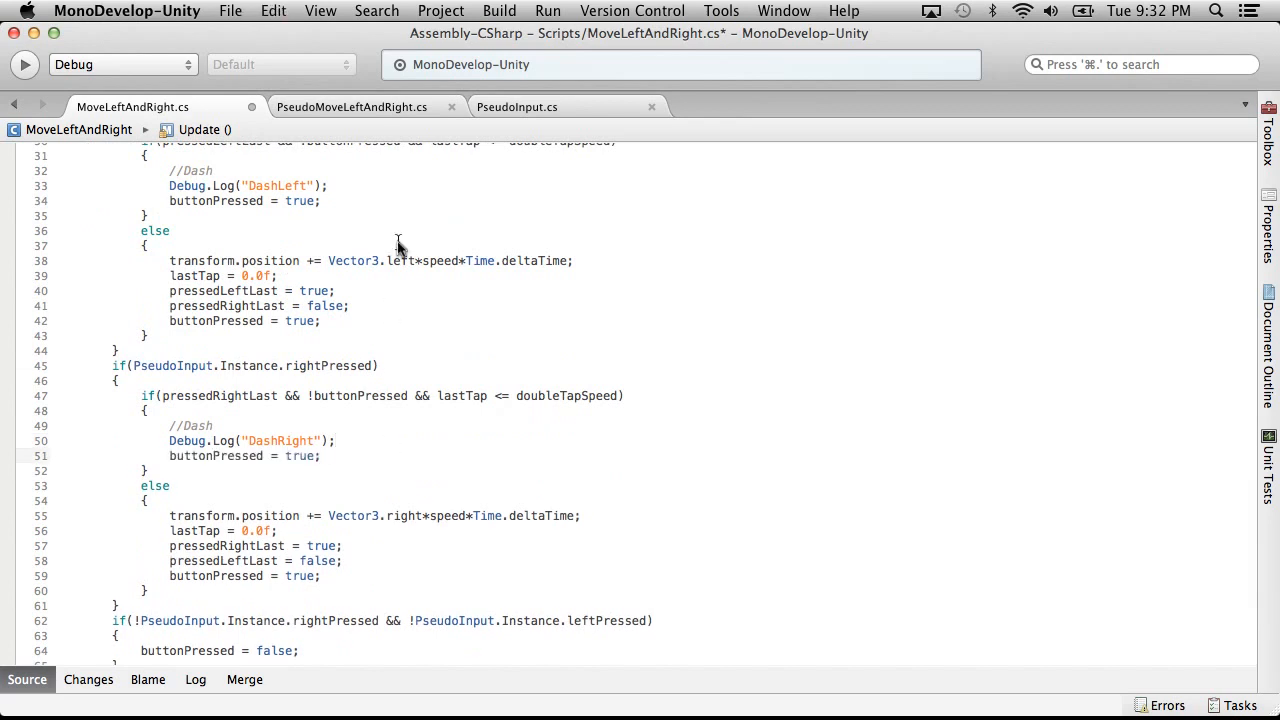
scroll(390, 278, "up", 3)
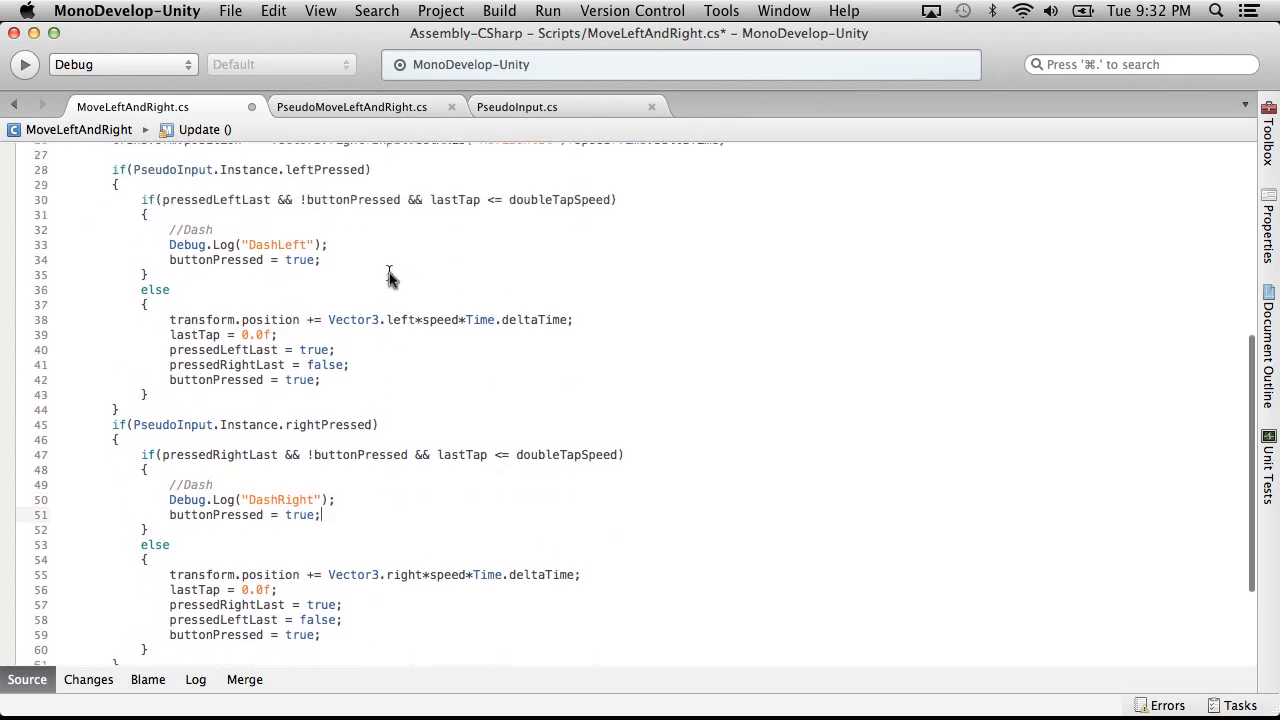
left_click(232, 10)
left_click(260, 85)
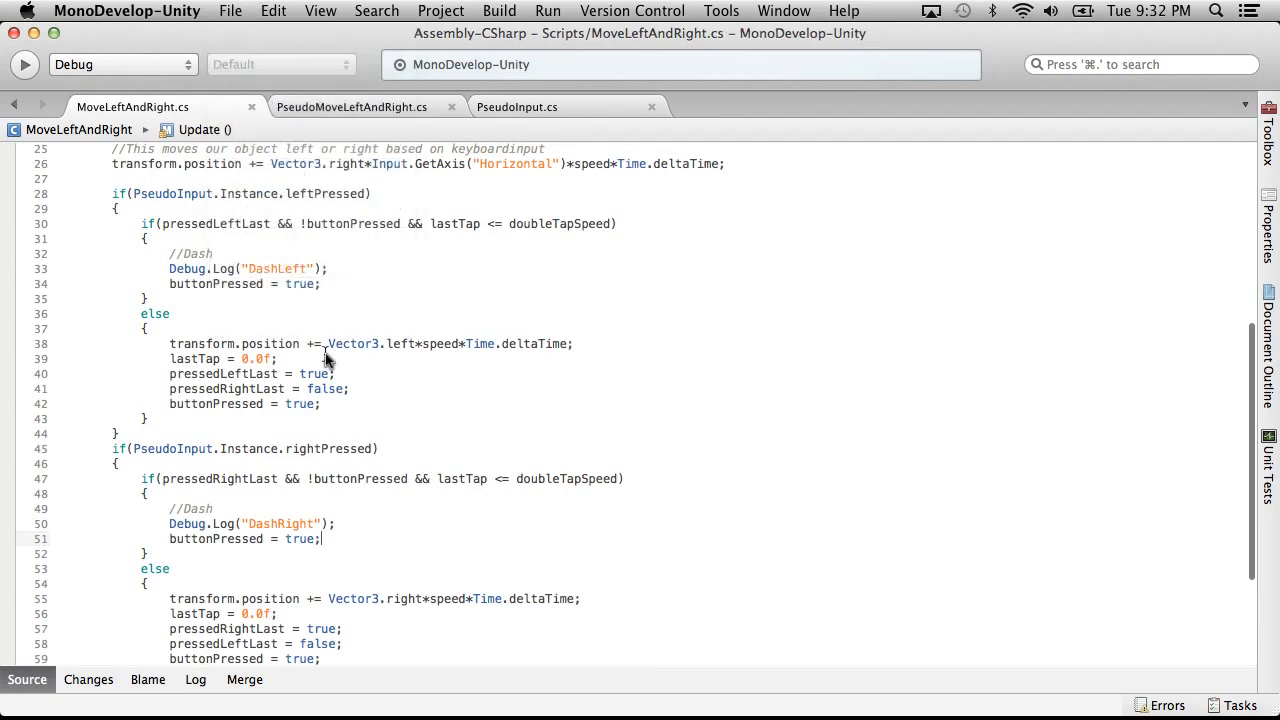
Switch to Unity, run the game, and test double taps on both halves of the game view against the Console log
key("super+Tab")
left_click(603, 62)
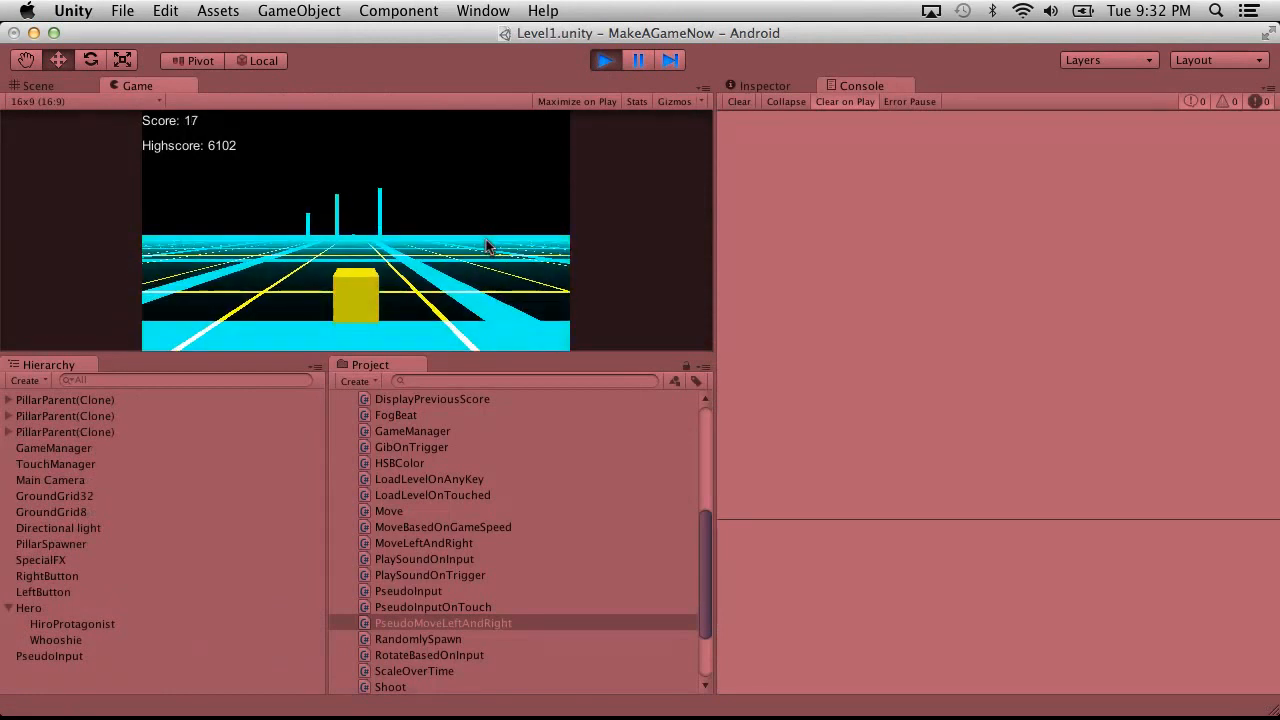
left_click(486, 239)
left_click(273, 245)
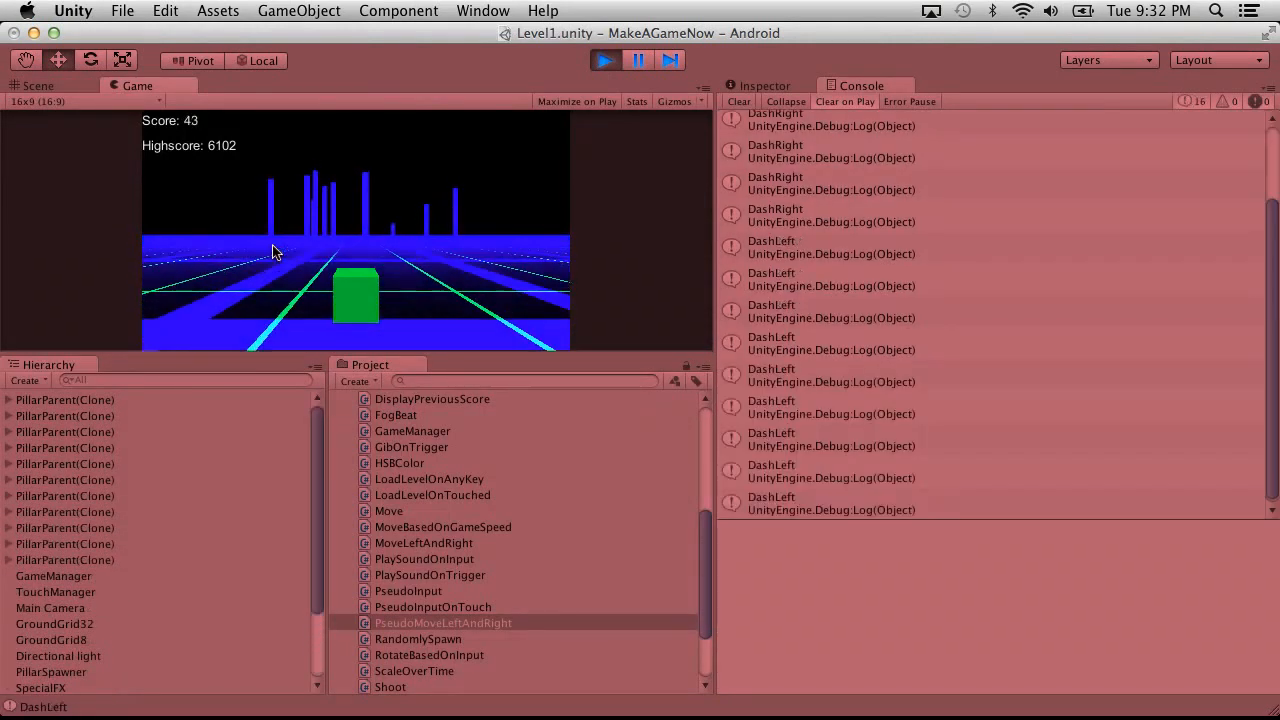
left_click(472, 260)
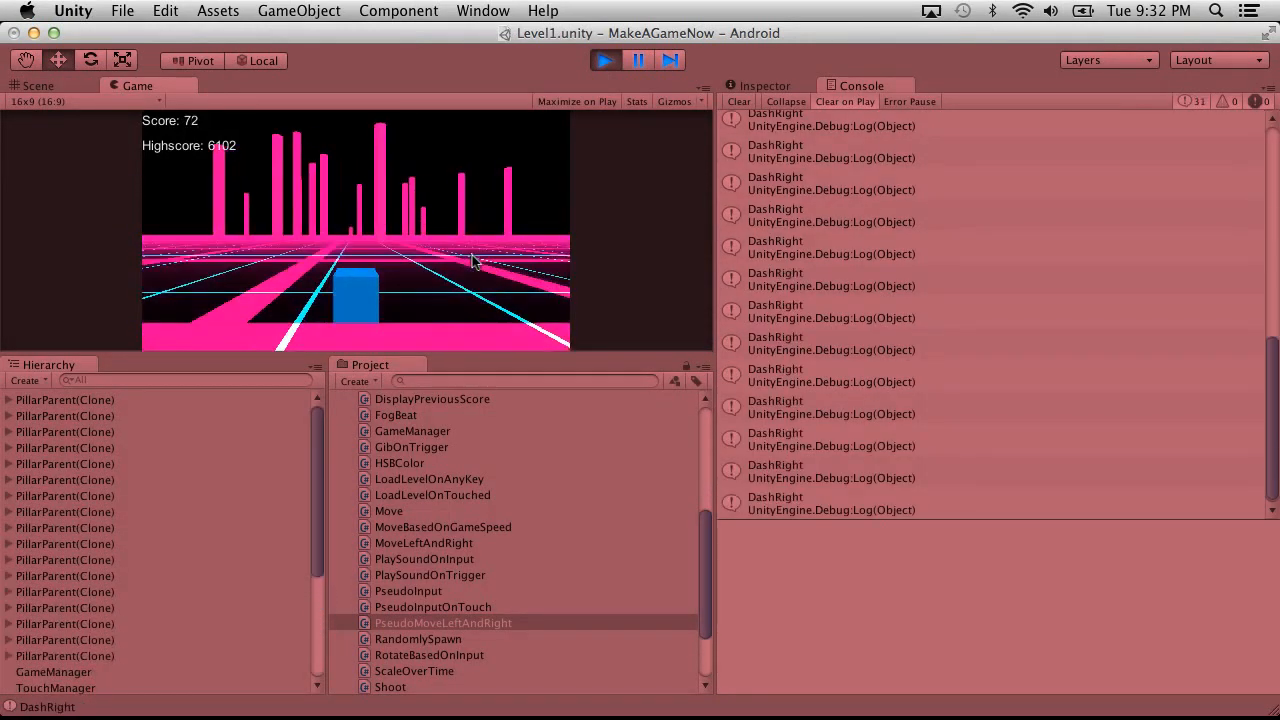
left_click(189, 243)
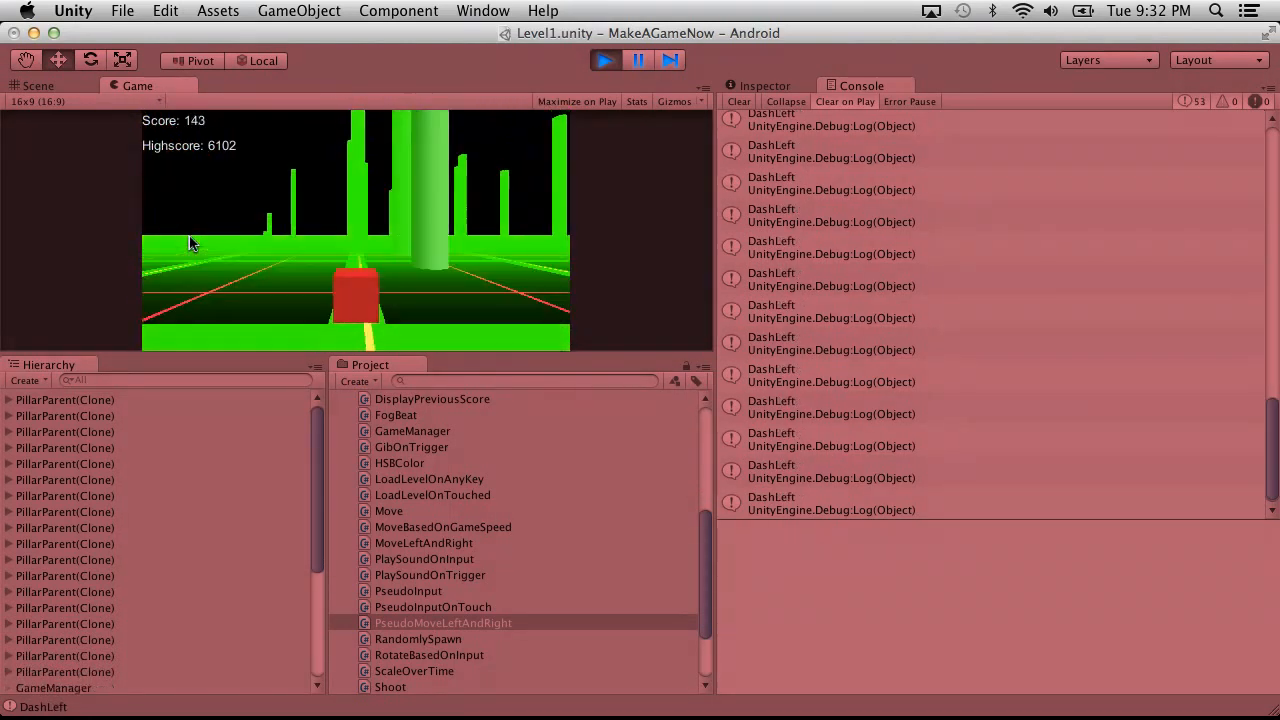
left_click(537, 222)
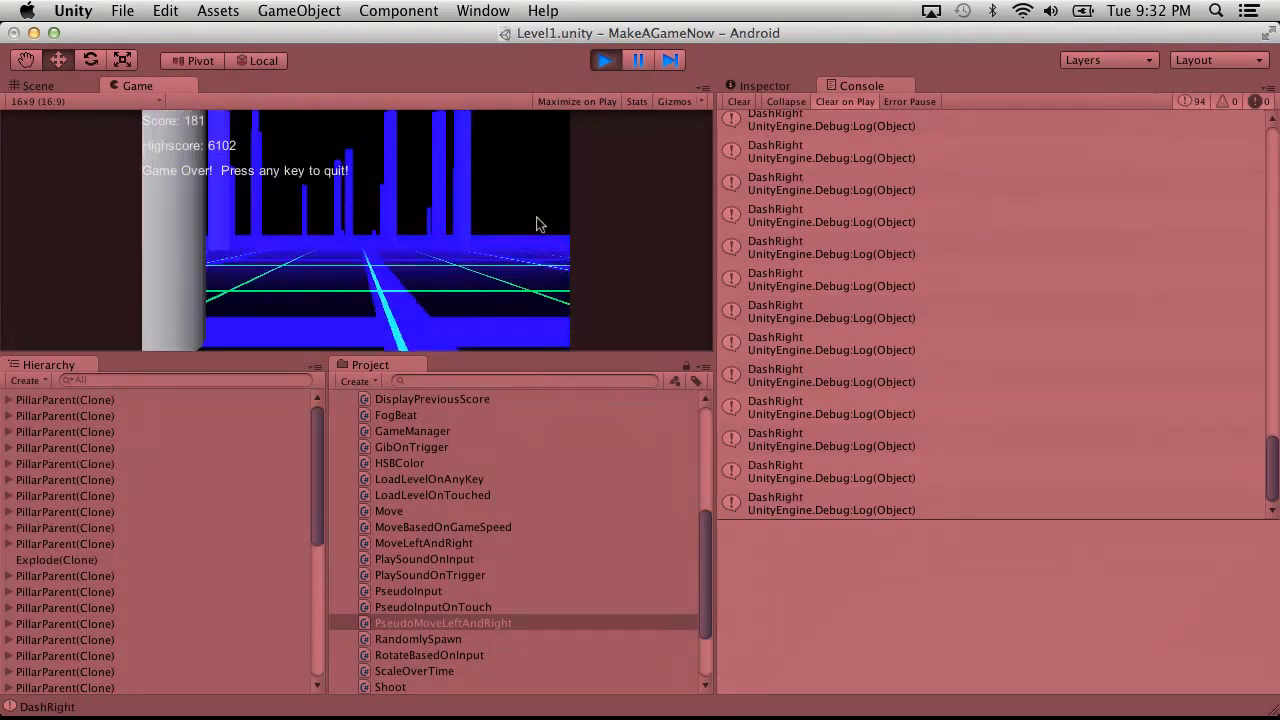
Stop the game, switch to MonoDevelop, and examine the double-tap conditions and buttonPressed assignments in MoveLeftAndRight.cs
left_click(603, 62)
key("super+Tab")
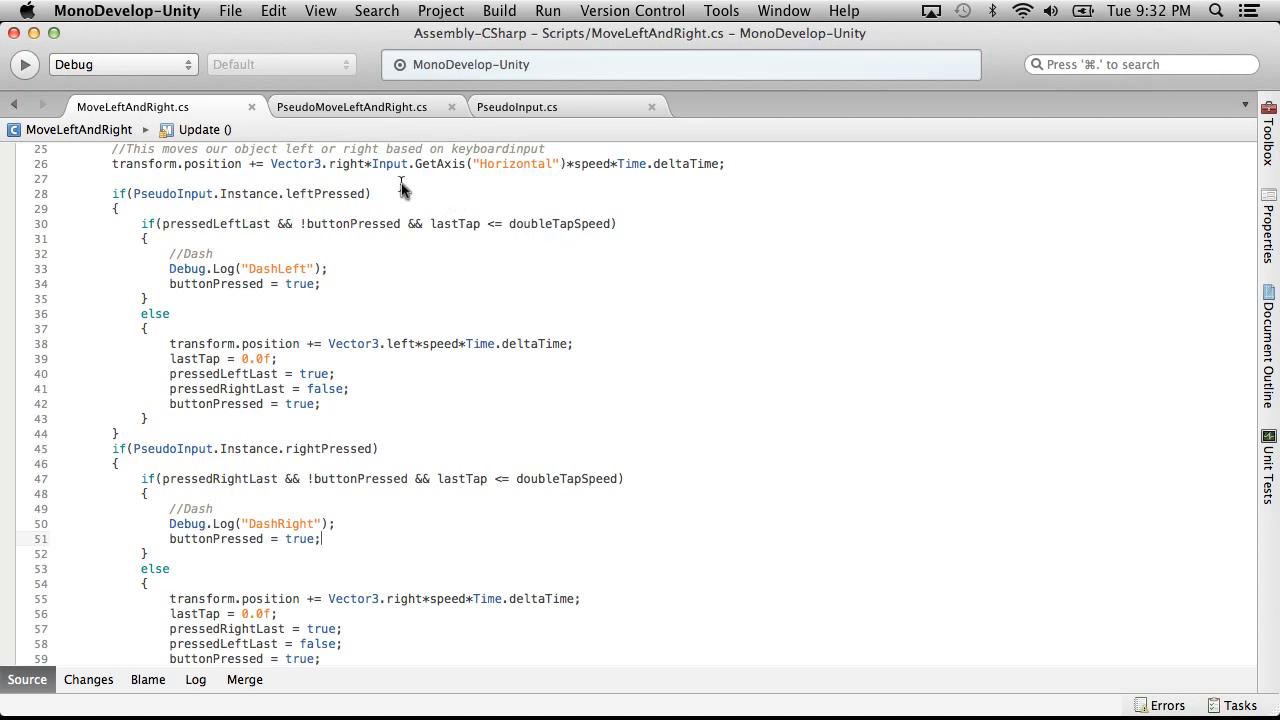
scroll(390, 270, "up", 4)
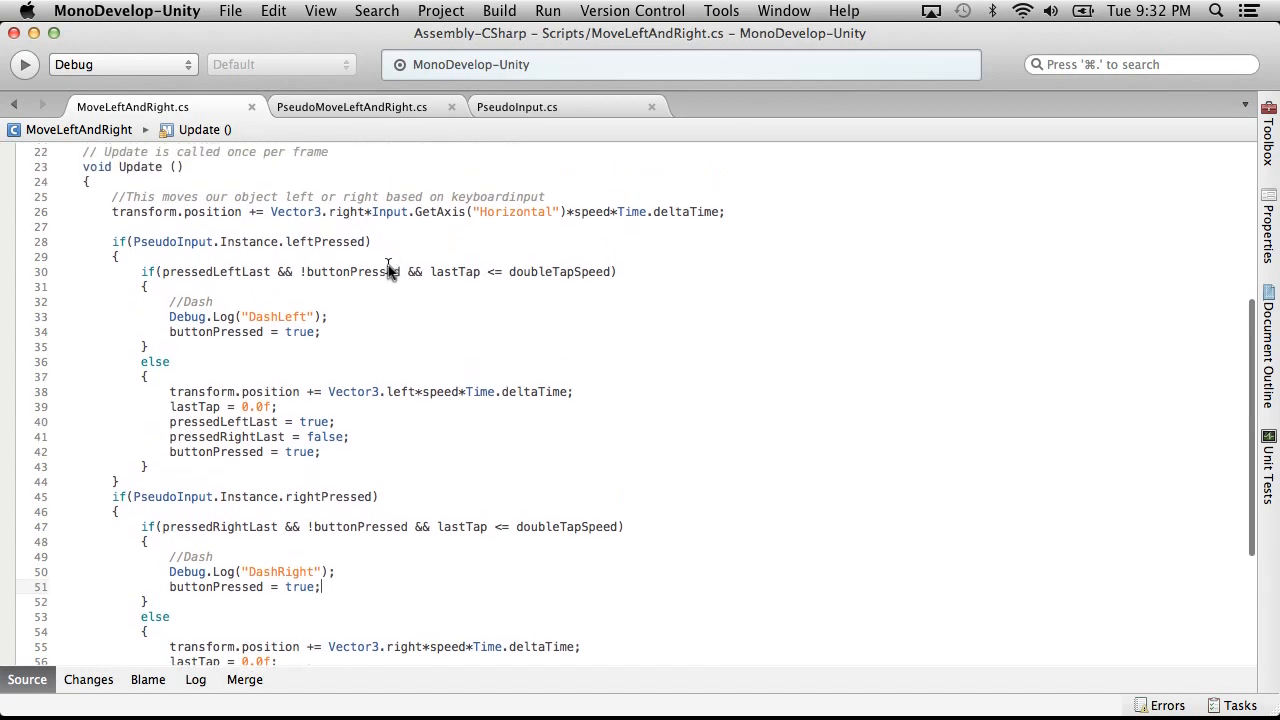
scroll(390, 270, "down", 2)
scroll(390, 270, "down", 1)
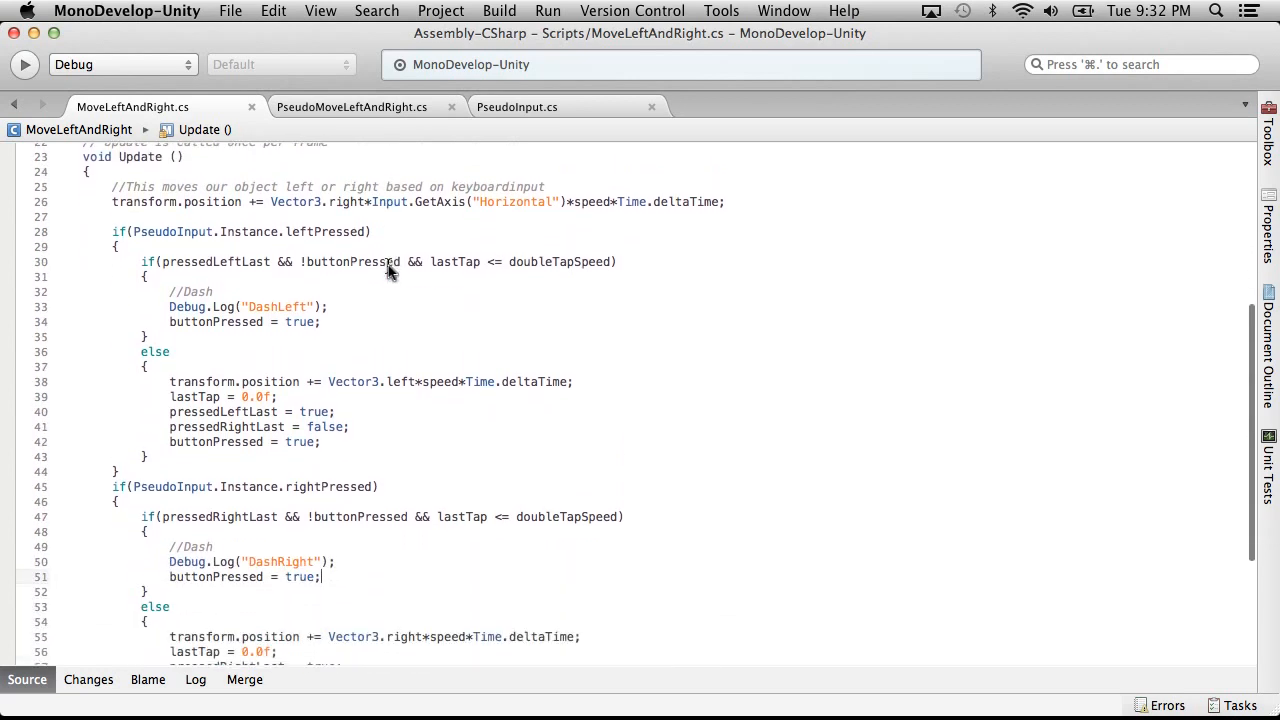
scroll(390, 270, "down", 2)
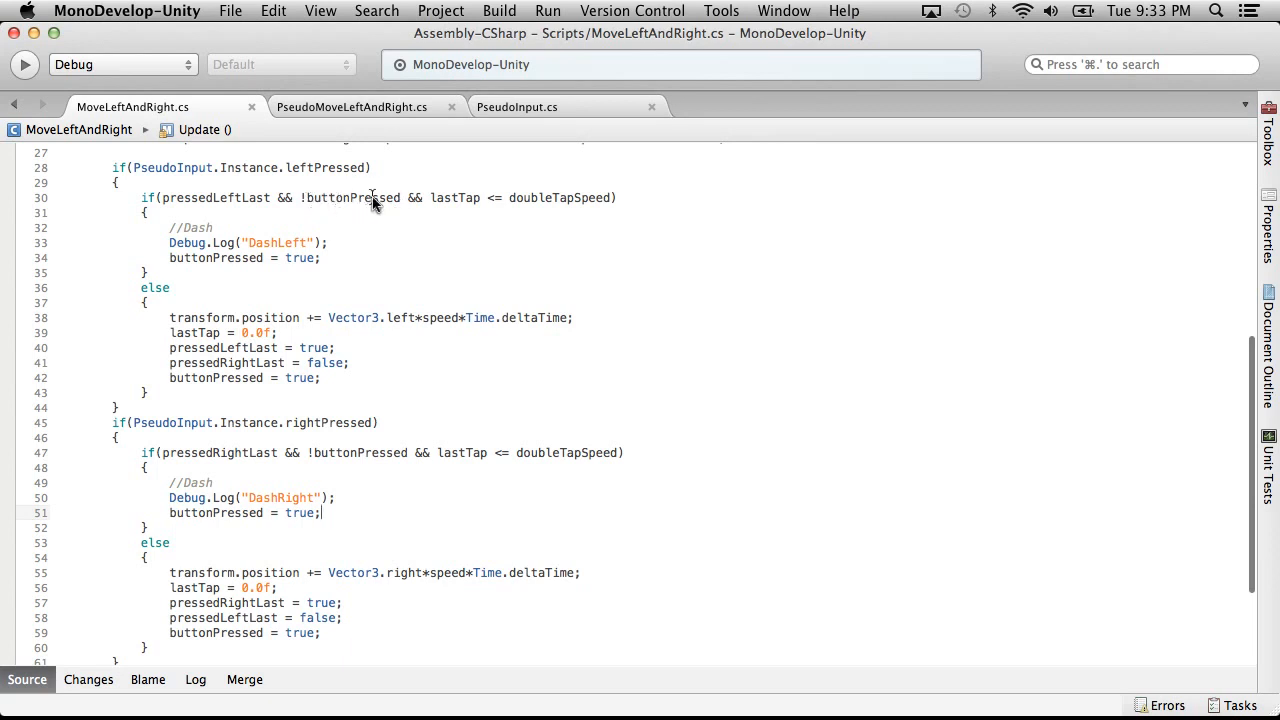
scroll(372, 200, "down", 5)
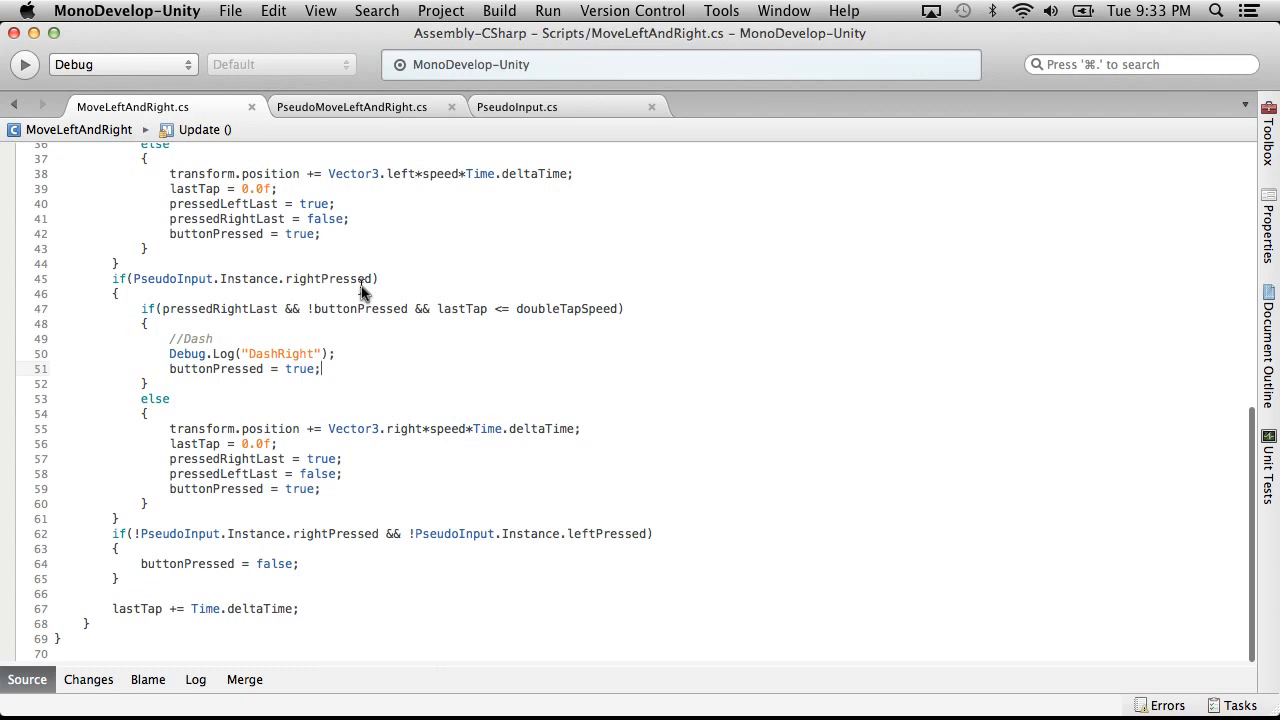
scroll(361, 286, "up", 5)
scroll(361, 286, "down", 5)
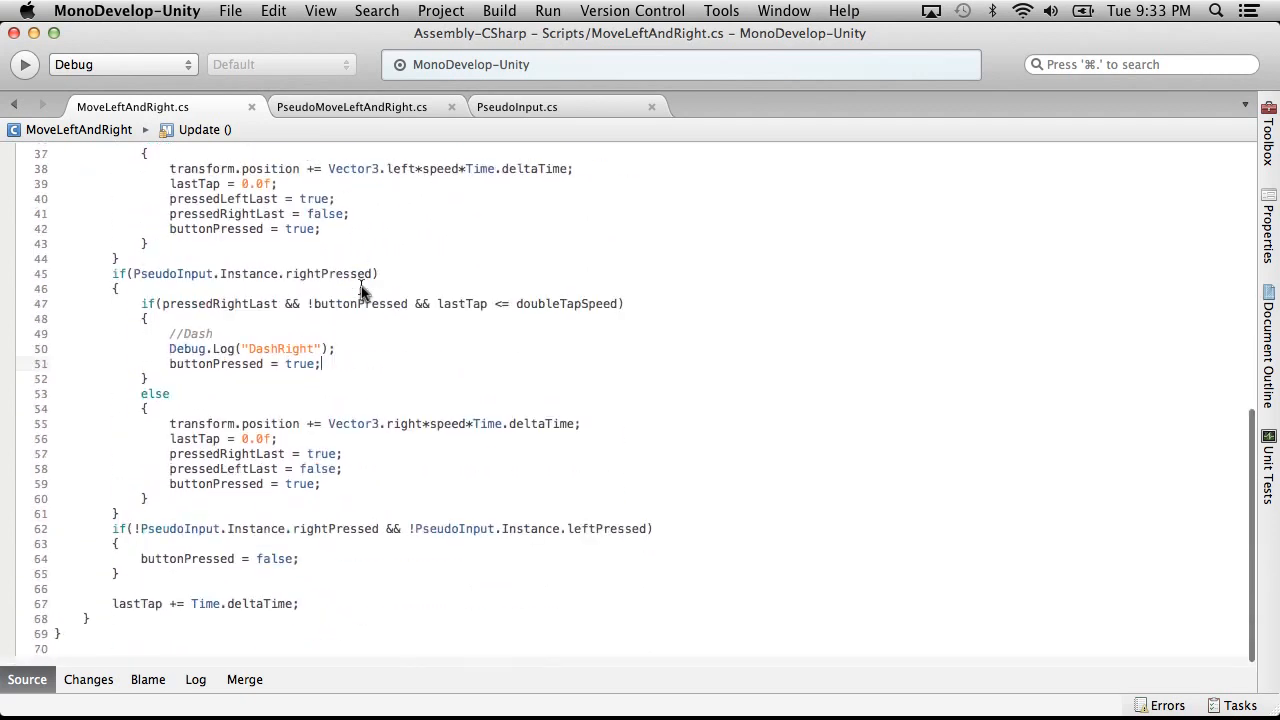
scroll(361, 286, "up", 6)
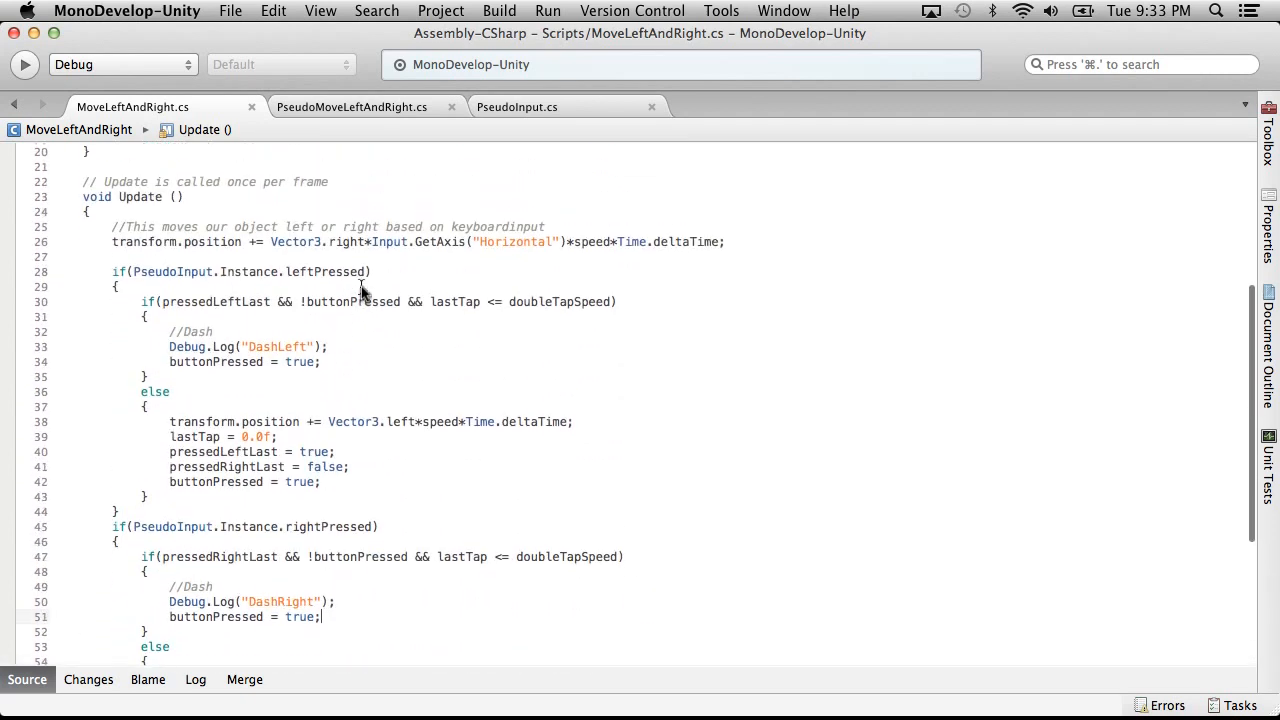
left_click(217, 9)
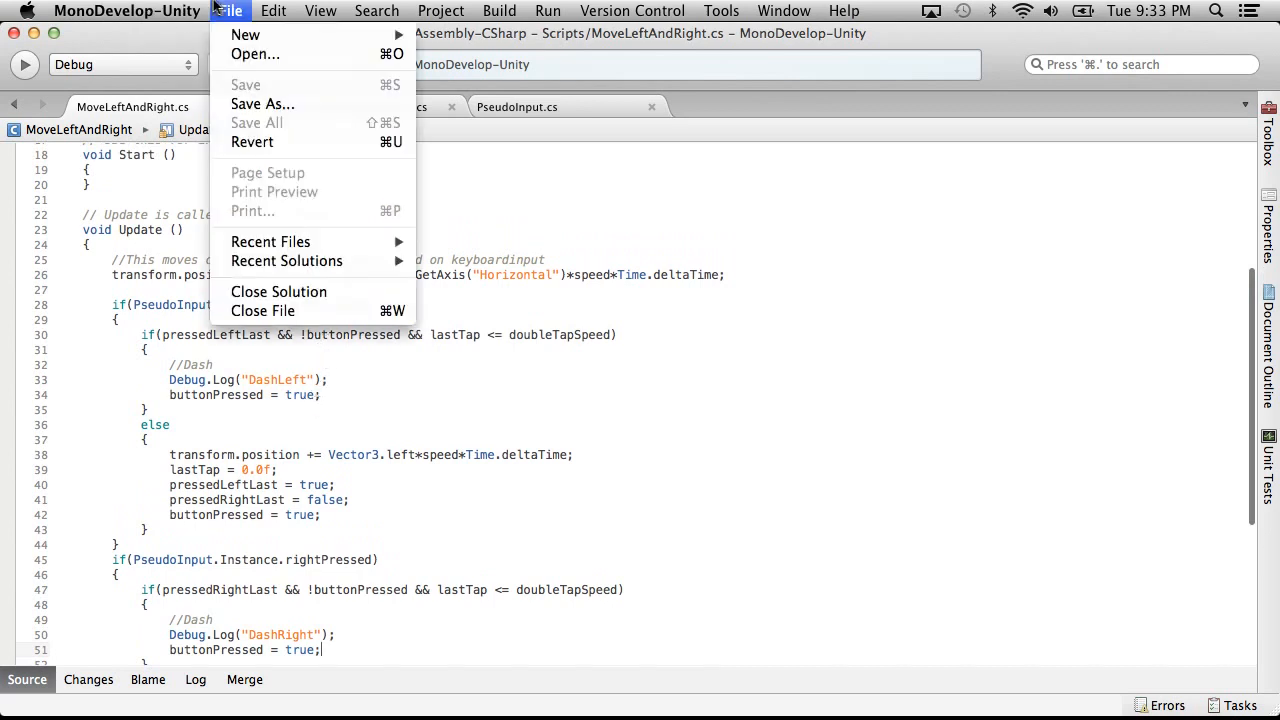
left_click(217, 9)
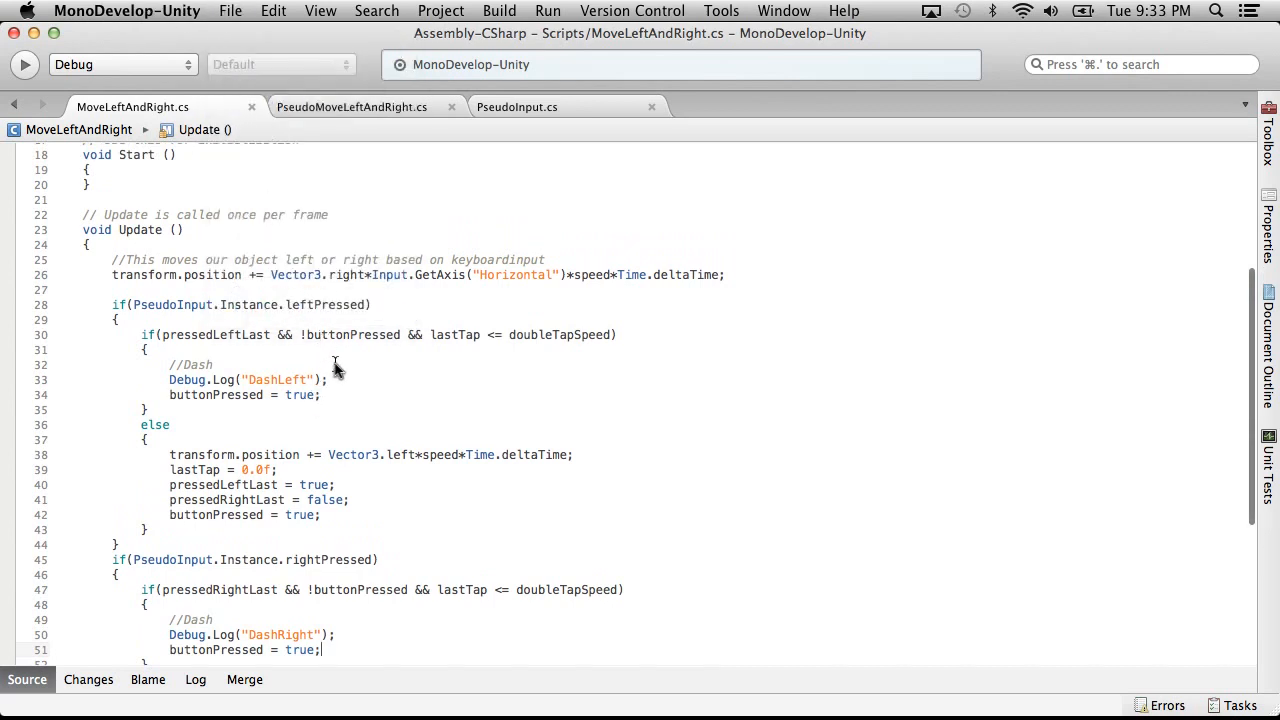
scroll(335, 370, "down", 3)
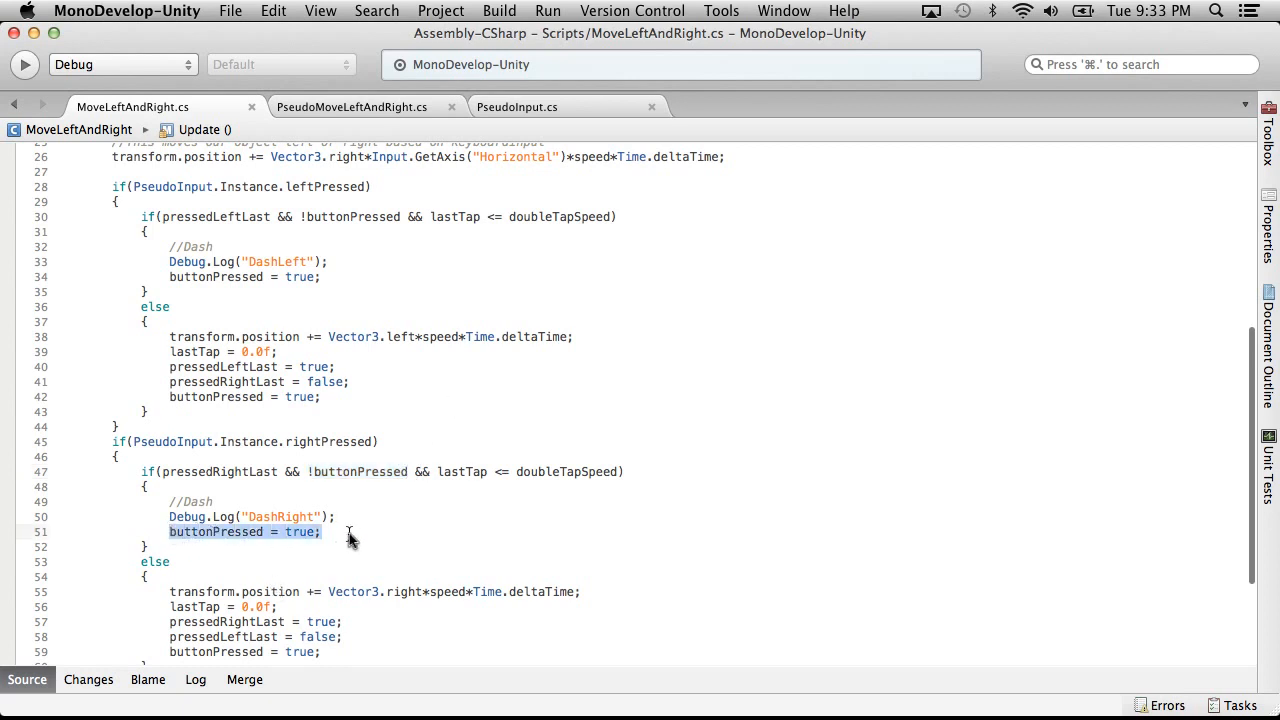
Switch to Unity, run the game, compare left and right double taps with the Console log, and stop the game
key("ctrl+Left")
left_click(603, 60)
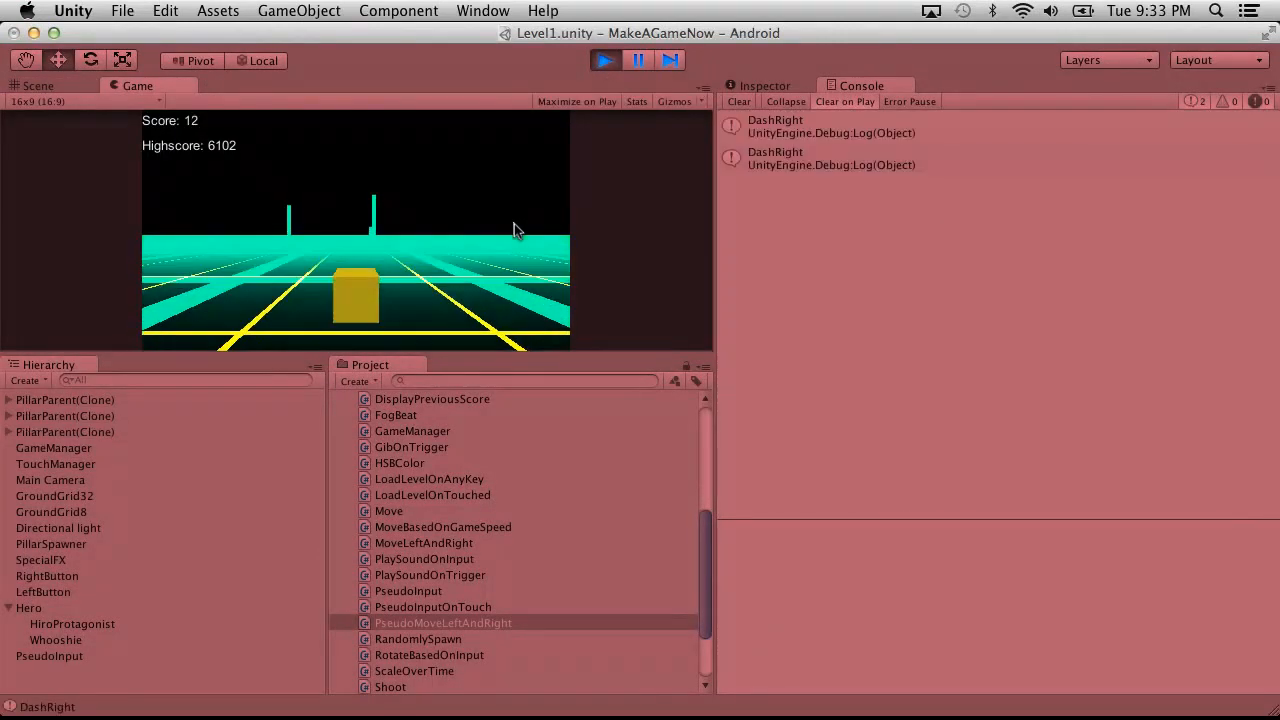
left_click(143, 278)
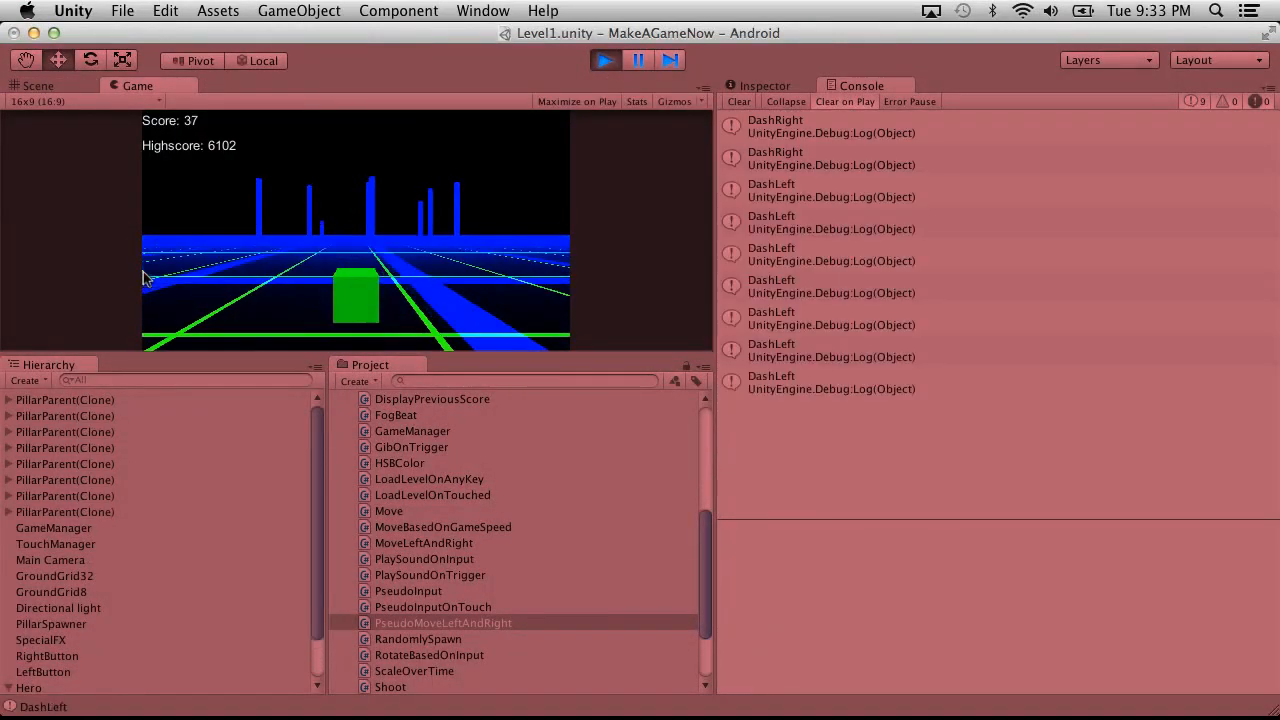
left_click(461, 207)
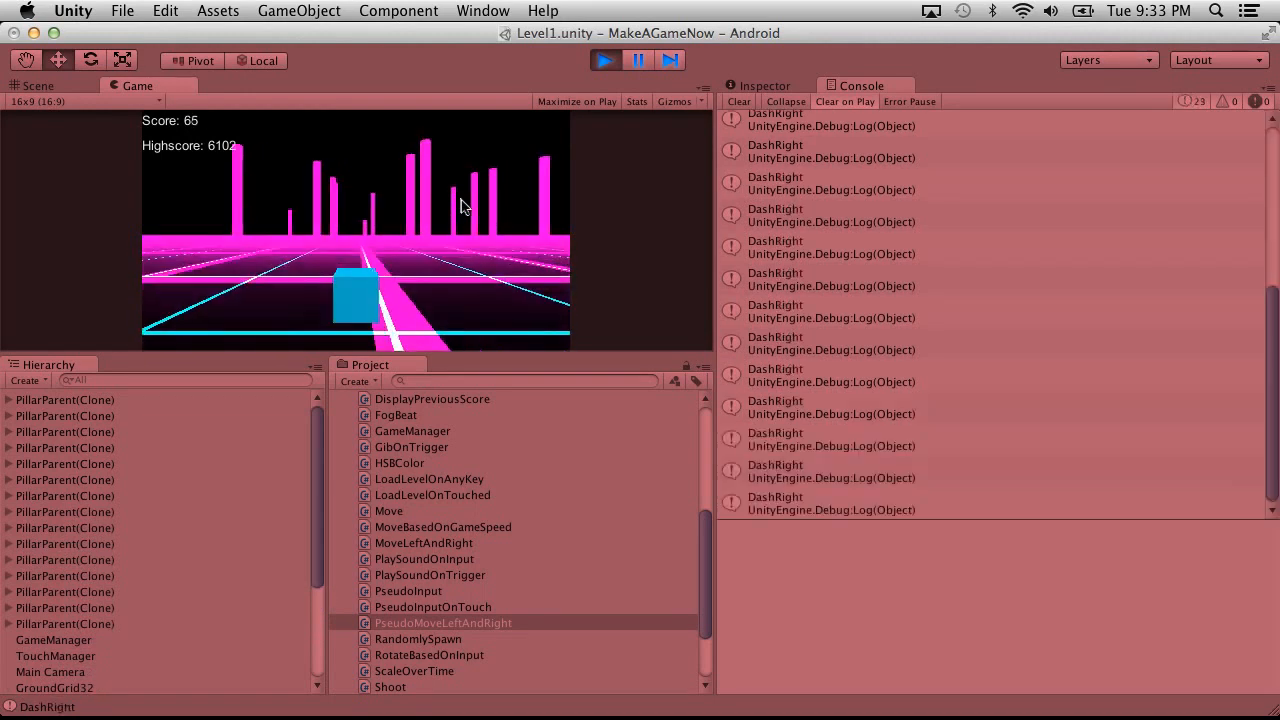
left_click(208, 256)
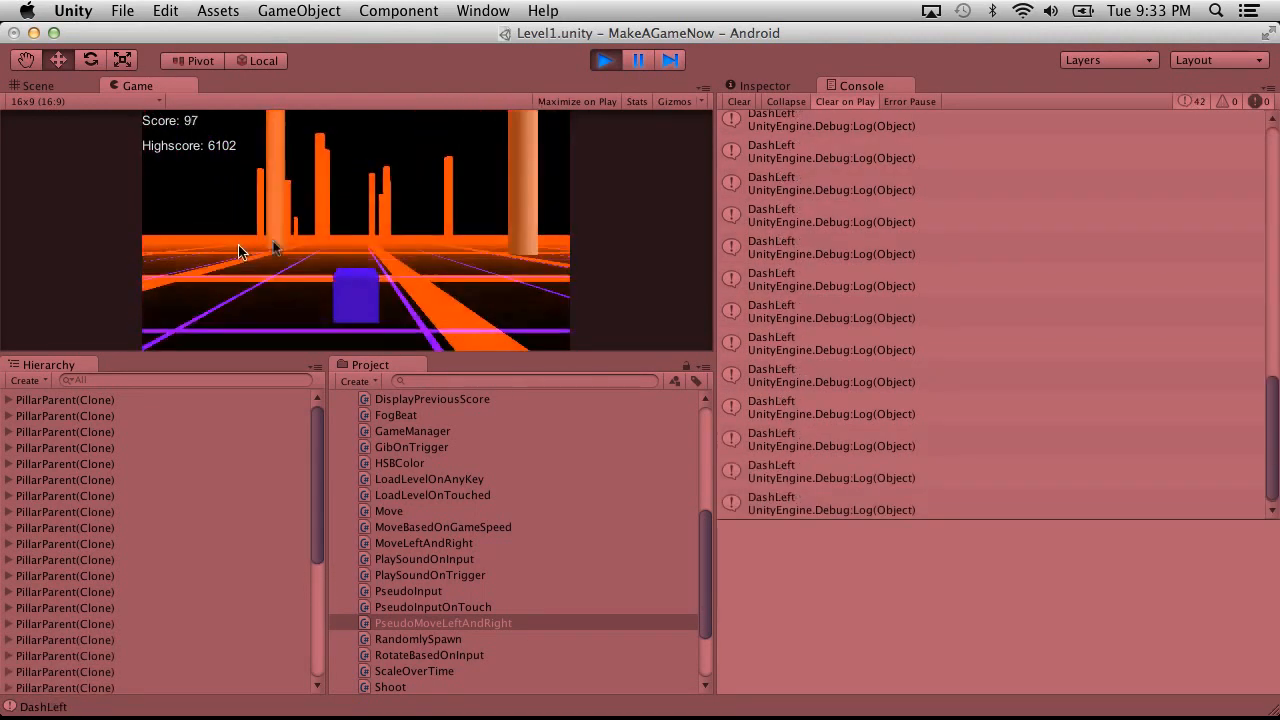
left_click(242, 237)
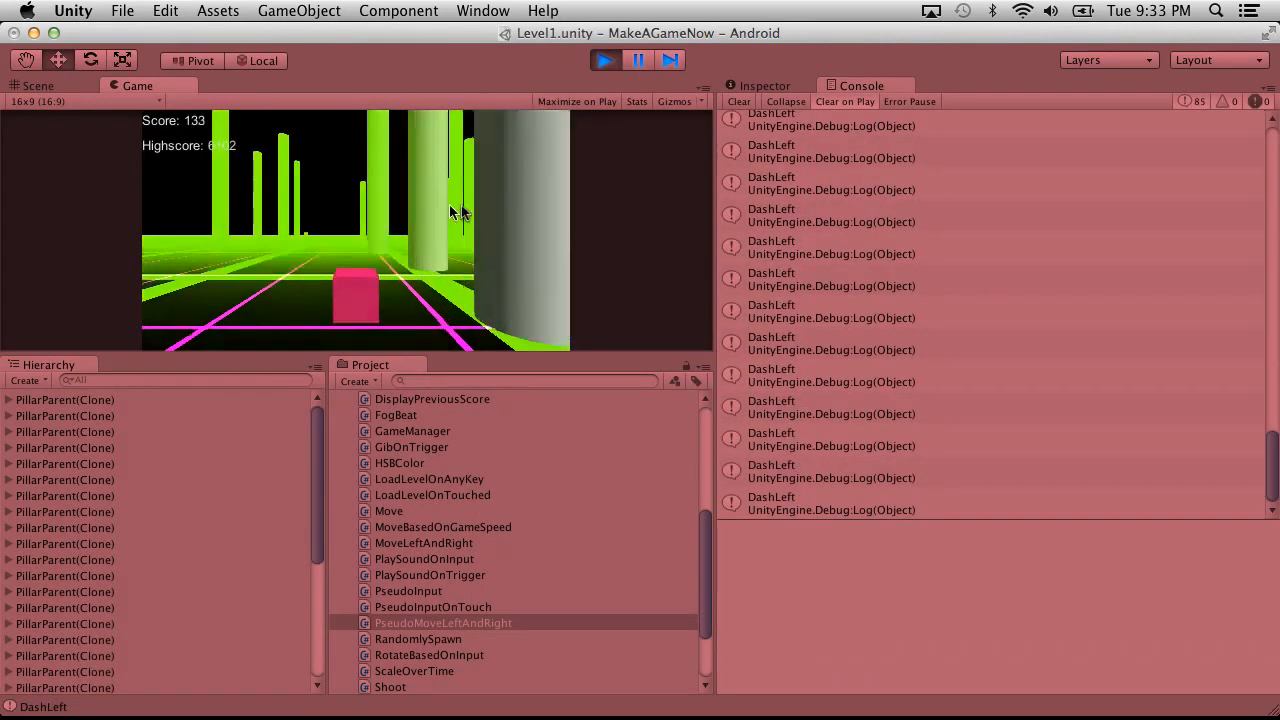
left_click(470, 212)
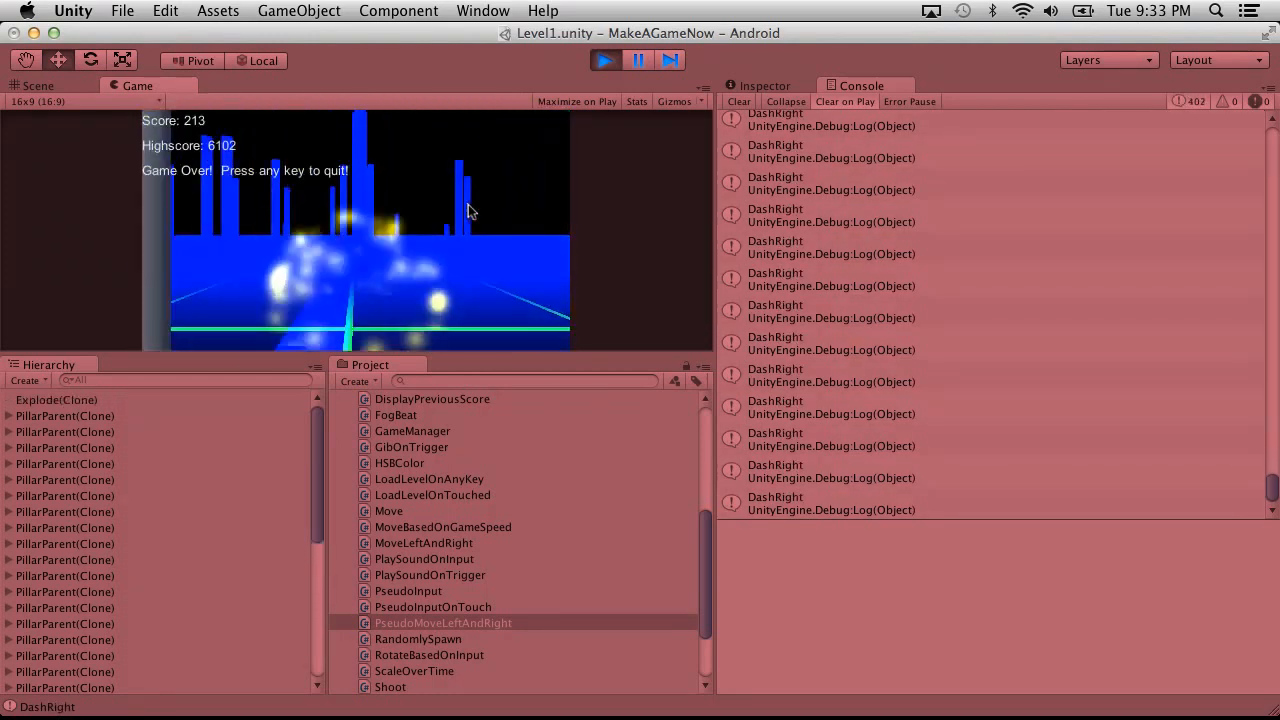
left_click(468, 205)
left_click(603, 59)
Switch to MonoDevelop and examine the doubleTapSpeed and tap-state variable declarations above the Update method
key("super+Tab")
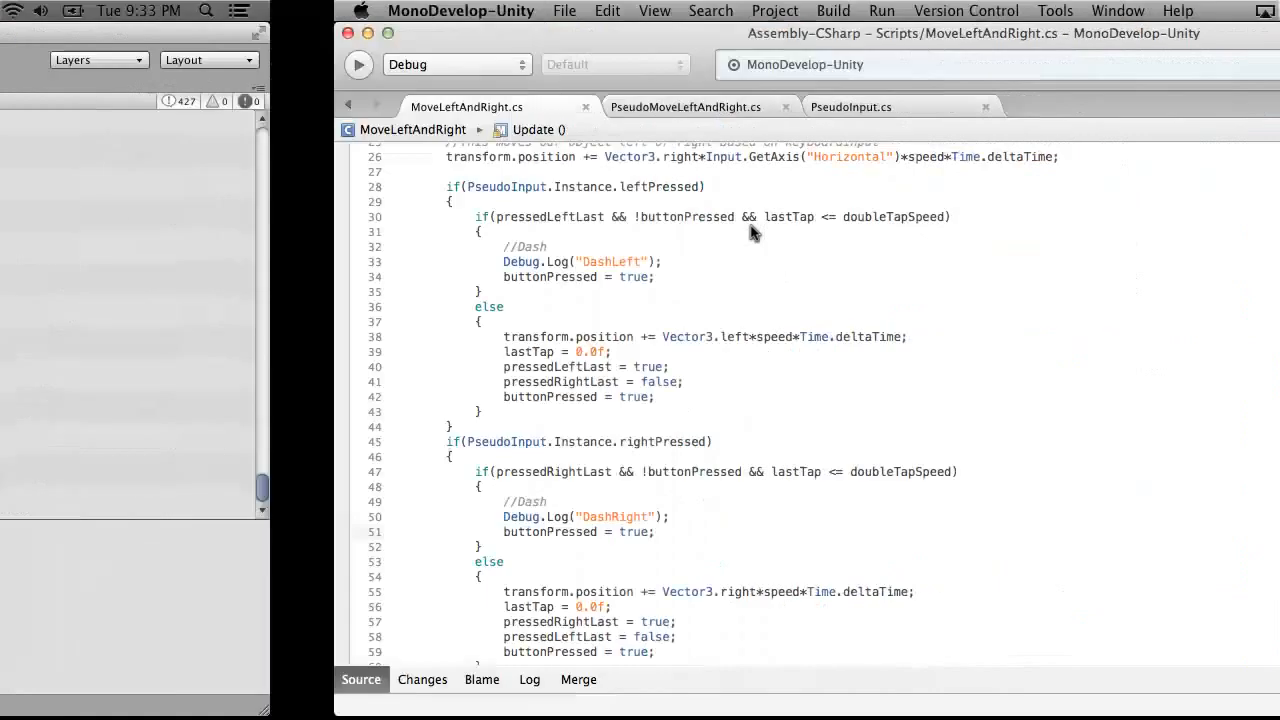
scroll(752, 260, "up", 5)
scroll(752, 260, "up", 1)
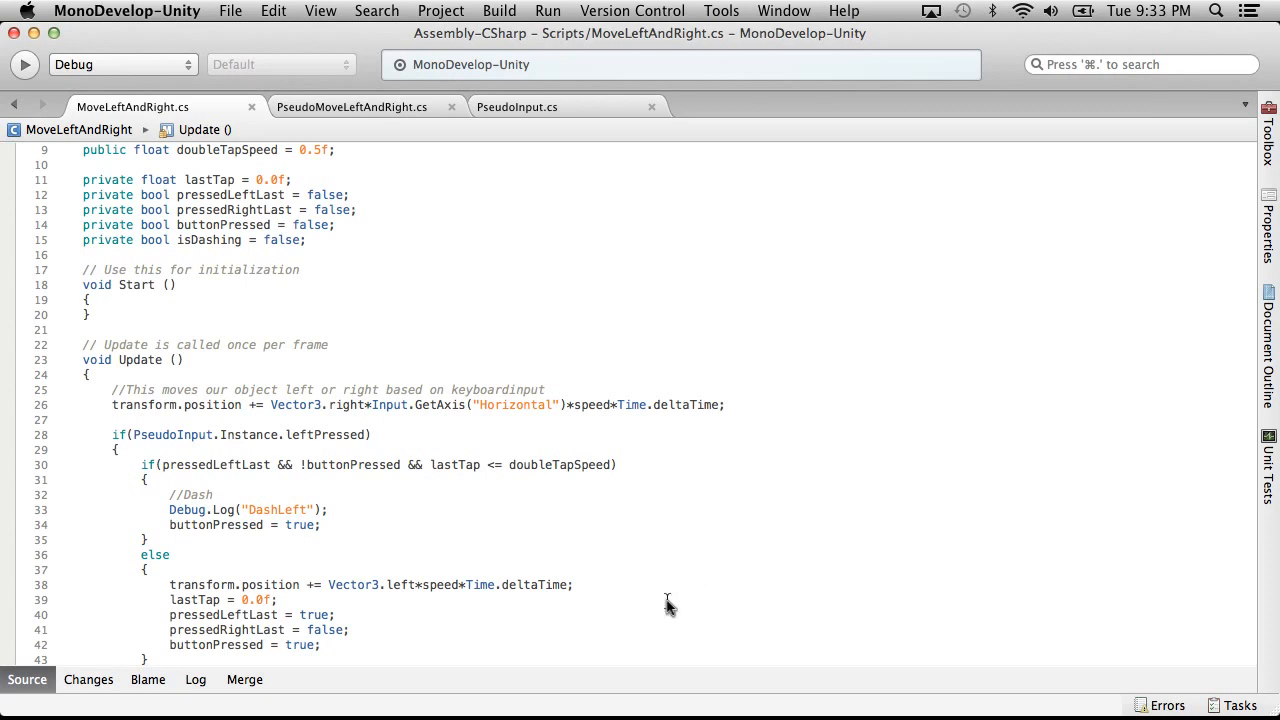
Switch to Unity, rerun the game to check the dash logging while alternating right and left taps, and stop it
key("super+Tab")
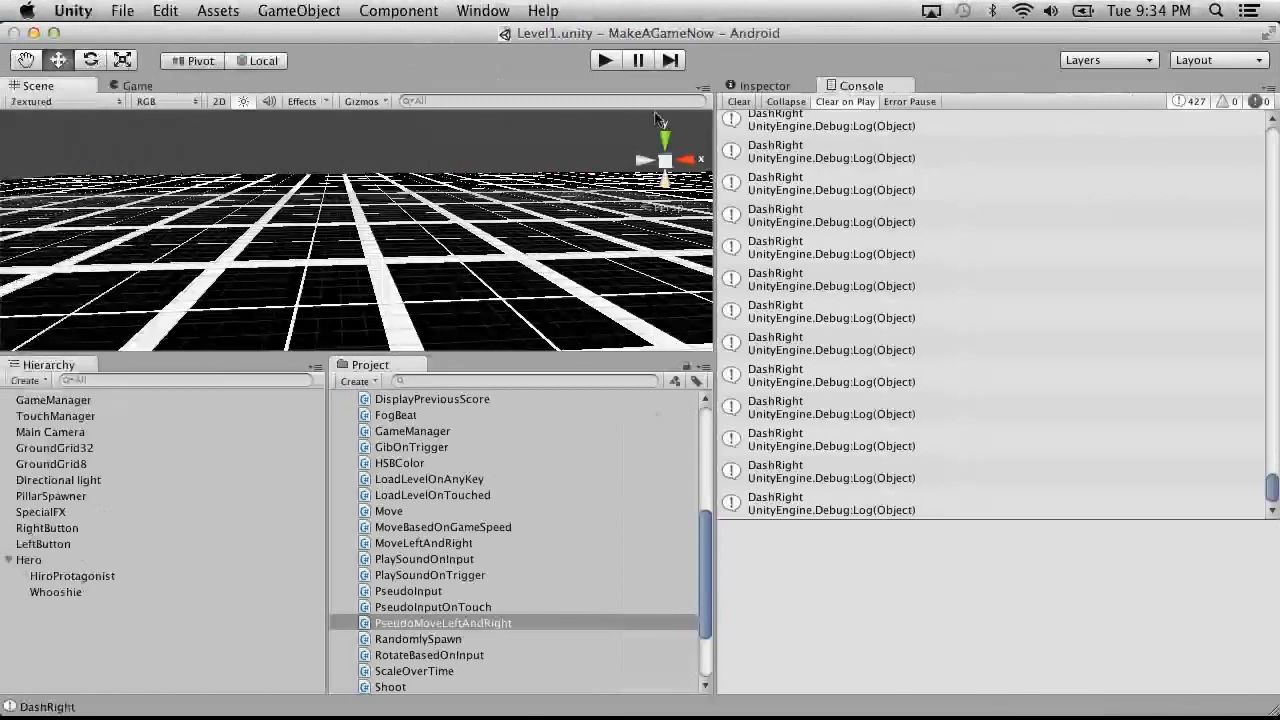
left_click(605, 60)
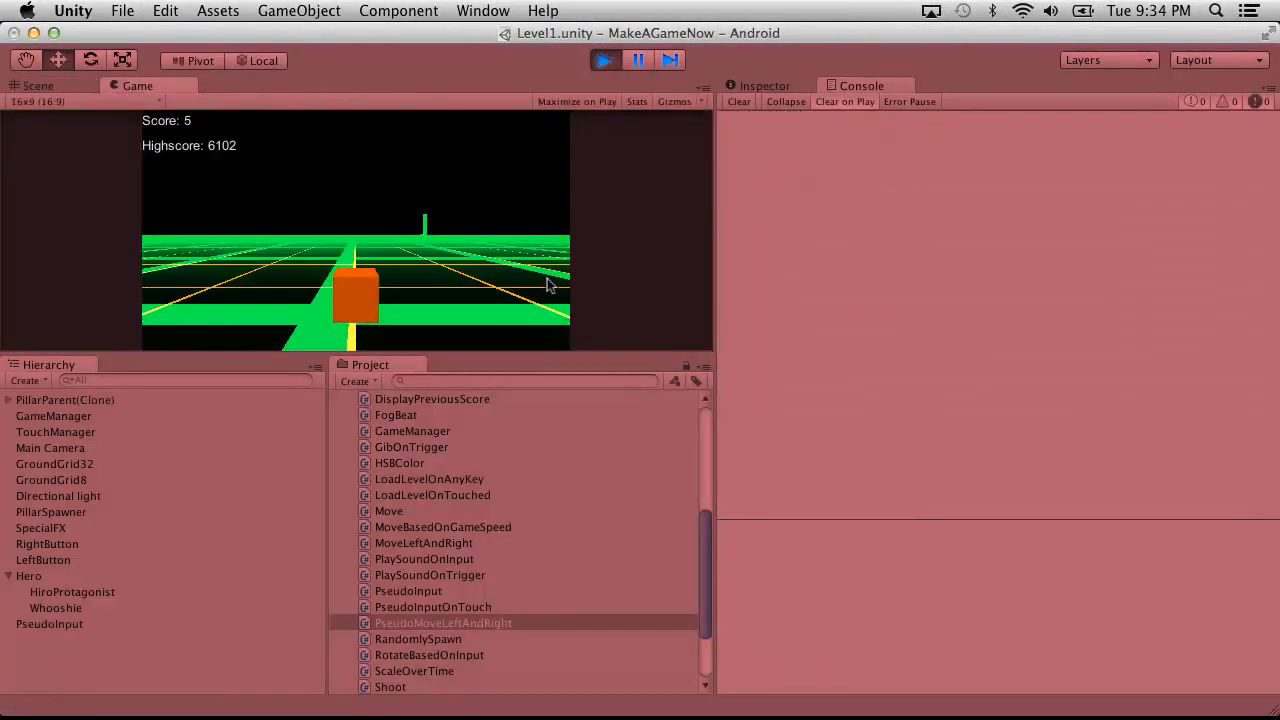
left_click(549, 284)
left_click(178, 283)
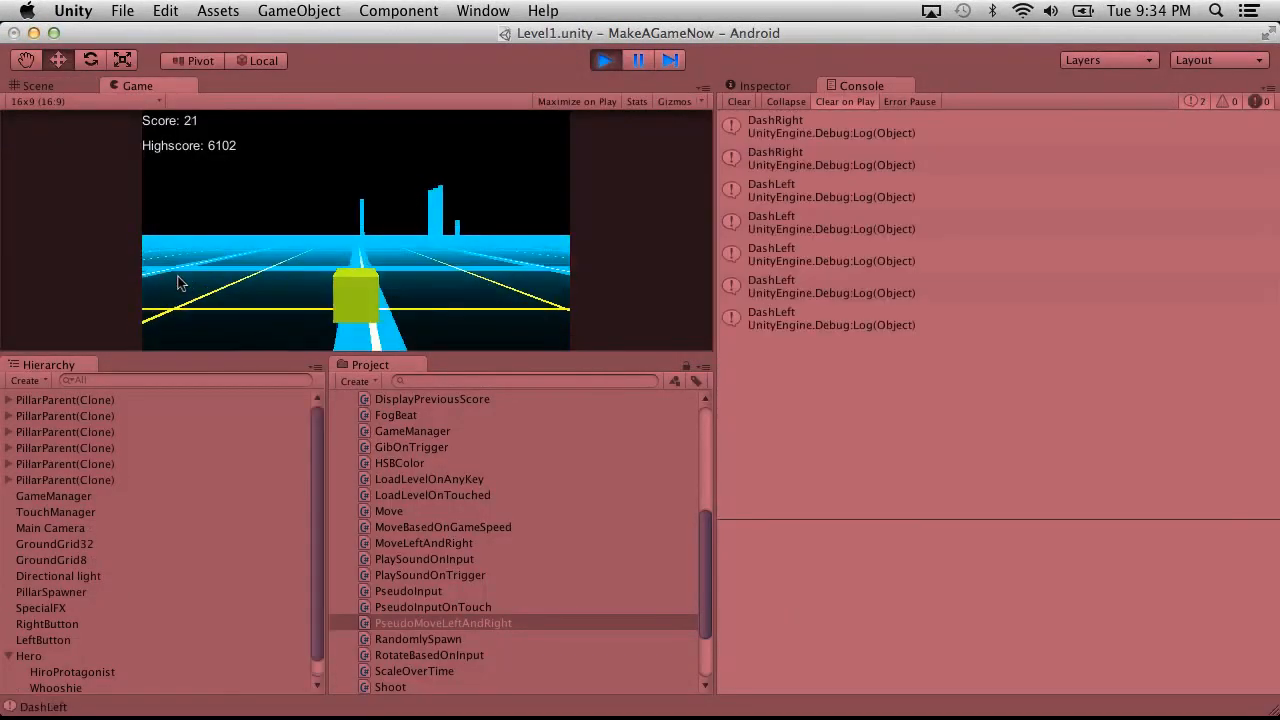
left_click(480, 210)
left_click(191, 236)
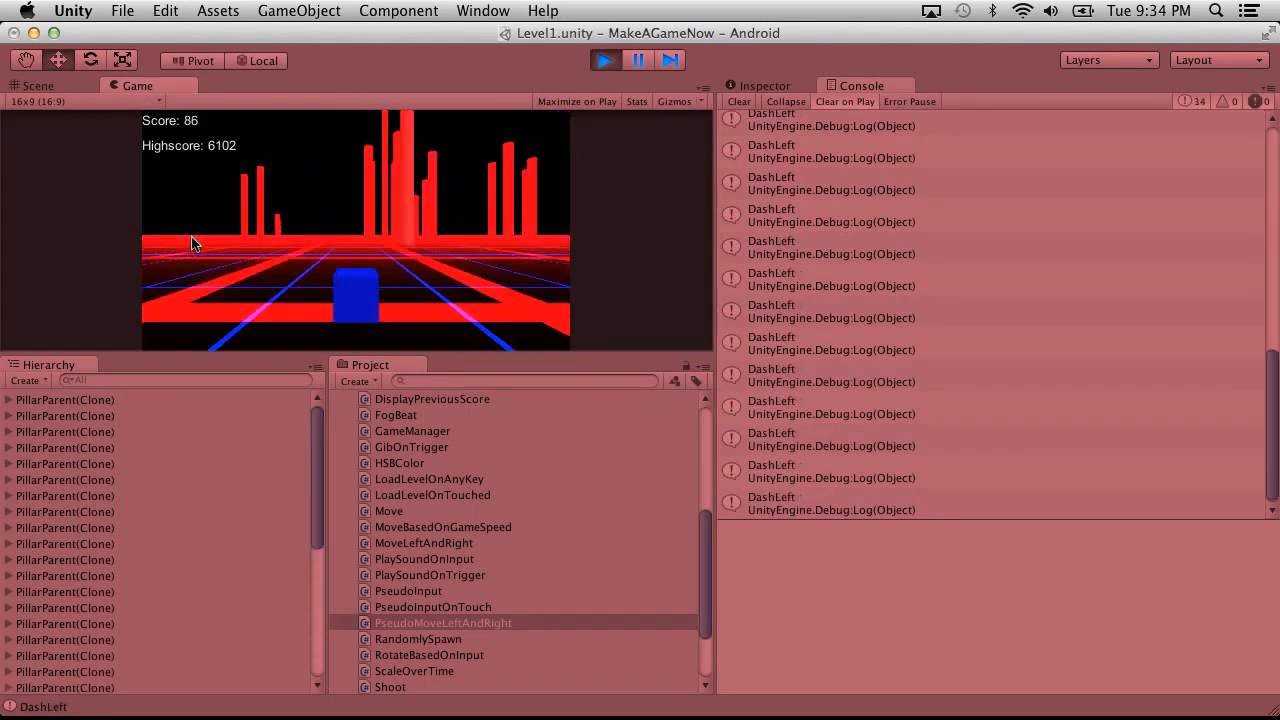
left_click(204, 233)
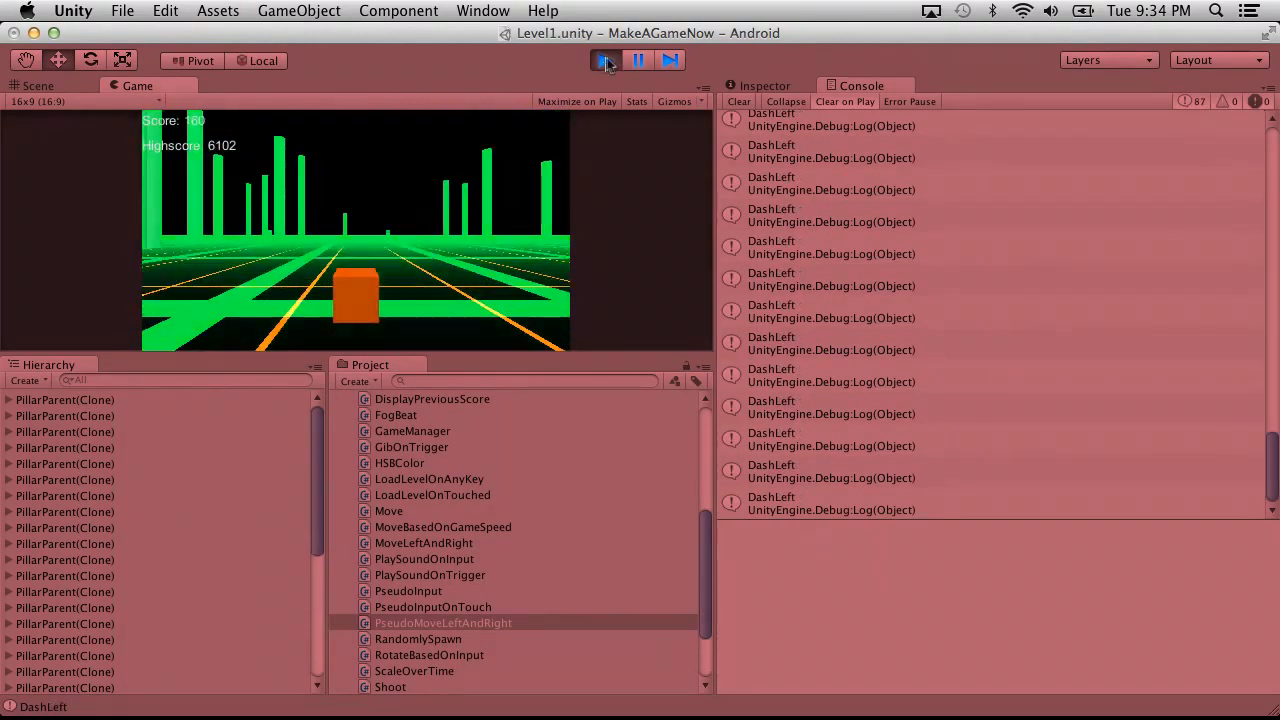
left_click(606, 61)
Switch to MonoDevelop and examine the rightPressed block and the buttonPressed reset at the end of Update
key("ctrl+Right")
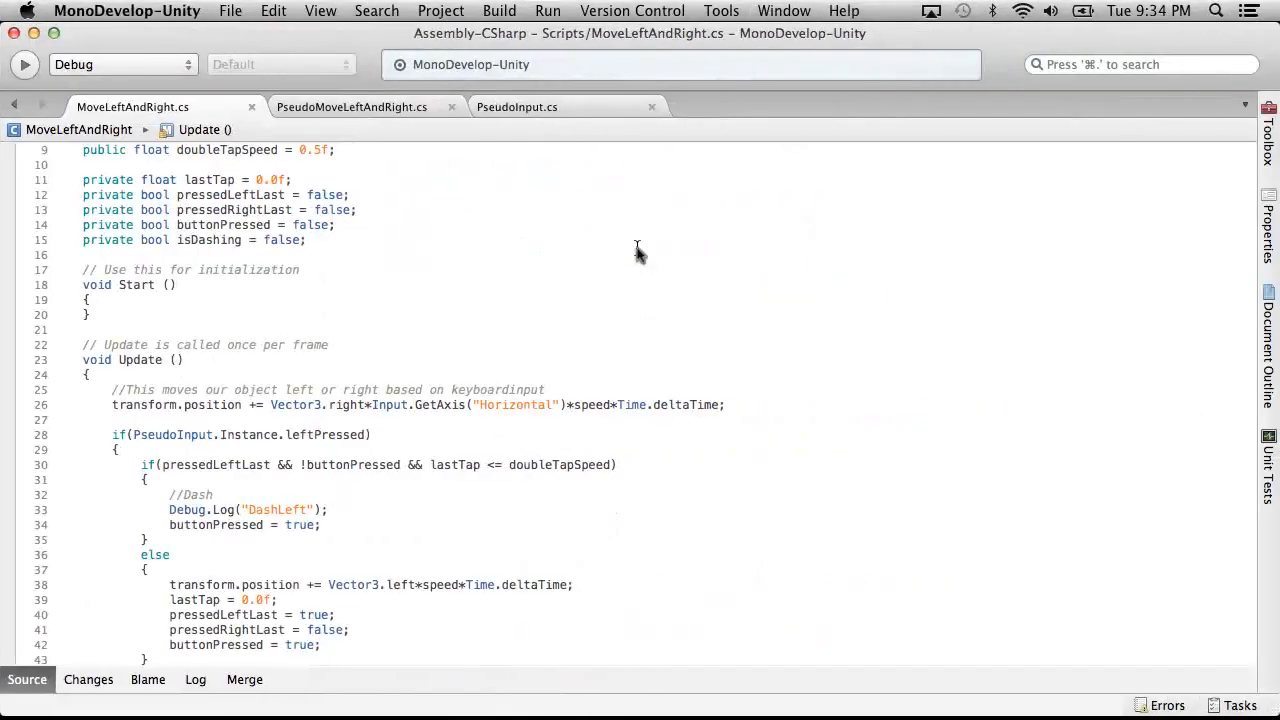
scroll(640, 255, "down", 9)
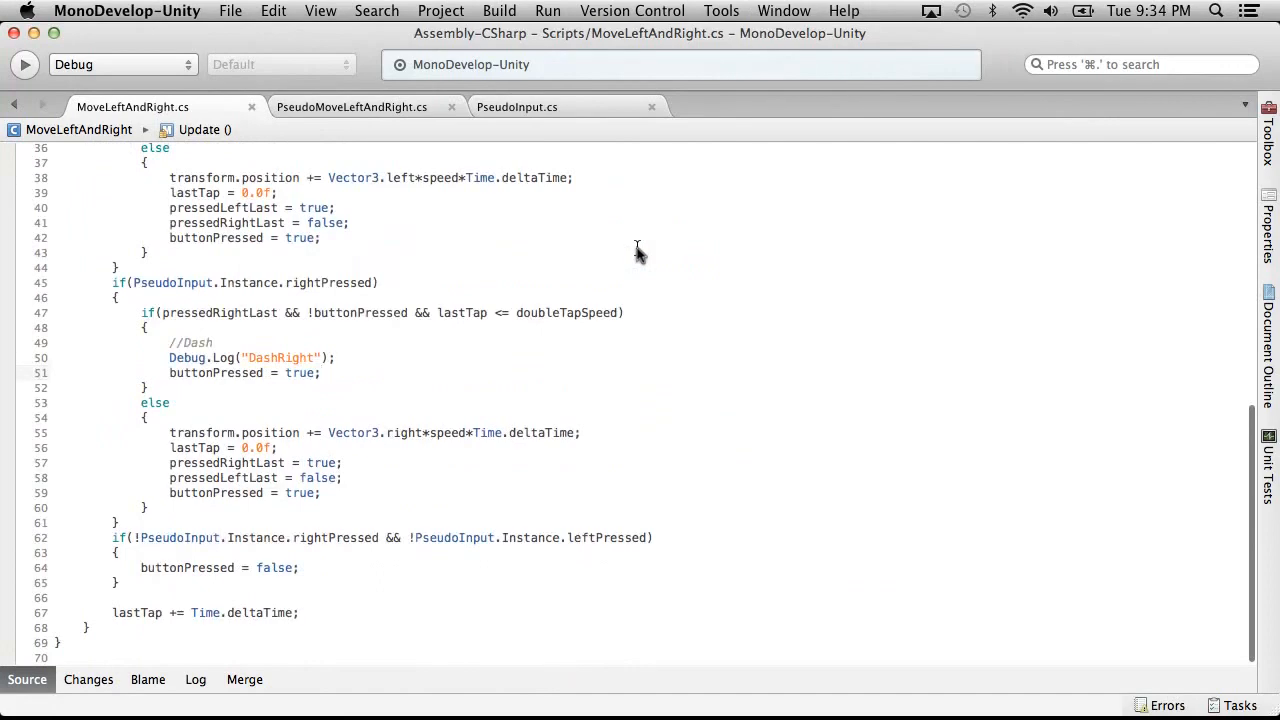
left_click(320, 10)
Switch to SourceTree and commit MoveLeftAndRight.cs and PlaySoundOnInput.cs with the message "Partial dash implementation", pushing immediately to origin
key("ctrl+Right")
key("ctrl+Right")
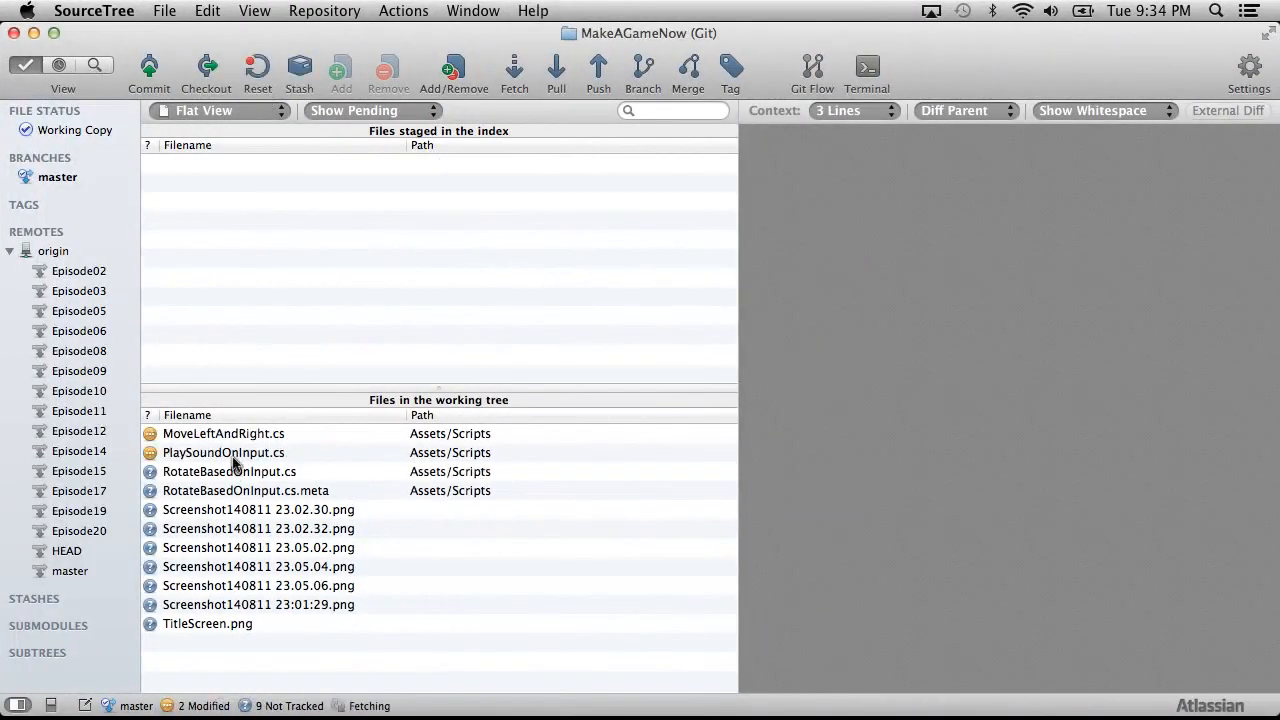
left_click_drag(233, 458, 200, 170)
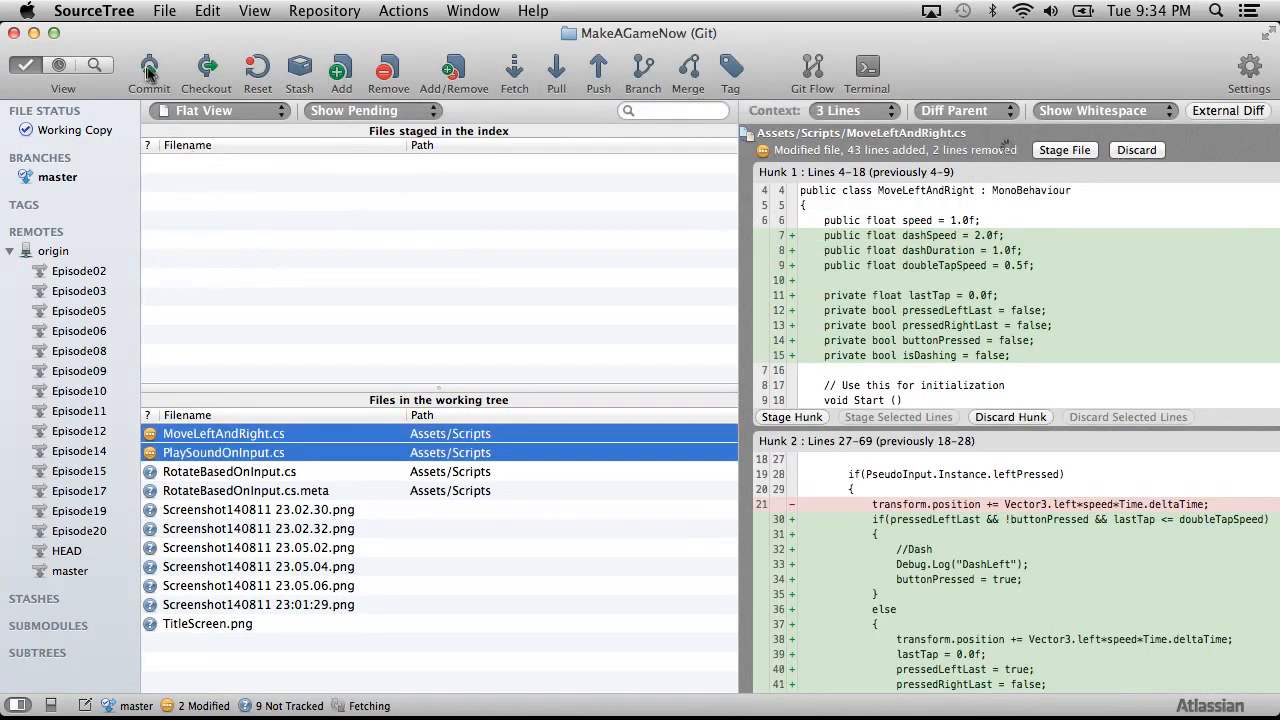
left_click(146, 70)
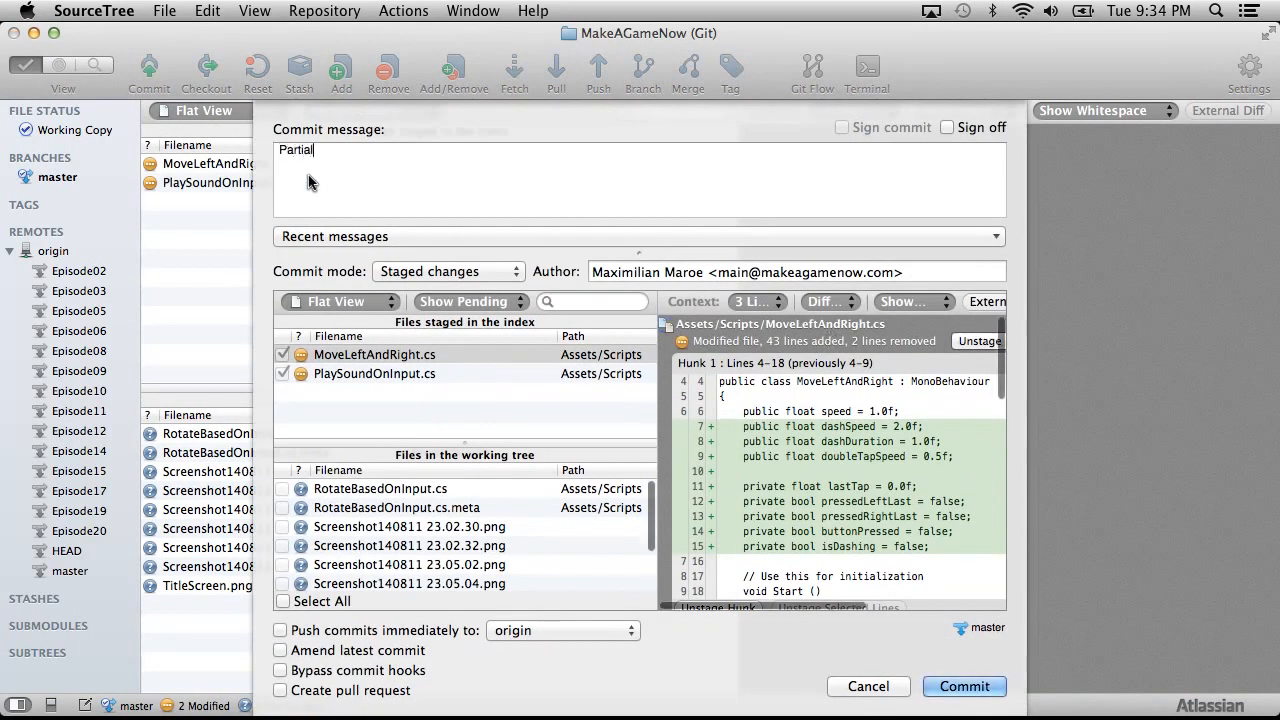
type("Partial dash implementation")
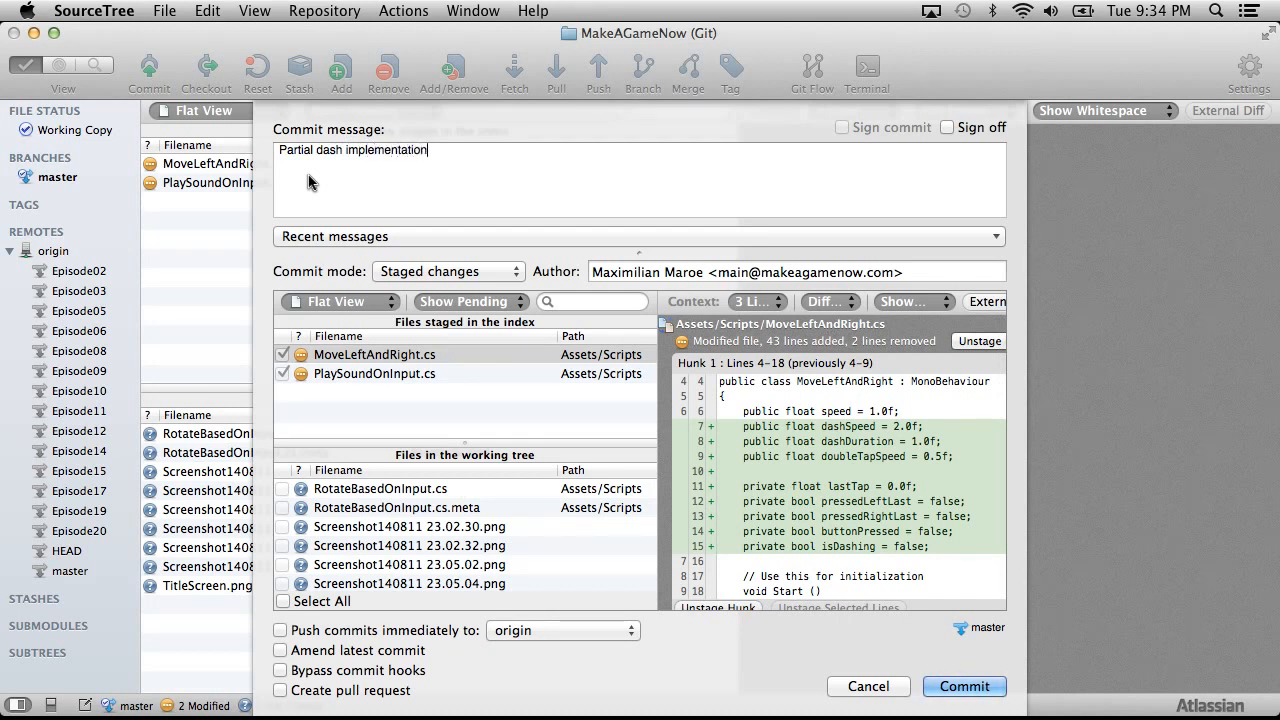
left_click(976, 686)
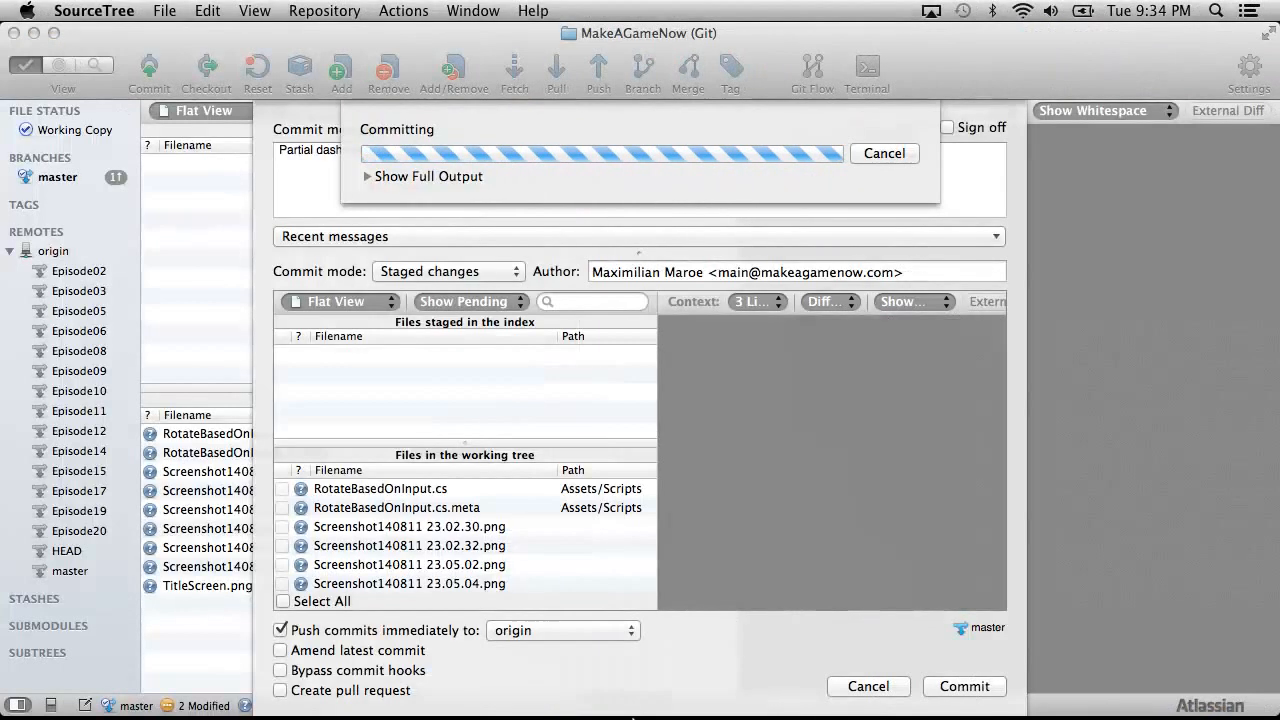
left_click(681, 680)
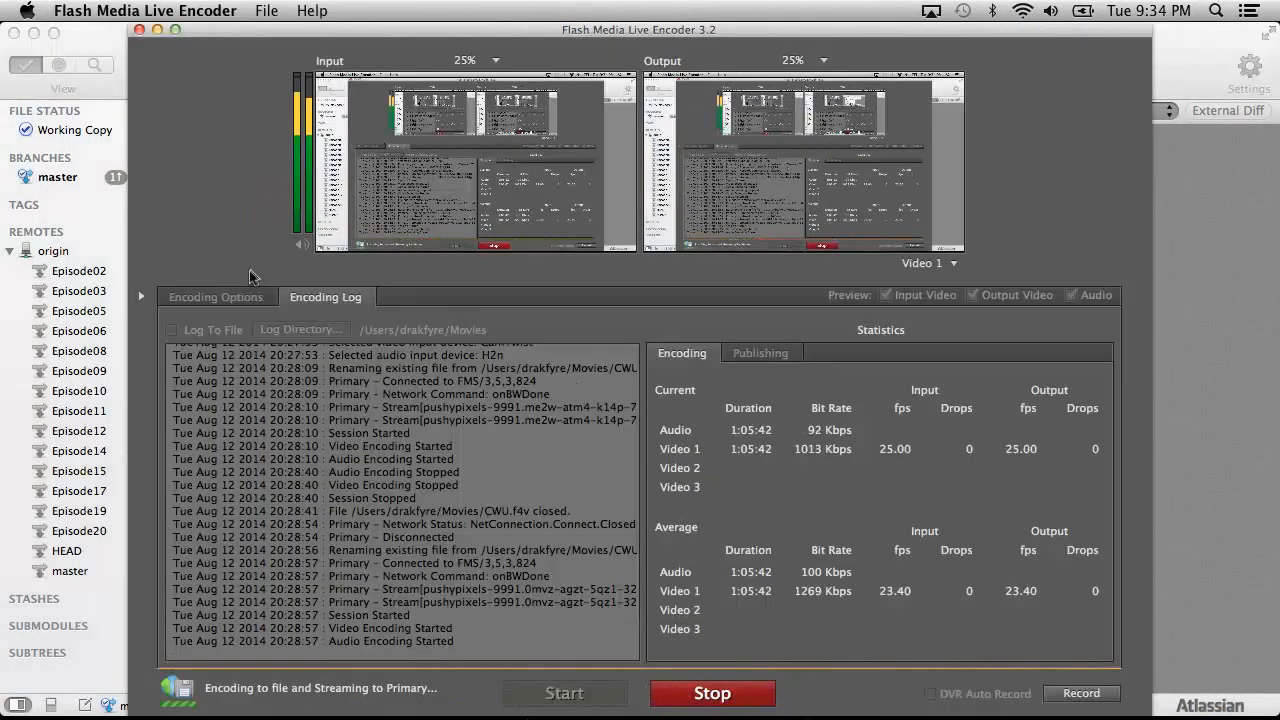
mouse_move(737, 690)
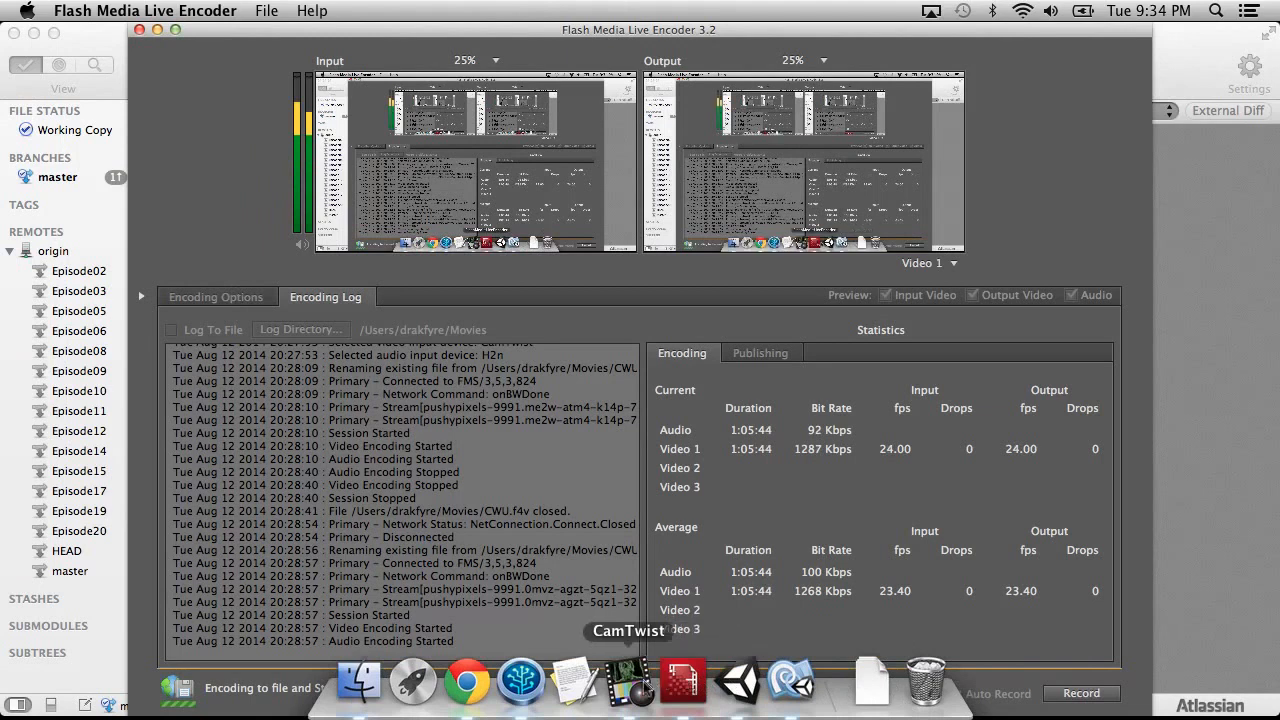
left_click(632, 684)
left_click(420, 342)
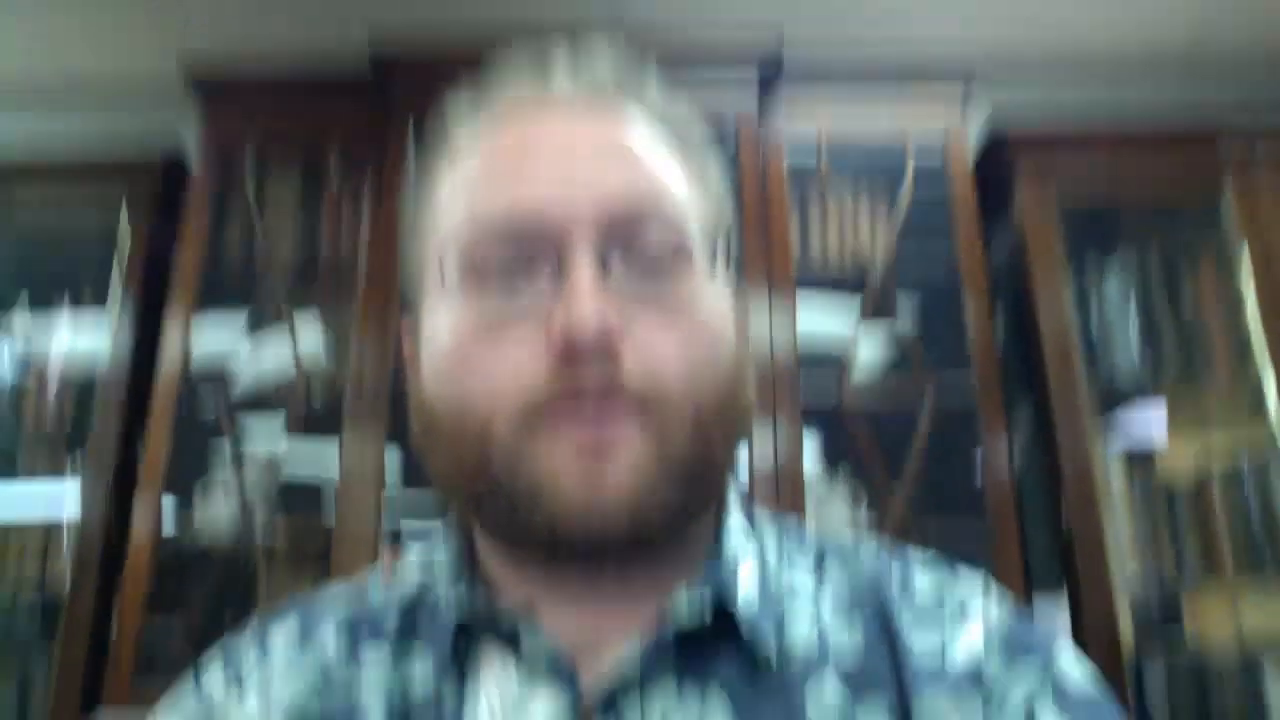